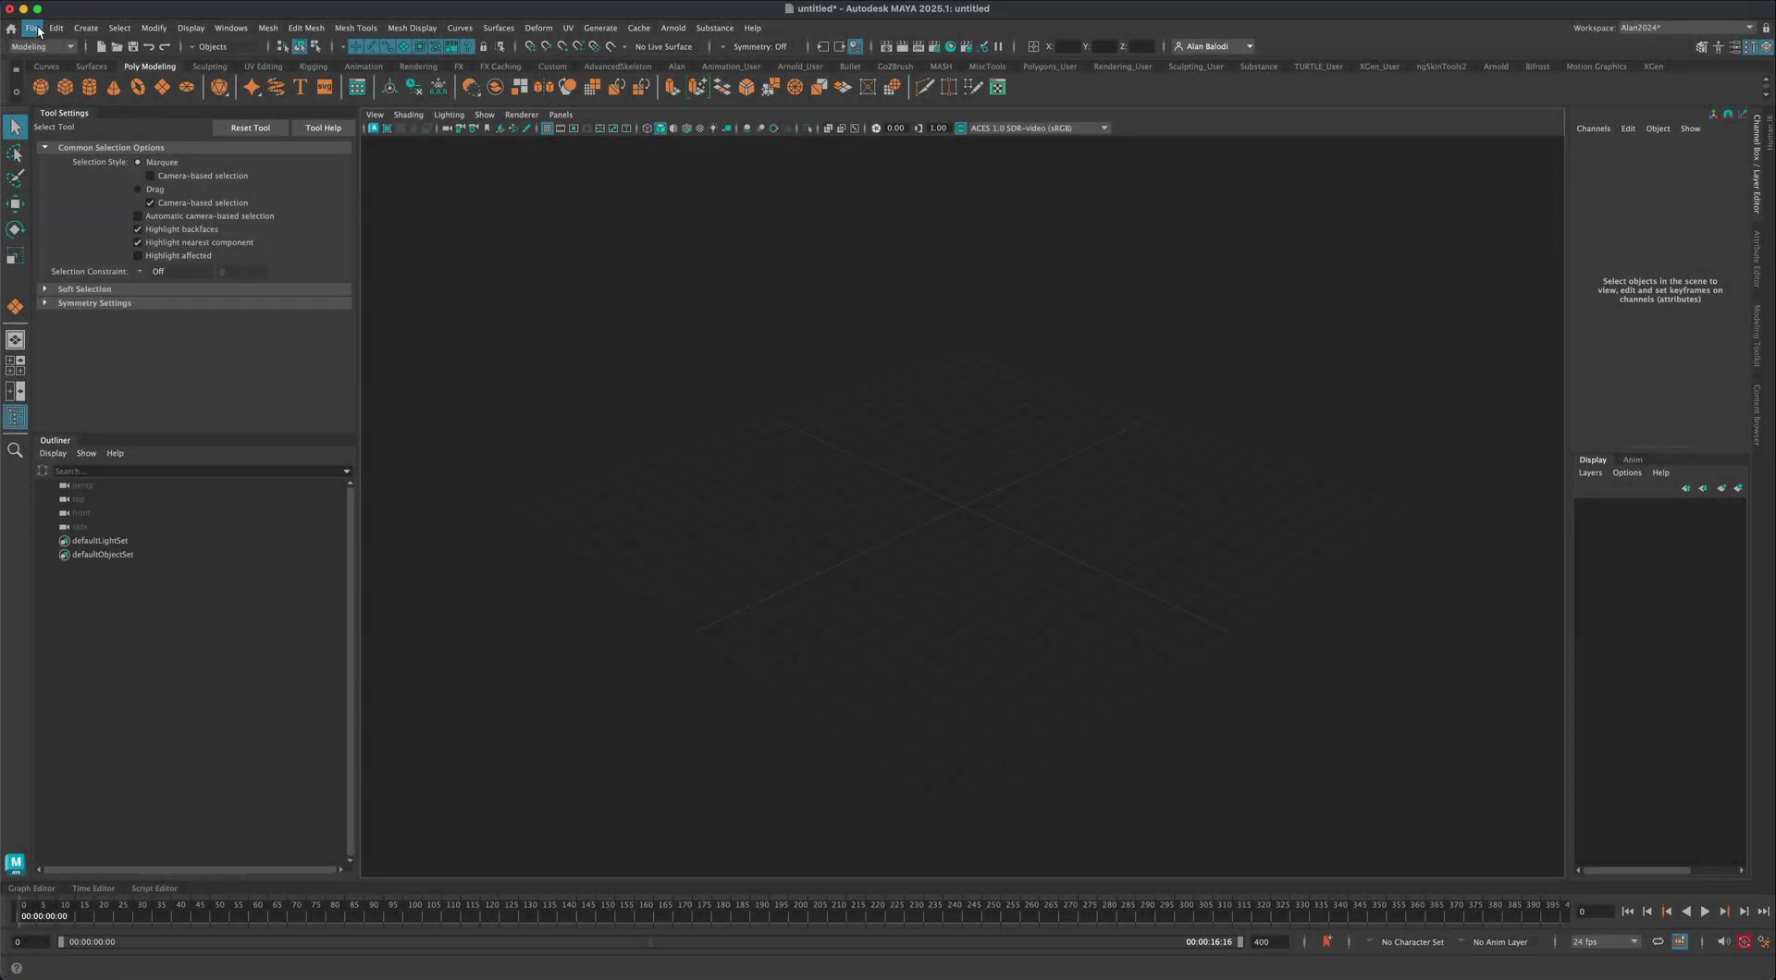
# Open the Gru_Maya.ma scene without saving the untitled scene
pyautogui.click(31, 27)
pyautogui.click(64, 71)
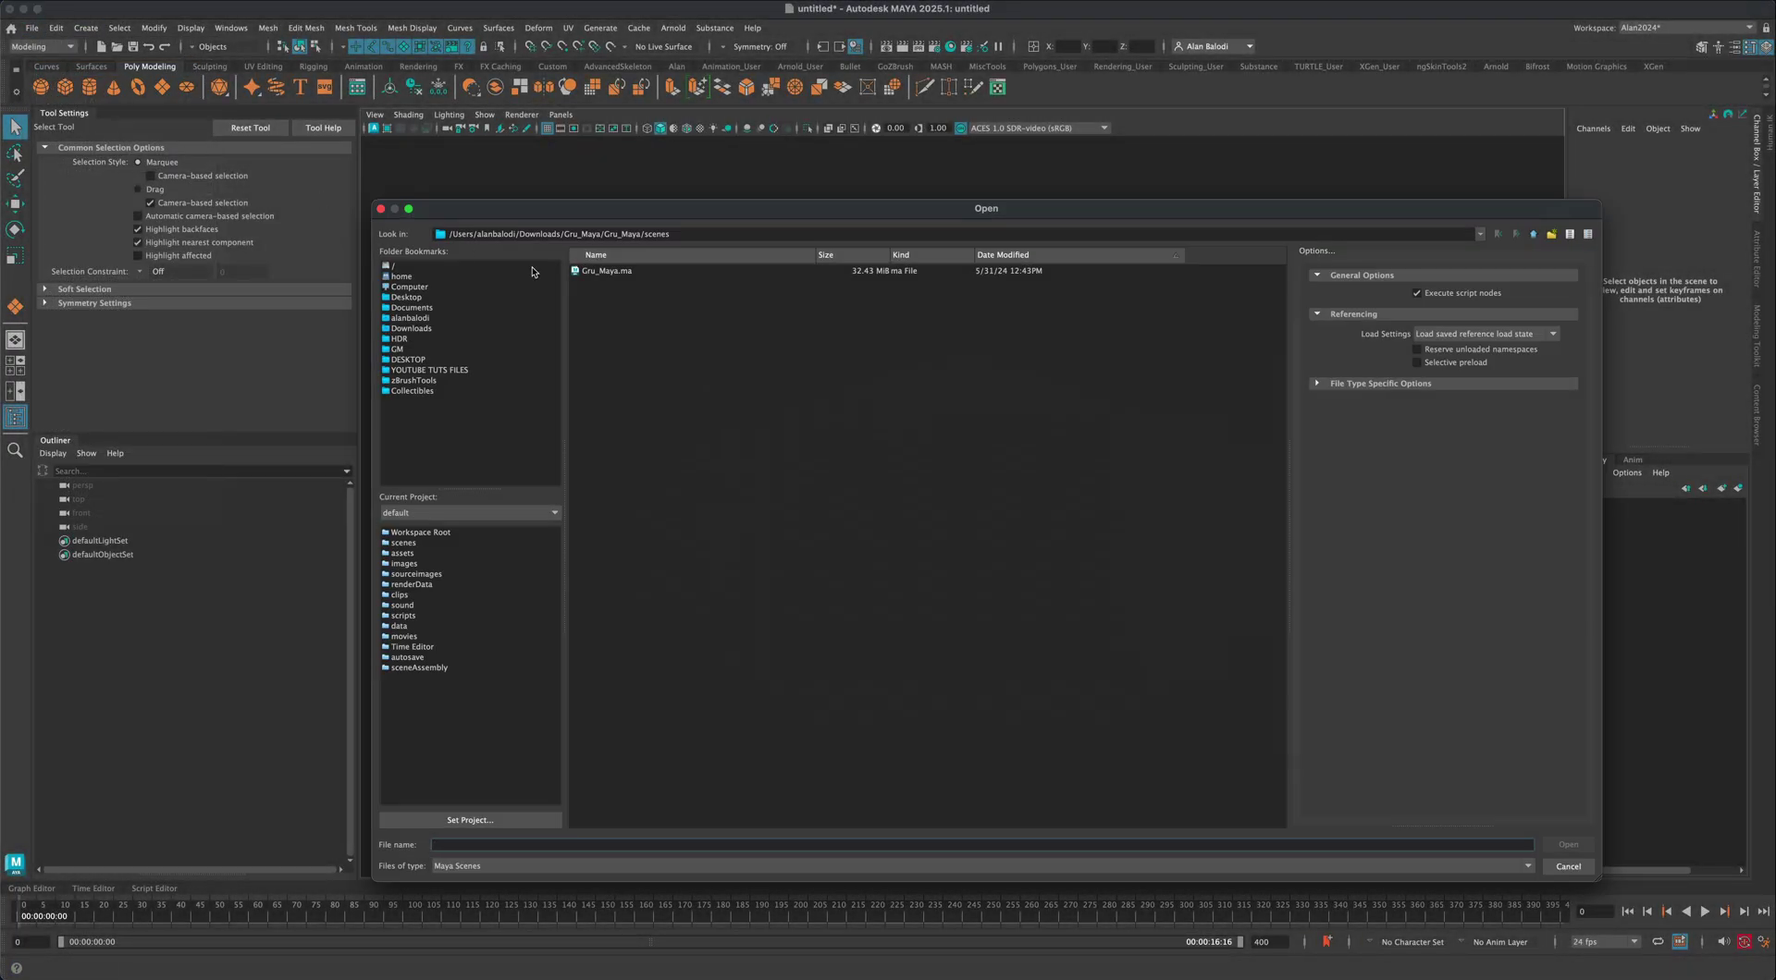
pyautogui.click(607, 271)
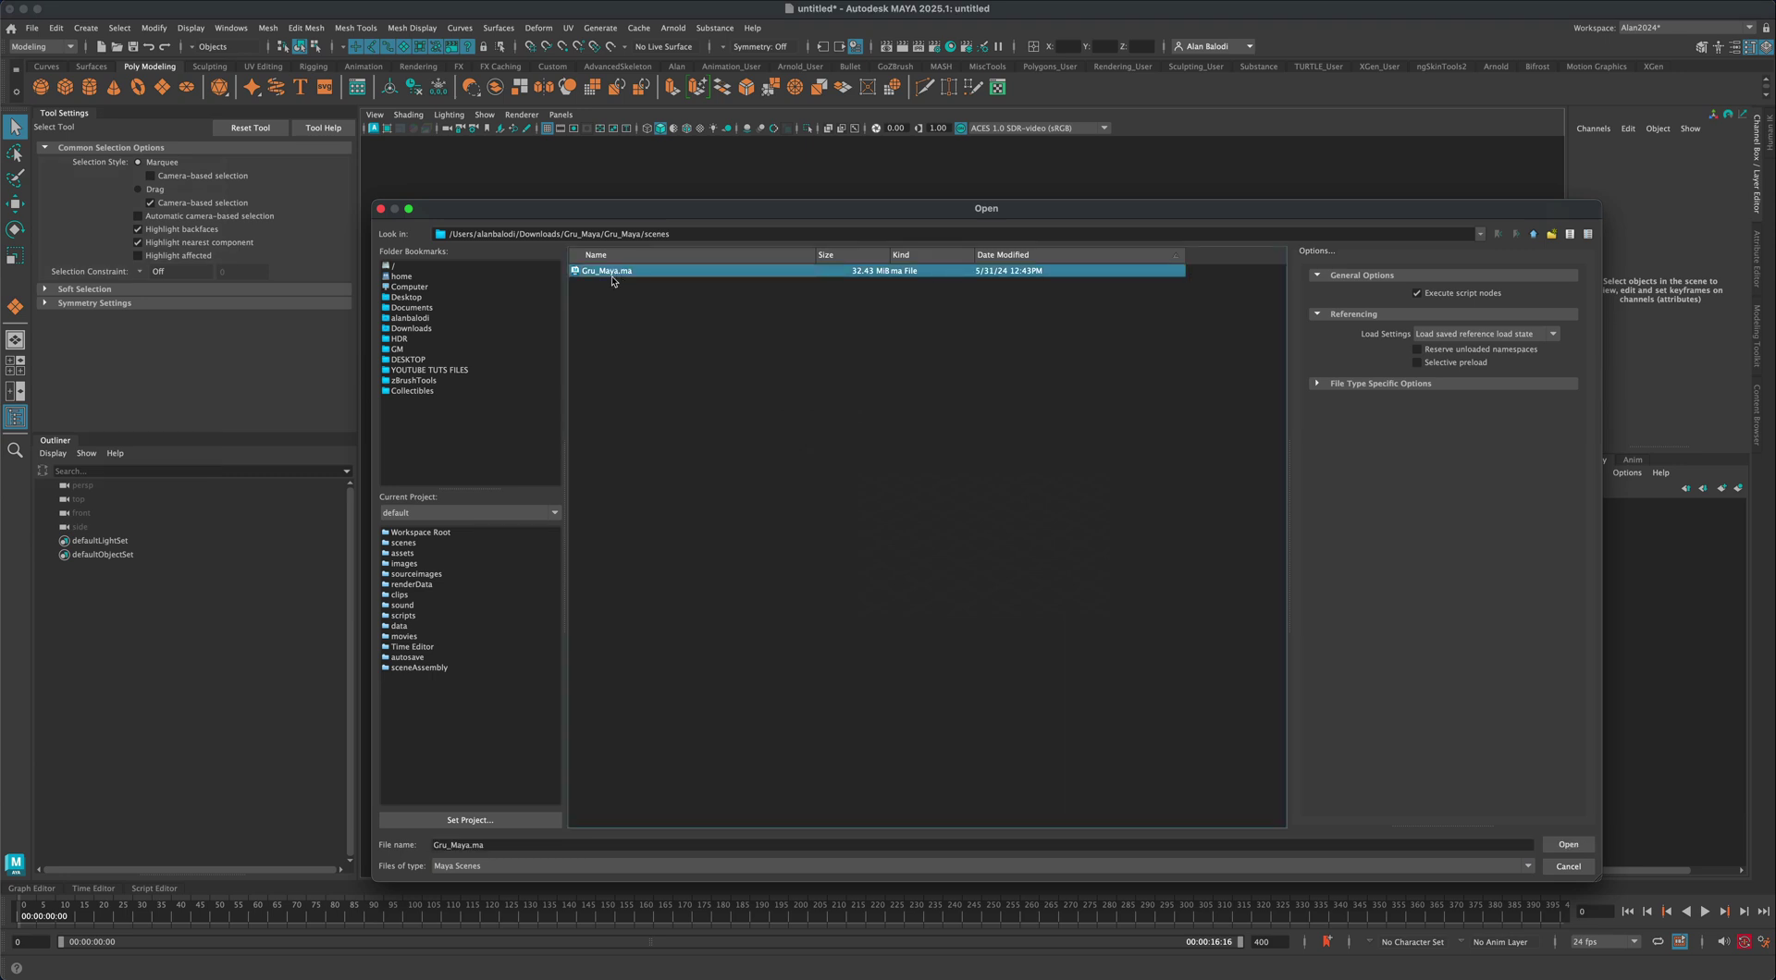
pyautogui.click(1568, 847)
pyautogui.click(882, 504)
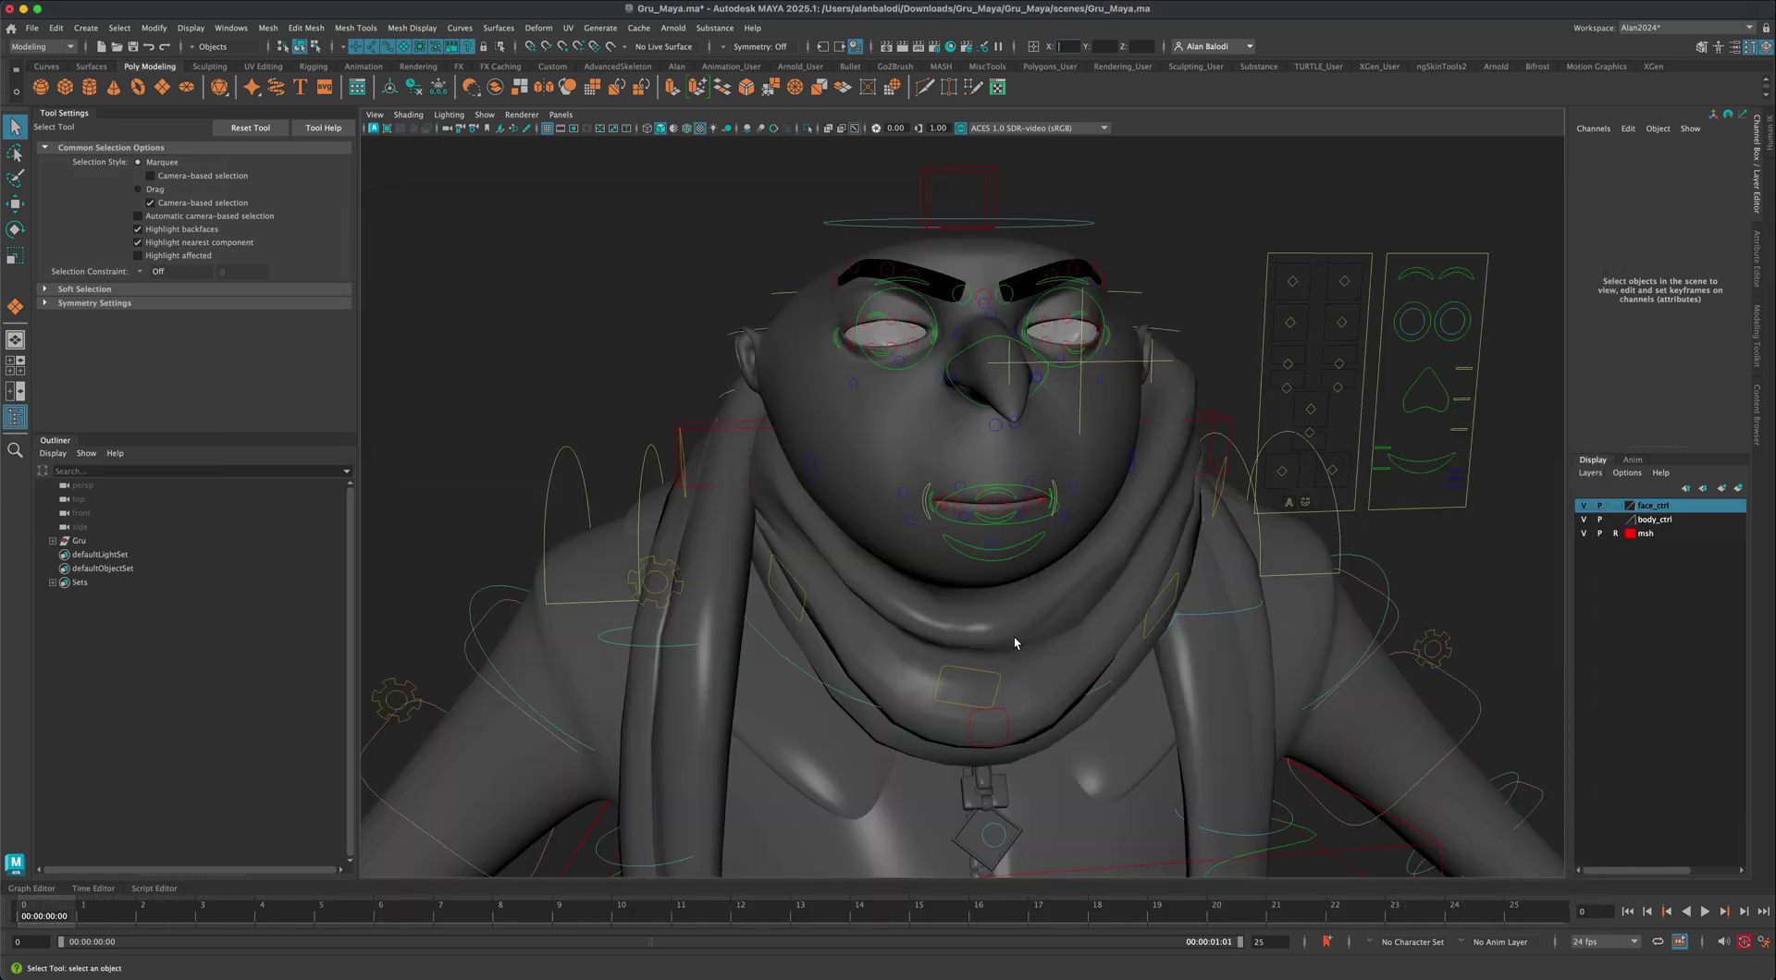
# Select the Gru rig, frame it with F, orbit around it, then deselect
pyautogui.keyDown('alt'); pyautogui.moveTo(1130, 675); pyautogui.dragTo(977, 662); pyautogui.keyUp('alt')
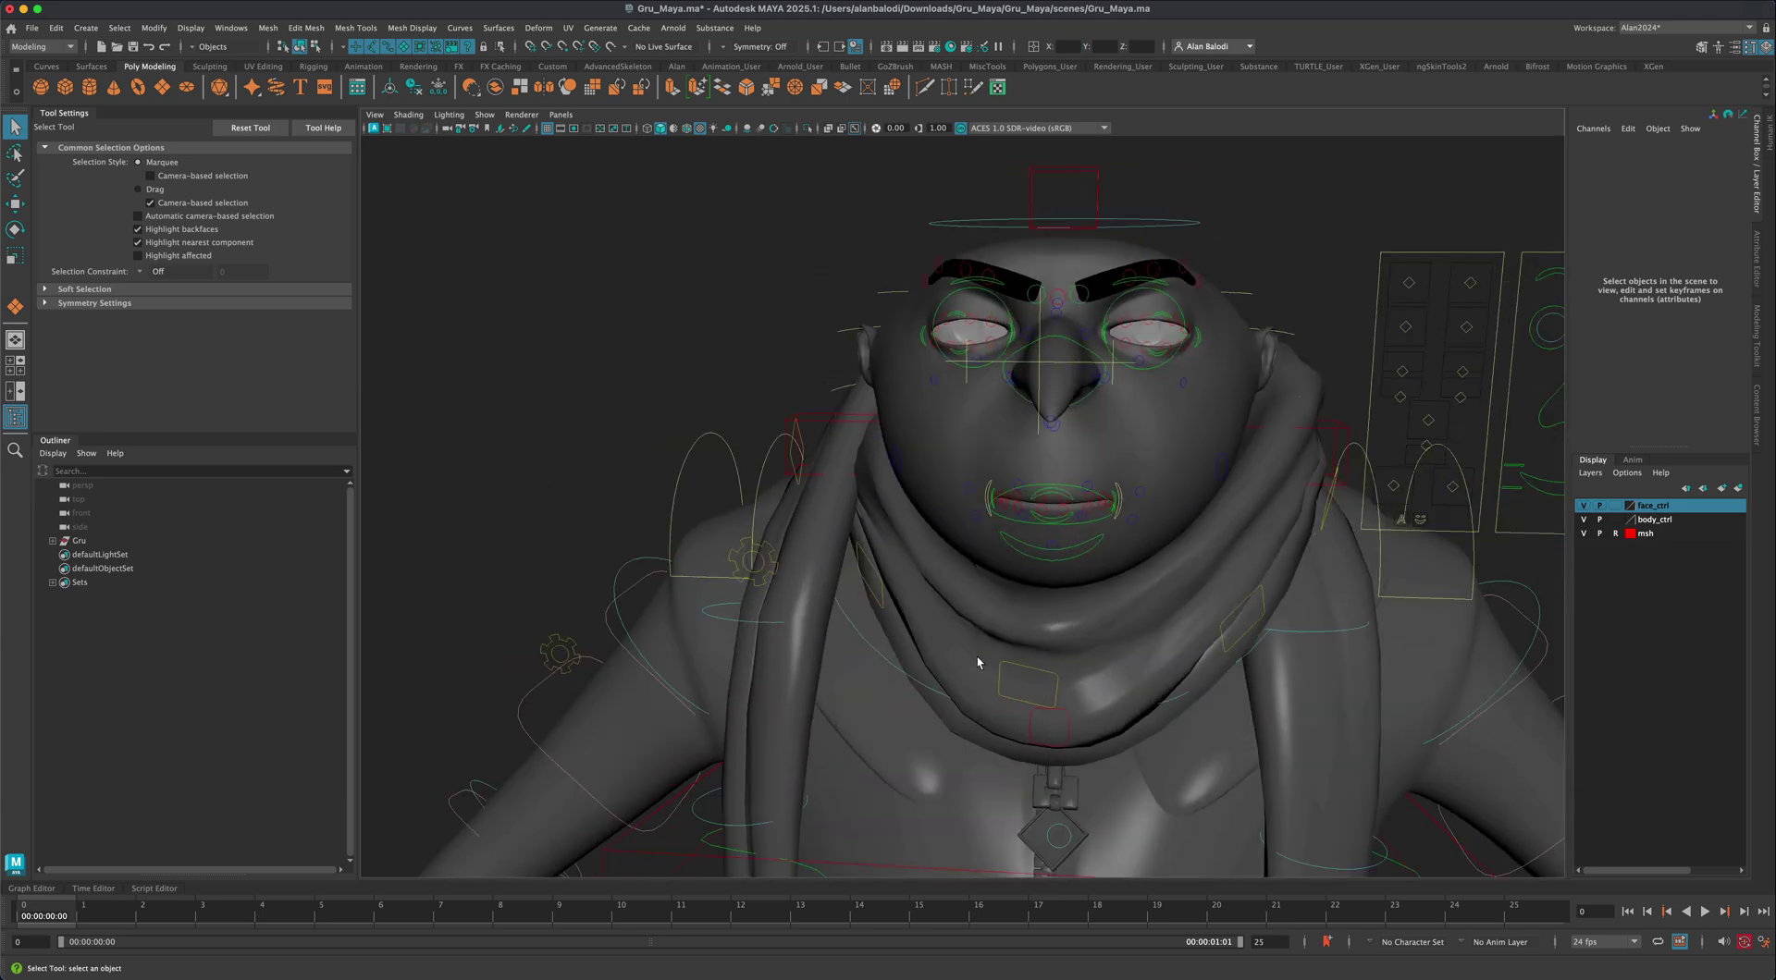
pyautogui.click(134, 542)
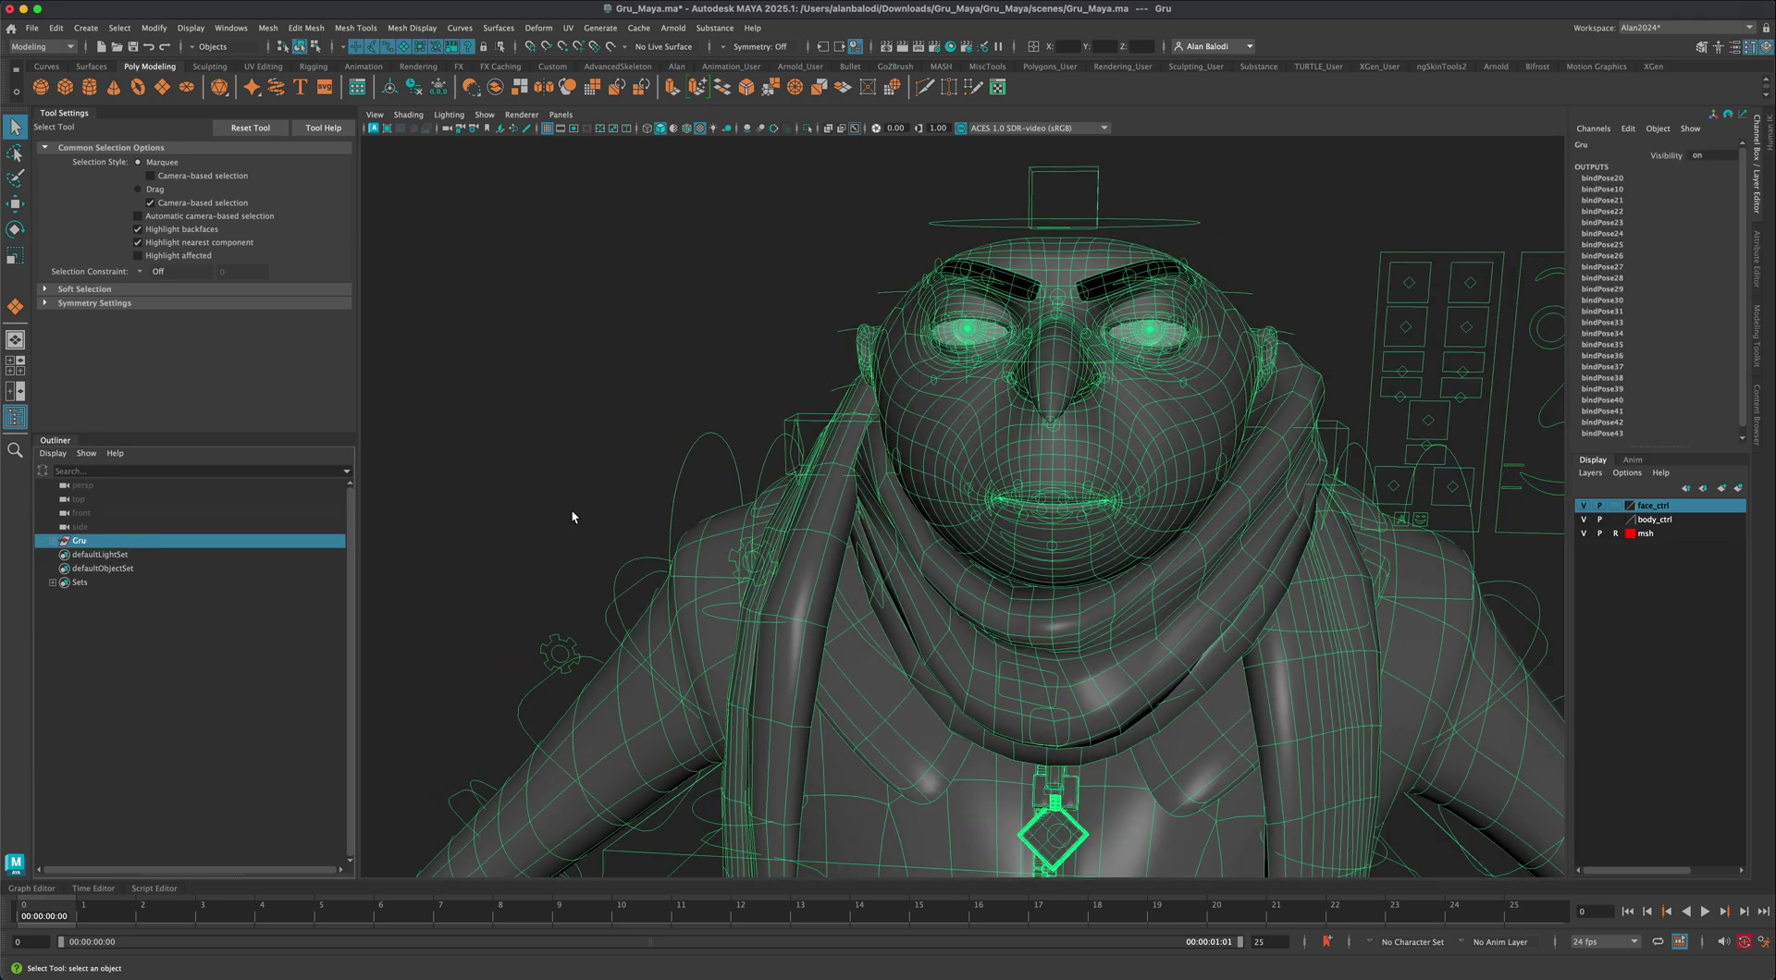
pyautogui.press('f')
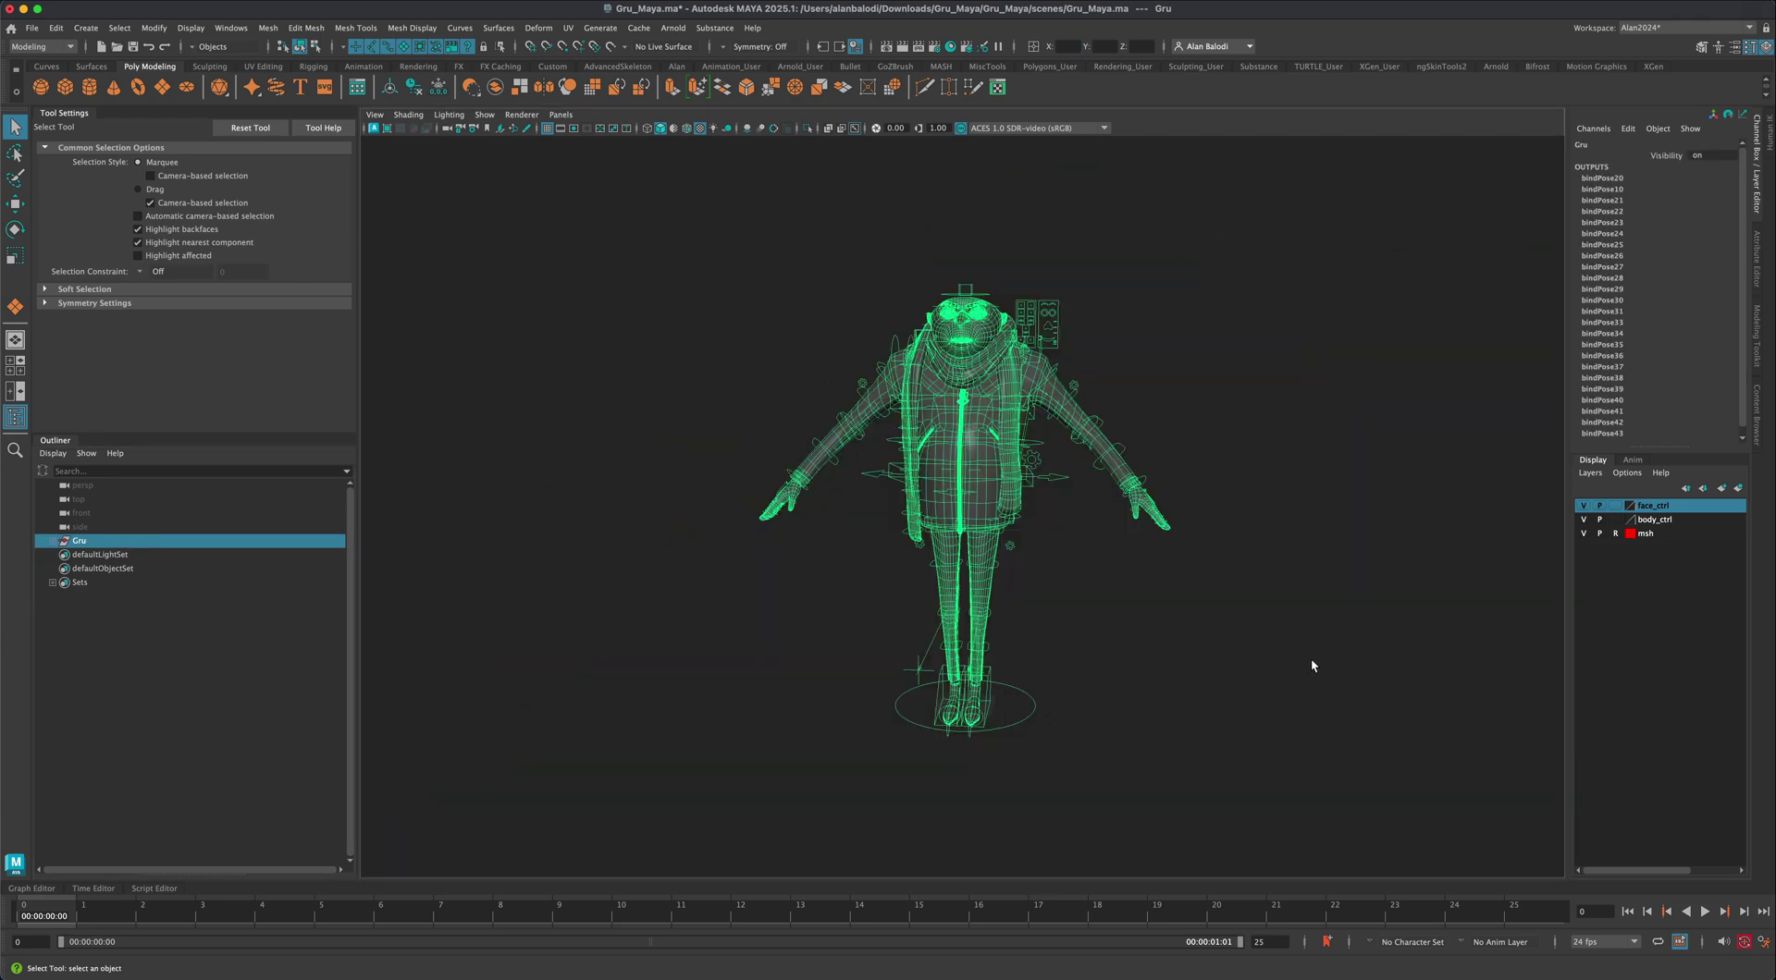
pyautogui.keyDown('alt'); pyautogui.moveTo(1311, 665); pyautogui.dragTo(1225, 645); pyautogui.keyUp('alt')
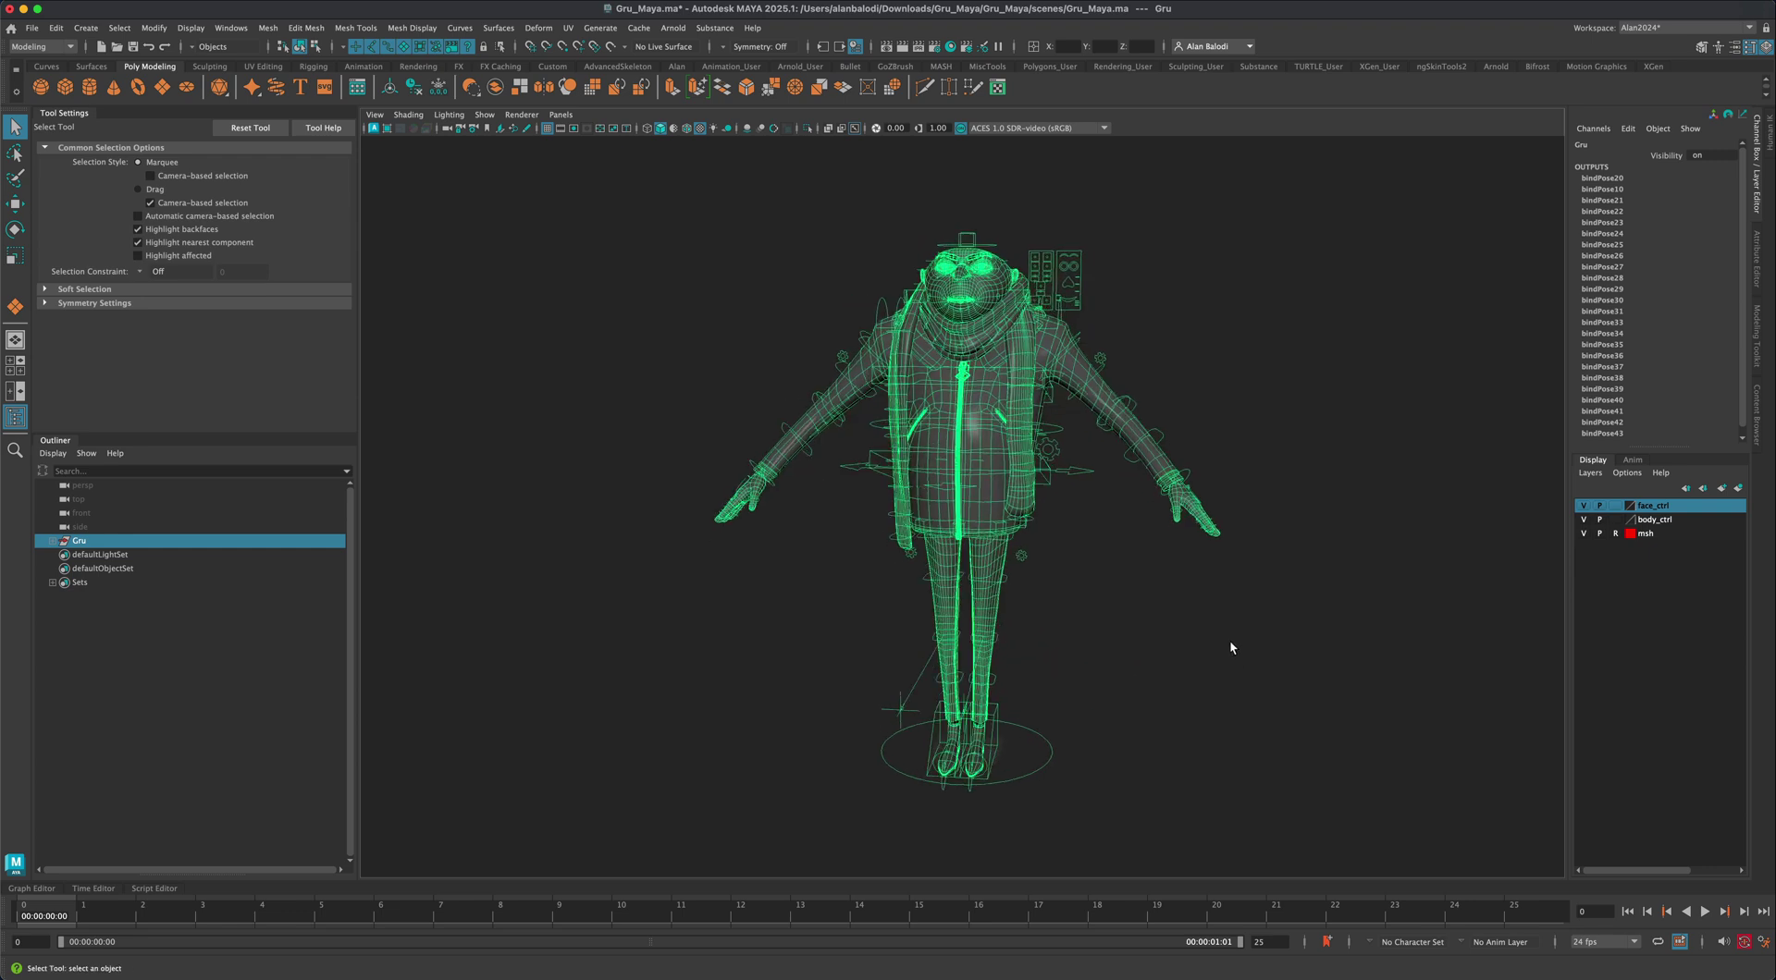
pyautogui.scroll(4, 1227, 641)
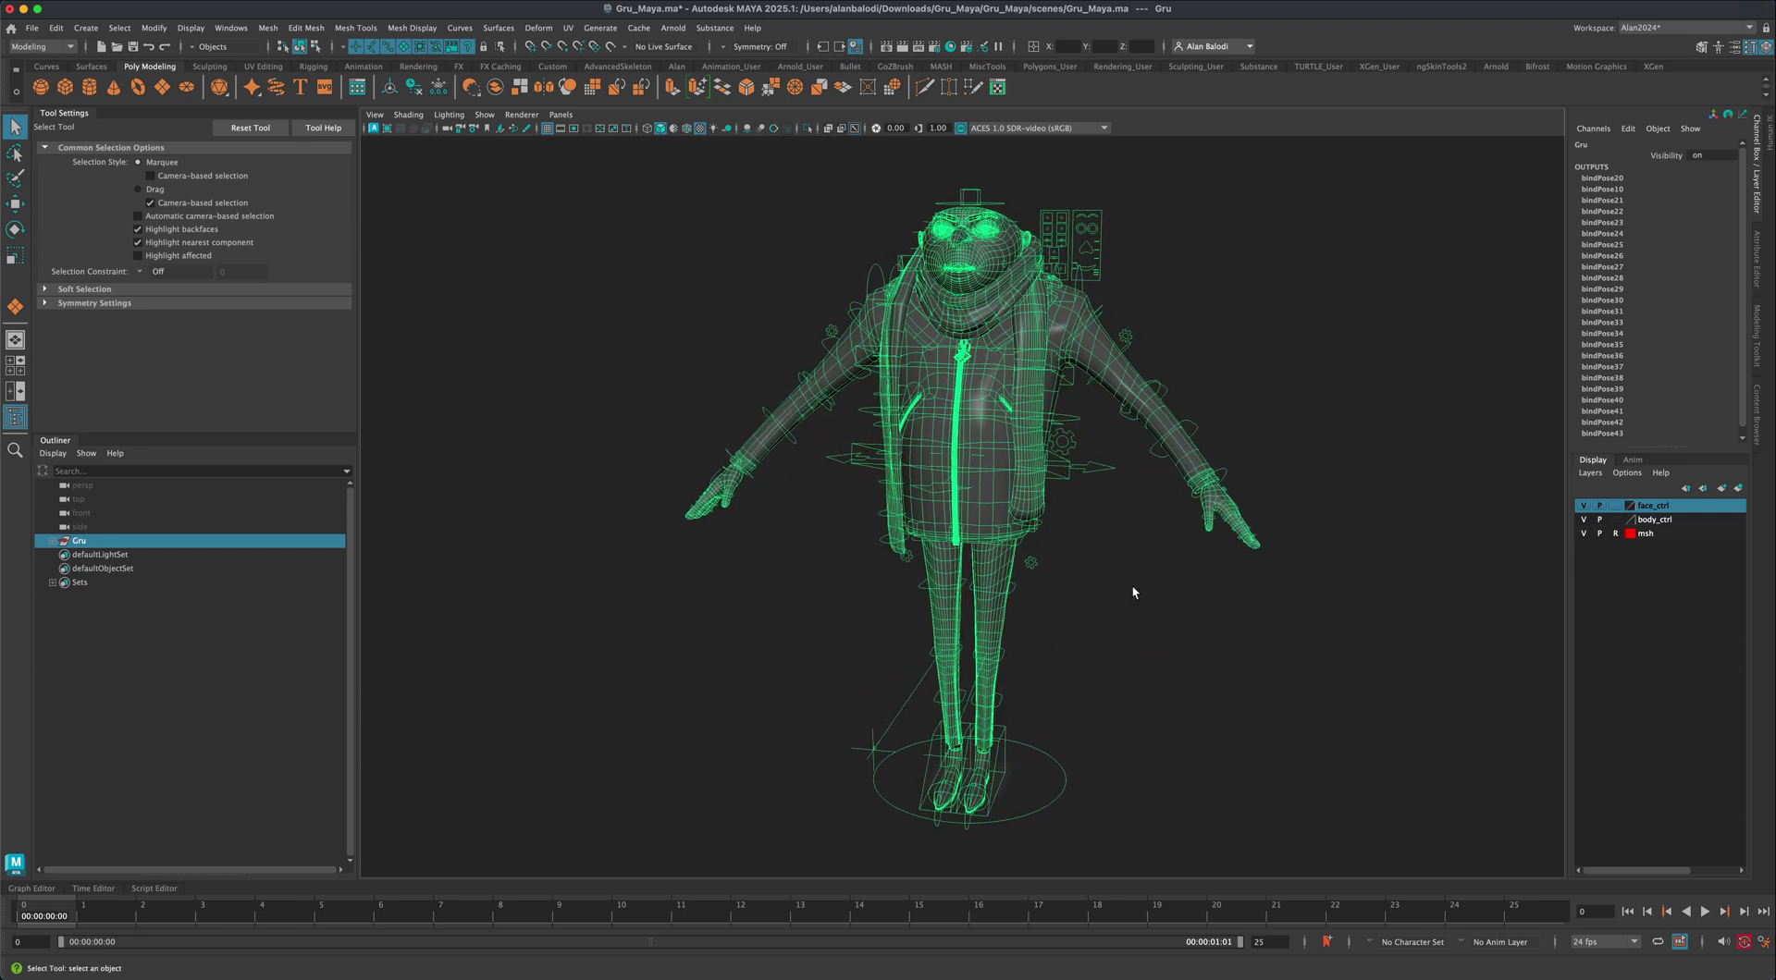
pyautogui.click(1133, 588)
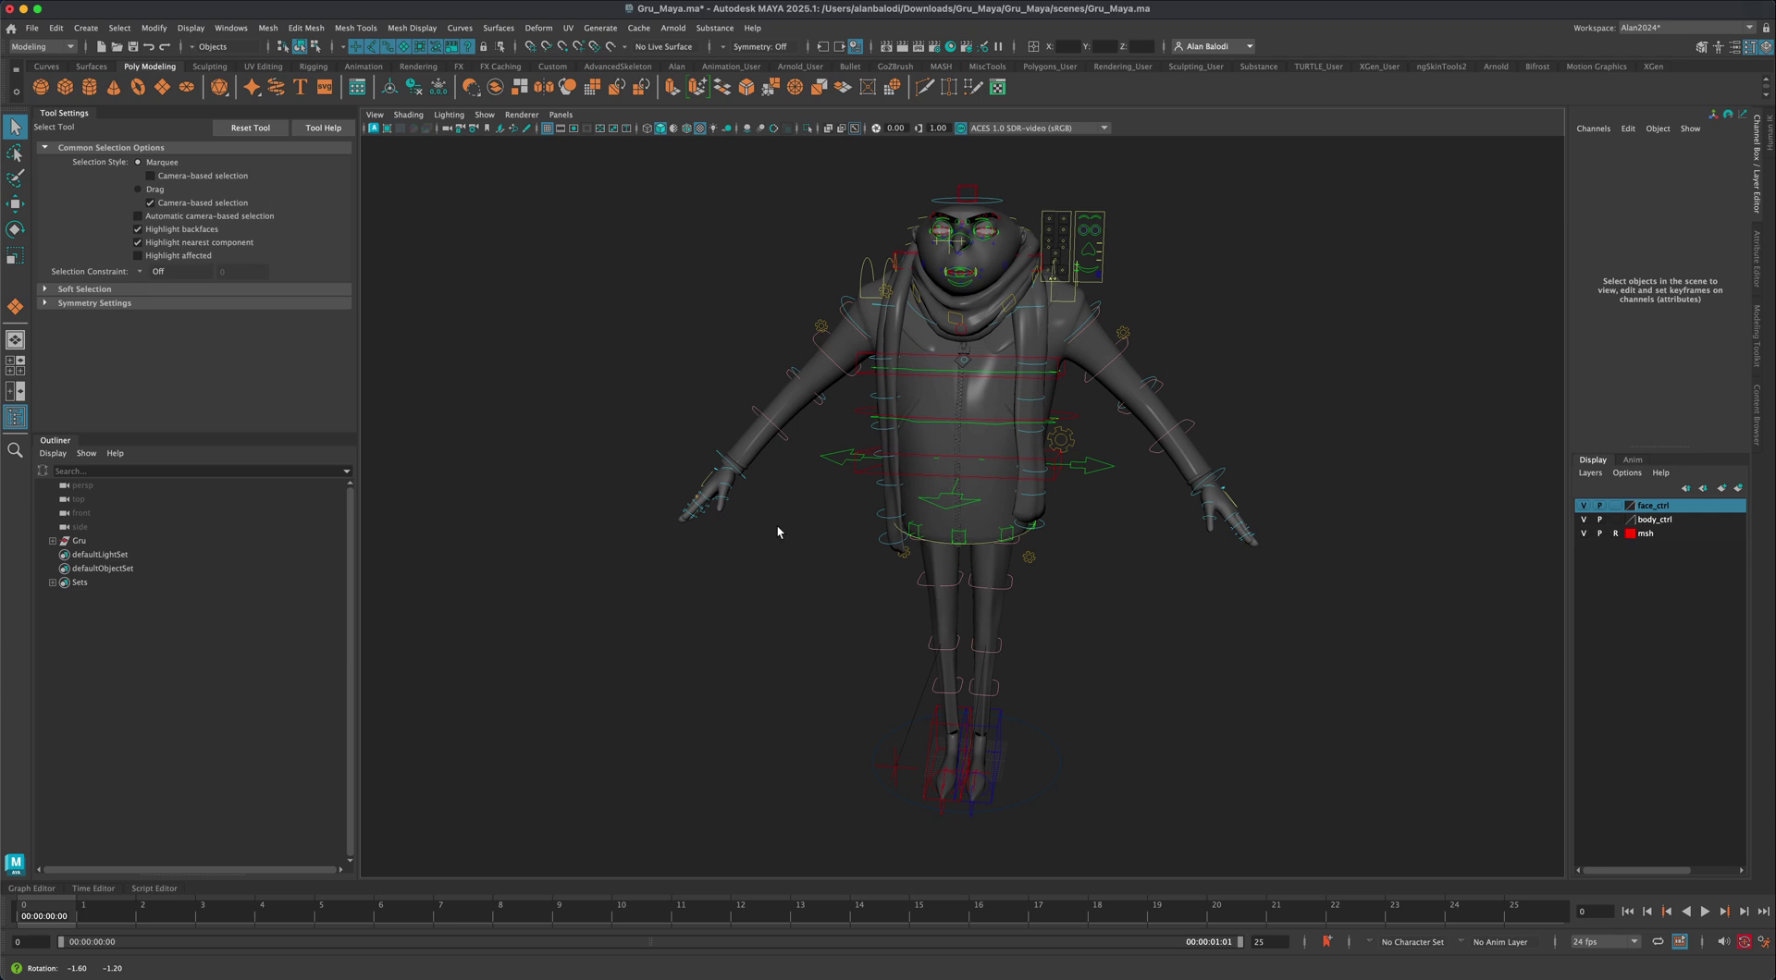
# Open the File Path Editor and enlarge it to inspect the missing texture paths
pyautogui.click(231, 28)
pyautogui.moveTo(284, 98)
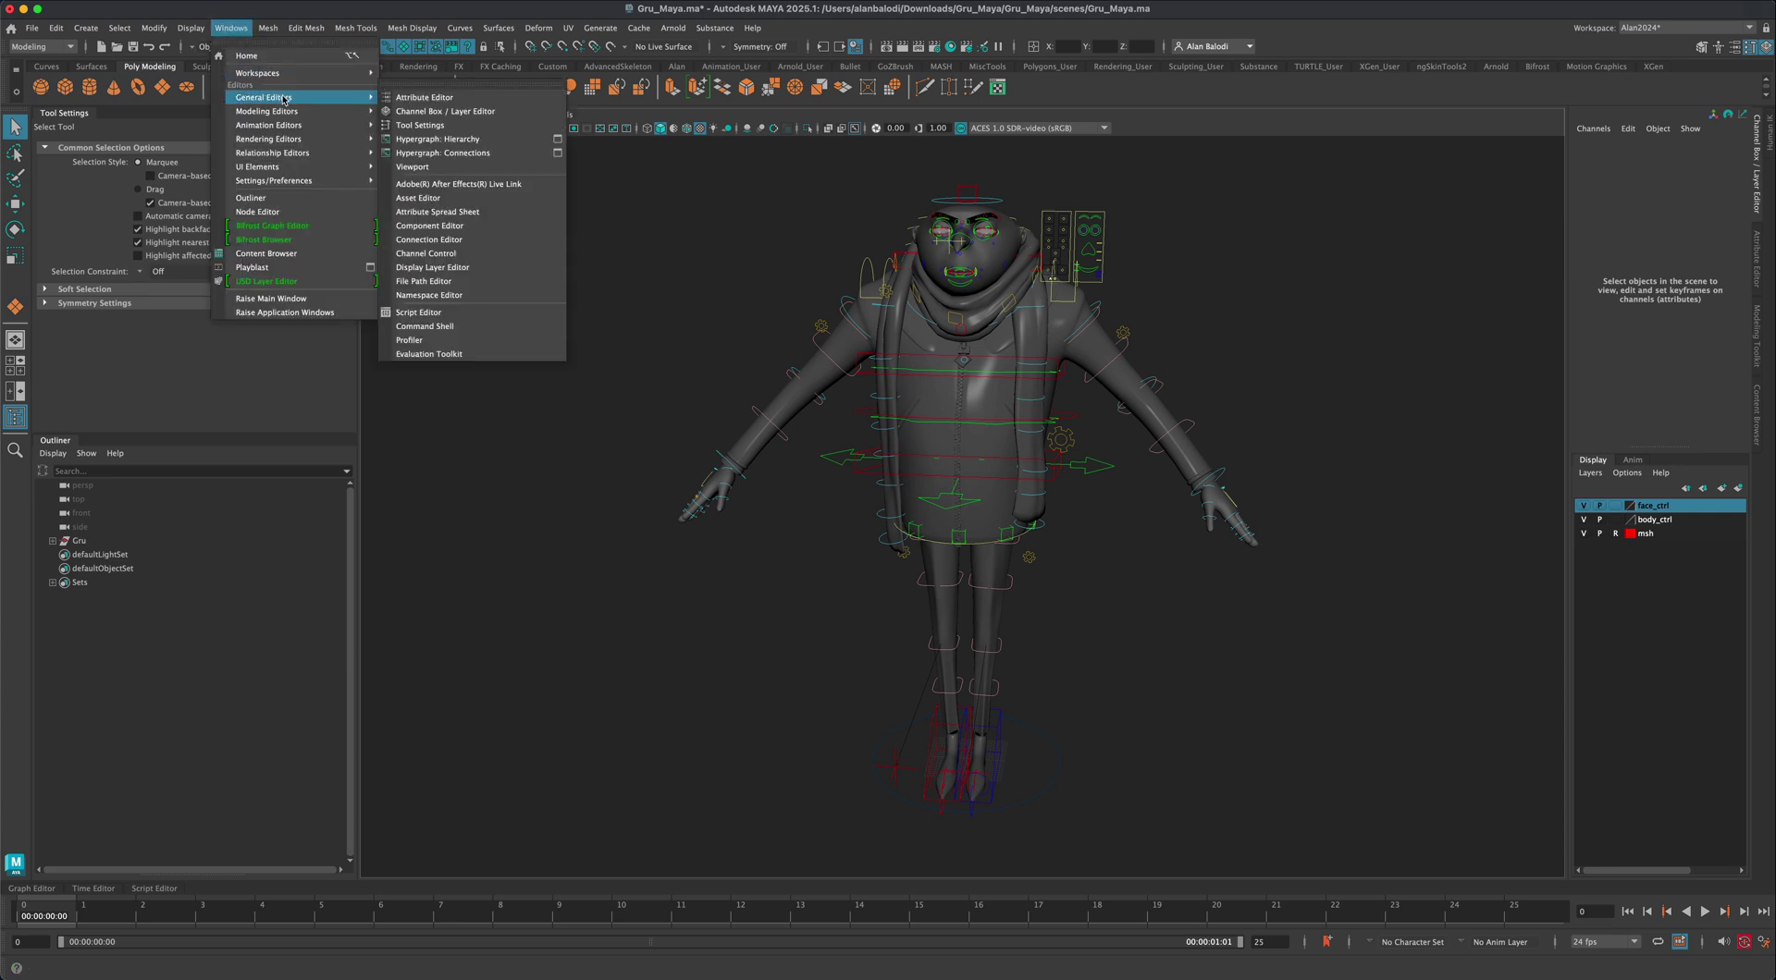
pyautogui.click(424, 281)
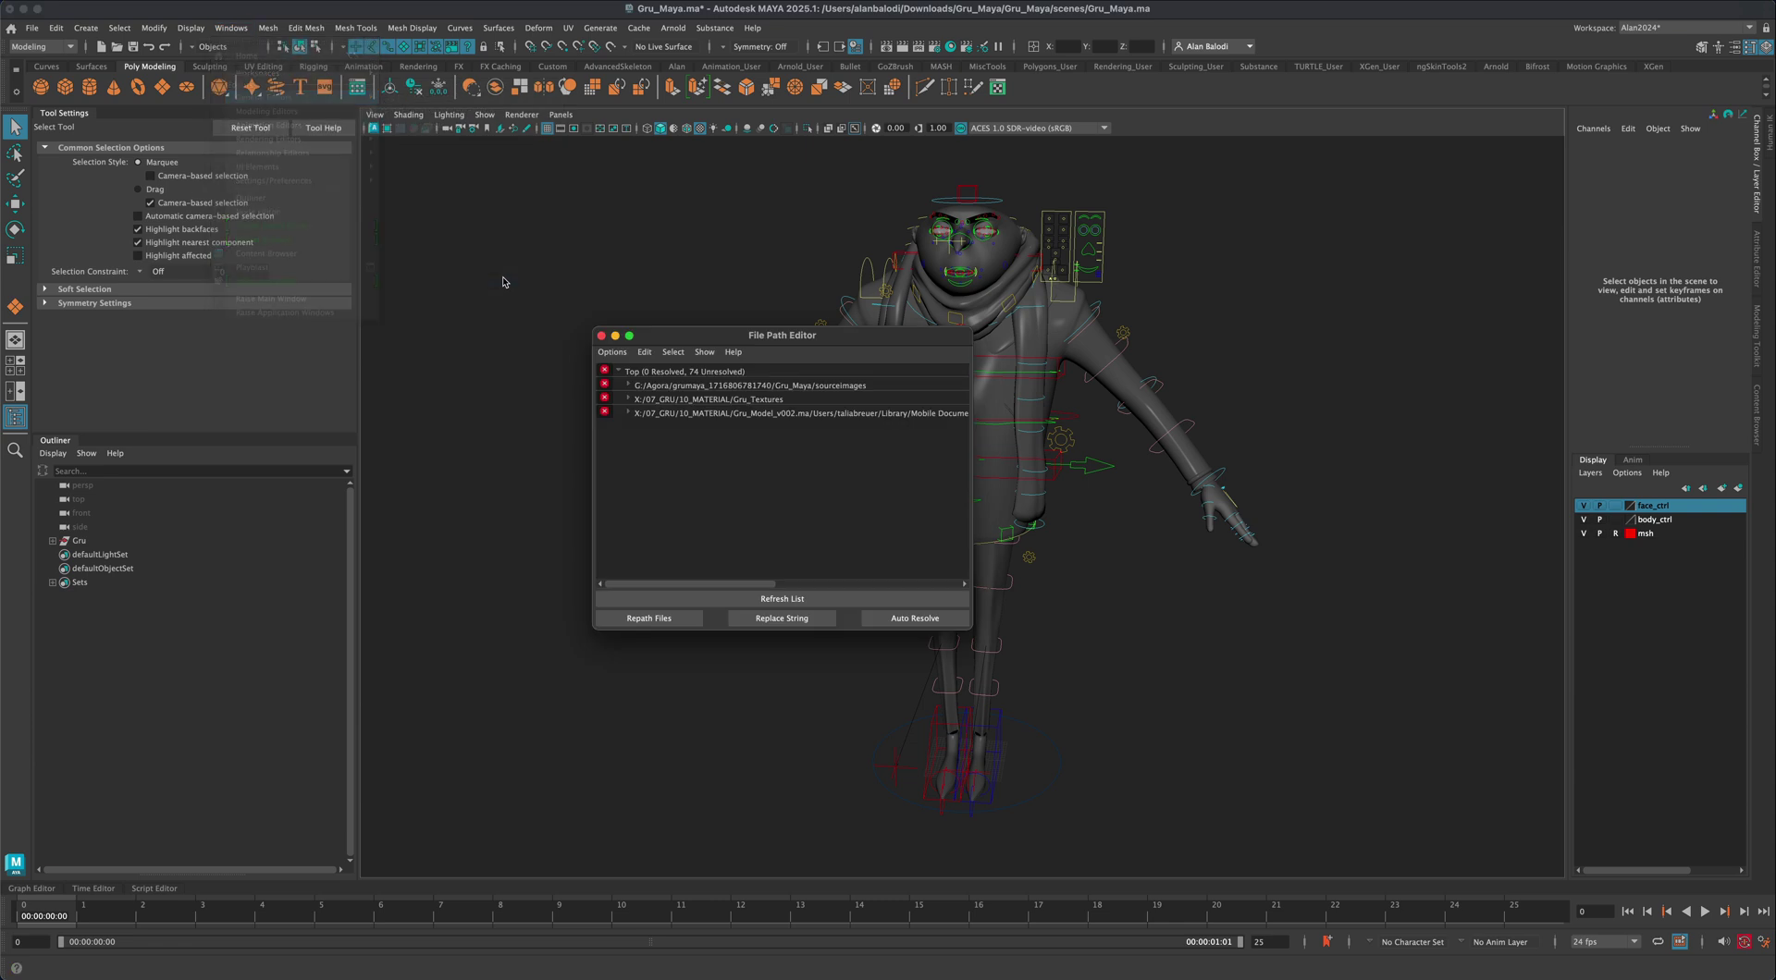
pyautogui.moveTo(689, 335); pyautogui.dragTo(541, 421)
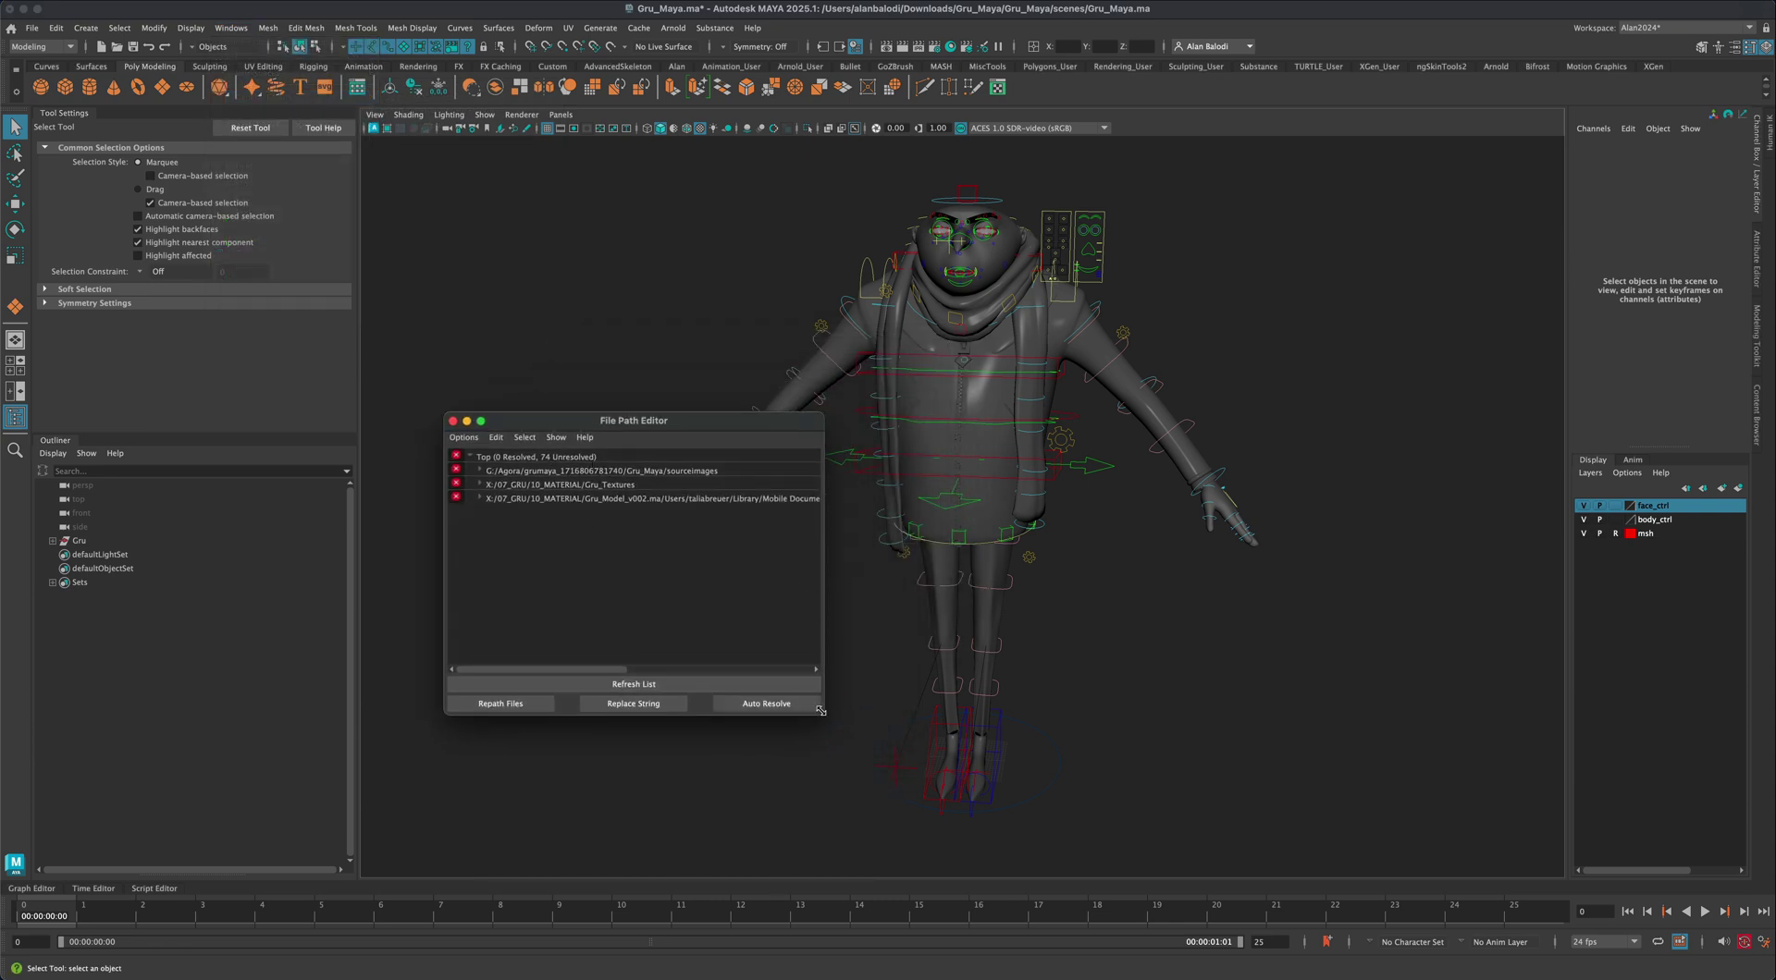
pyautogui.moveTo(822, 713); pyautogui.dragTo(921, 751)
pyautogui.click(674, 498)
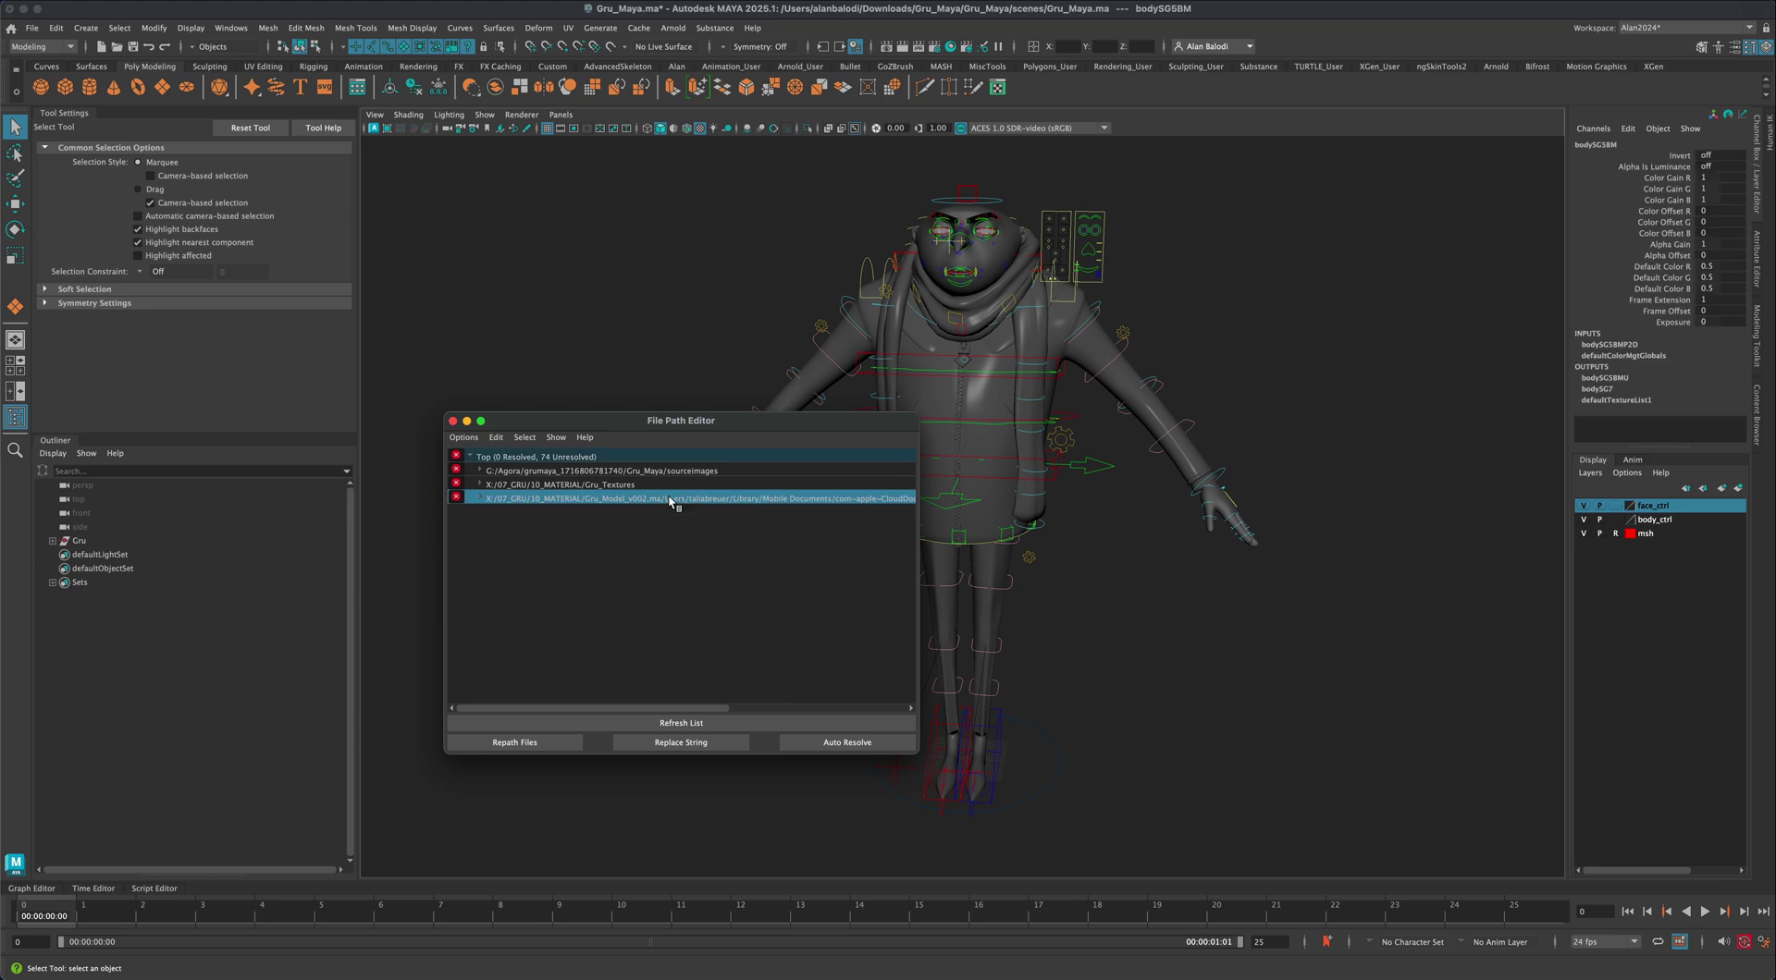
pyautogui.click(634, 485)
pyautogui.click(626, 473)
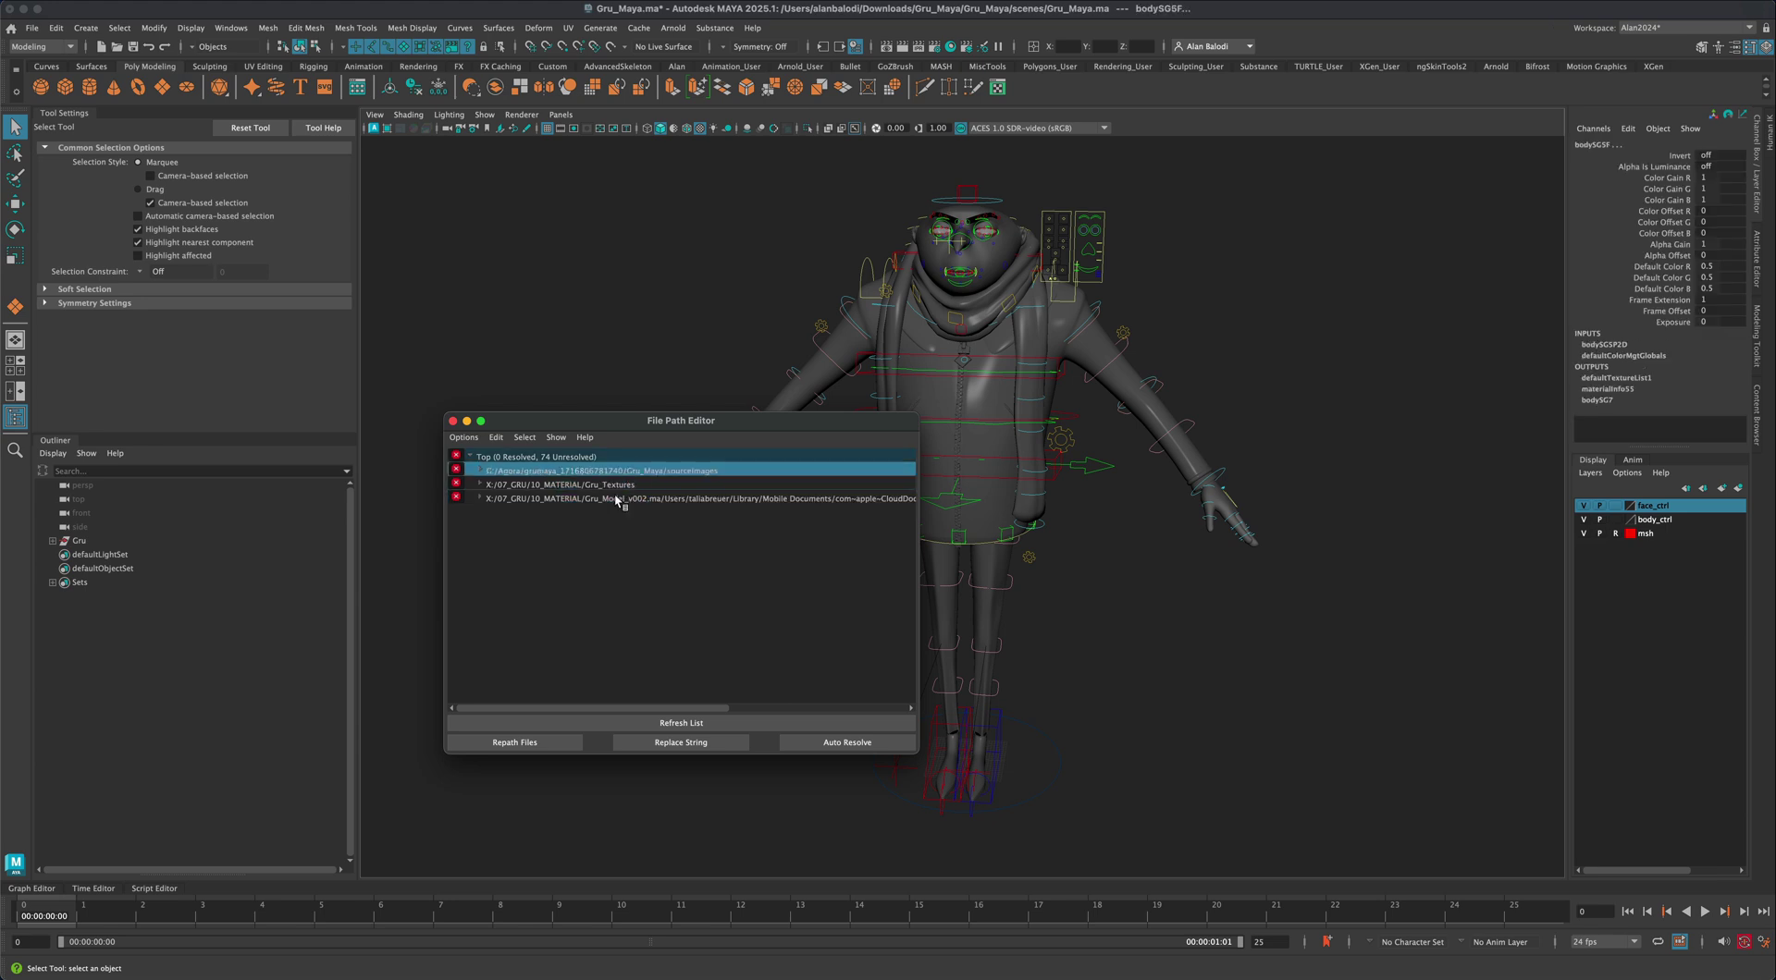
# Repath the Gru_Model_v002 entry's textures to the Gru_Maya folder
pyautogui.click(617, 499)
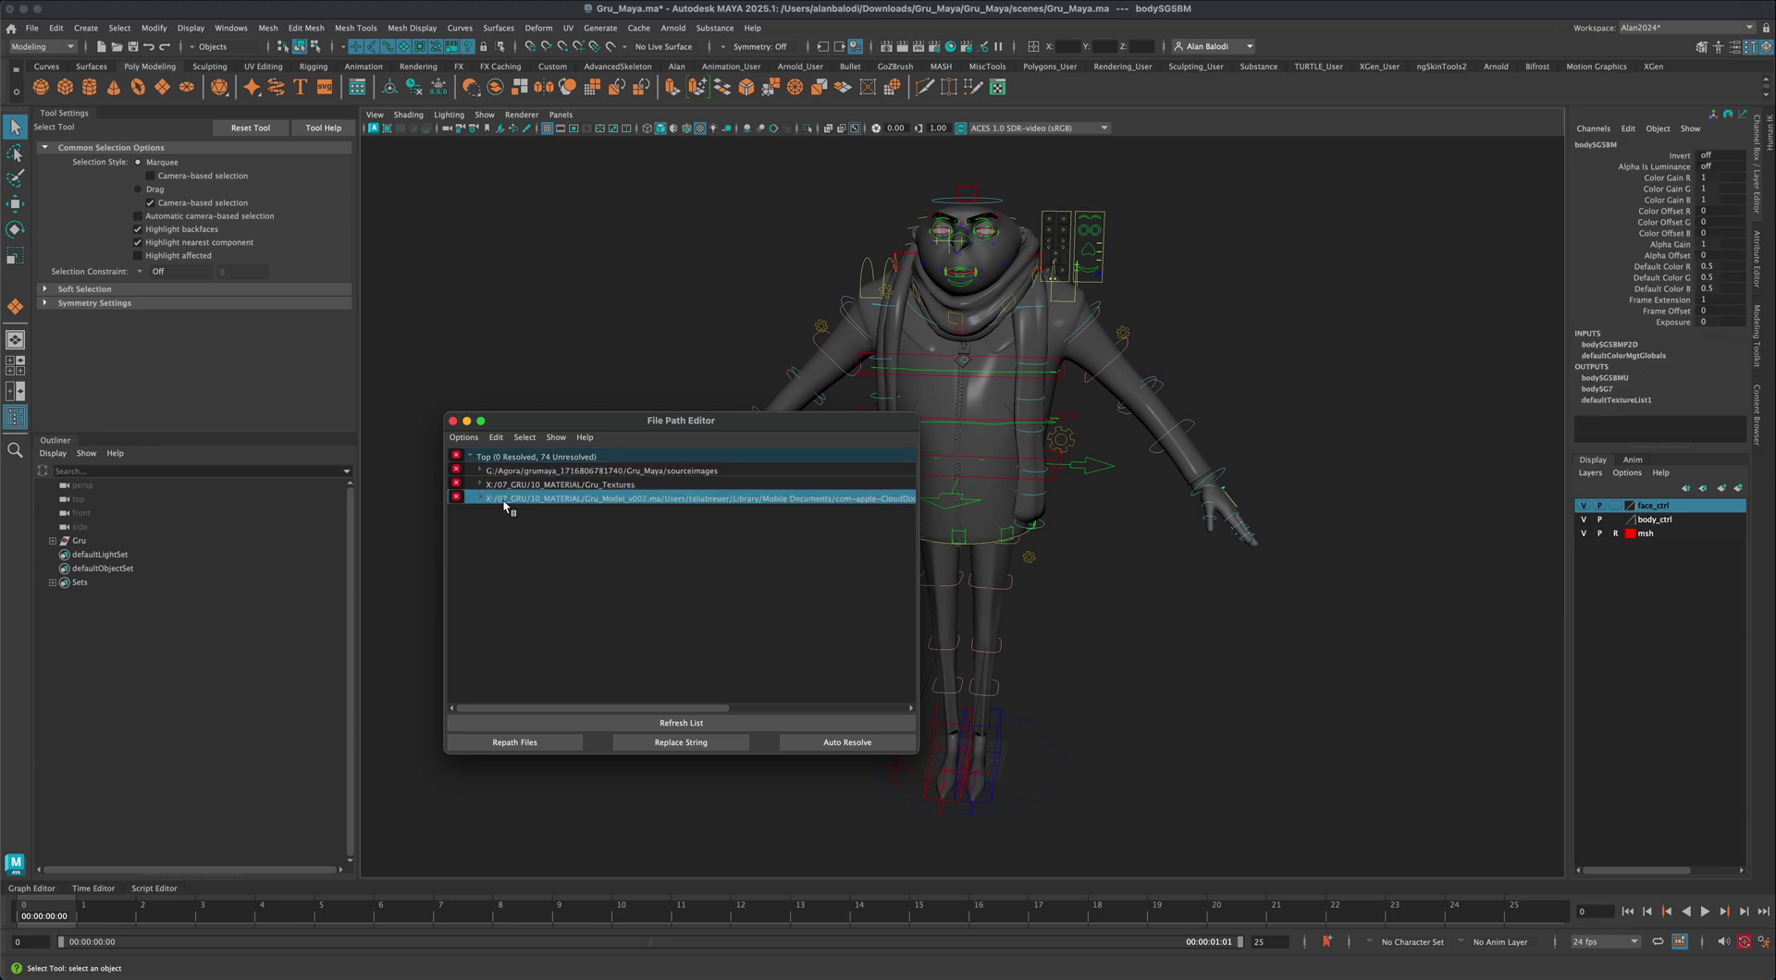
pyautogui.click(490, 744)
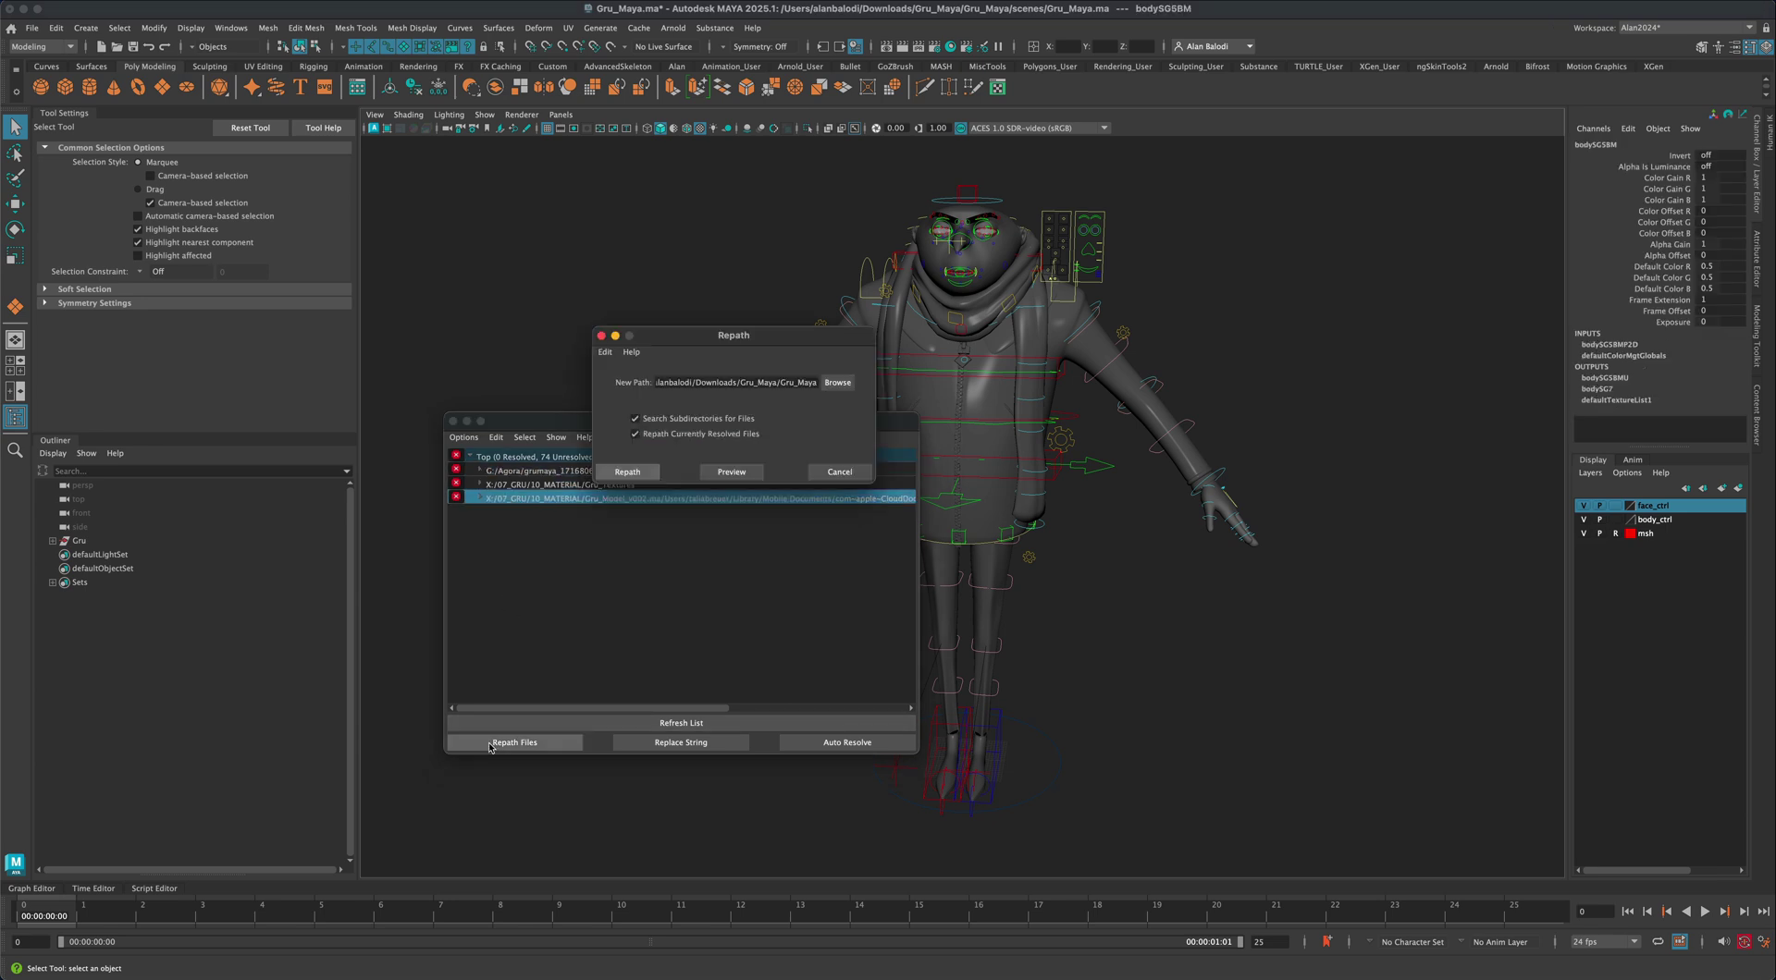
pyautogui.click(829, 385)
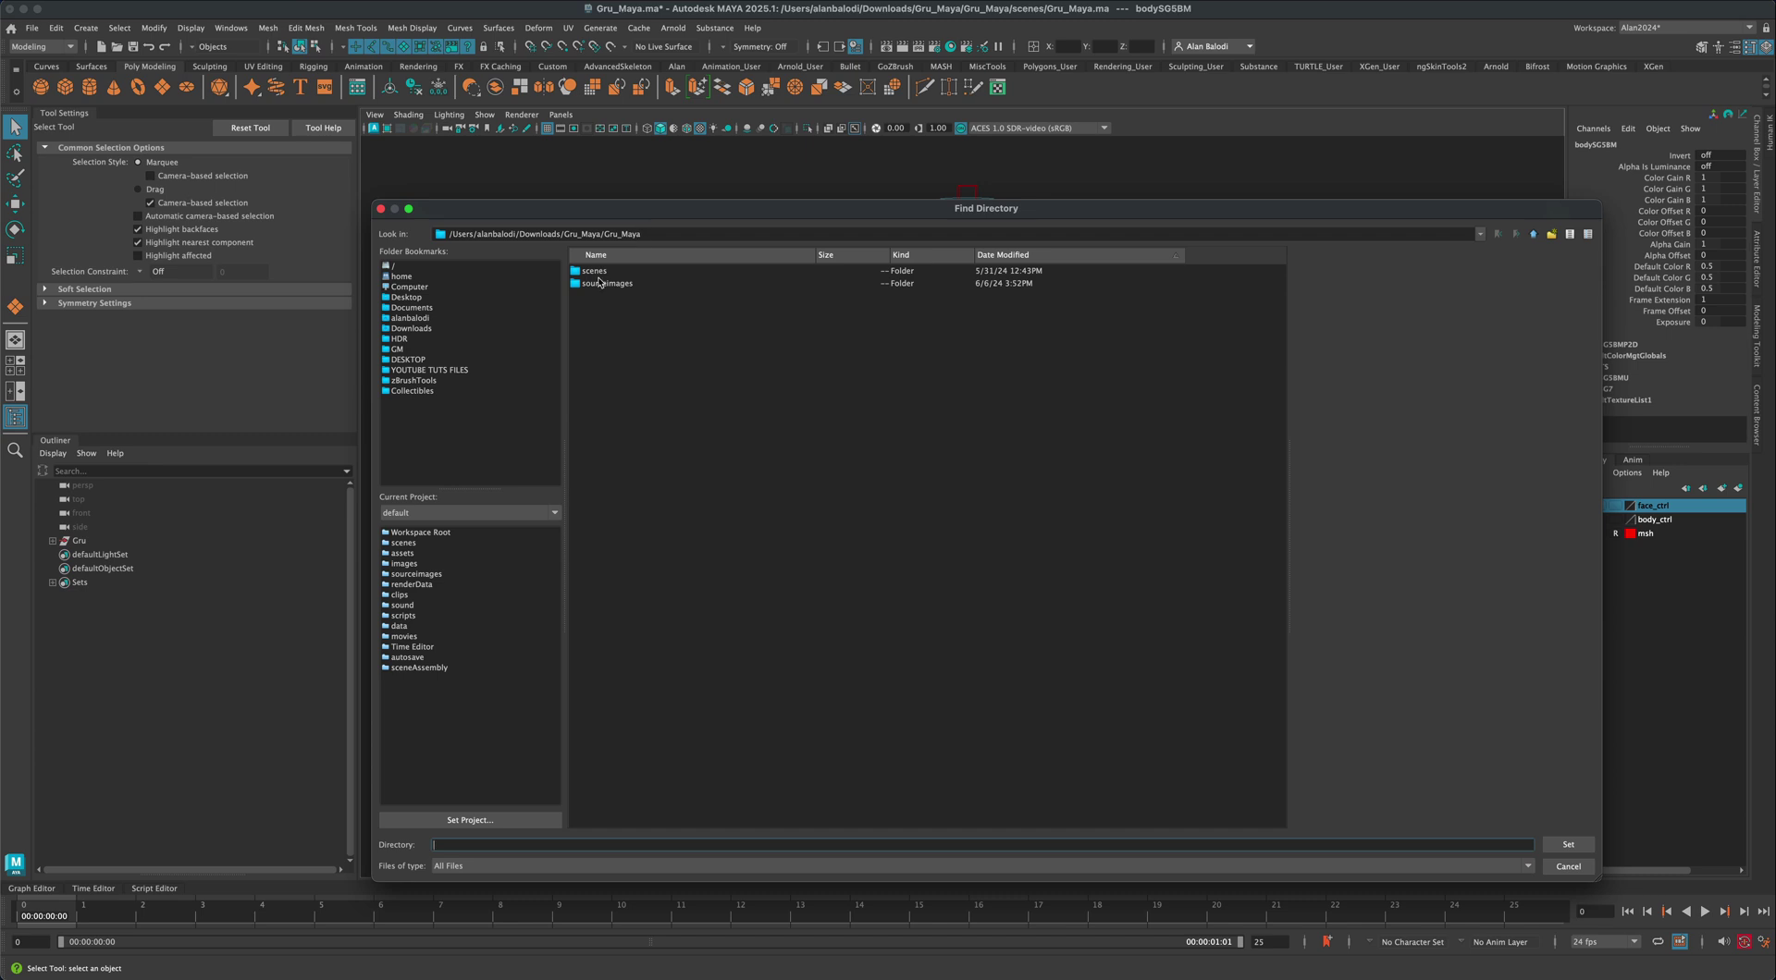
pyautogui.click(1568, 845)
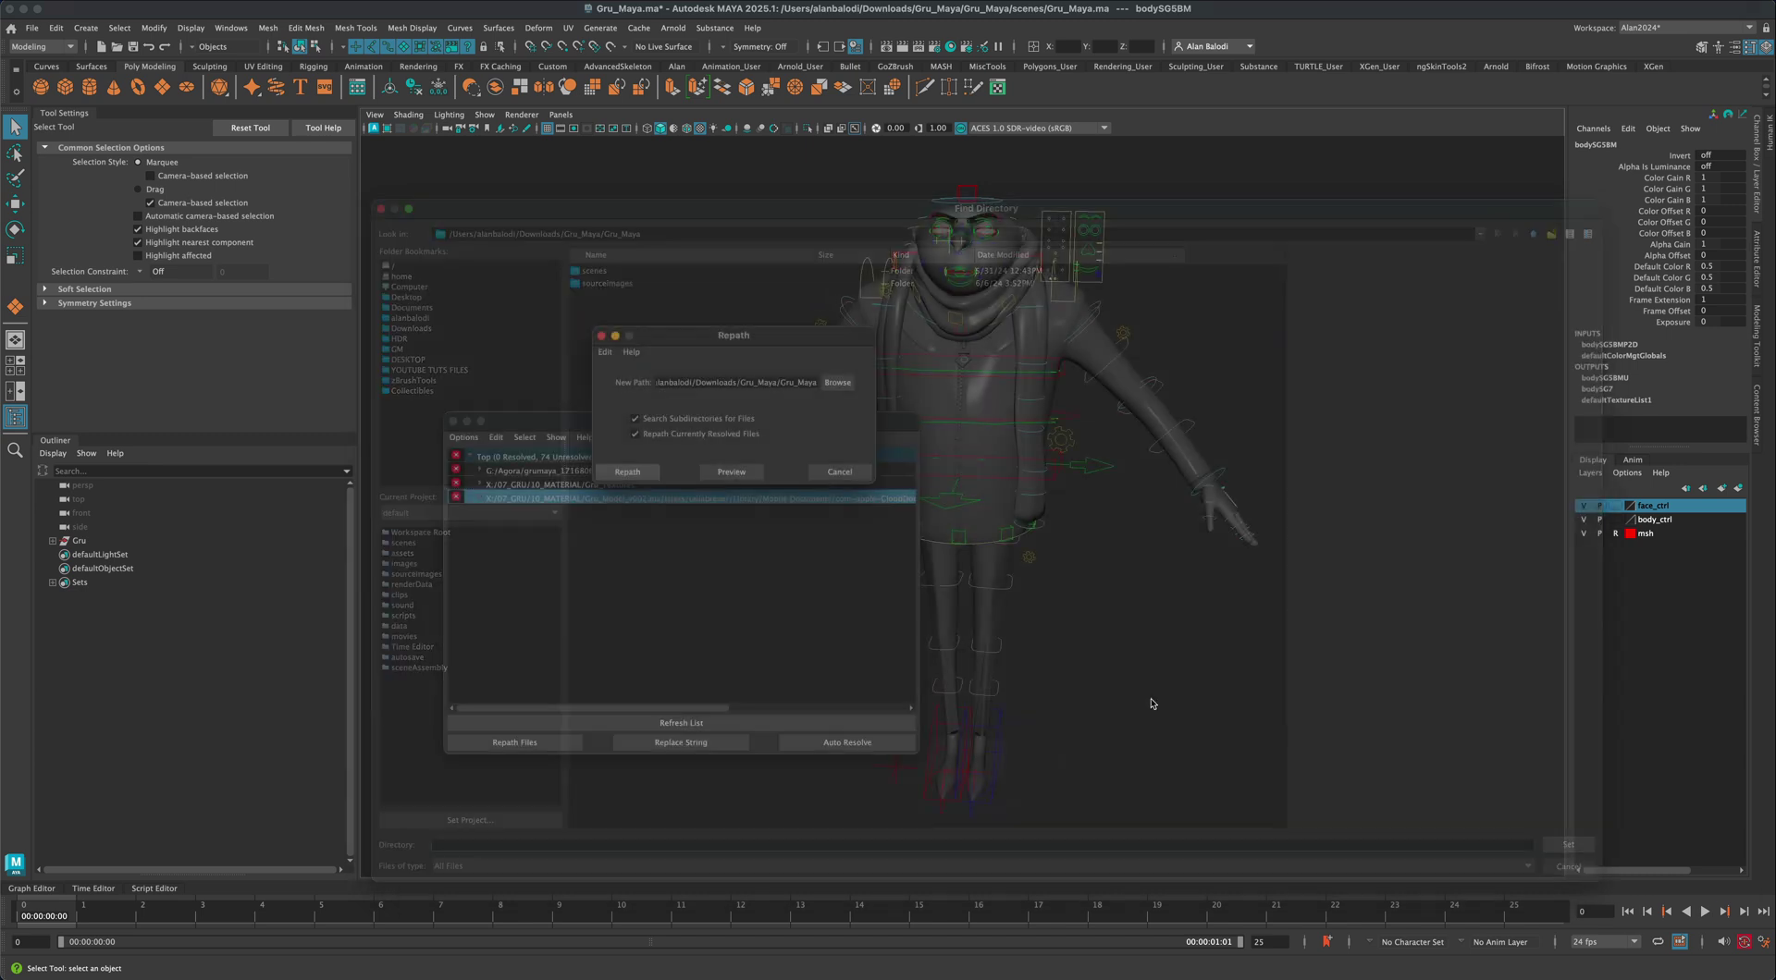
pyautogui.click(627, 472)
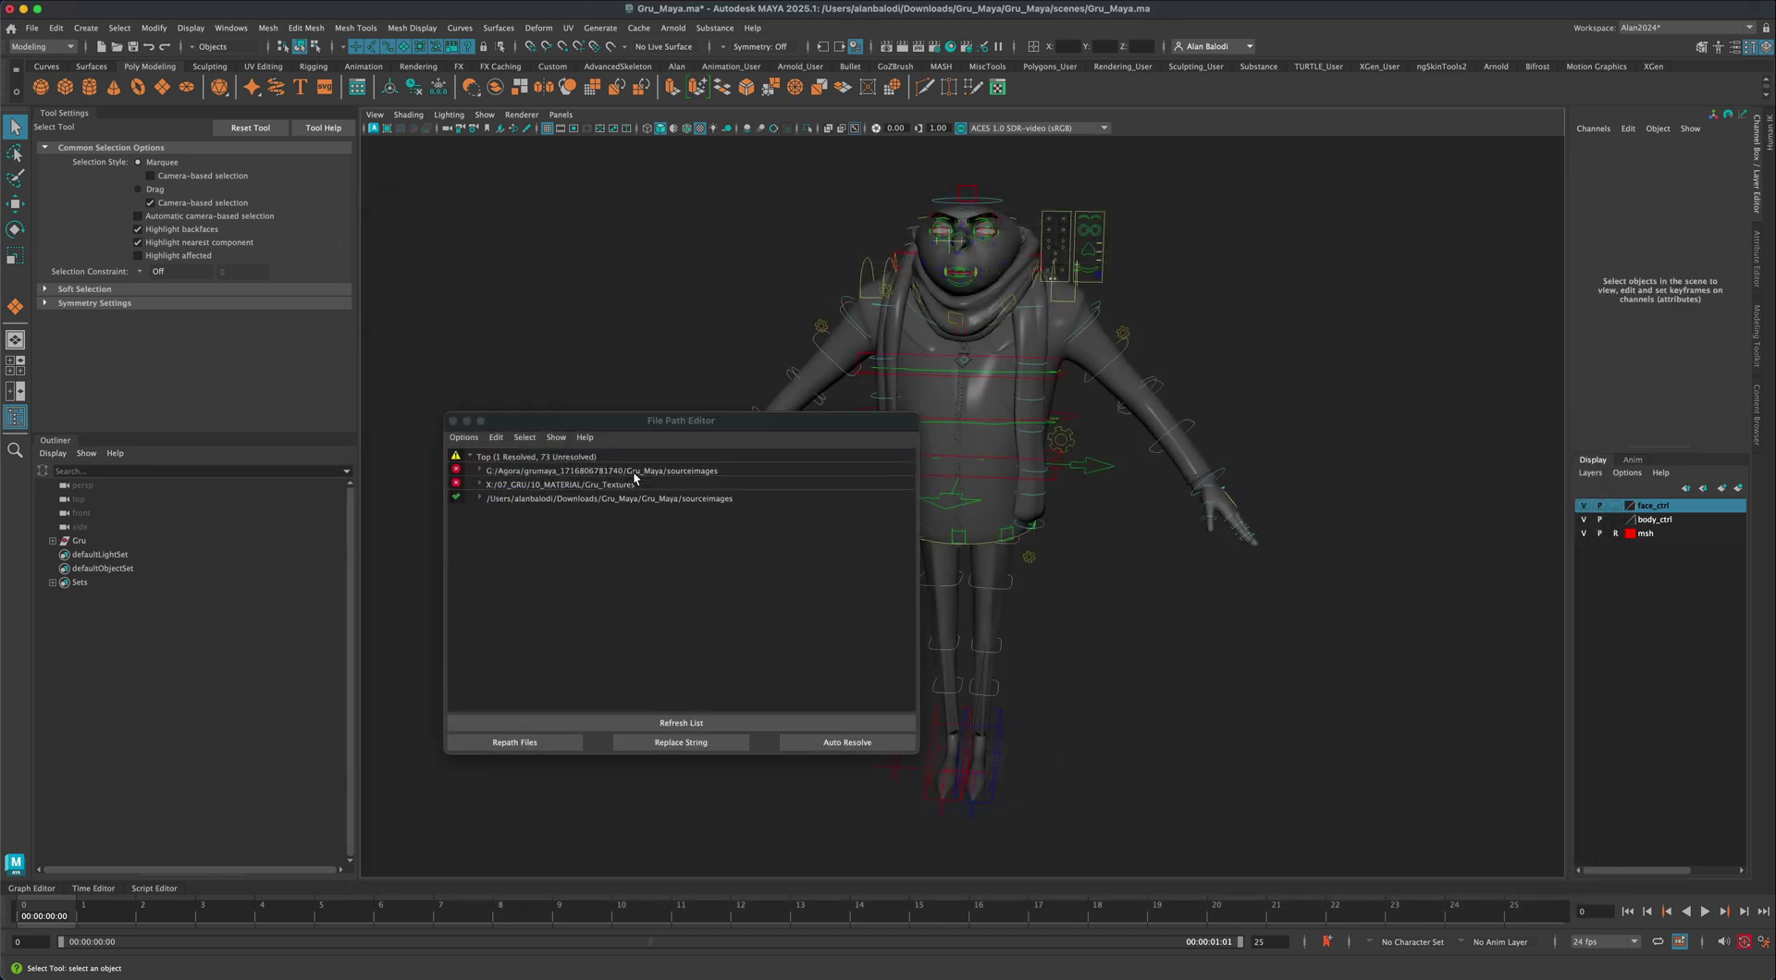
# Repath the remaining entries, including G:/Agora, until all 74 files resolve
pyautogui.click(514, 742)
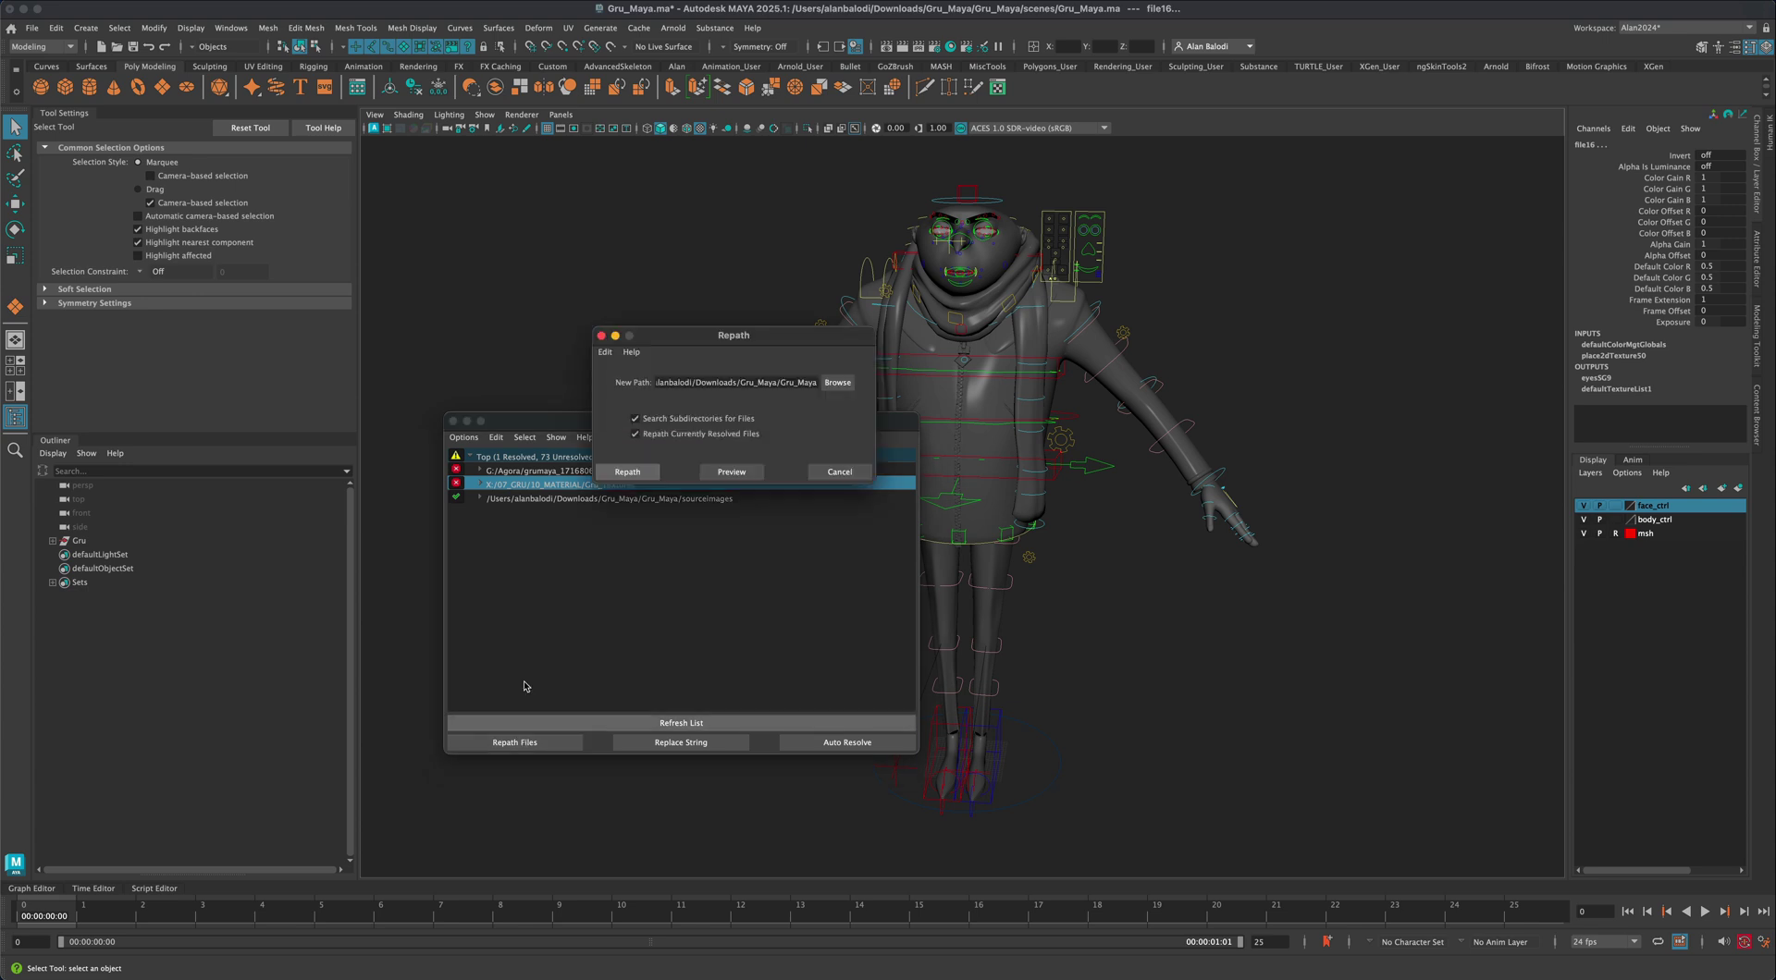
pyautogui.click(625, 469)
pyautogui.click(547, 472)
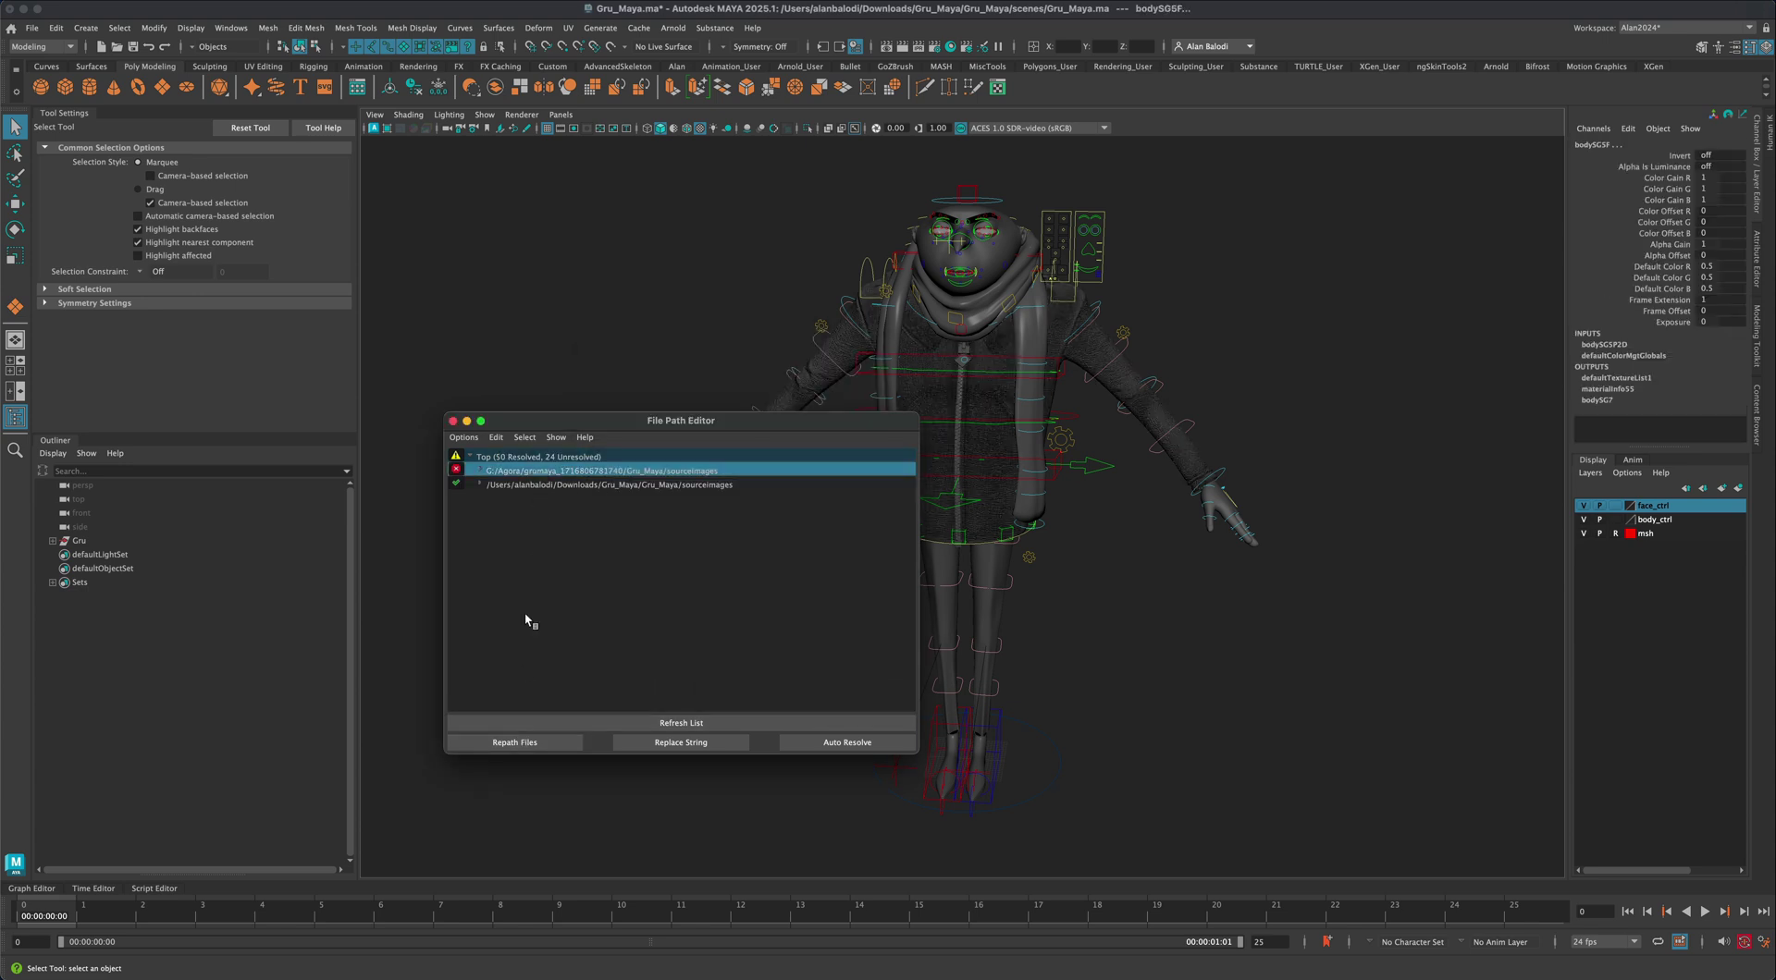
pyautogui.click(512, 742)
pyautogui.click(628, 472)
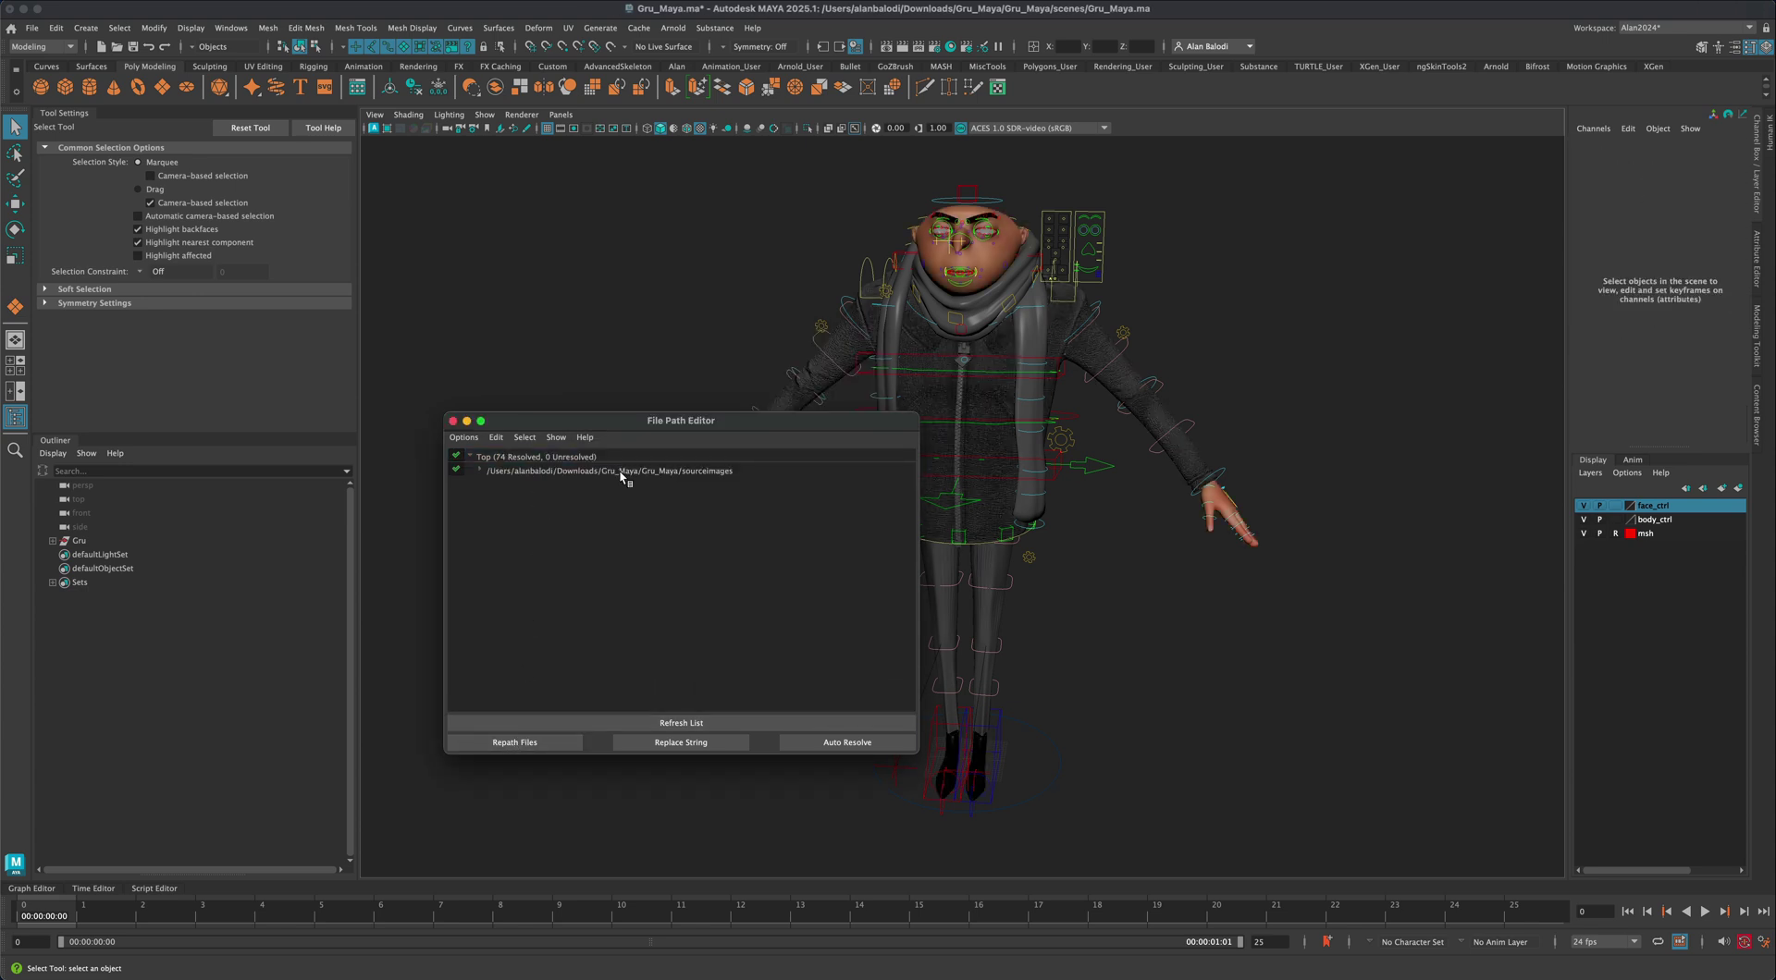
pyautogui.click(453, 422)
# Orbit and zoom to a three-quarter close-up of the textured Gru
pyautogui.keyDown('alt'); pyautogui.moveTo(679, 608); pyautogui.dragTo(780, 595); pyautogui.keyUp('alt')
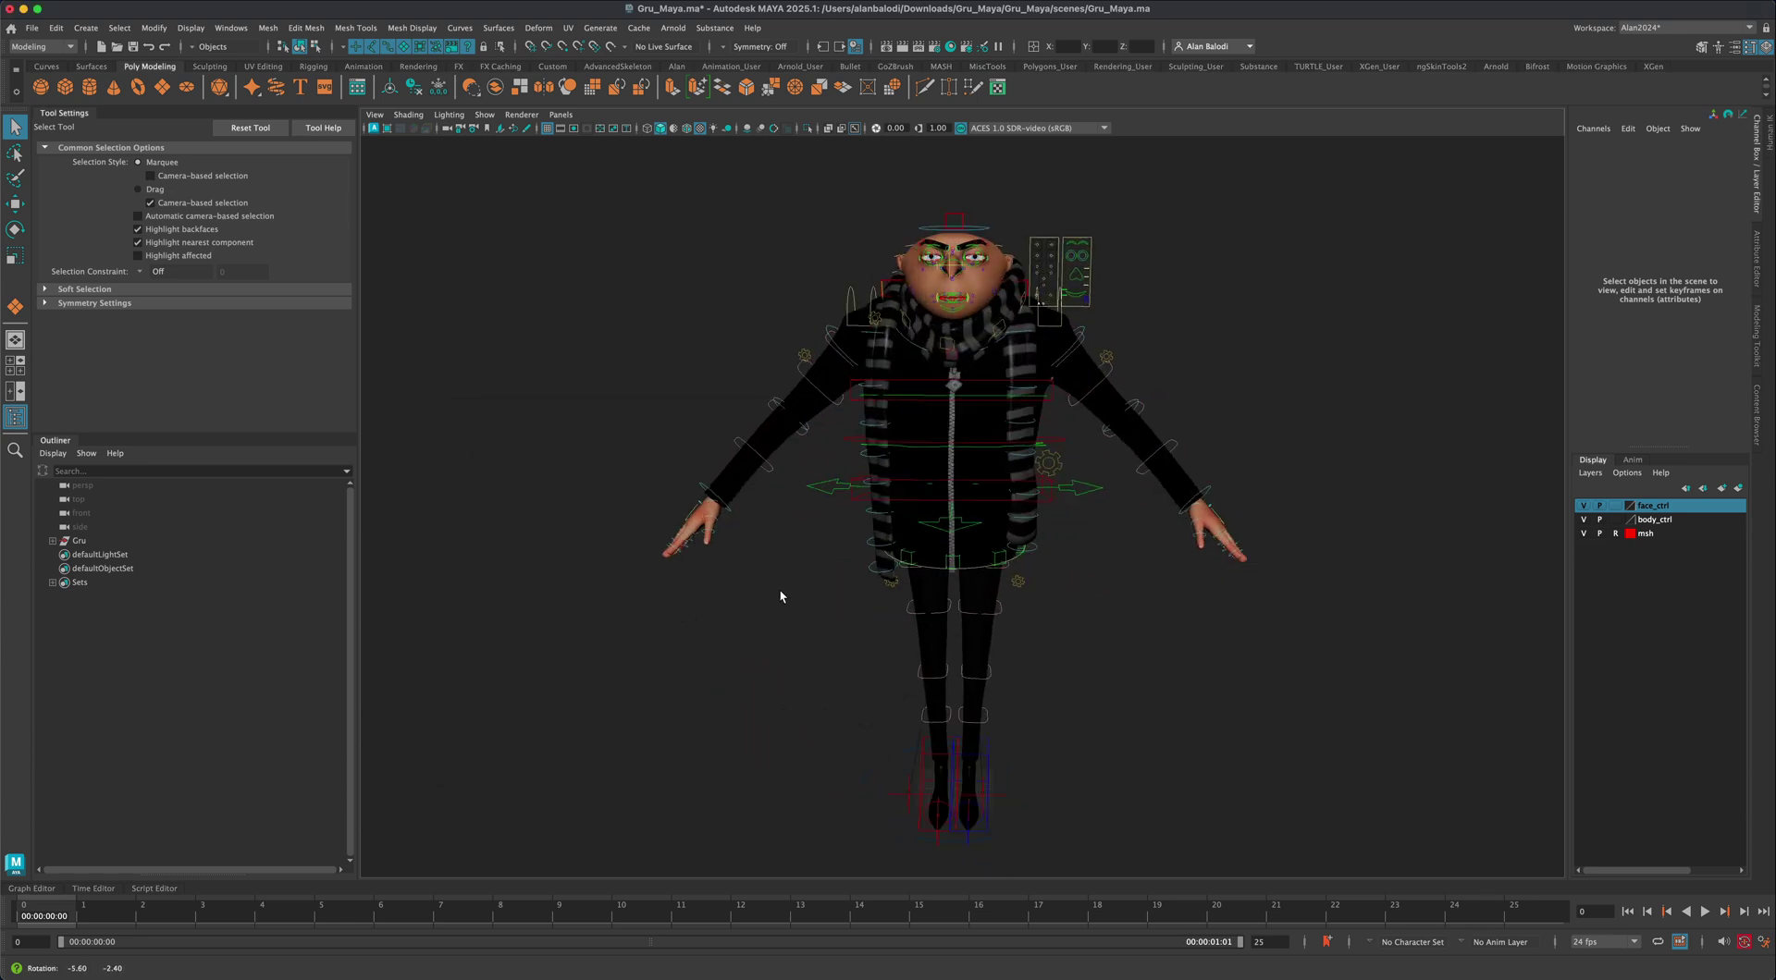
pyautogui.scroll(10, 1201, 503)
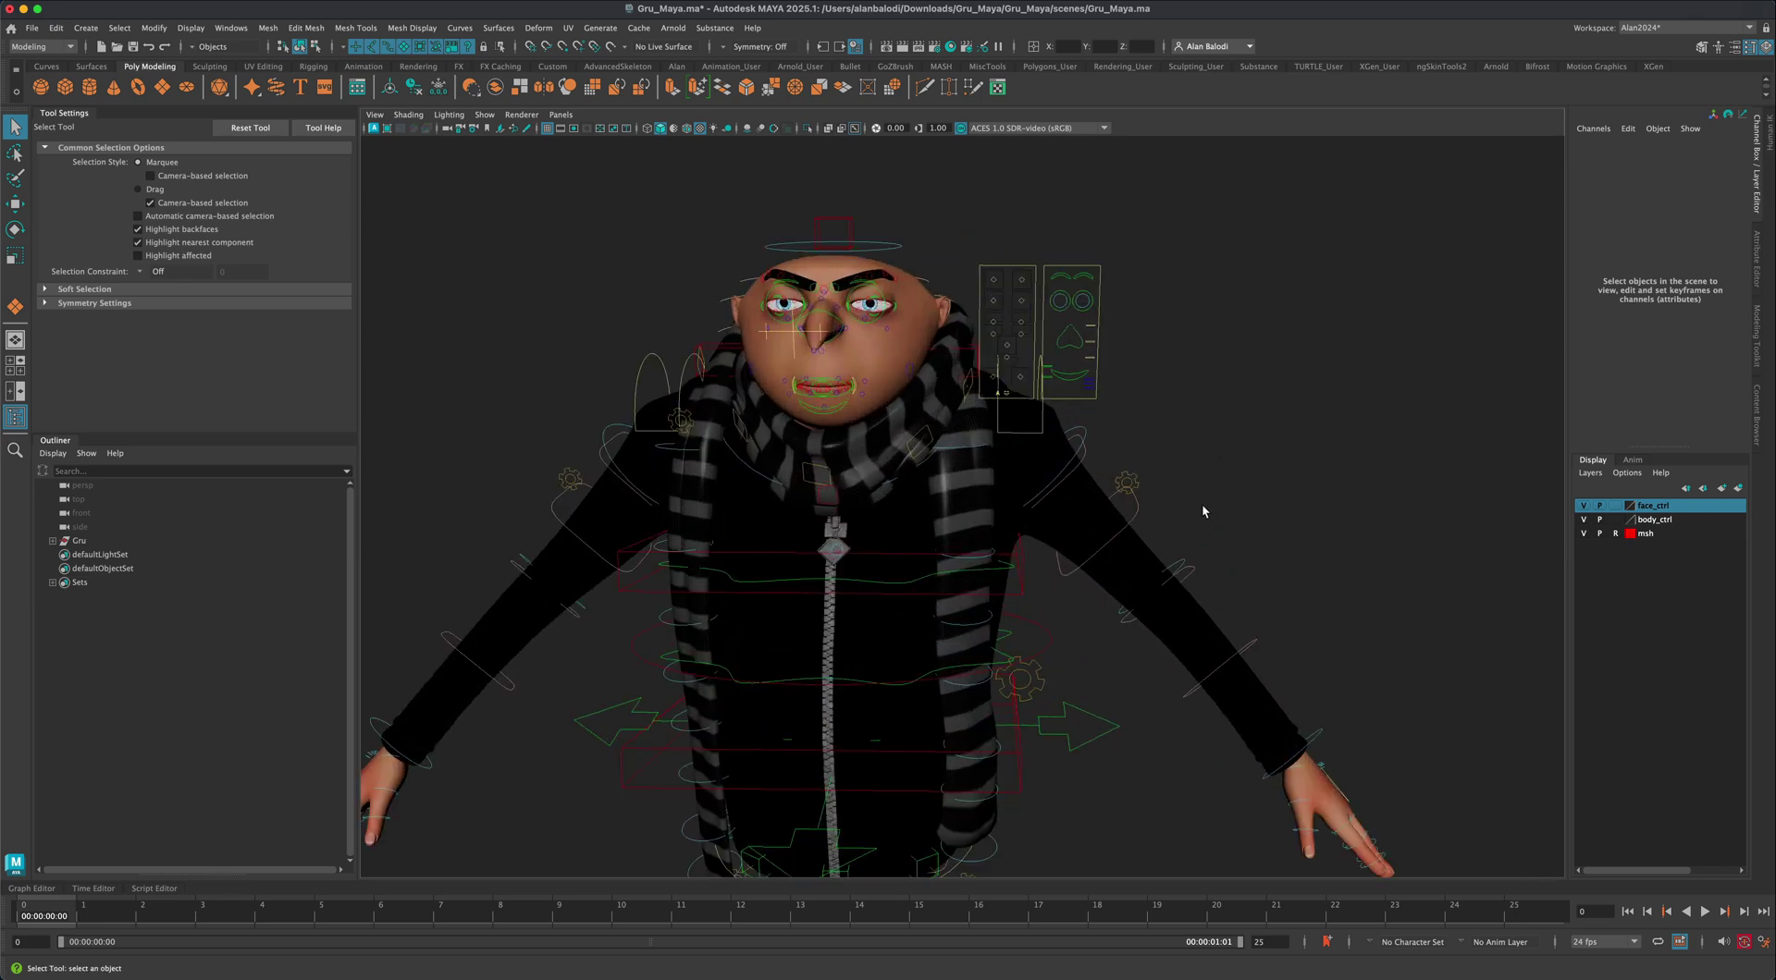
pyautogui.keyDown('alt'); pyautogui.moveTo(1235, 514); pyautogui.dragTo(838, 447); pyautogui.keyUp('alt')
pyautogui.keyDown('alt'); pyautogui.moveTo(840, 445); pyautogui.dragTo(936, 600, button='right'); pyautogui.keyUp('alt')
pyautogui.keyDown('alt'); pyautogui.moveTo(936, 599); pyautogui.dragTo(930, 554); pyautogui.keyUp('alt')
pyautogui.scroll(8, 960, 577)
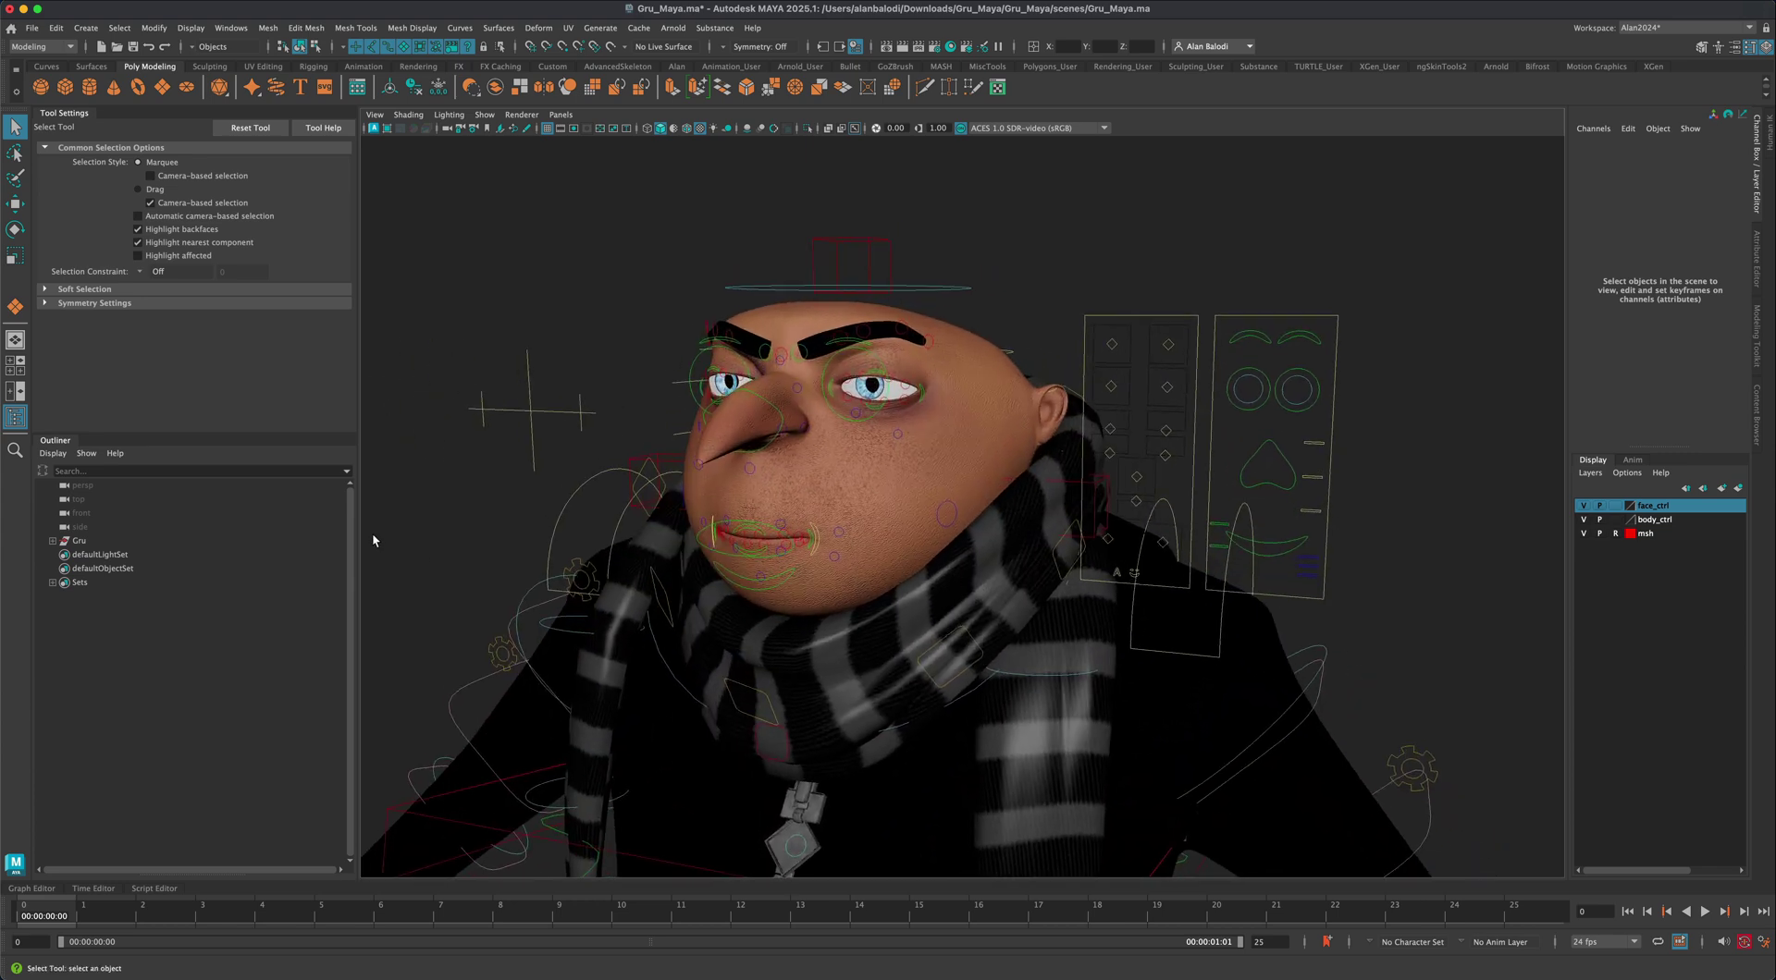
# Expand Gru, Geometry and geo in the Outliner to list the meshes
pyautogui.click(52, 541)
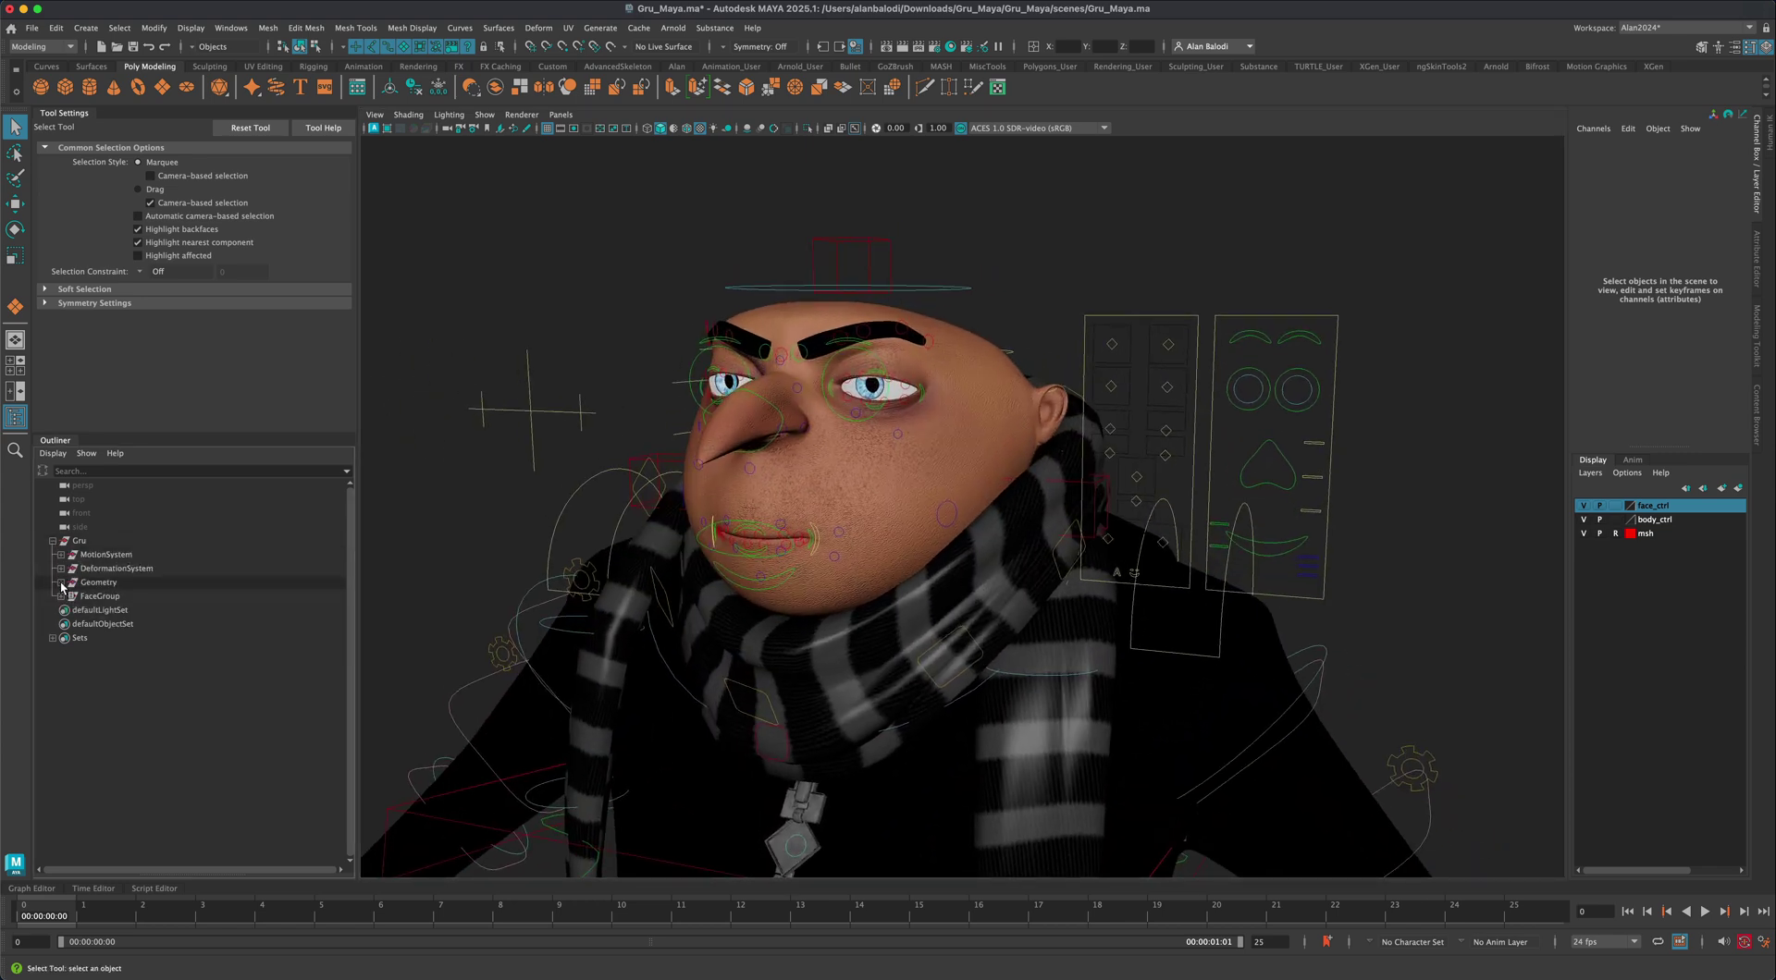
pyautogui.click(60, 582)
pyautogui.click(69, 597)
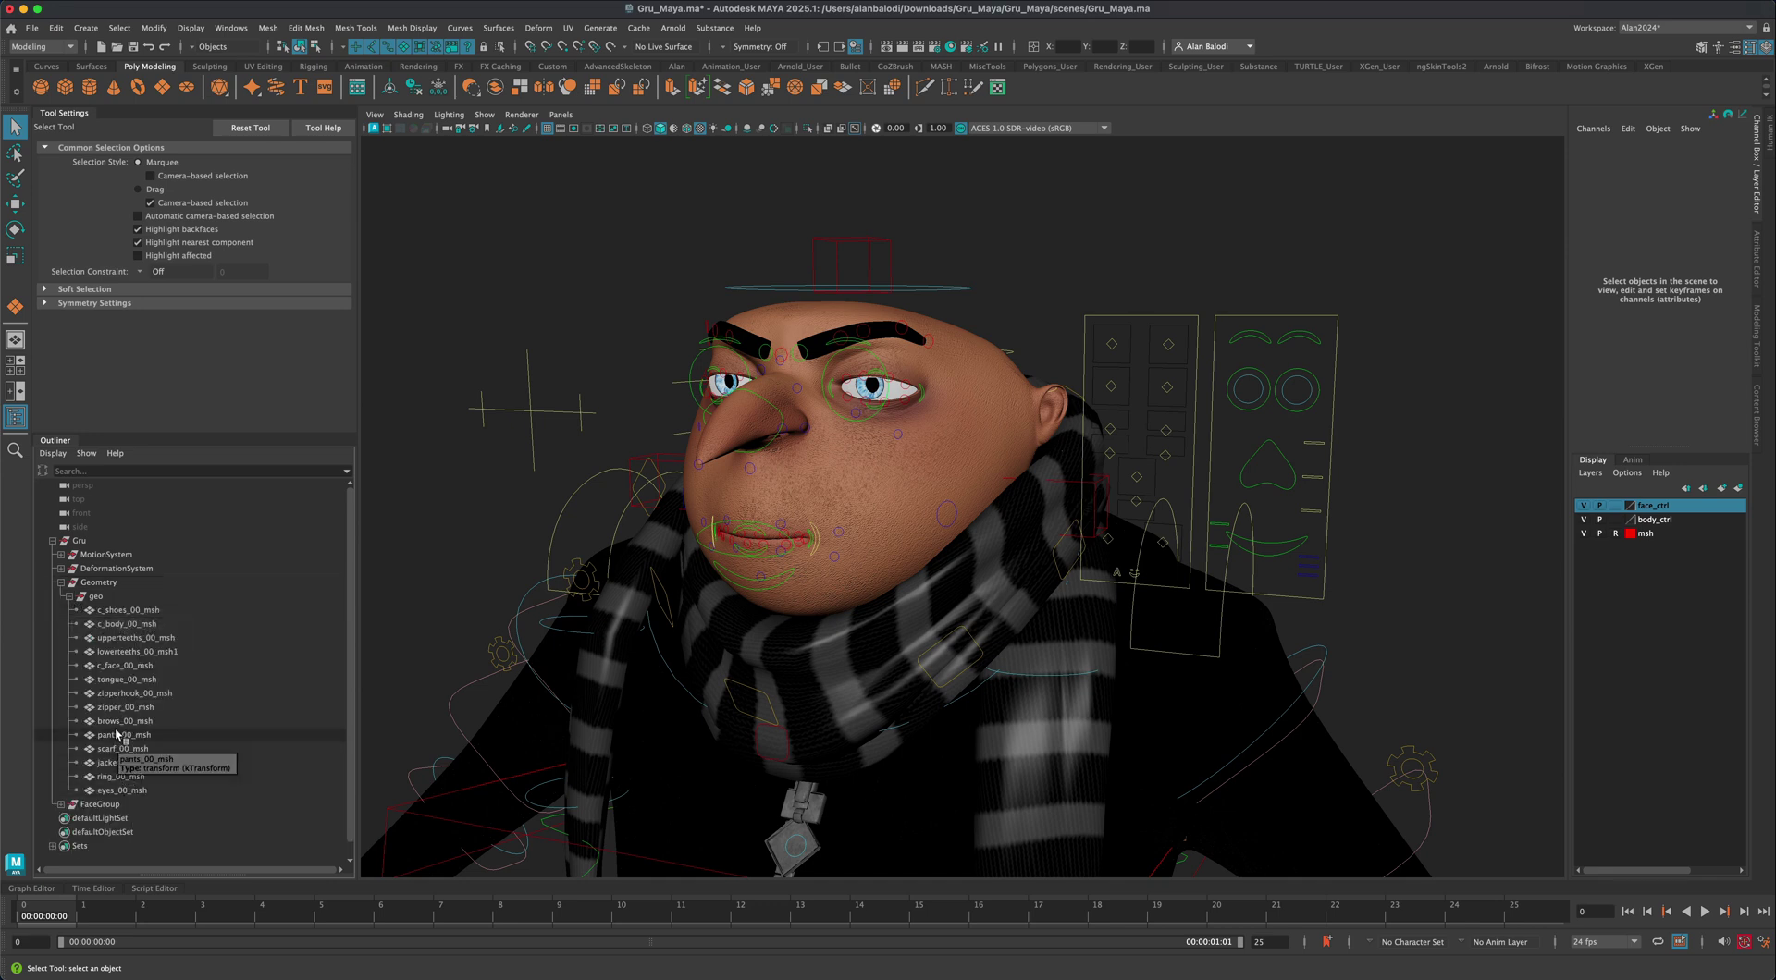
# Select the c_face_00_msh mesh and open its bodySG7 phong material attributes
pyautogui.click(114, 668)
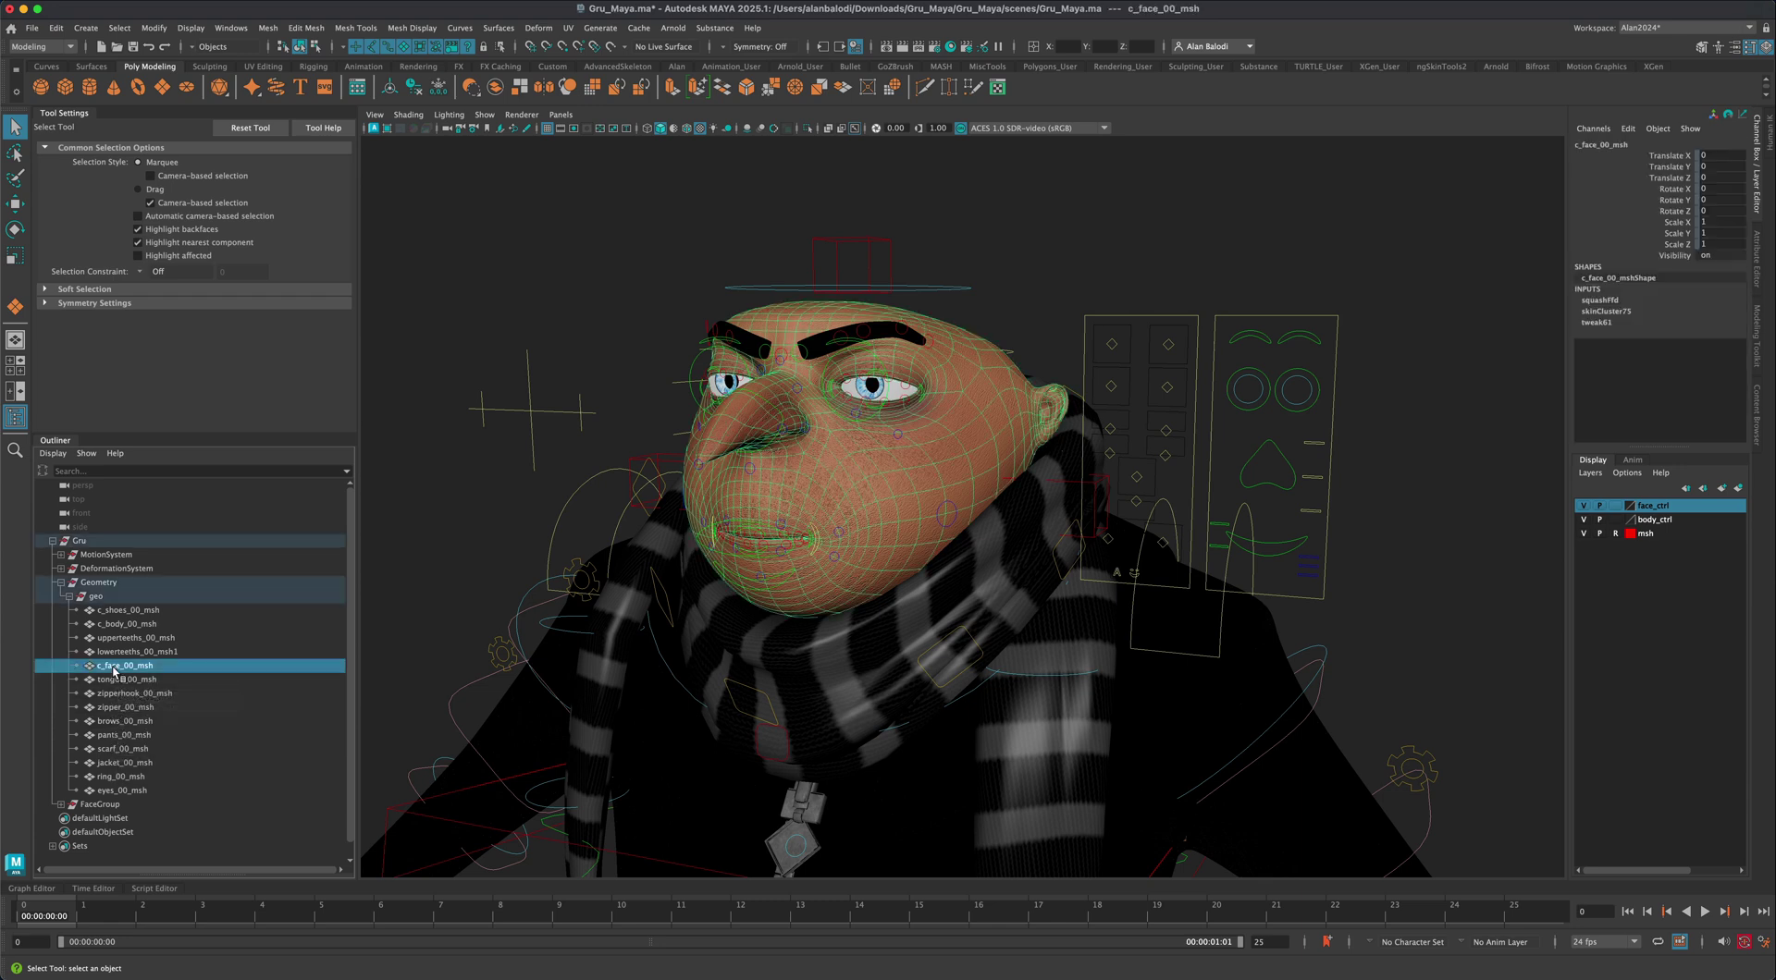
pyautogui.rightClick(918, 473)
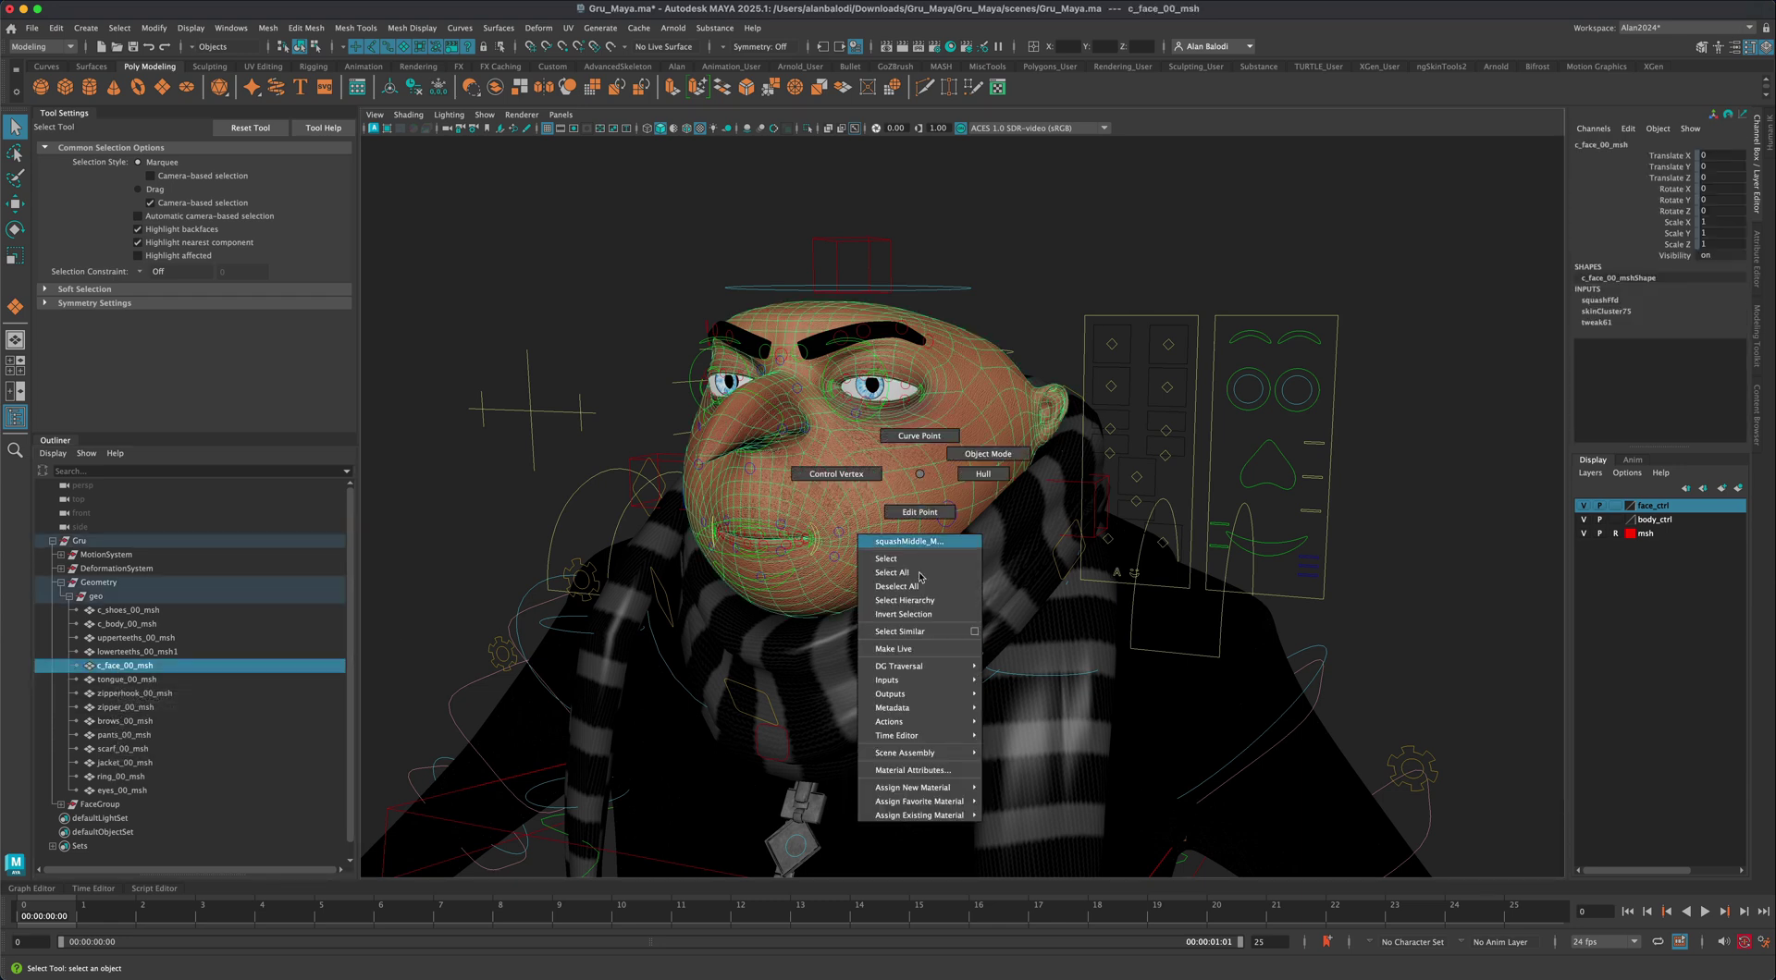
pyautogui.click(906, 771)
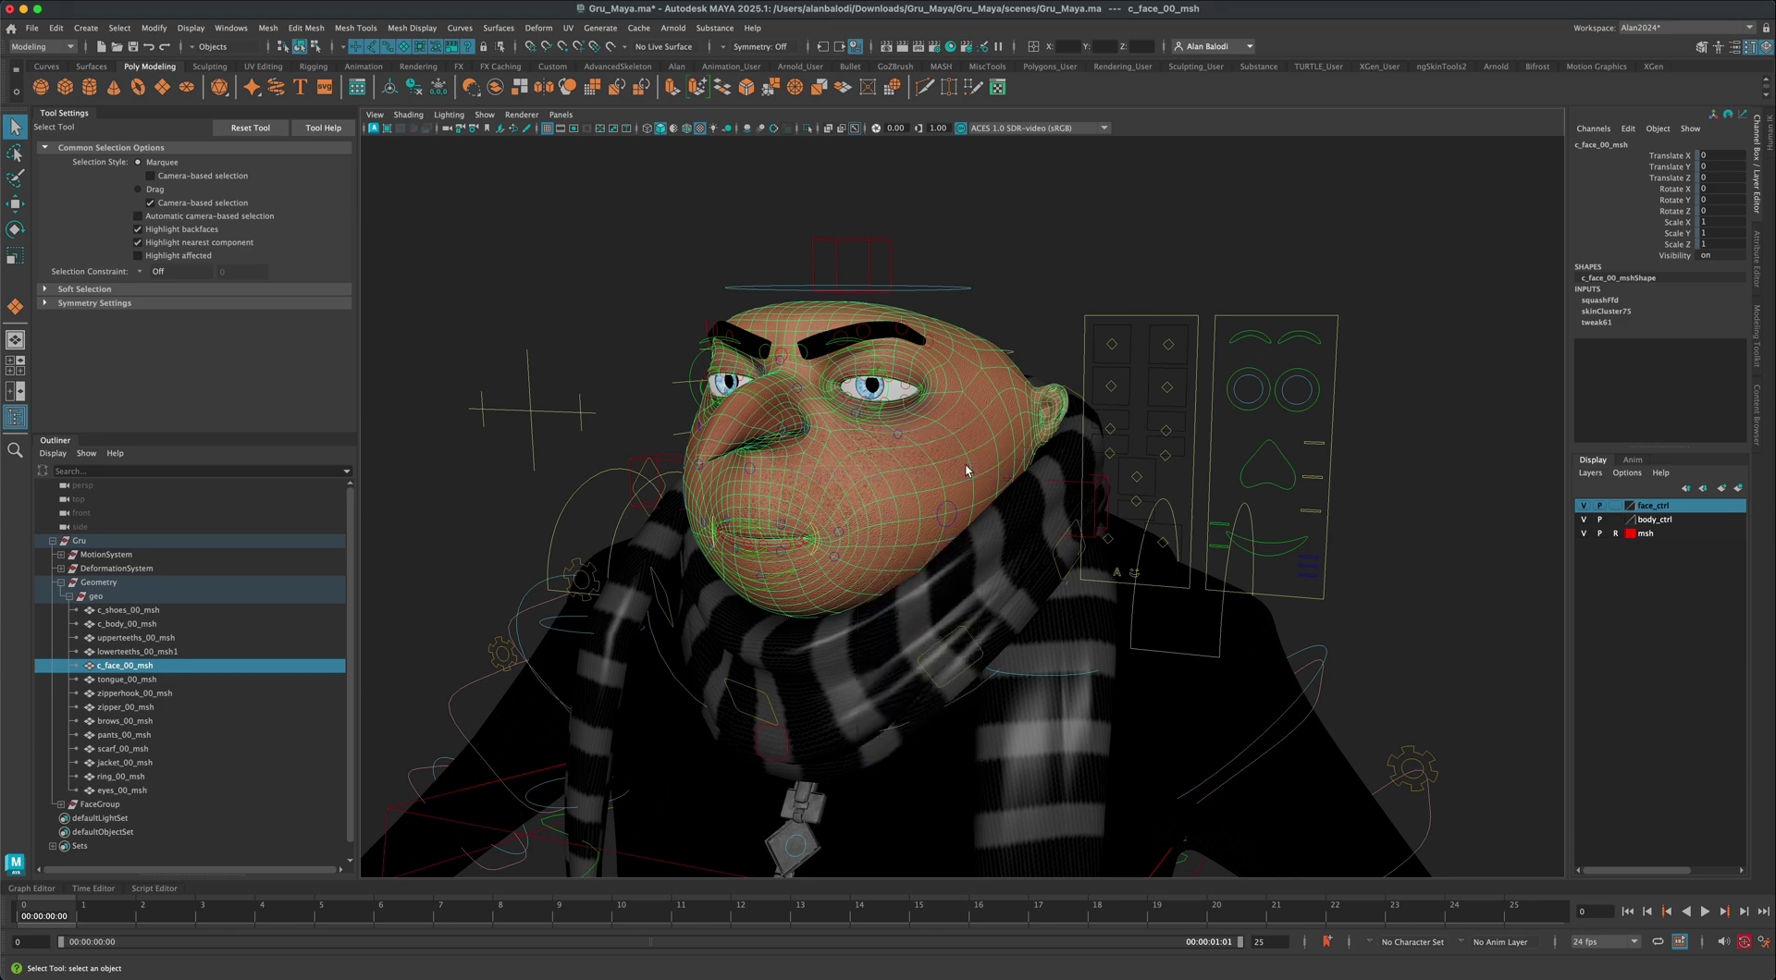
pyautogui.click(1756, 248)
pyautogui.moveTo(915, 433); pyautogui.dragTo(929, 773, button='right')
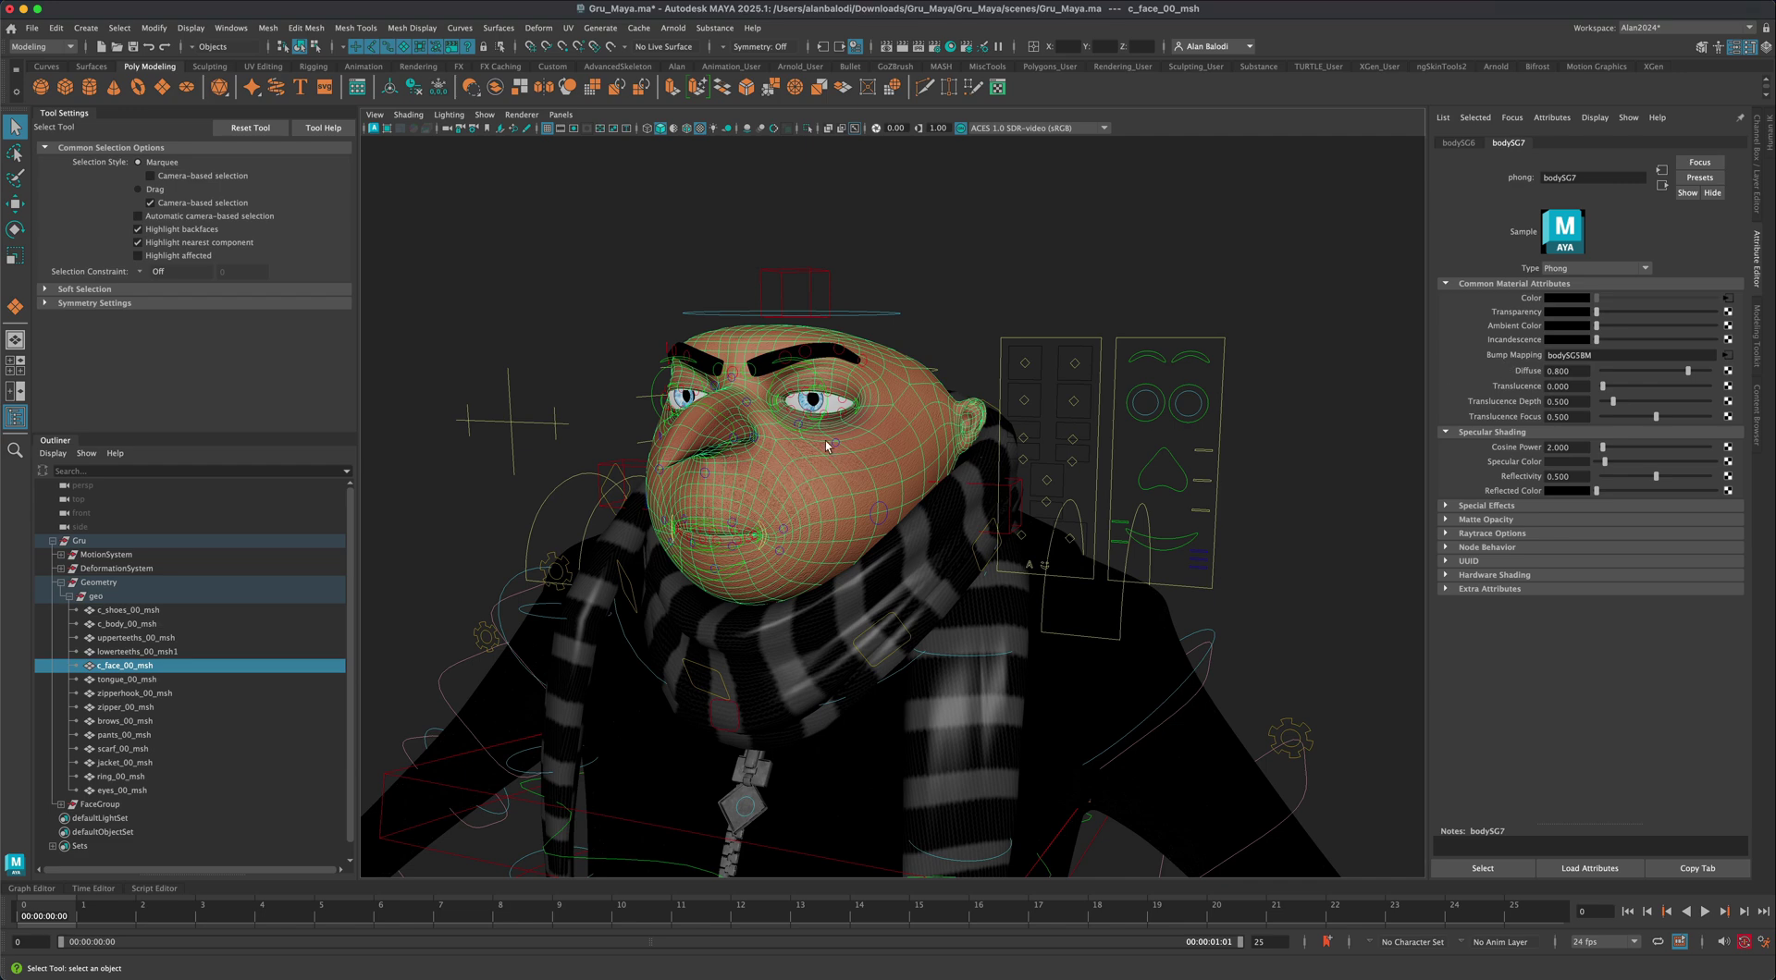
# Set the bodySG5BMU bump2d node's Use As to Tangent Space Normals
pyautogui.scroll(5, 801, 487)
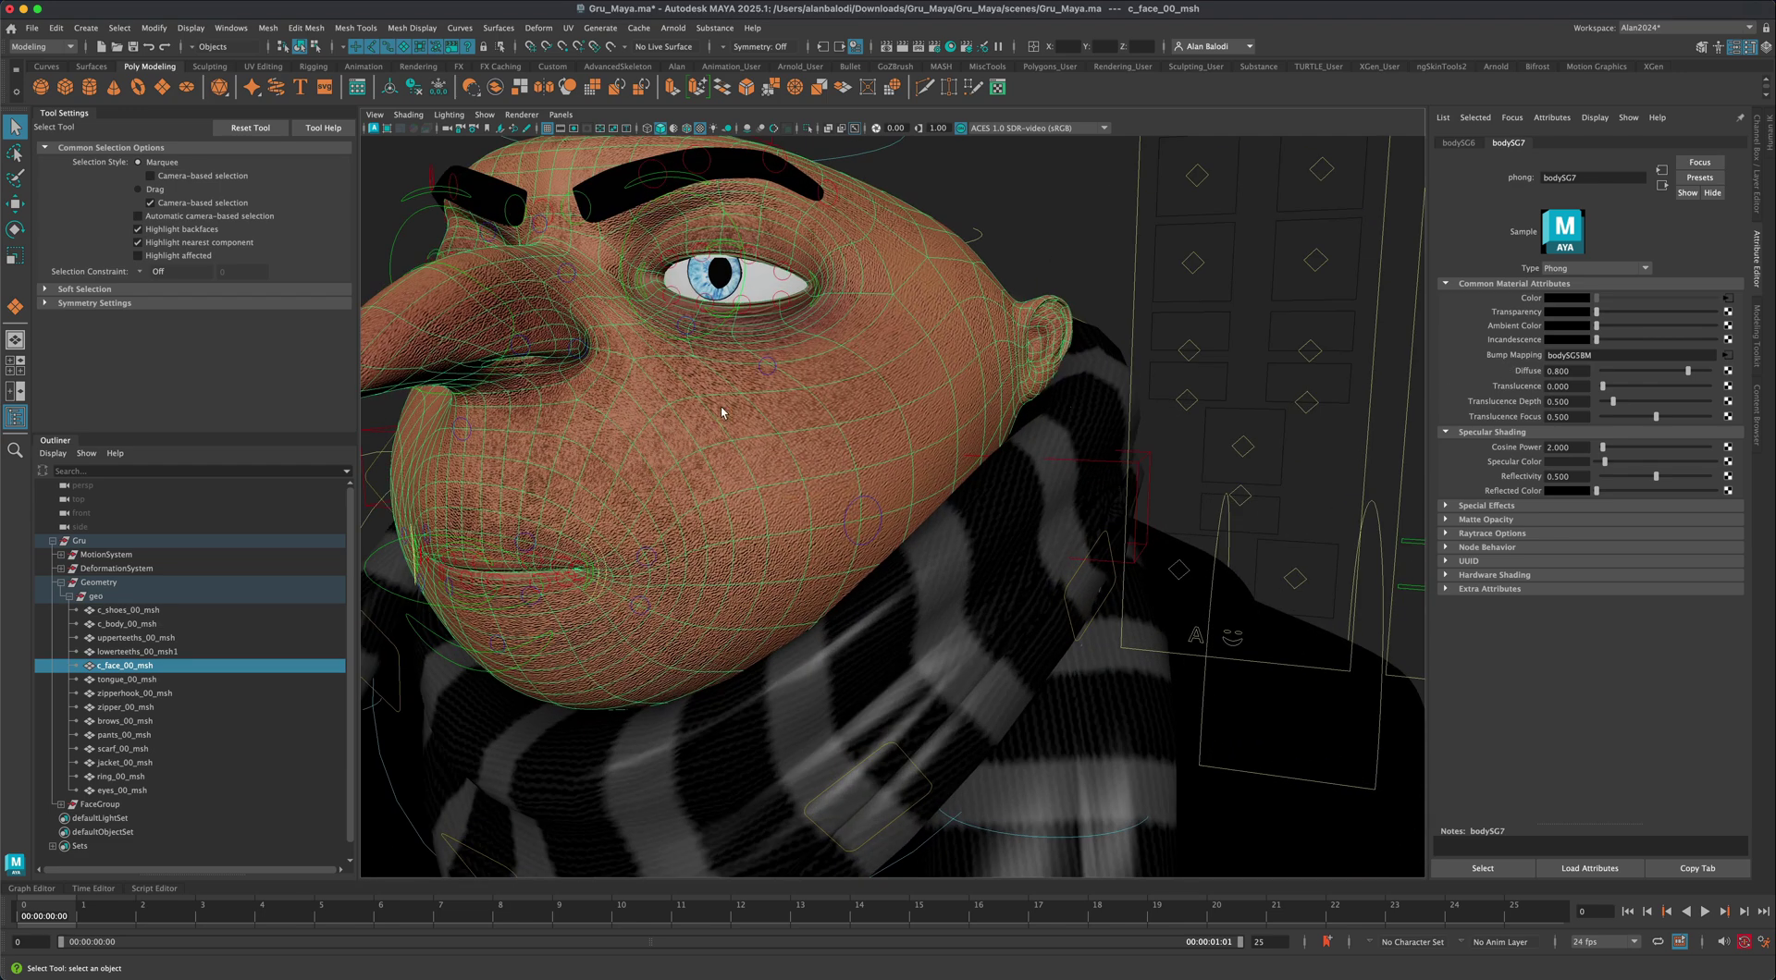
pyautogui.click(1731, 359)
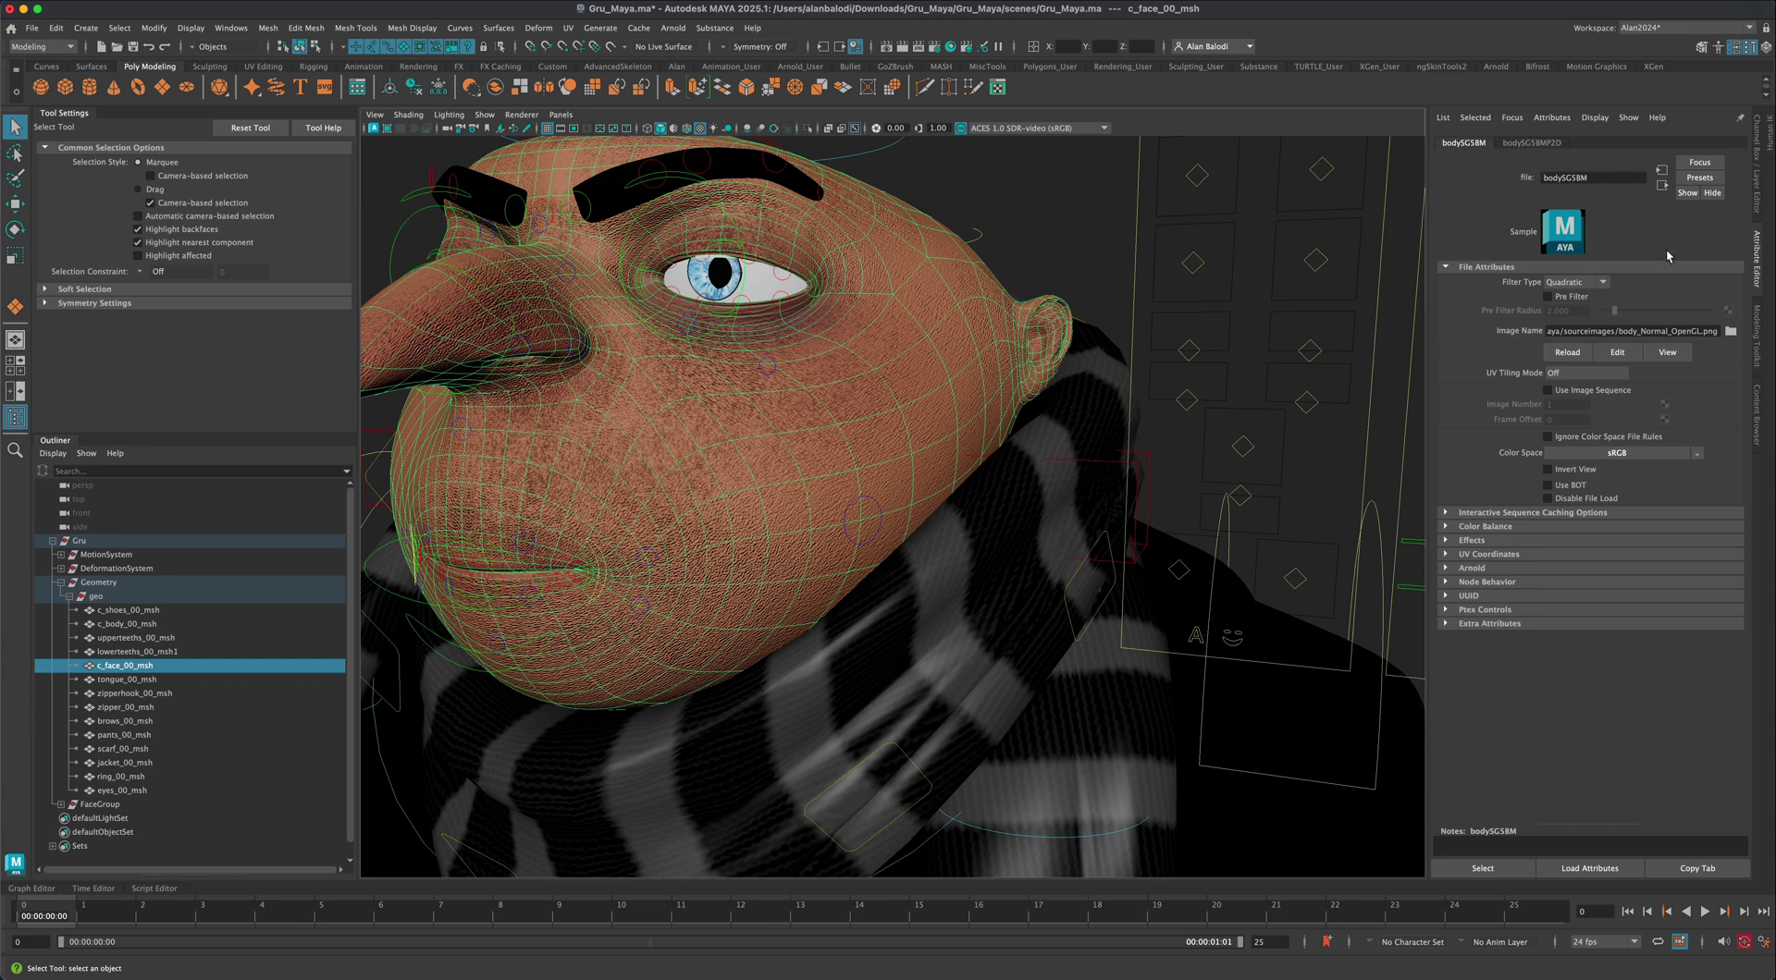
pyautogui.click(1662, 187)
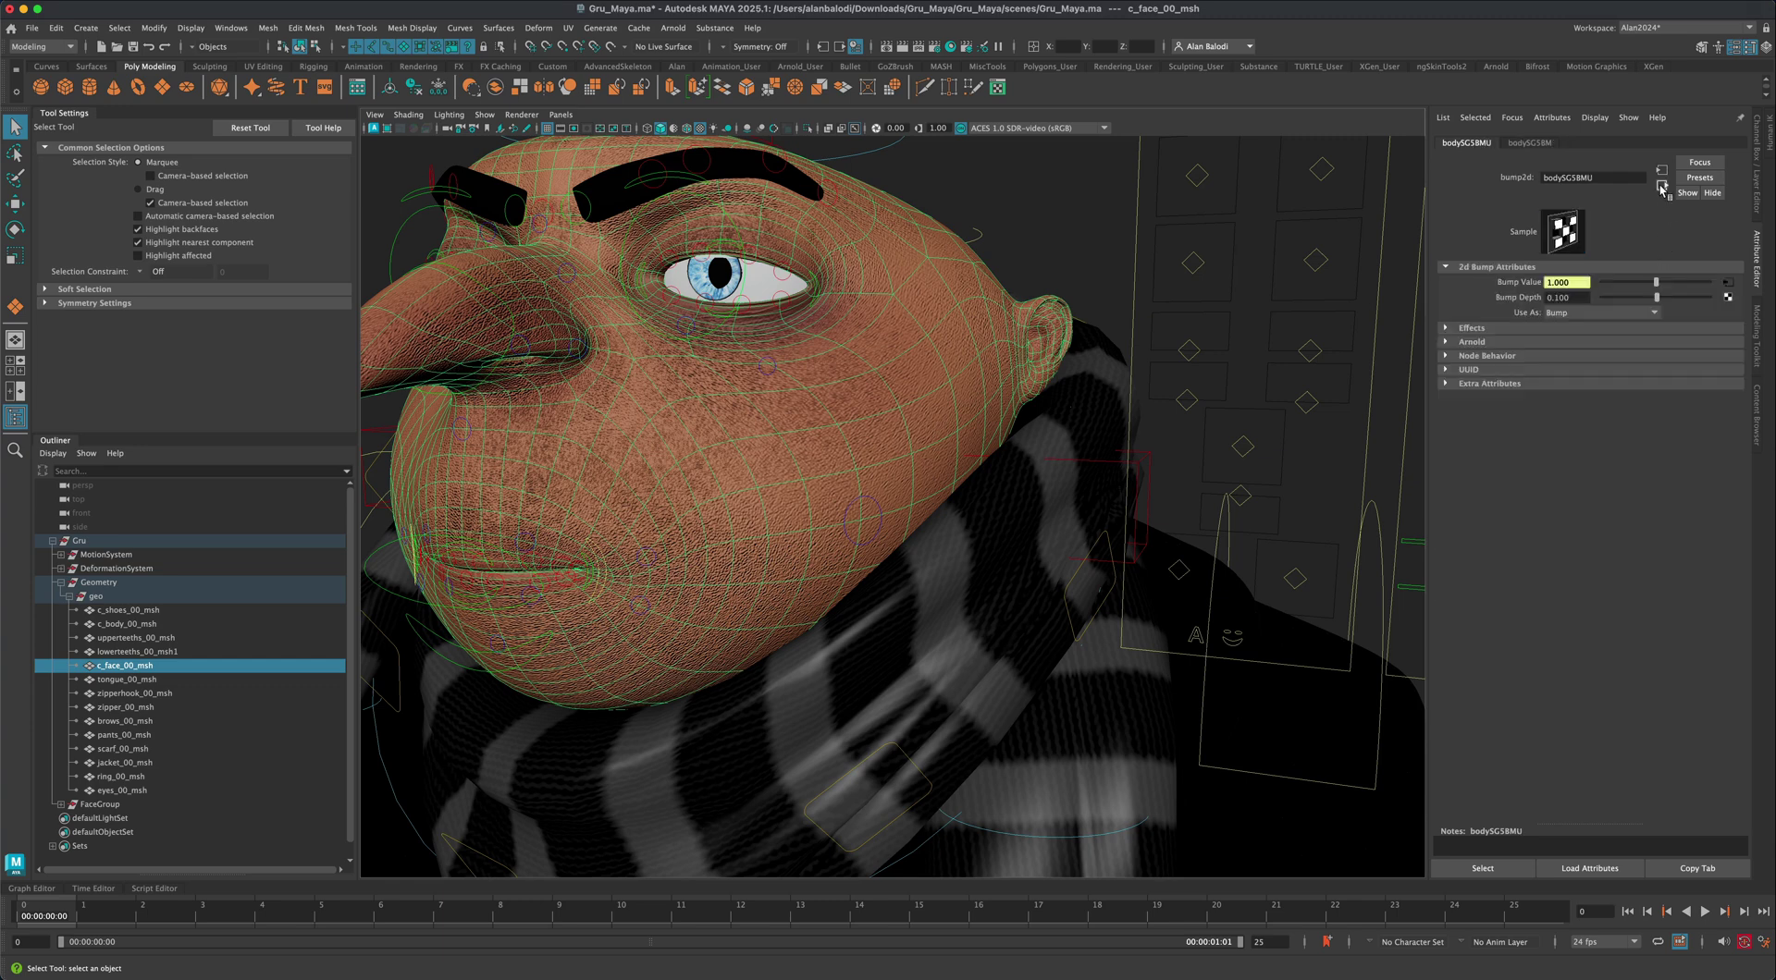
pyautogui.click(1576, 315)
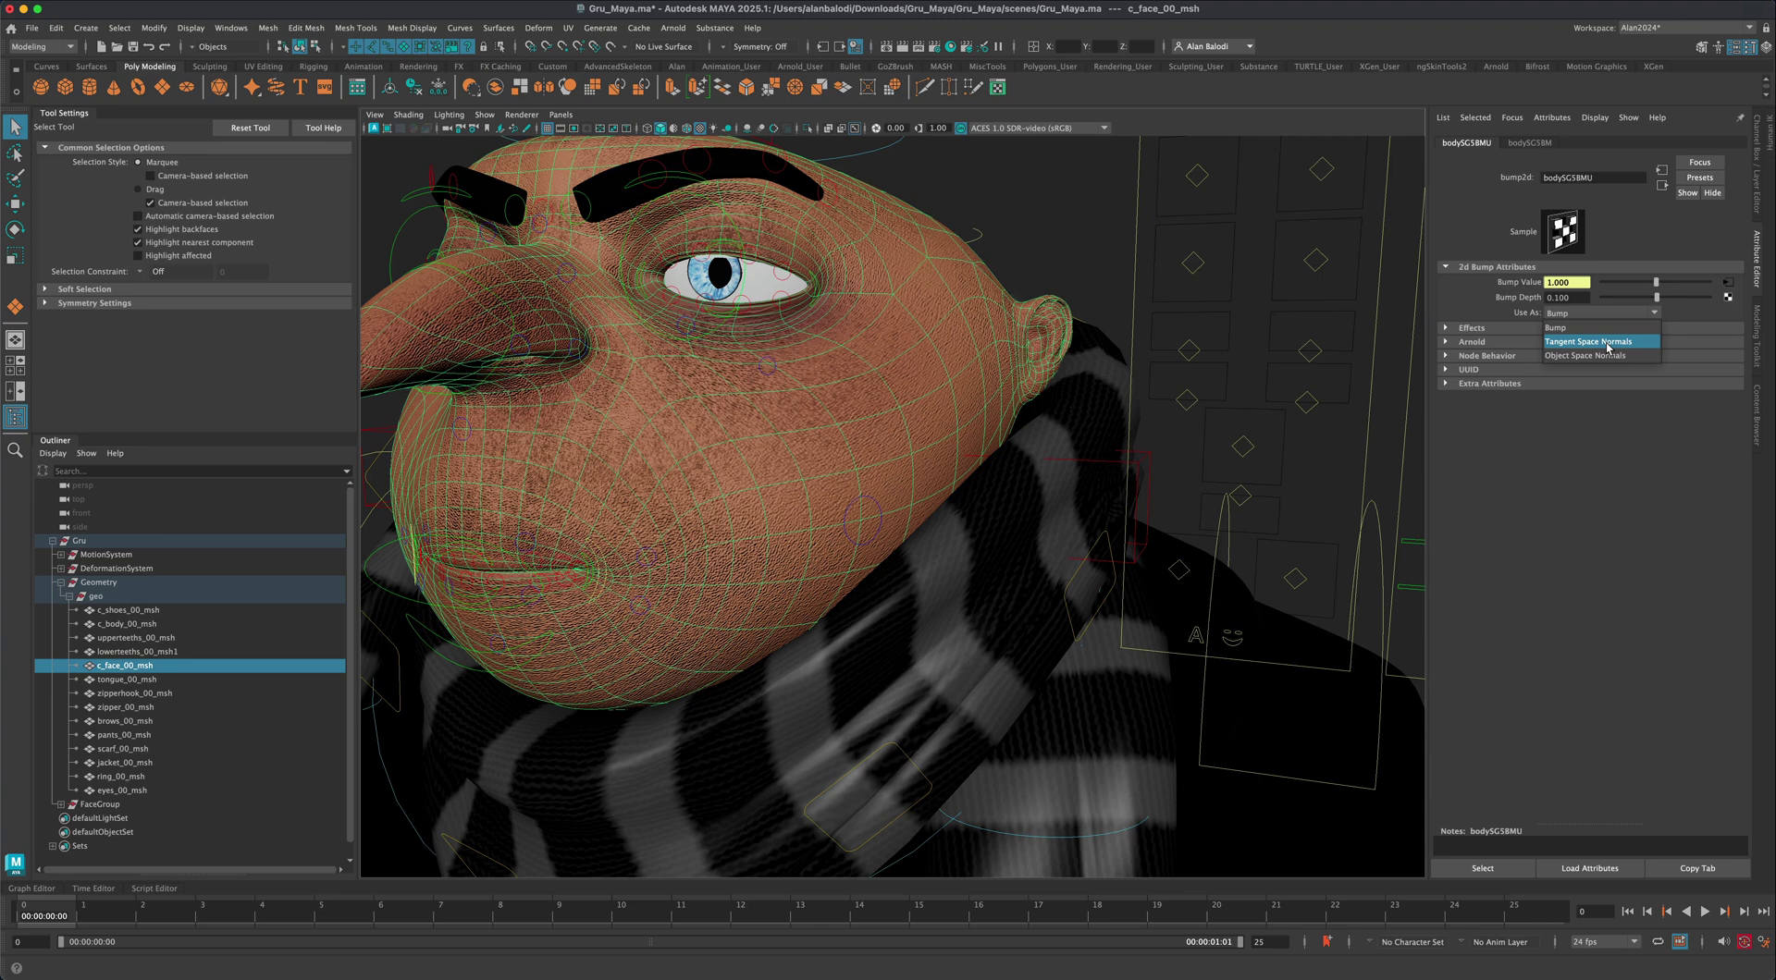
pyautogui.click(1608, 346)
# Orbit to a front view of the face, then zoom out to Gru's full body
pyautogui.scroll(3, 682, 572)
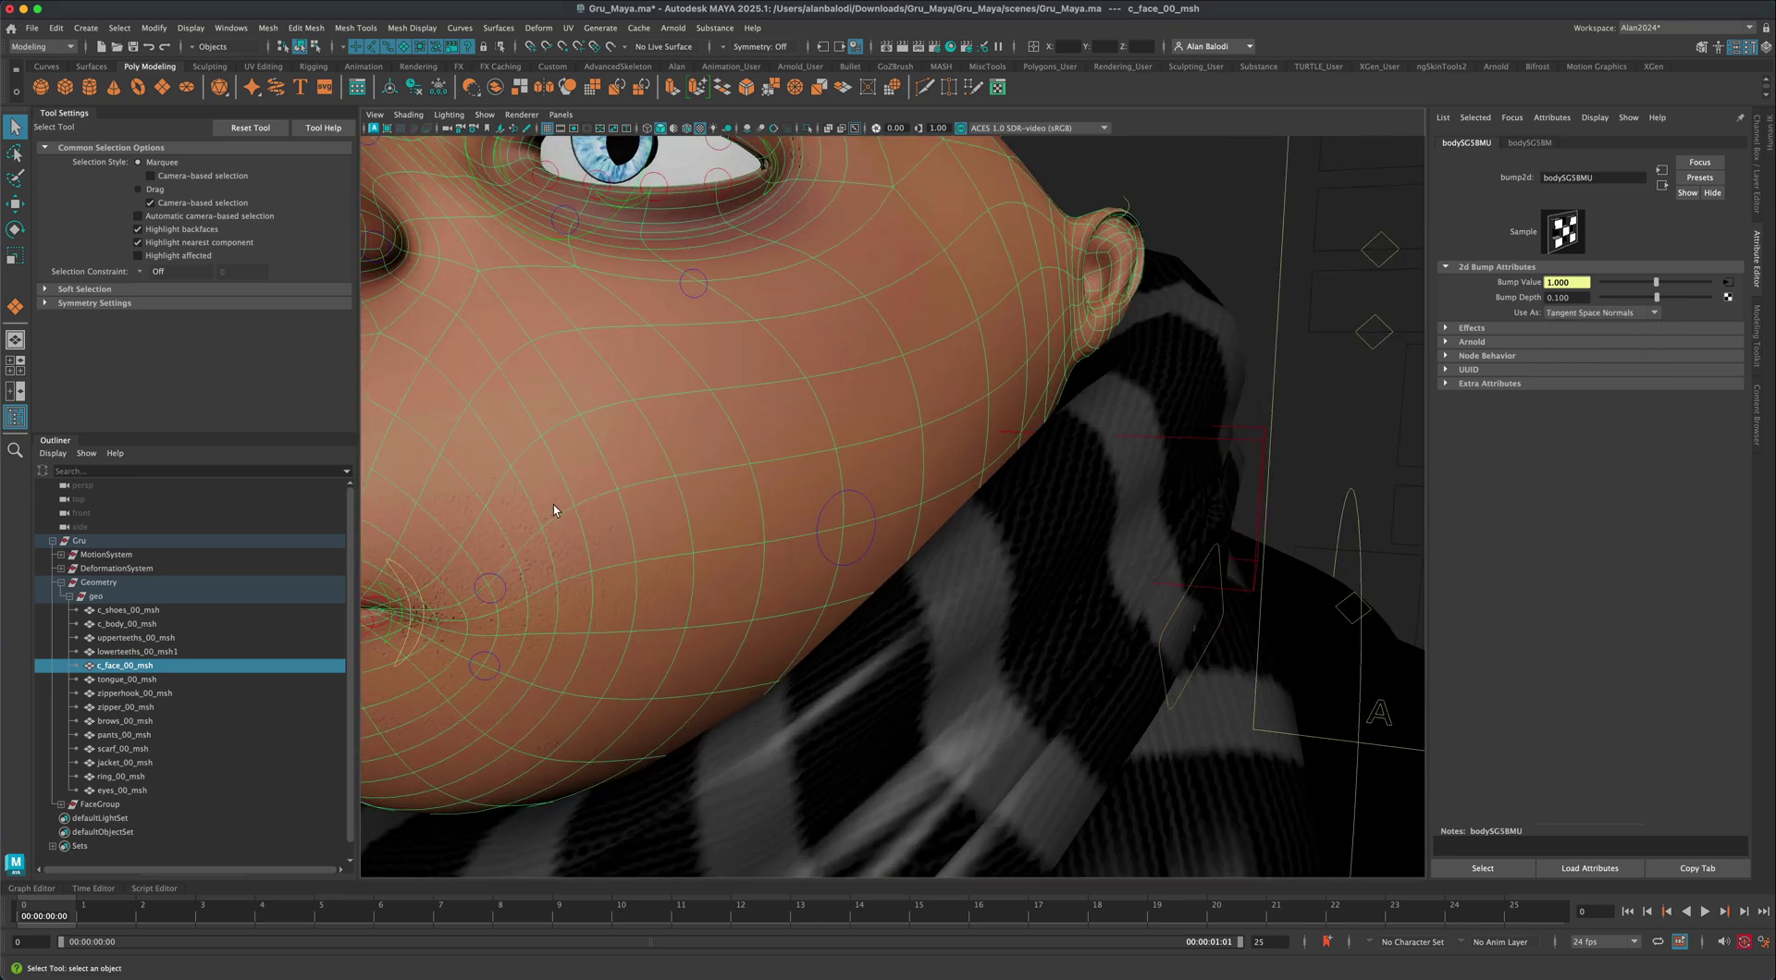
pyautogui.scroll(-3, 553, 510)
pyautogui.keyDown('alt'); pyautogui.moveTo(614, 519); pyautogui.dragTo(630, 522); pyautogui.keyUp('alt')
pyautogui.keyDown('alt'); pyautogui.moveTo(710, 435); pyautogui.dragTo(879, 564); pyautogui.keyUp('alt')
pyautogui.scroll(-5, 1110, 662)
pyautogui.keyDown('alt'); pyautogui.moveTo(1110, 662); pyautogui.dragTo(998, 628); pyautogui.keyUp('alt')
# Open the Channel Box/Layer Editor and toggle the face_ctrl layer's visibility off
pyautogui.click(1756, 166)
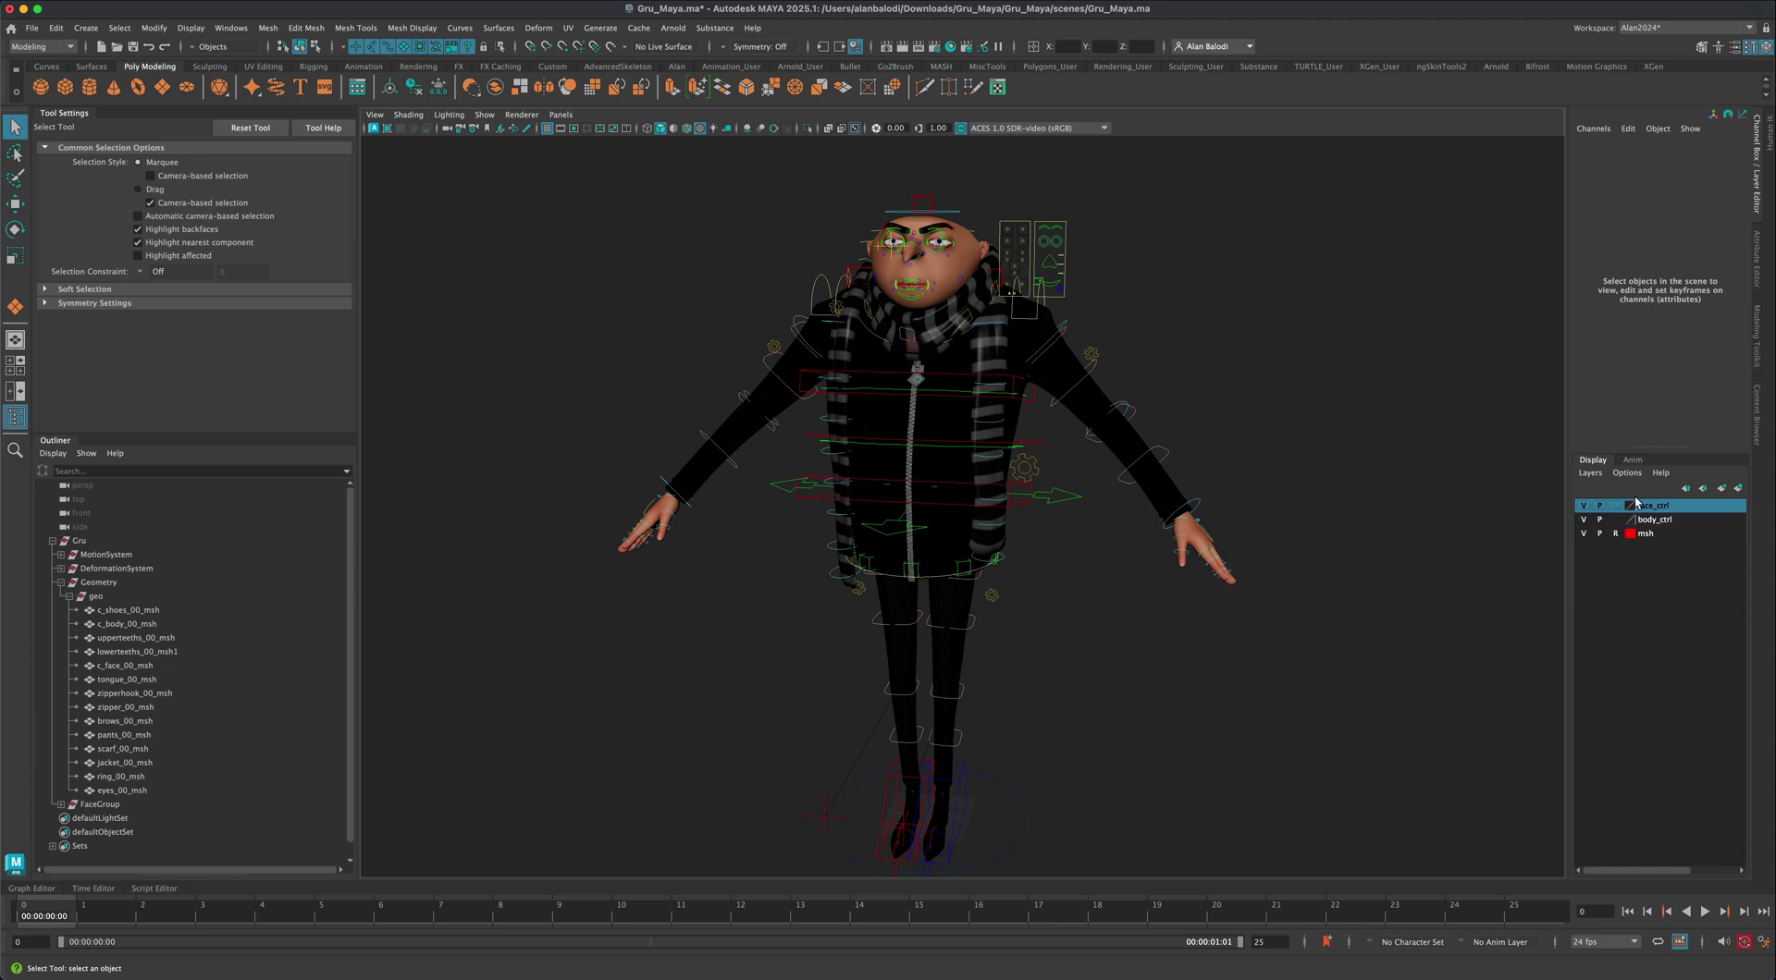
pyautogui.click(1584, 506)
pyautogui.click(1583, 506)
pyautogui.click(1583, 506)
pyautogui.click(1583, 506)
pyautogui.click(1583, 506)
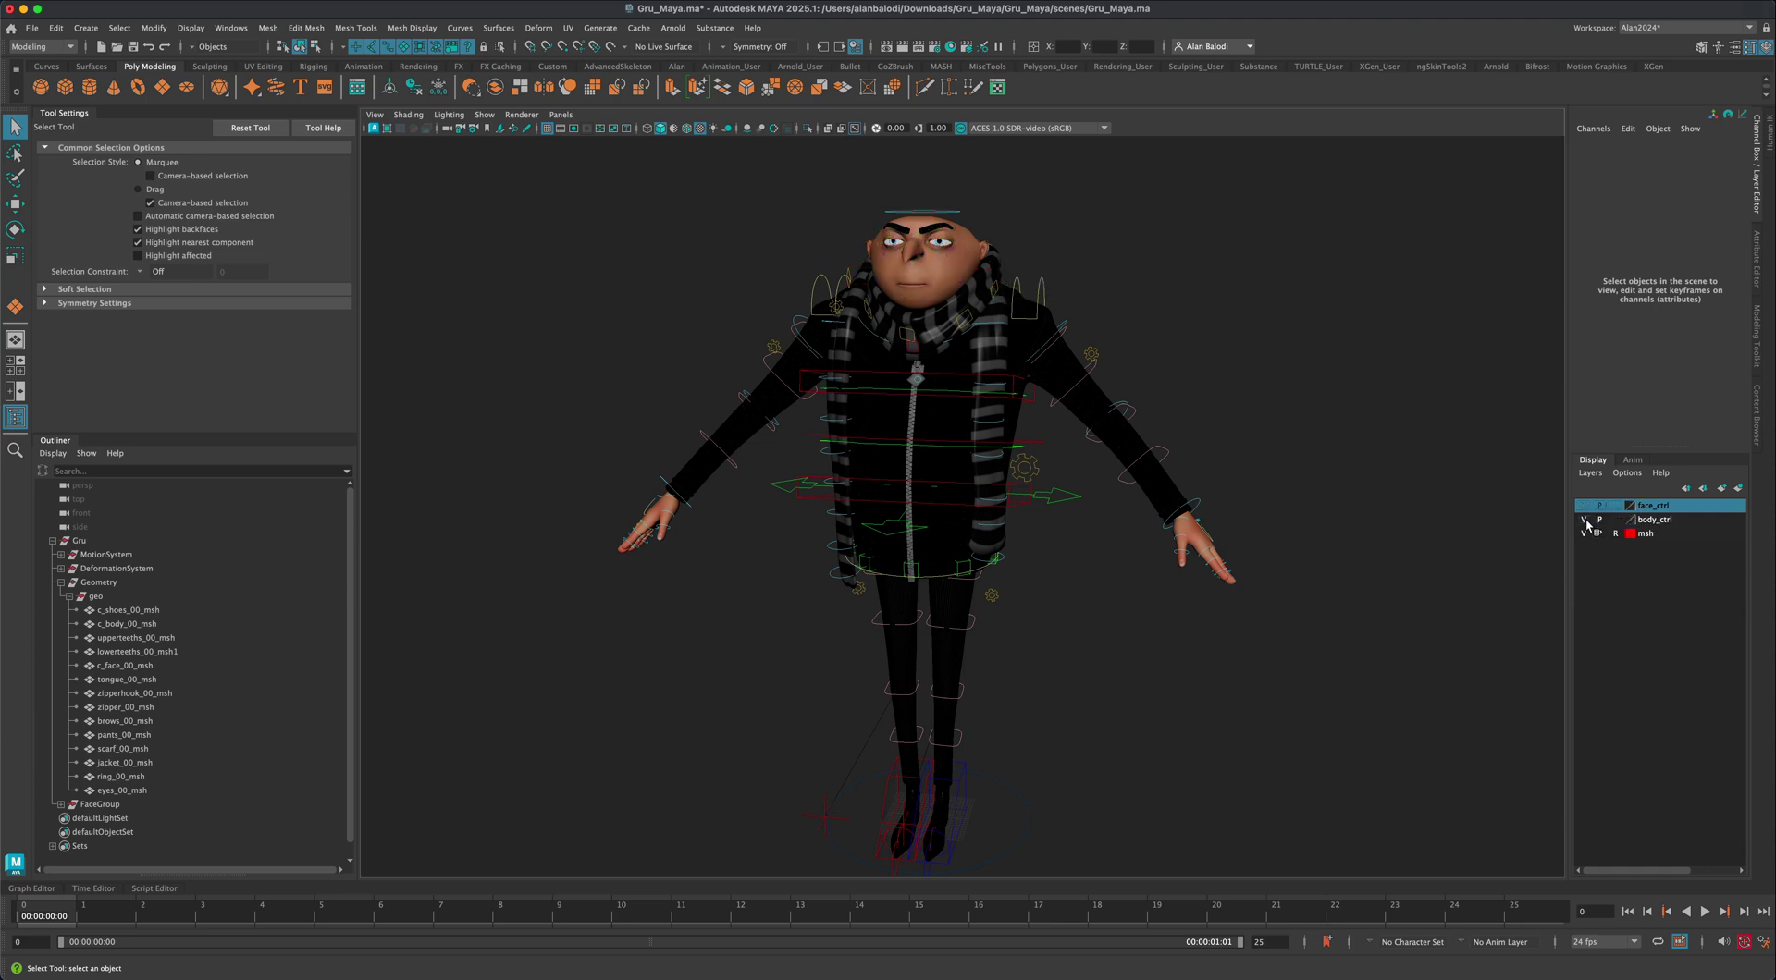
# Check body_ctrl and msh visibility, leaving them shown and face_ctrl hidden
pyautogui.click(1585, 521)
pyautogui.click(1585, 521)
pyautogui.click(1585, 520)
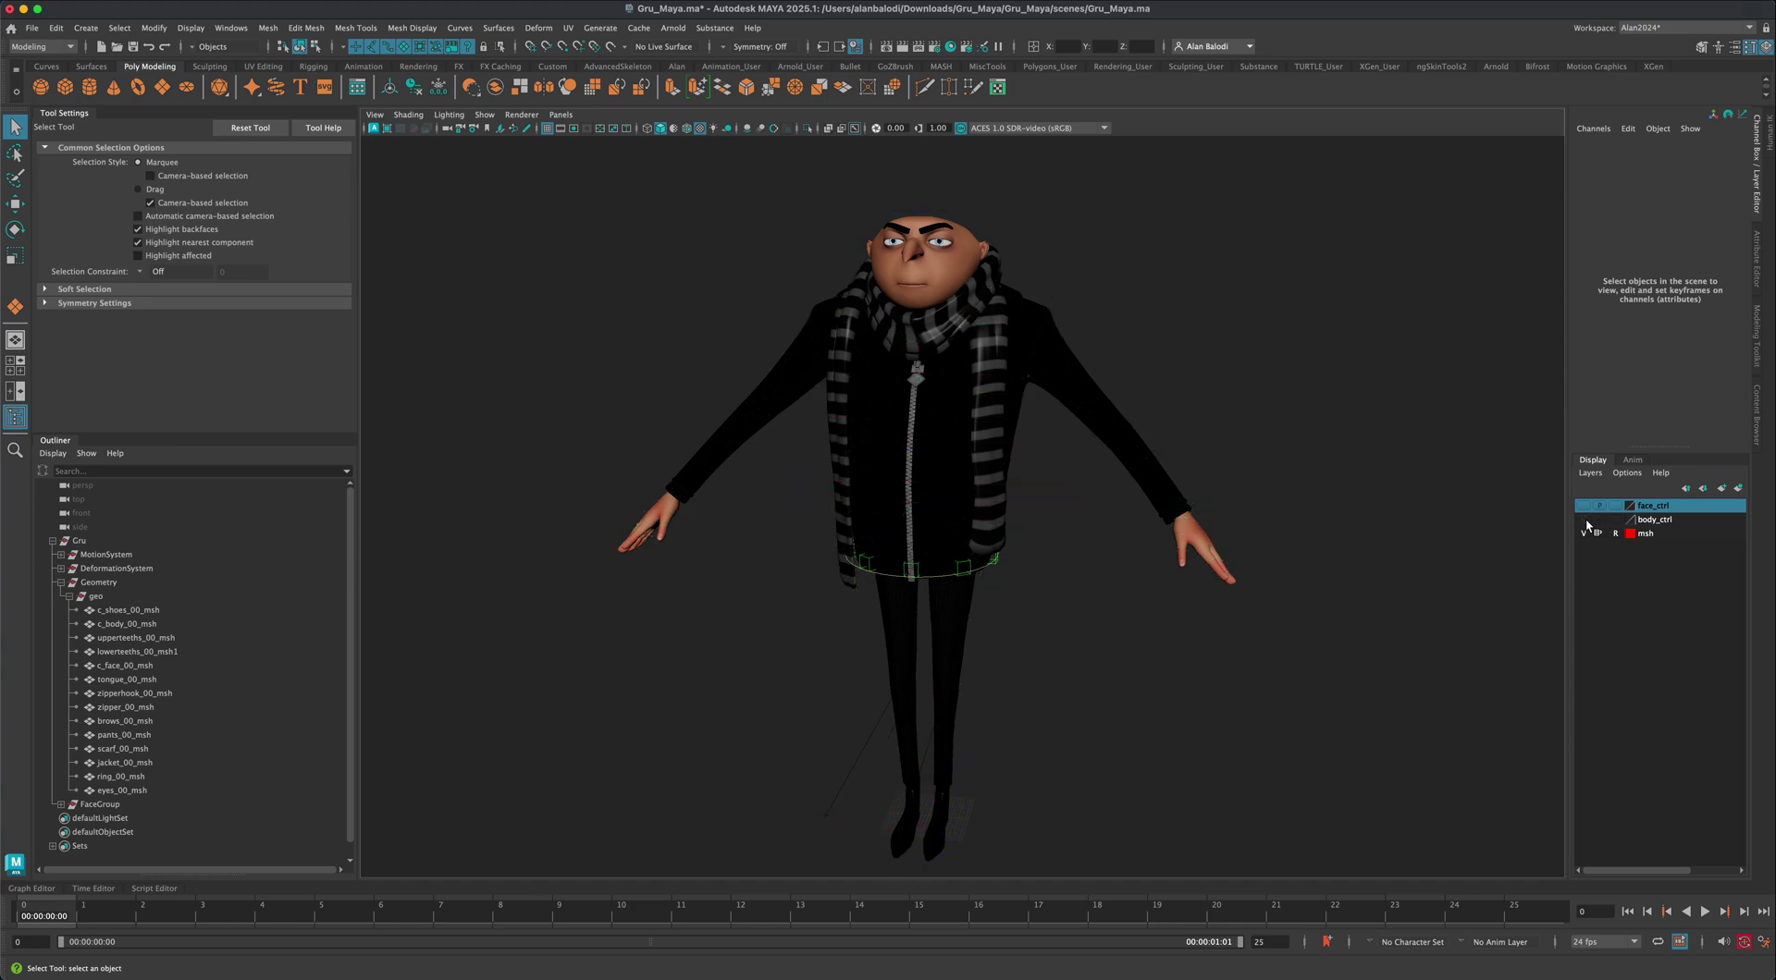
pyautogui.click(1585, 521)
pyautogui.click(1584, 533)
pyautogui.click(1584, 533)
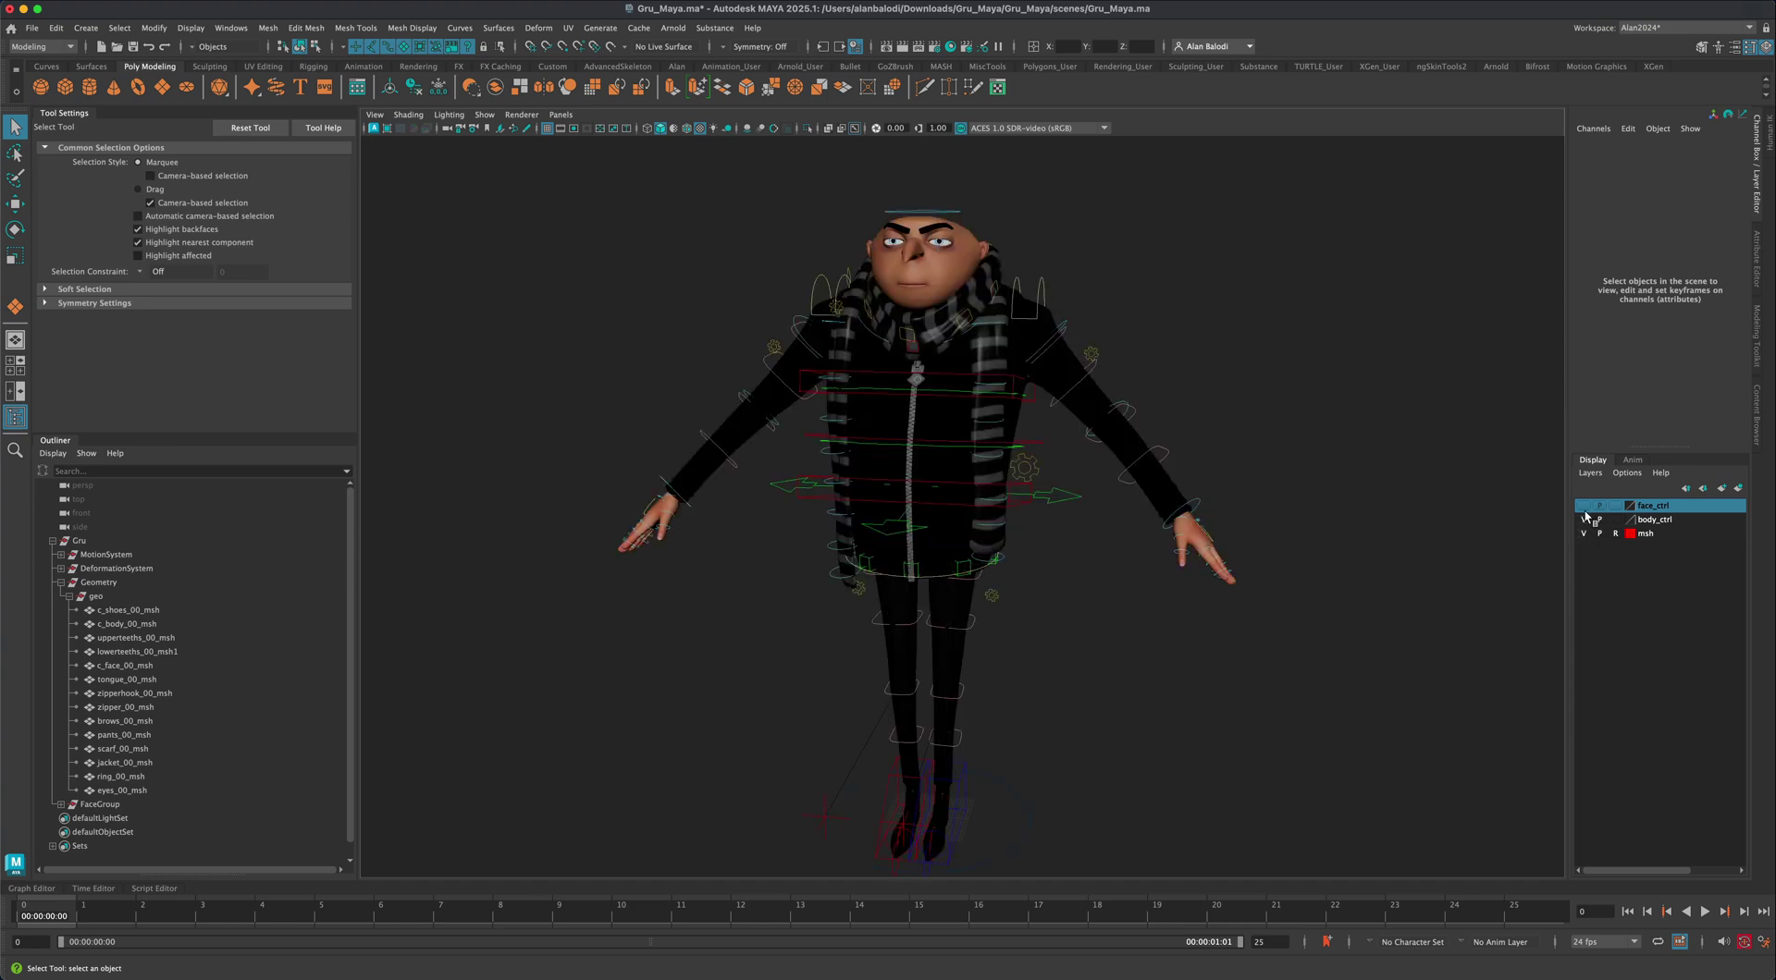
pyautogui.click(1584, 506)
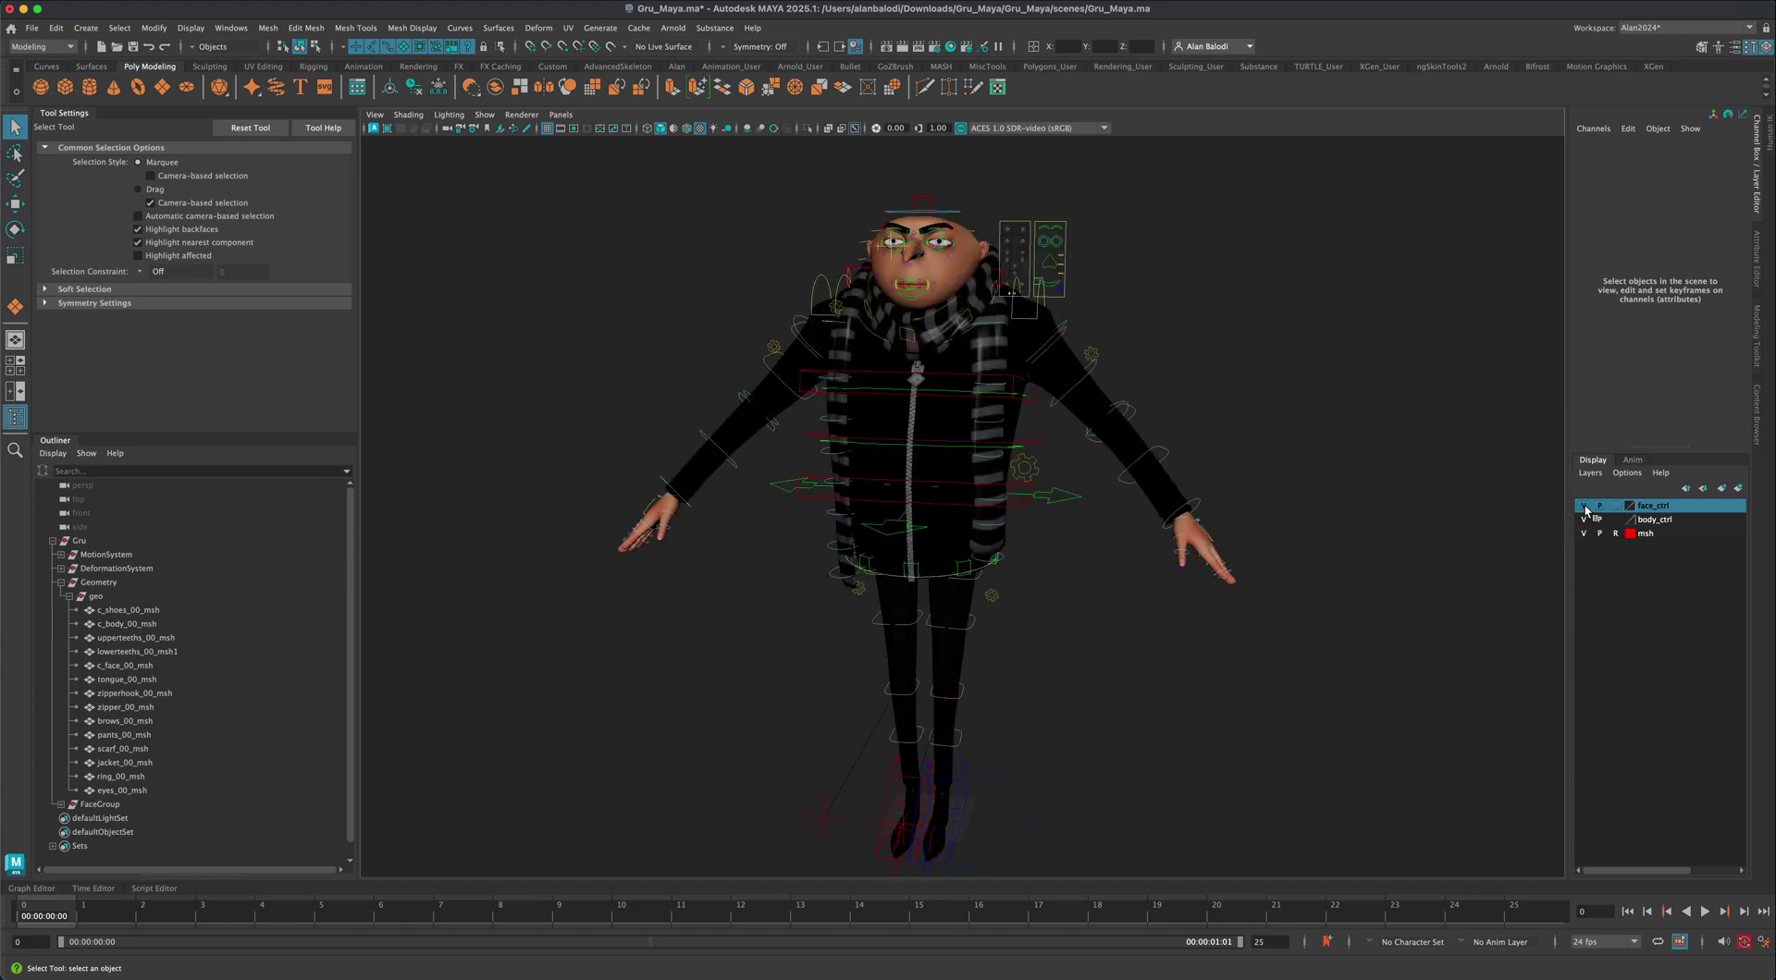
pyautogui.click(1584, 506)
pyautogui.keyDown('alt'); pyautogui.moveTo(1396, 540); pyautogui.dragTo(1051, 728); pyautogui.keyUp('alt')
pyautogui.click(982, 757)
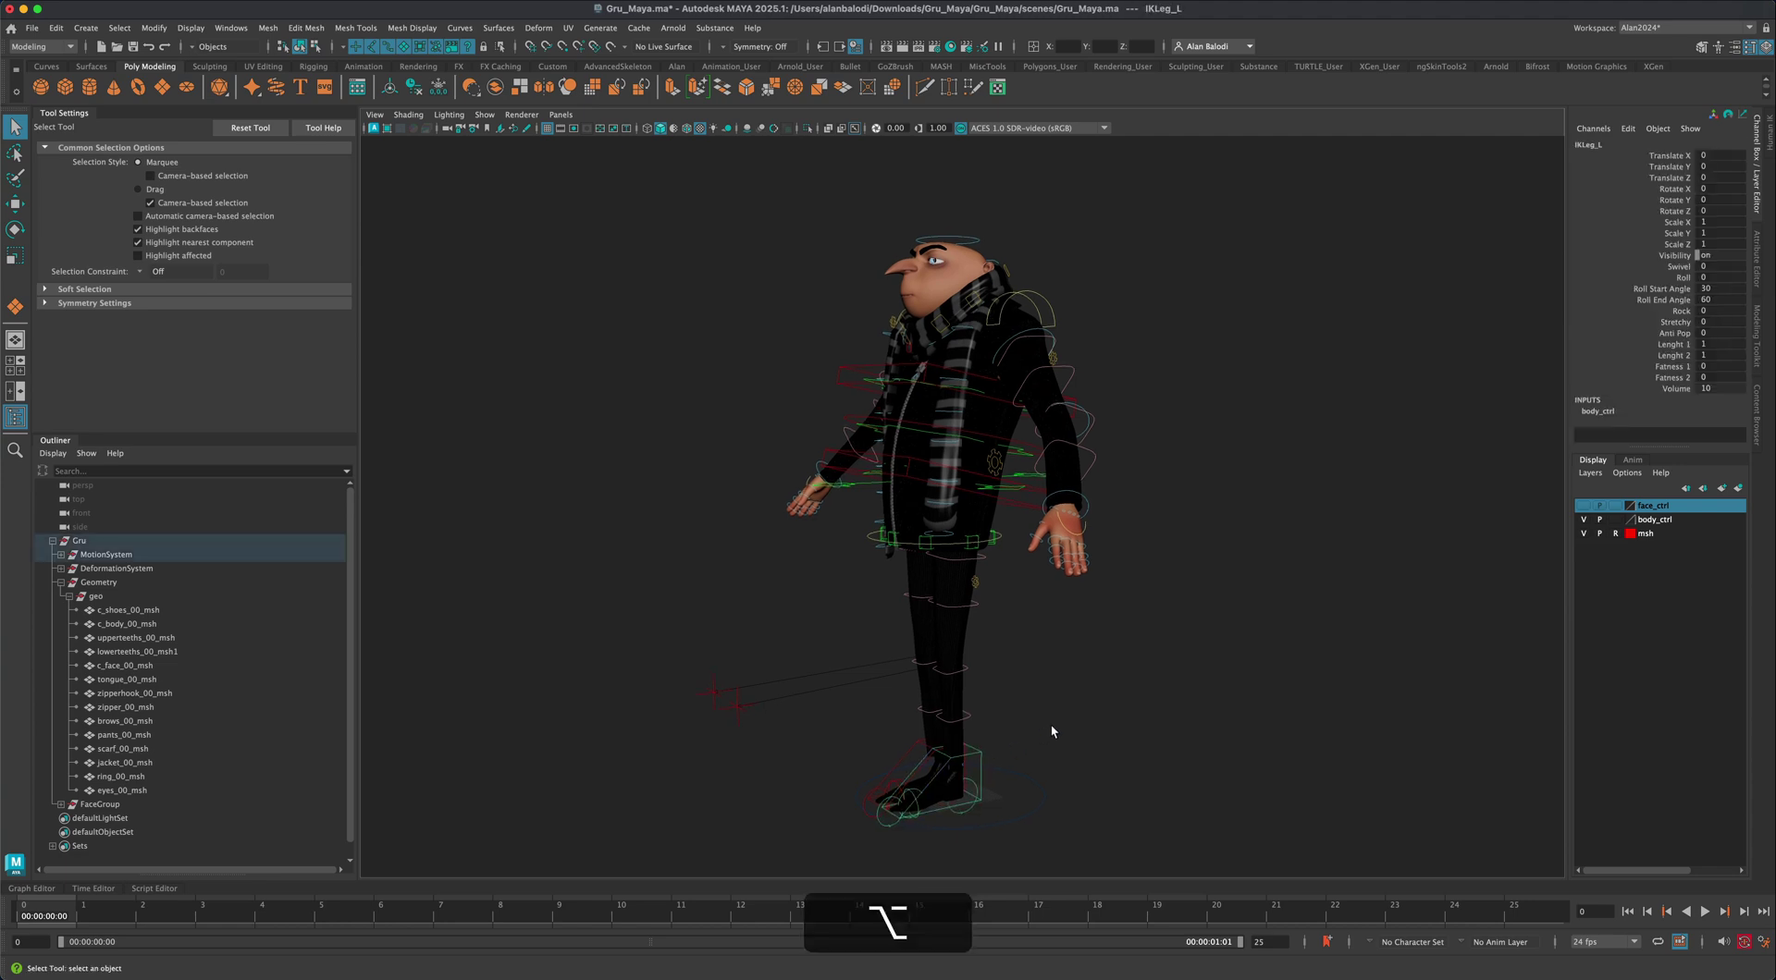
pyautogui.press('w')
pyautogui.moveTo(936, 749); pyautogui.dragTo(835, 731)
pyautogui.press('super+z')
pyautogui.press('alt+super+z')
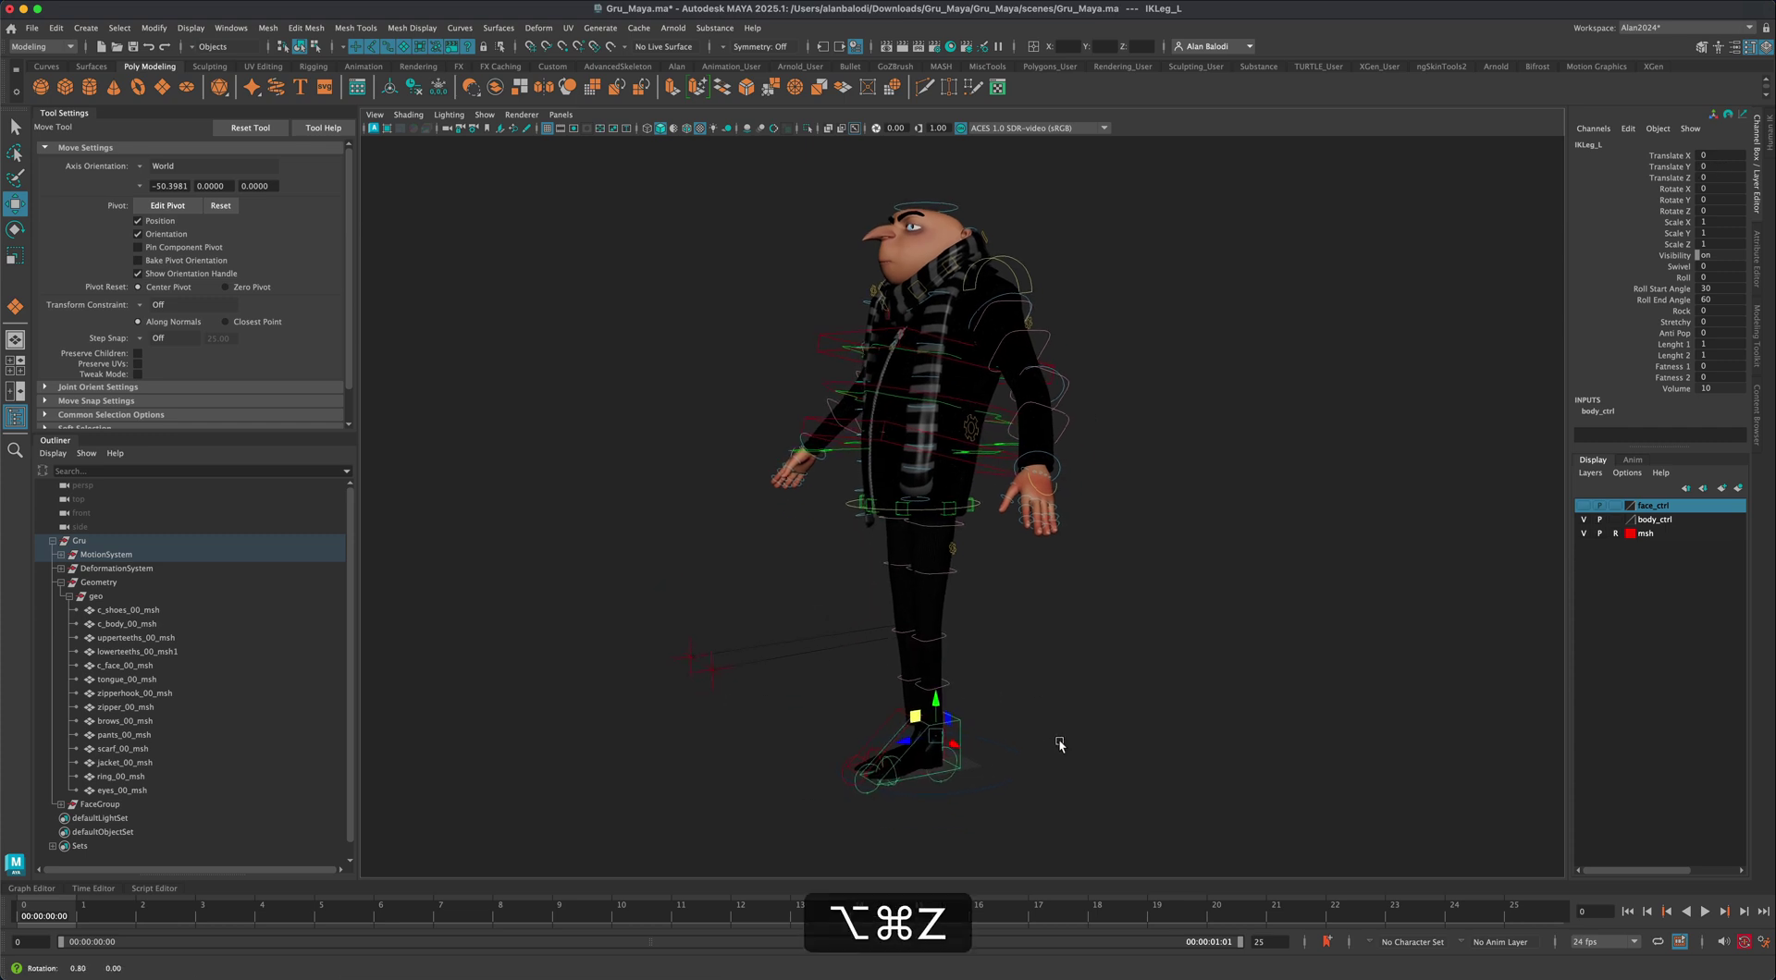
pyautogui.keyDown('alt'); pyautogui.moveTo(1058, 738); pyautogui.dragTo(790, 757, button='right'); pyautogui.keyUp('alt')
pyautogui.press('e')
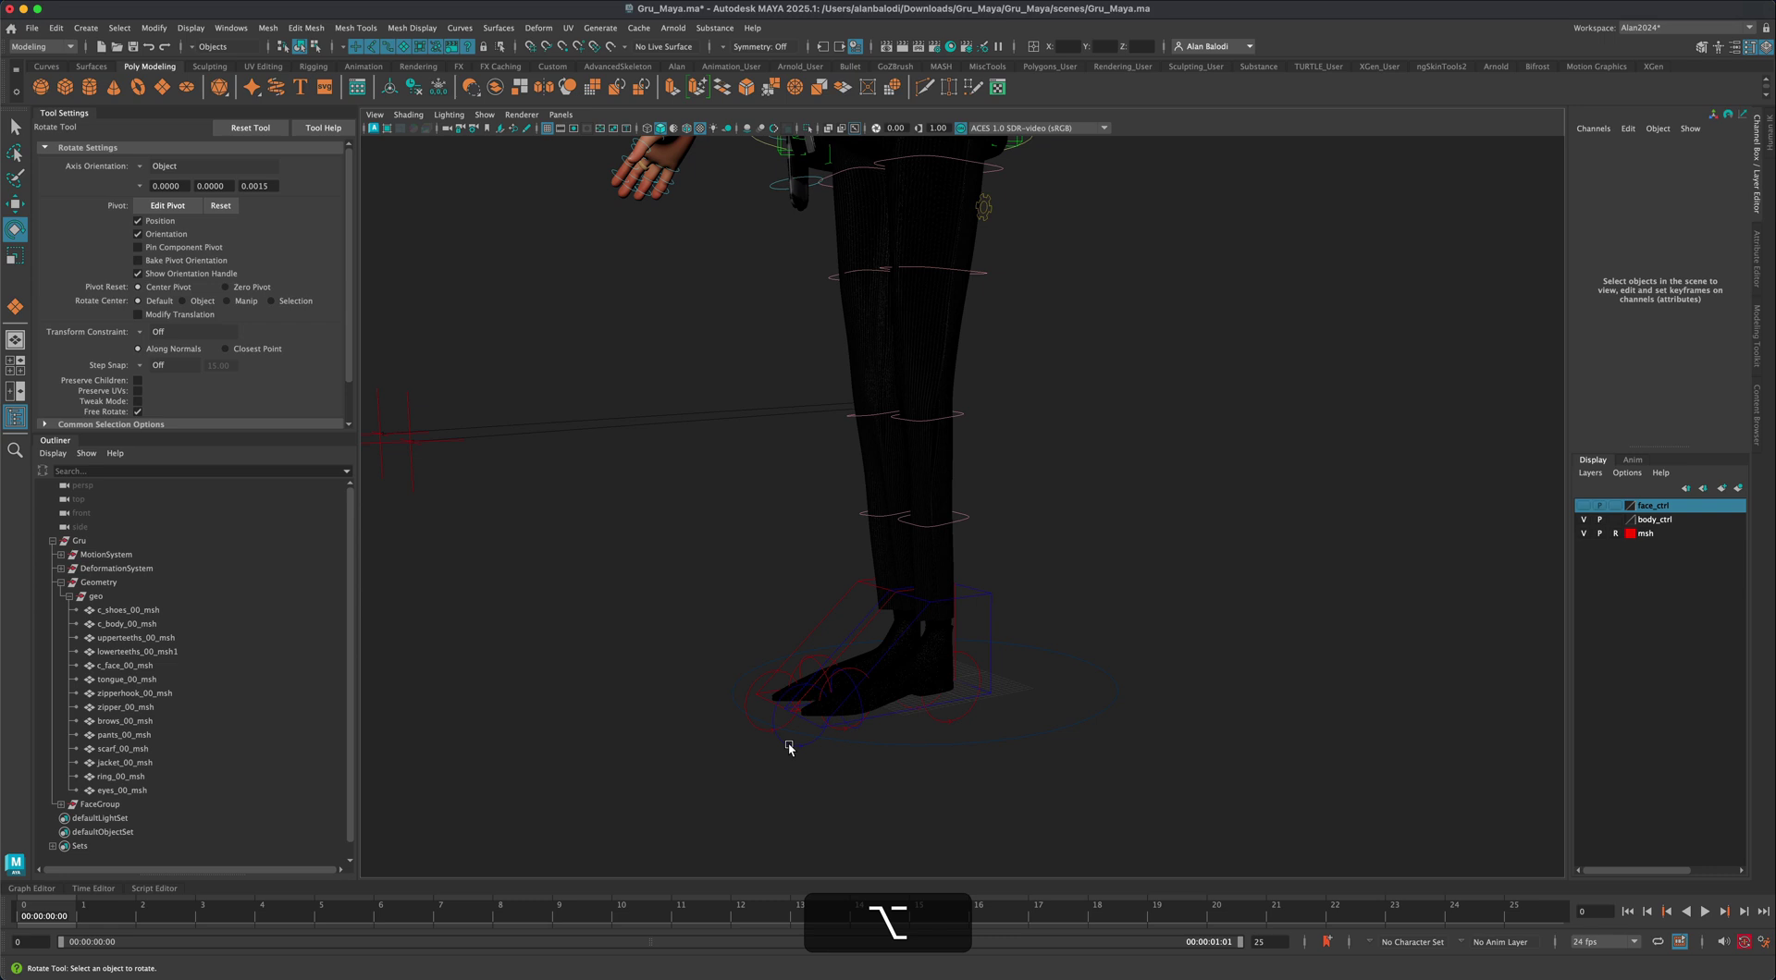
pyautogui.click(789, 747)
pyautogui.moveTo(781, 705)
pyautogui.mouseDown()
pyautogui.moveTo(775, 726)
pyautogui.moveTo(790, 690)
pyautogui.moveTo(784, 717)
pyautogui.mouseUp()
pyautogui.press('super+z')
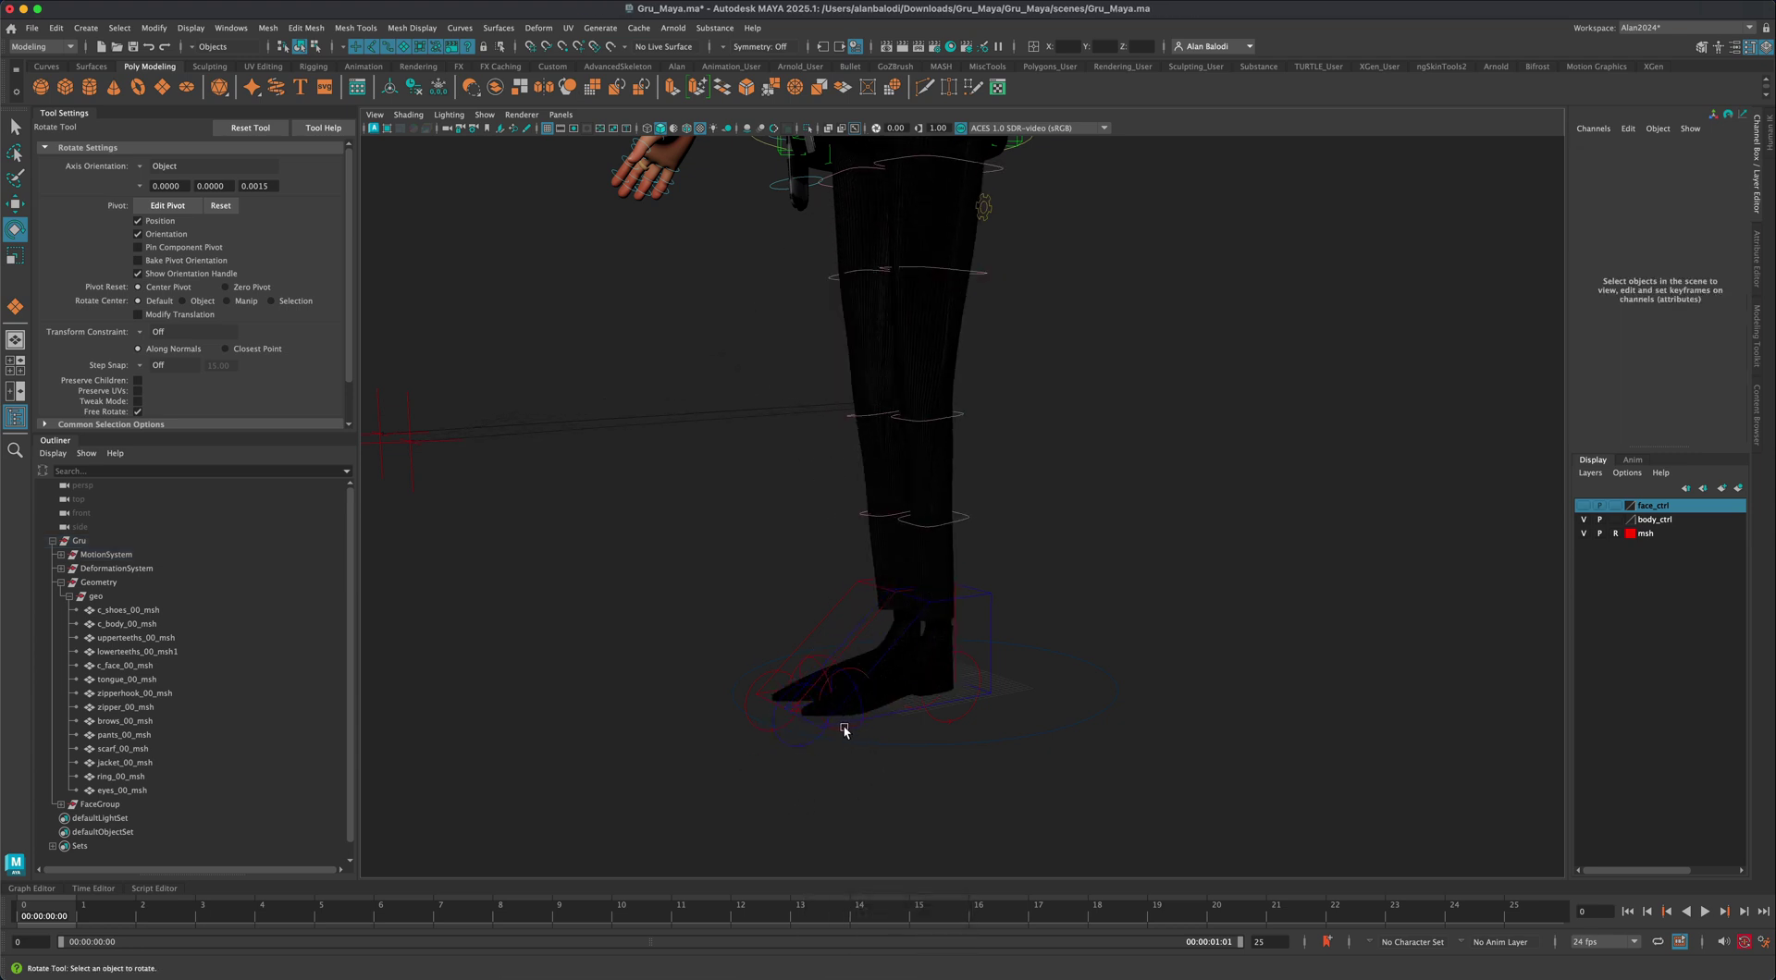
pyautogui.click(843, 730)
pyautogui.moveTo(823, 689); pyautogui.dragTo(812, 718)
pyautogui.press('super+z')
pyautogui.keyDown('alt'); pyautogui.moveTo(1255, 774); pyautogui.dragTo(1160, 764, button='right'); pyautogui.keyUp('alt')
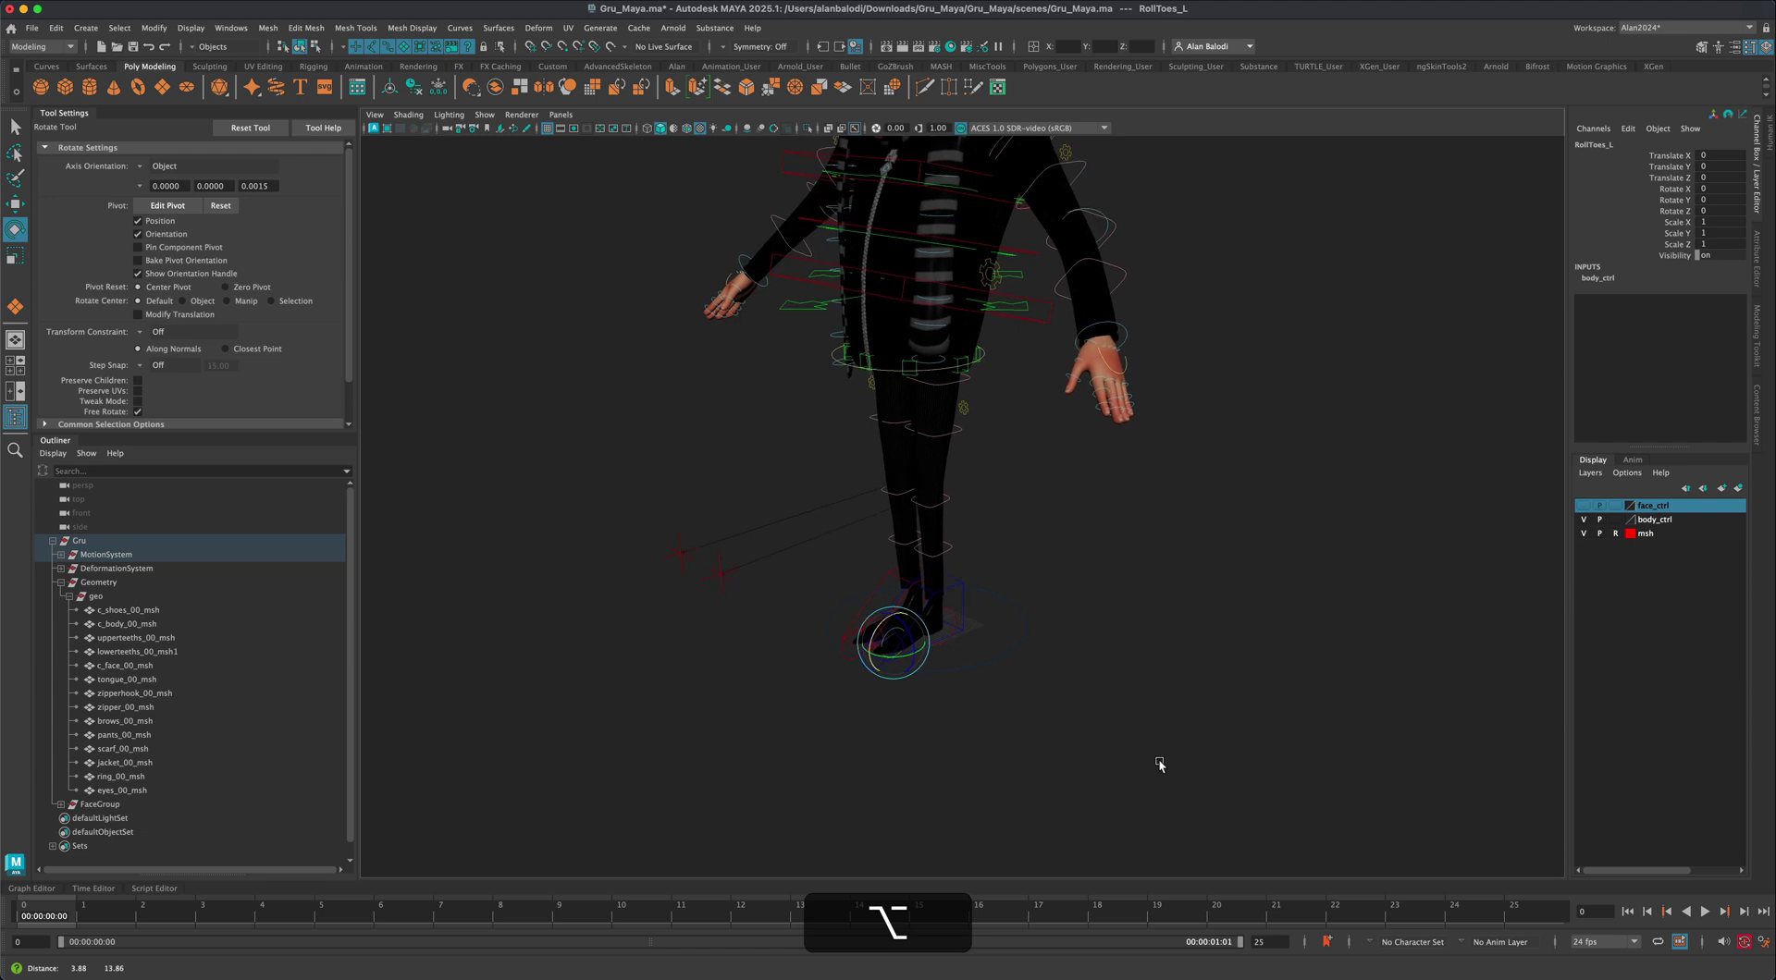
pyautogui.click(1004, 640)
pyautogui.keyDown('alt'); pyautogui.moveTo(1153, 693); pyautogui.dragTo(1144, 747, button='middle'); pyautogui.keyUp('alt')
pyautogui.press('w')
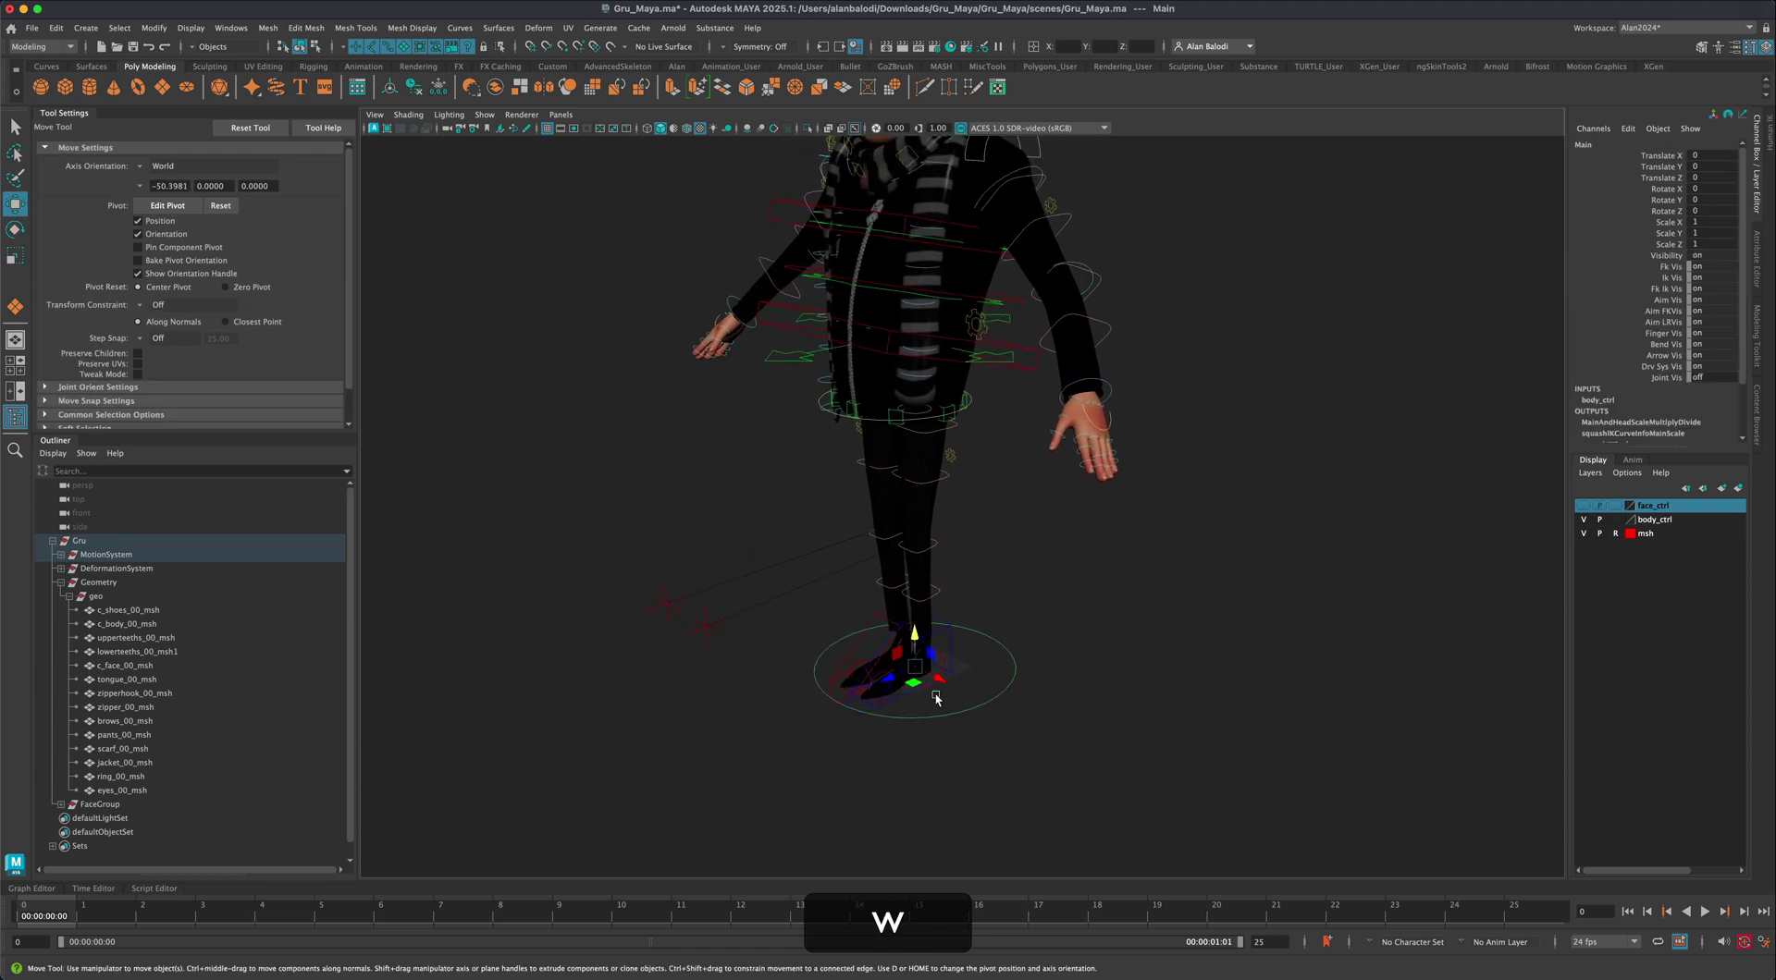
pyautogui.moveTo(898, 682); pyautogui.dragTo(966, 652)
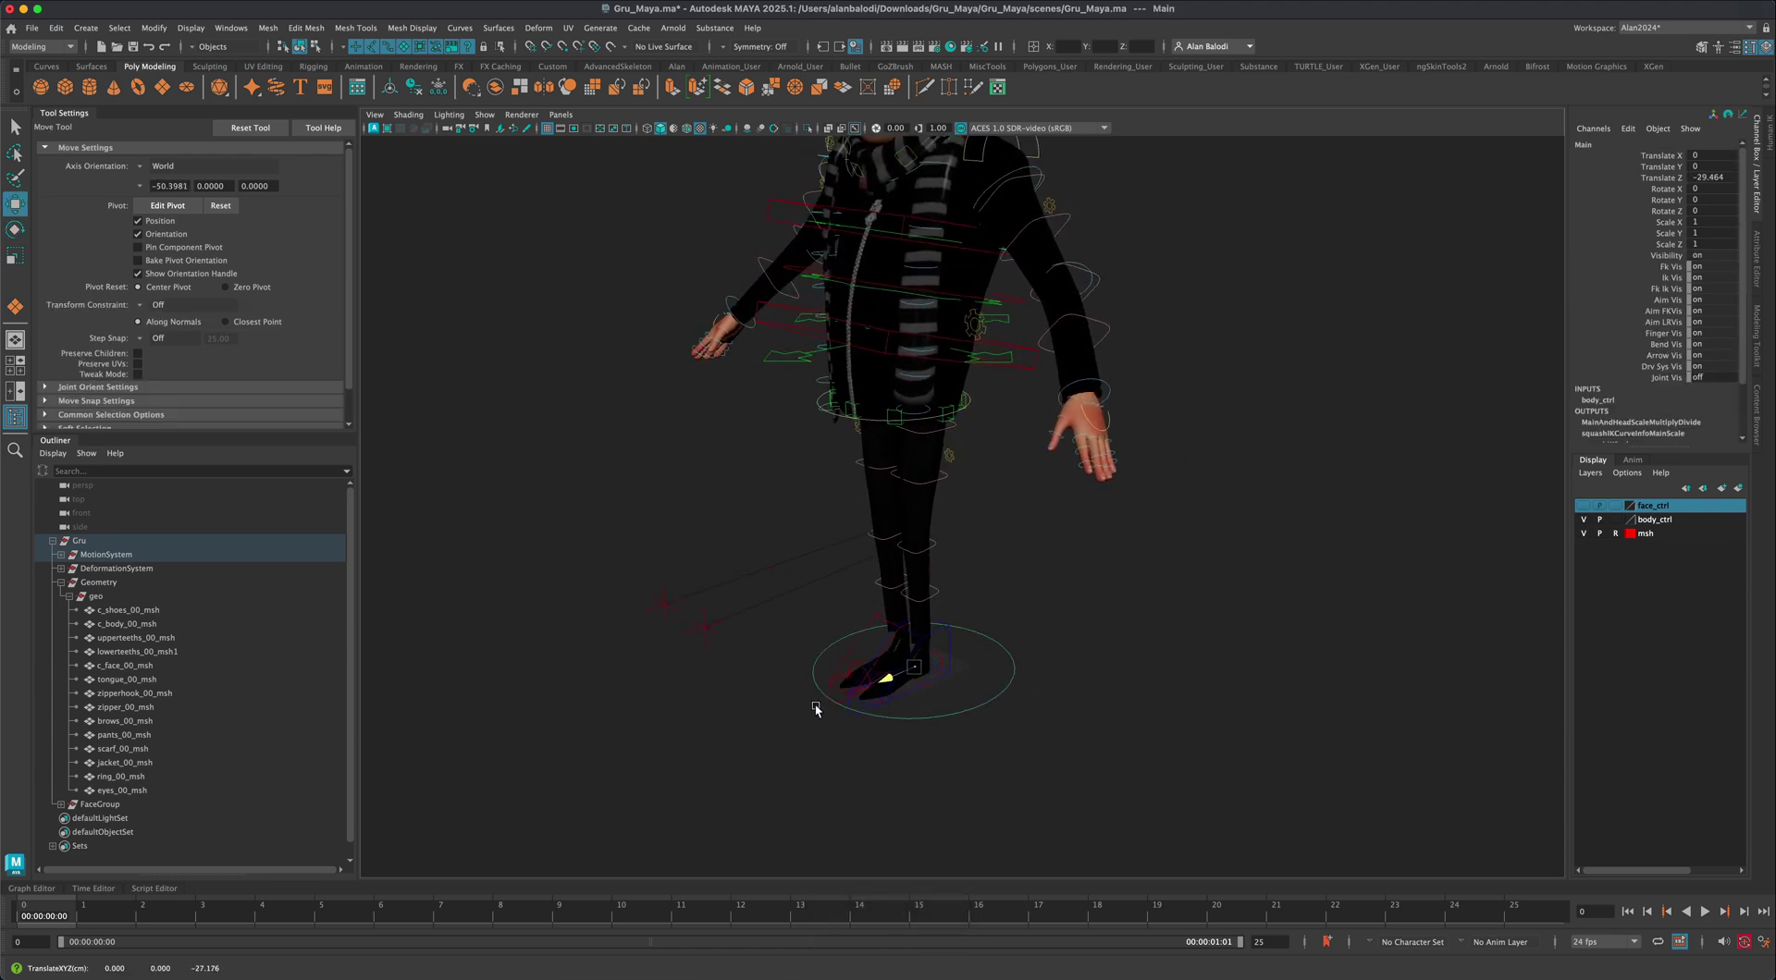
pyautogui.press('super+z')
pyautogui.press('alt+super+z')
pyautogui.press('alt+super+z')
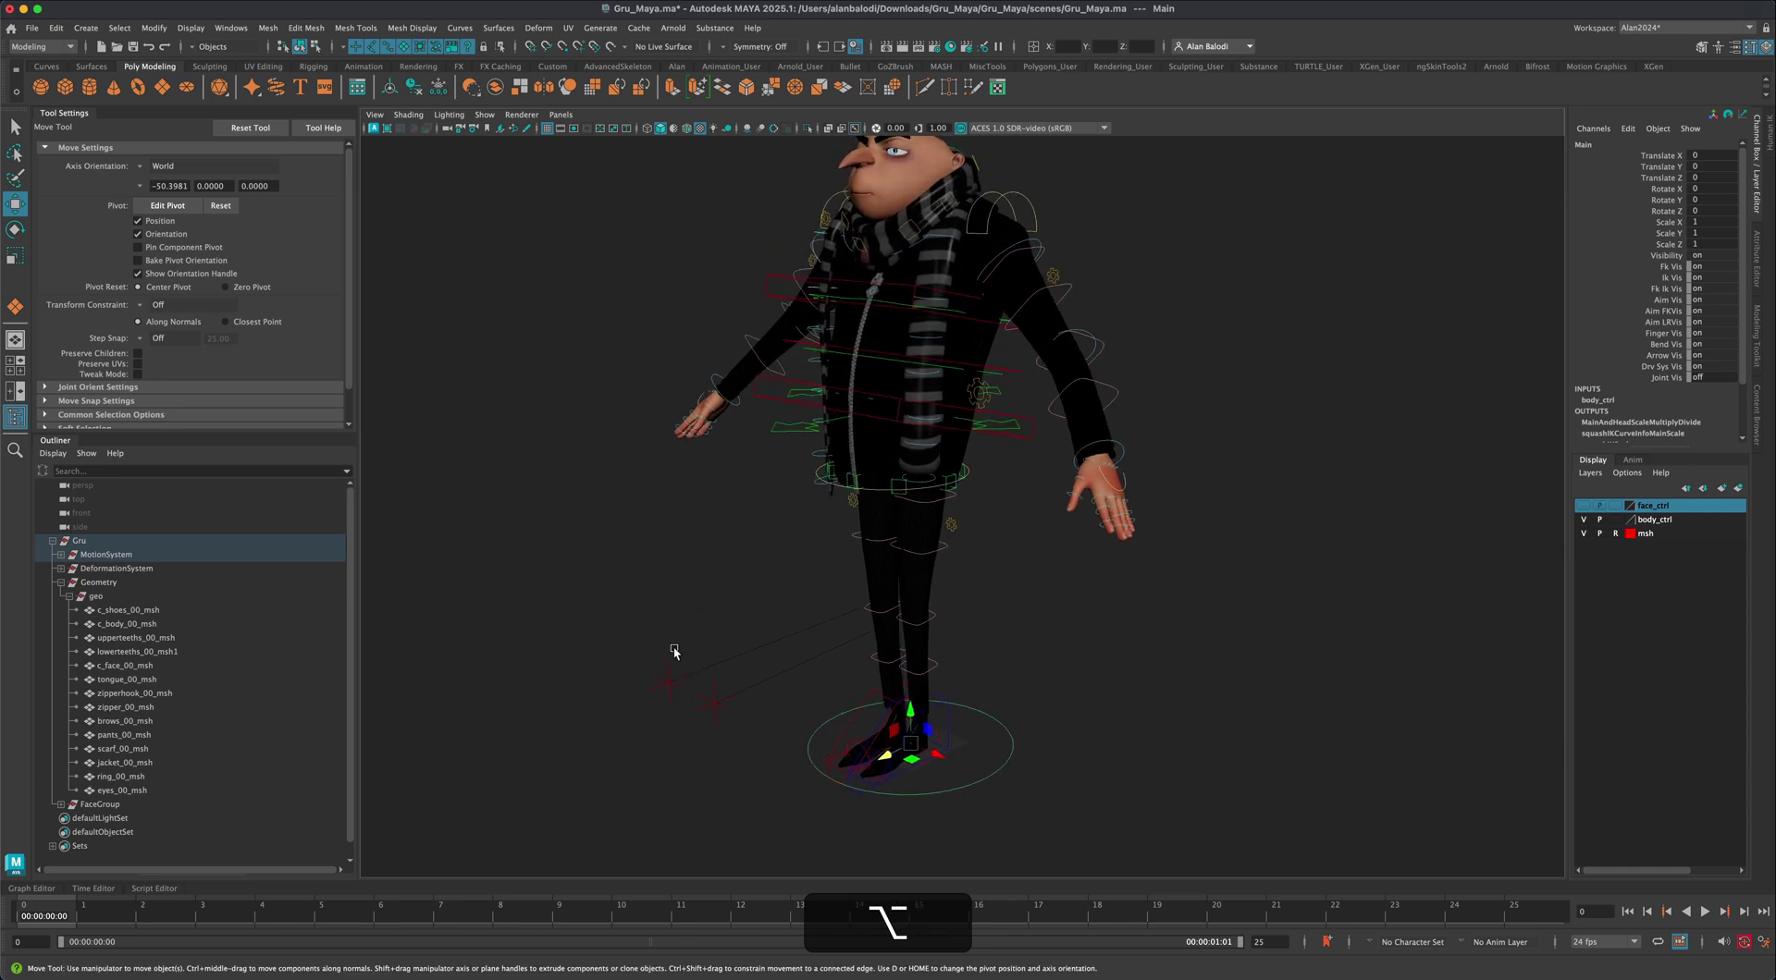
pyautogui.moveTo(737, 761); pyautogui.dragTo(737, 761)
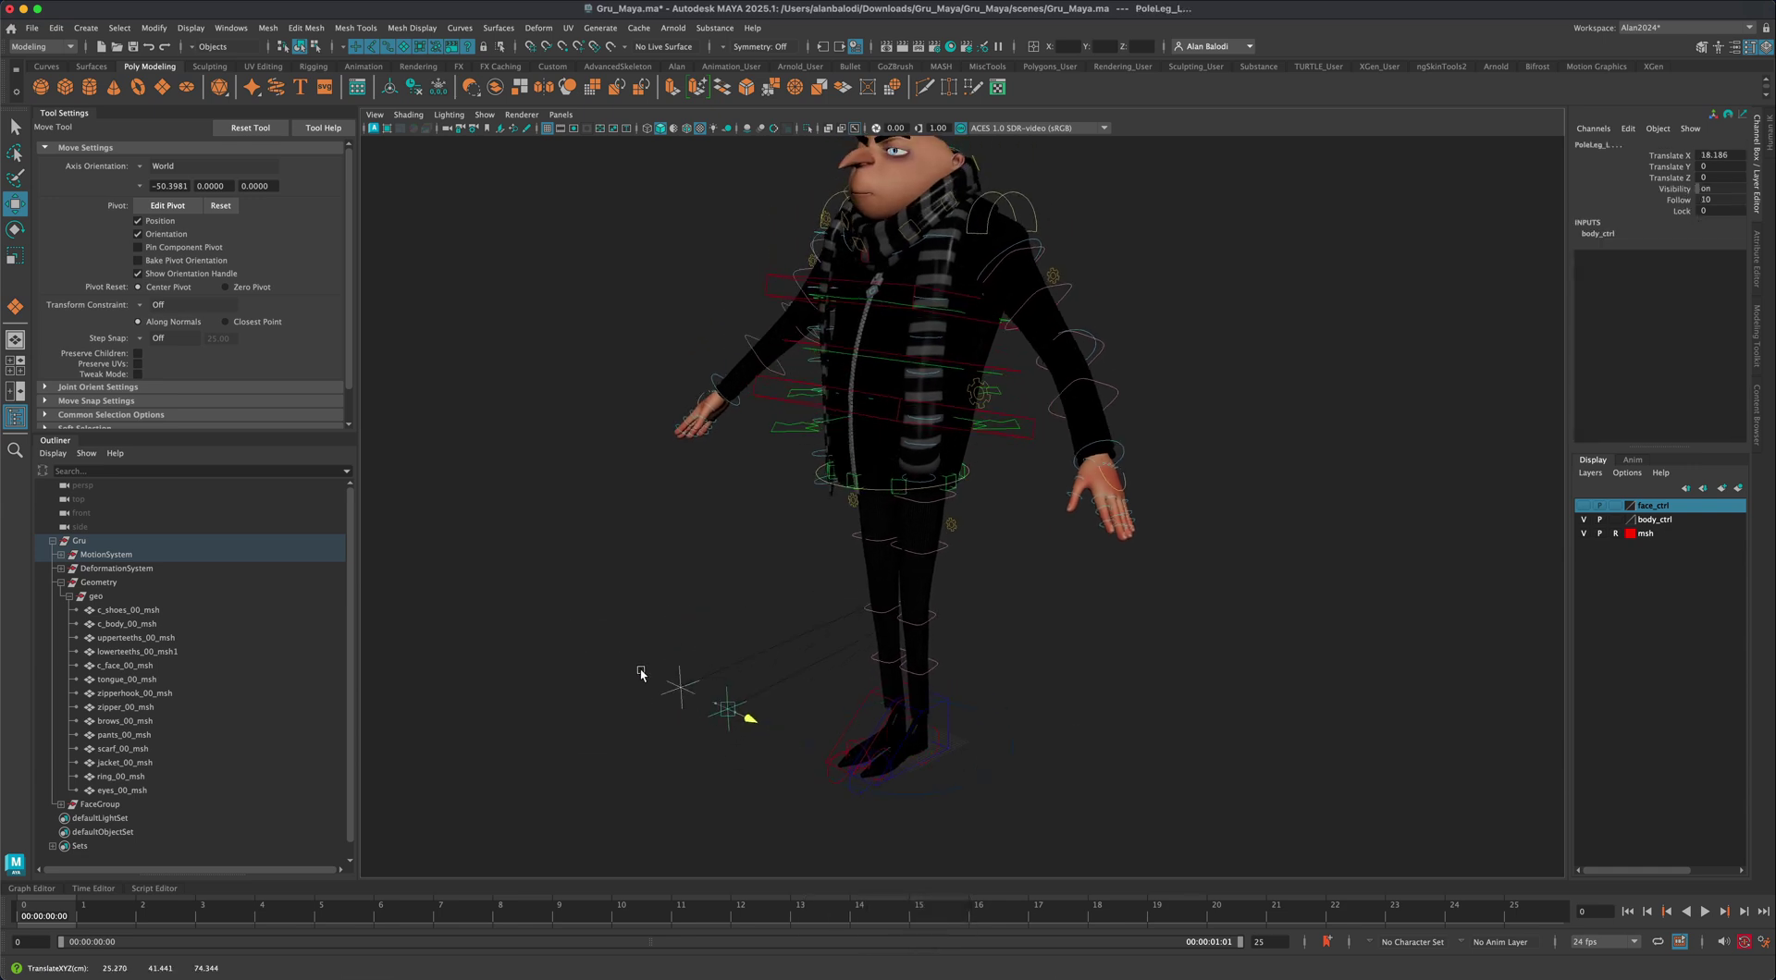
pyautogui.press('super+z')
pyautogui.press('alt+super+z')
pyautogui.press('alt+super+z')
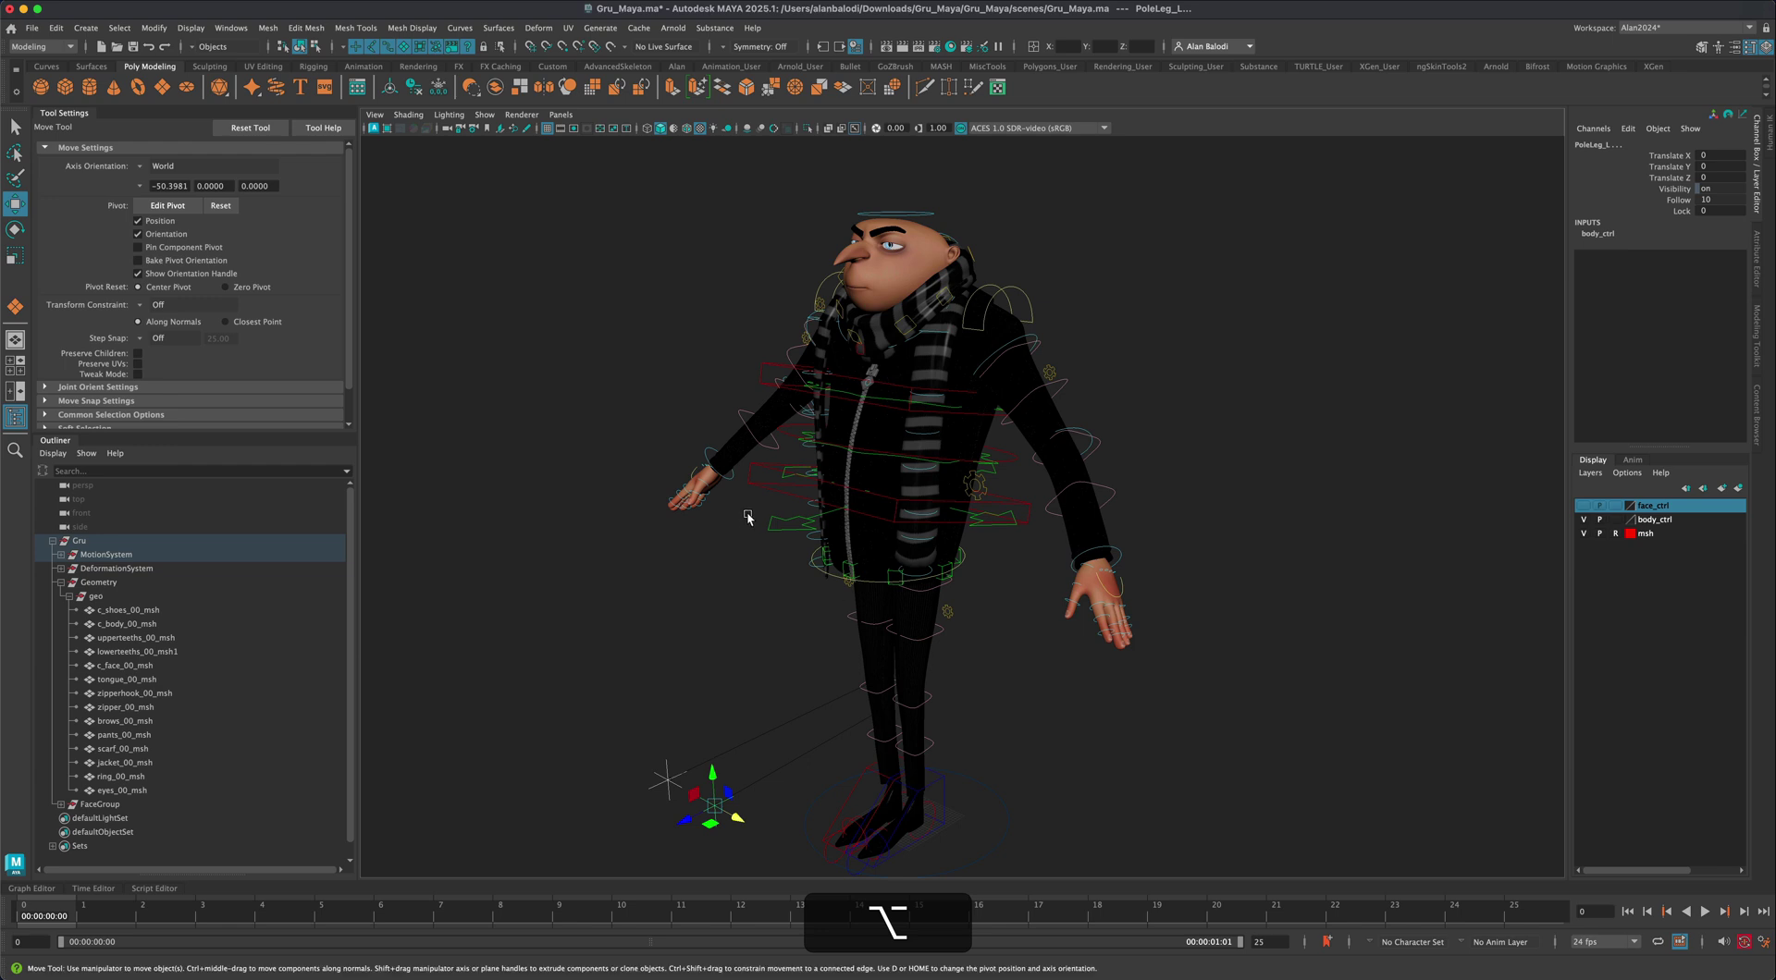
pyautogui.keyDown('alt'); pyautogui.moveTo(747, 517); pyautogui.dragTo(777, 449); pyautogui.keyUp('alt')
pyautogui.click(780, 438)
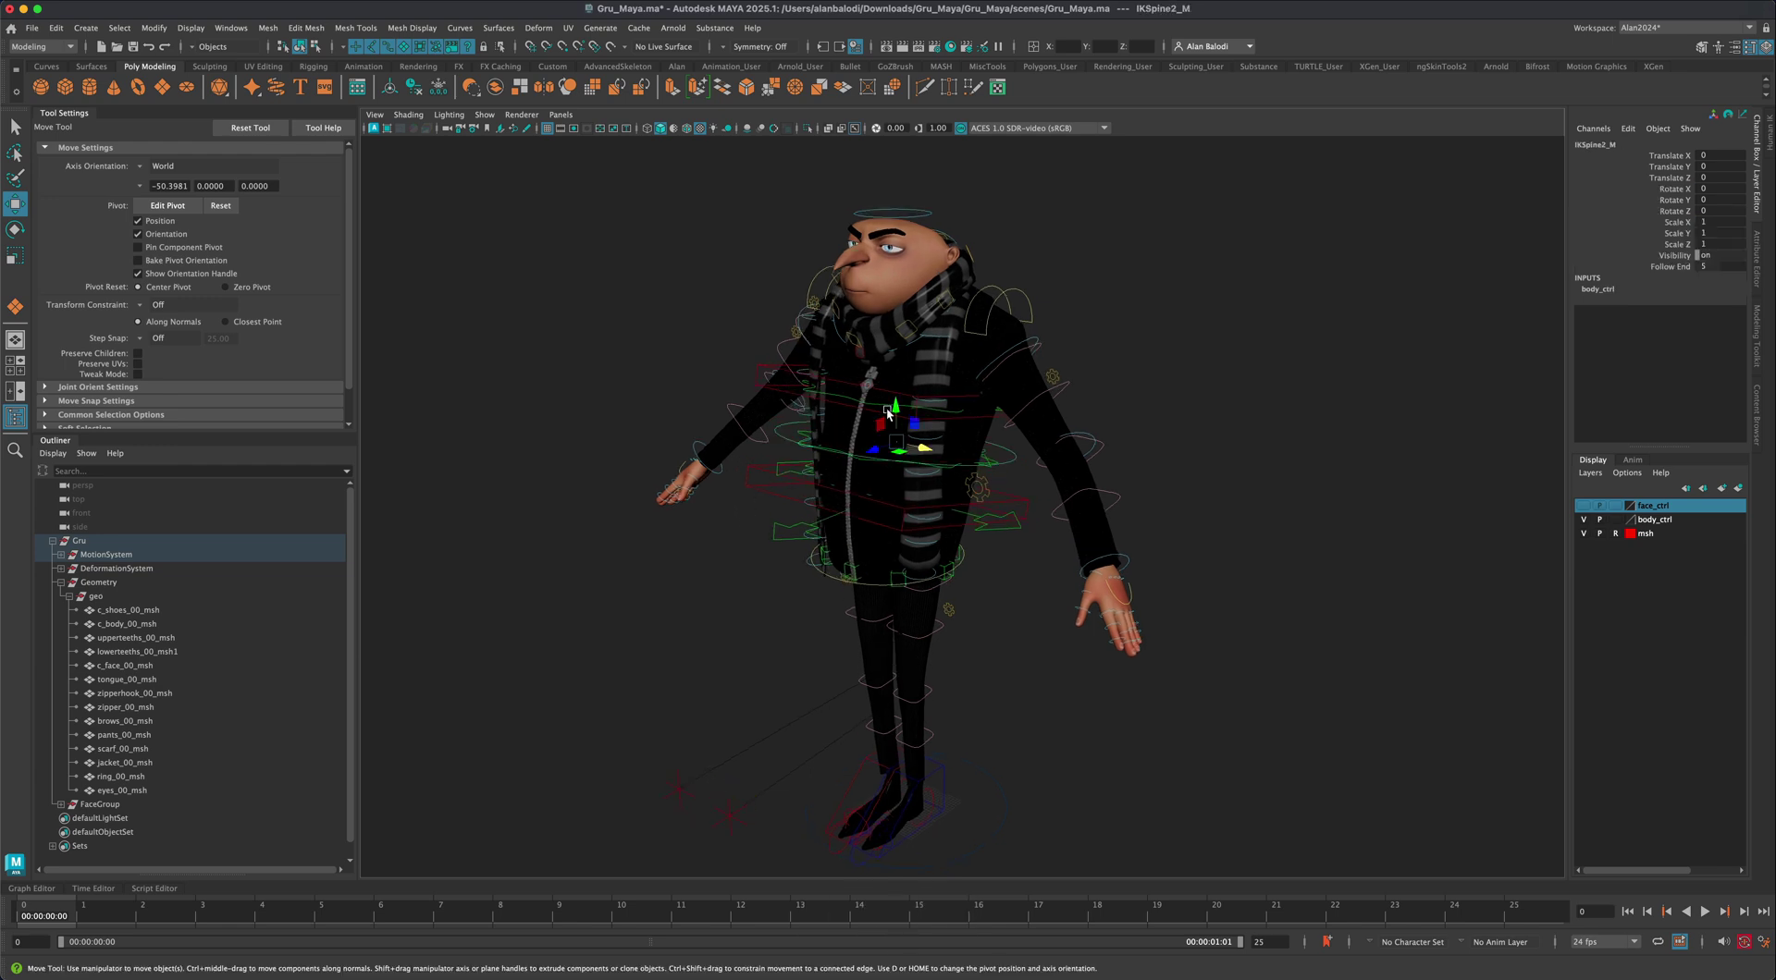
pyautogui.moveTo(888, 413); pyautogui.dragTo(897, 407)
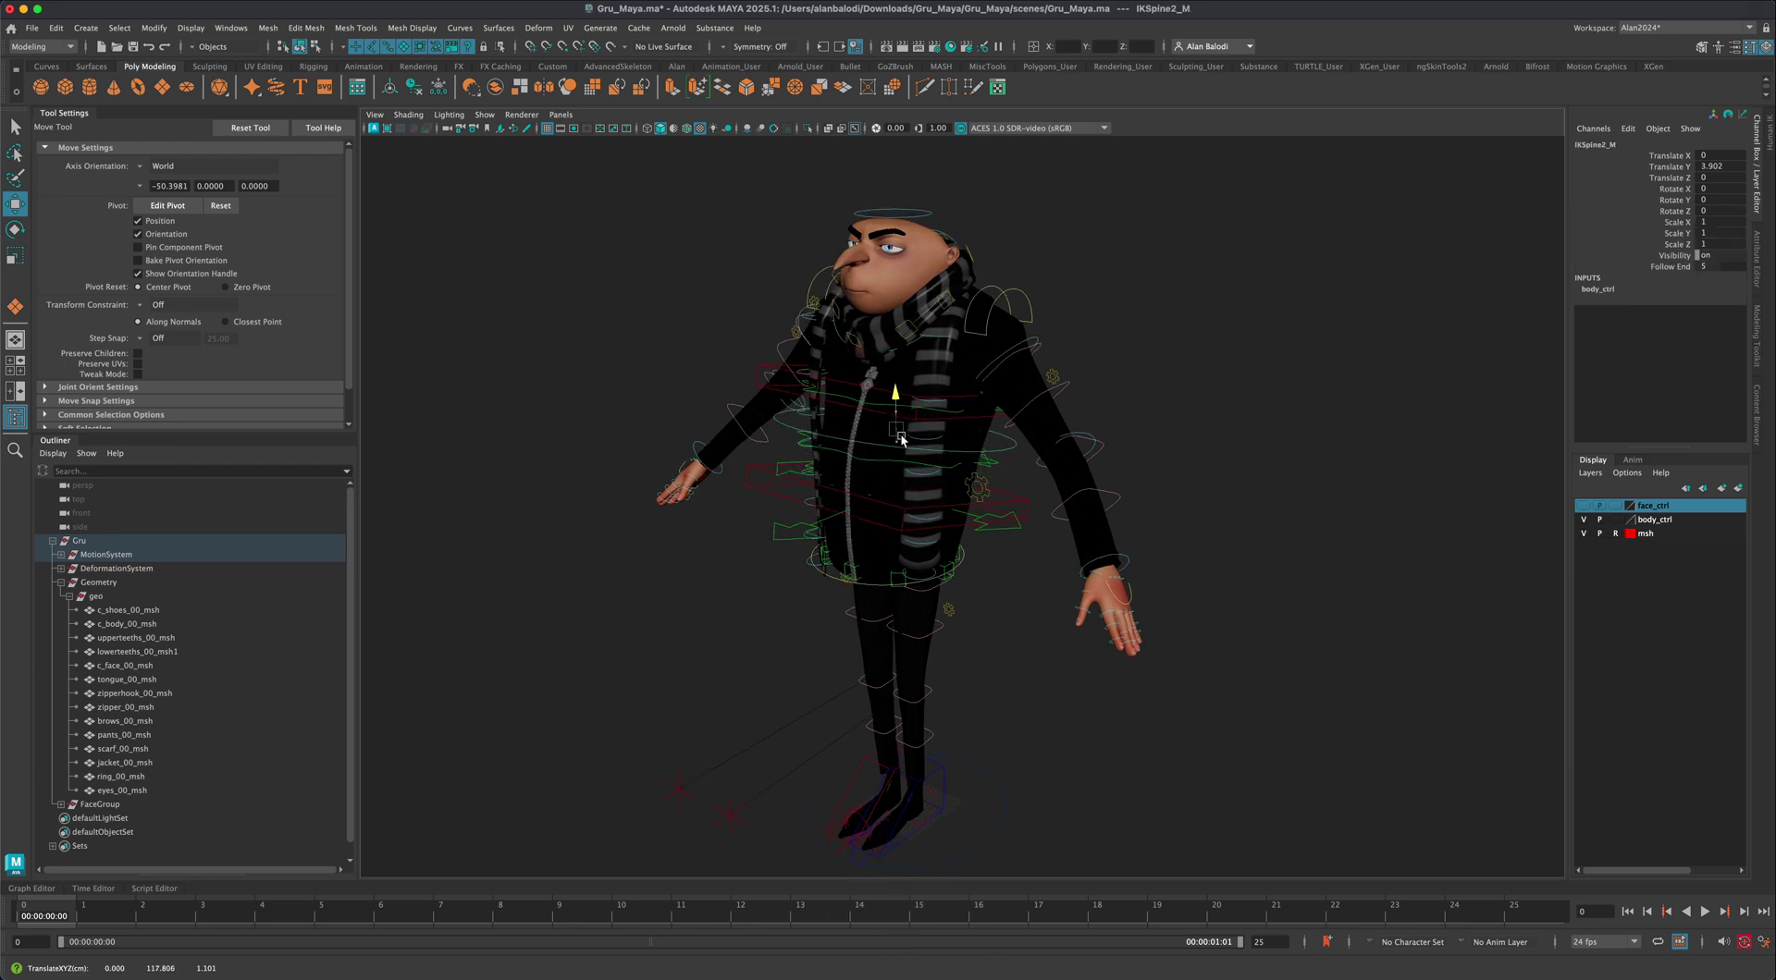
pyautogui.press('super+z')
pyautogui.press('super+z')
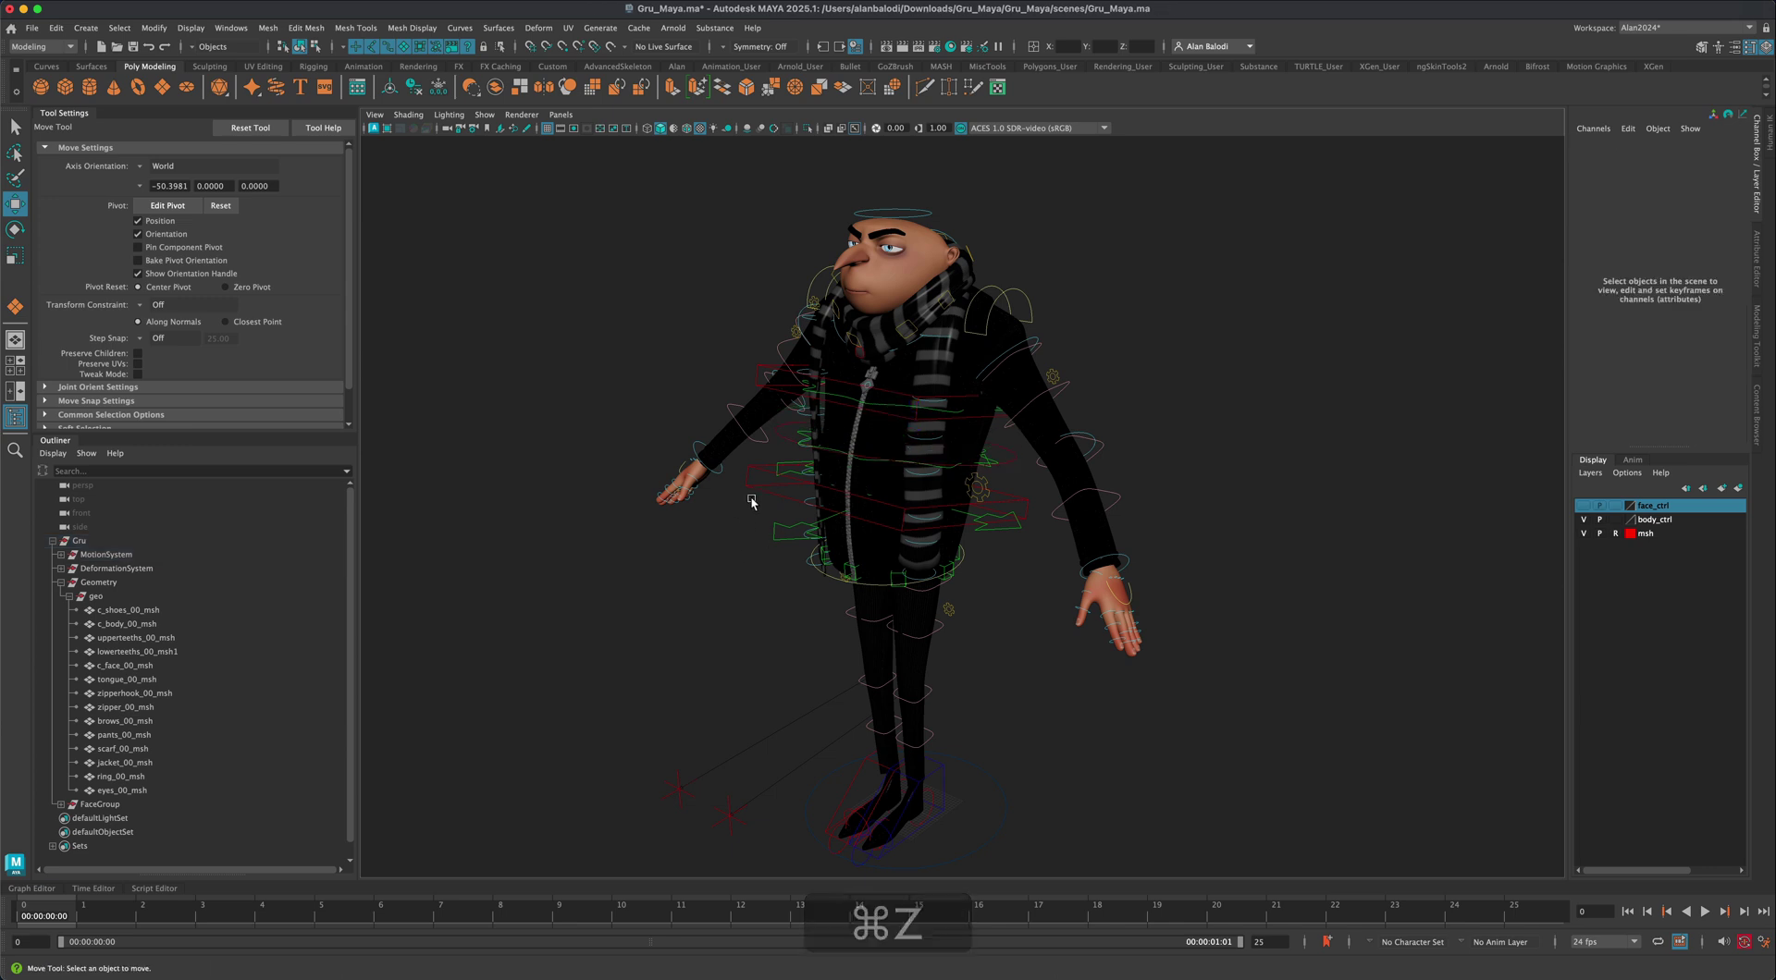
pyautogui.click(750, 491)
pyautogui.keyDown('alt'); pyautogui.moveTo(750, 491); pyautogui.dragTo(743, 543); pyautogui.keyUp('alt')
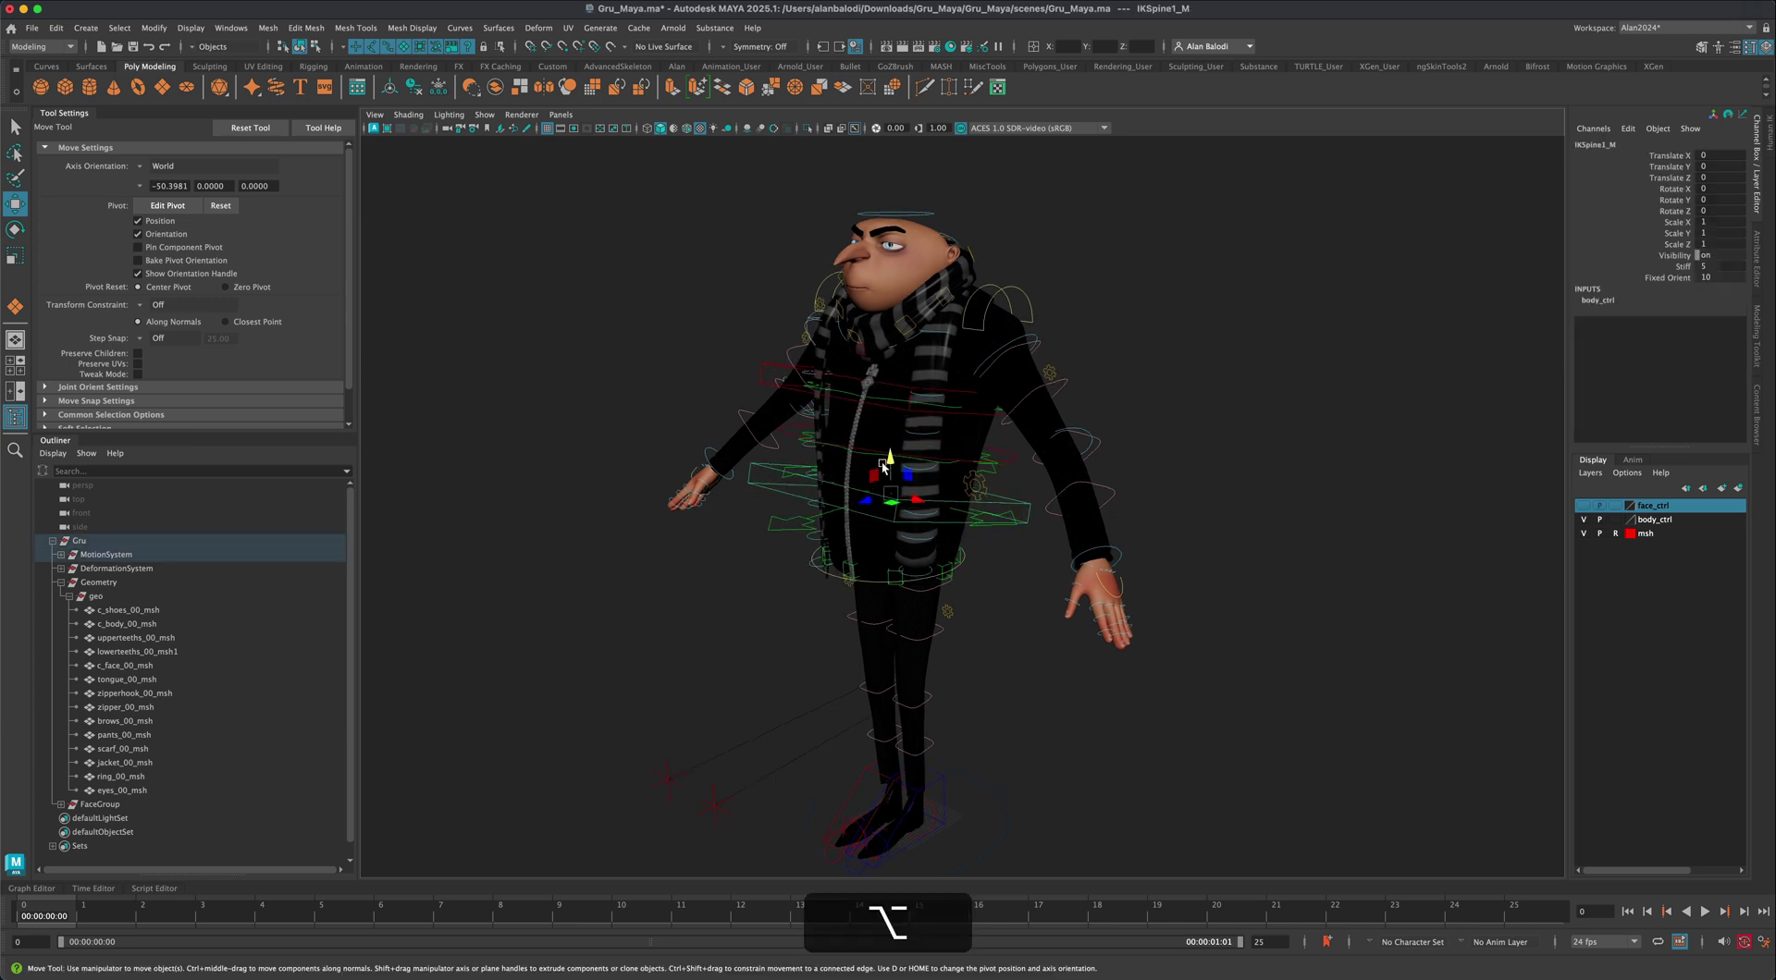
pyautogui.keyDown('alt'); pyautogui.moveTo(889, 459); pyautogui.dragTo(698, 613); pyautogui.keyUp('alt')
pyautogui.click(694, 617)
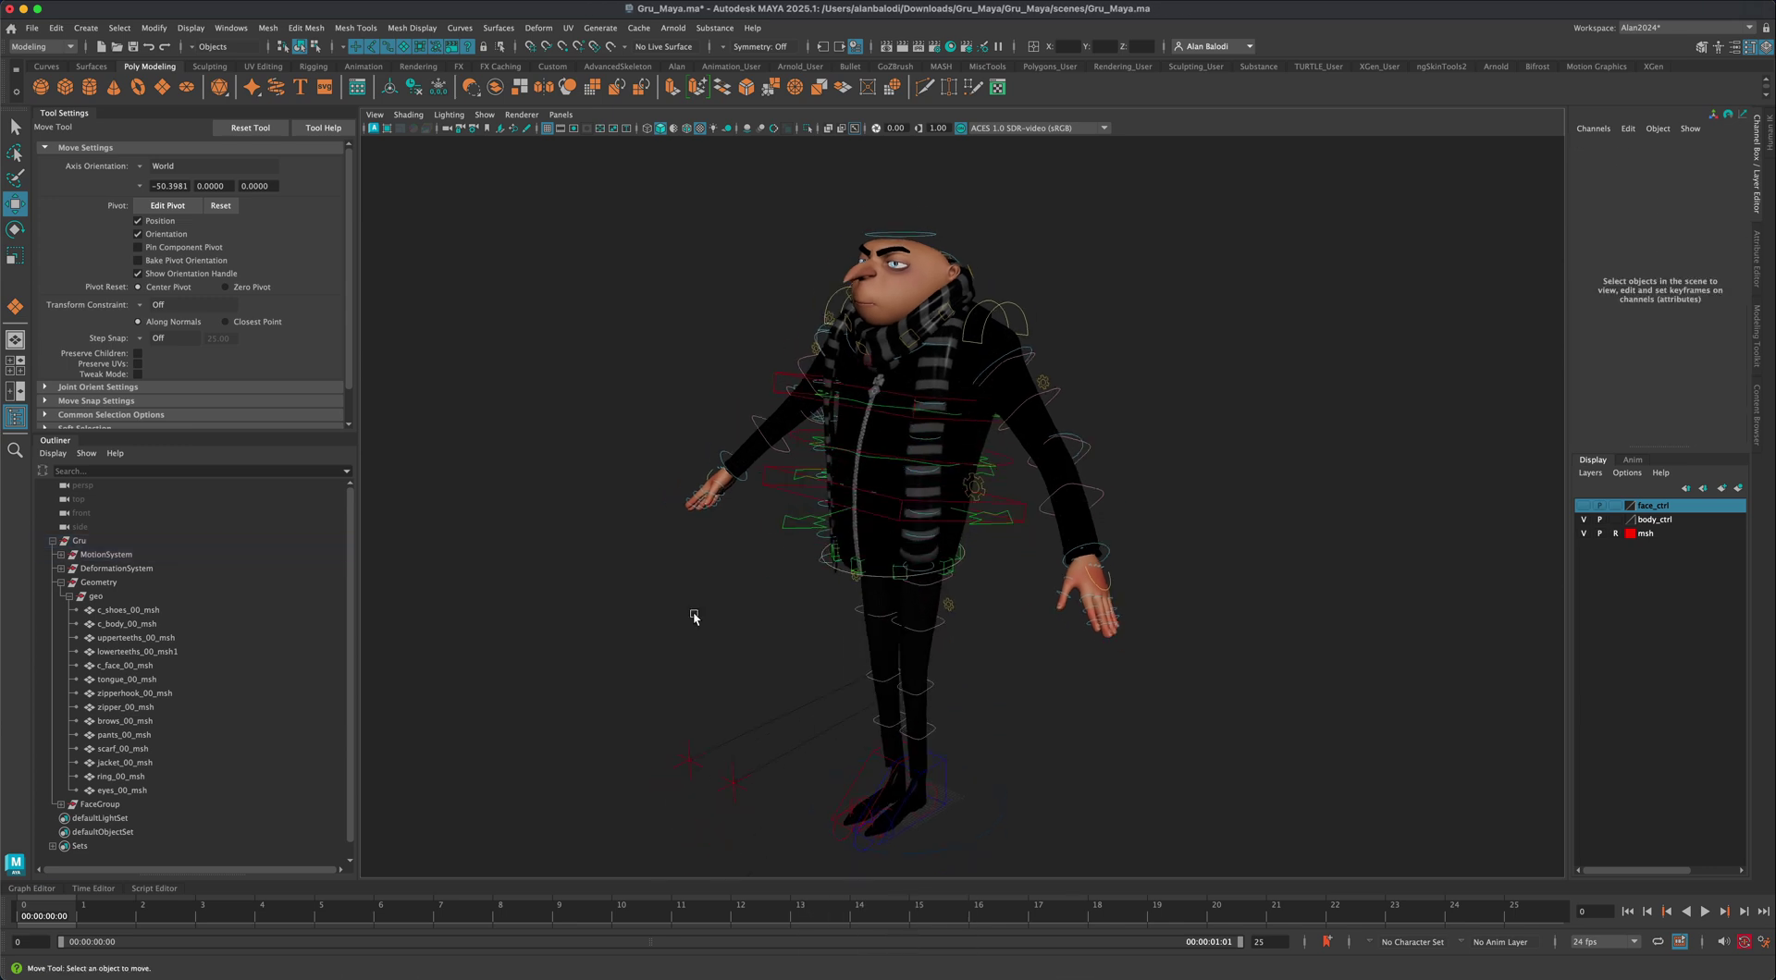
pyautogui.moveTo(787, 521); pyautogui.dragTo(787, 521)
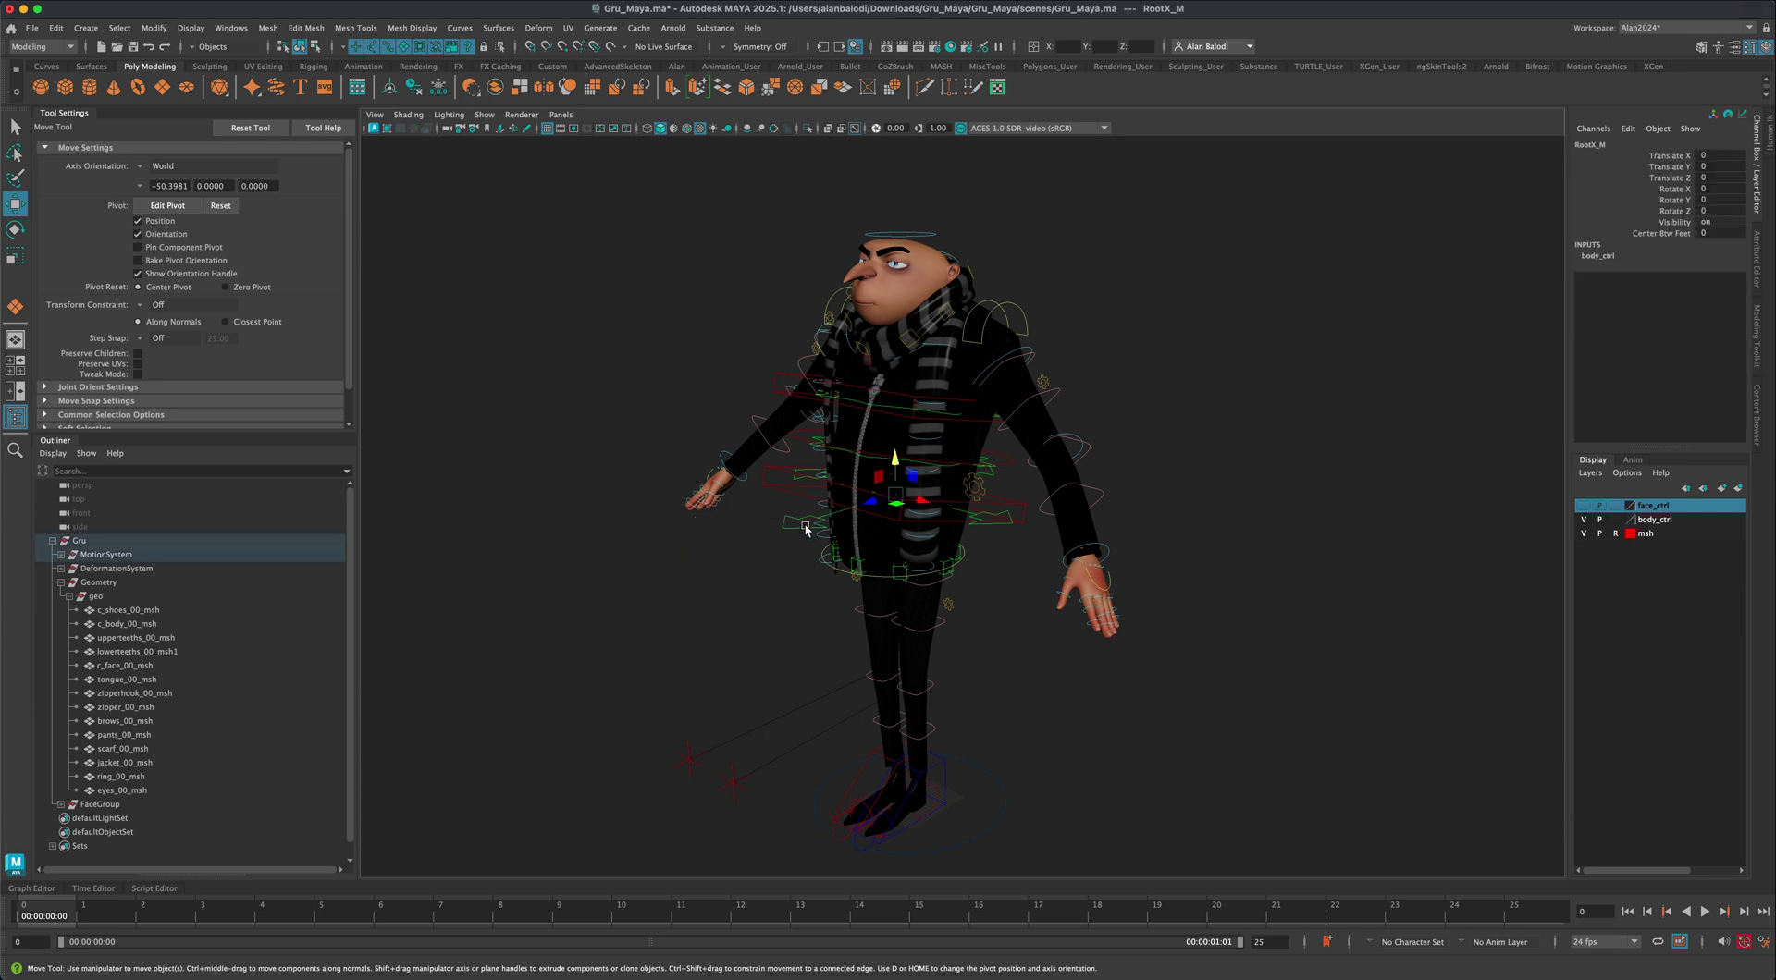
pyautogui.moveTo(893, 460); pyautogui.dragTo(891, 555)
pyautogui.press('super+z')
pyautogui.press('alt+super+z')
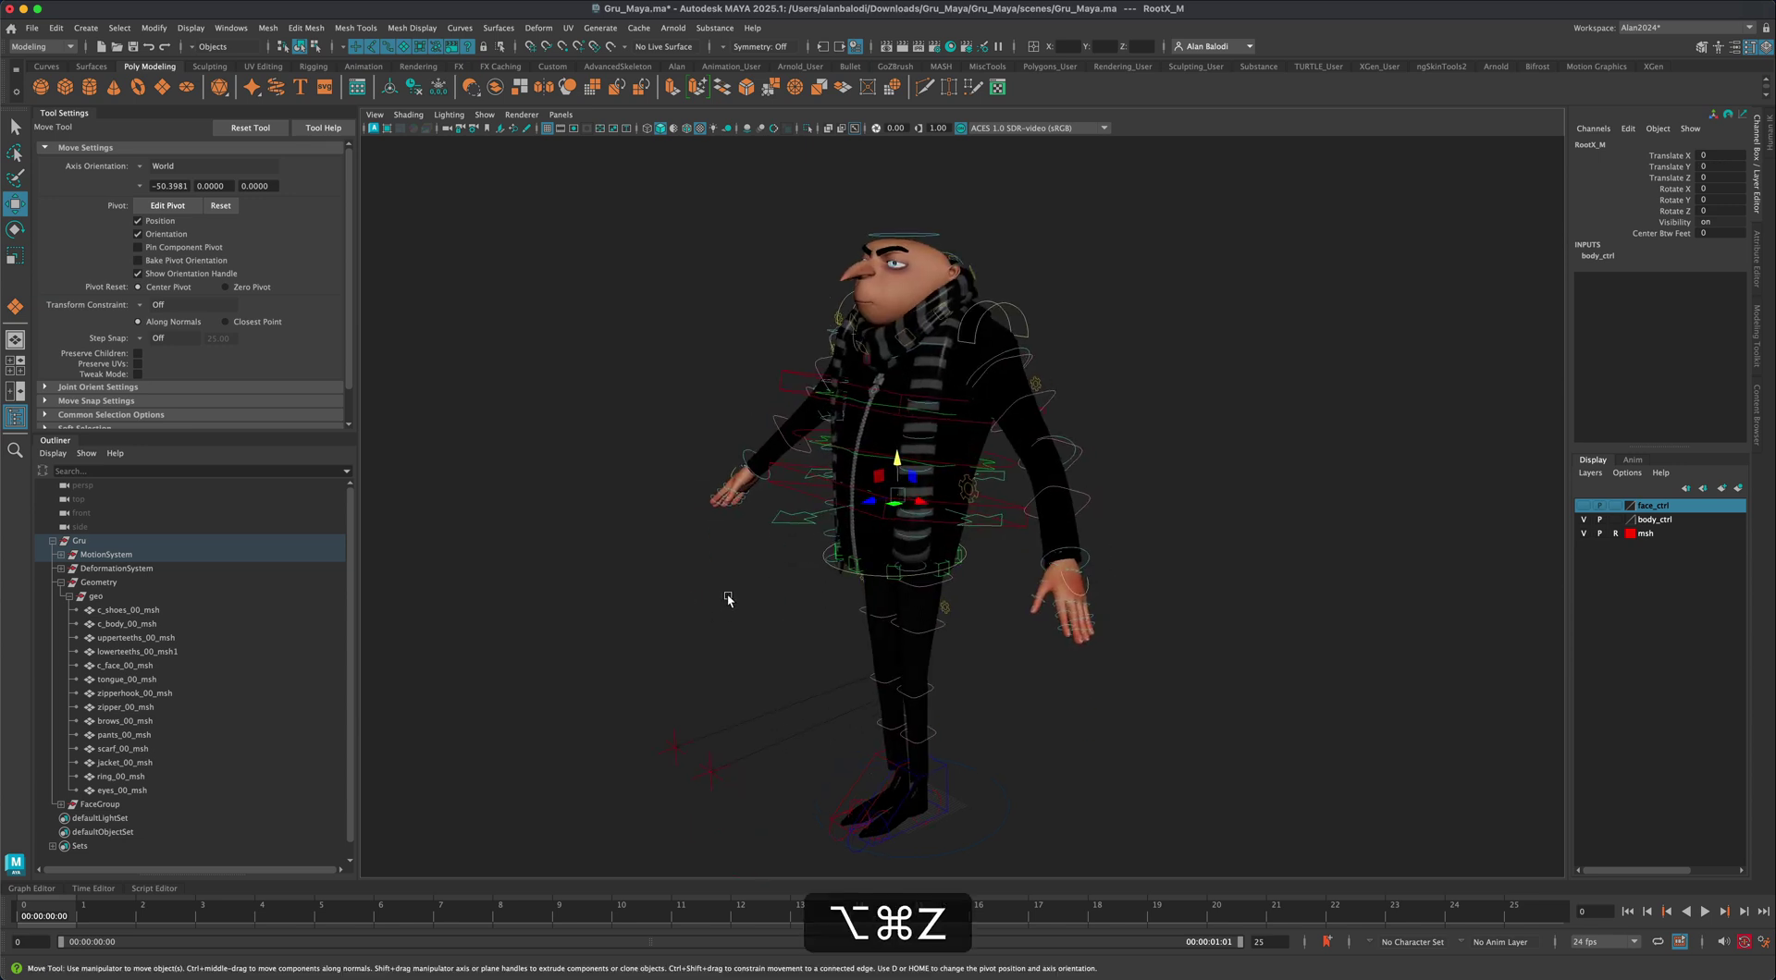
pyautogui.keyDown('alt'); pyautogui.moveTo(730, 602); pyautogui.dragTo(749, 640); pyautogui.keyUp('alt')
pyautogui.keyDown('alt'); pyautogui.moveTo(1113, 350); pyautogui.dragTo(943, 430); pyautogui.keyUp('alt')
pyautogui.click(1011, 406)
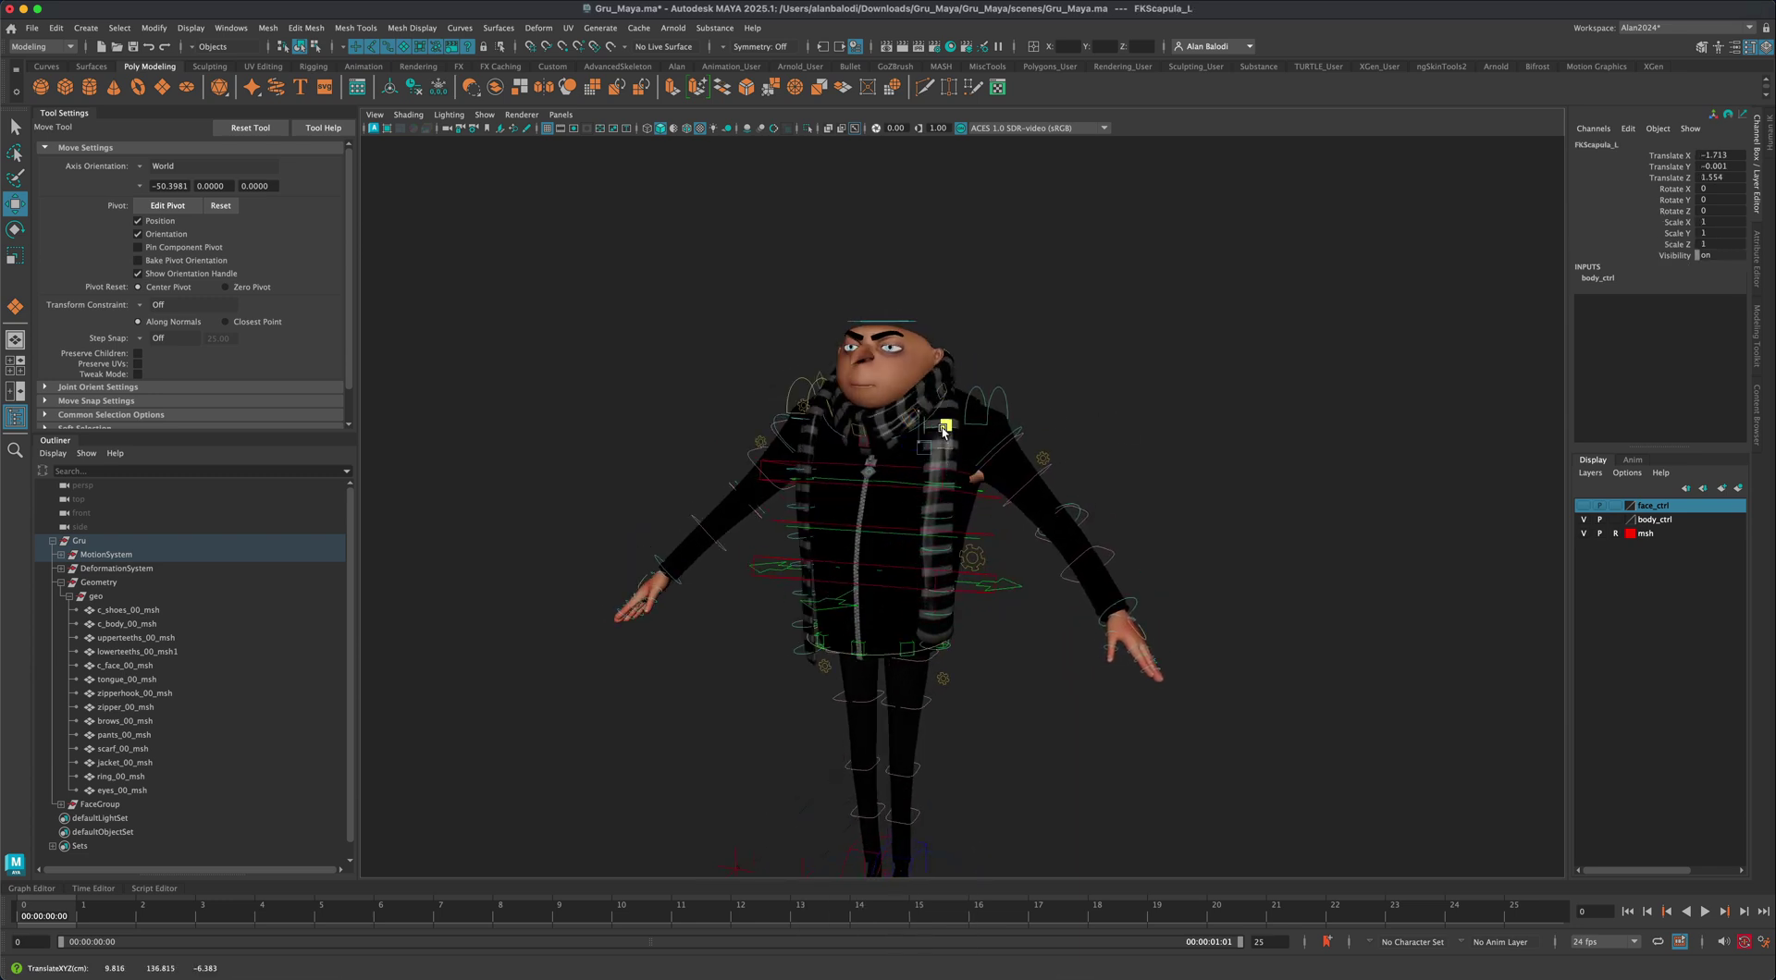
pyautogui.press('super+z')
pyautogui.press('alt+super+z')
pyautogui.press('alt+shift+super+z')
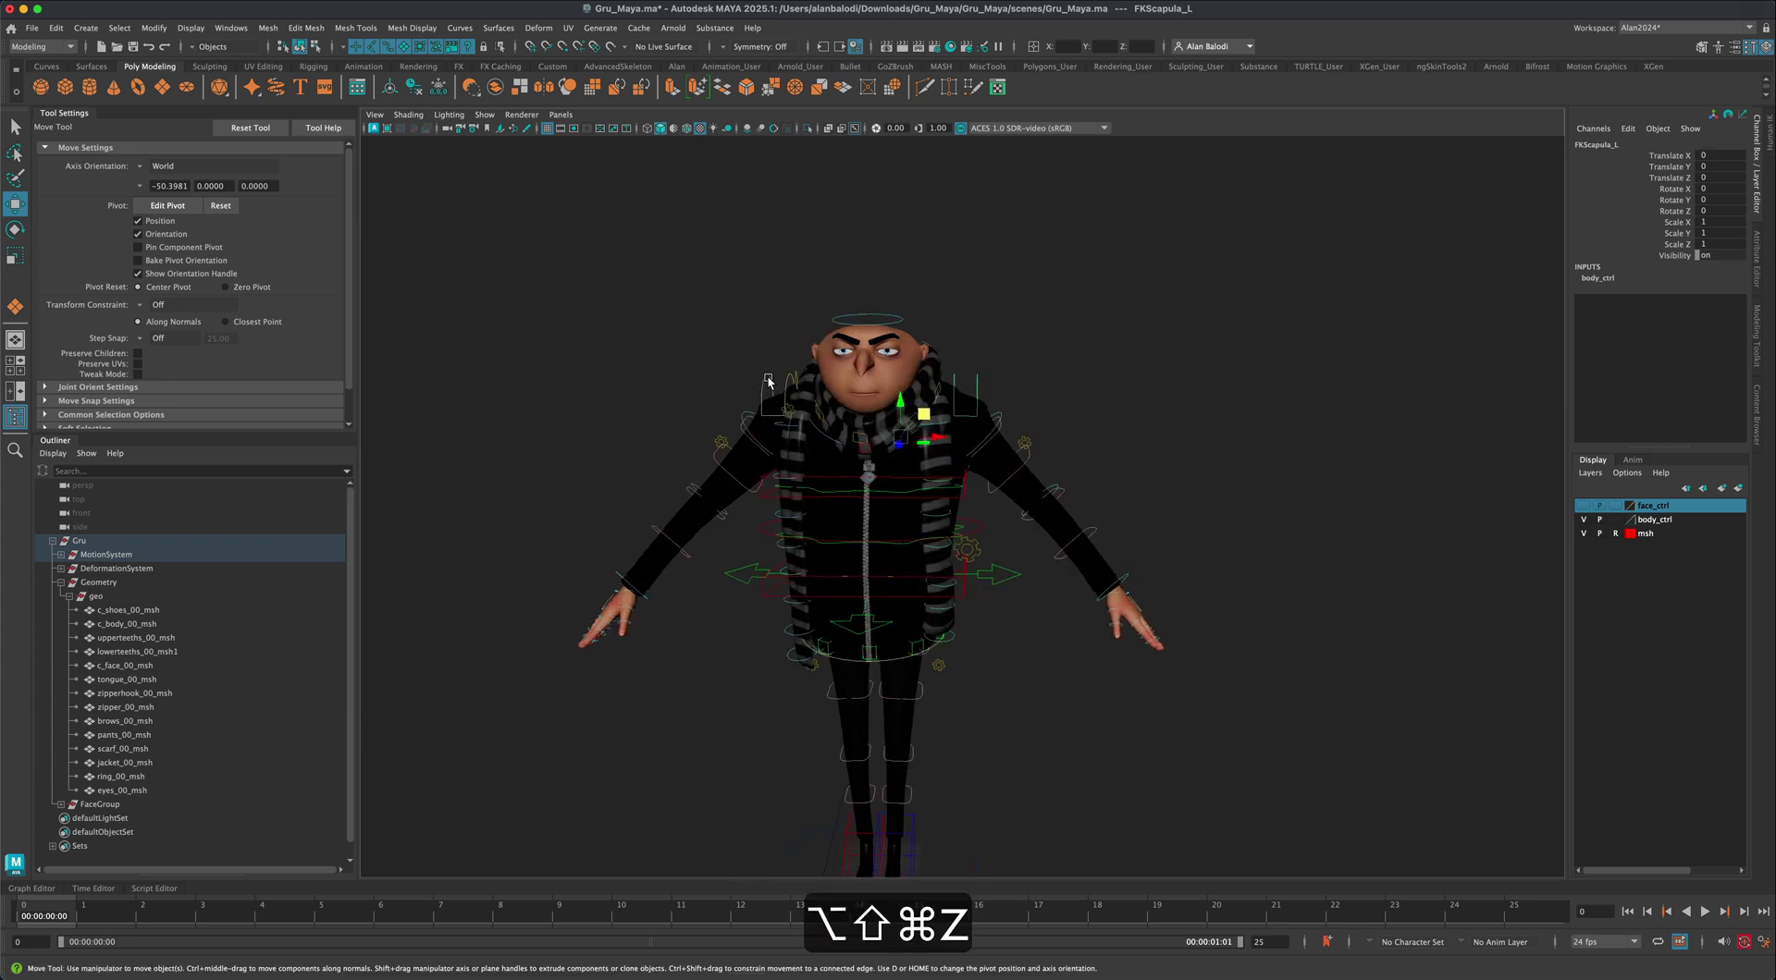
pyautogui.keyDown('shift'); pyautogui.click(763, 380); pyautogui.keyUp('shift')
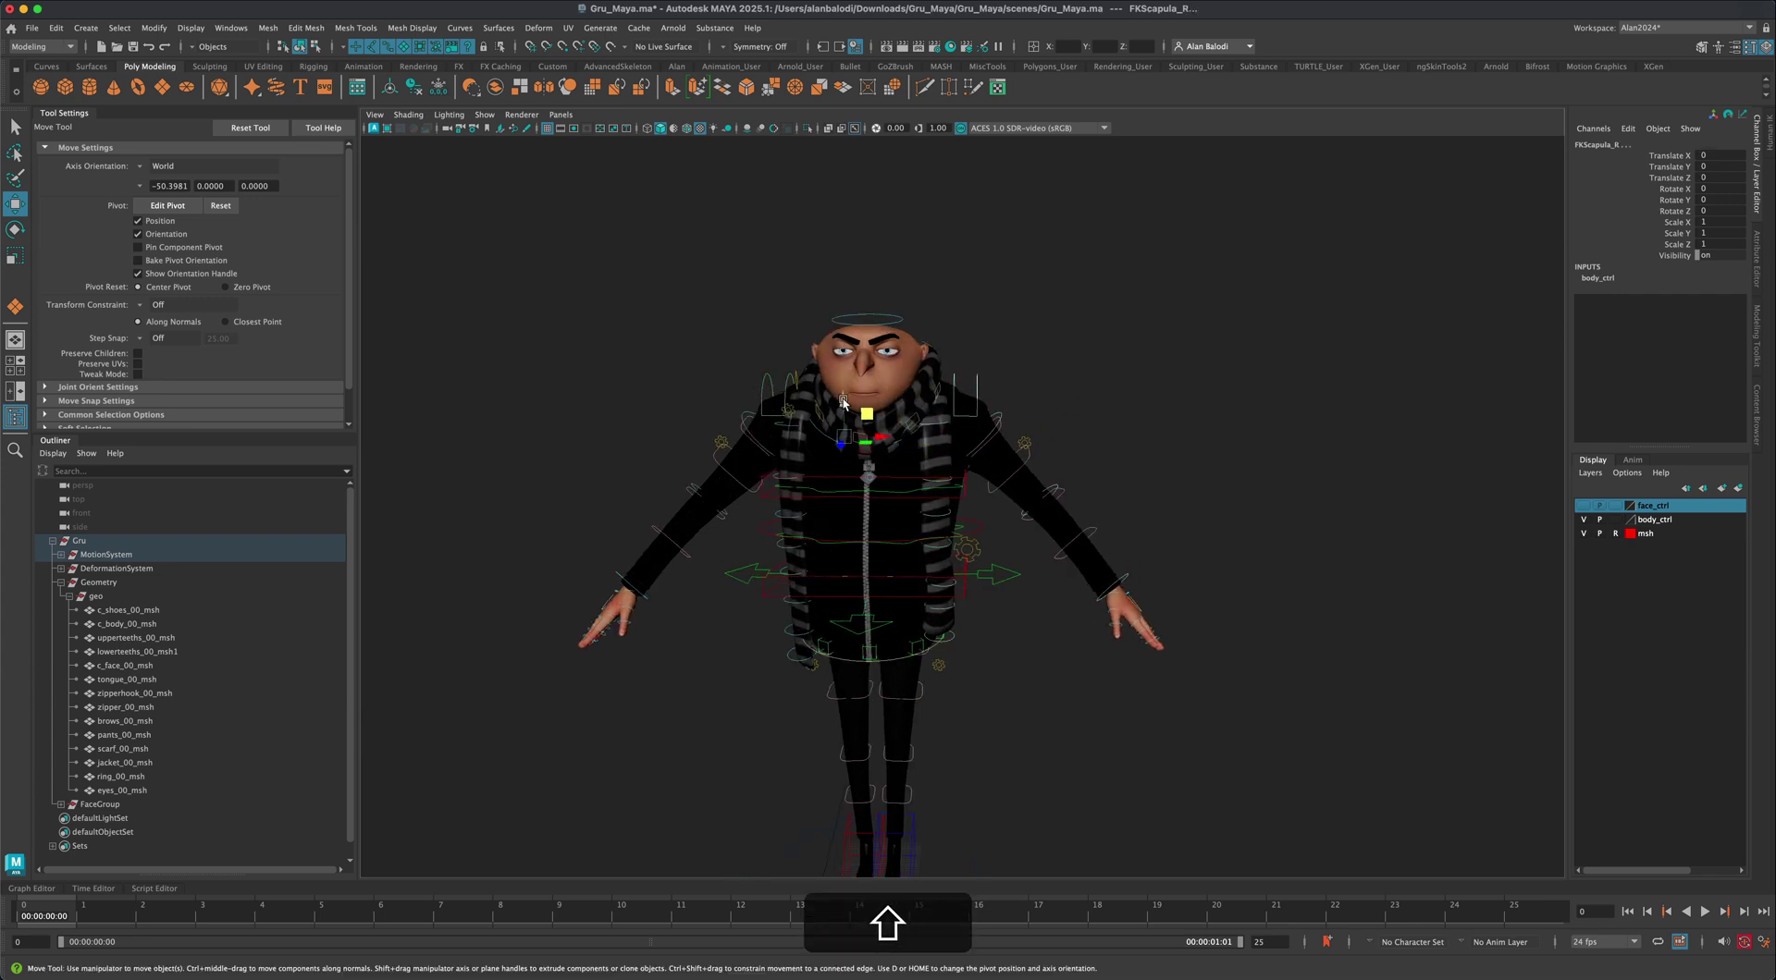
pyautogui.moveTo(842, 402); pyautogui.dragTo(839, 359)
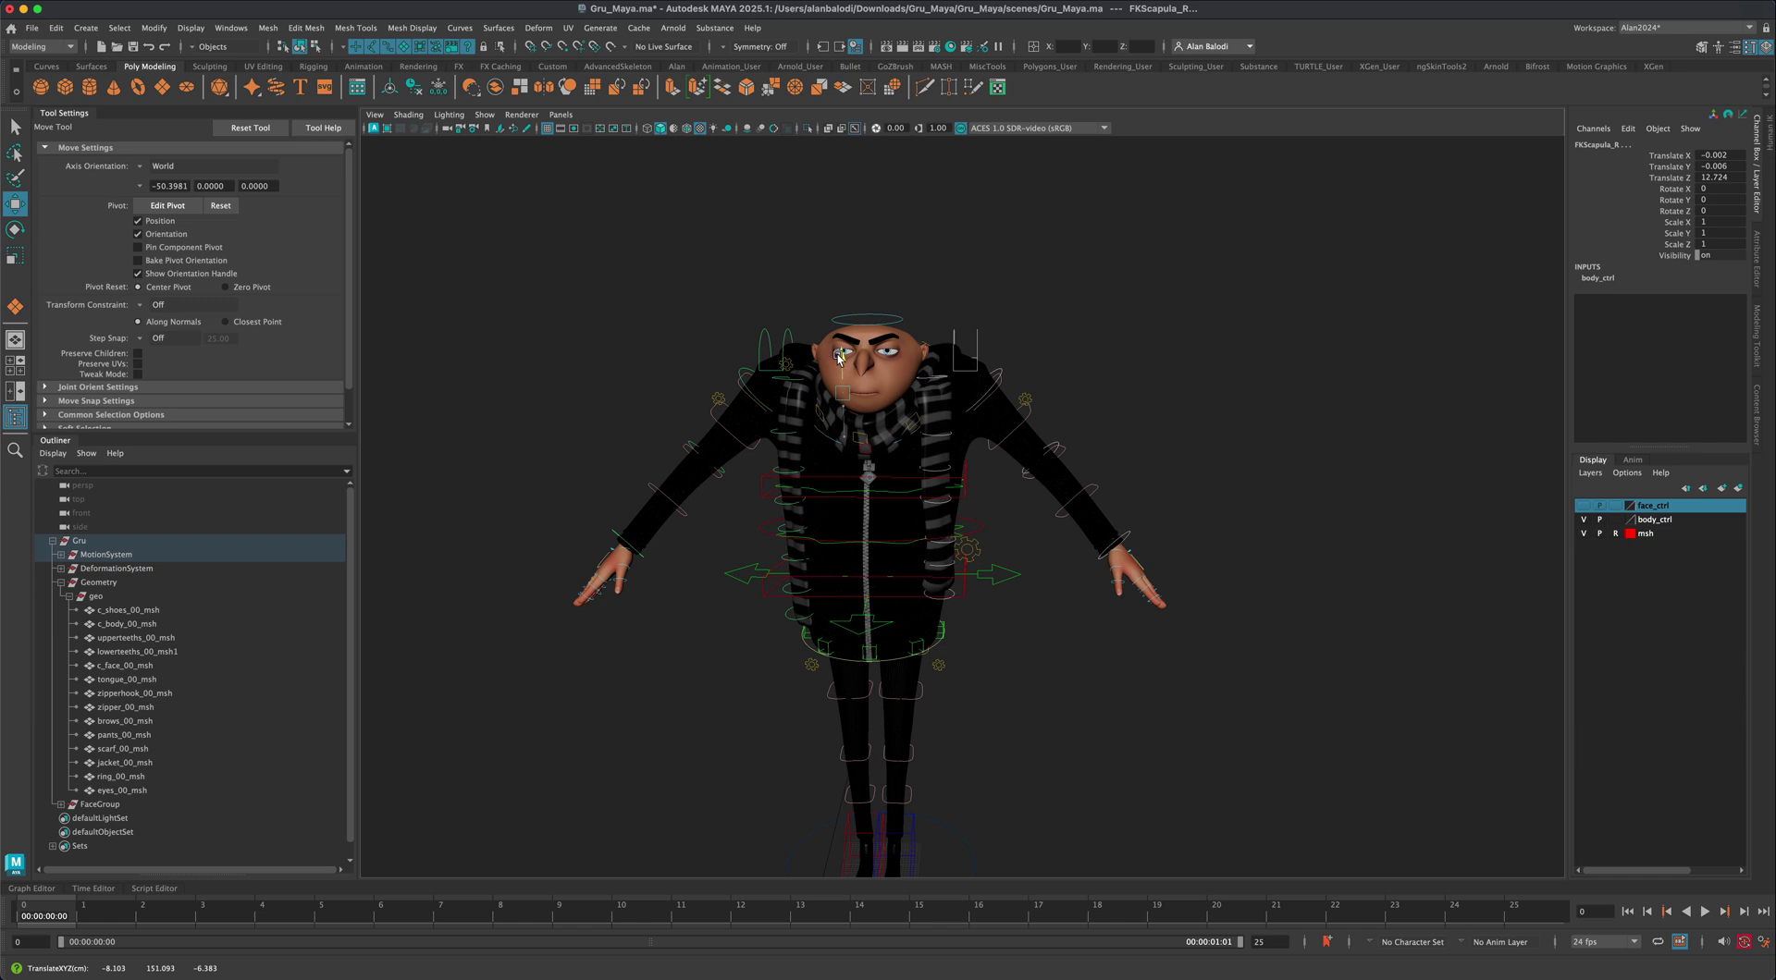
pyautogui.press('super+z')
pyautogui.press('alt+super+z')
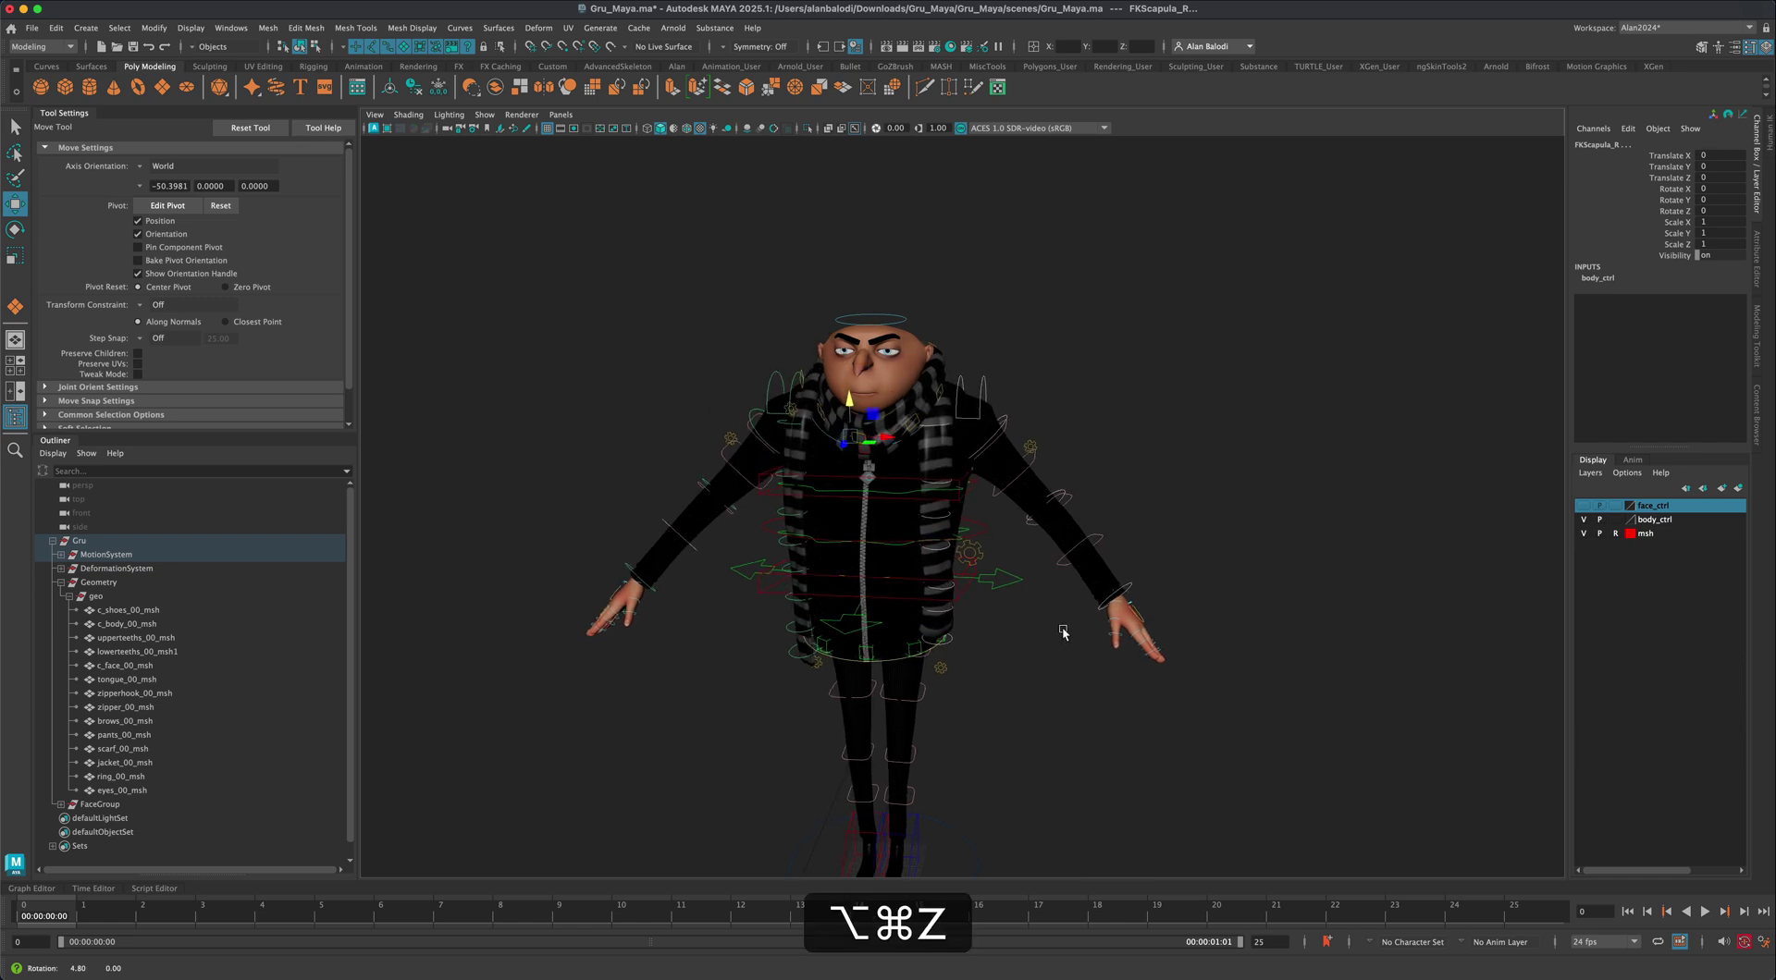
pyautogui.click(886, 319)
pyautogui.keyDown('alt'); pyautogui.moveTo(1095, 341); pyautogui.dragTo(1088, 344); pyautogui.keyUp('alt')
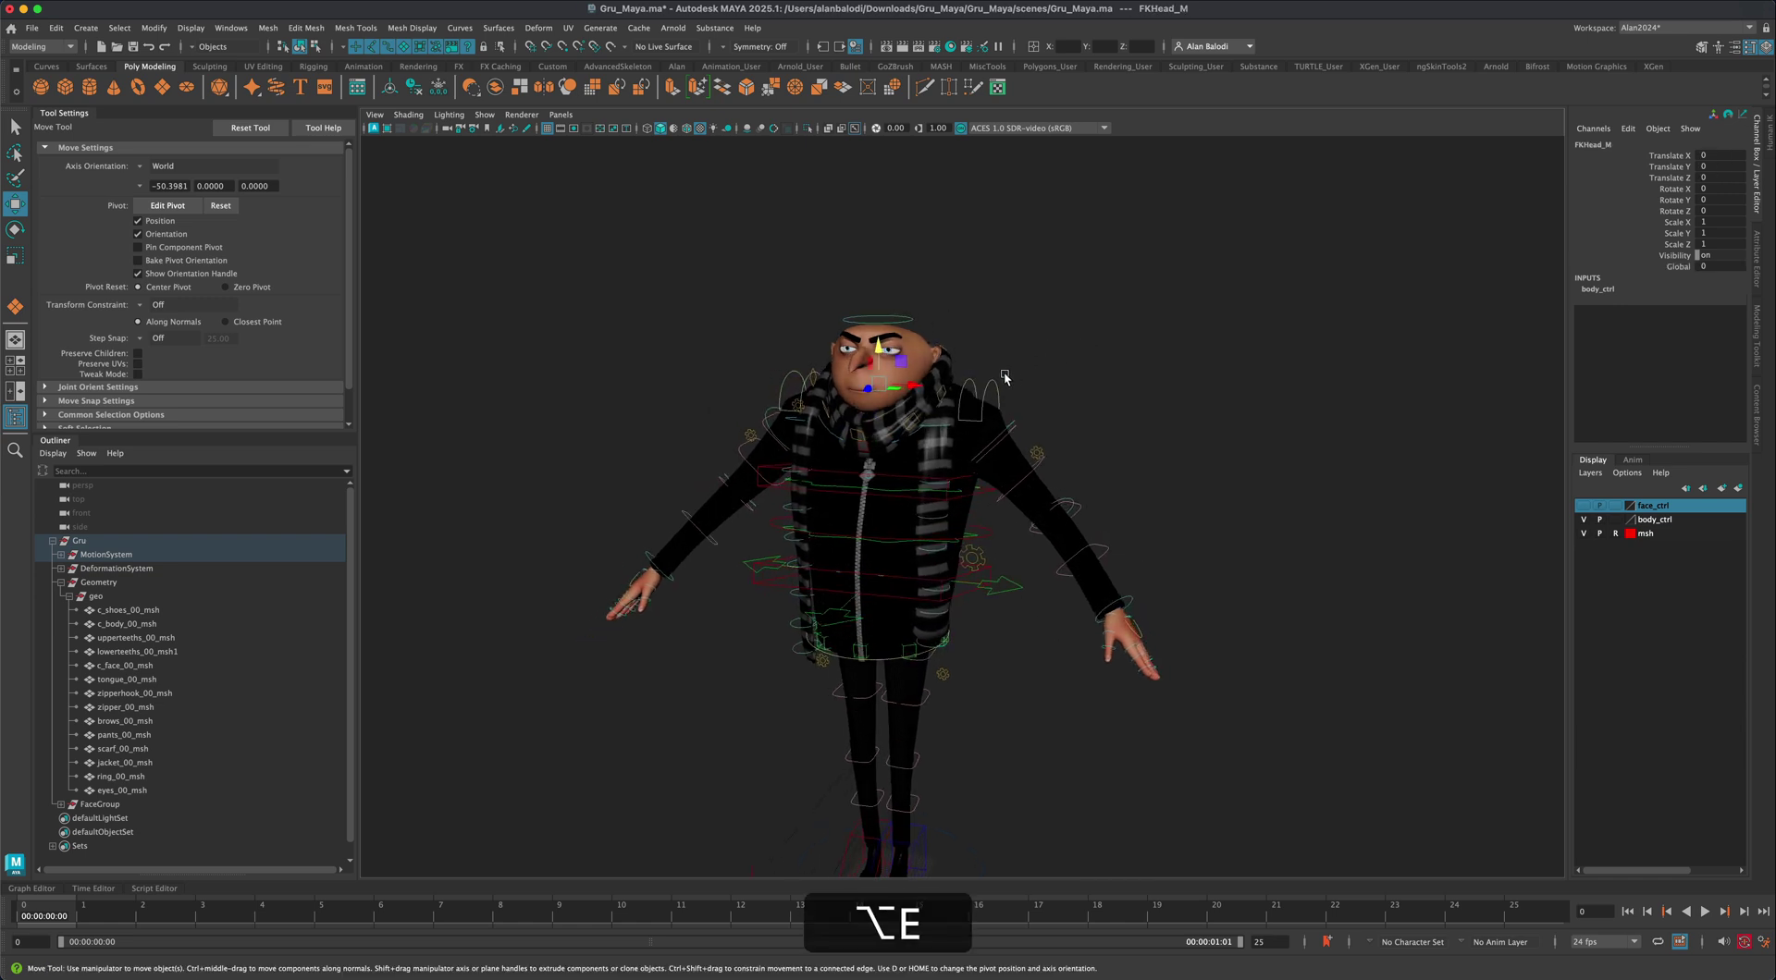
pyautogui.press('e')
pyautogui.moveTo(879, 375); pyautogui.dragTo(877, 368)
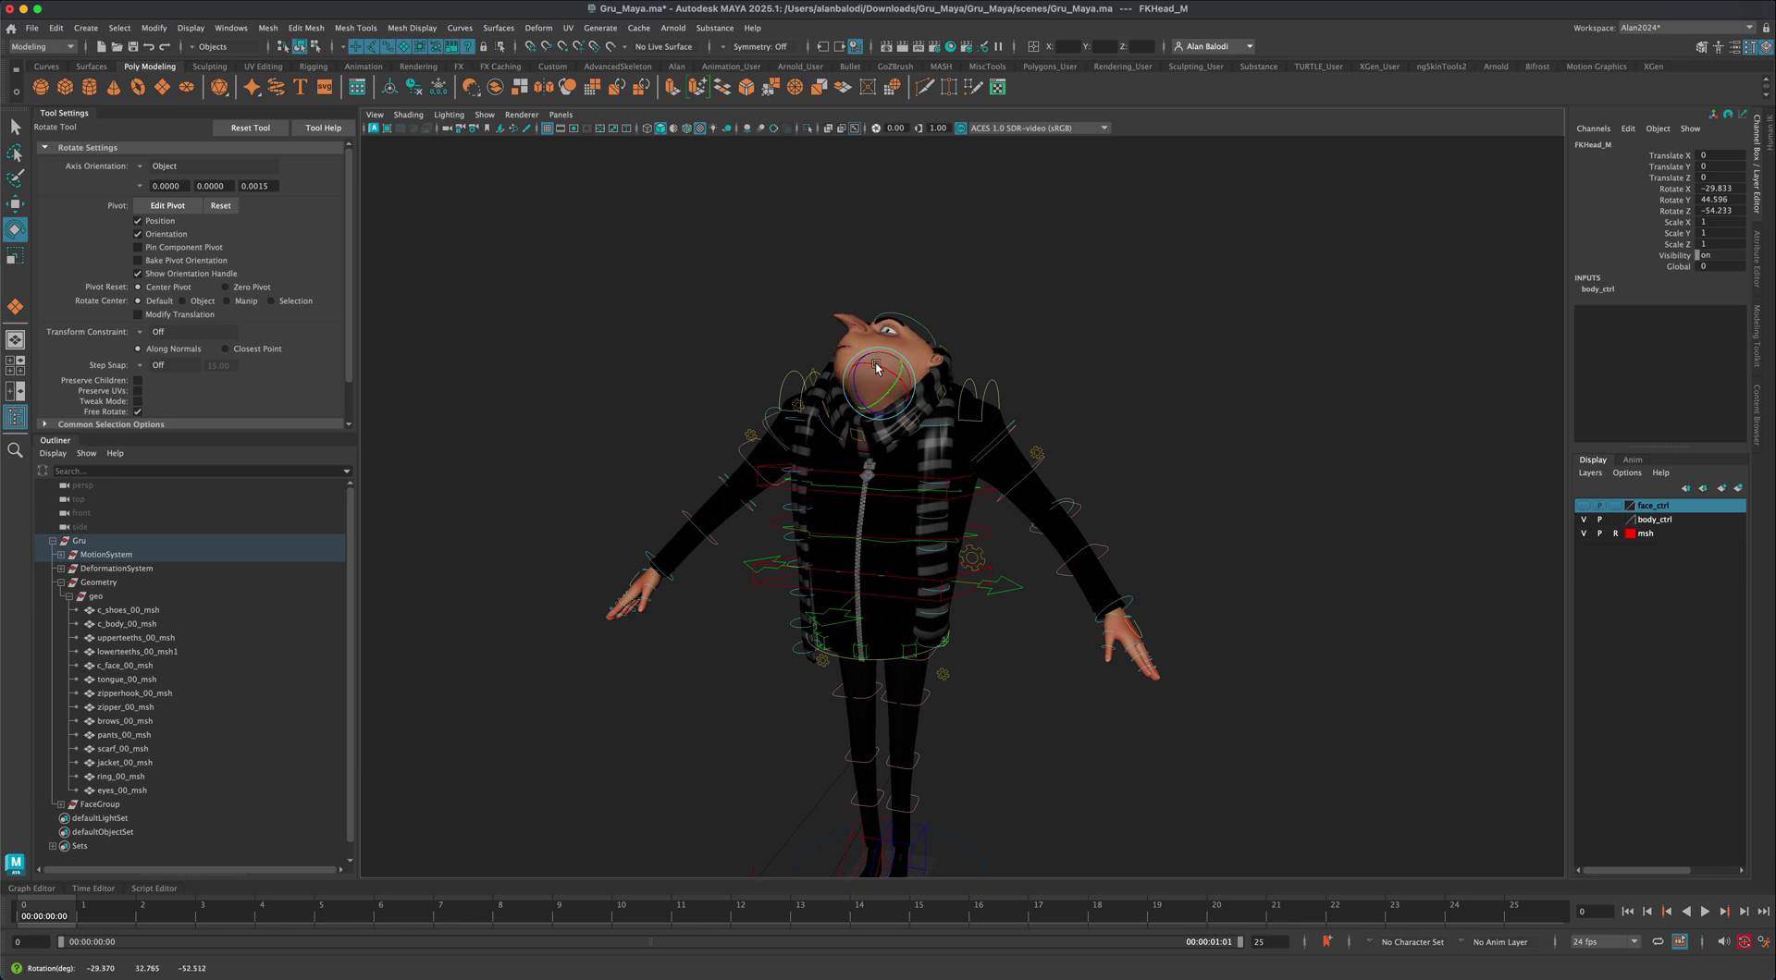
pyautogui.press('super+z')
pyautogui.press('alt+super+z')
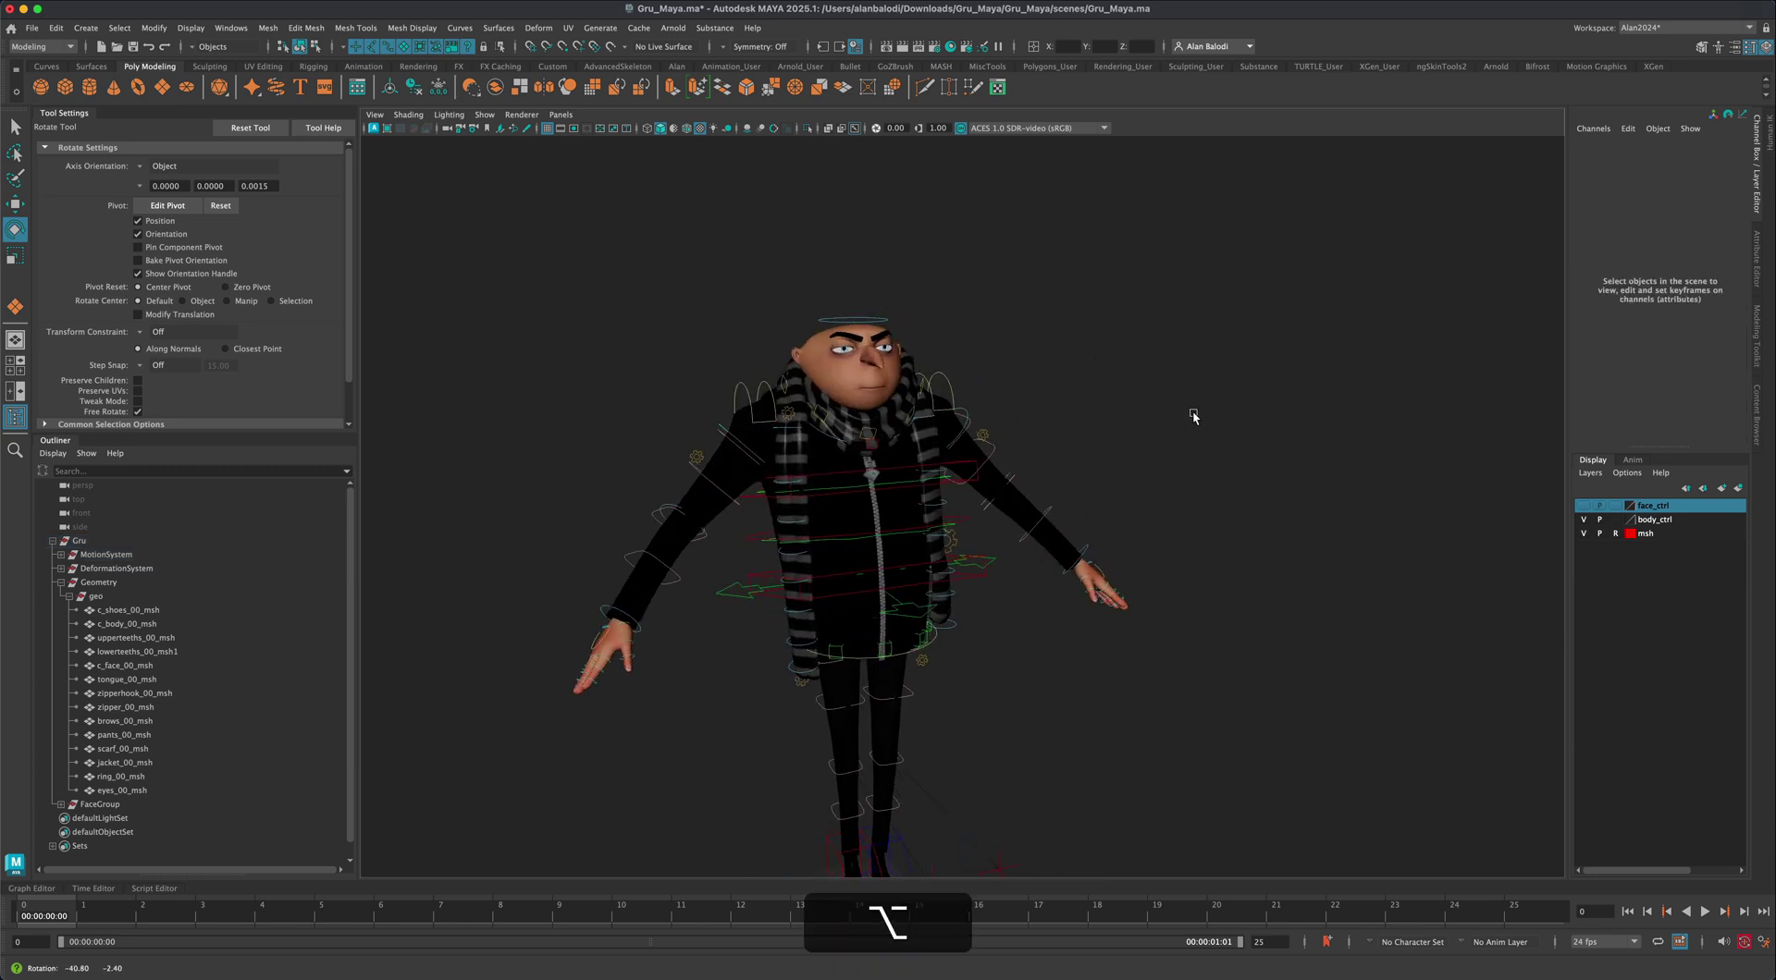
pyautogui.keyDown('alt'); pyautogui.moveTo(1193, 416); pyautogui.dragTo(898, 419); pyautogui.keyUp('alt')
pyautogui.click(832, 439)
pyautogui.press('super+z')
pyautogui.press('super+z')
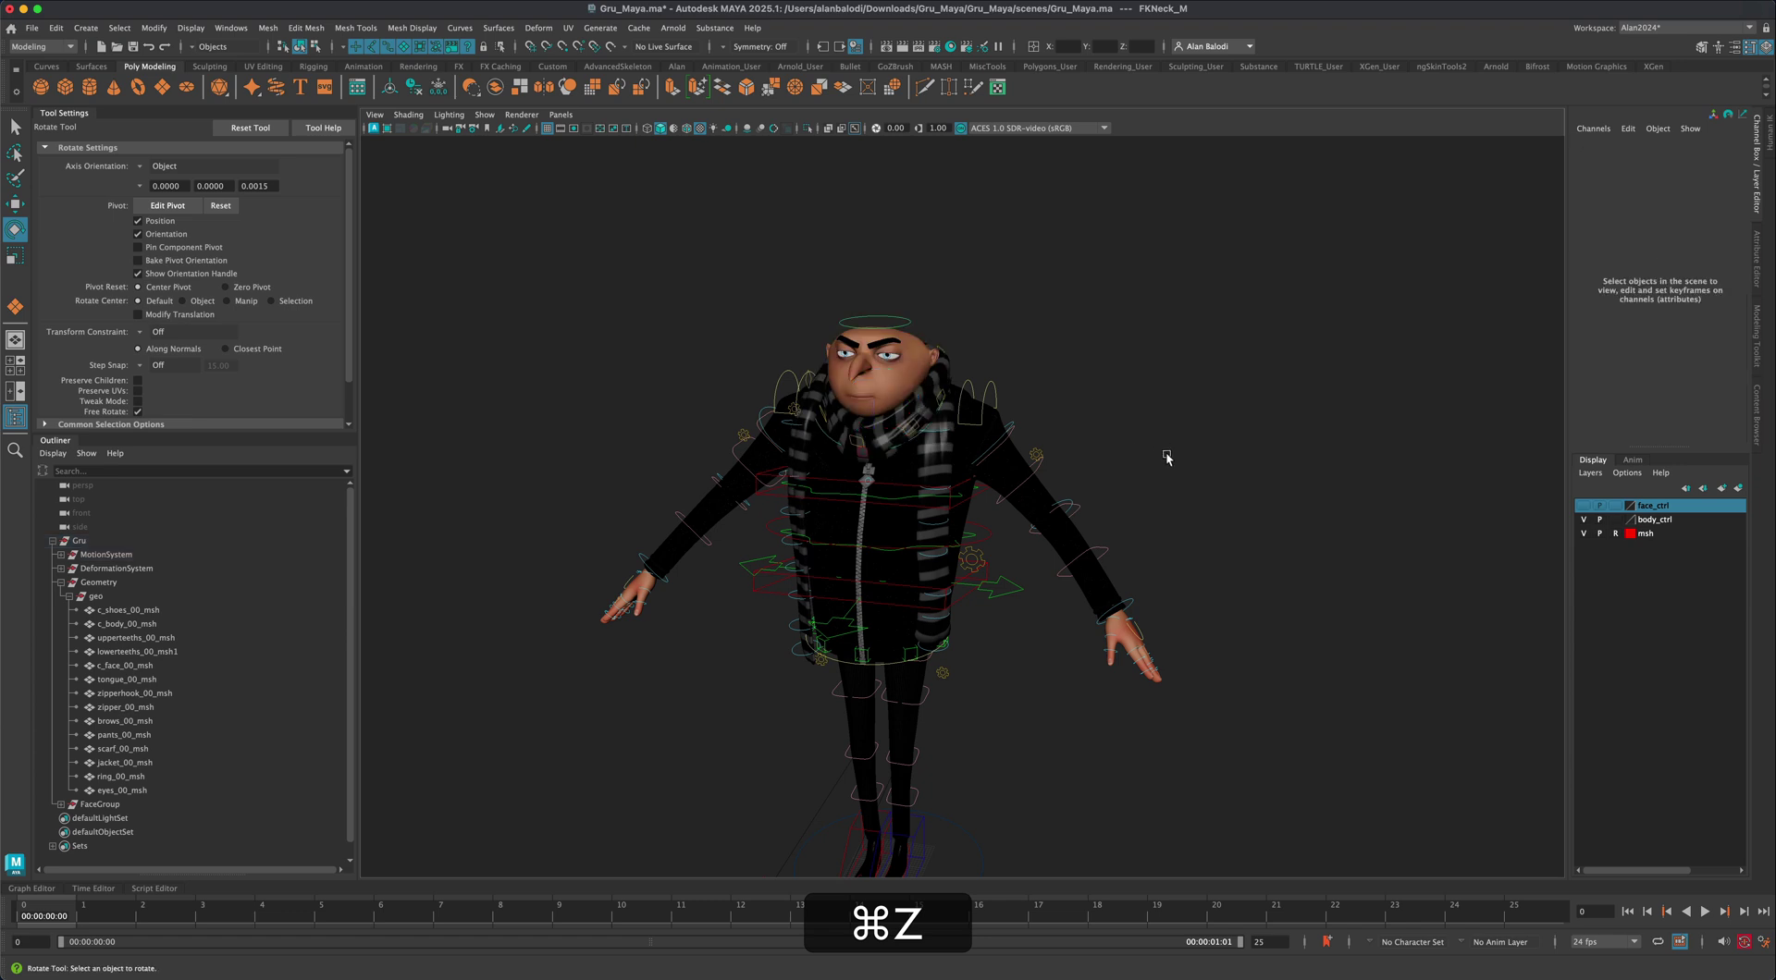
pyautogui.keyDown('alt'); pyautogui.moveTo(1158, 471); pyautogui.dragTo(1017, 453); pyautogui.keyUp('alt')
pyautogui.click(1017, 431)
pyautogui.press('super+z')
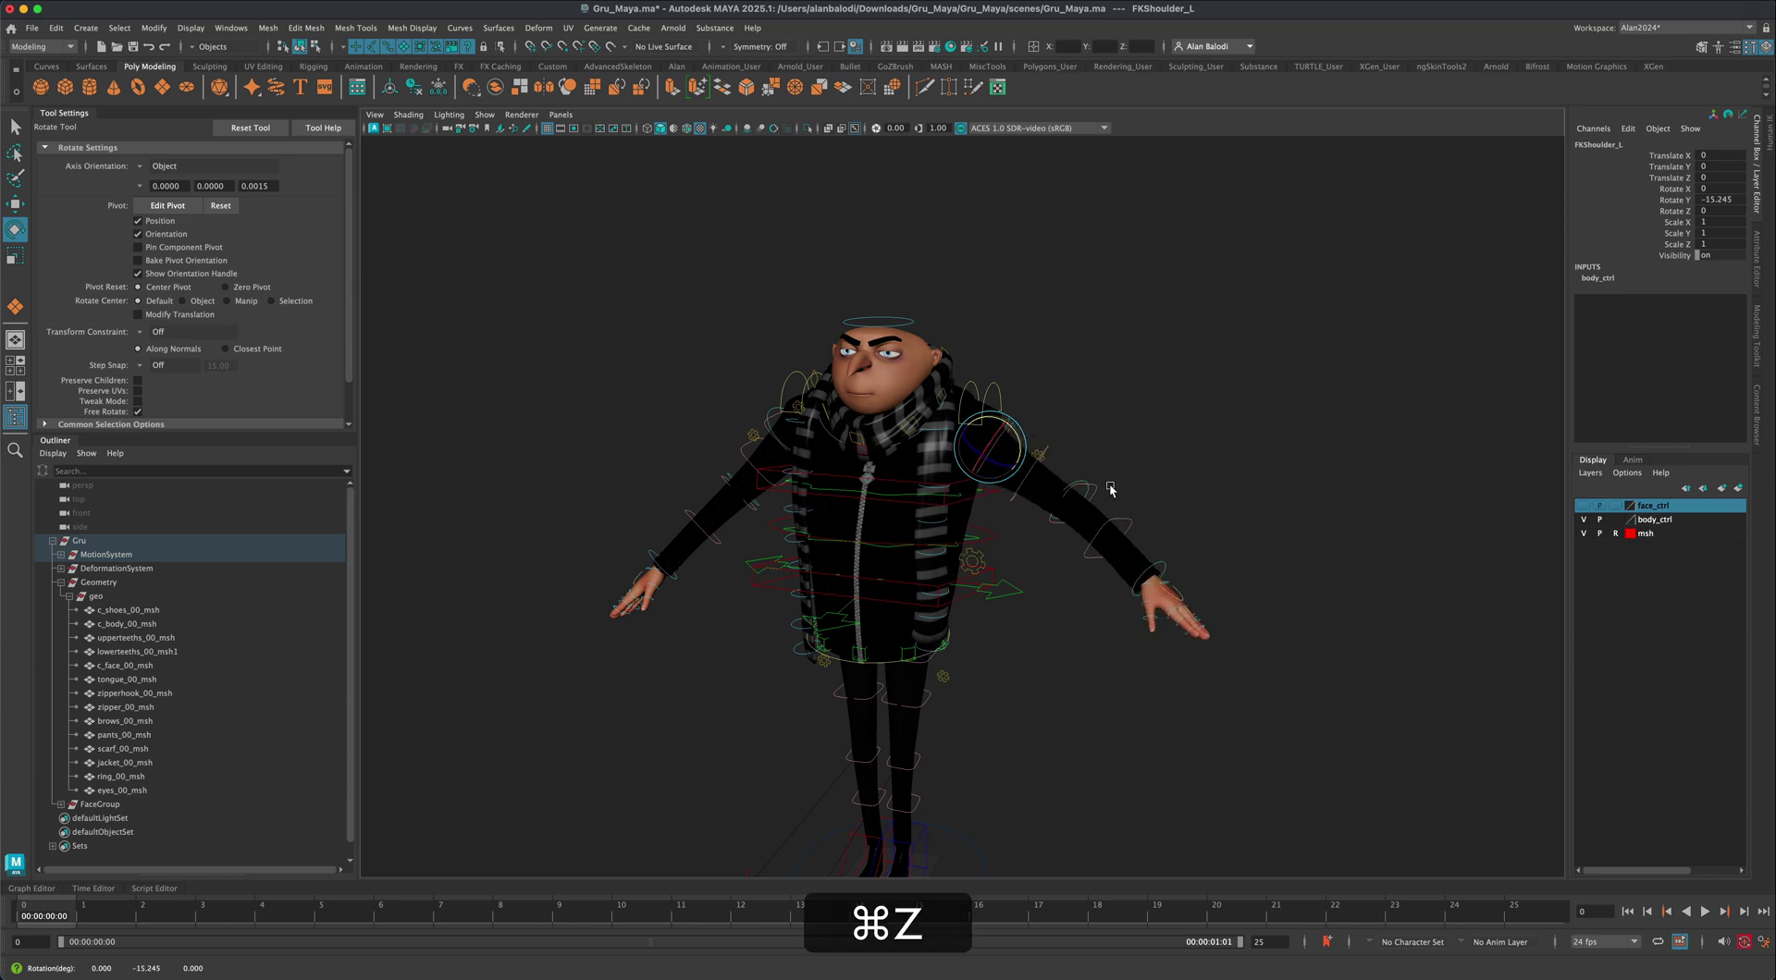
# Undo the previous shoulder rotation and briefly select the left FK/IK switch control
pyautogui.press('alt+super+z')
pyautogui.moveTo(1182, 477)
pyautogui.keyDown('alt'); pyautogui.mouseDown()
pyautogui.moveTo(1197, 484)
pyautogui.moveTo(1162, 452)
pyautogui.moveTo(1141, 489)
pyautogui.moveTo(1151, 467)
pyautogui.moveTo(1248, 456)
pyautogui.moveTo(1191, 460)
pyautogui.mouseUp(); pyautogui.keyUp('alt')
pyautogui.click(1034, 437)
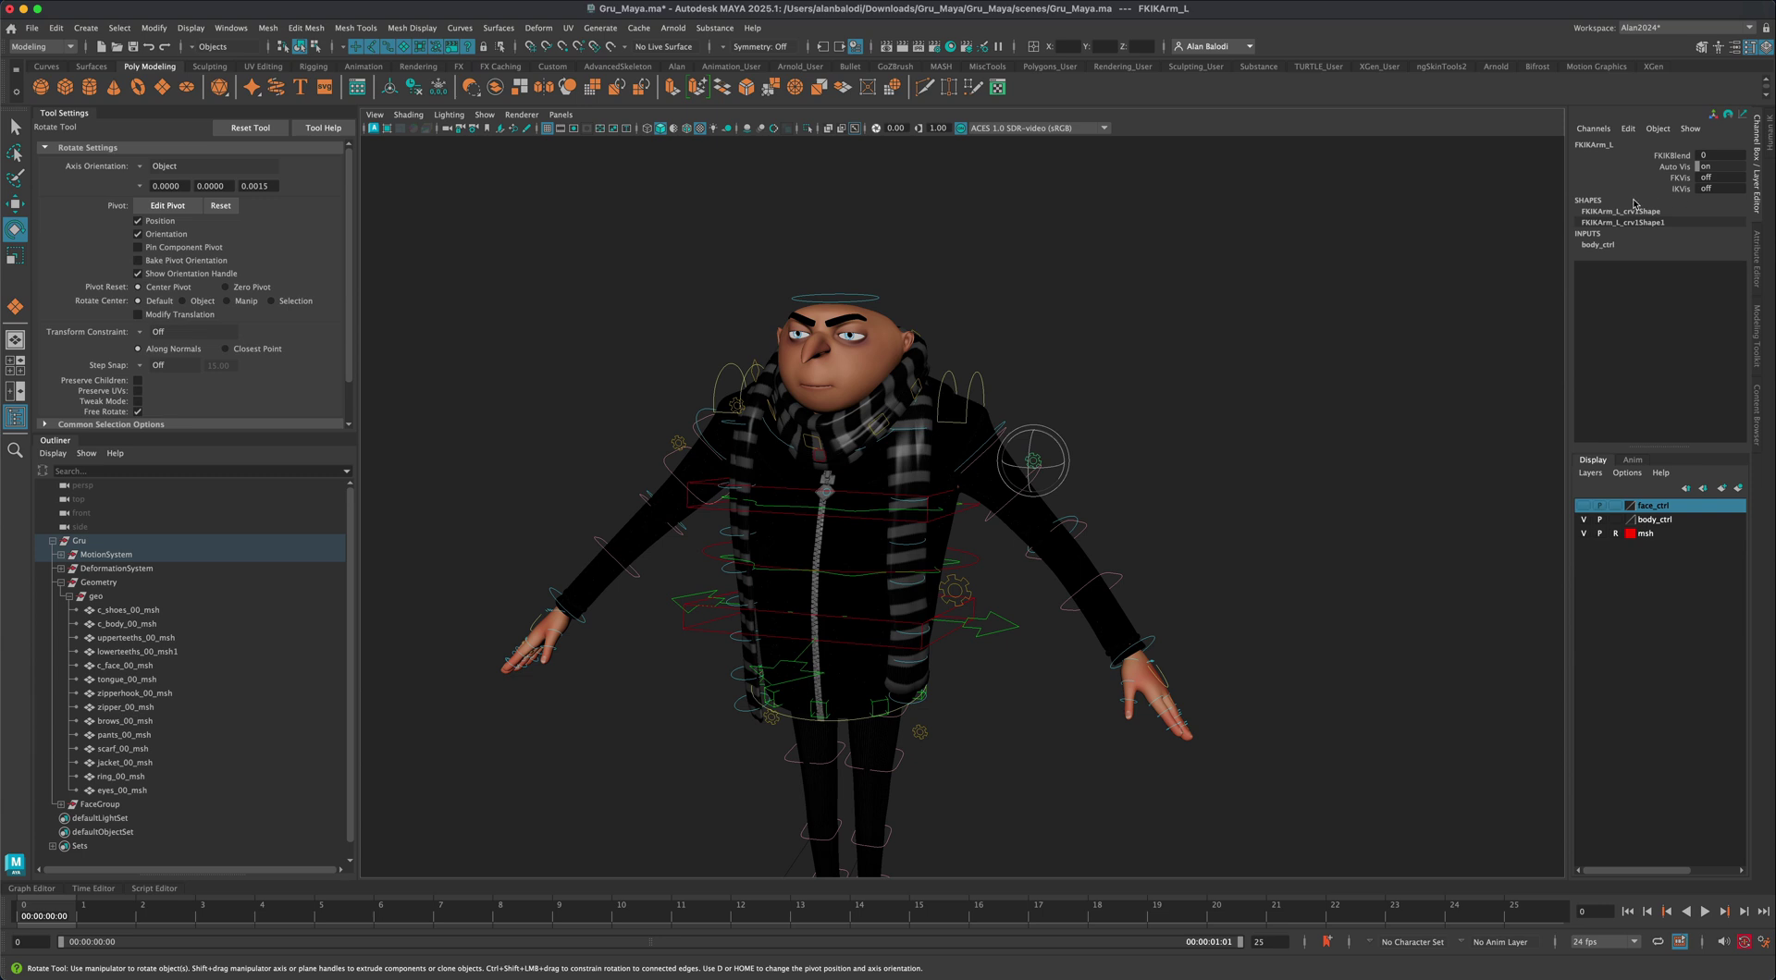
pyautogui.click(1157, 499)
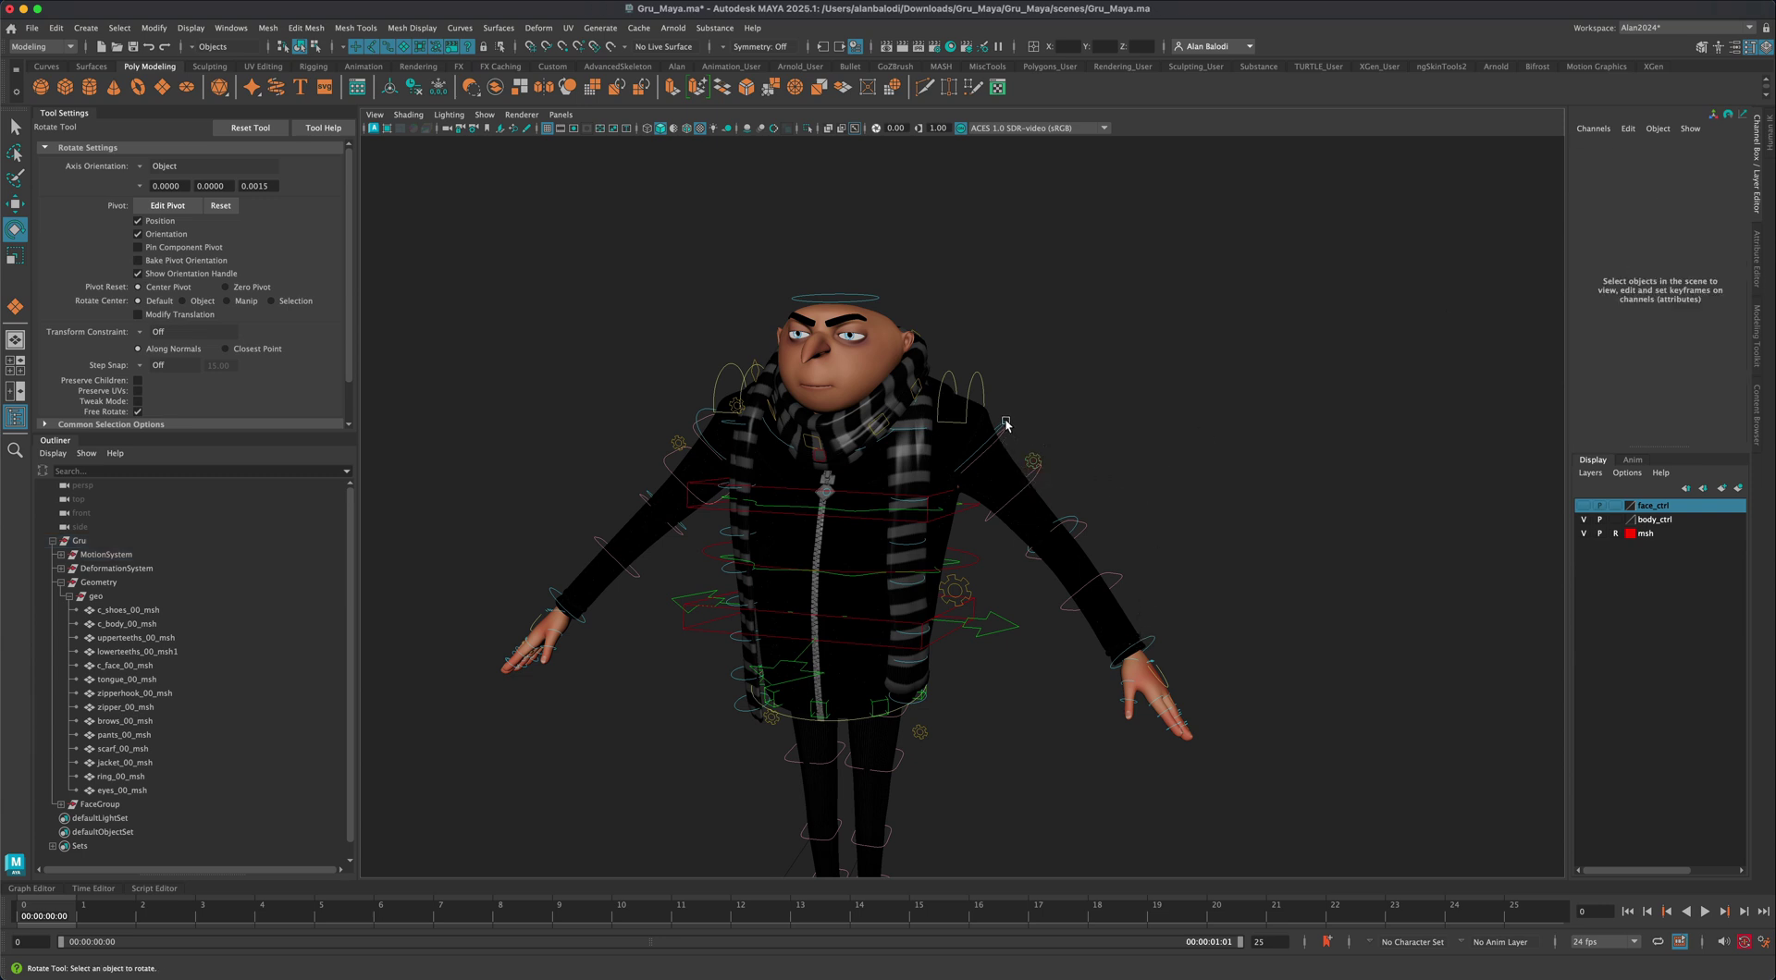
# Rotate FKShoulder_L slightly to lower the left arm, then select the FKIKArm_L control
pyautogui.click(1005, 424)
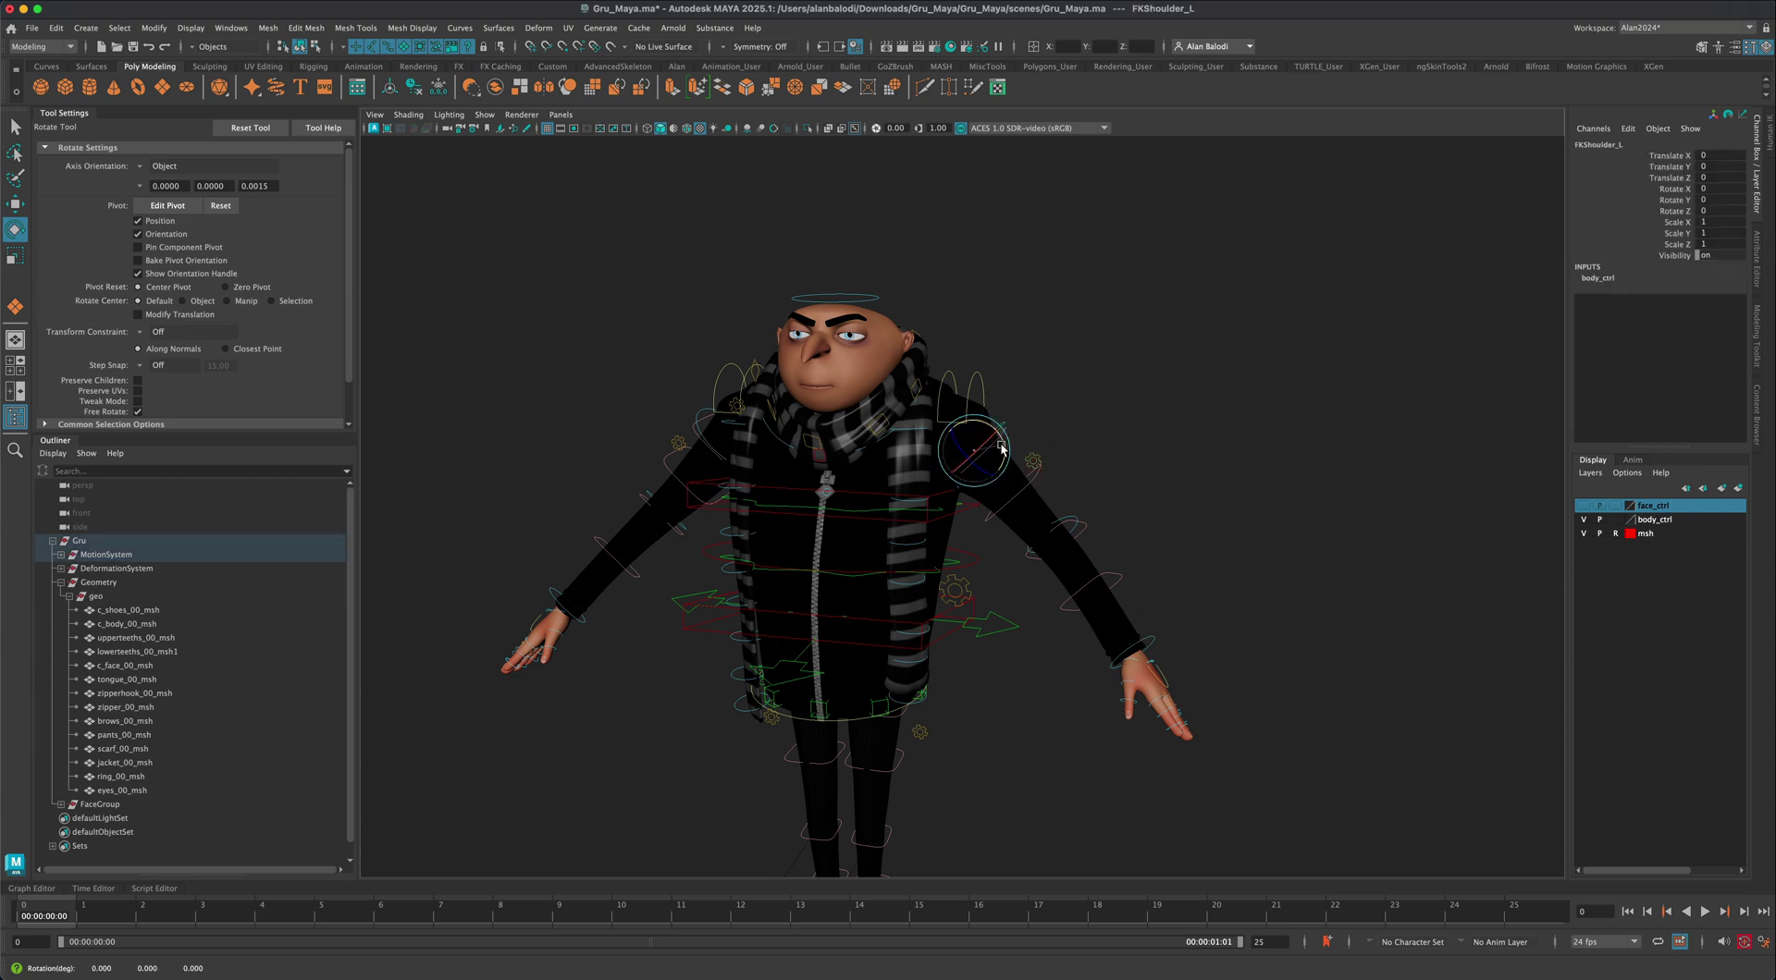
pyautogui.moveTo(999, 447)
pyautogui.mouseDown()
pyautogui.moveTo(1007, 461)
pyautogui.moveTo(1010, 443)
pyautogui.mouseUp()
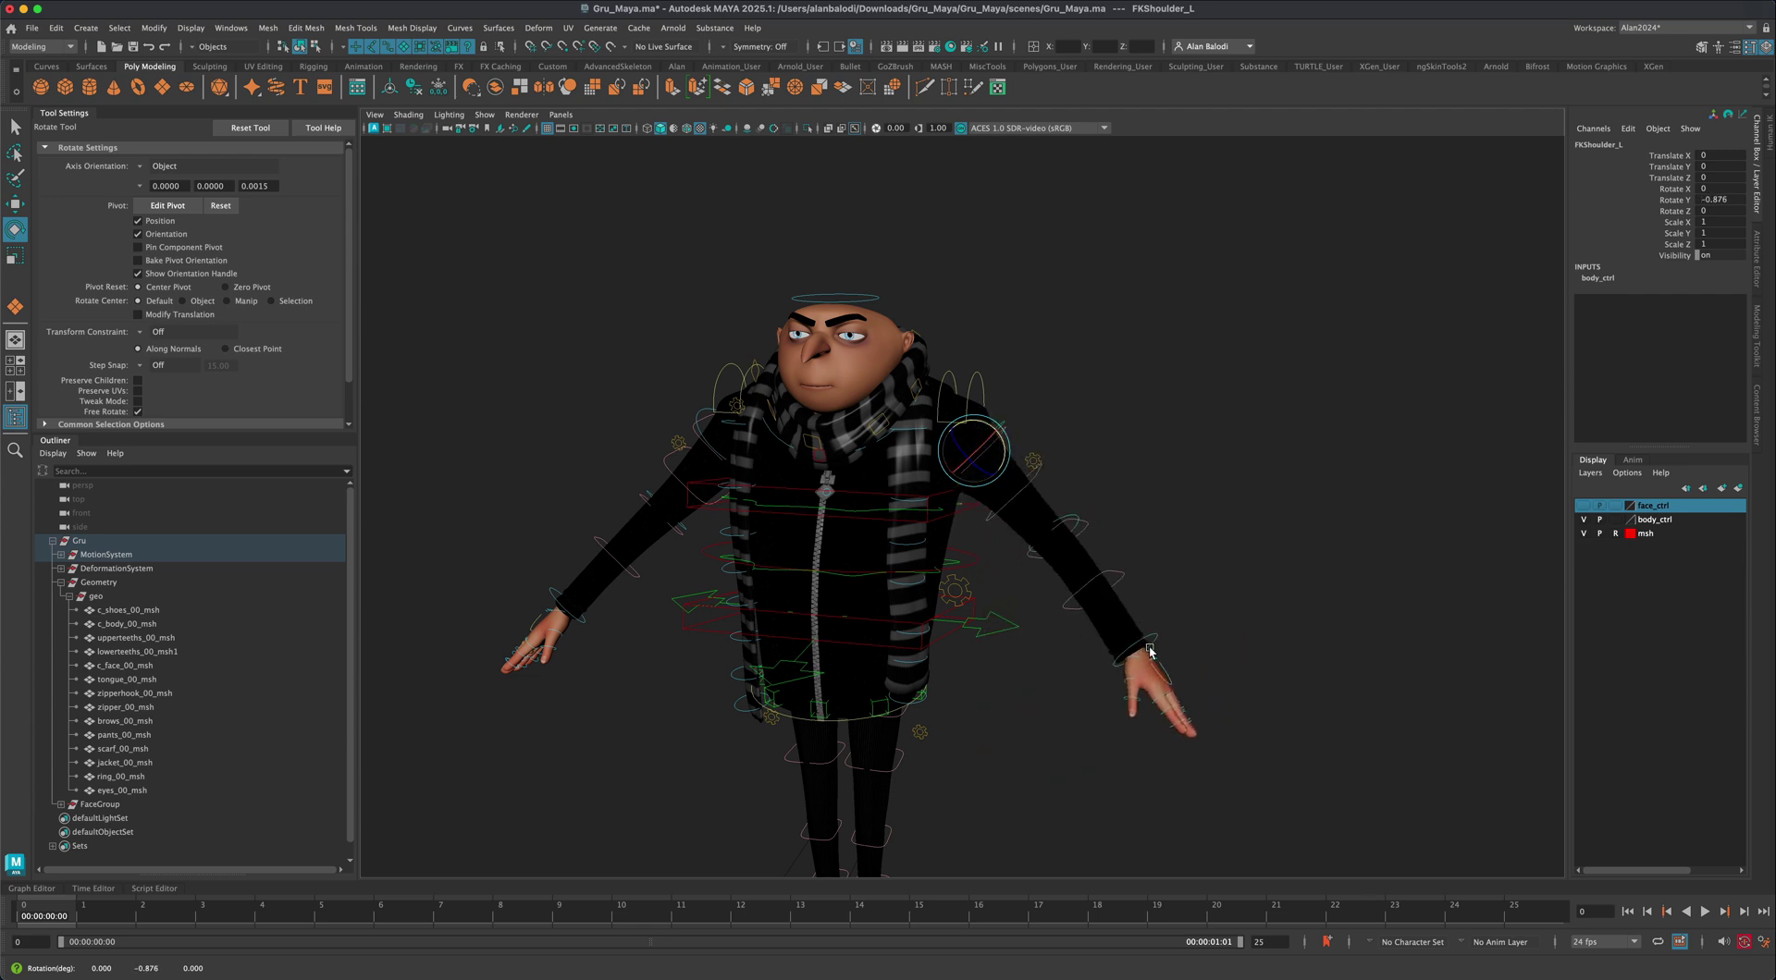
pyautogui.click(1191, 625)
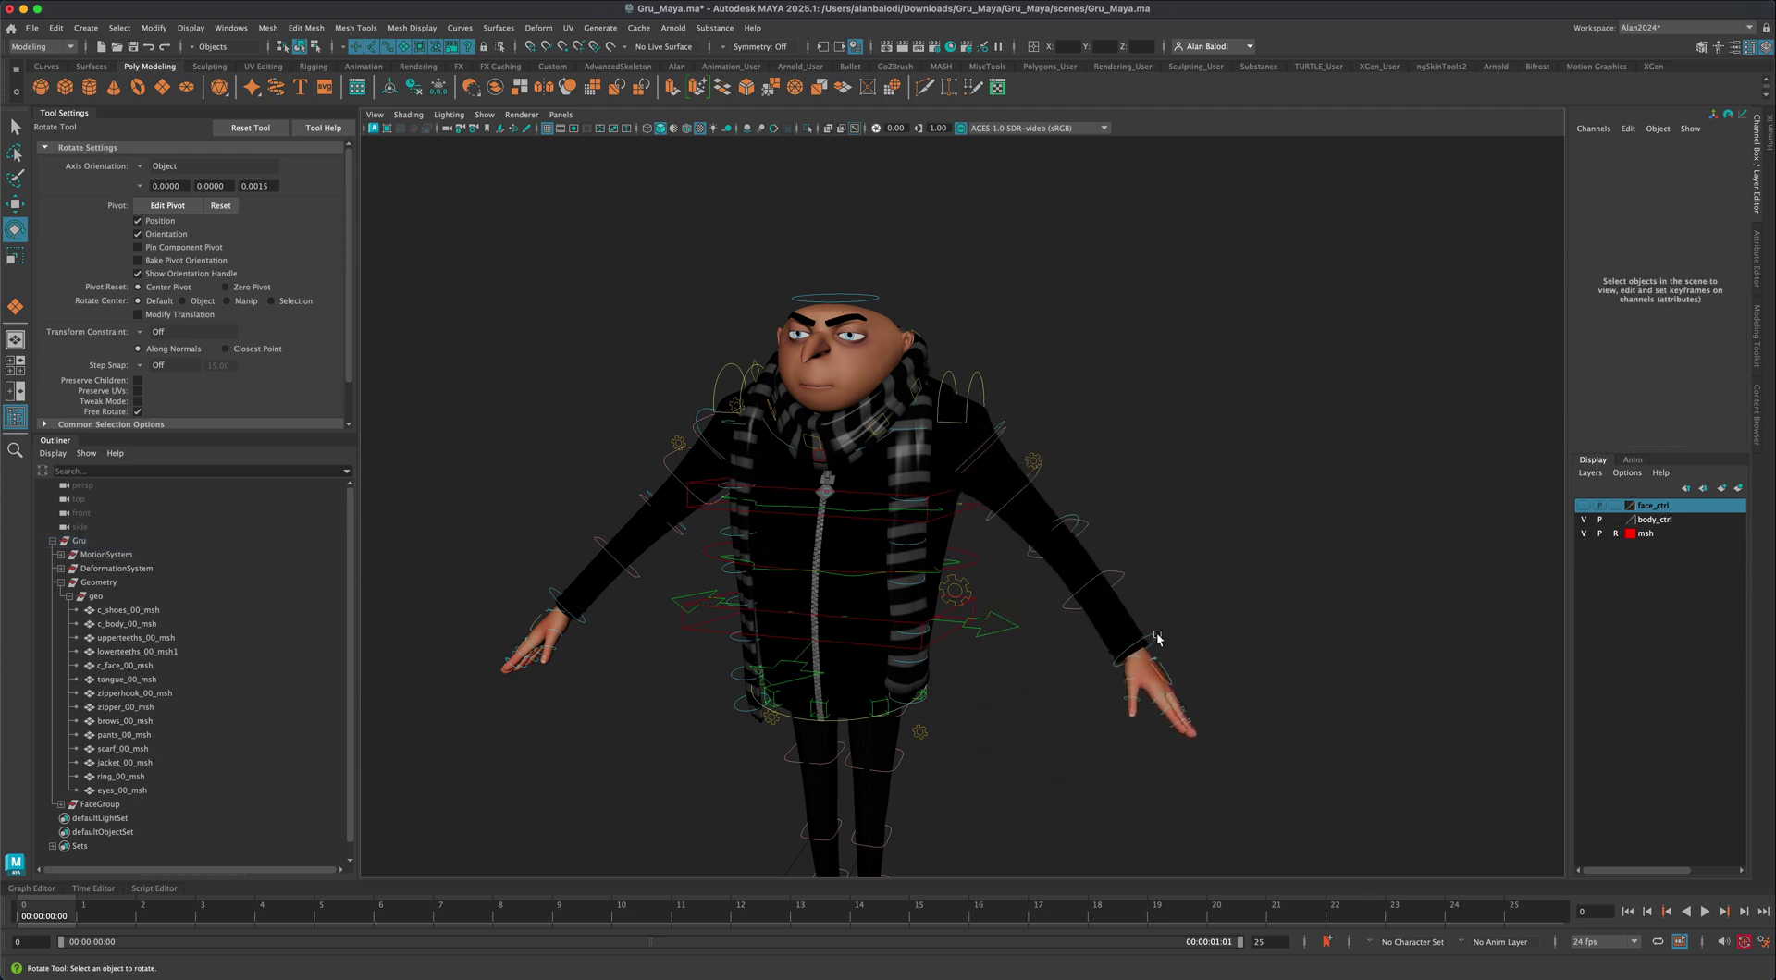
pyautogui.press('alt')
pyautogui.click(1033, 456)
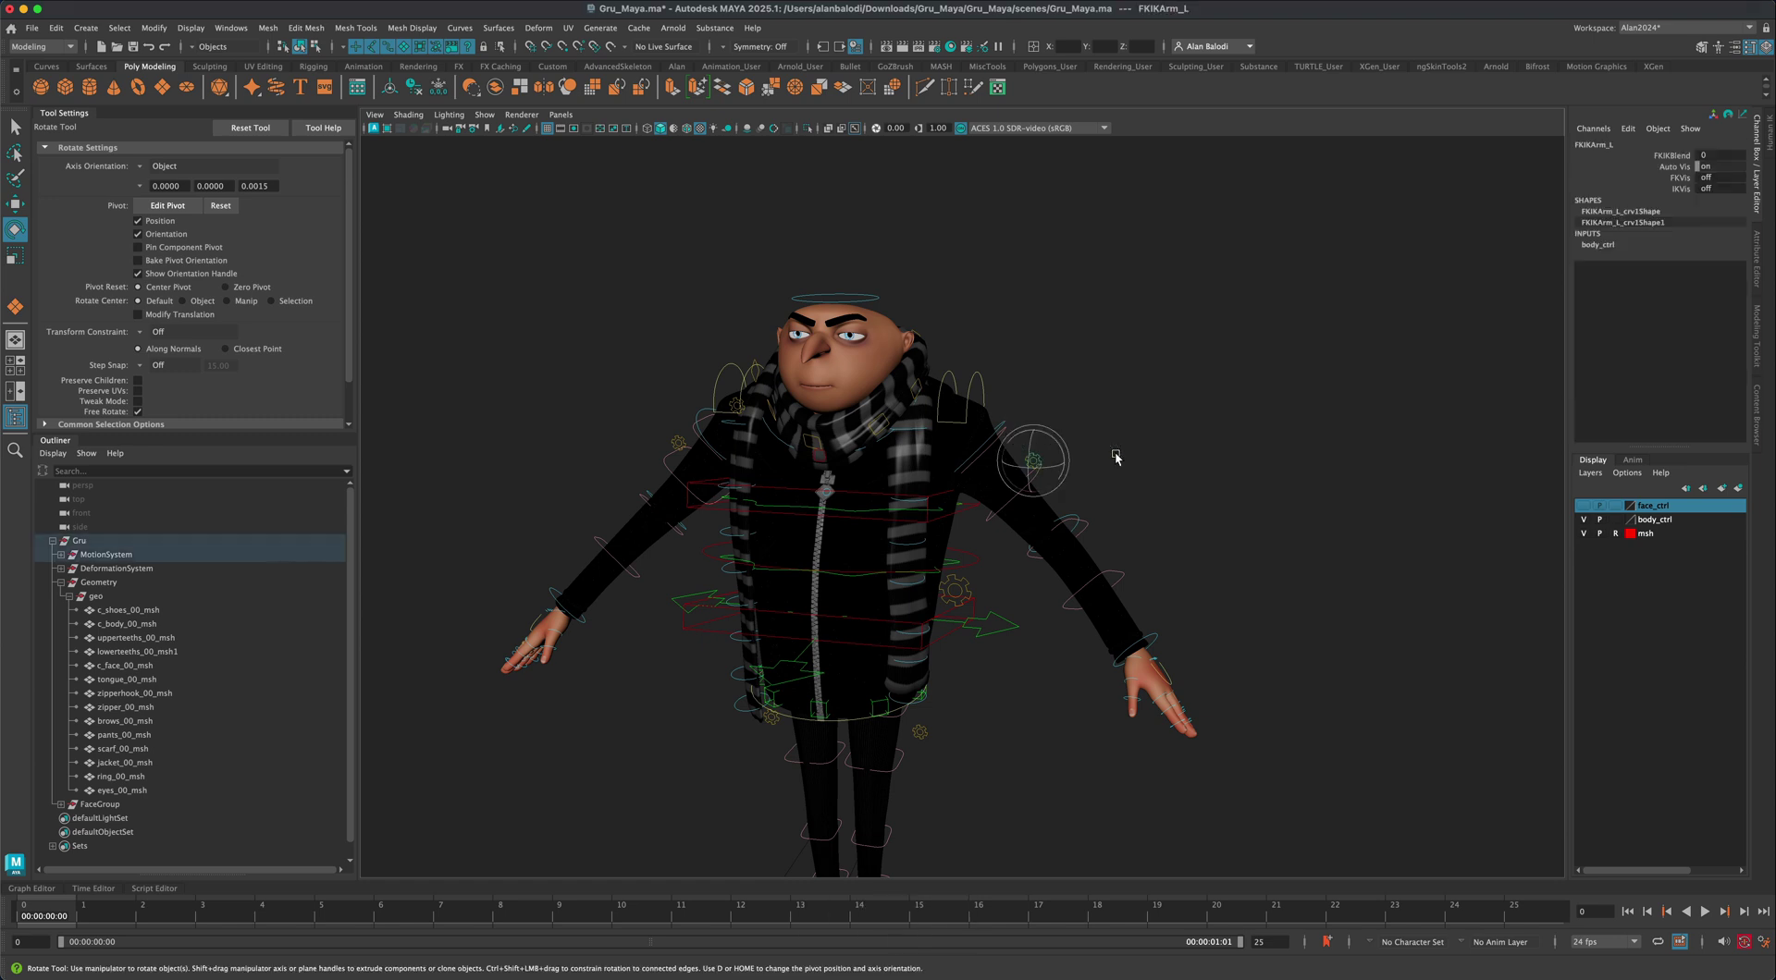
pyautogui.click(1676, 156)
pyautogui.moveTo(1329, 598); pyautogui.dragTo(1523, 576, button='middle')
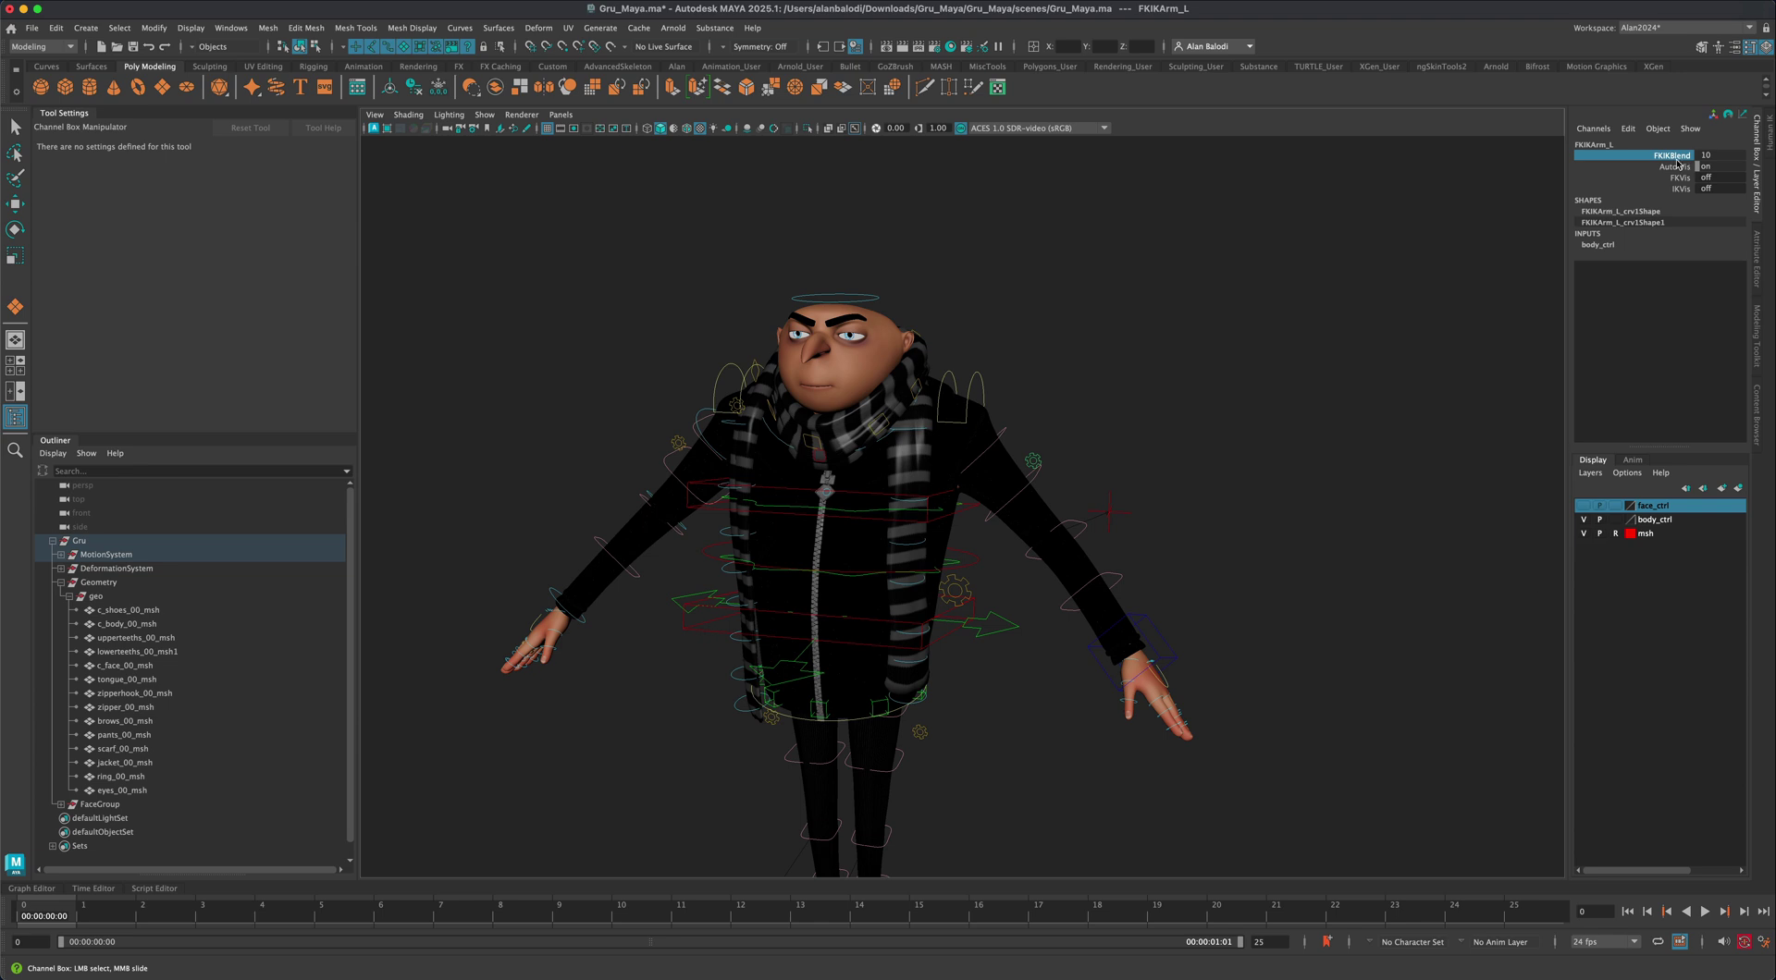
pyautogui.click(1152, 638)
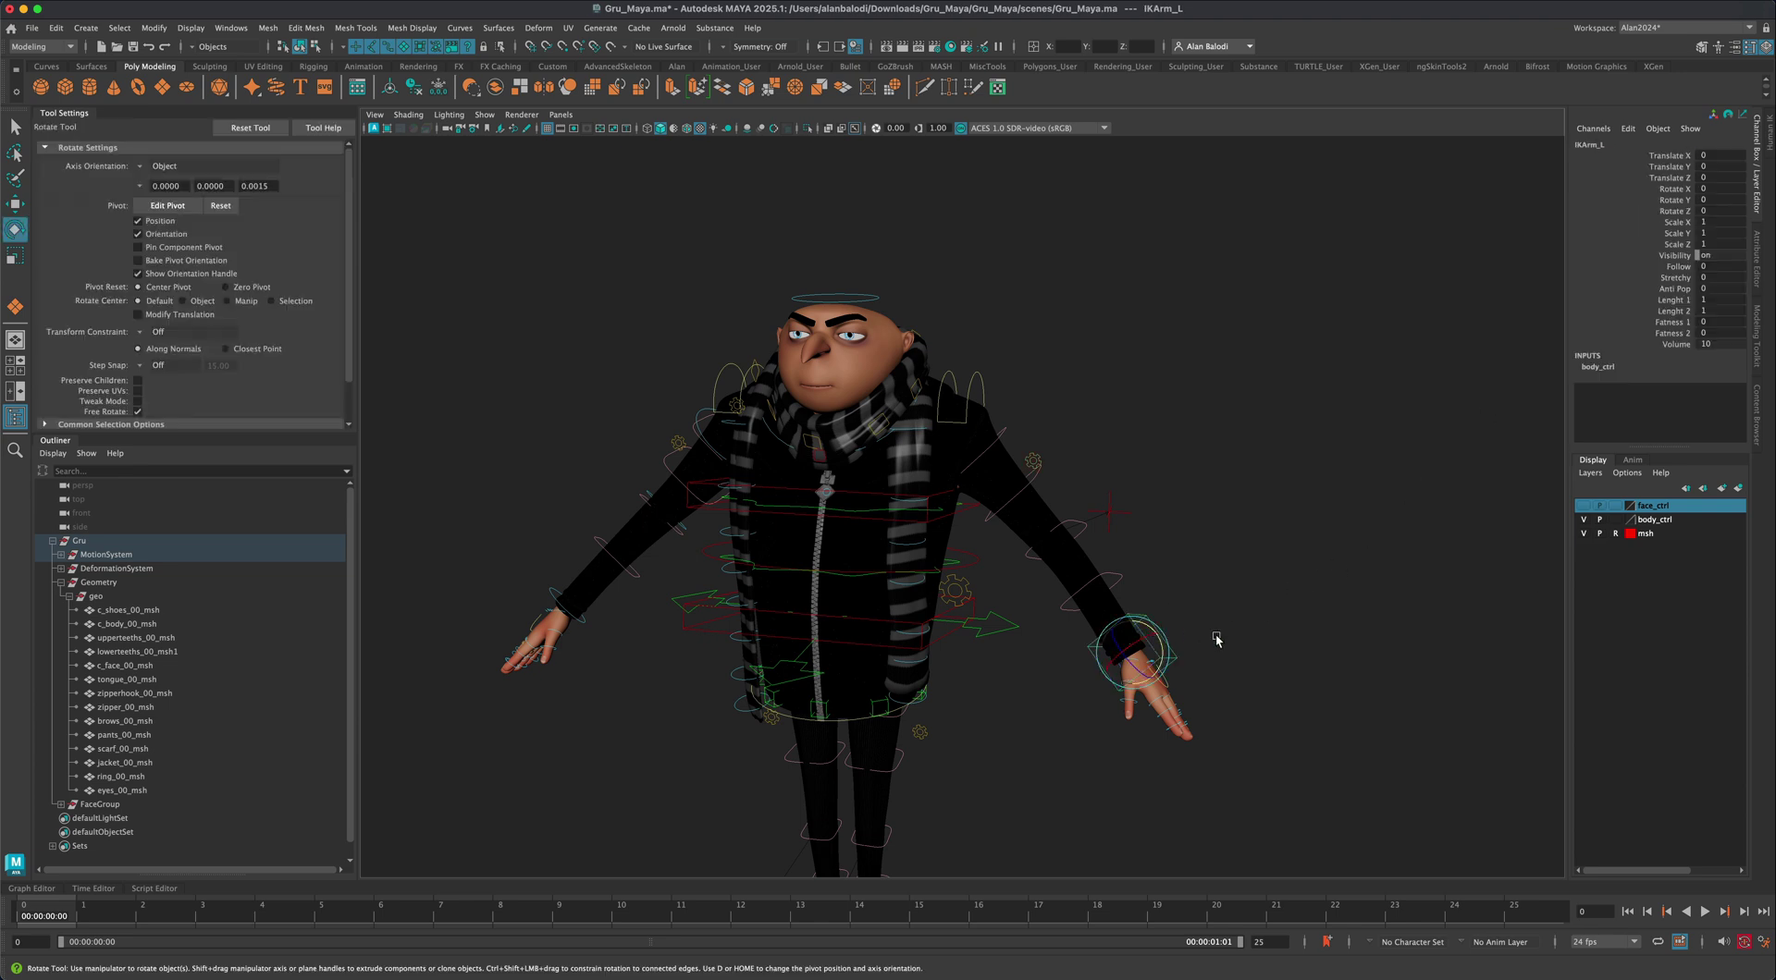
pyautogui.keyDown('alt'); pyautogui.moveTo(1212, 634); pyautogui.dragTo(1236, 642); pyautogui.keyUp('alt')
pyautogui.press('w')
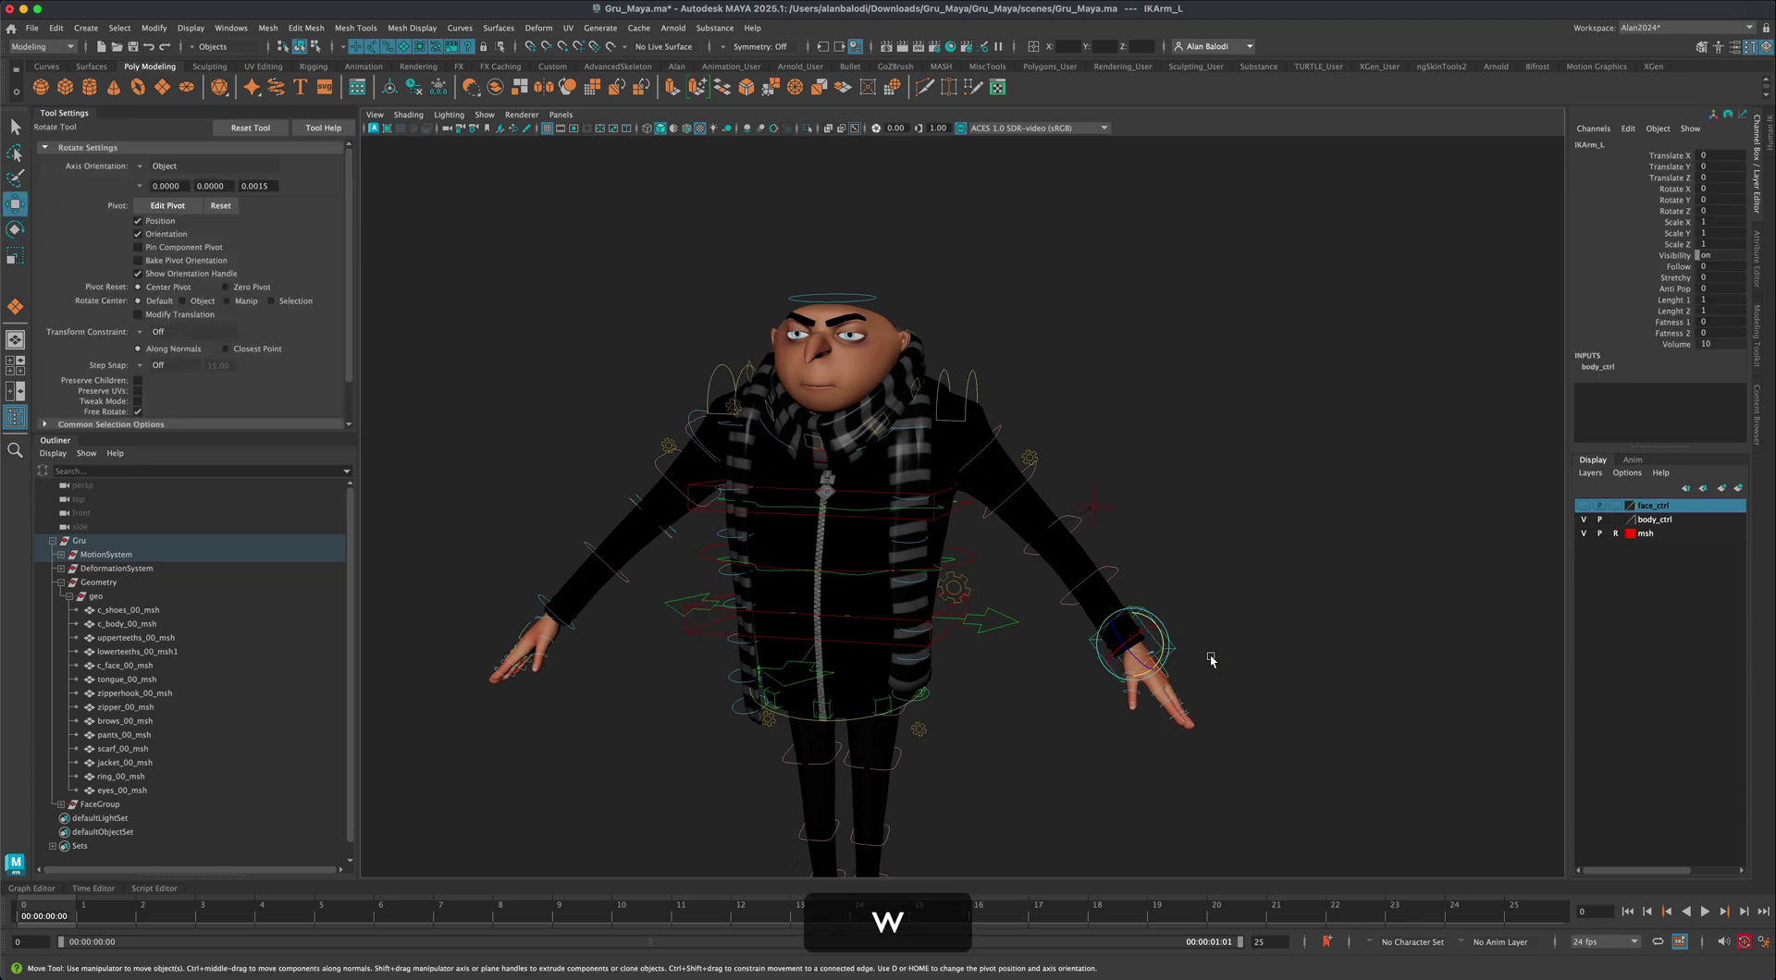
pyautogui.moveTo(1155, 612)
pyautogui.mouseDown()
pyautogui.moveTo(1157, 576)
pyautogui.moveTo(1122, 583)
pyautogui.moveTo(1153, 615)
pyautogui.moveTo(1121, 578)
pyautogui.moveTo(1140, 638)
pyautogui.mouseUp()
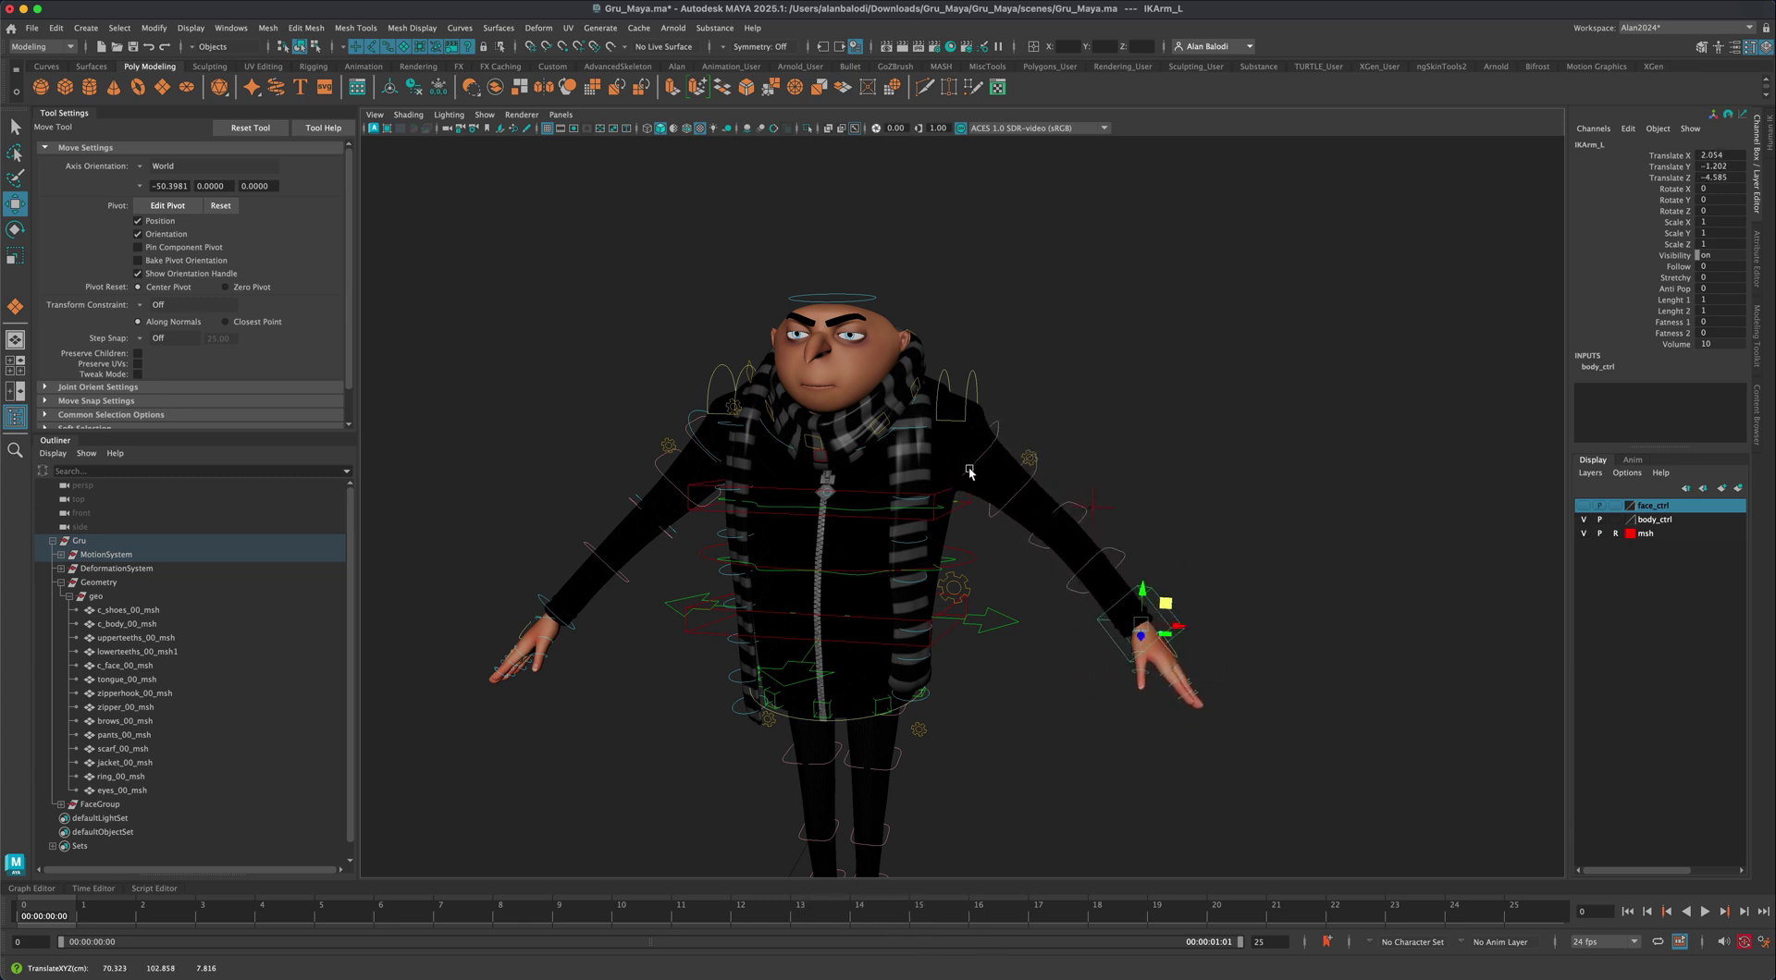
pyautogui.moveTo(1167, 601)
pyautogui.mouseDown()
pyautogui.moveTo(1124, 557)
pyautogui.moveTo(1158, 570)
pyautogui.mouseUp()
pyautogui.press('super+z')
pyautogui.keyDown('alt'); pyautogui.moveTo(1357, 518); pyautogui.dragTo(1515, 243); pyautogui.keyUp('alt')
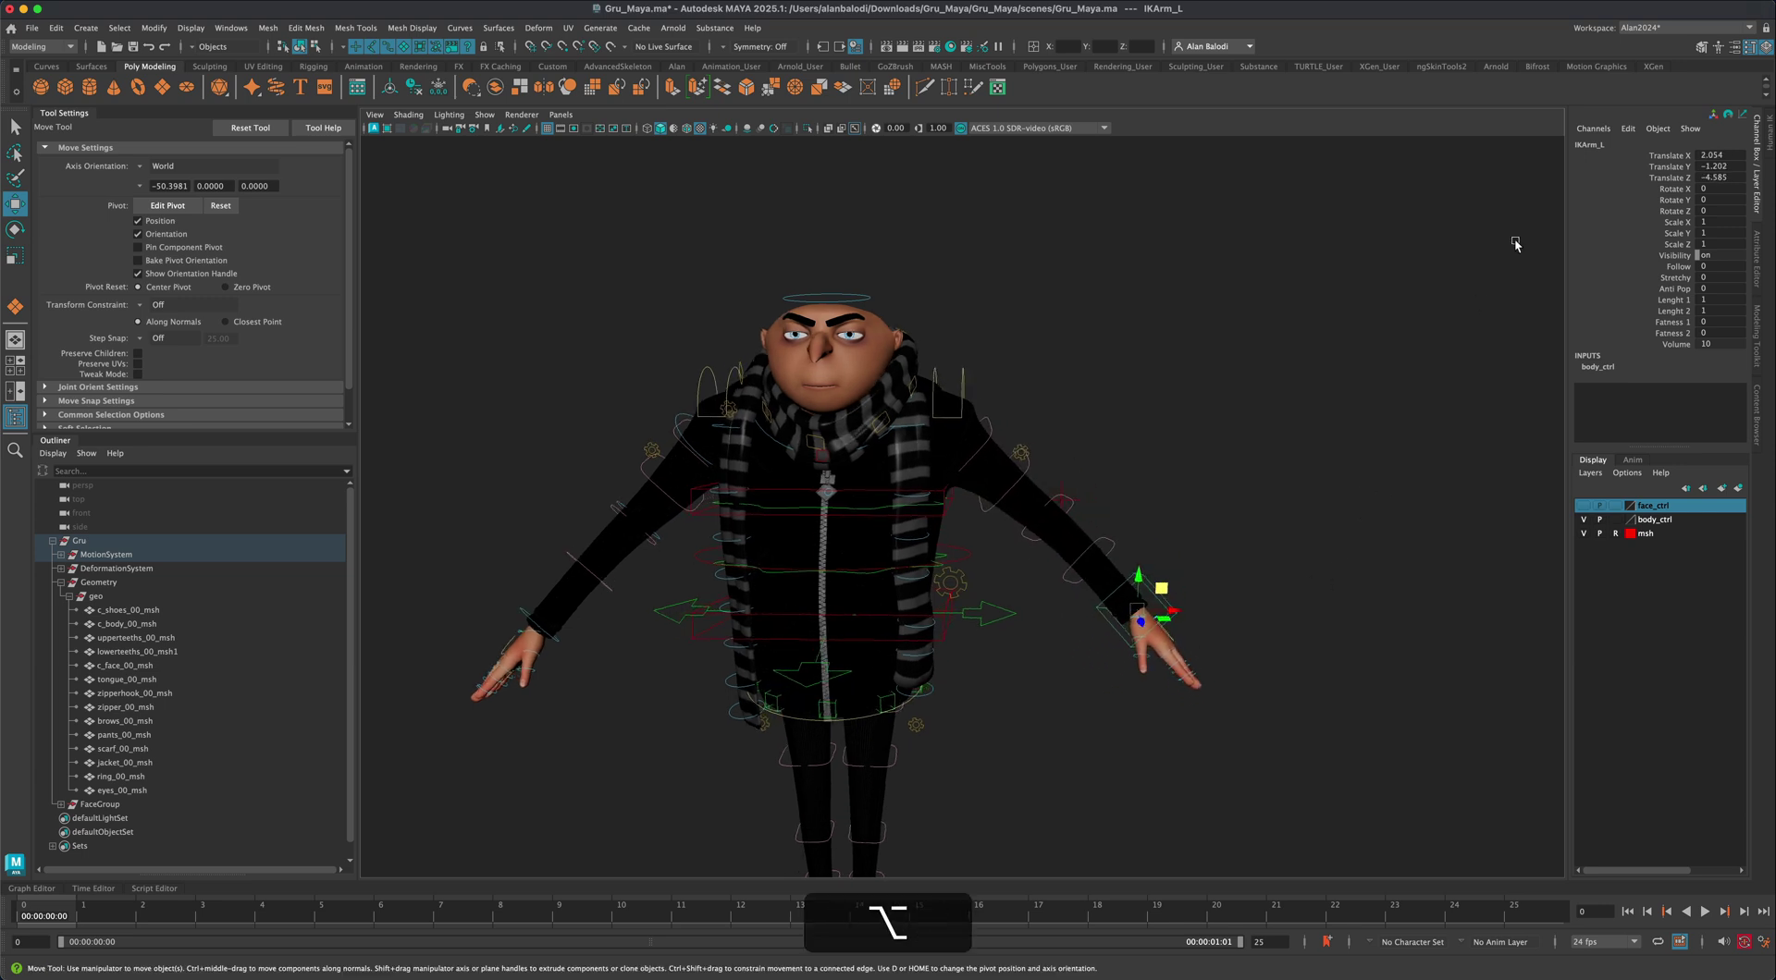
pyautogui.click(1027, 452)
pyautogui.click(1655, 156)
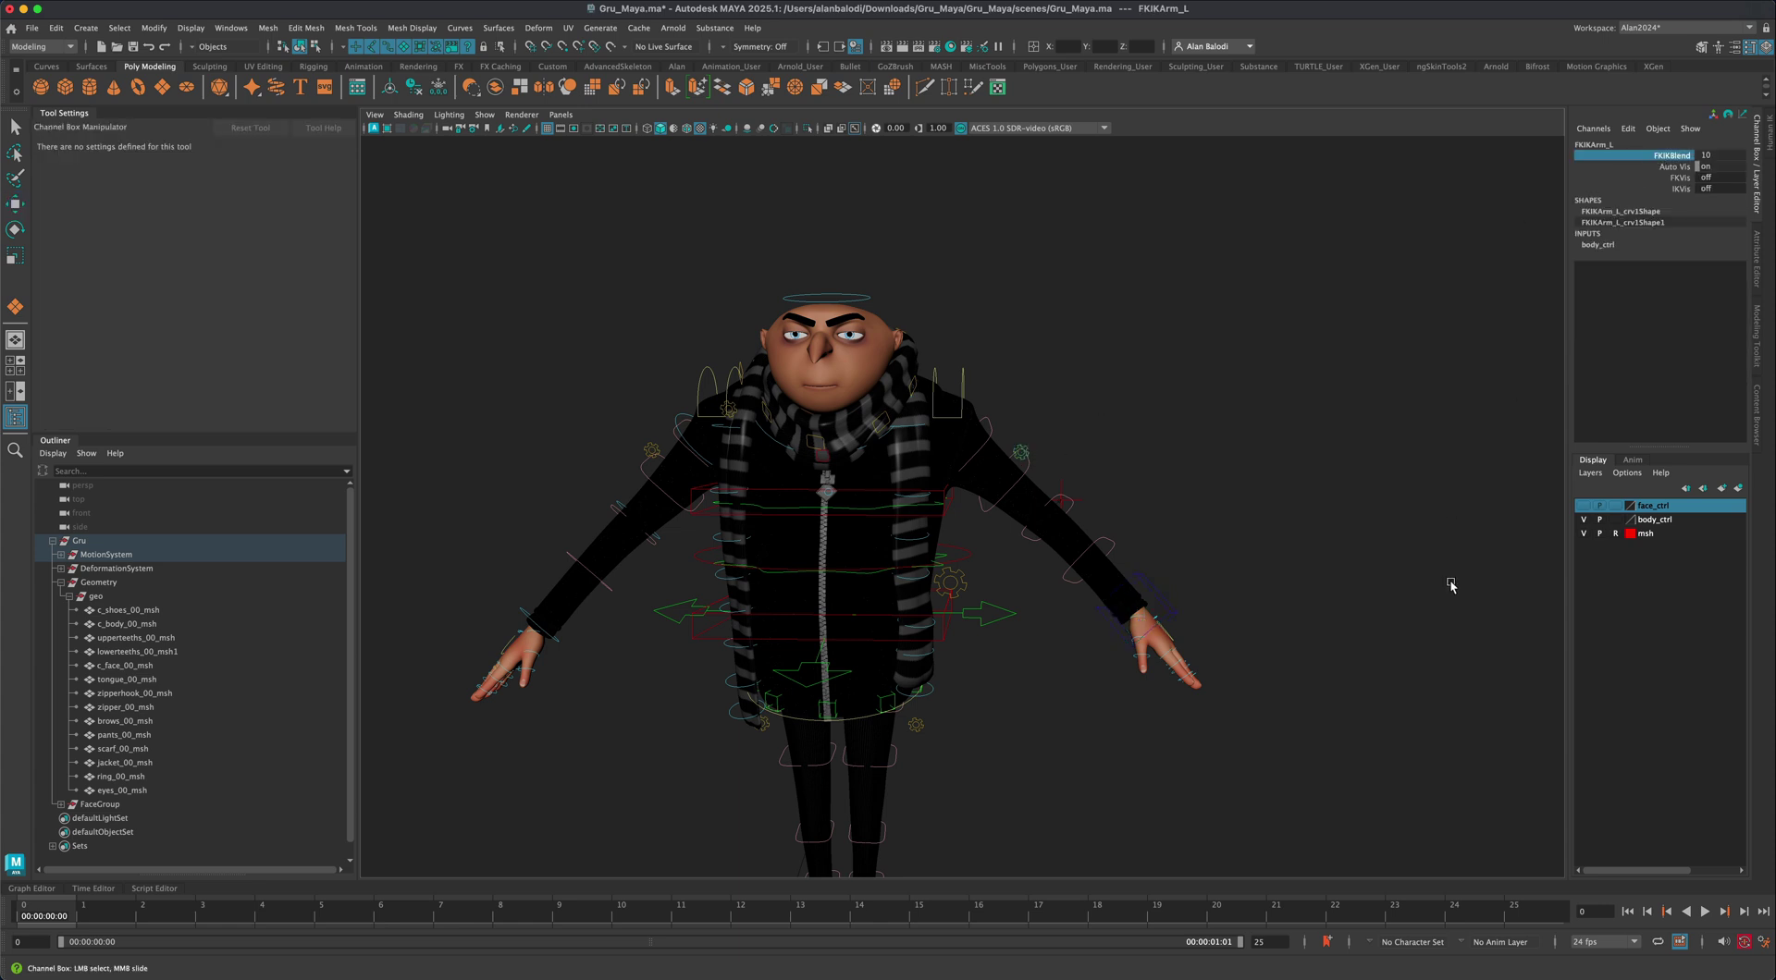
pyautogui.moveTo(1450, 585); pyautogui.dragTo(1264, 567, button='middle')
pyautogui.keyDown('alt'); pyautogui.moveTo(1264, 567); pyautogui.dragTo(1225, 643); pyautogui.keyUp('alt')
pyautogui.scroll(5, 1277, 686)
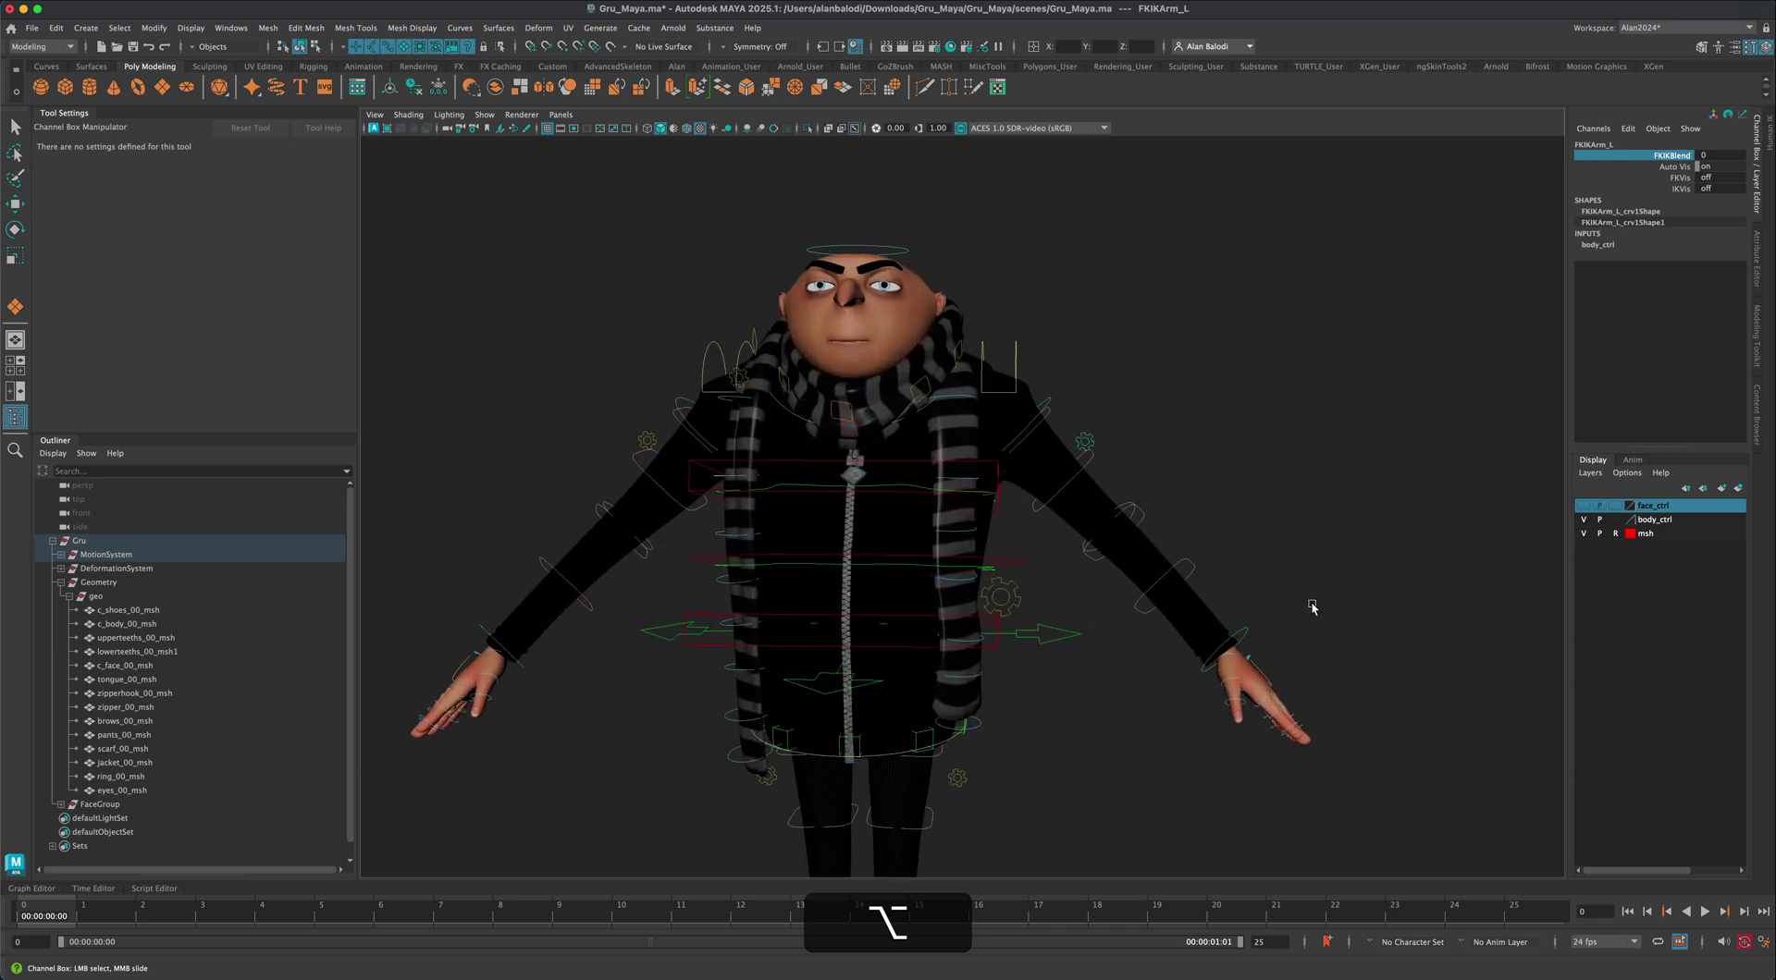
pyautogui.keyDown('alt'); pyautogui.moveTo(1312, 607); pyautogui.dragTo(1532, 523); pyautogui.keyUp('alt')
pyautogui.click(1582, 506)
pyautogui.keyDown('alt'); pyautogui.scroll(6, 1372, 592); pyautogui.keyUp('alt')
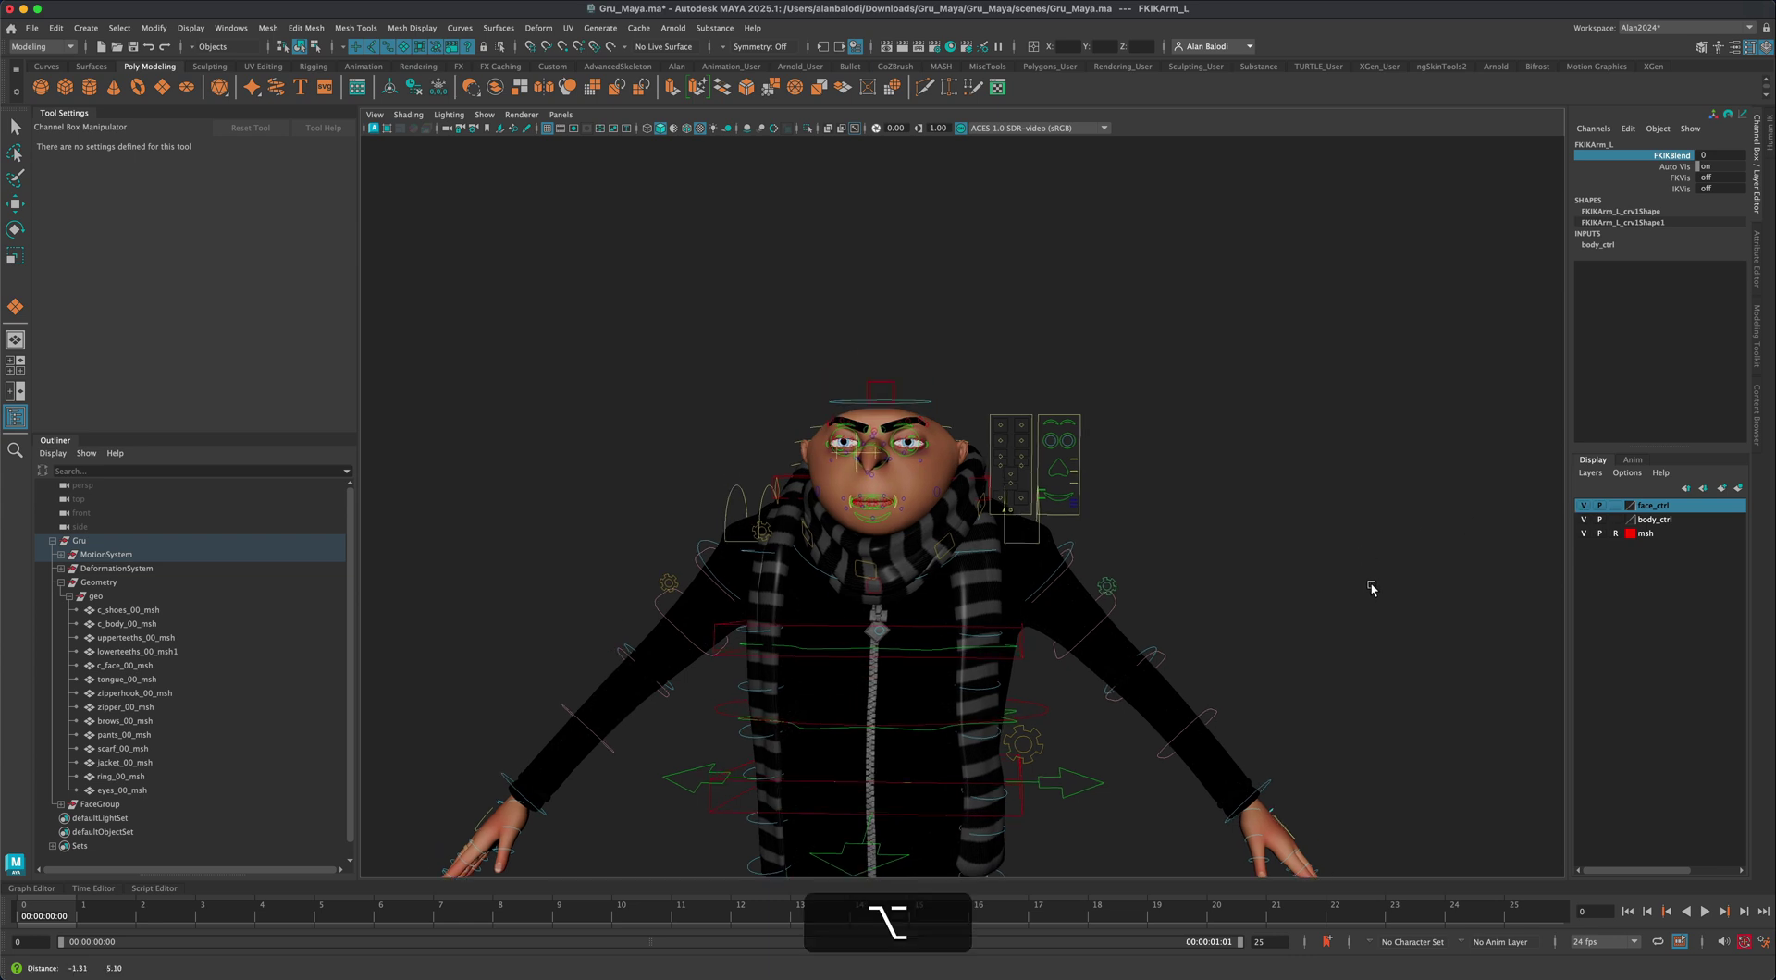
pyautogui.keyDown('alt'); pyautogui.scroll(4, 1332, 633); pyautogui.keyUp('alt')
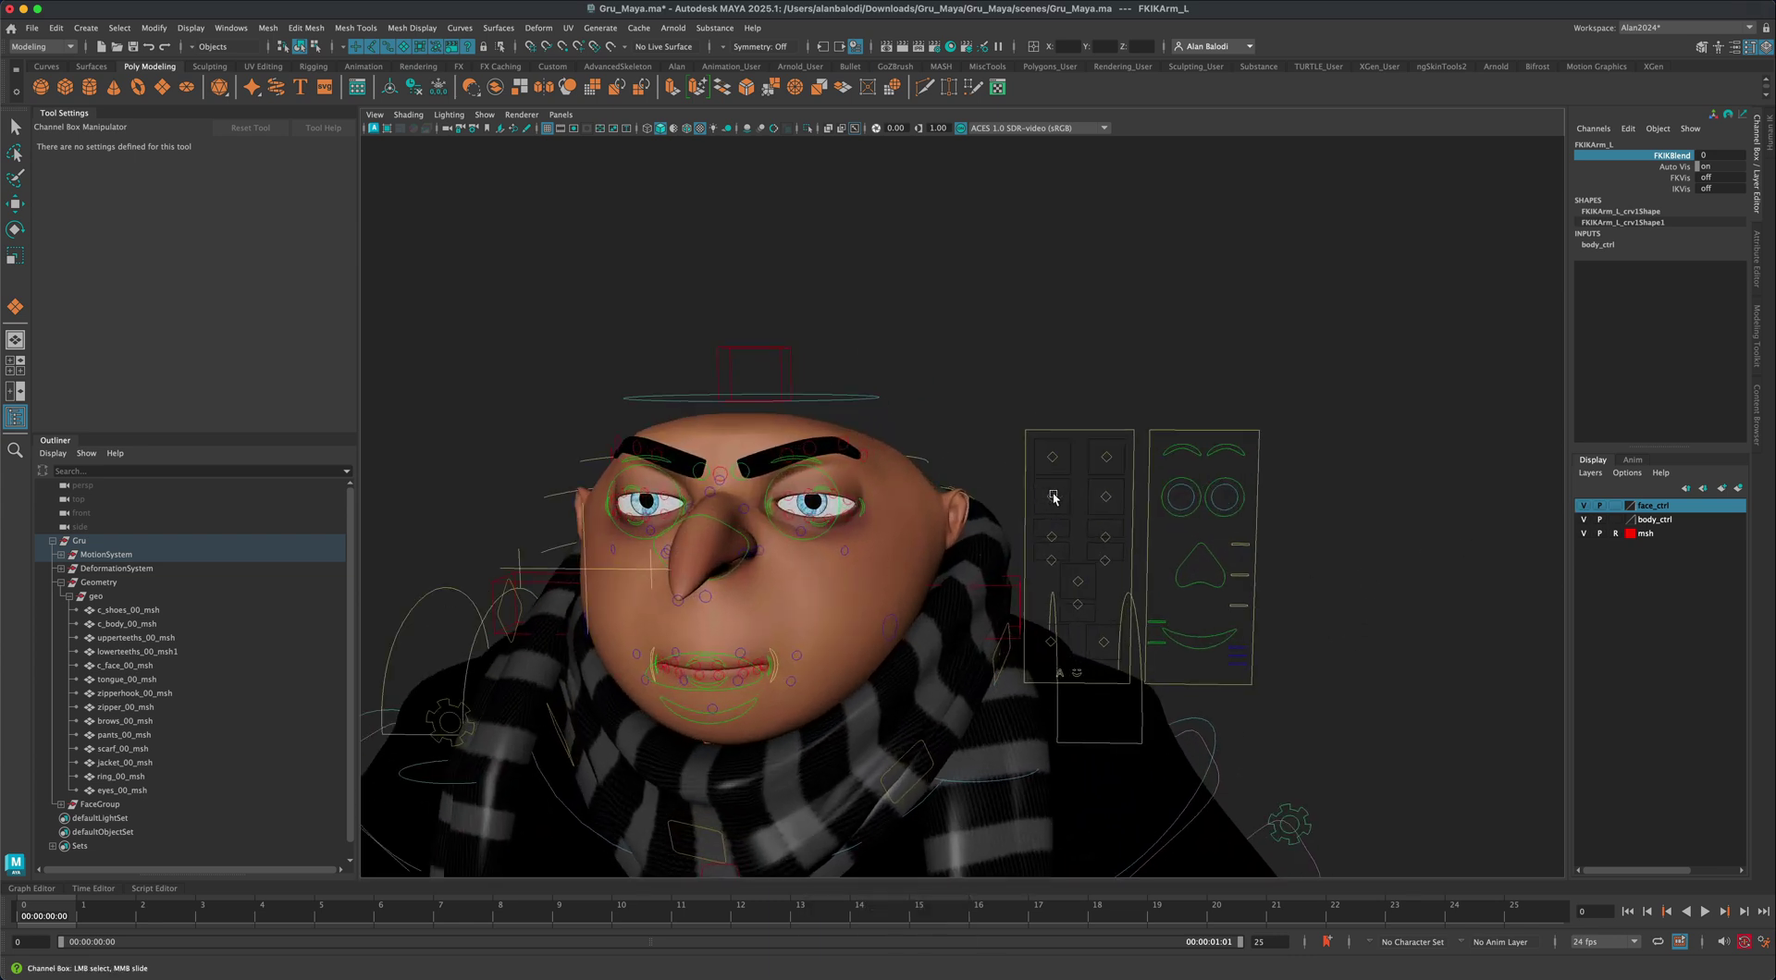
pyautogui.click(1053, 498)
pyautogui.press('w')
pyautogui.moveTo(1076, 476); pyautogui.dragTo(1120, 430)
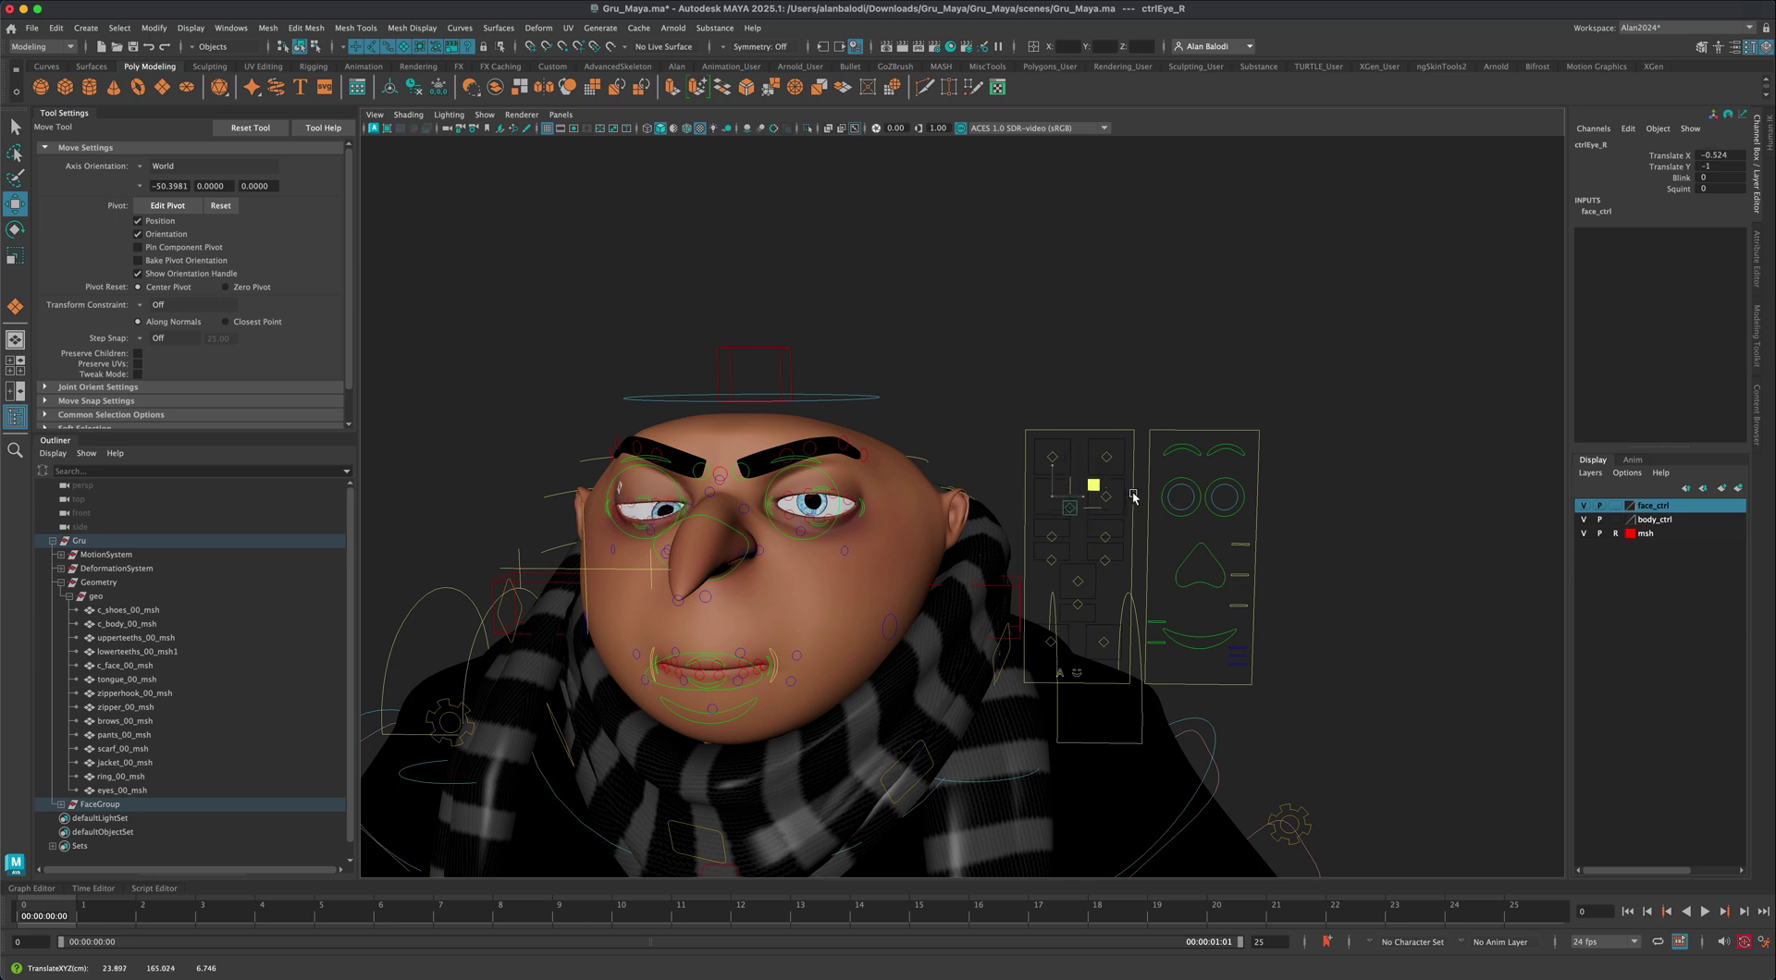
pyautogui.press('super+z')
pyautogui.press('shift')
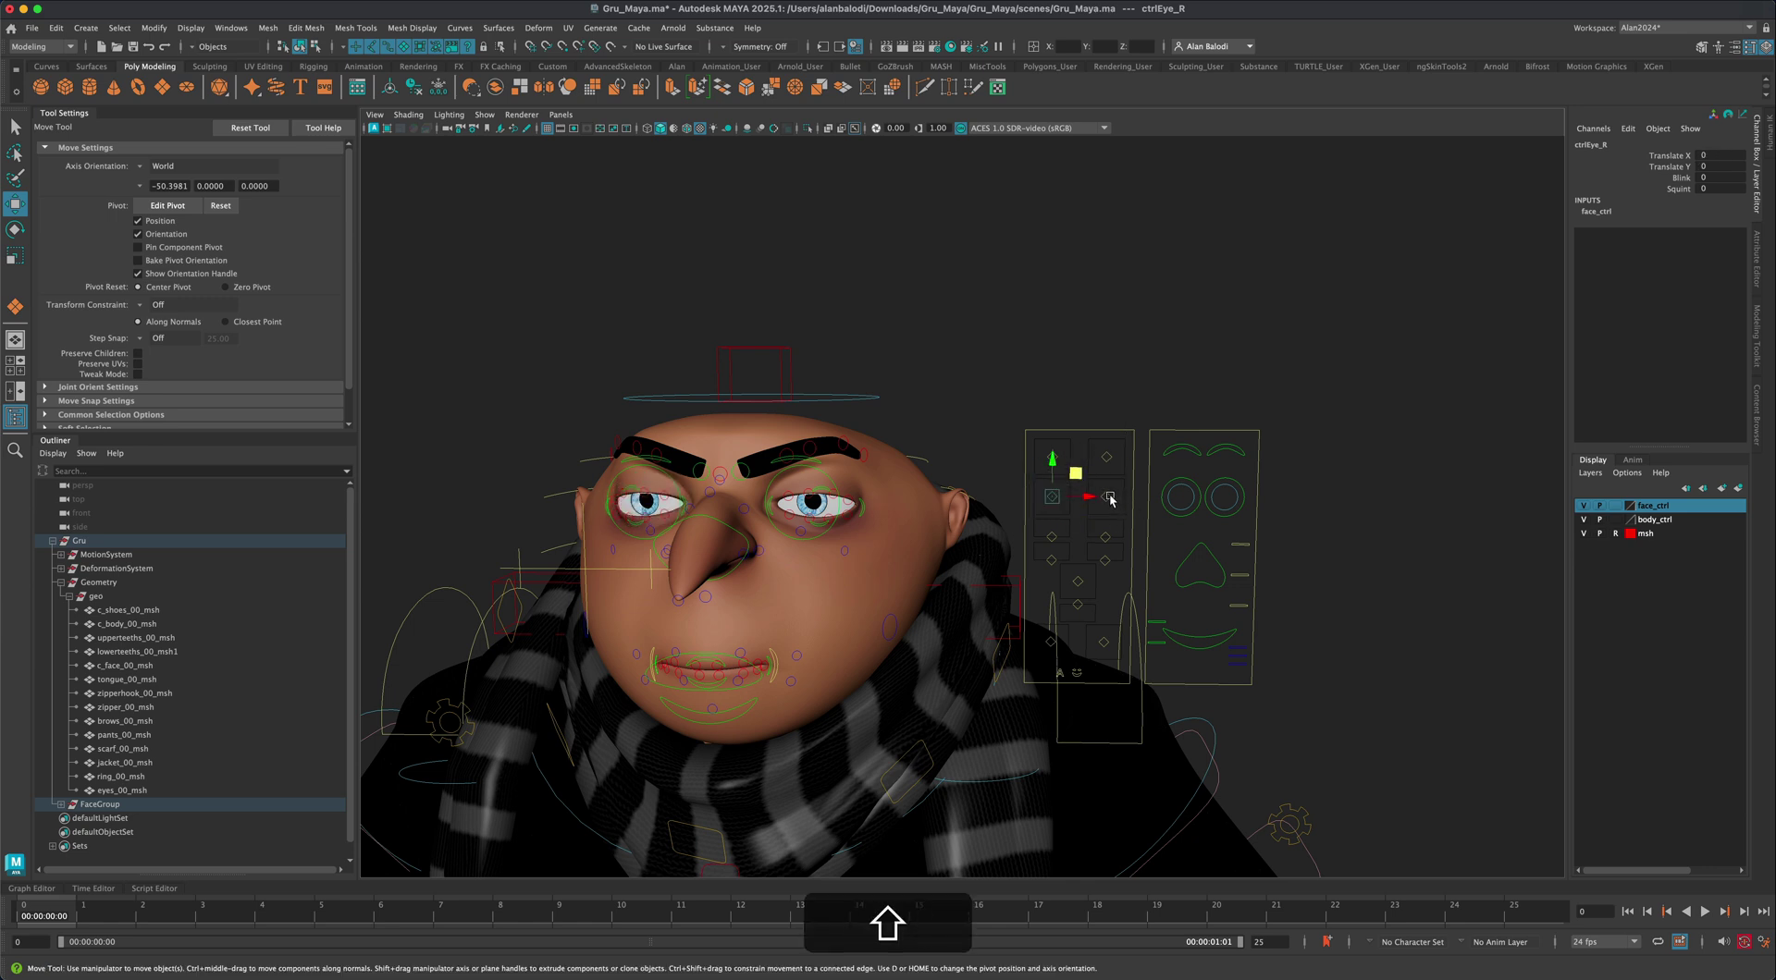
pyautogui.moveTo(1075, 473)
pyautogui.mouseDown()
pyautogui.moveTo(1054, 468)
pyautogui.moveTo(1065, 492)
pyautogui.mouseUp()
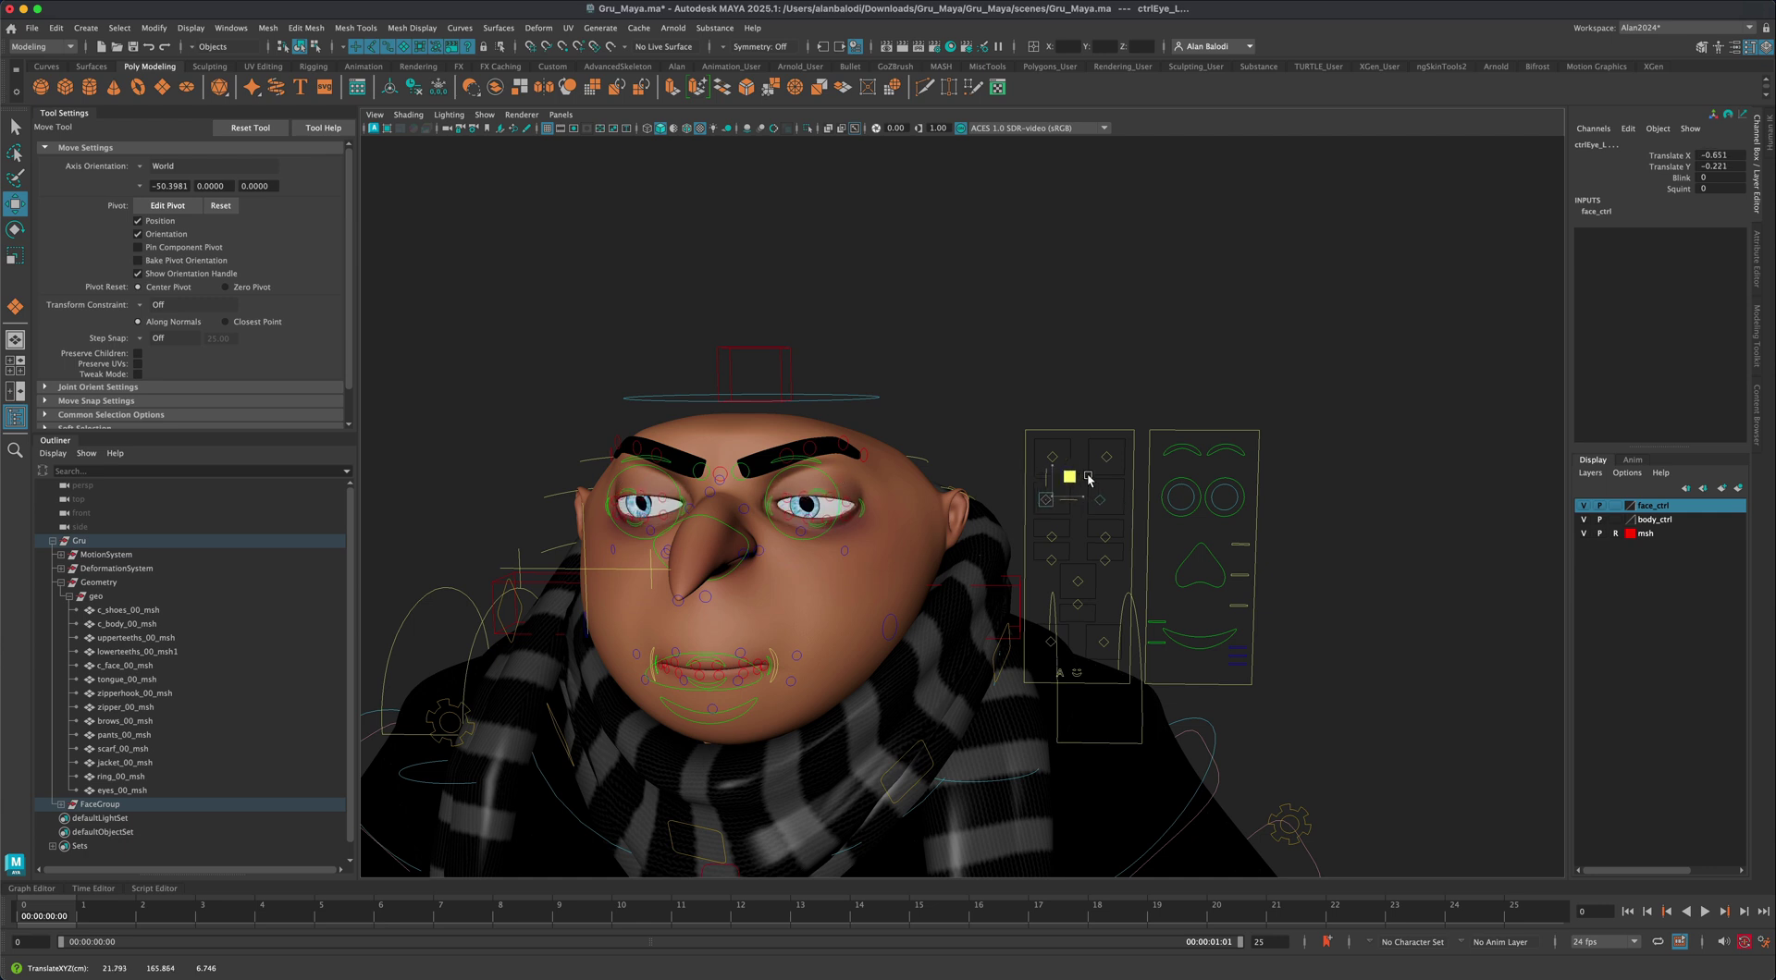
pyautogui.press('super+z')
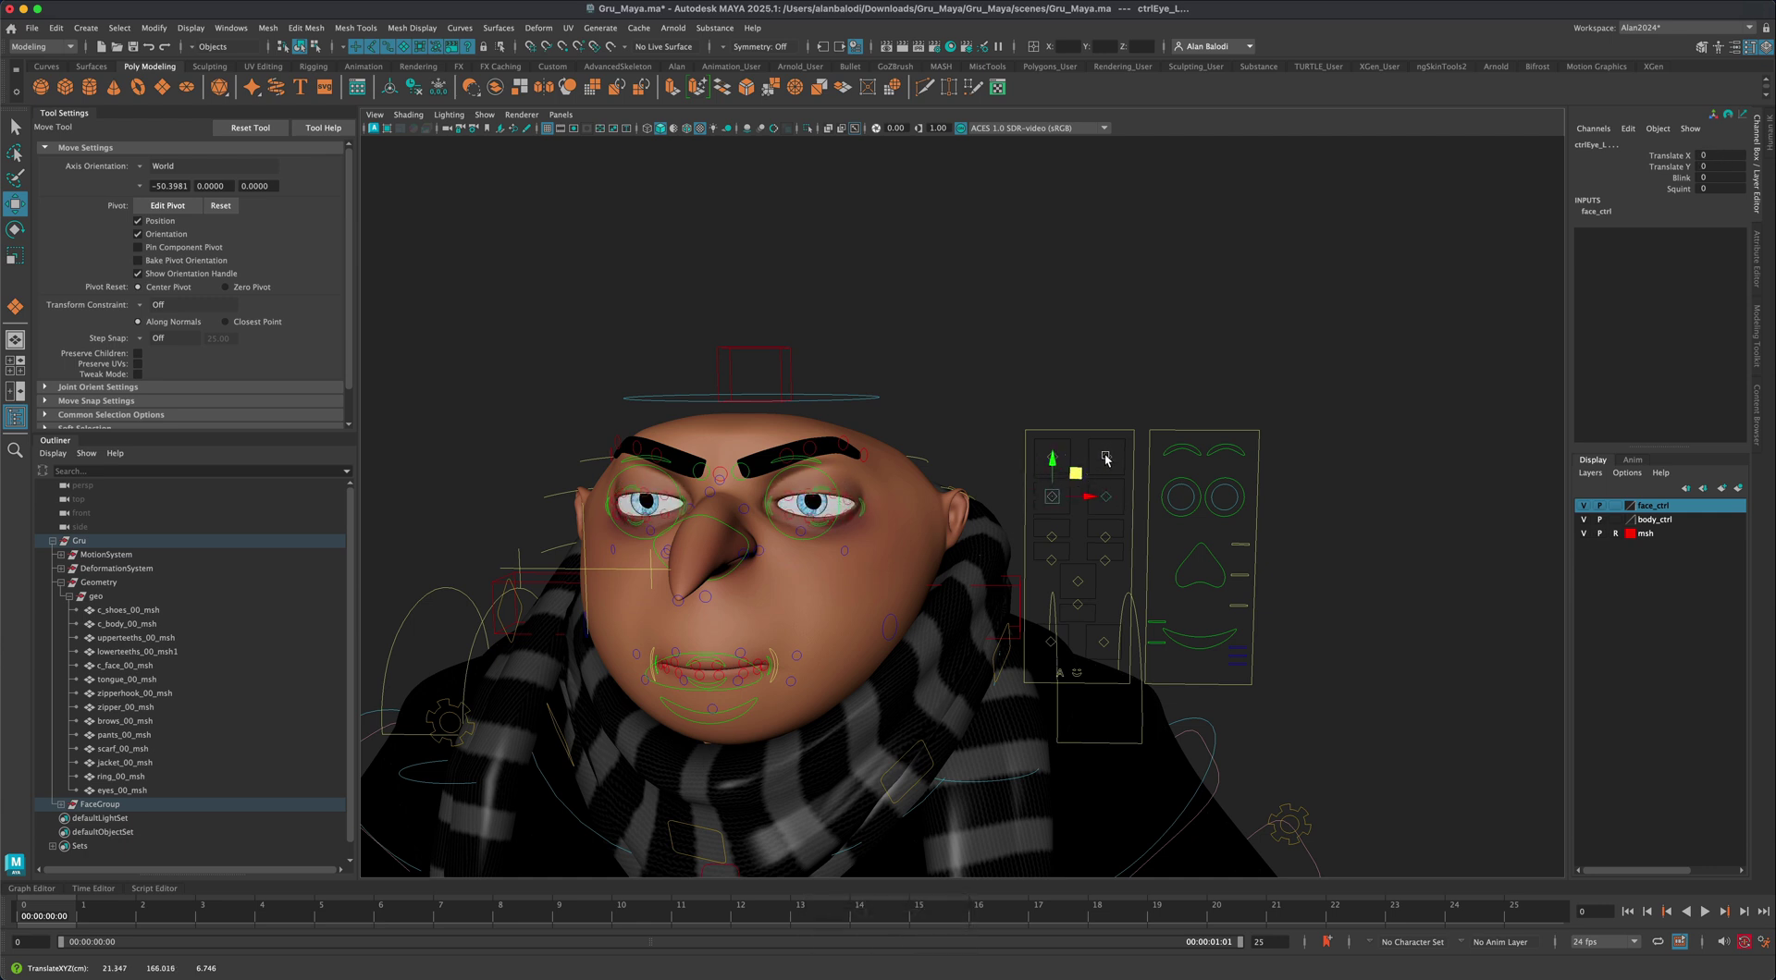
pyautogui.click(1086, 468)
pyautogui.click(1060, 462)
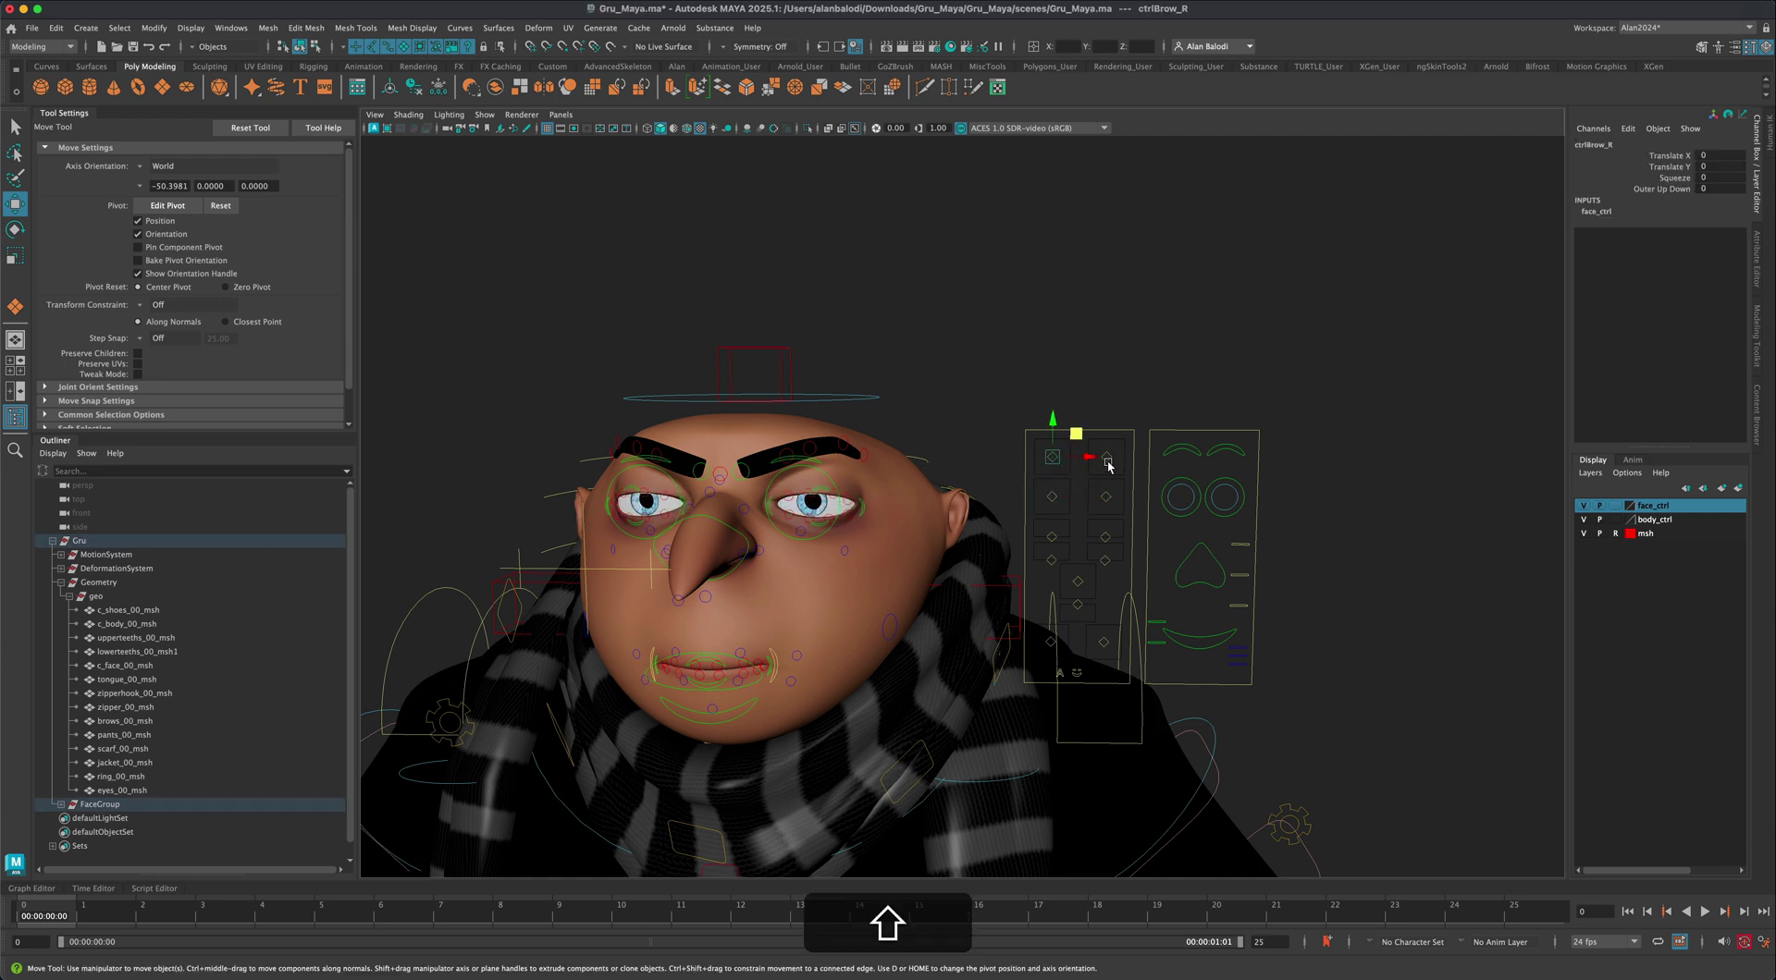
pyautogui.moveTo(1060, 422); pyautogui.dragTo(1061, 383)
pyautogui.press('super+z')
pyautogui.press('super+z')
pyautogui.press('super+z')
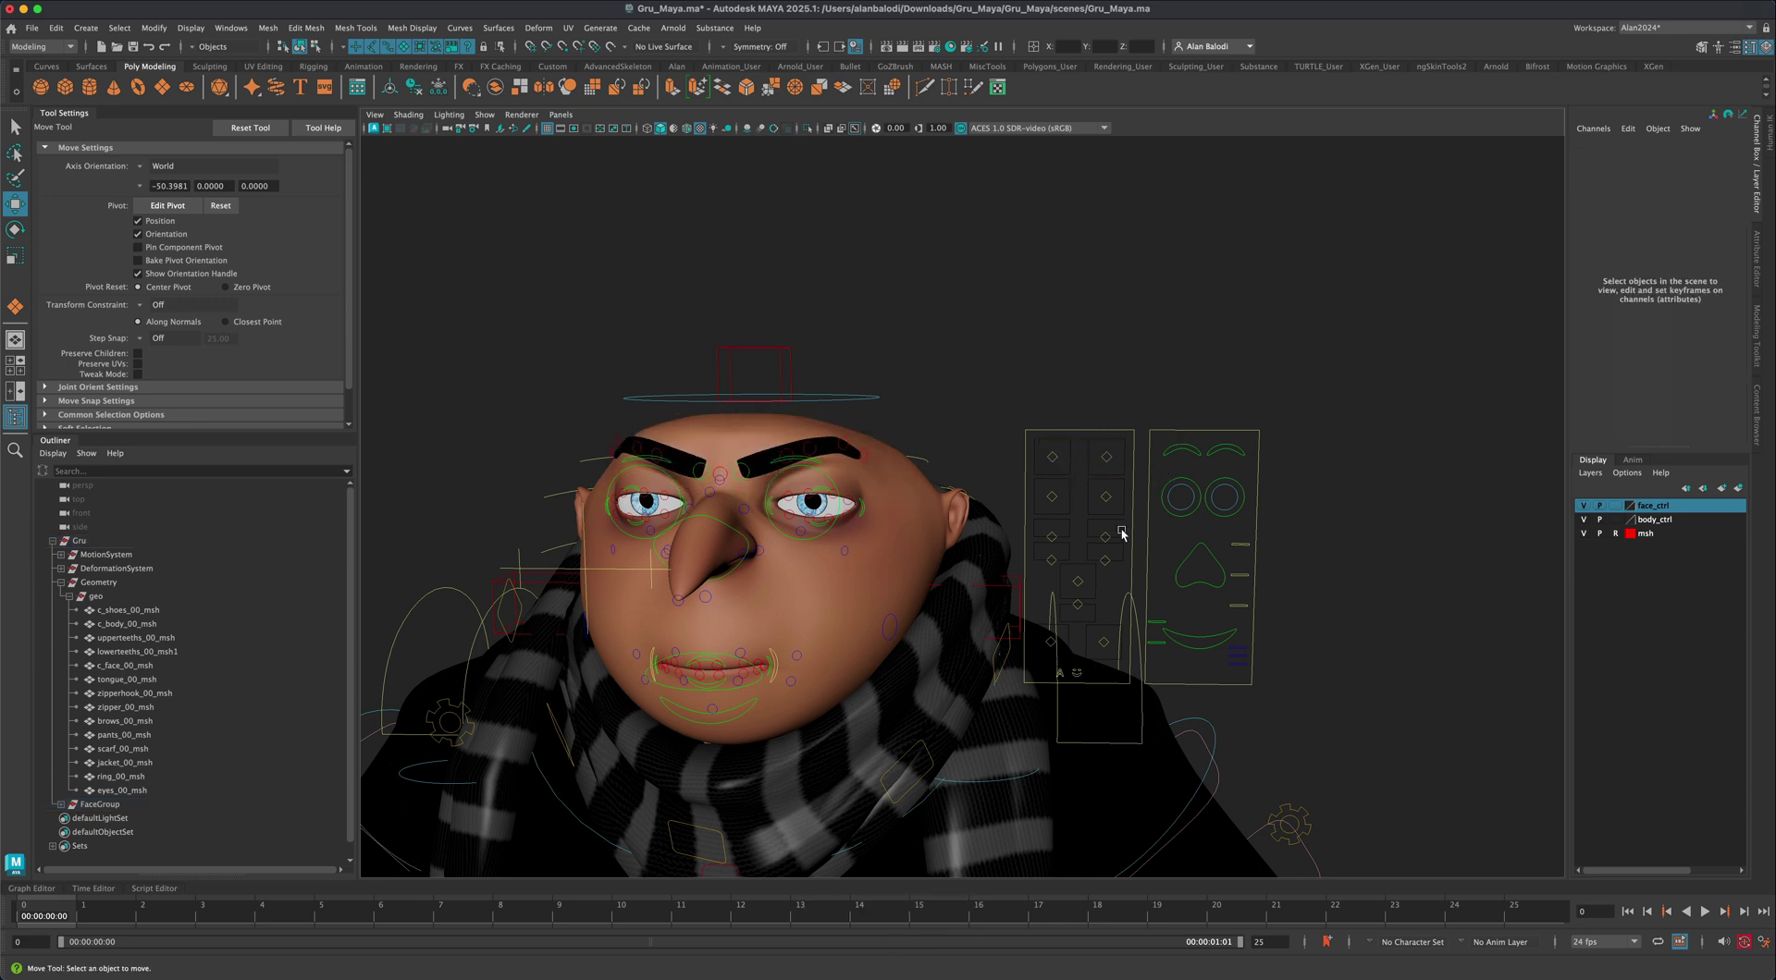
pyautogui.click(1108, 497)
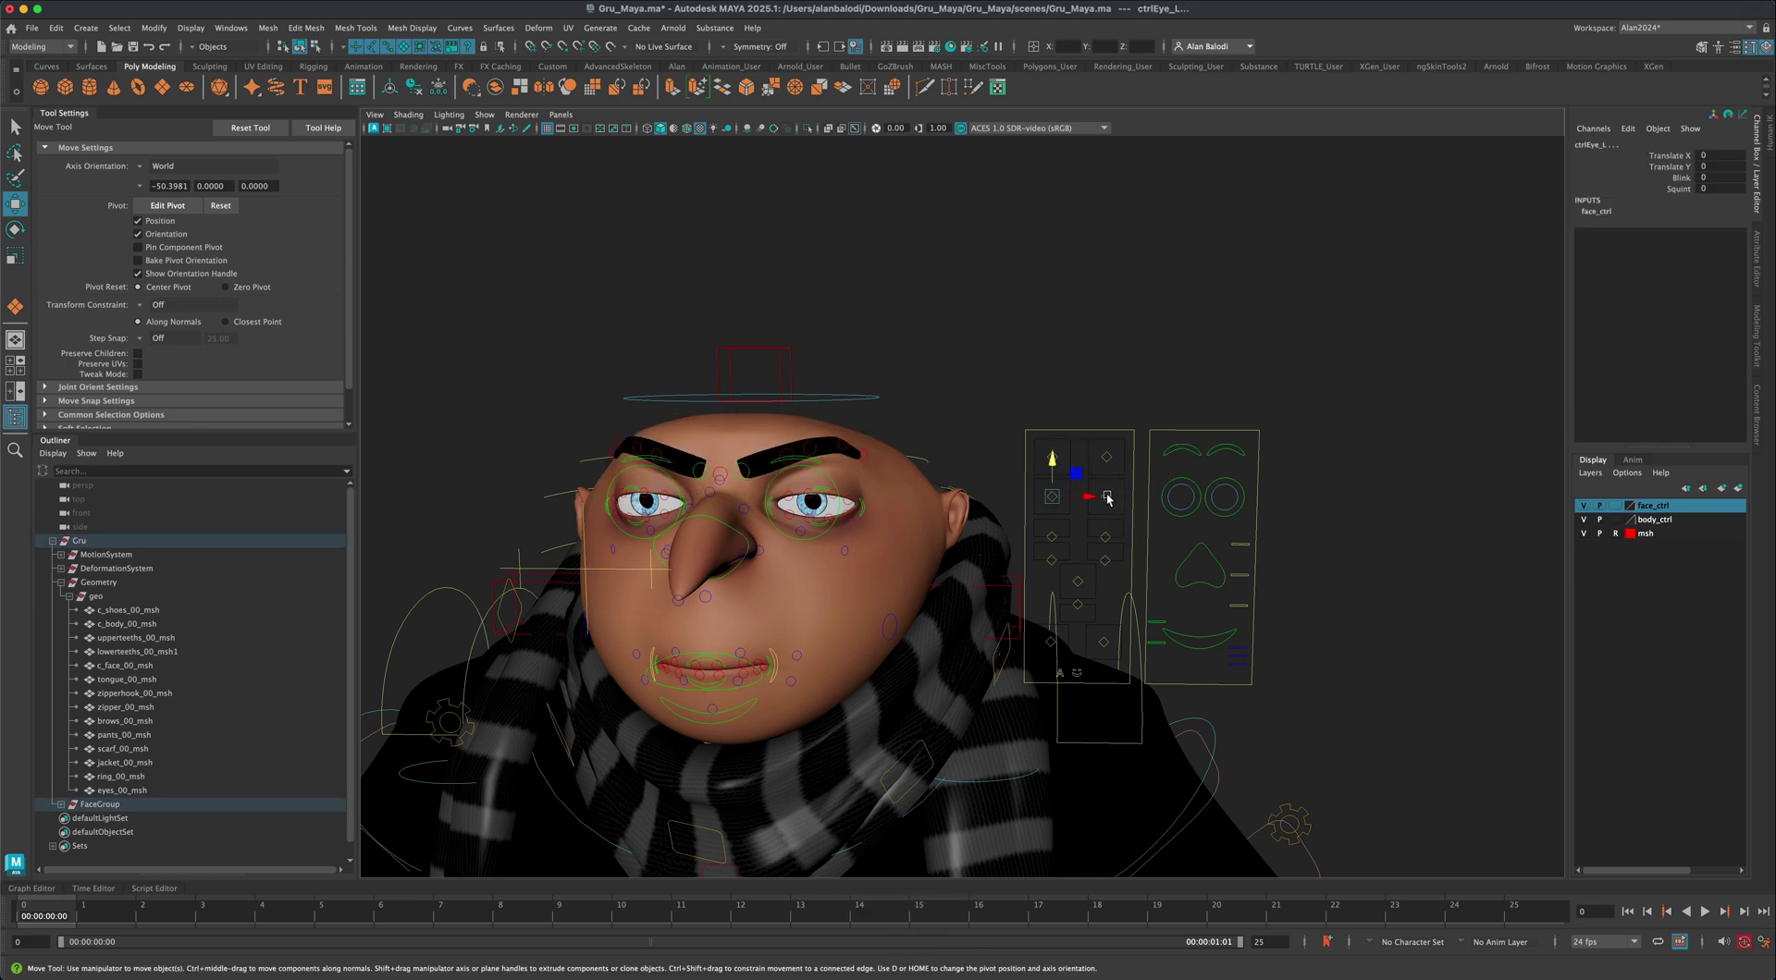
pyautogui.moveTo(1053, 465); pyautogui.dragTo(1055, 471)
pyautogui.press('super+z')
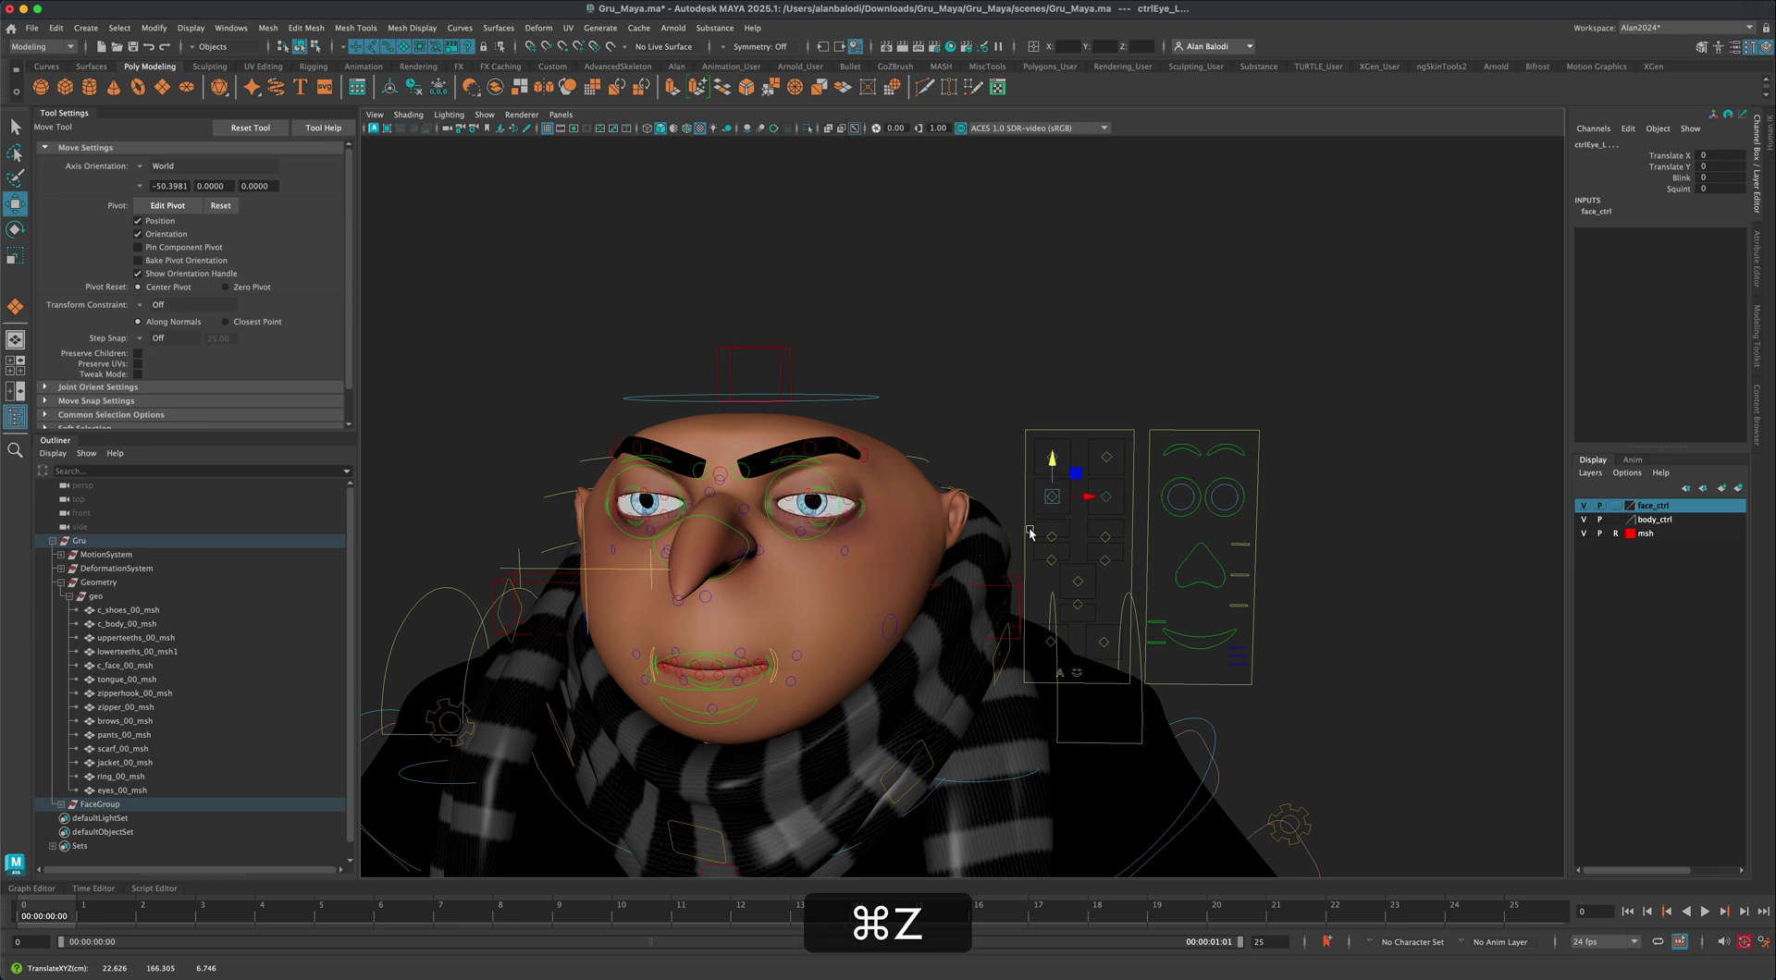
pyautogui.moveTo(1056, 508); pyautogui.dragTo(1059, 474)
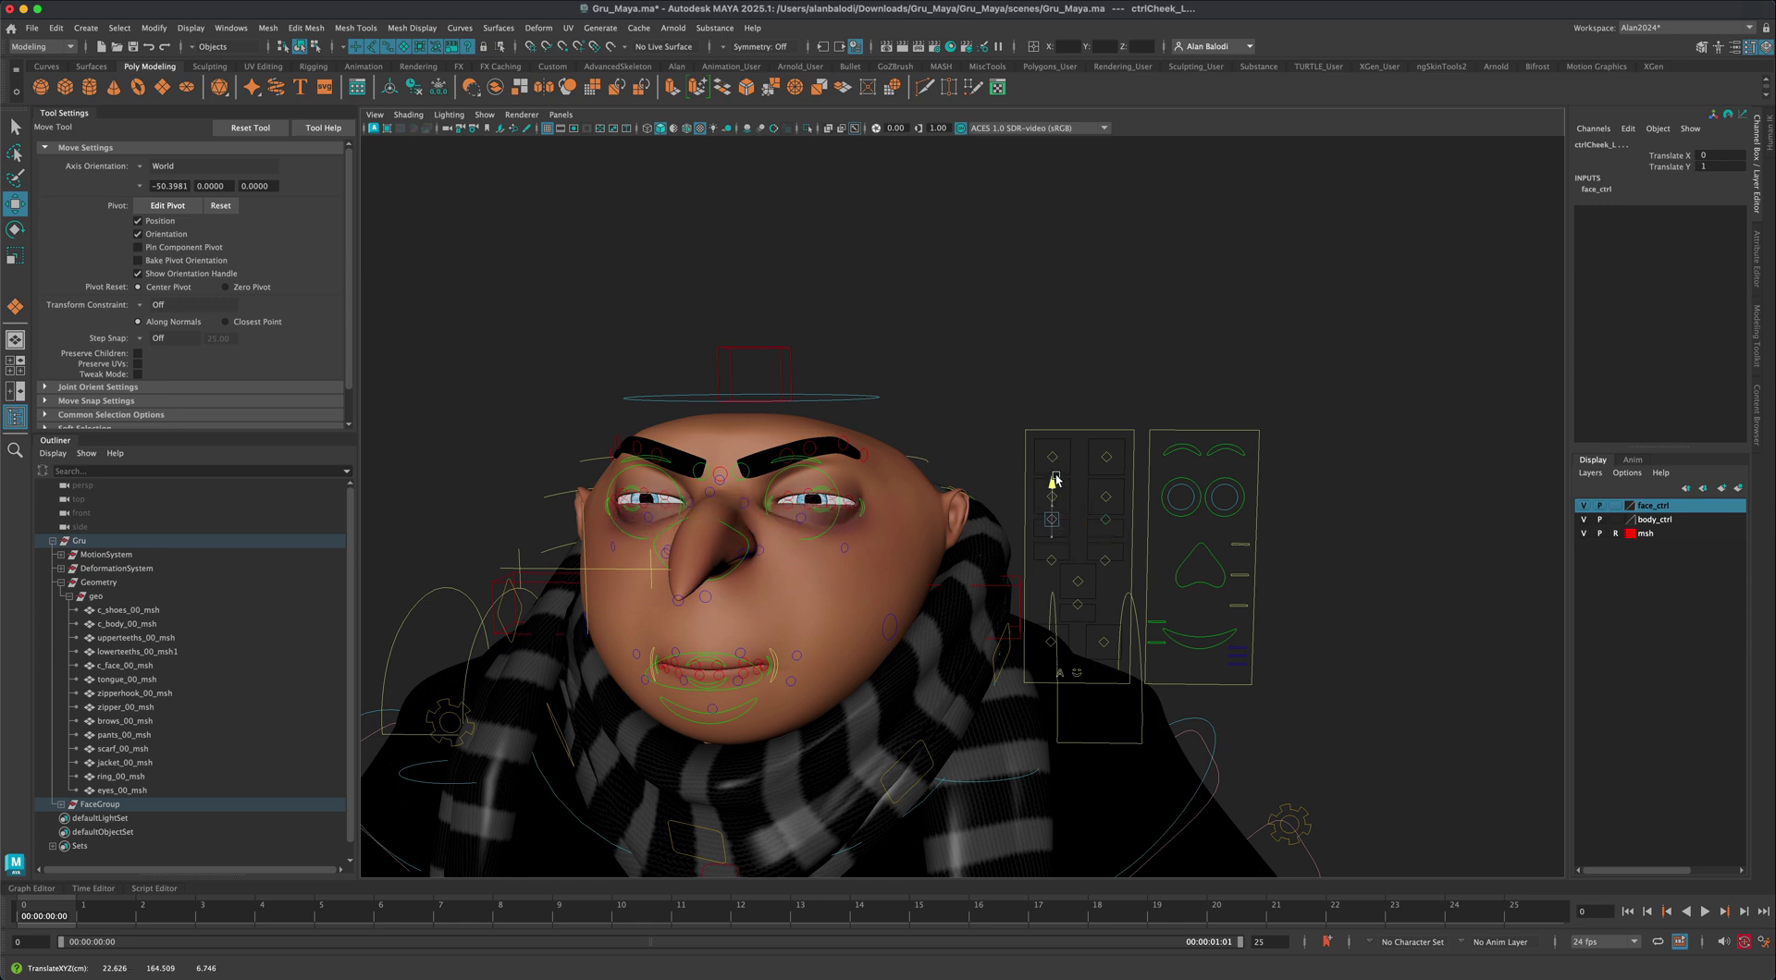
pyautogui.press('super+z')
pyautogui.click(1063, 560)
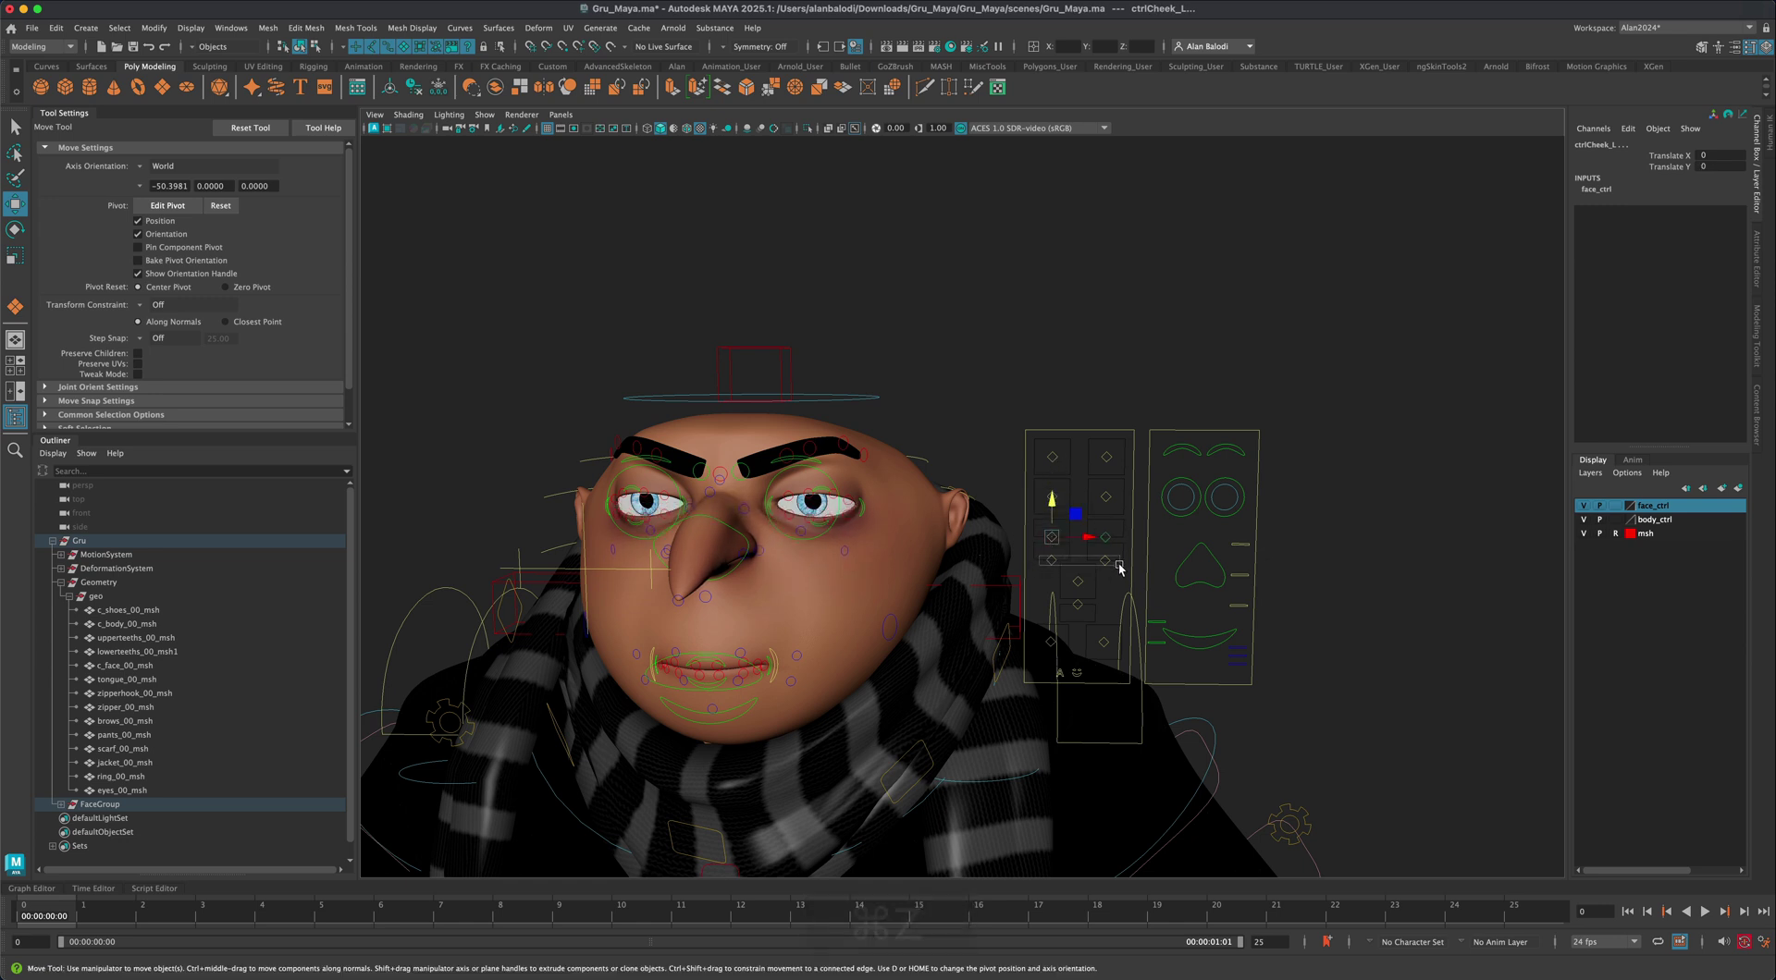
pyautogui.moveTo(1052, 529); pyautogui.dragTo(1057, 495)
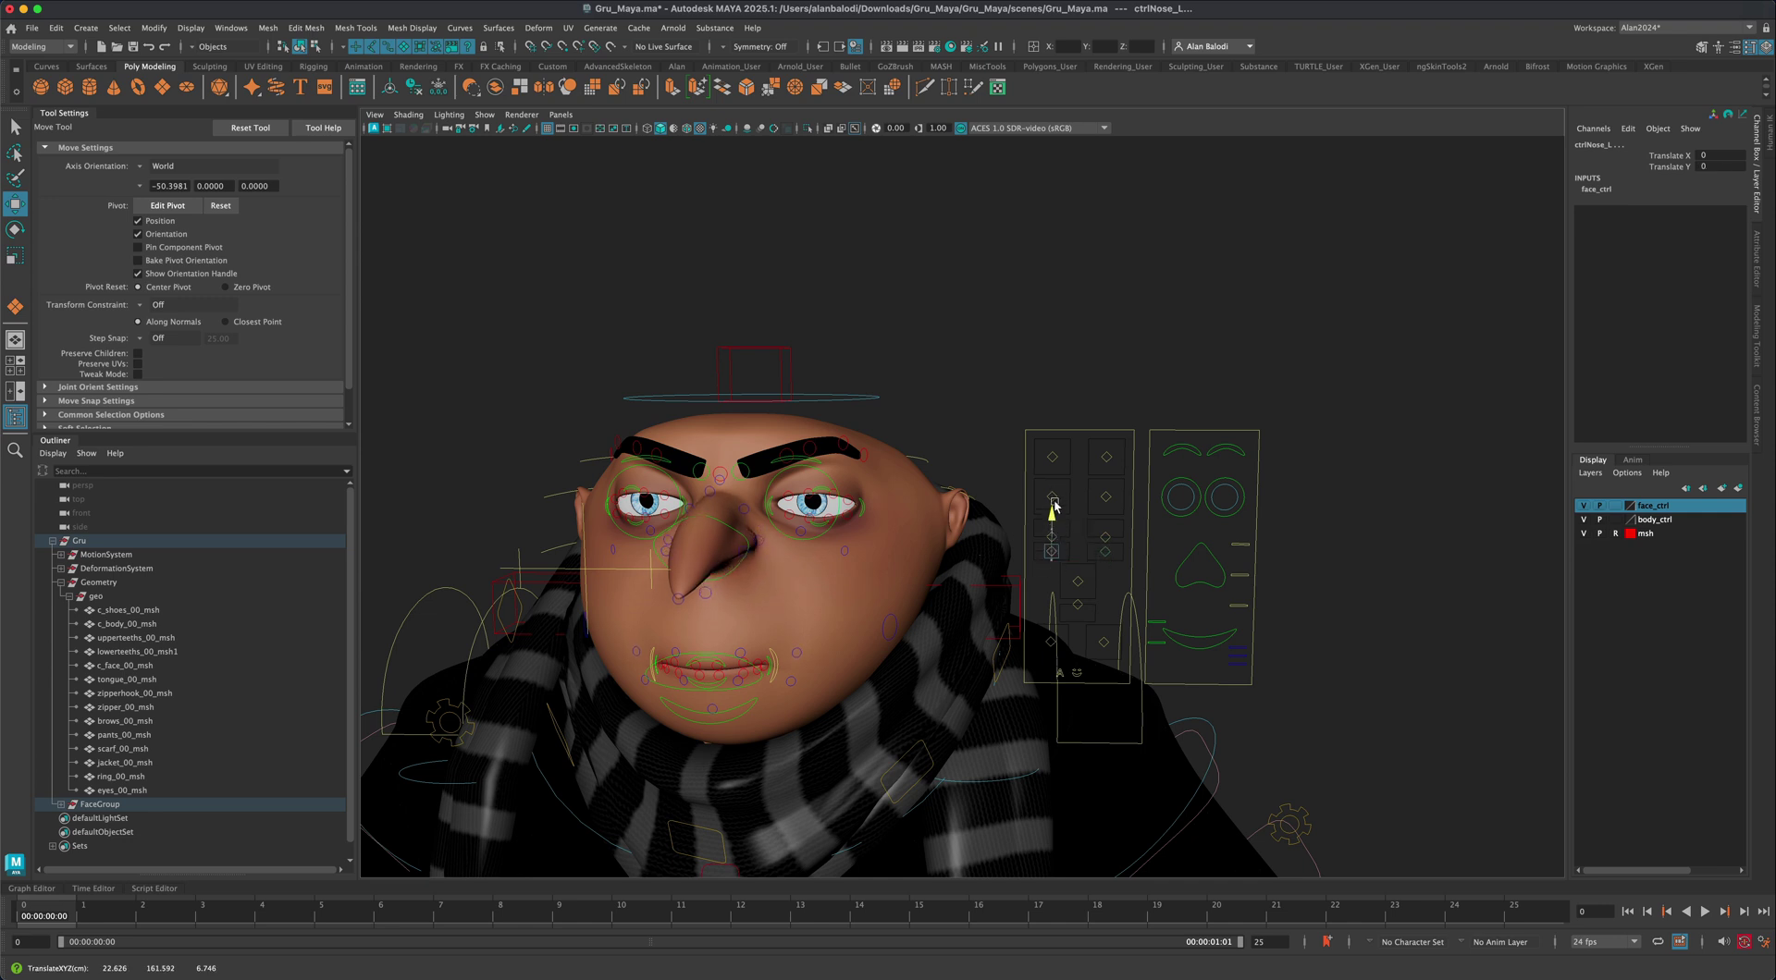
pyautogui.press('super+z')
pyautogui.click(1128, 560)
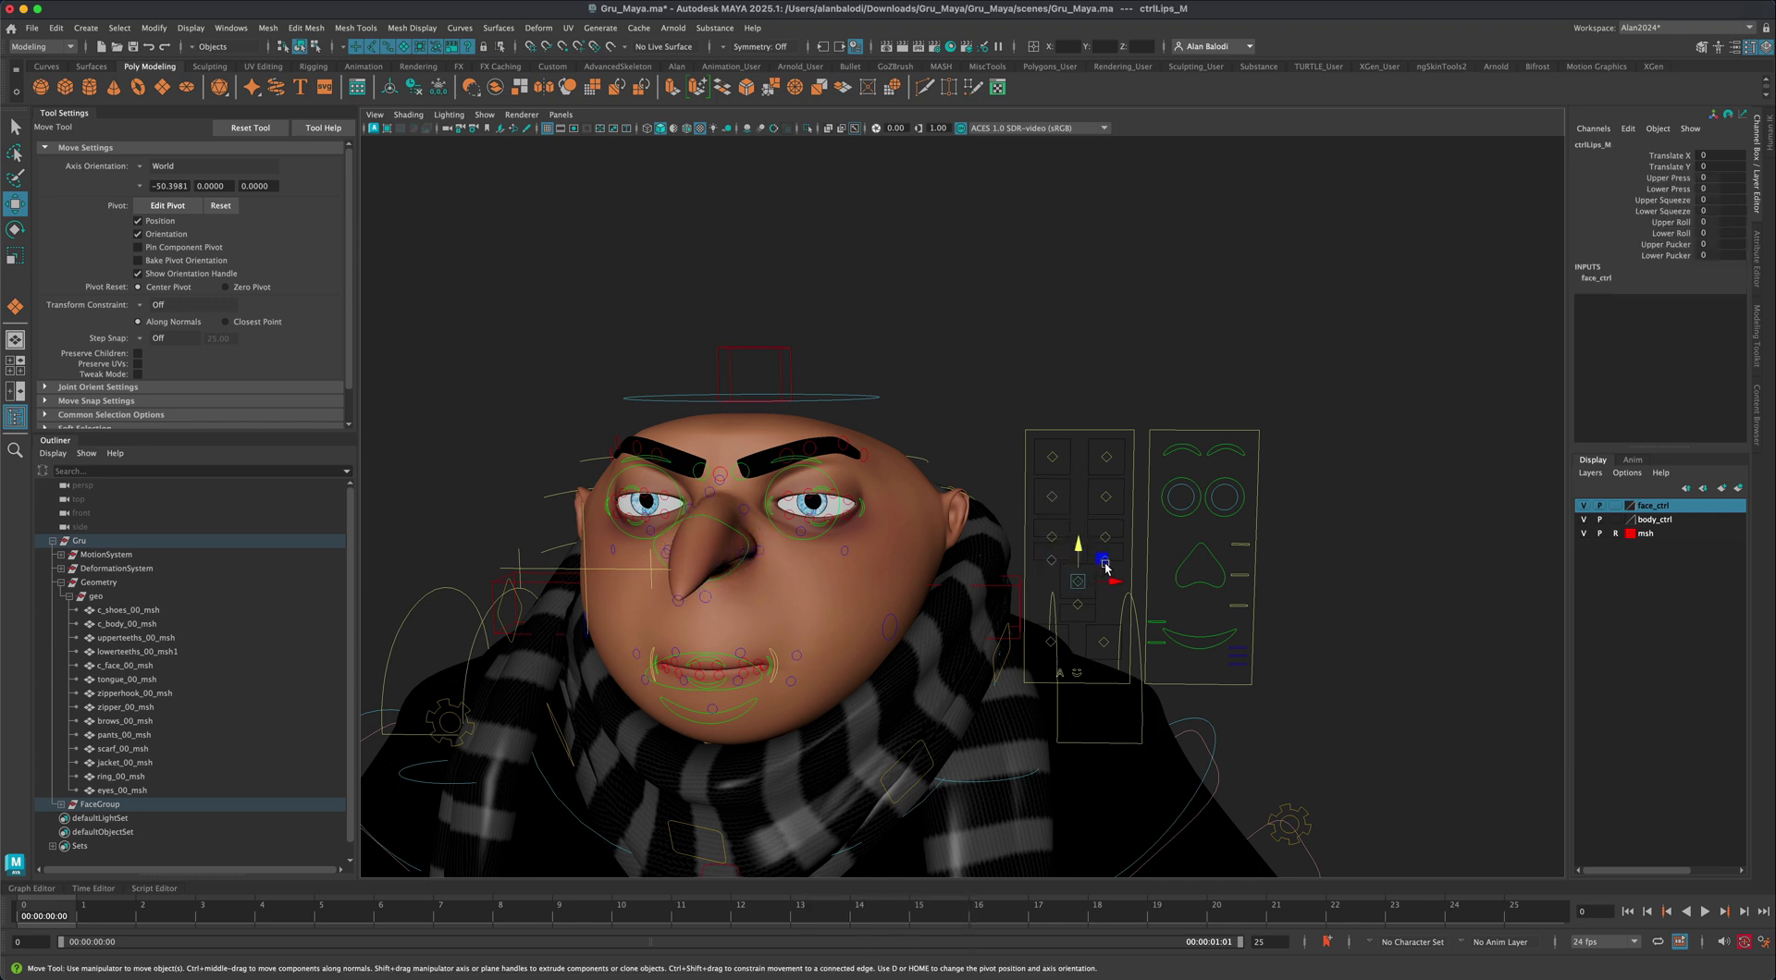
pyautogui.moveTo(1130, 563); pyautogui.dragTo(1083, 518, button='middle')
pyautogui.press('super+z')
pyautogui.press('super+z')
pyautogui.press('super+z')
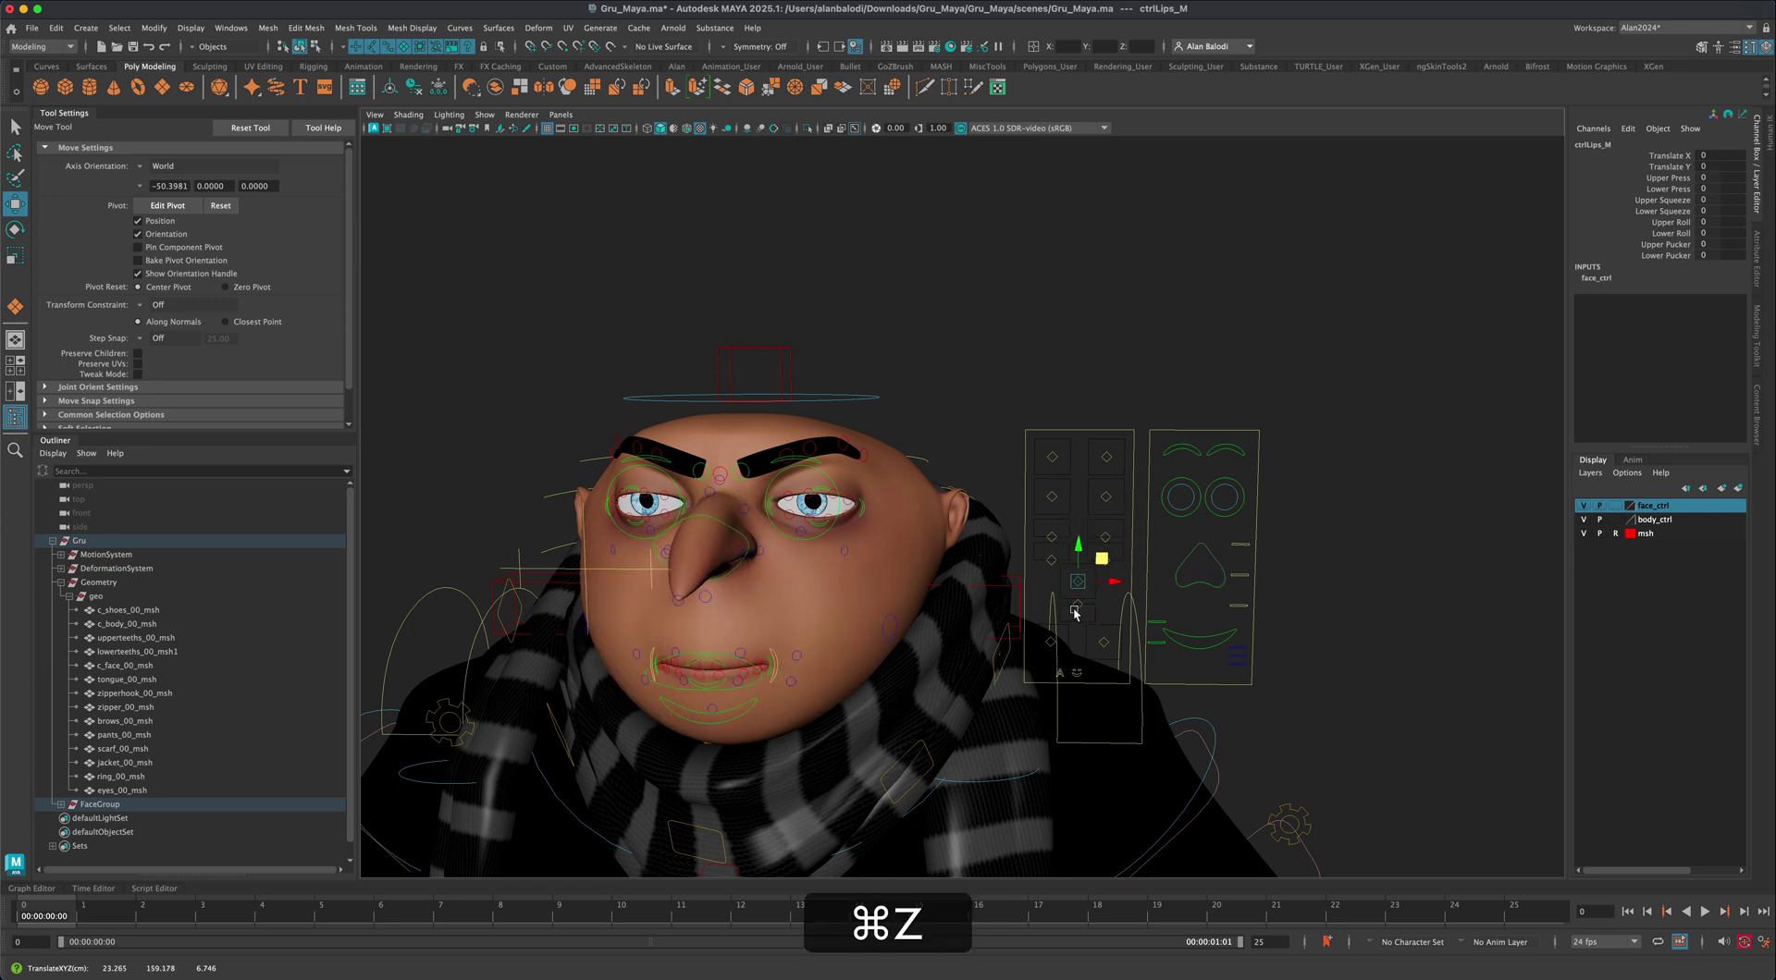
pyautogui.click(1077, 610)
pyautogui.moveTo(1099, 586)
pyautogui.mouseDown(button='middle')
pyautogui.moveTo(1116, 591)
pyautogui.moveTo(1080, 610)
pyautogui.mouseUp(button='middle')
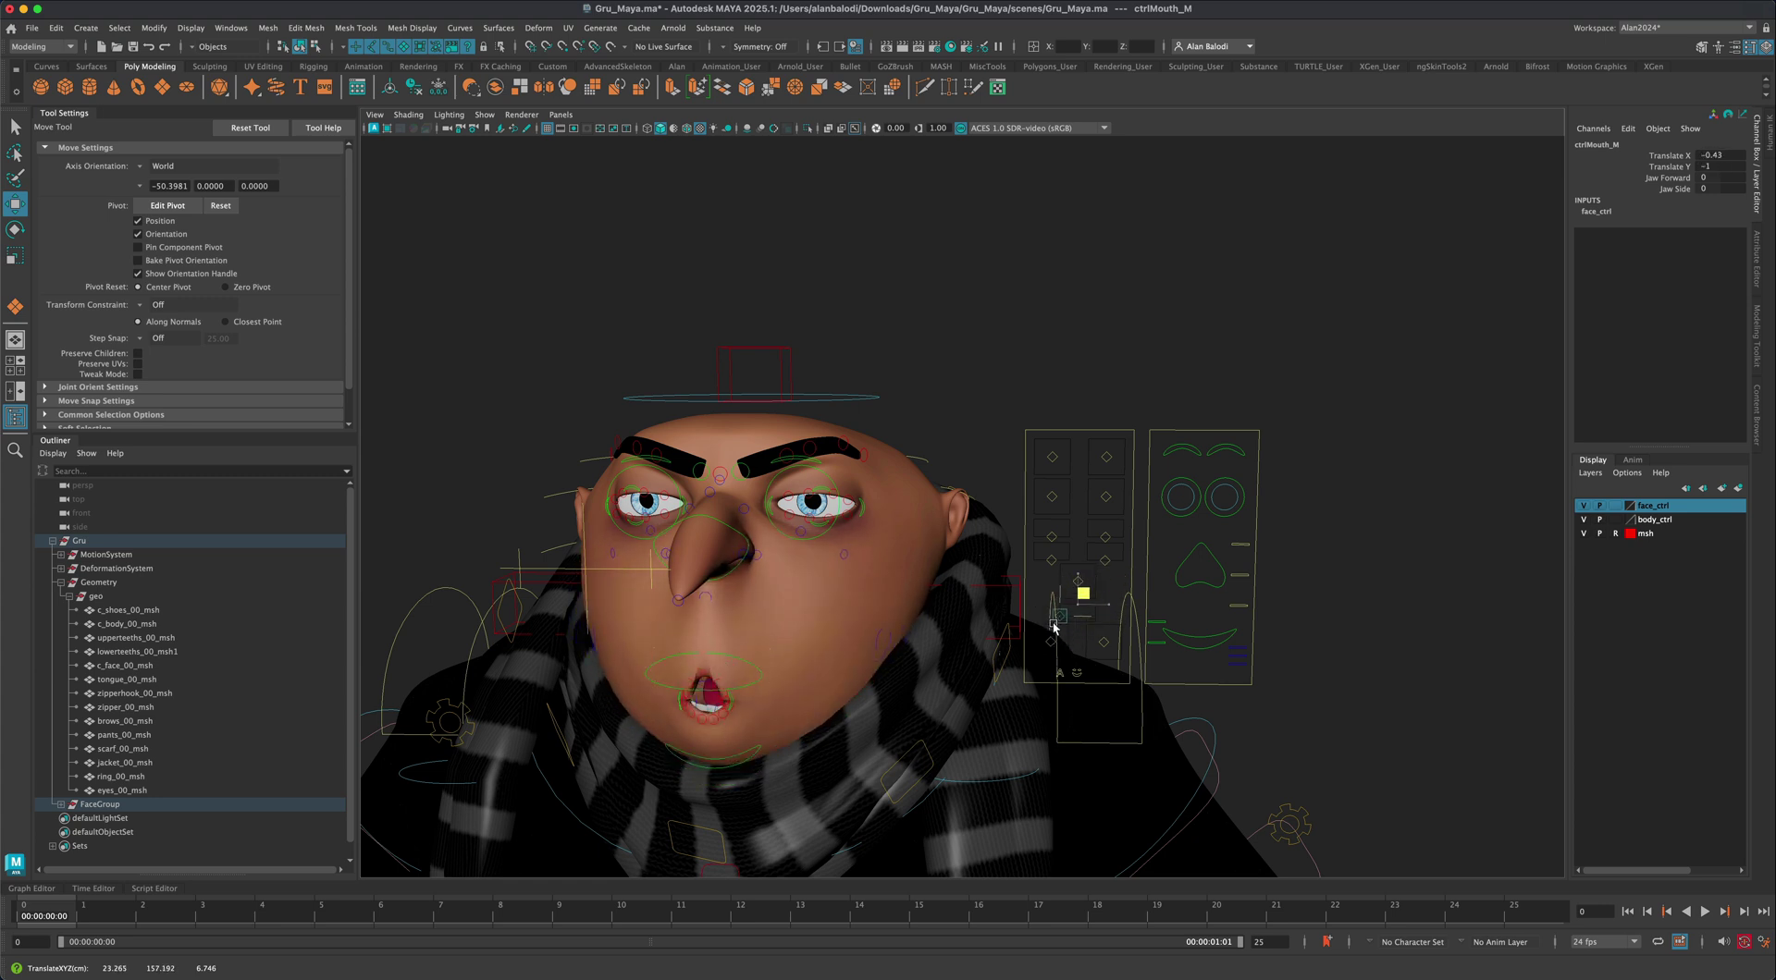
pyautogui.moveTo(1072, 613); pyautogui.dragTo(1058, 666, button='middle')
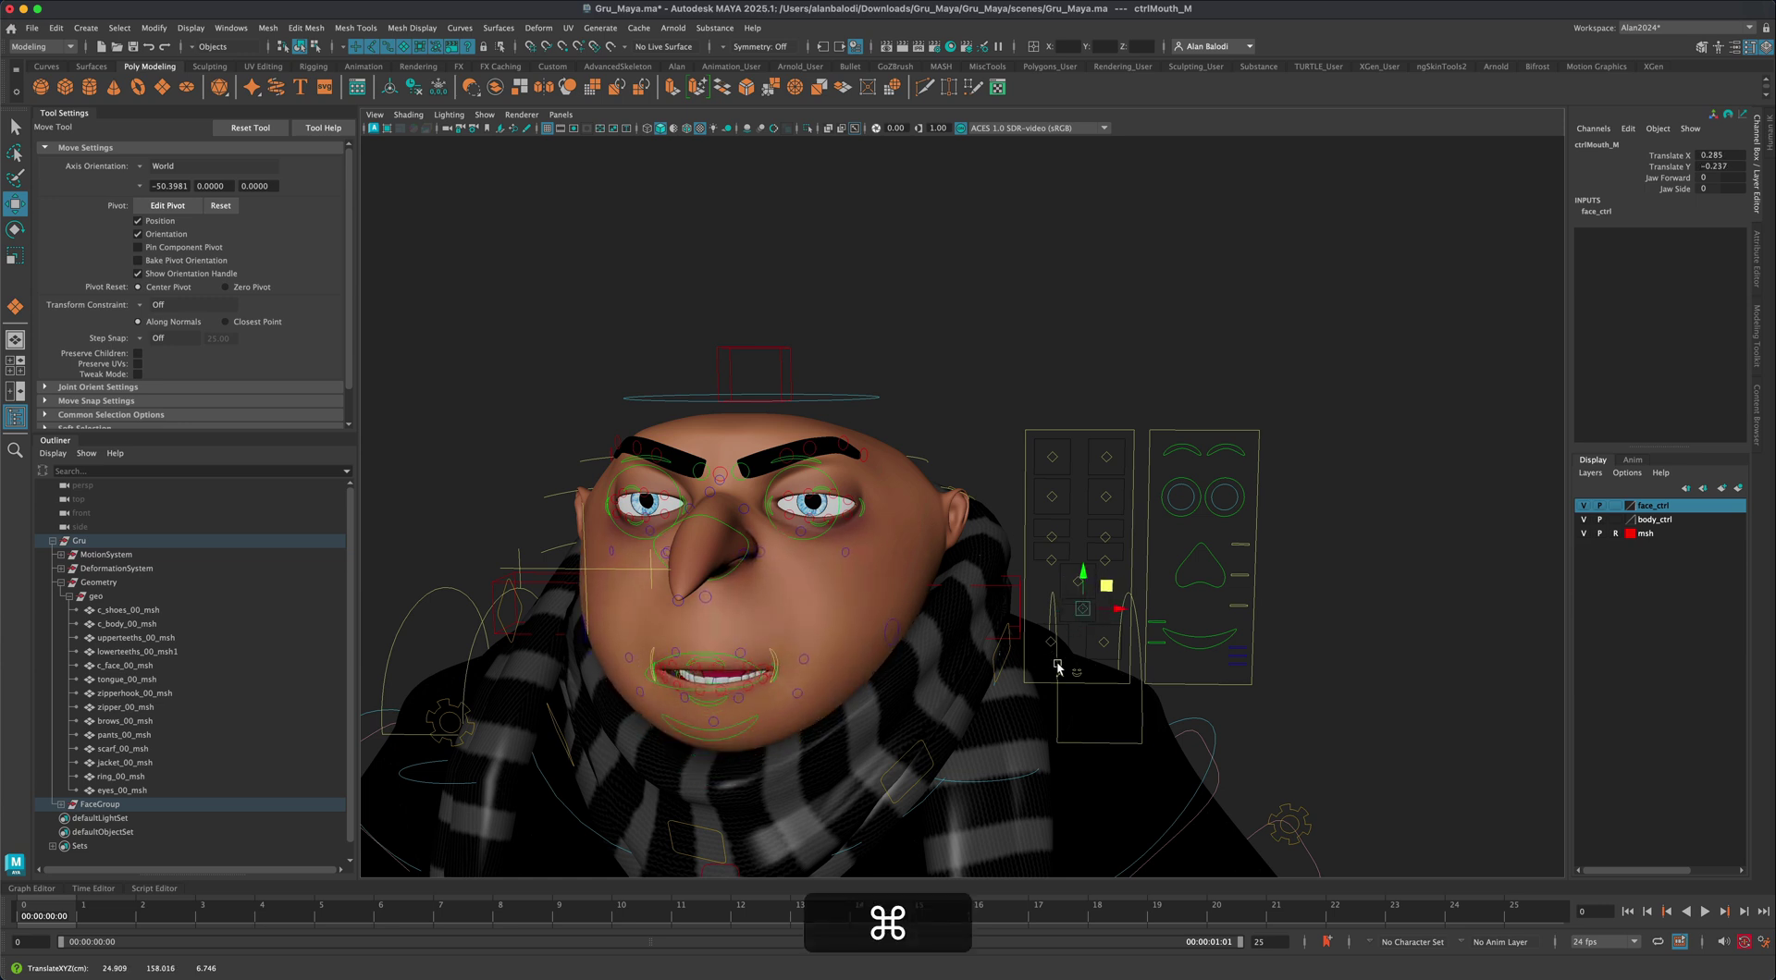
pyautogui.click(1101, 645)
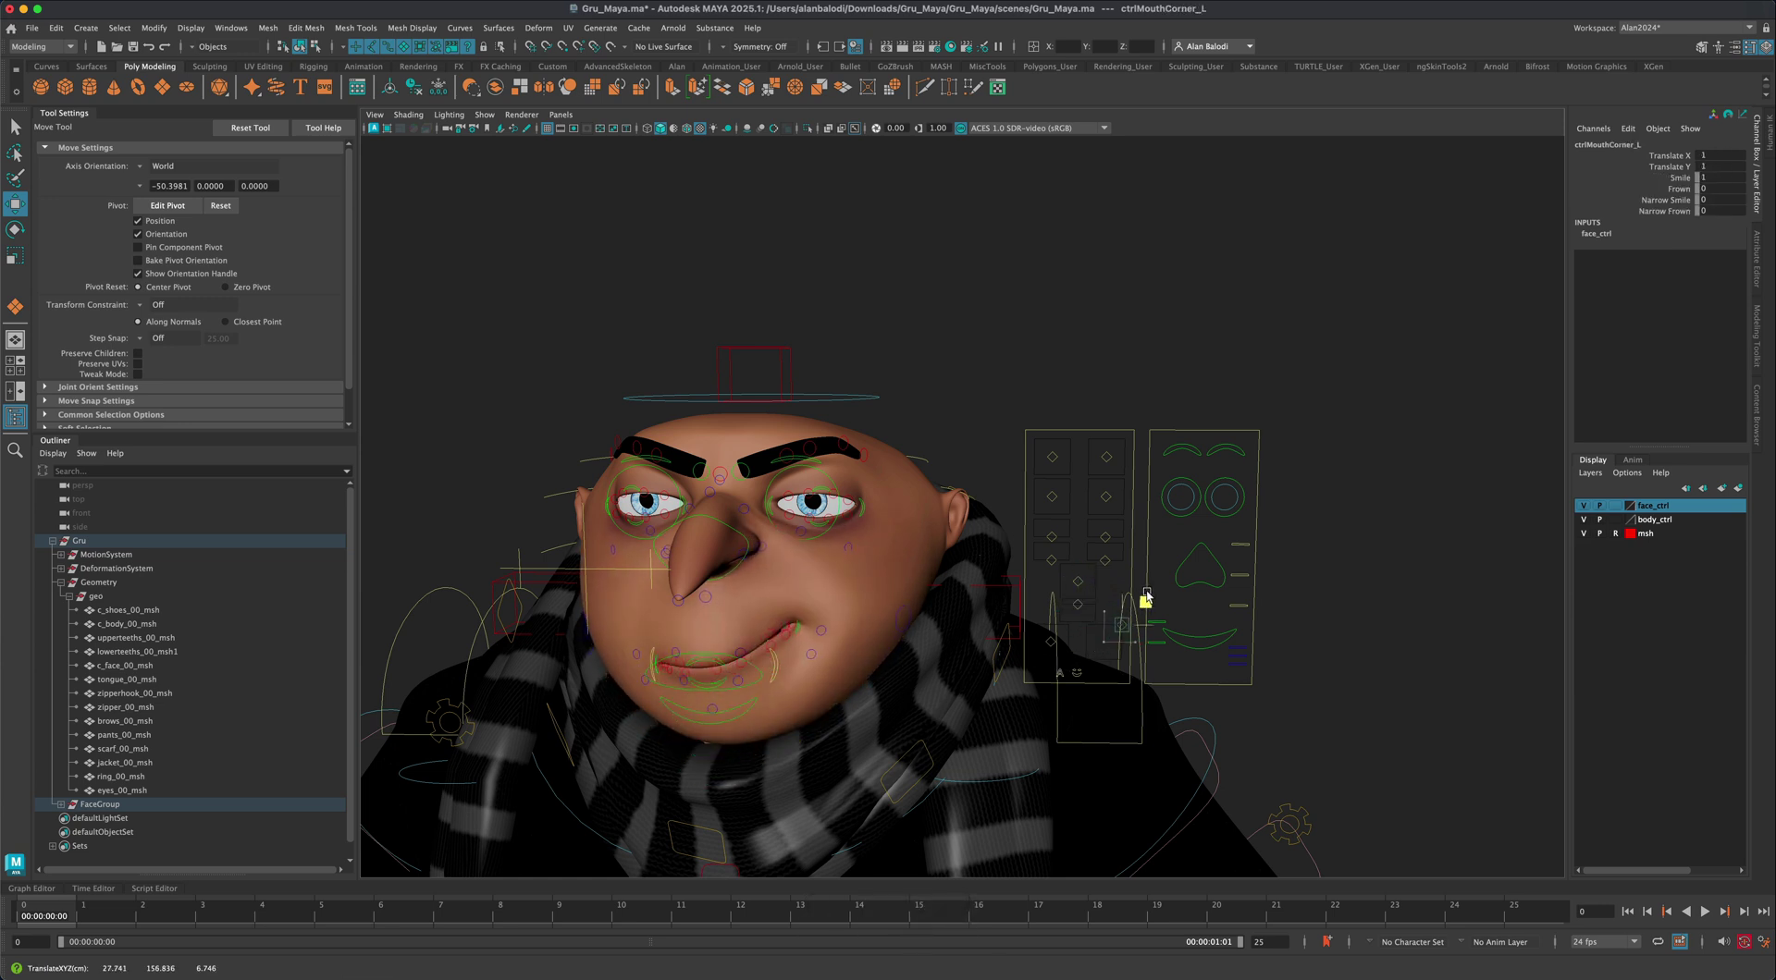
pyautogui.moveTo(1147, 596)
pyautogui.mouseDown()
pyautogui.moveTo(1114, 634)
pyautogui.moveTo(1137, 602)
pyautogui.mouseUp()
pyautogui.press('super+z')
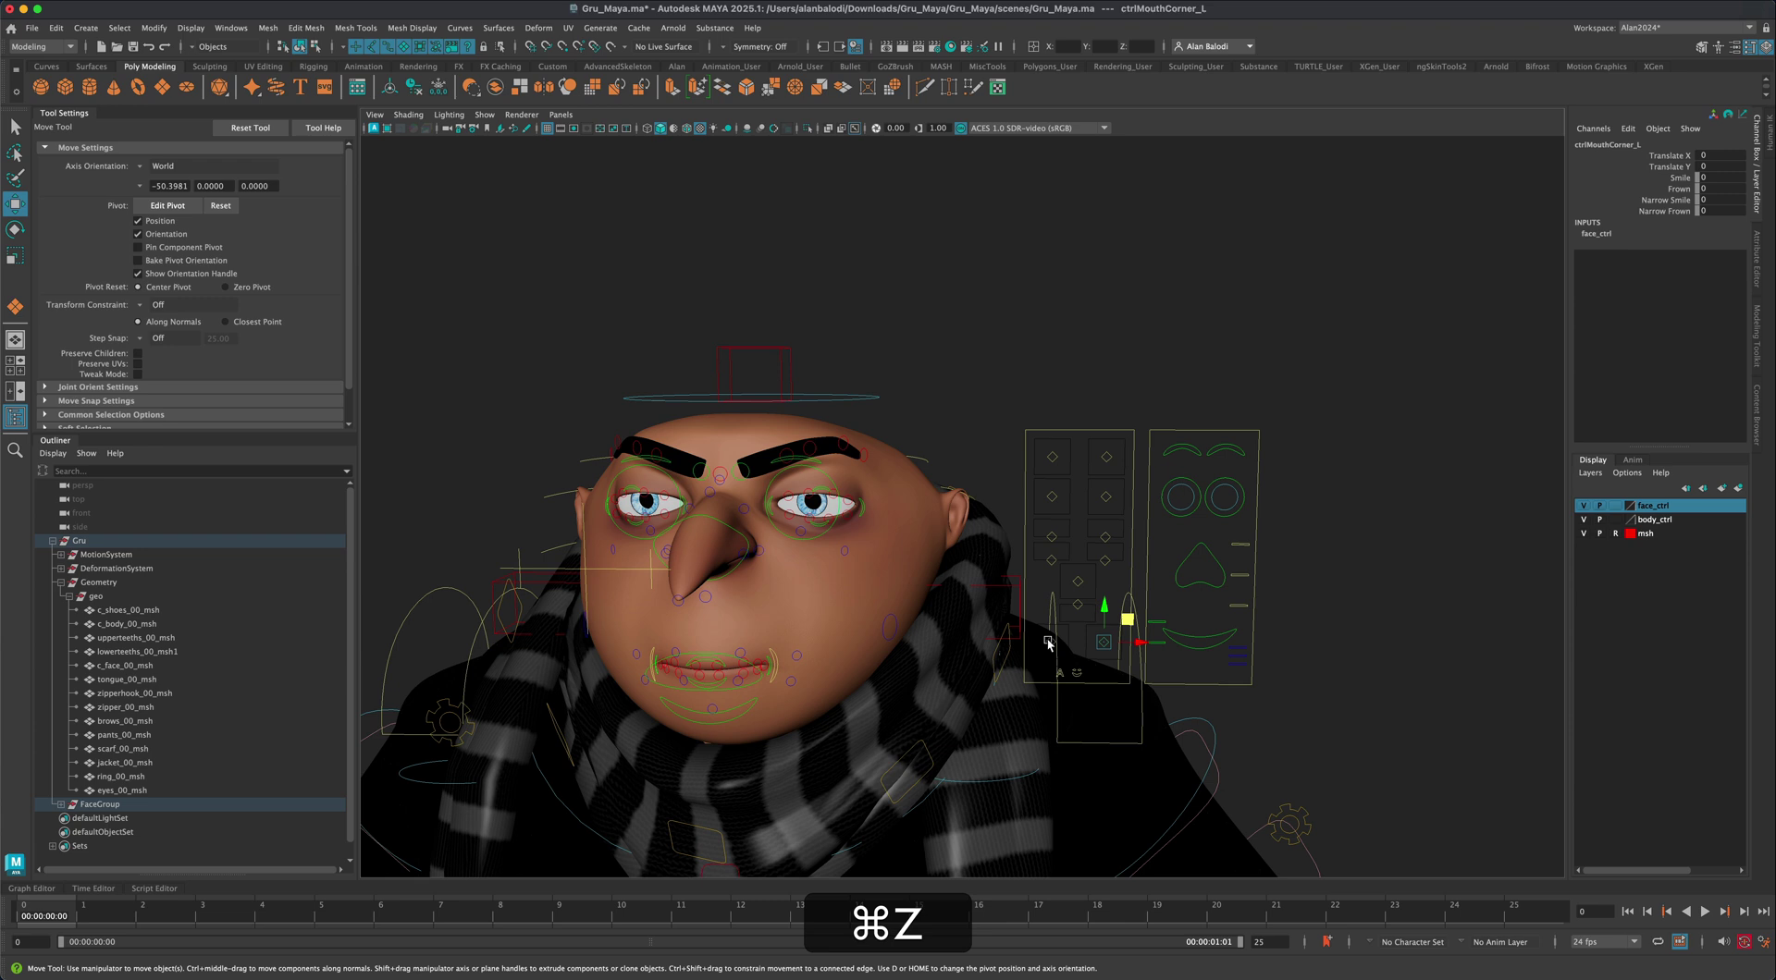
pyautogui.click(1048, 643)
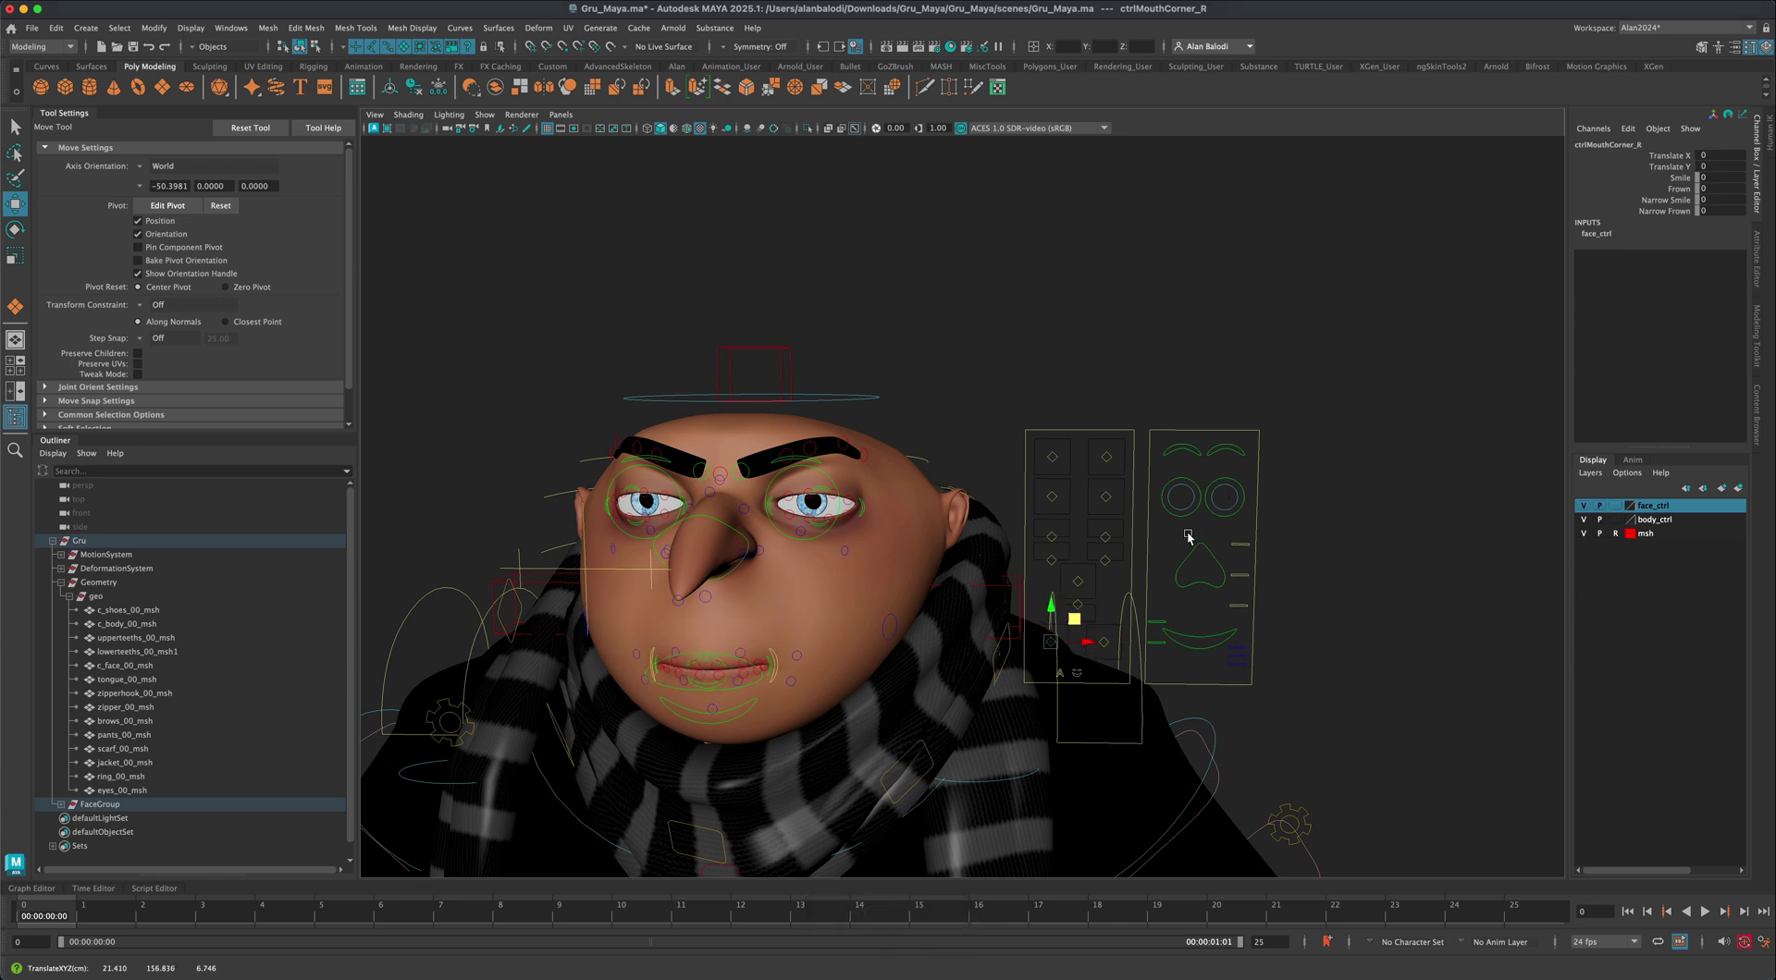
pyautogui.click(1202, 559)
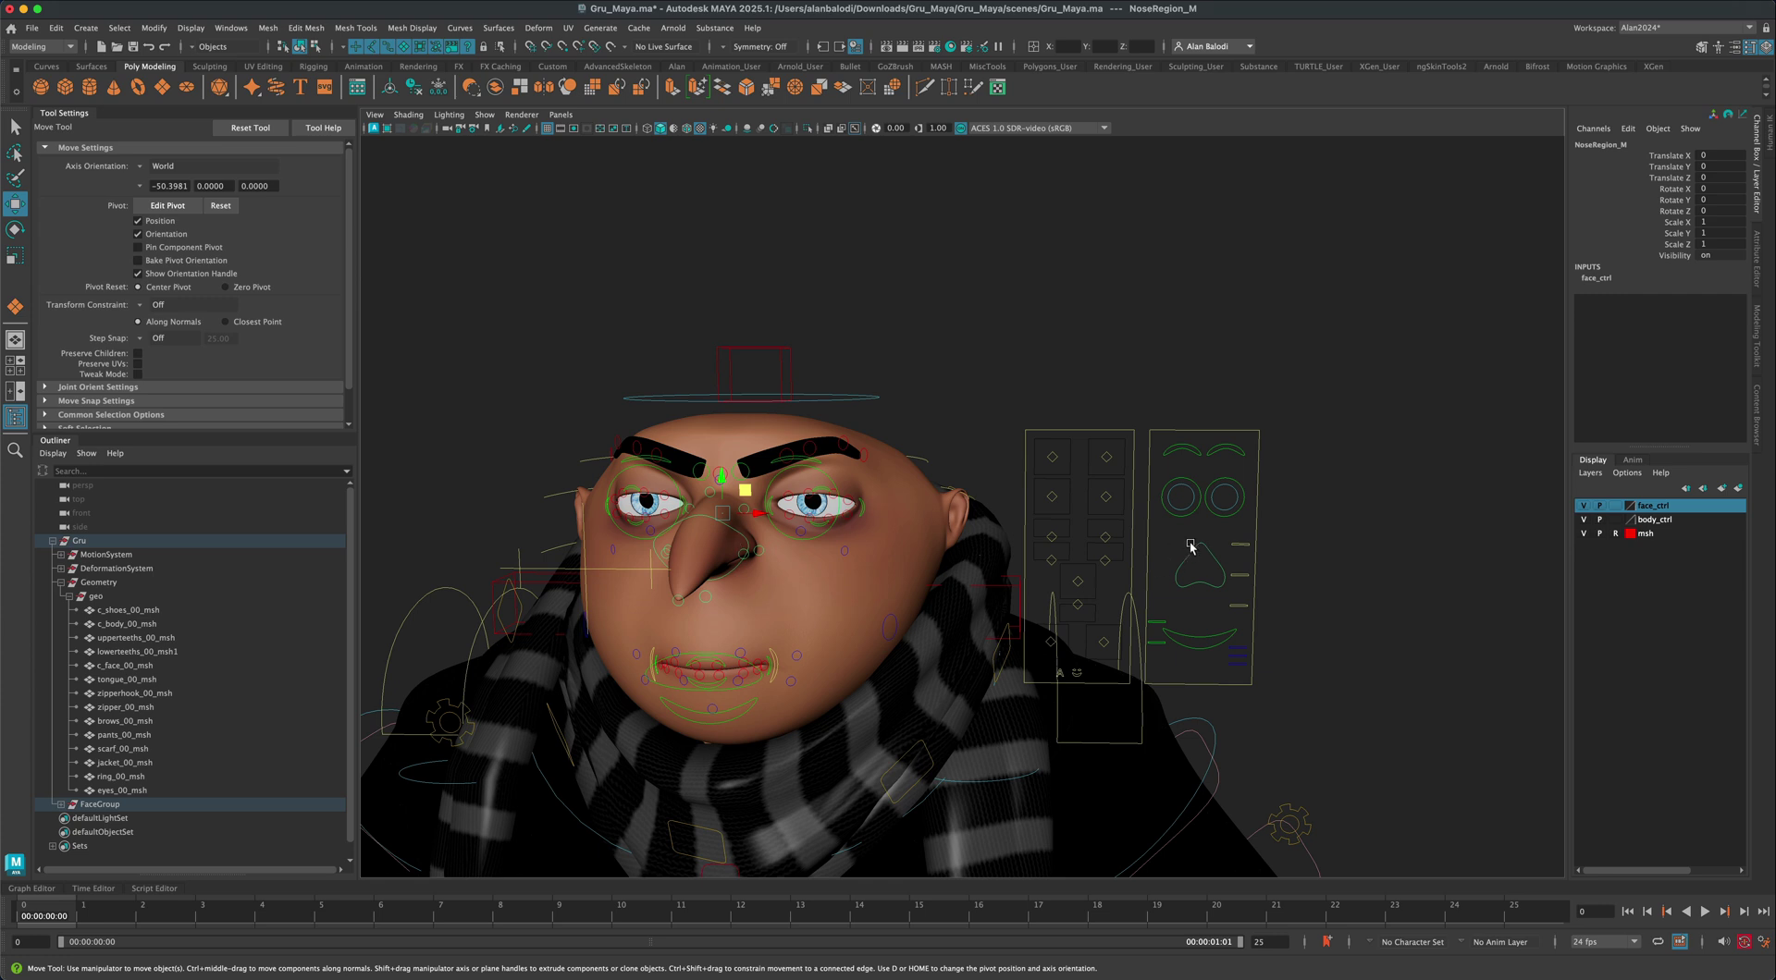
# Test-rotate the NoseRegion_M control, then undo the rotation
pyautogui.press('e')
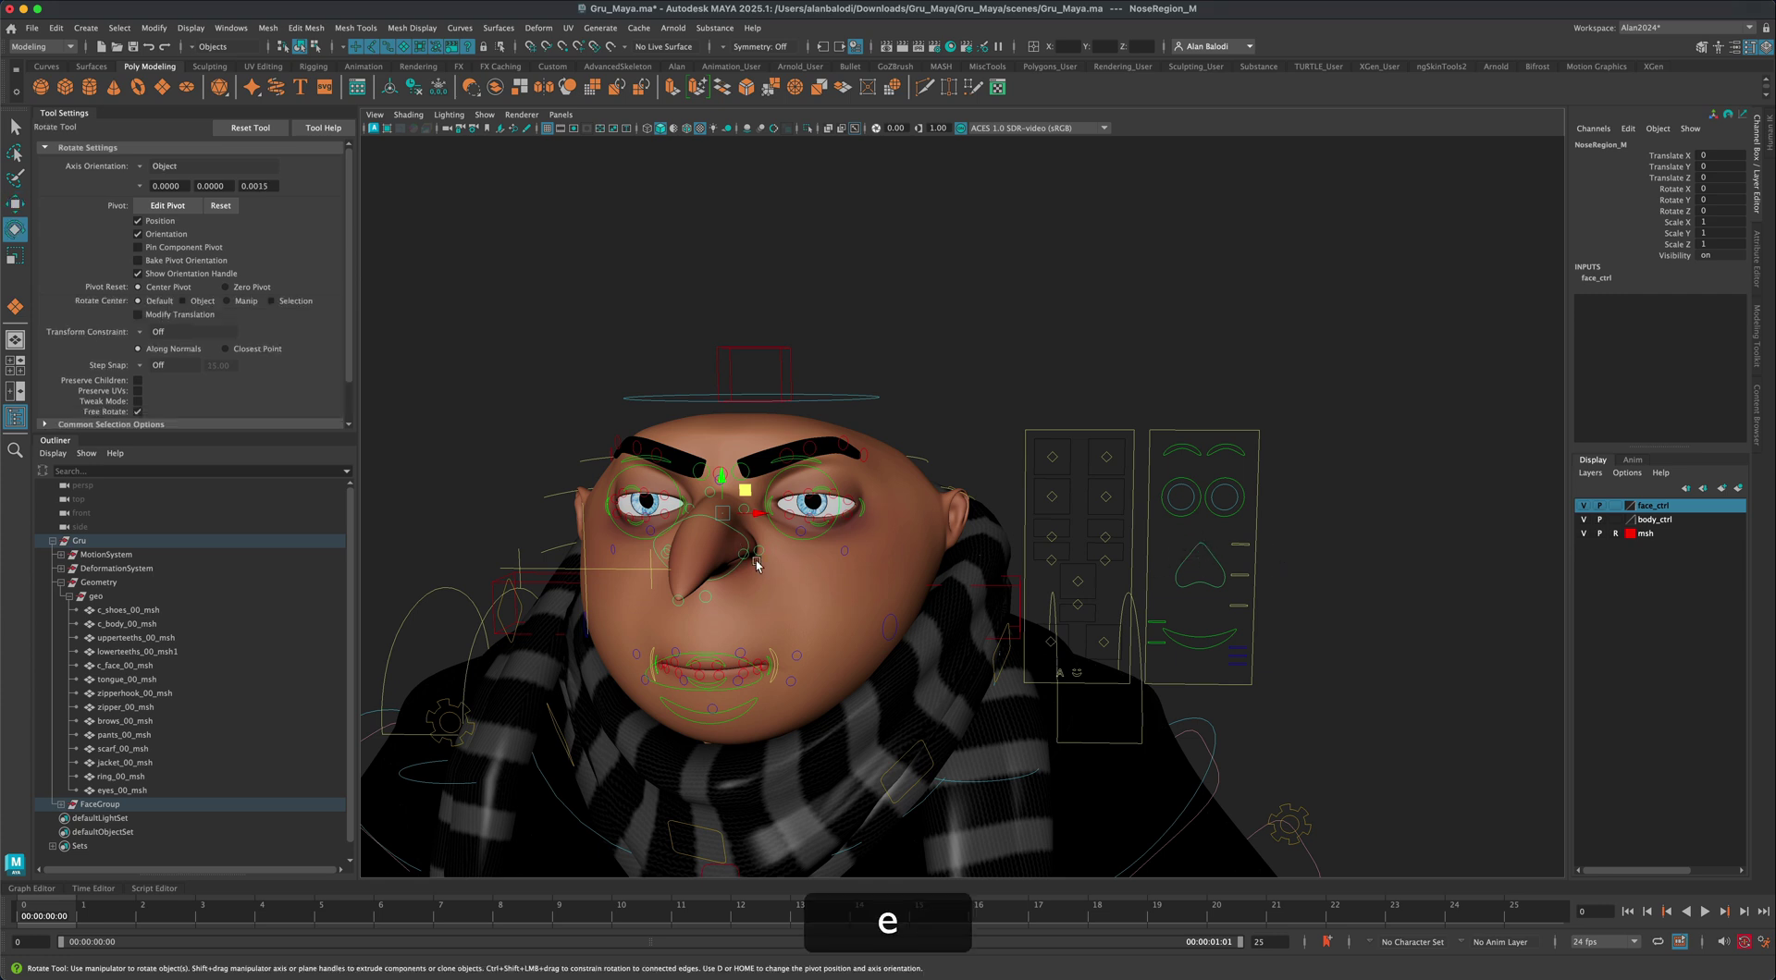
pyautogui.moveTo(727, 537); pyautogui.dragTo(903, 546)
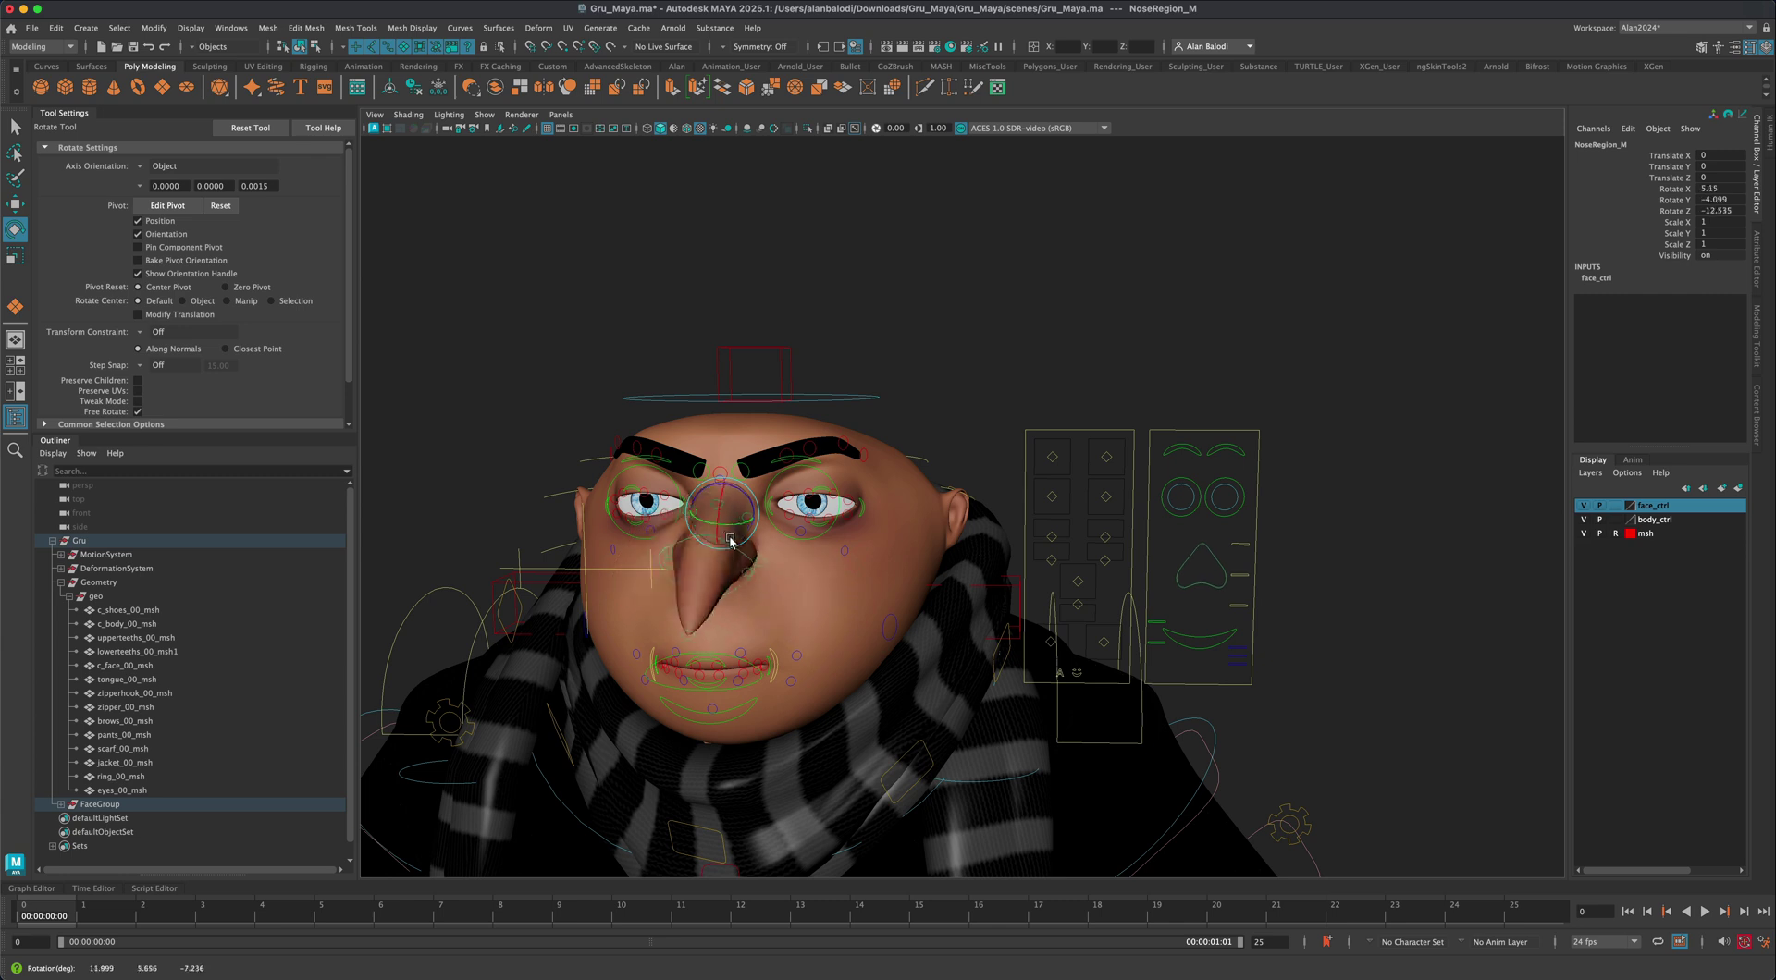
pyautogui.press('super+z')
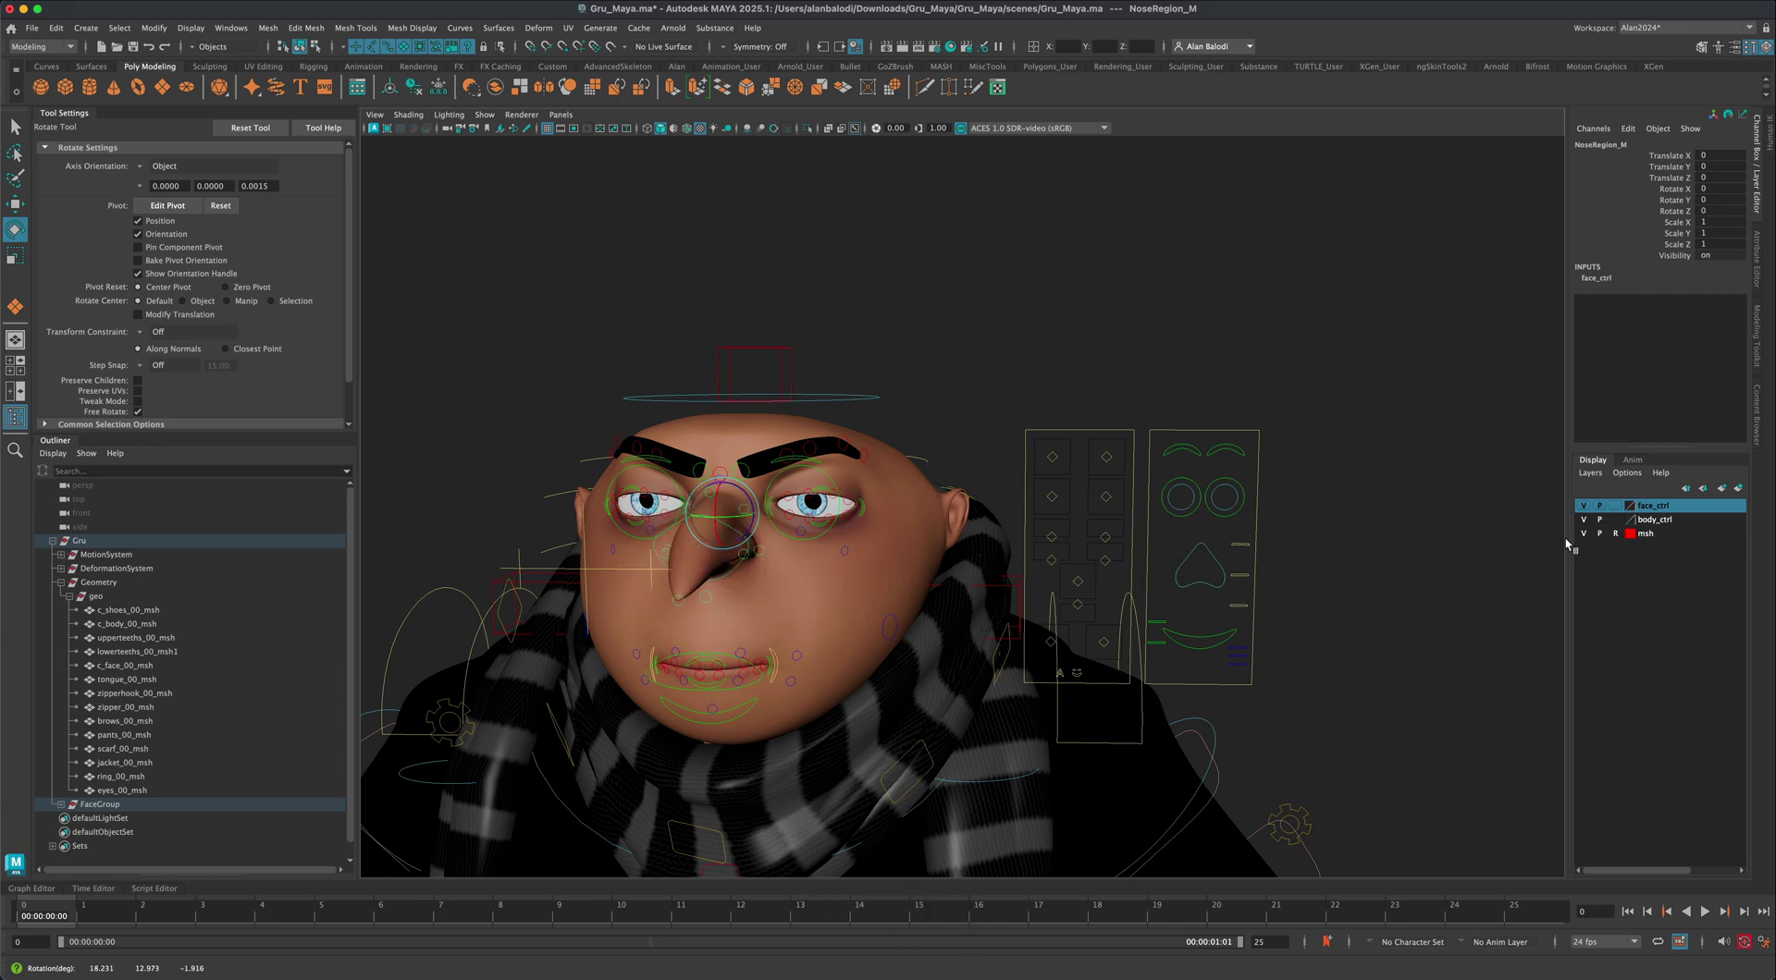
# Hide the face_ctrl layer, zoom out, and Increment & Save as Gru_Maya.0005.ma
pyautogui.click(1584, 506)
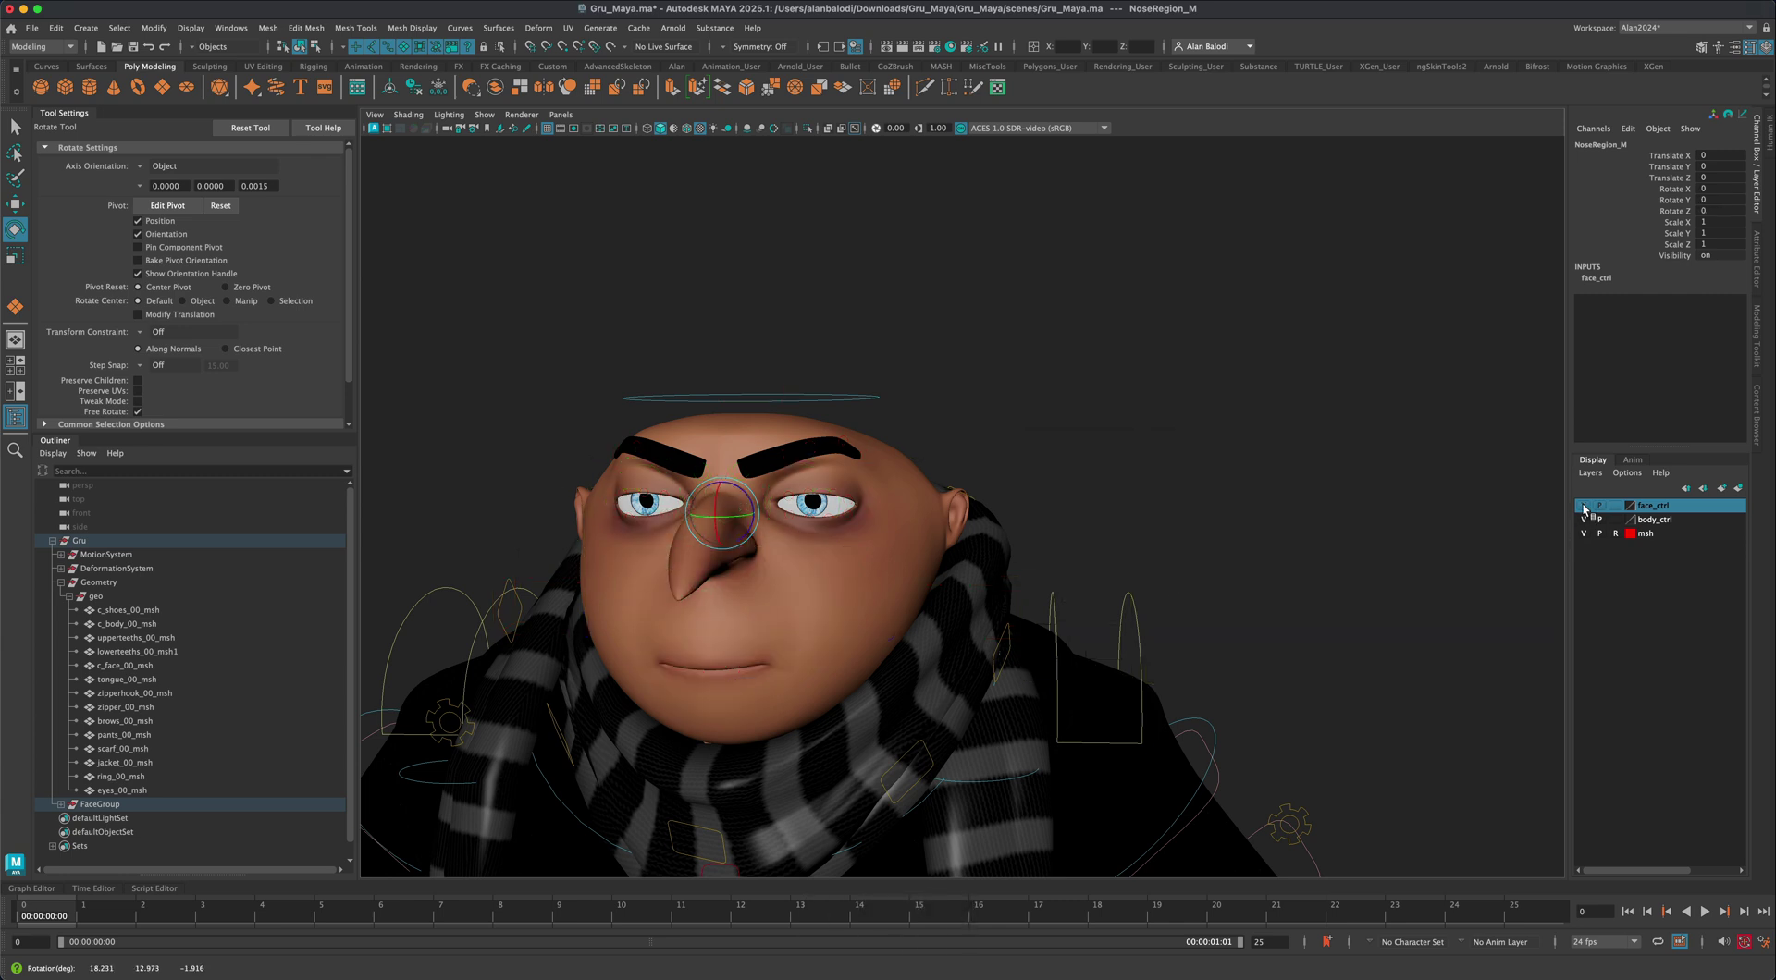
pyautogui.scroll(-5, 1384, 664)
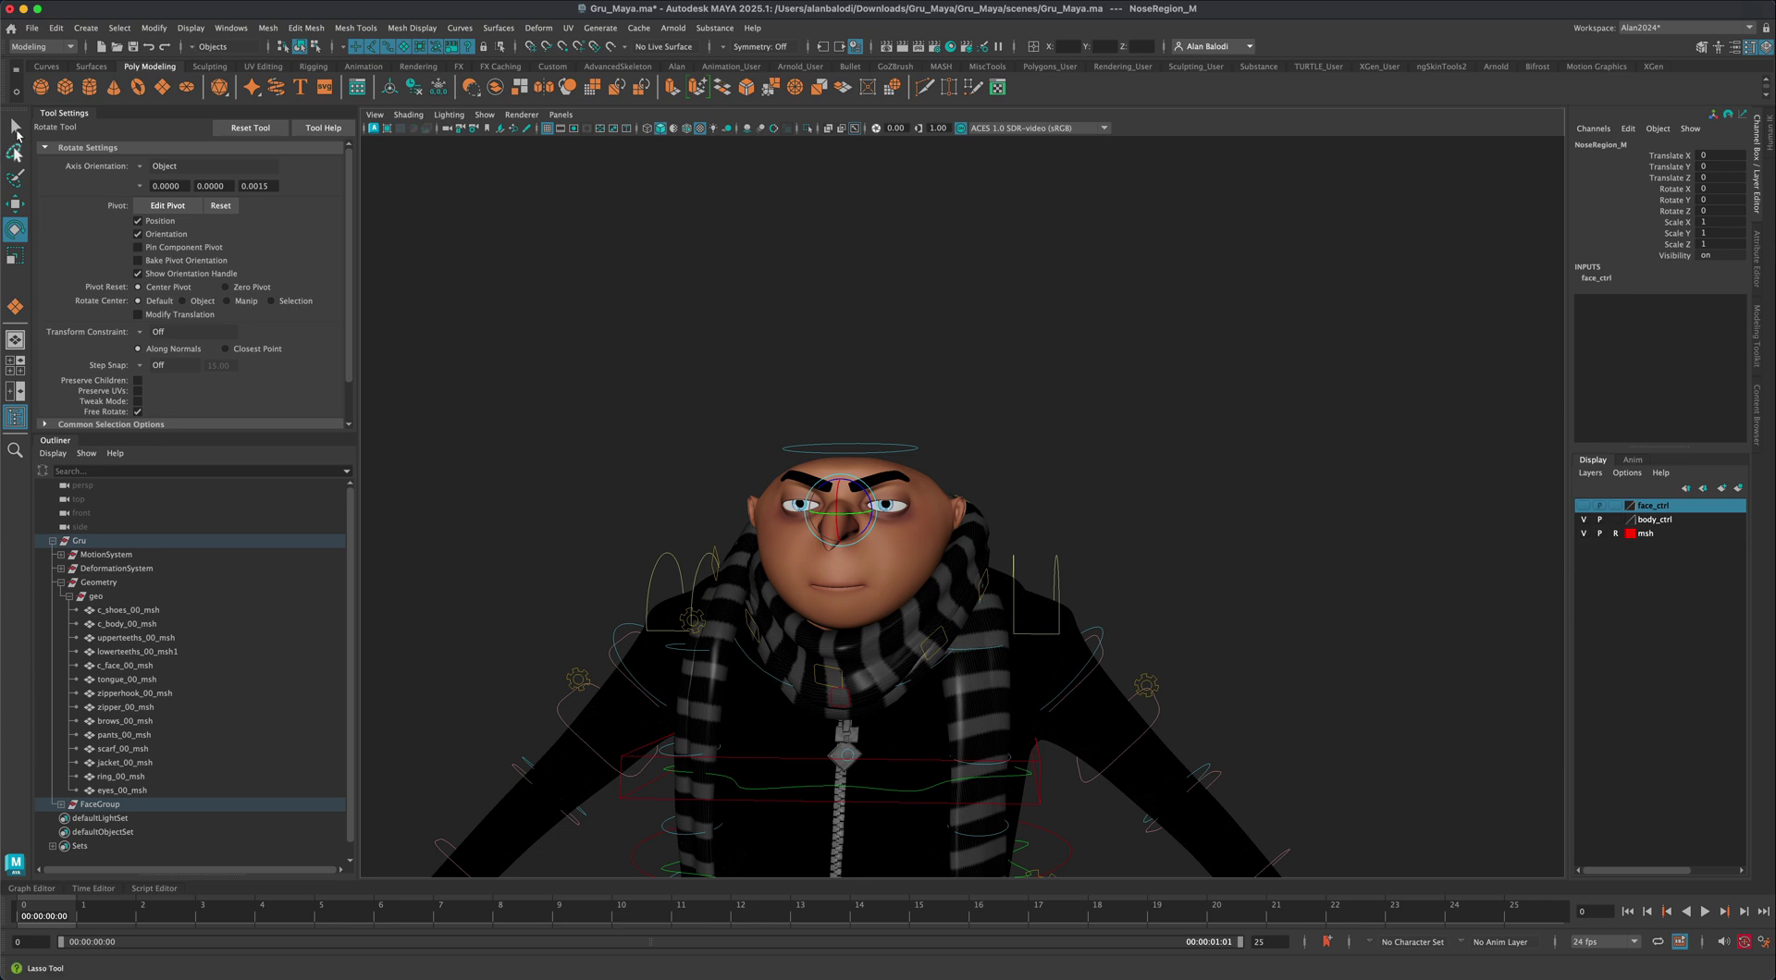
pyautogui.click(16, 129)
pyautogui.scroll(-5, 469, 473)
pyautogui.keyDown('alt'); pyautogui.moveTo(1321, 677); pyautogui.dragTo(1340, 498, button='middle'); pyautogui.keyUp('alt')
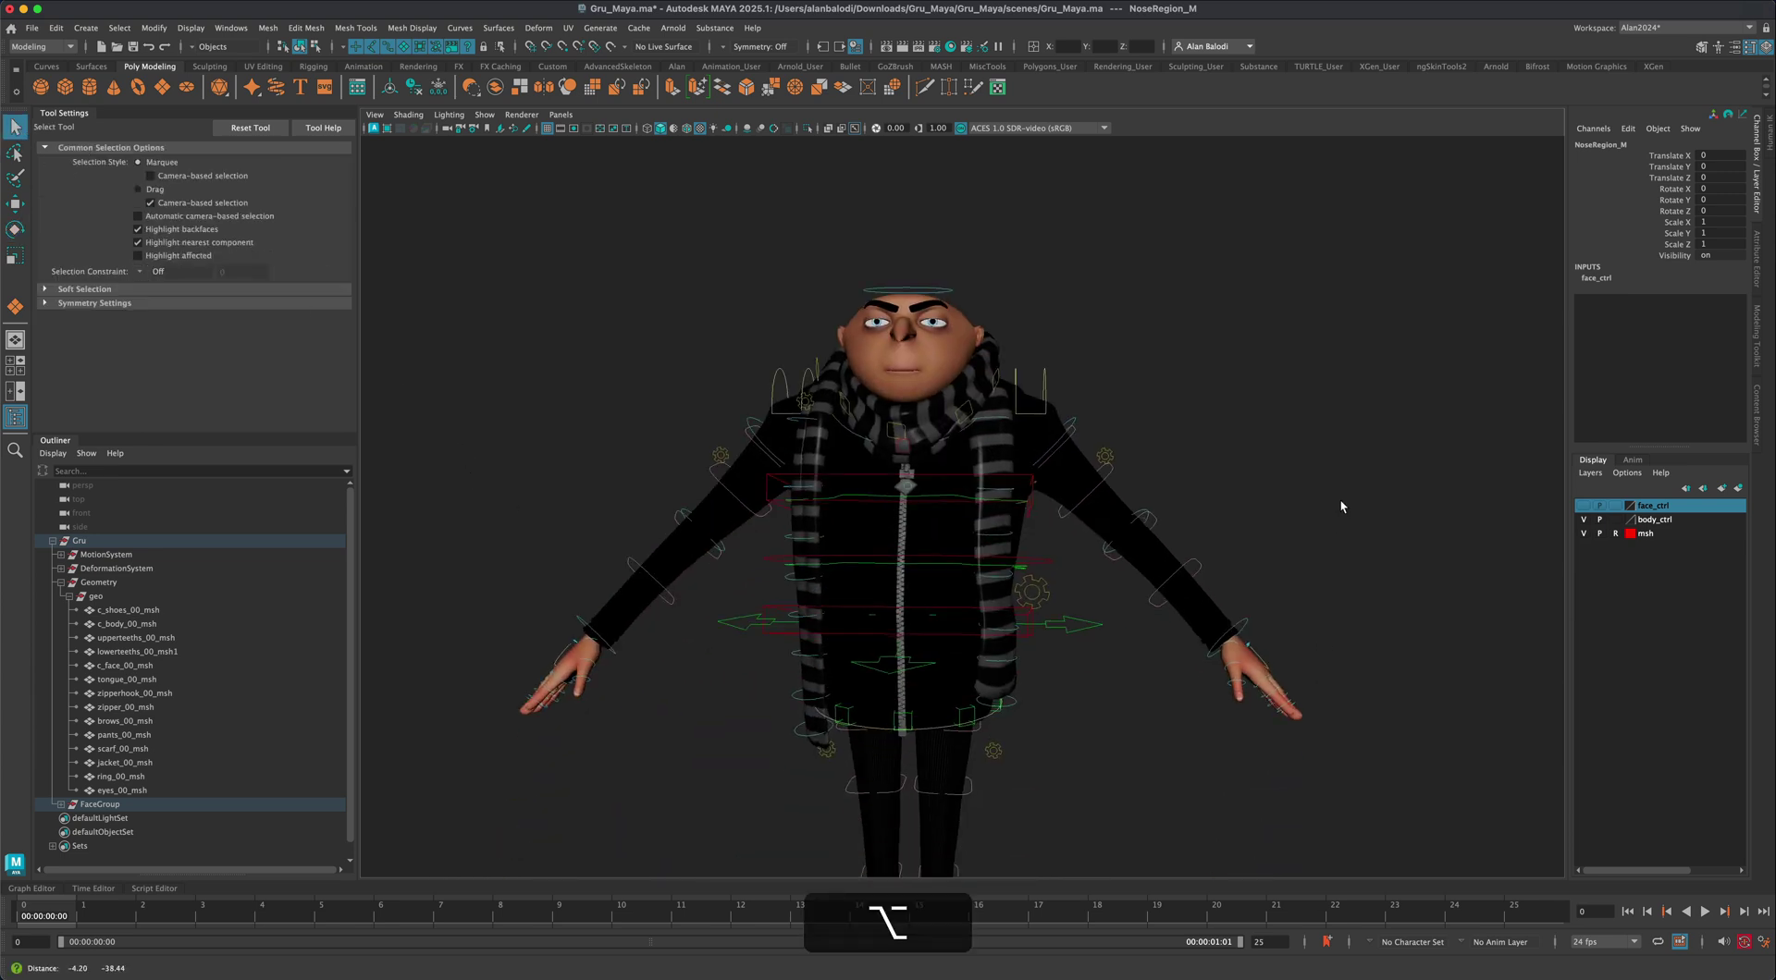
pyautogui.keyDown('alt'); pyautogui.moveTo(1339, 498); pyautogui.dragTo(1303, 638); pyautogui.keyUp('alt')
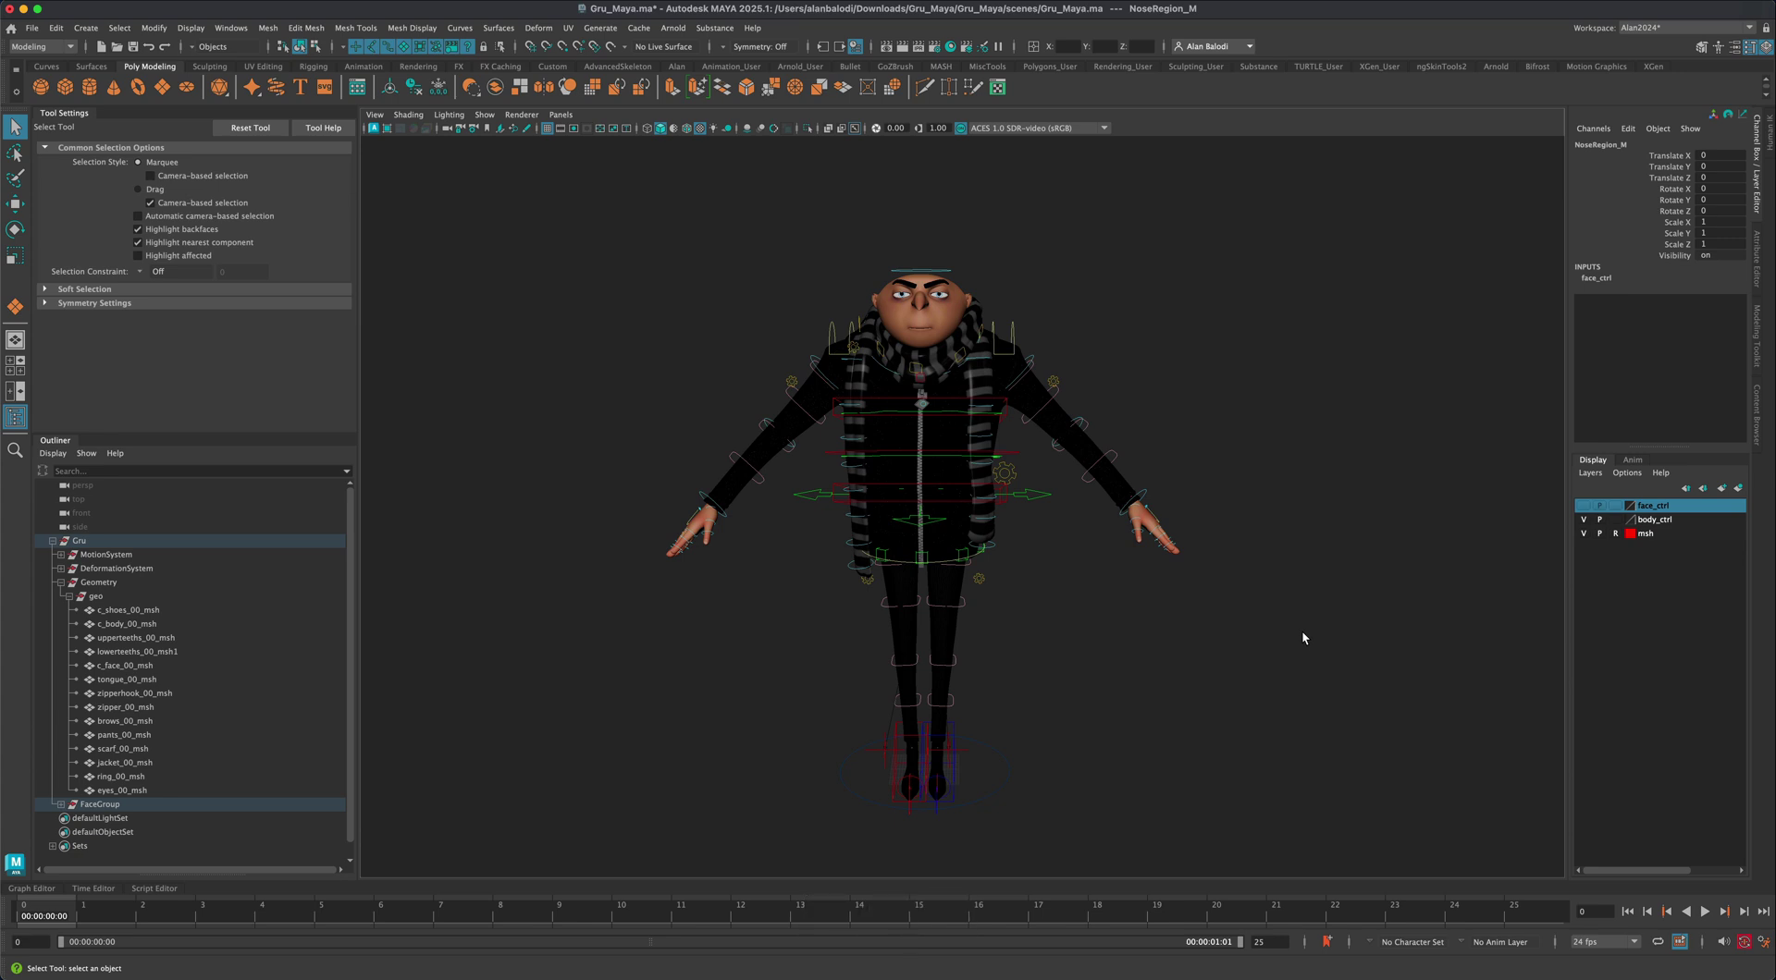
pyautogui.press('super+alt+s')
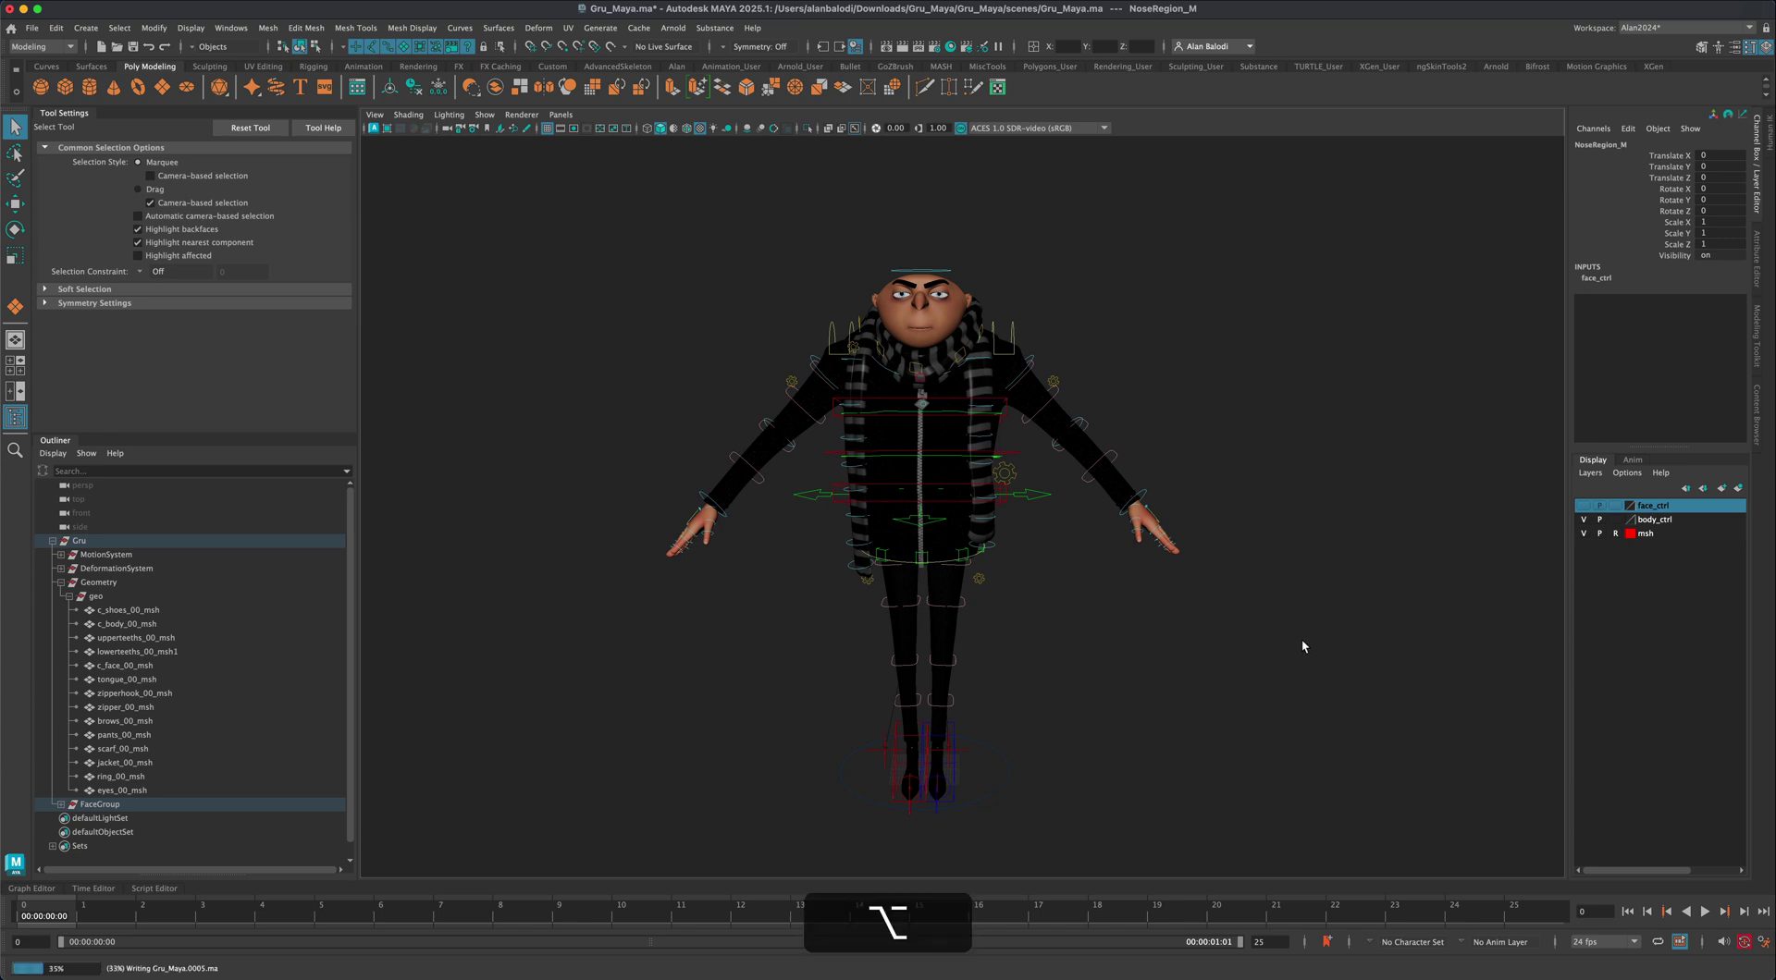
# Orbit the viewport to view Gru from an angle
pyautogui.keyDown('alt'); pyautogui.moveTo(1163, 655); pyautogui.dragTo(1127, 675); pyautogui.keyUp('alt')
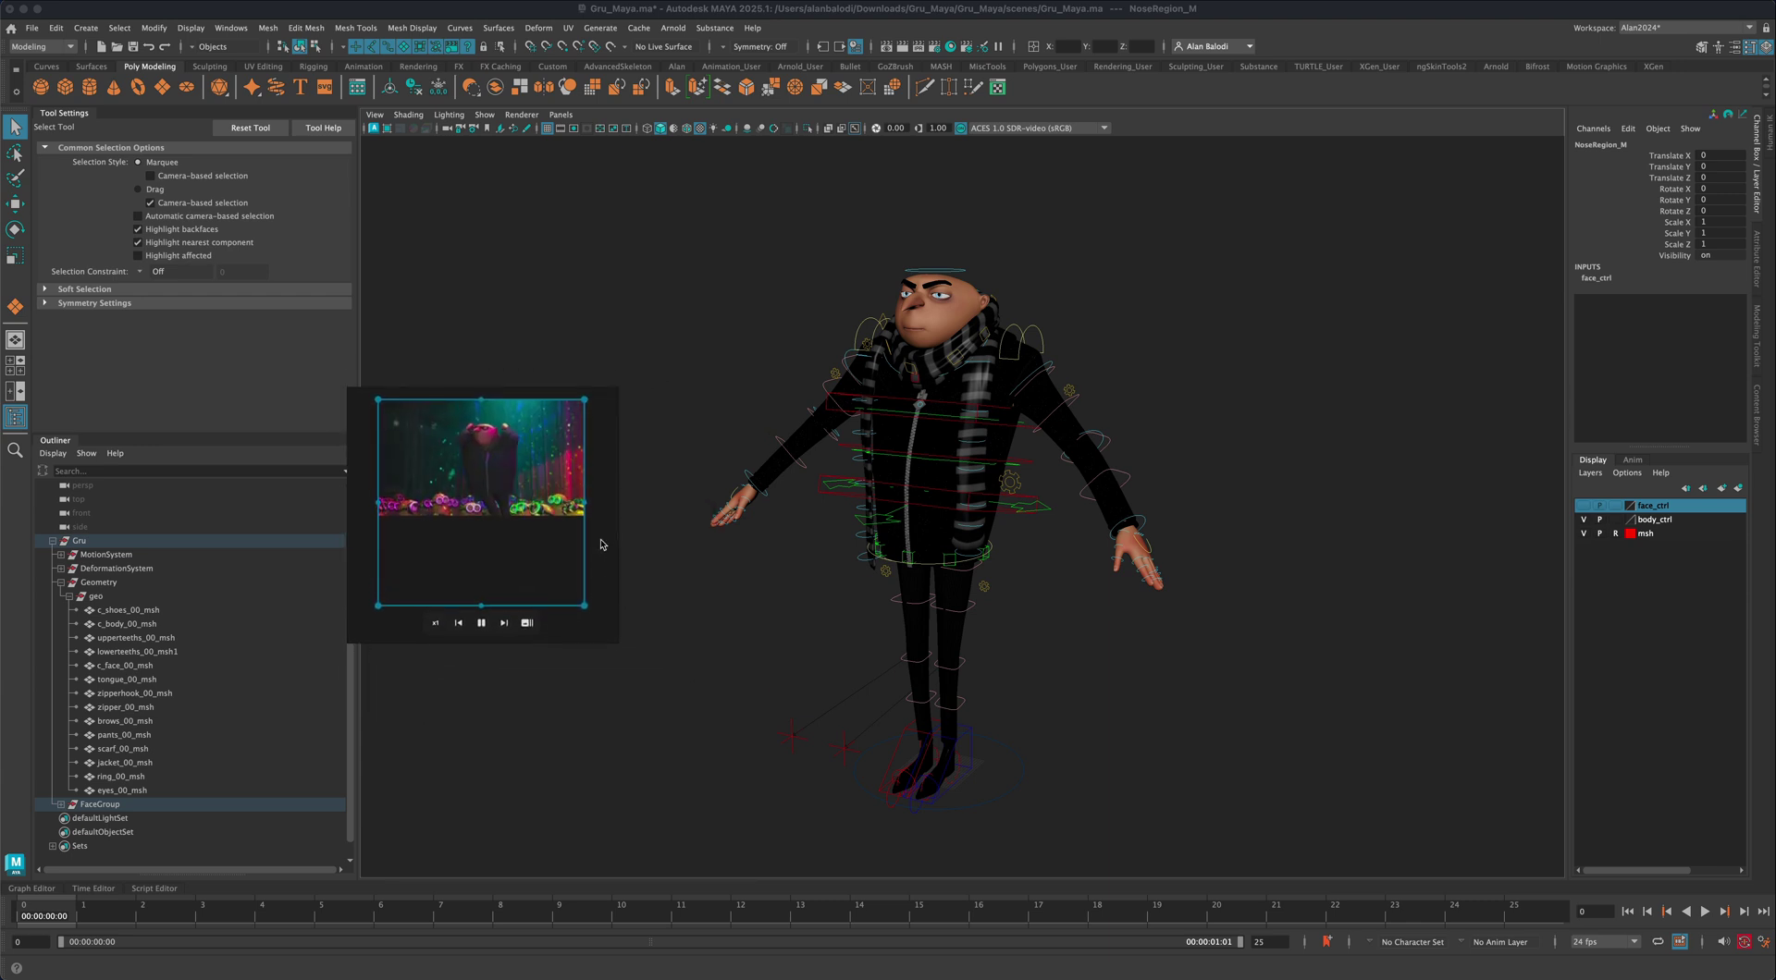
# Drag the reference clip to the viewport's top-left corner and tumble around the rig
pyautogui.click(526, 628)
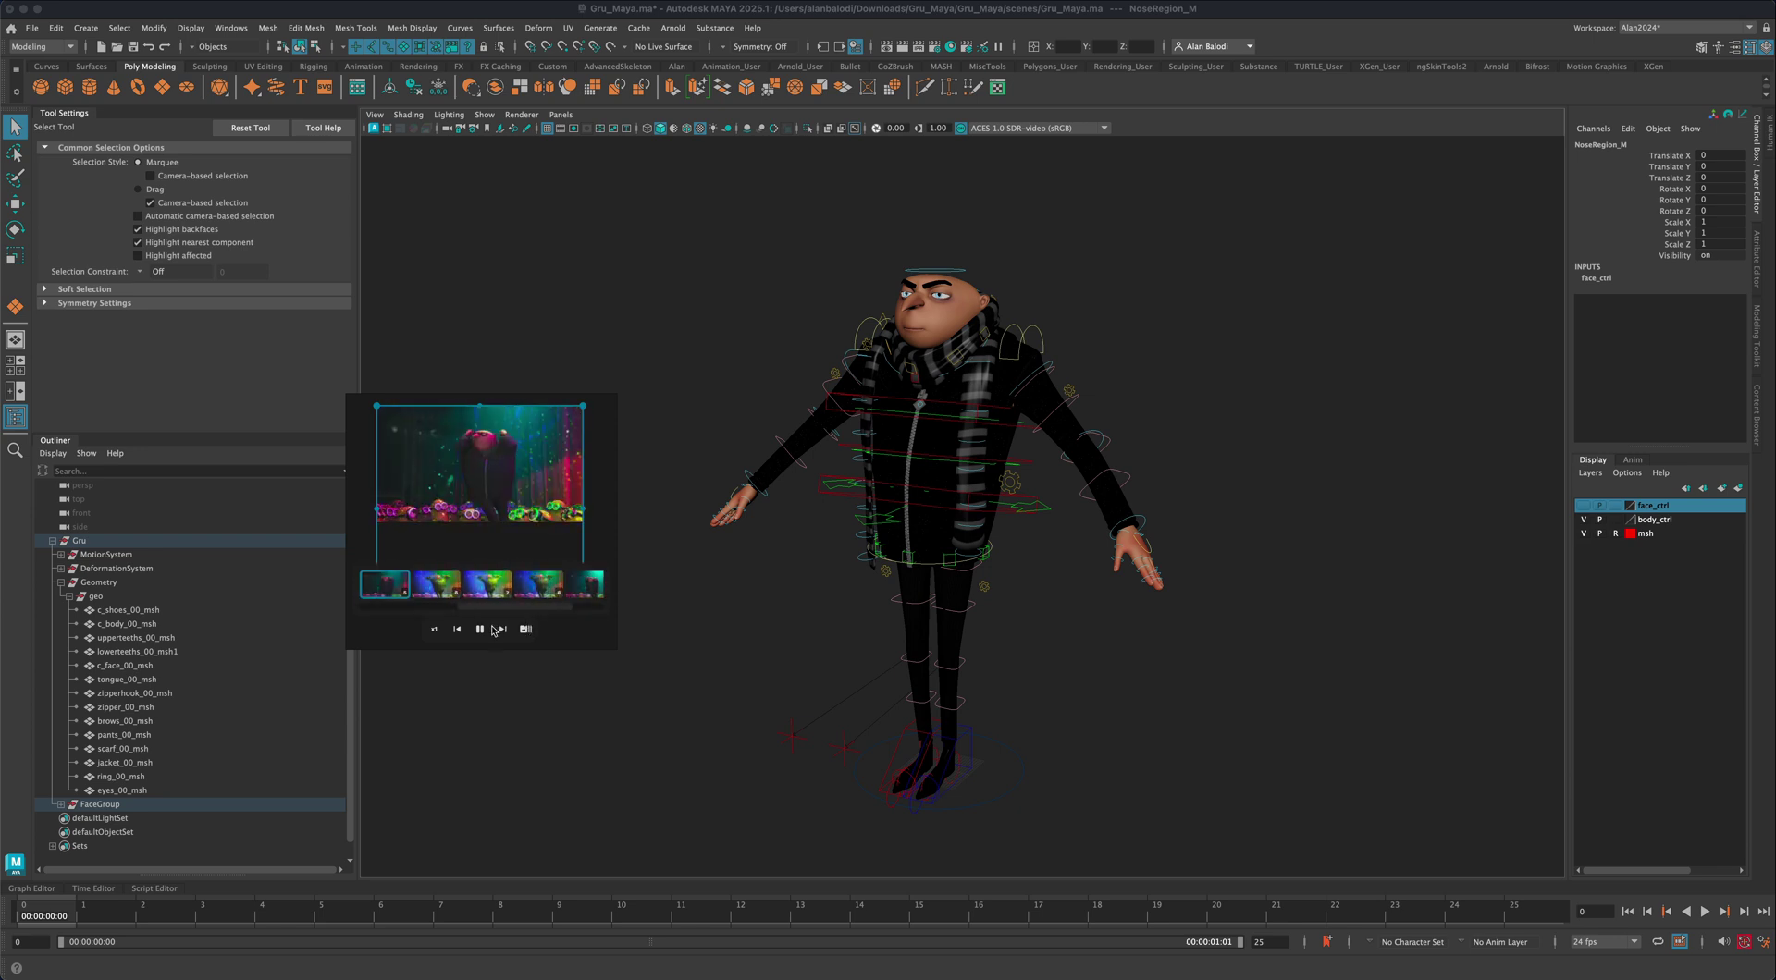
pyautogui.click(524, 629)
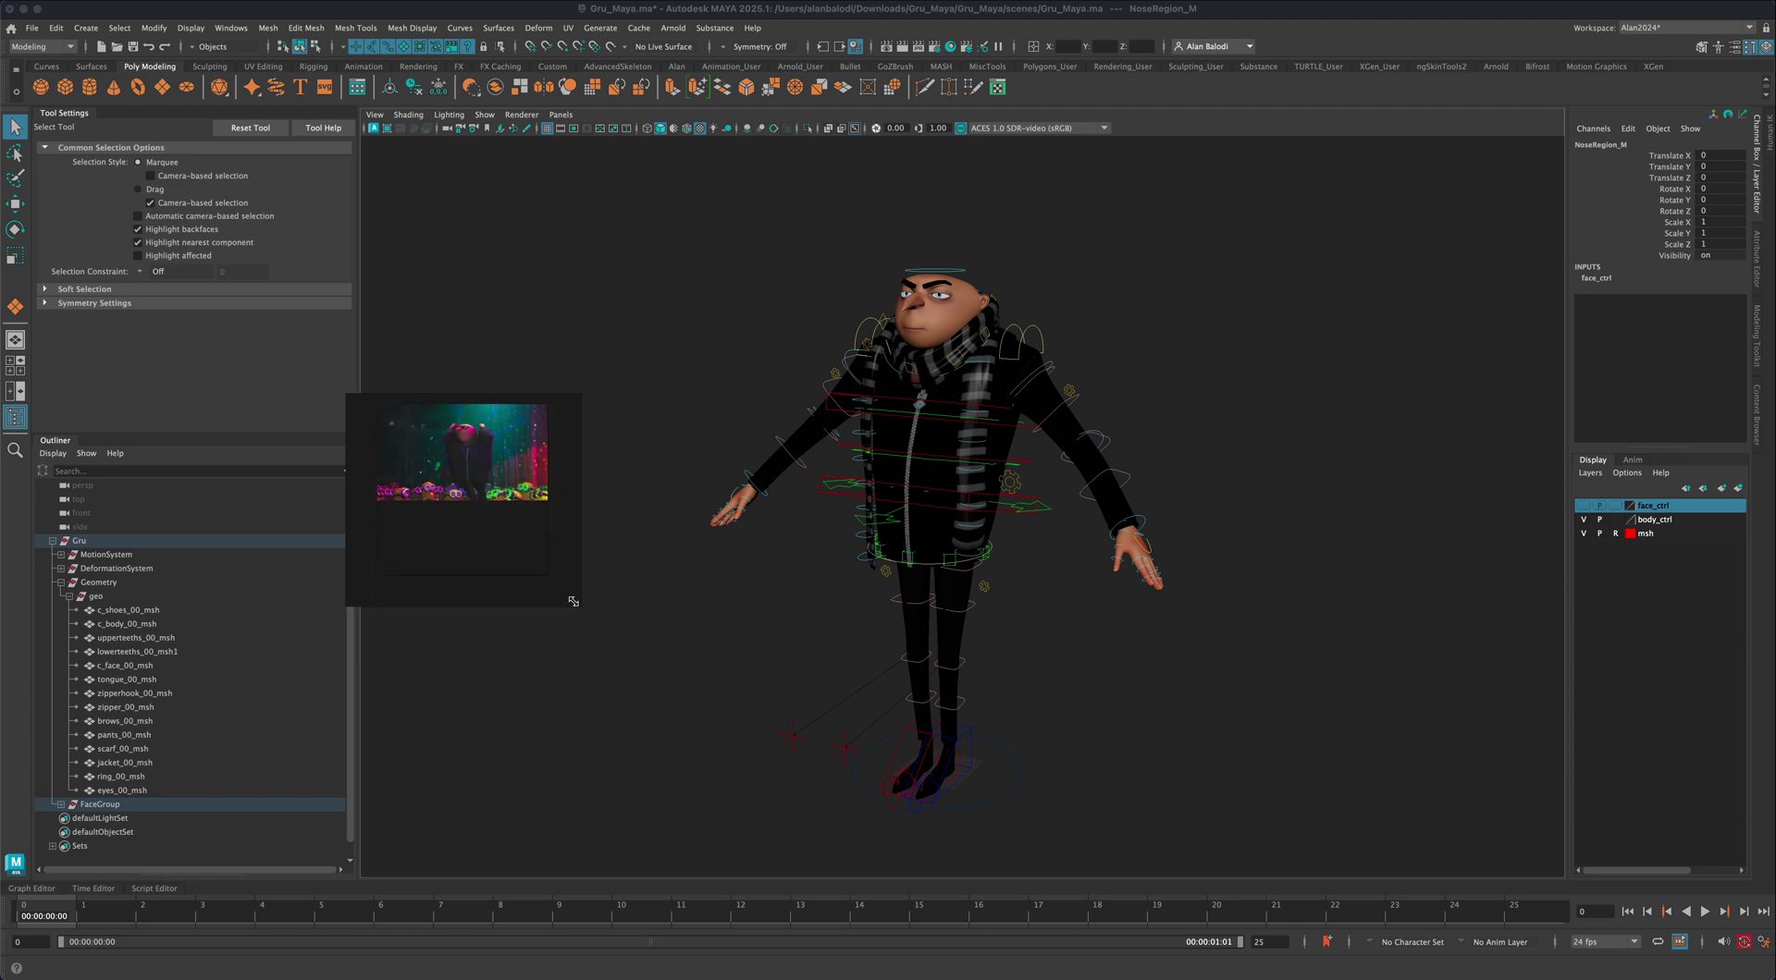
pyautogui.moveTo(573, 601); pyautogui.dragTo(595, 337)
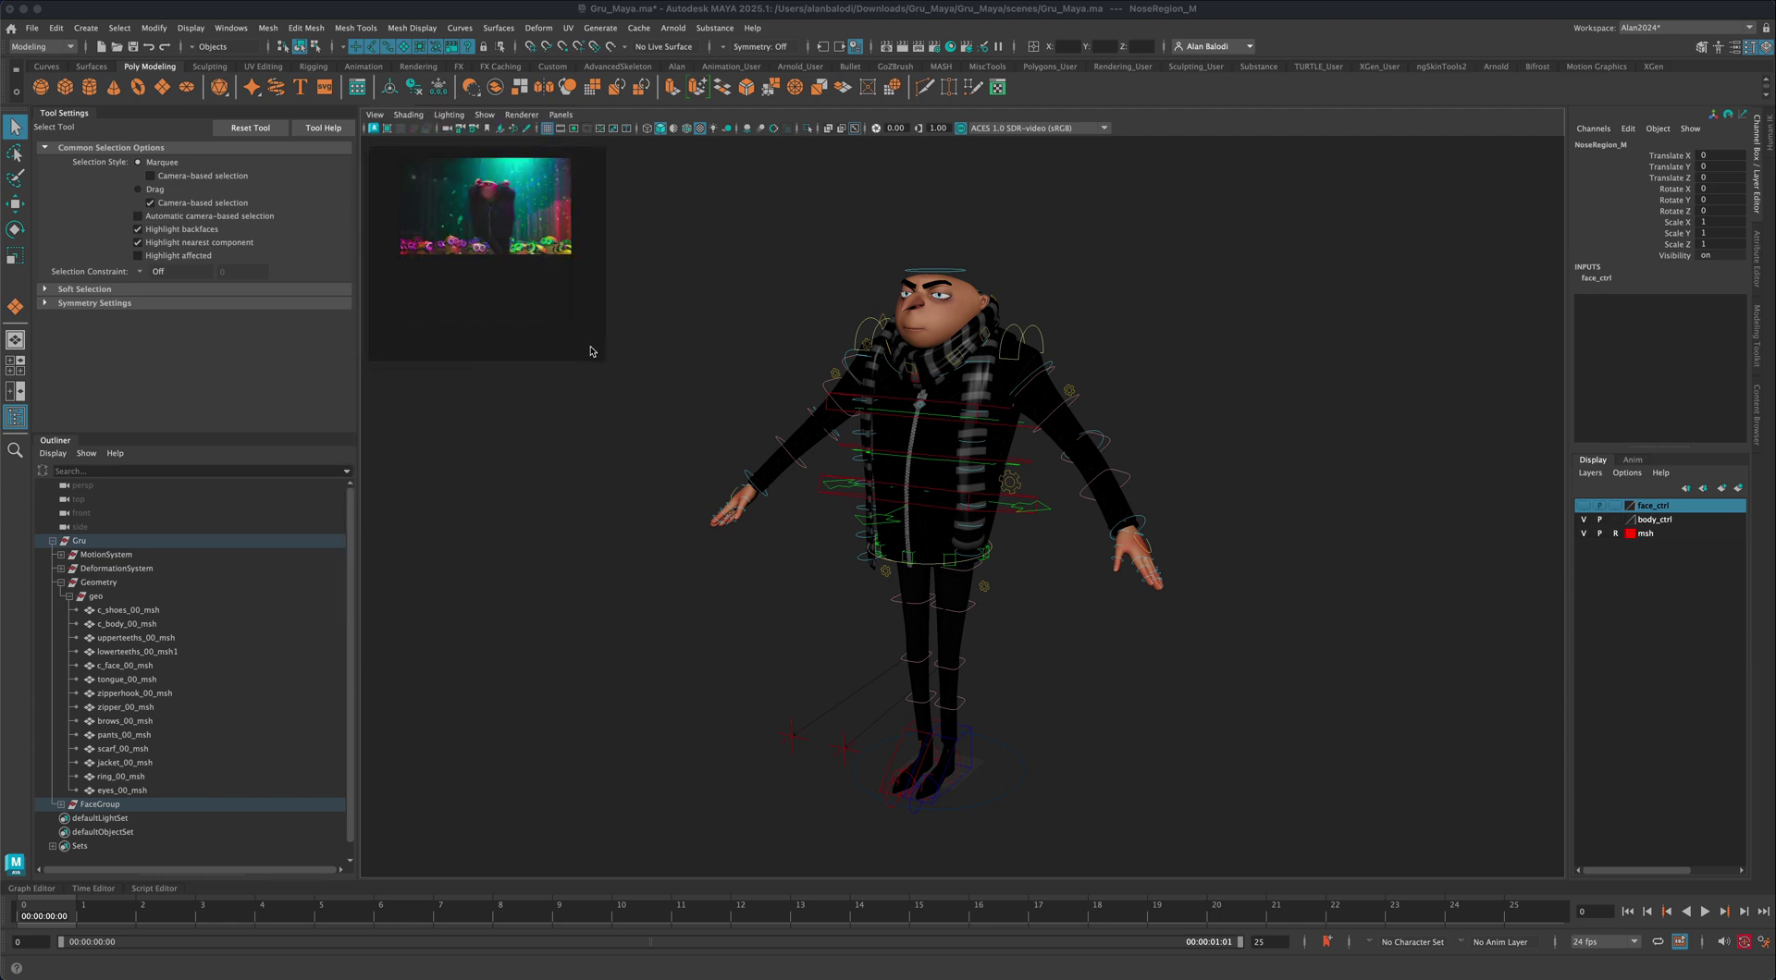
pyautogui.click(570, 549)
pyautogui.keyDown('alt'); pyautogui.moveTo(570, 548); pyautogui.dragTo(728, 678); pyautogui.keyUp('alt')
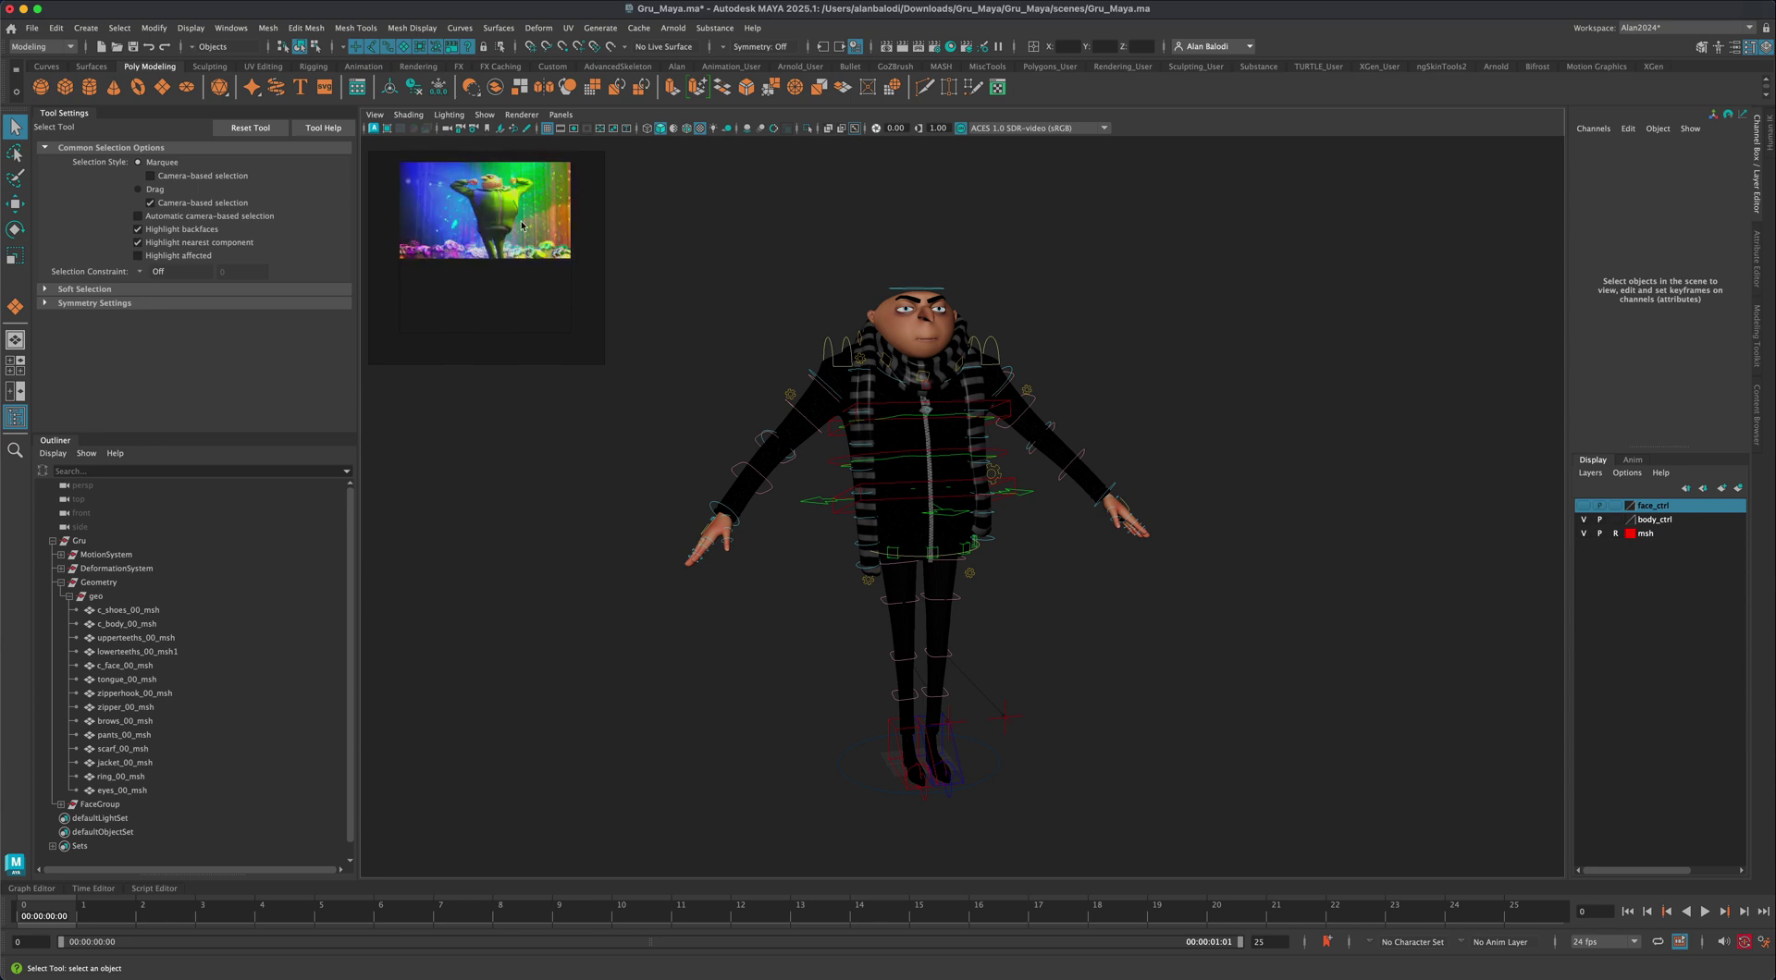
pyautogui.keyDown('alt'); pyautogui.moveTo(633, 469); pyautogui.dragTo(602, 483); pyautogui.keyUp('alt')
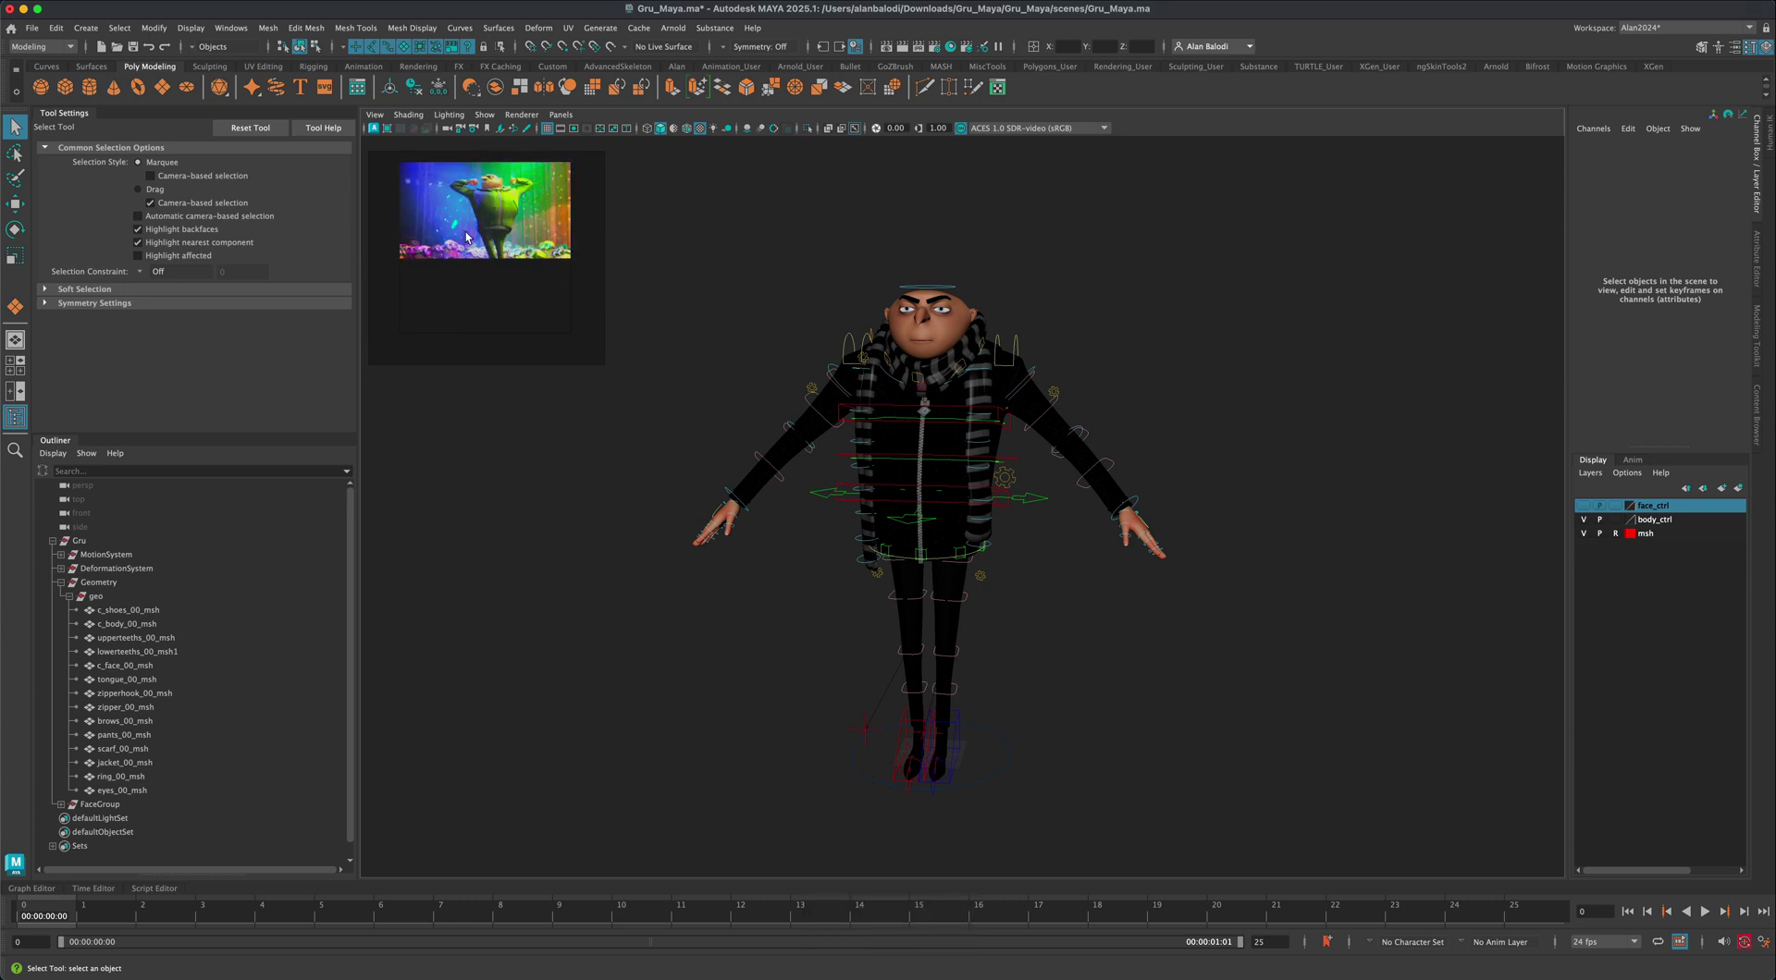
pyautogui.keyDown('alt'); pyautogui.moveTo(730, 396); pyautogui.dragTo(592, 559); pyautogui.keyUp('alt')
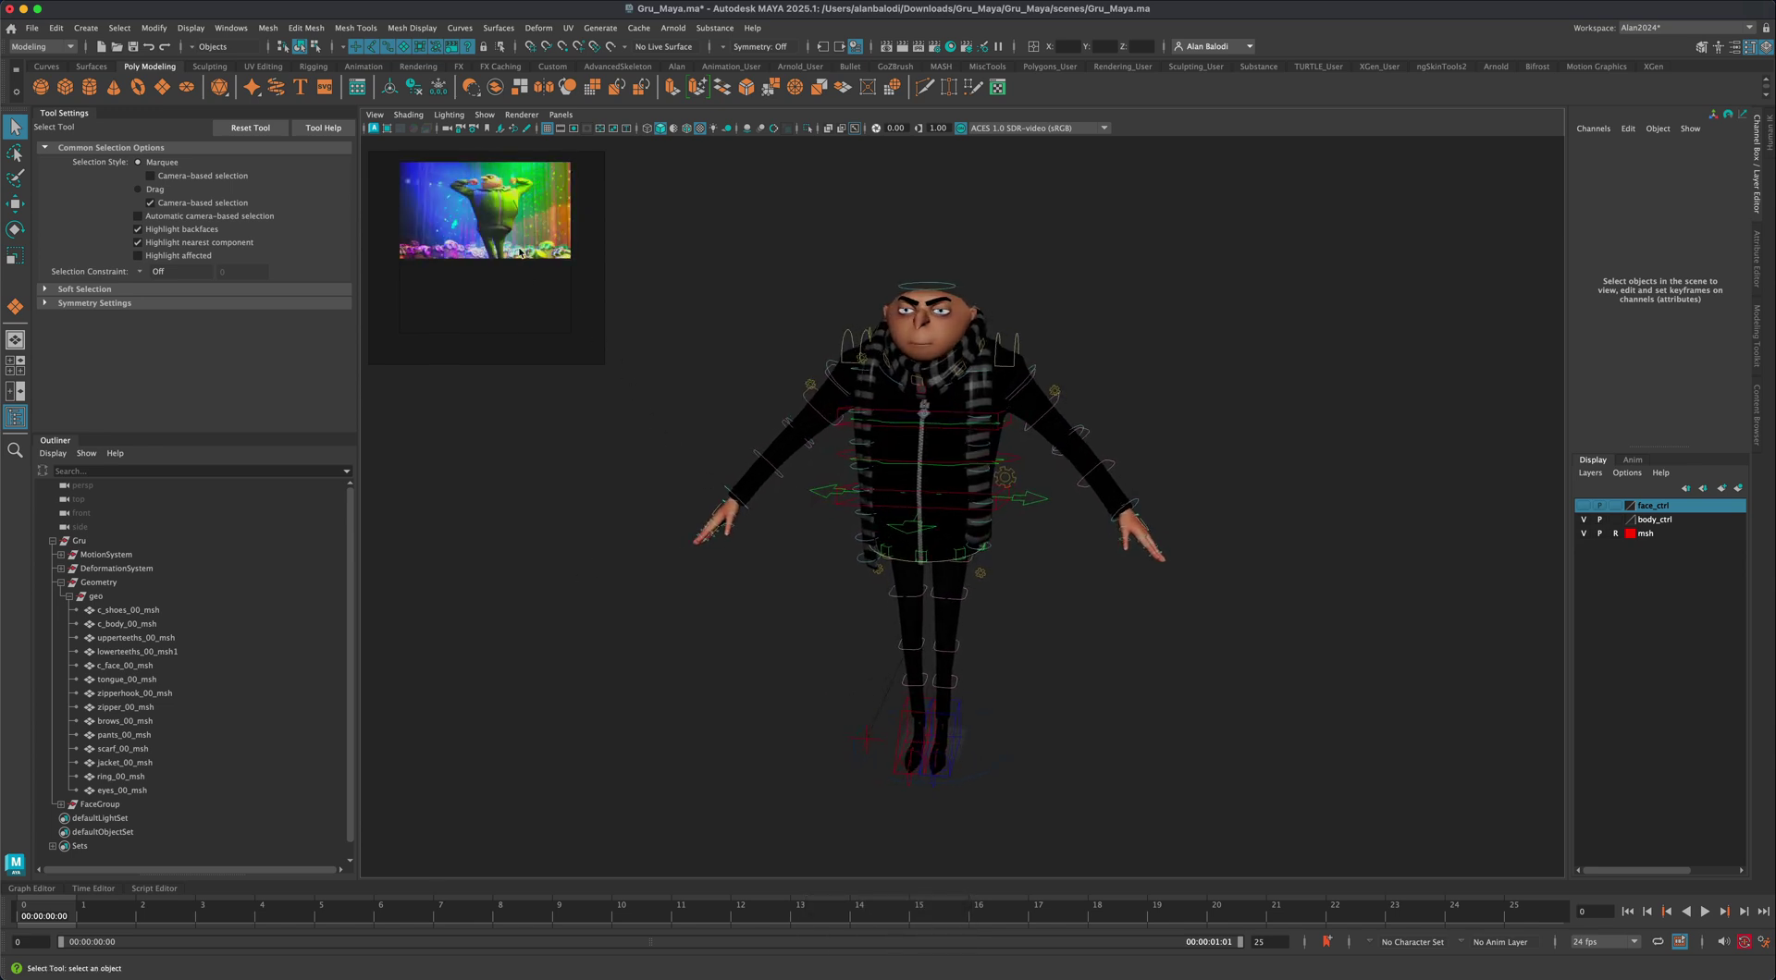
pyautogui.keyDown('alt'); pyautogui.moveTo(587, 566); pyautogui.dragTo(591, 574); pyautogui.keyUp('alt')
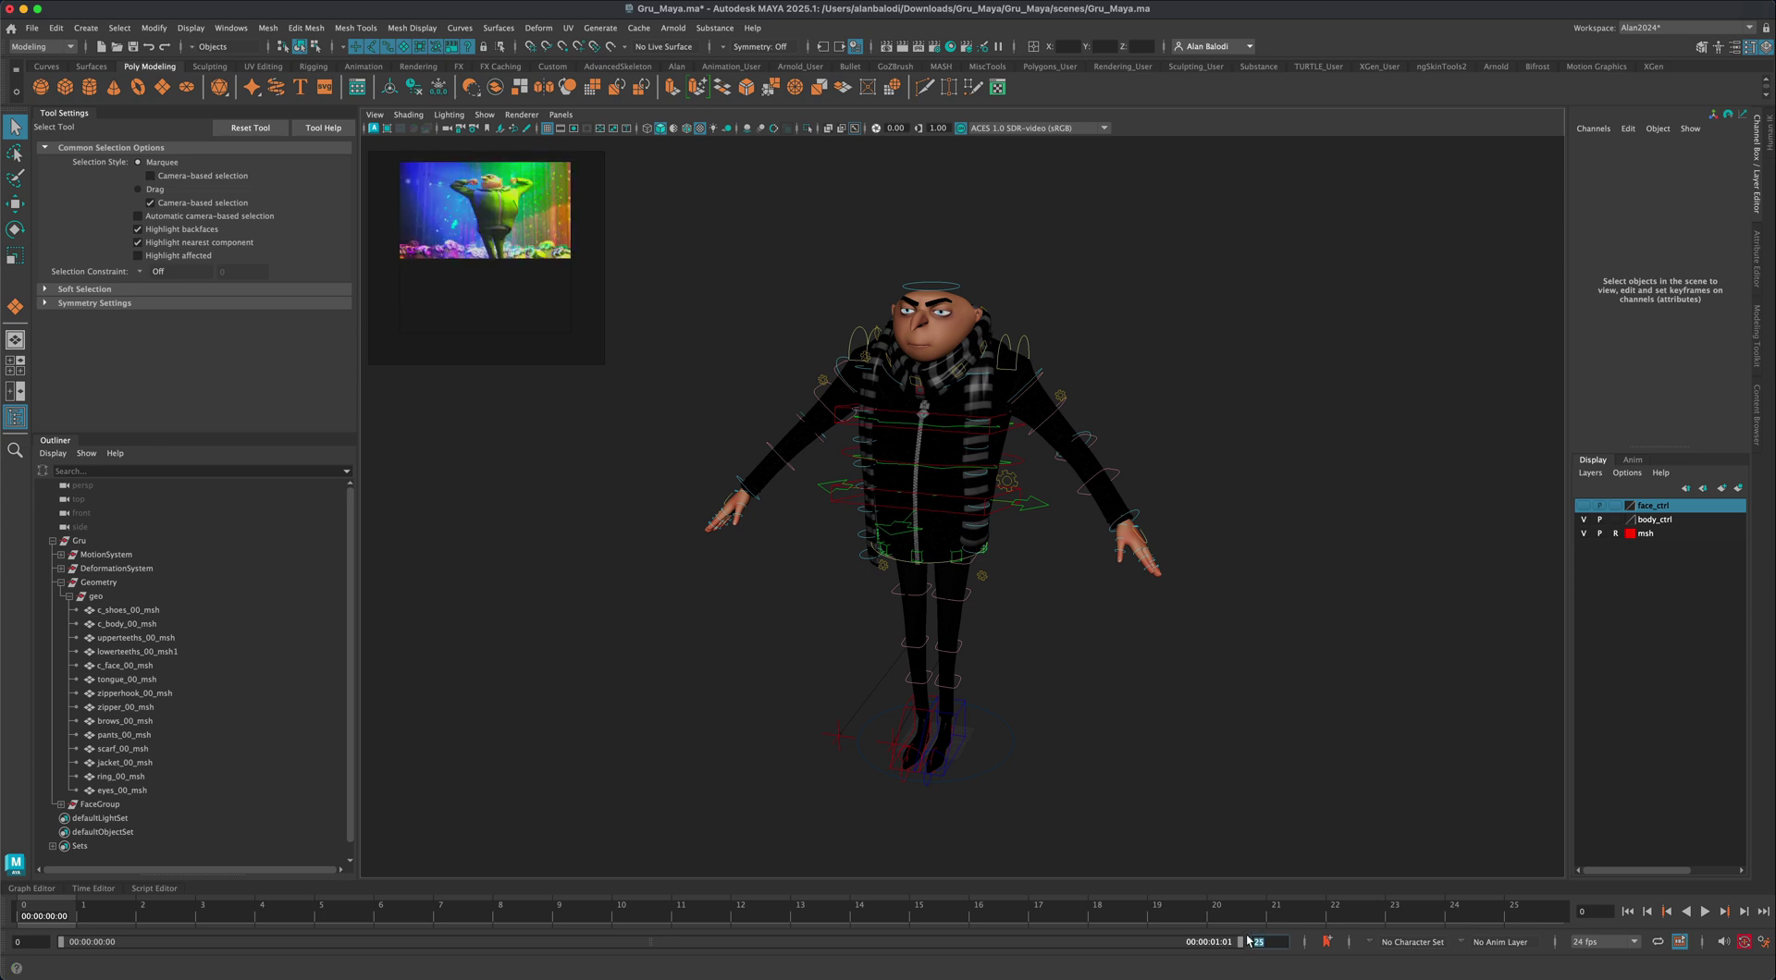
# Set the animation end frame to 20 and check frames 10, 0 and 20
pyautogui.write('20')
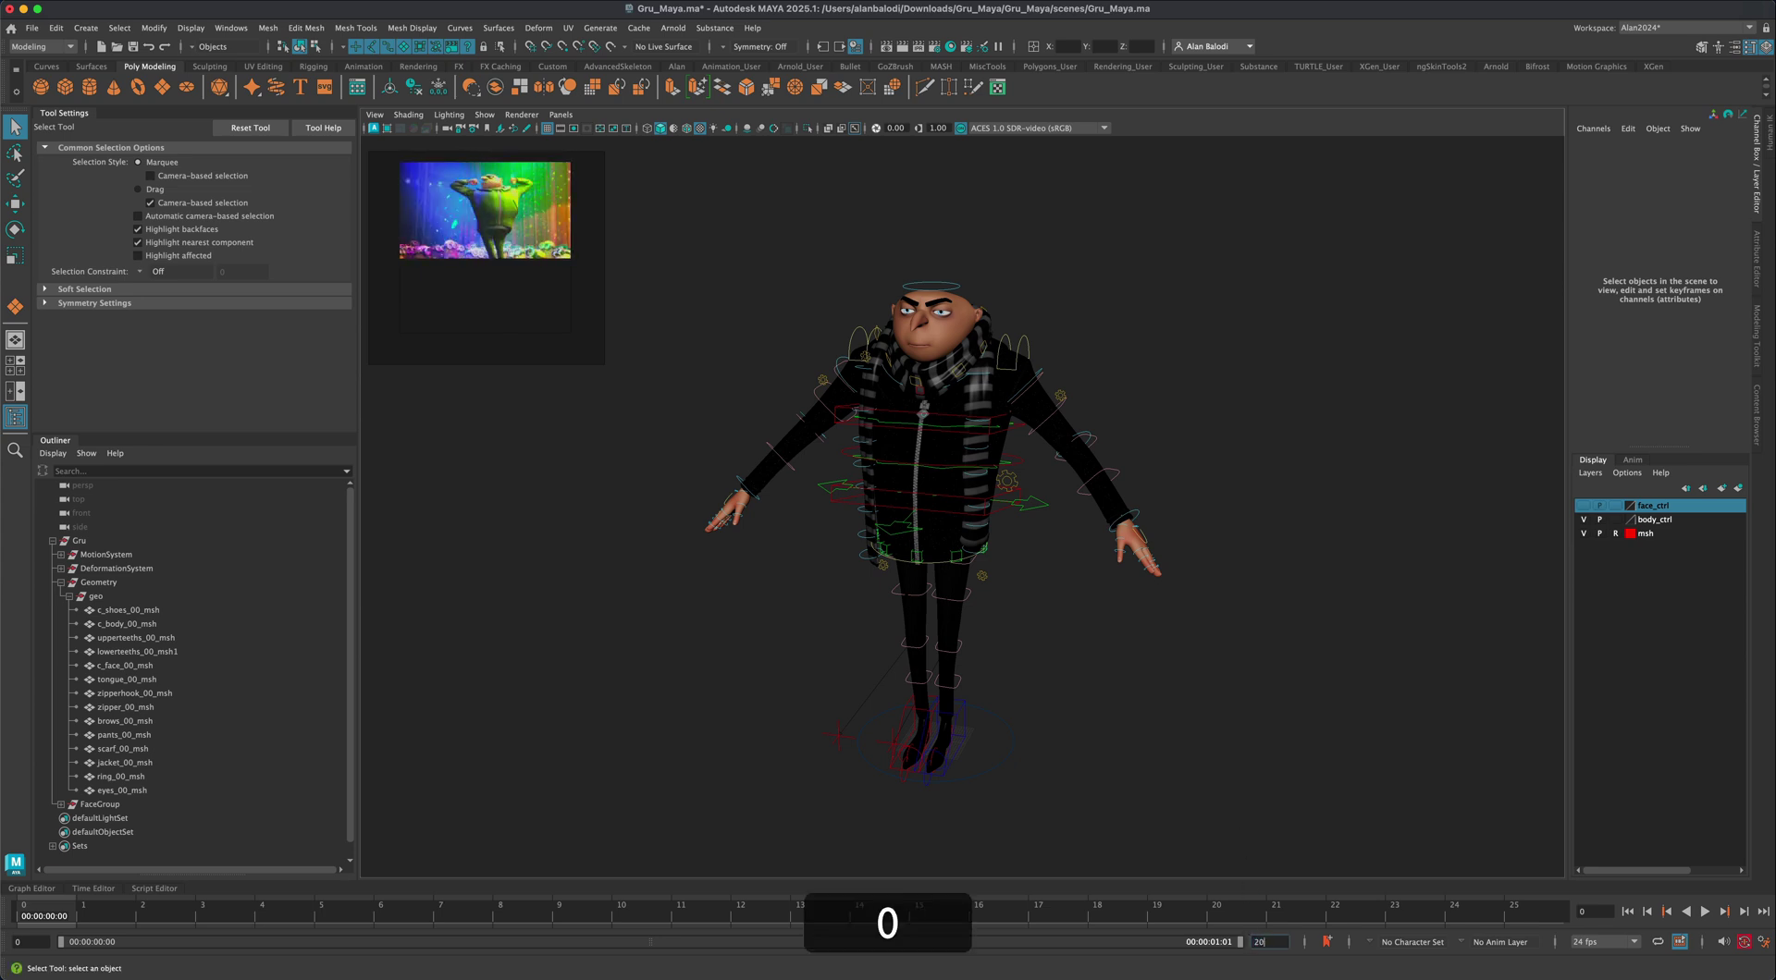
pyautogui.press('Return')
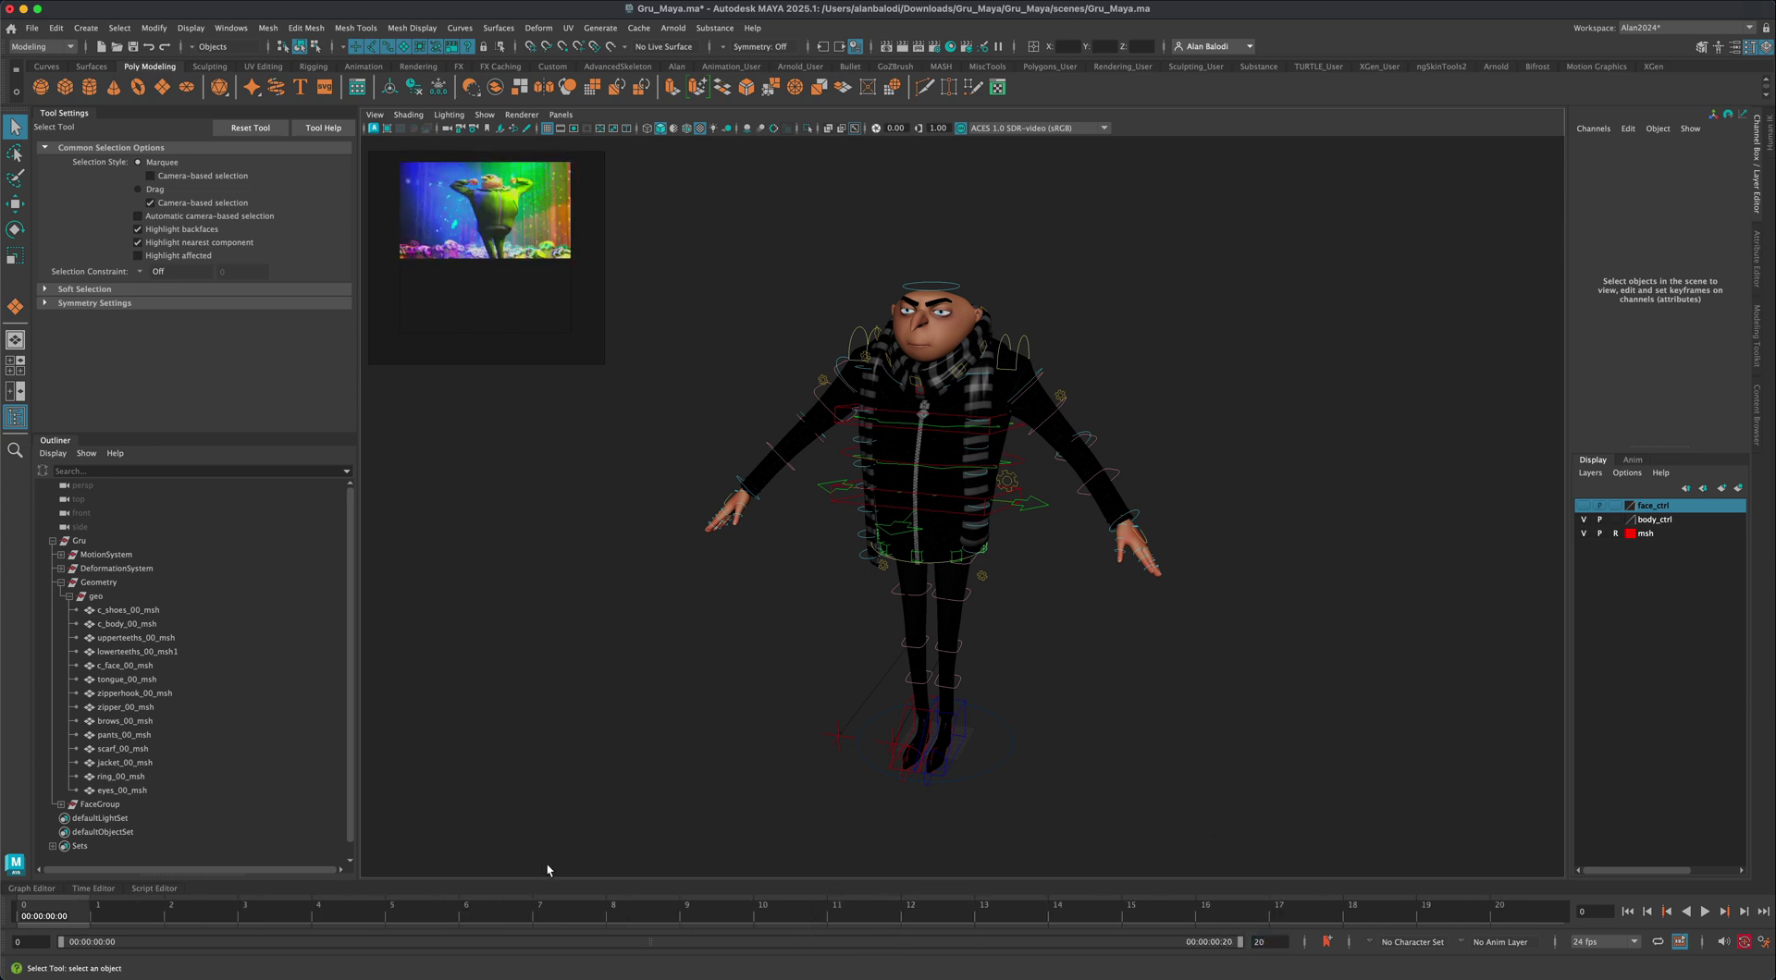
pyautogui.click(771, 912)
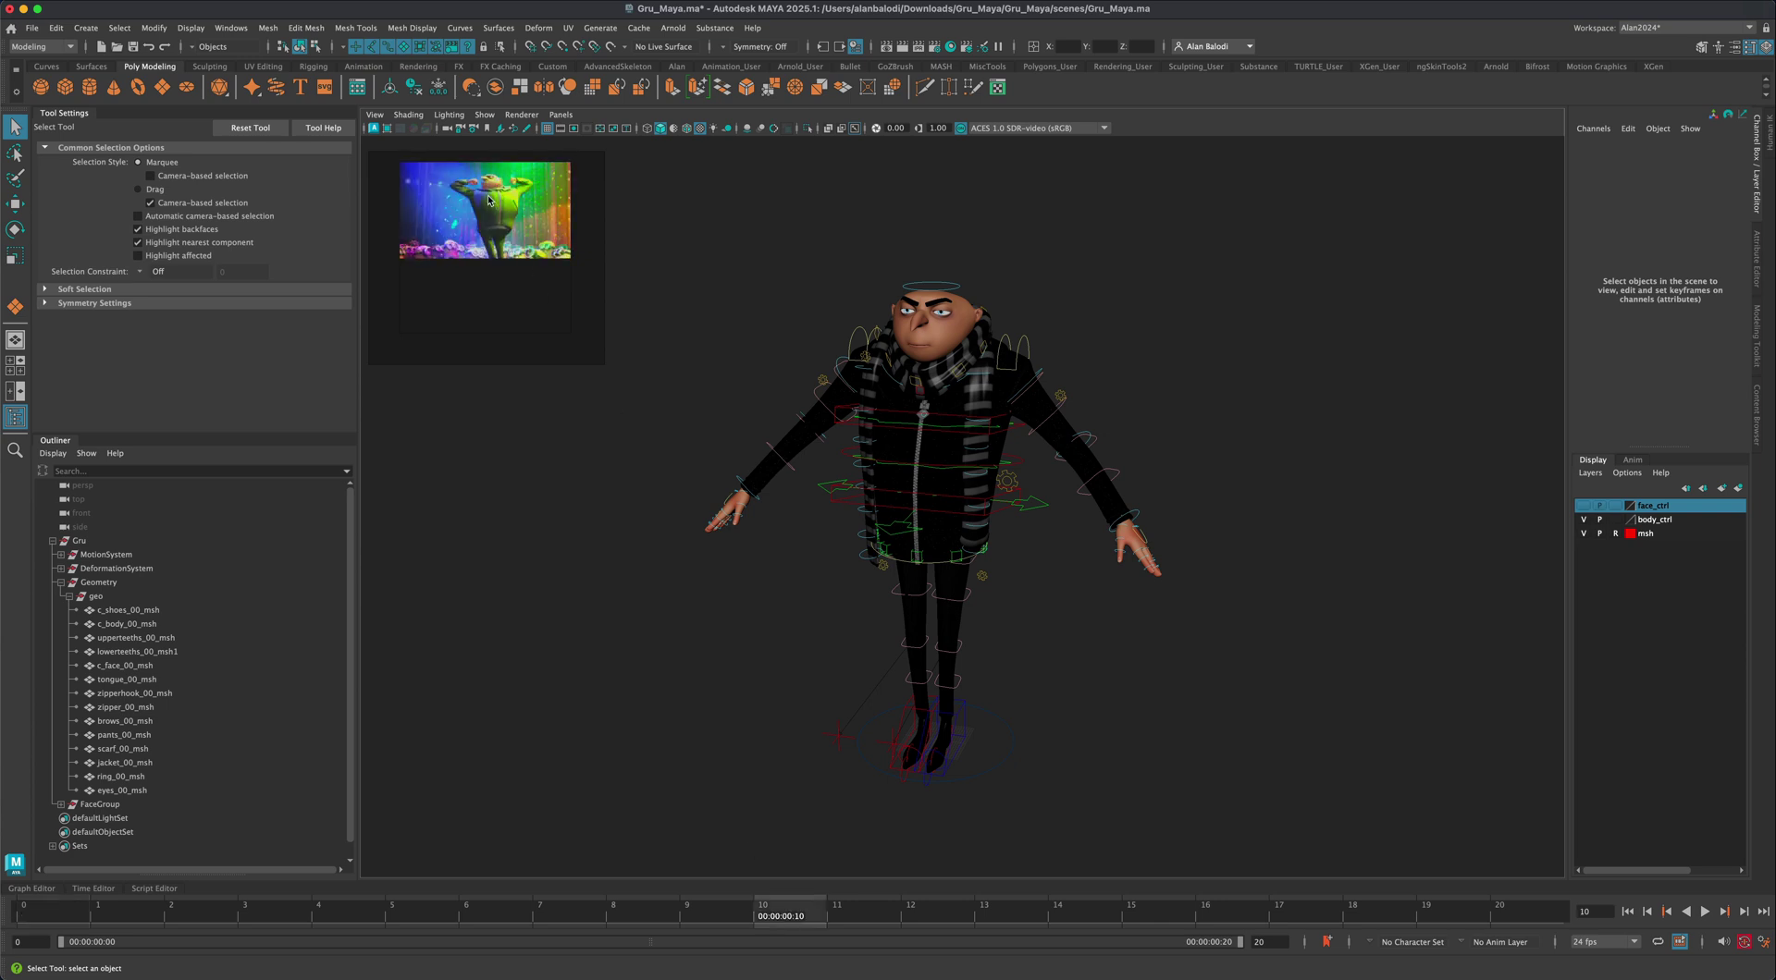
pyautogui.click(72, 909)
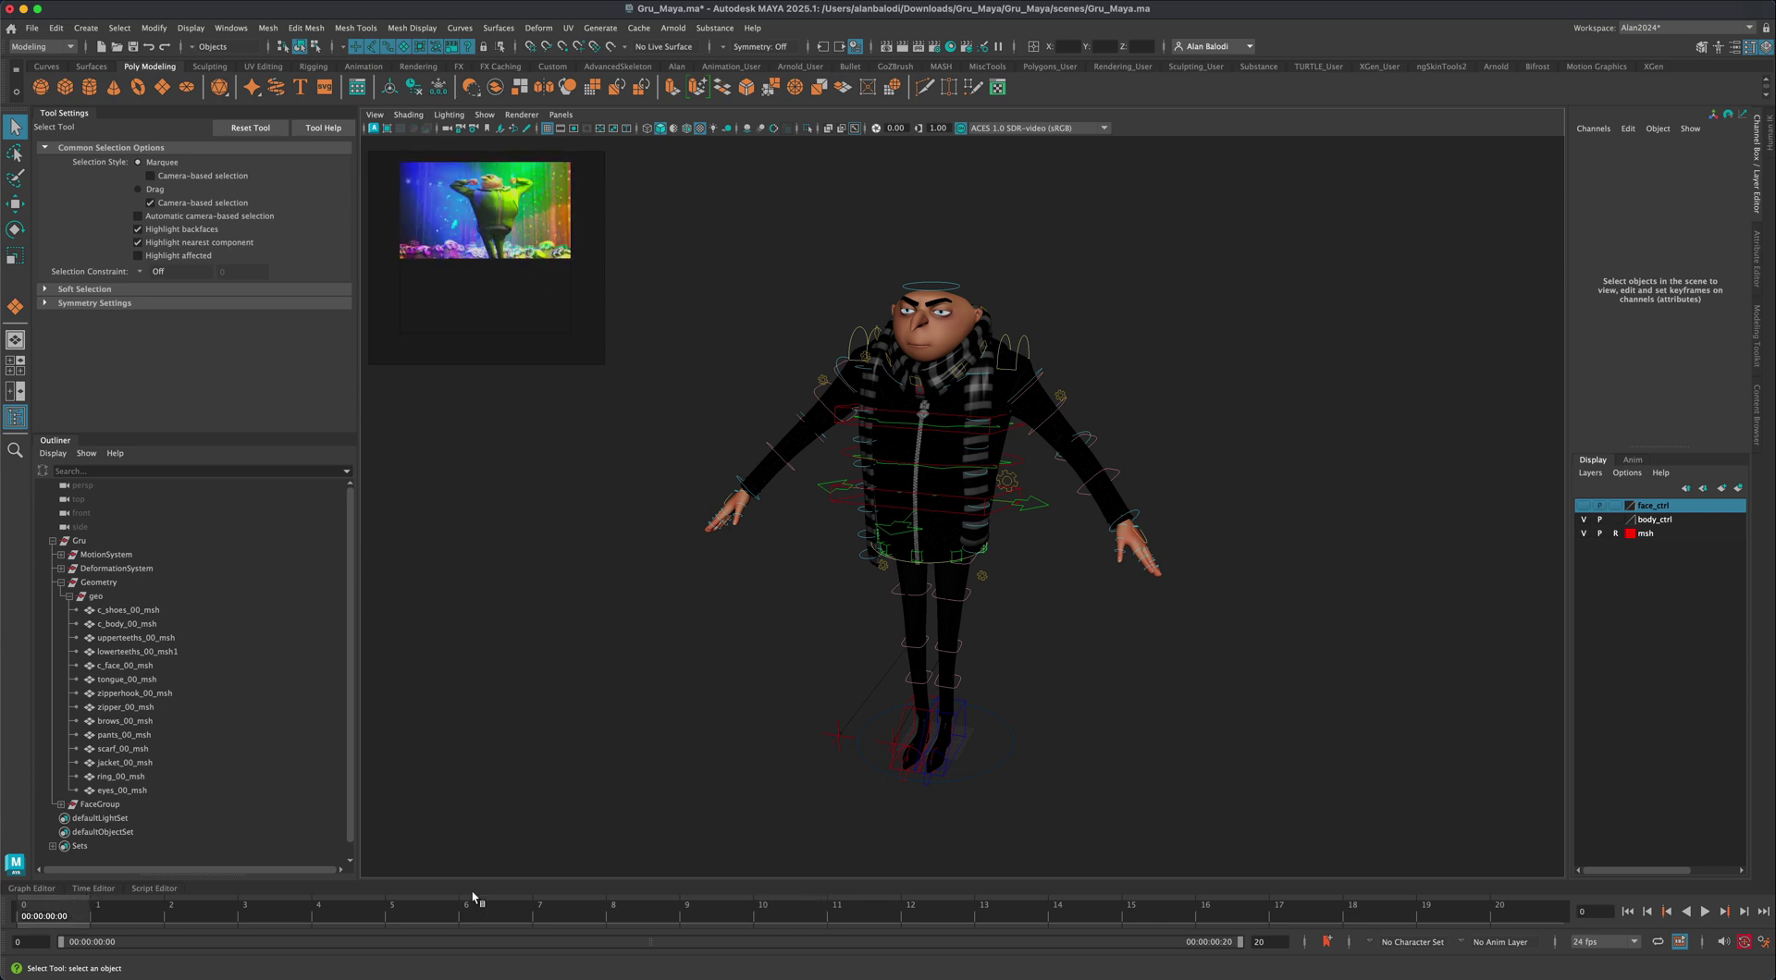
pyautogui.click(1530, 923)
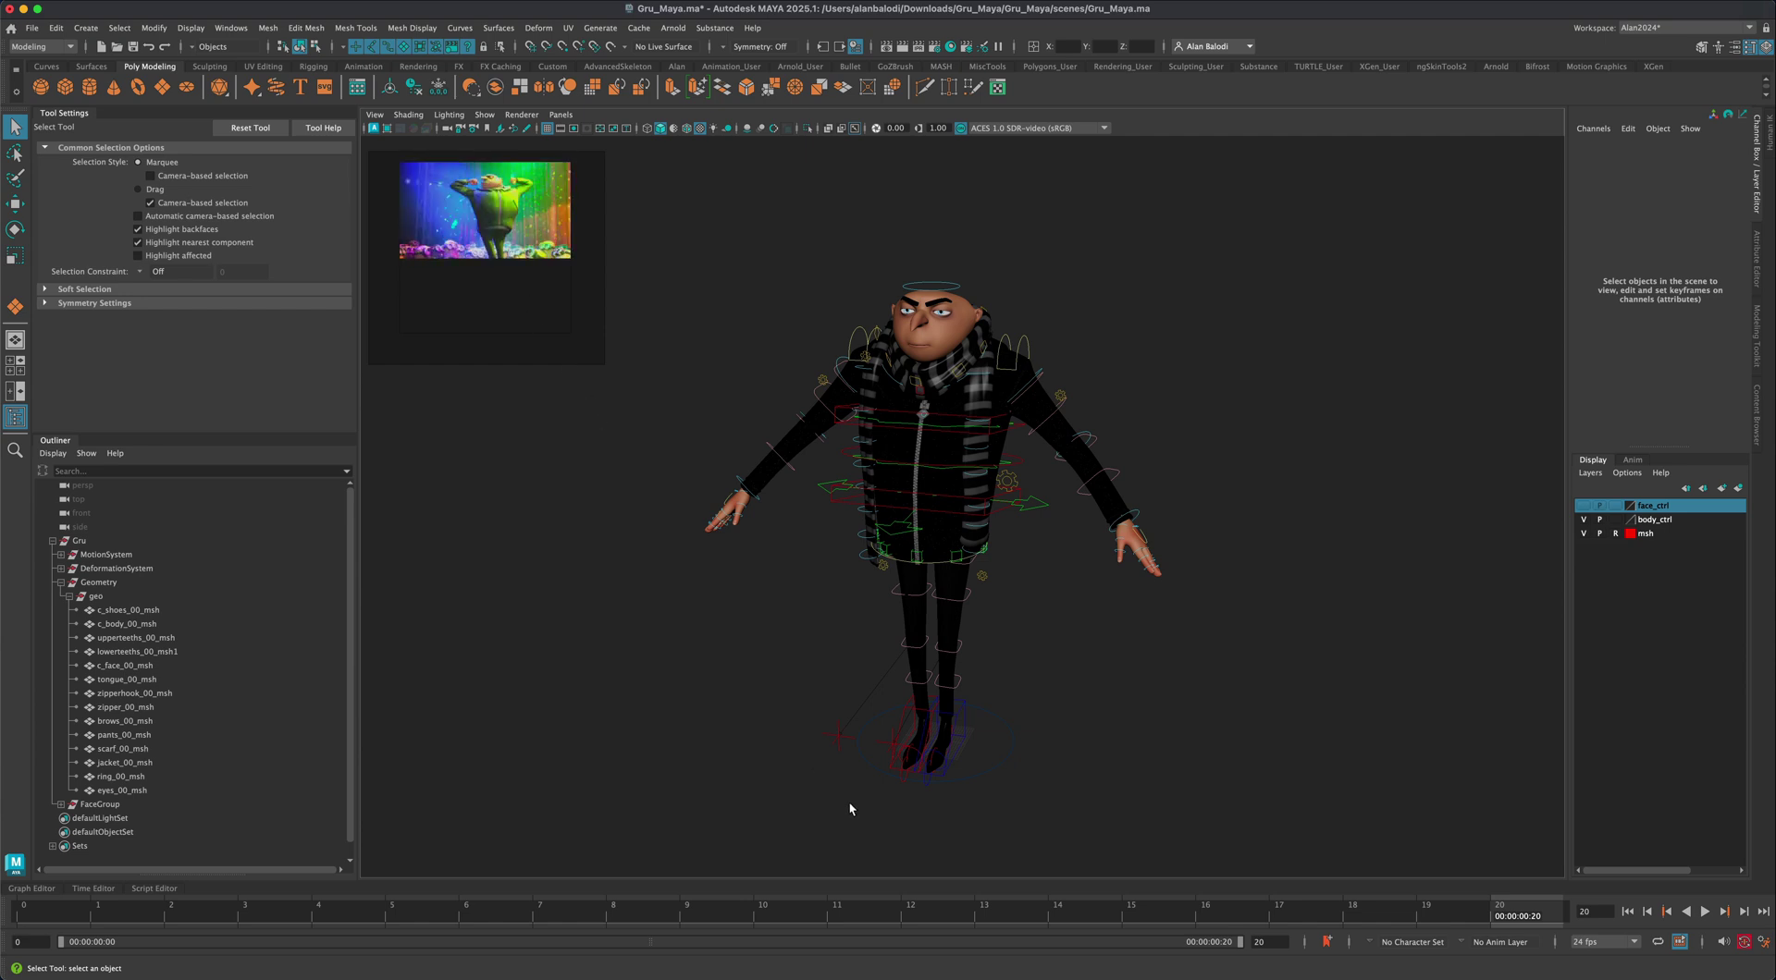
# Return to frame 0, select all of Gru's rig controls, and key them
pyautogui.moveTo(1304, 912); pyautogui.dragTo(72, 937)
pyautogui.moveTo(657, 223); pyautogui.dragTo(1258, 806)
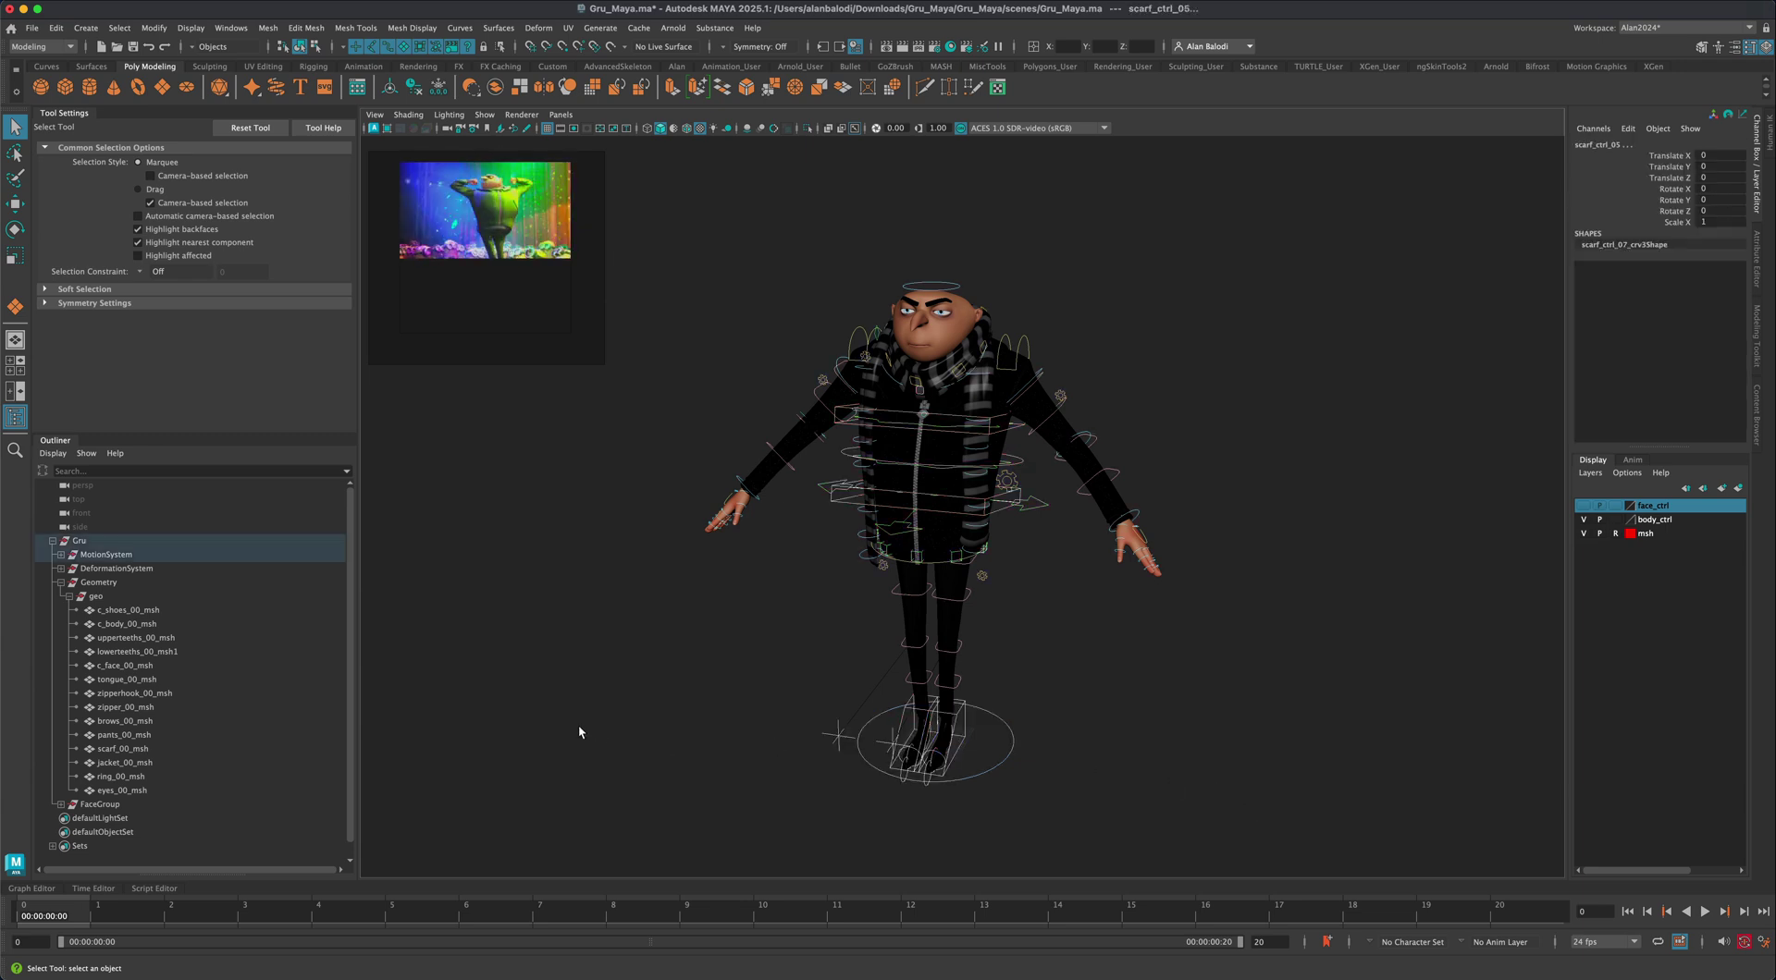
pyautogui.press('s')
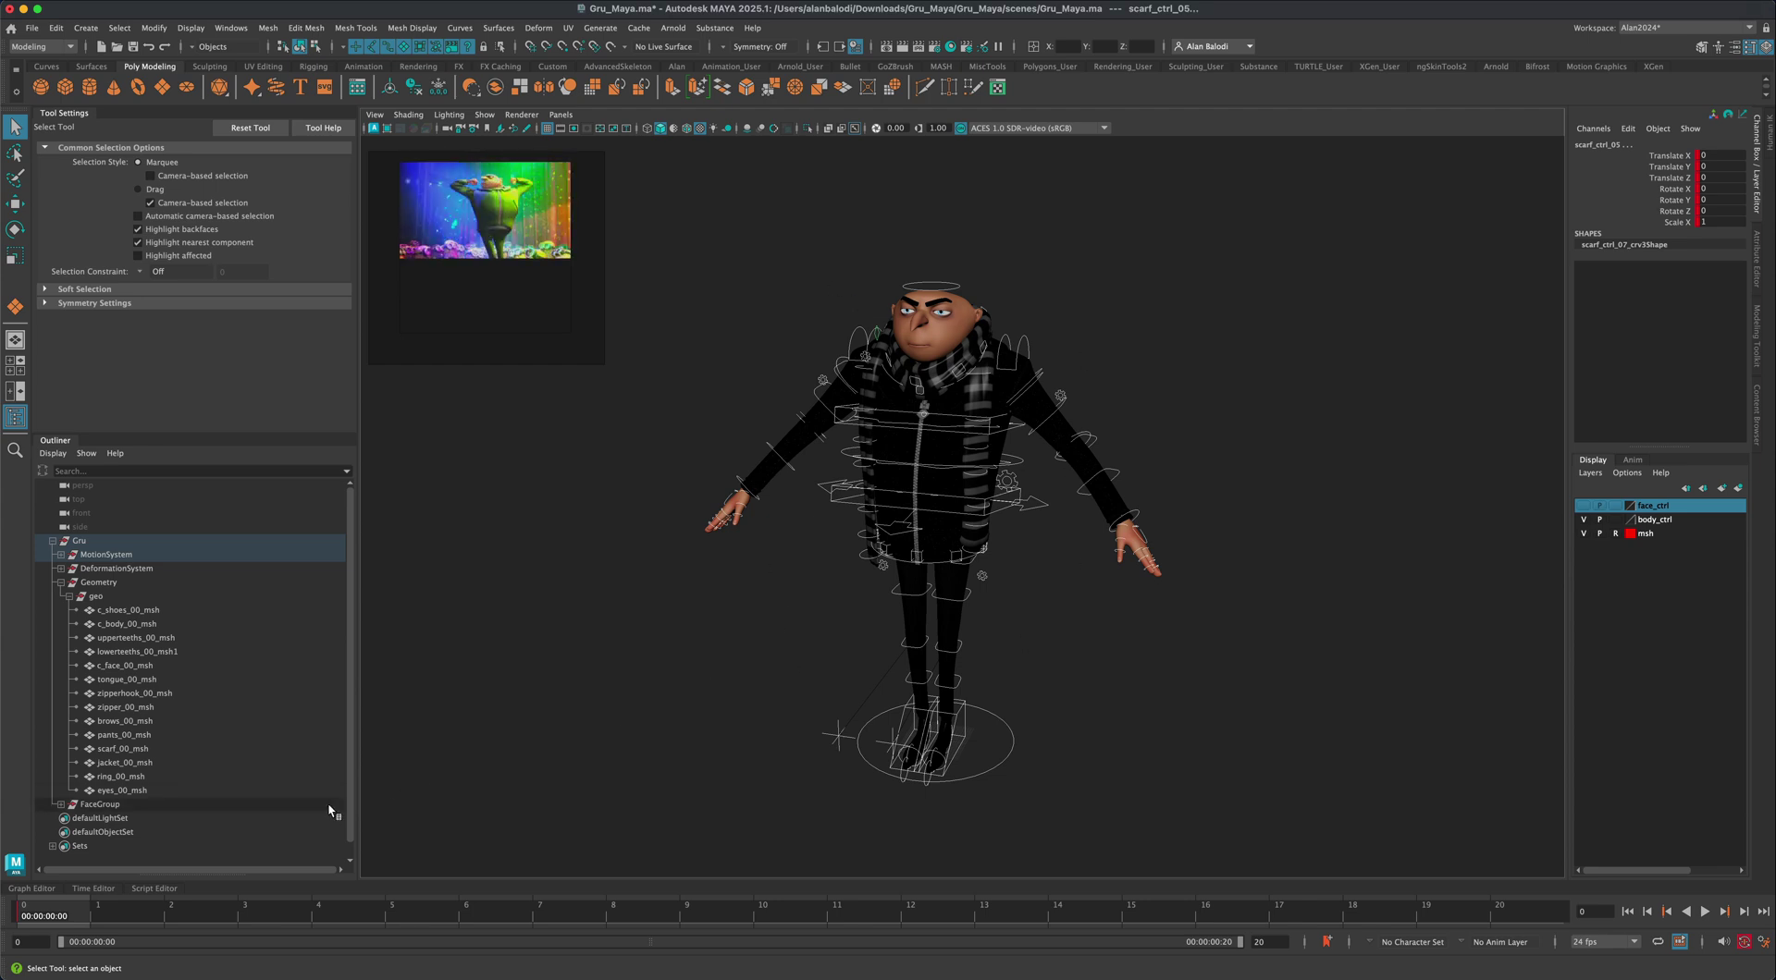
pyautogui.keyDown('alt'); pyautogui.moveTo(607, 713); pyautogui.dragTo(622, 719); pyautogui.keyUp('alt')
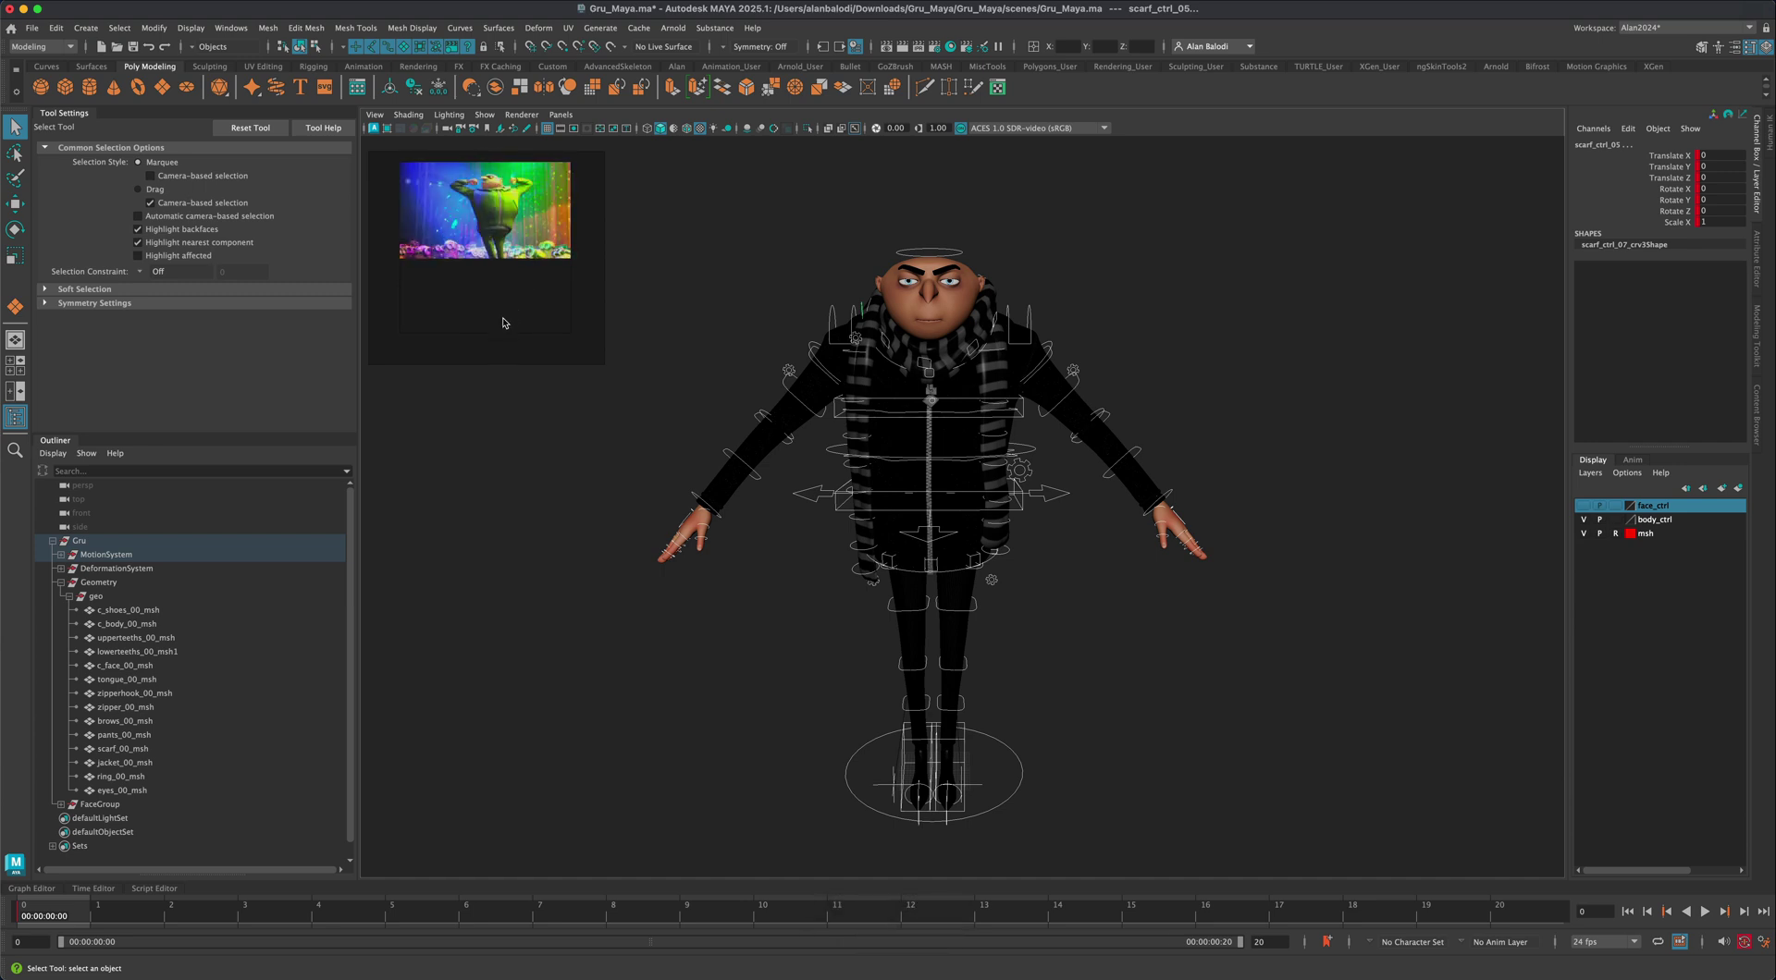
# Show the reference video's clip thumbnails and jump to its first clip
pyautogui.moveTo(507, 326)
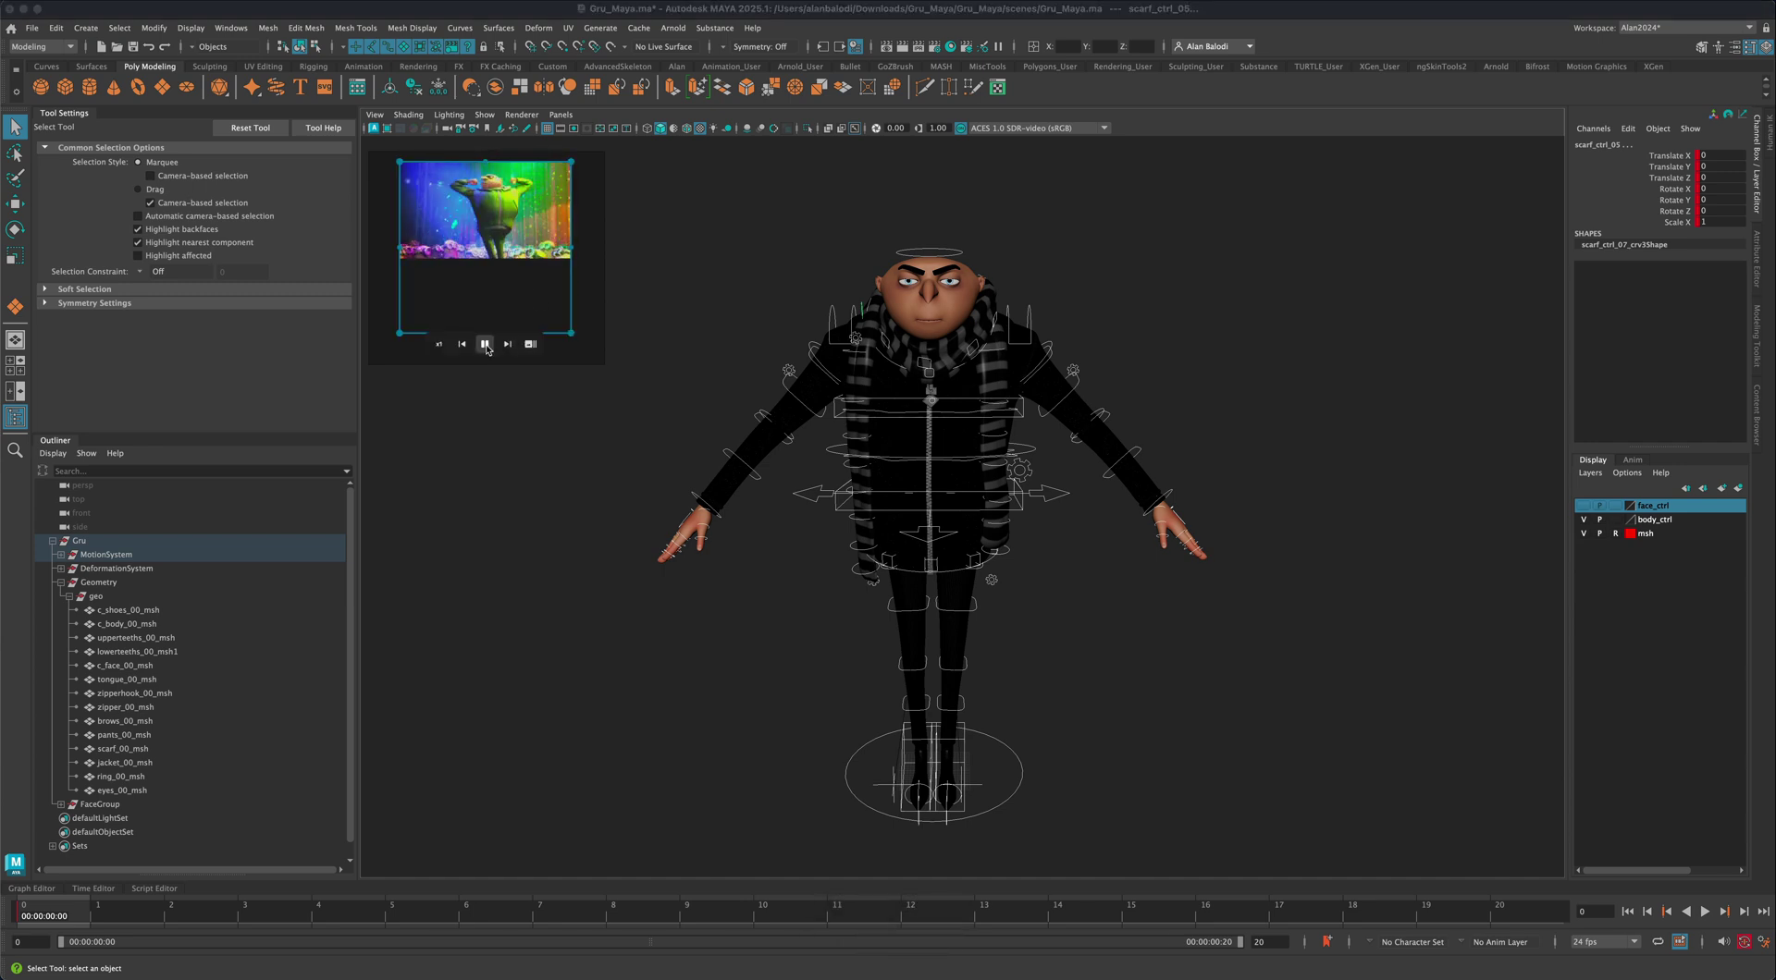
pyautogui.click(529, 347)
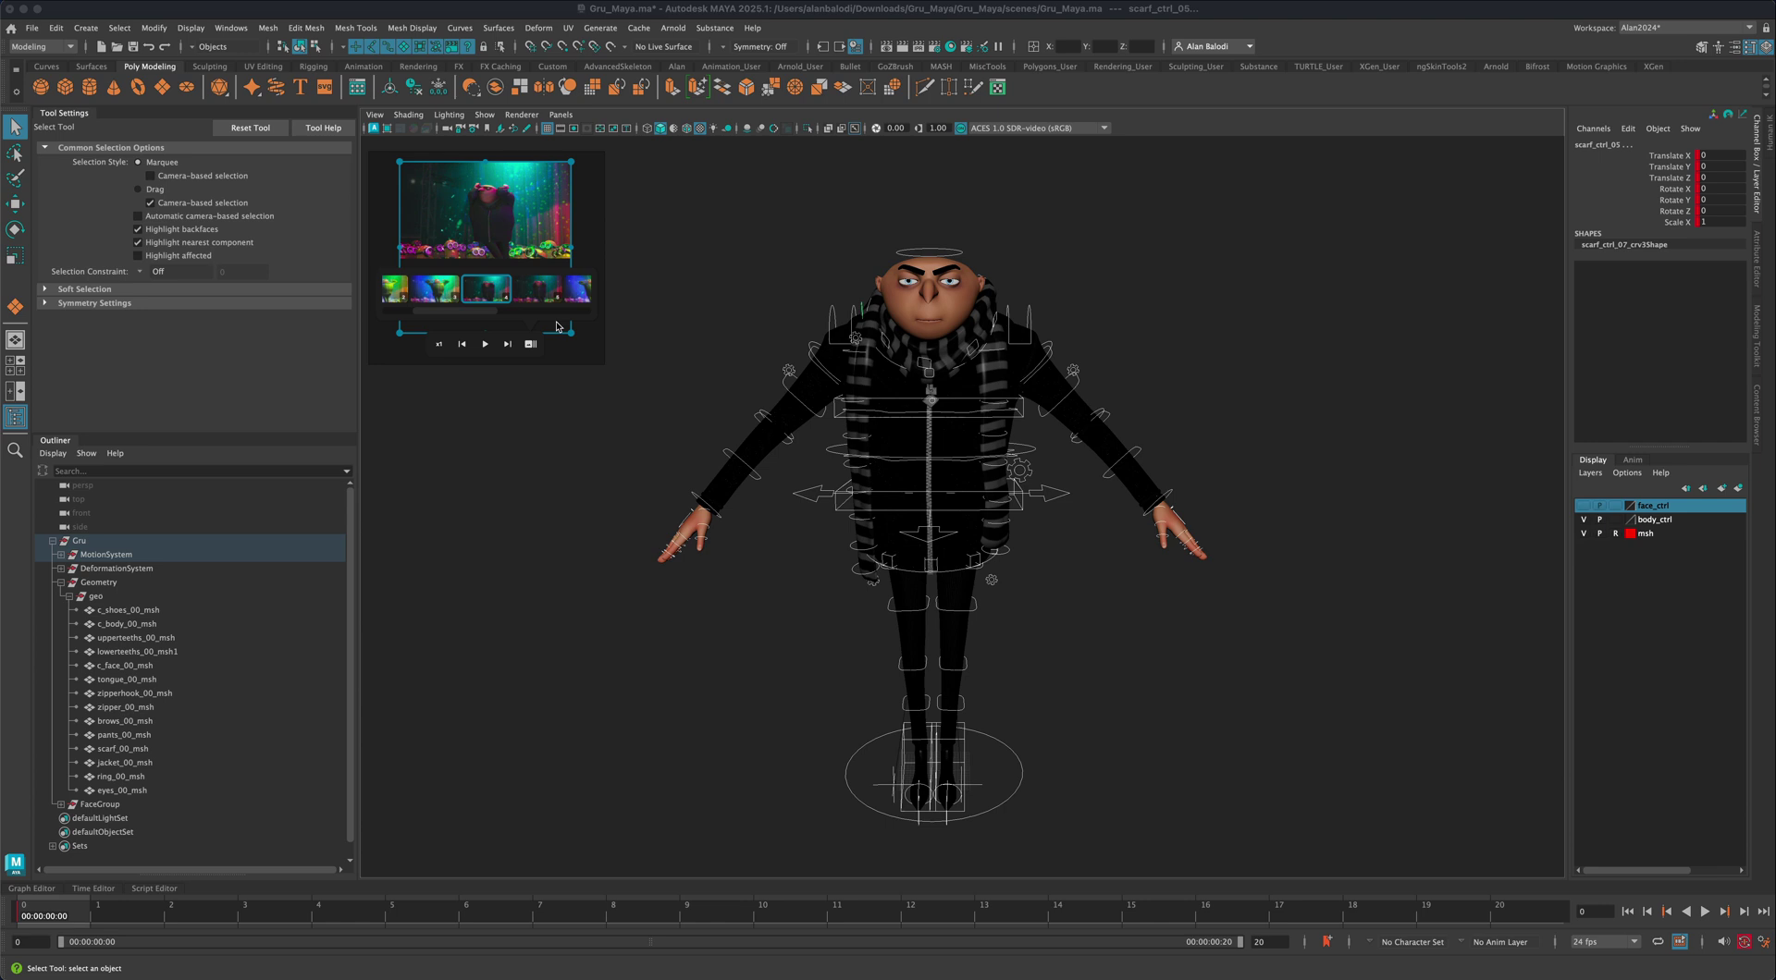
pyautogui.moveTo(491, 320); pyautogui.dragTo(453, 320)
pyautogui.click(413, 299)
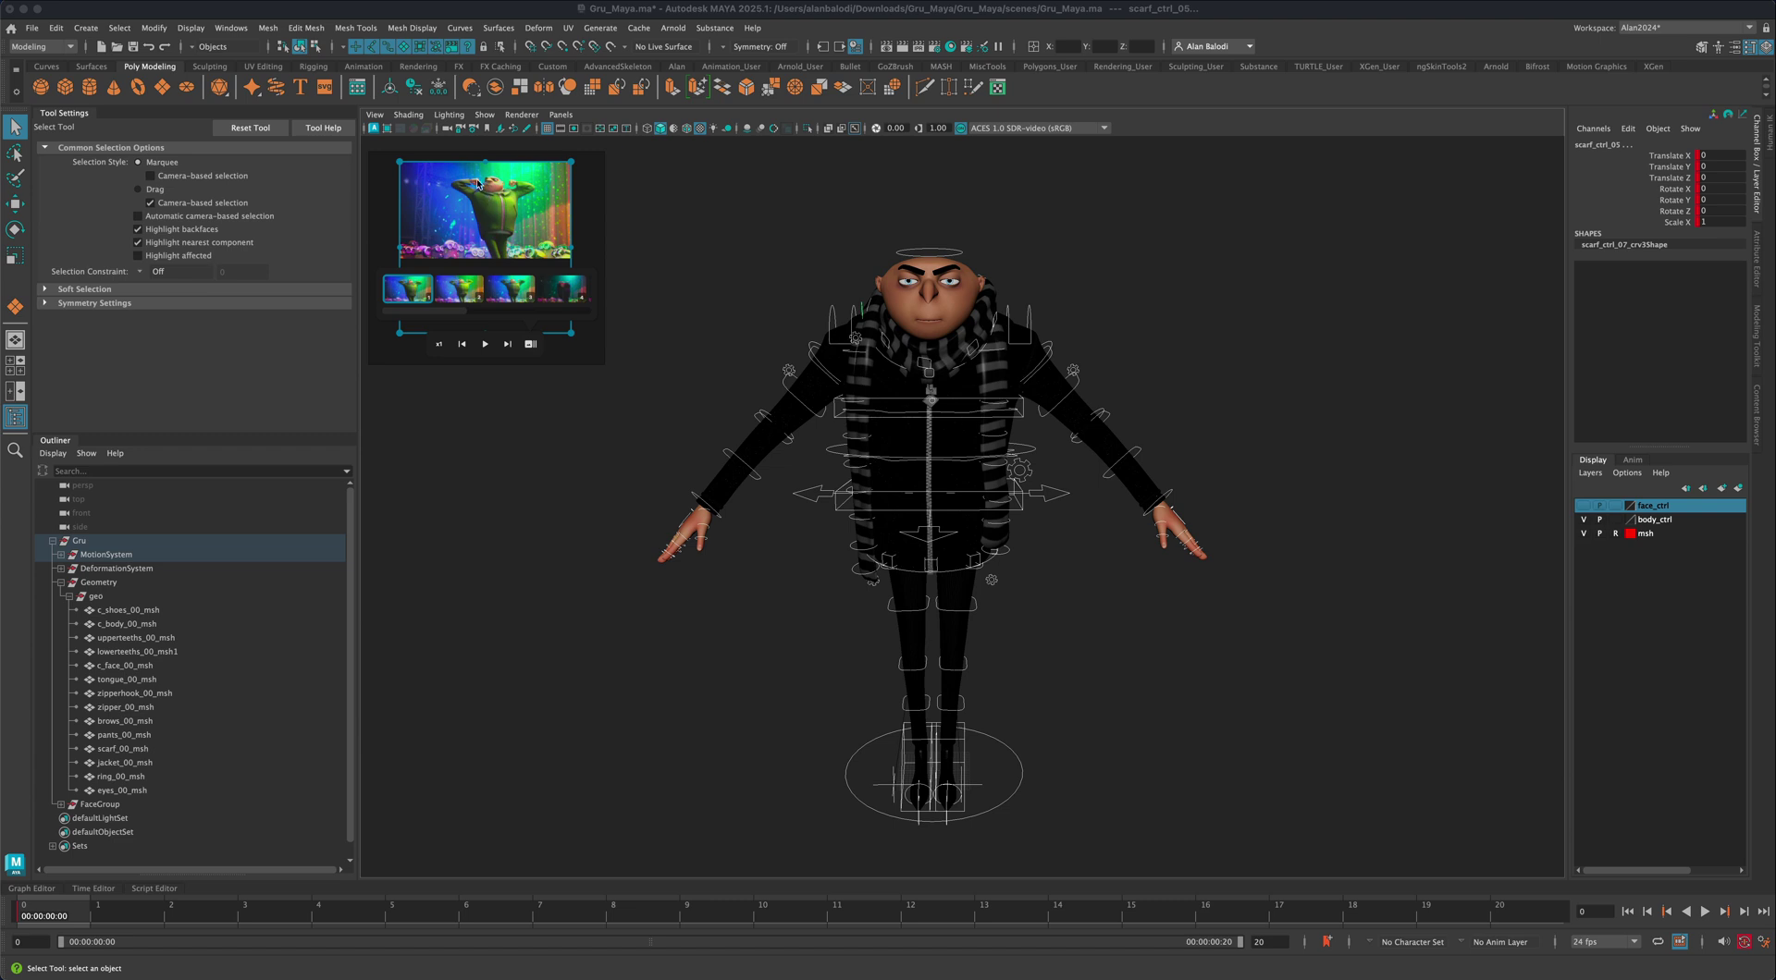
# Rotate FKHead_M back and sideways to X -34.431, Y 3.916, Z -15.741
pyautogui.click(584, 535)
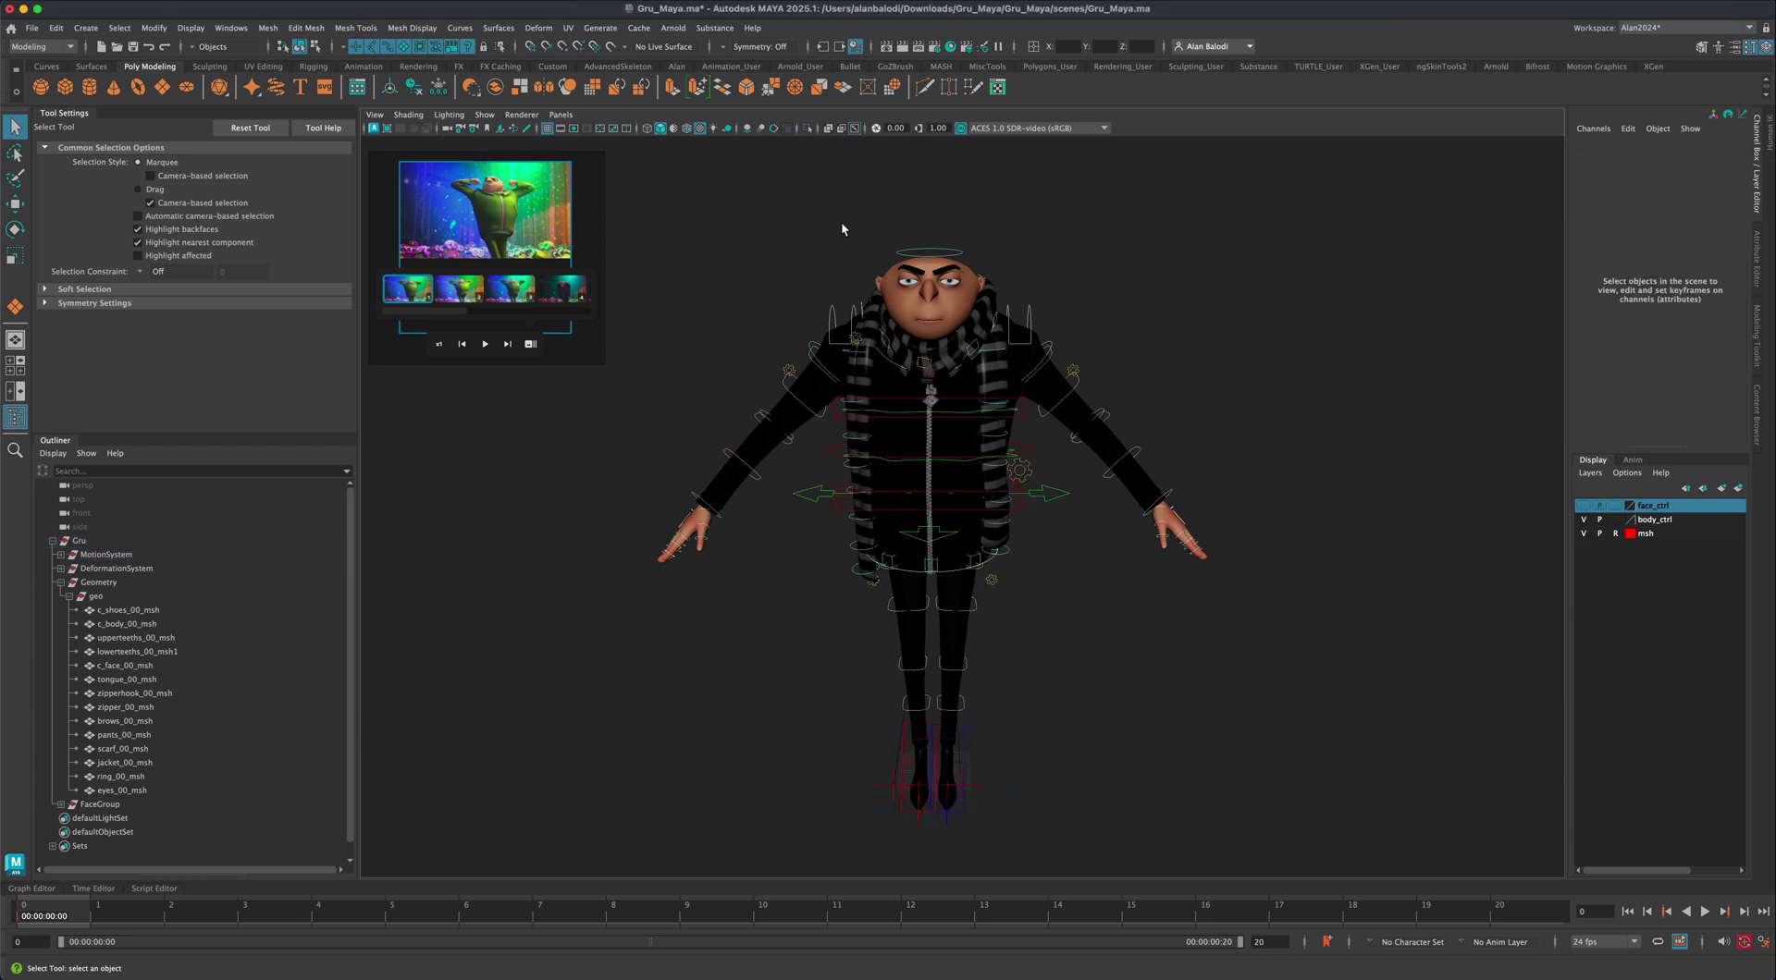
pyautogui.click(943, 255)
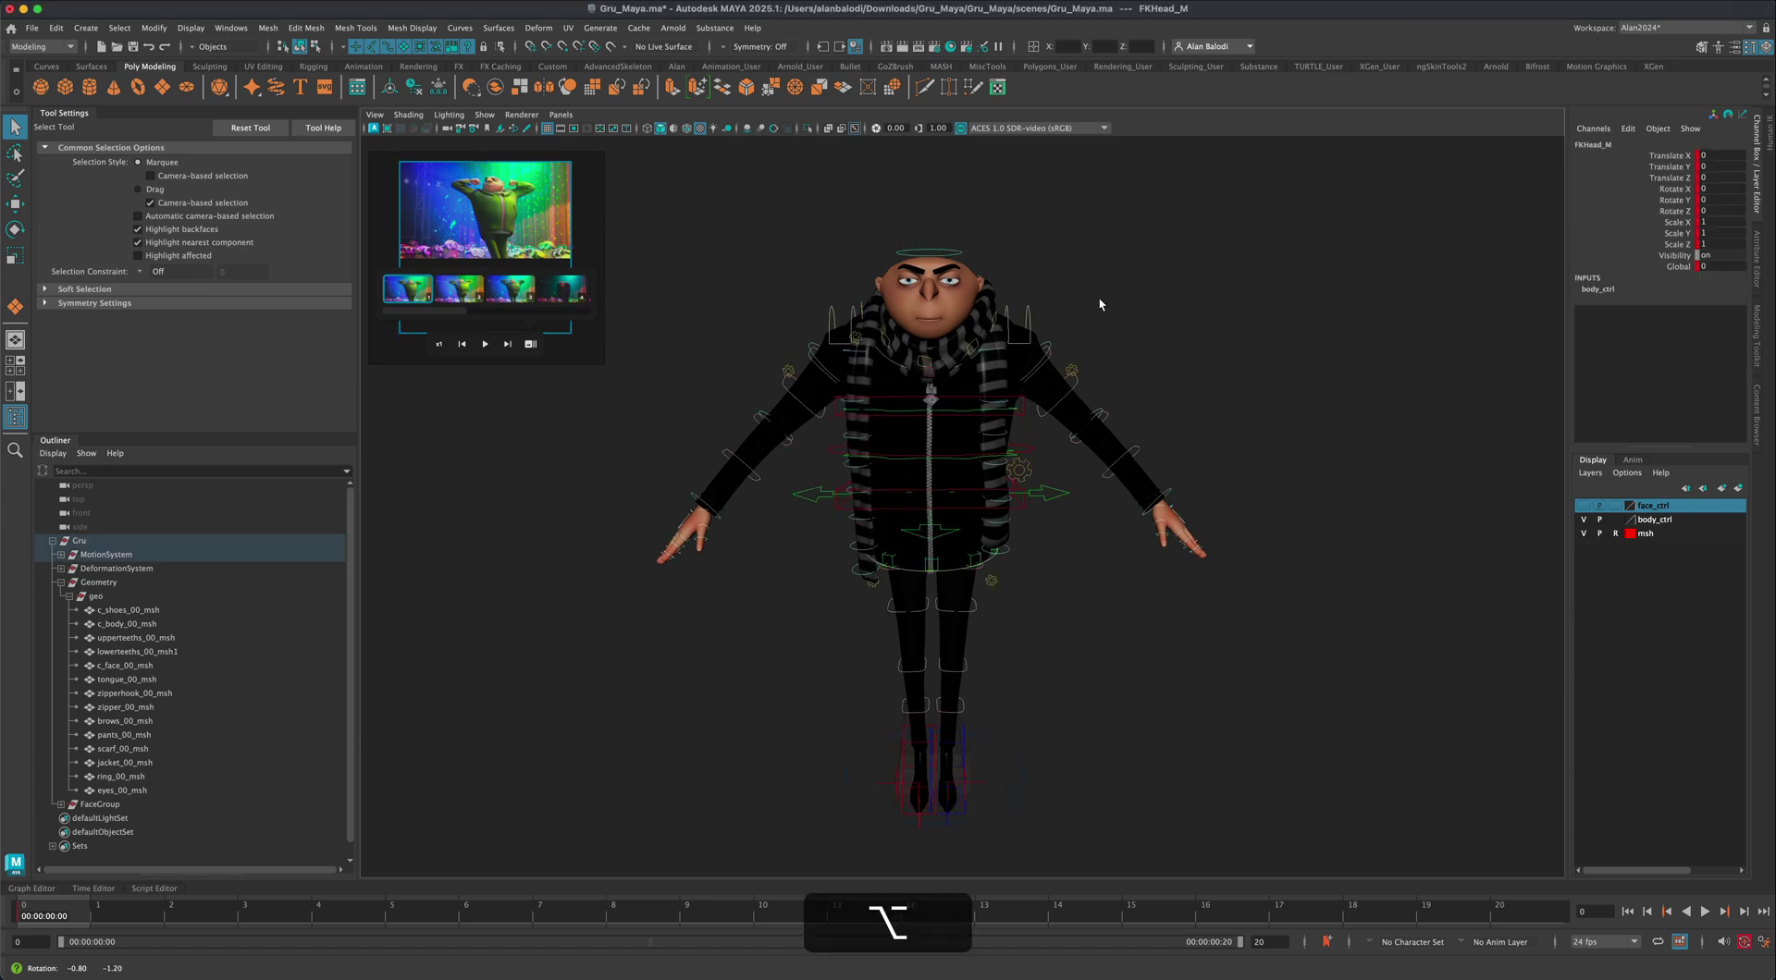
pyautogui.press('e')
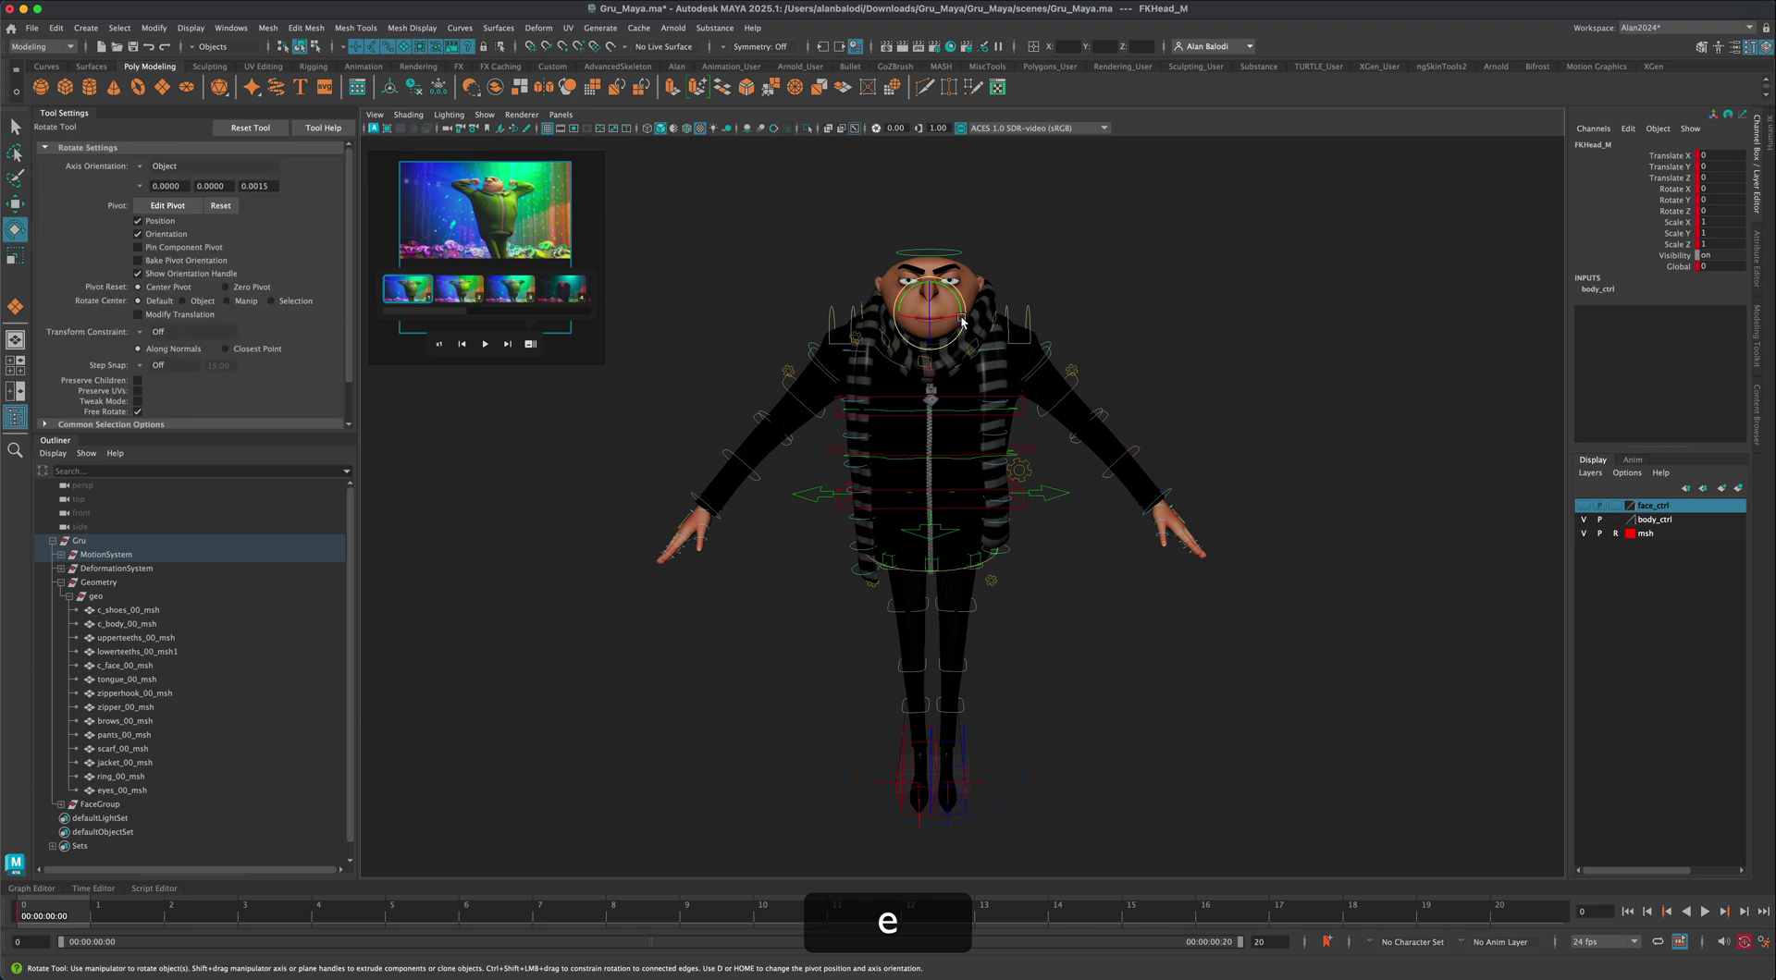
pyautogui.moveTo(945, 329); pyautogui.dragTo(1079, 562)
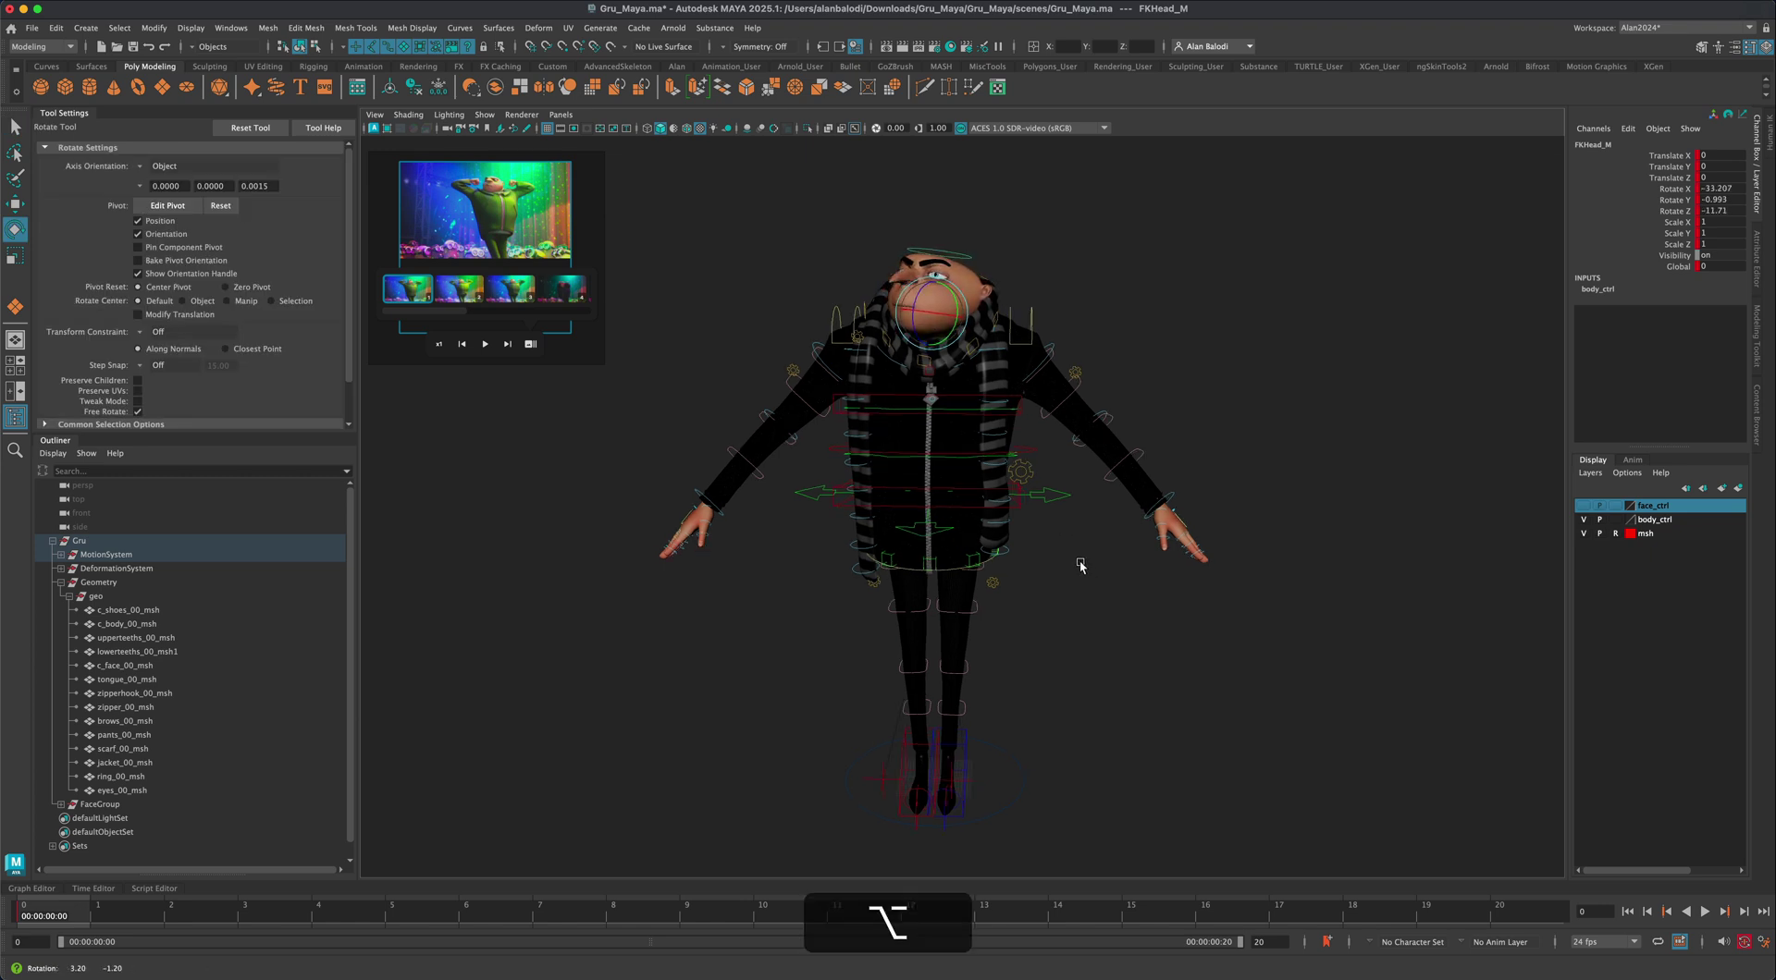
pyautogui.moveTo(934, 342); pyautogui.dragTo(934, 336)
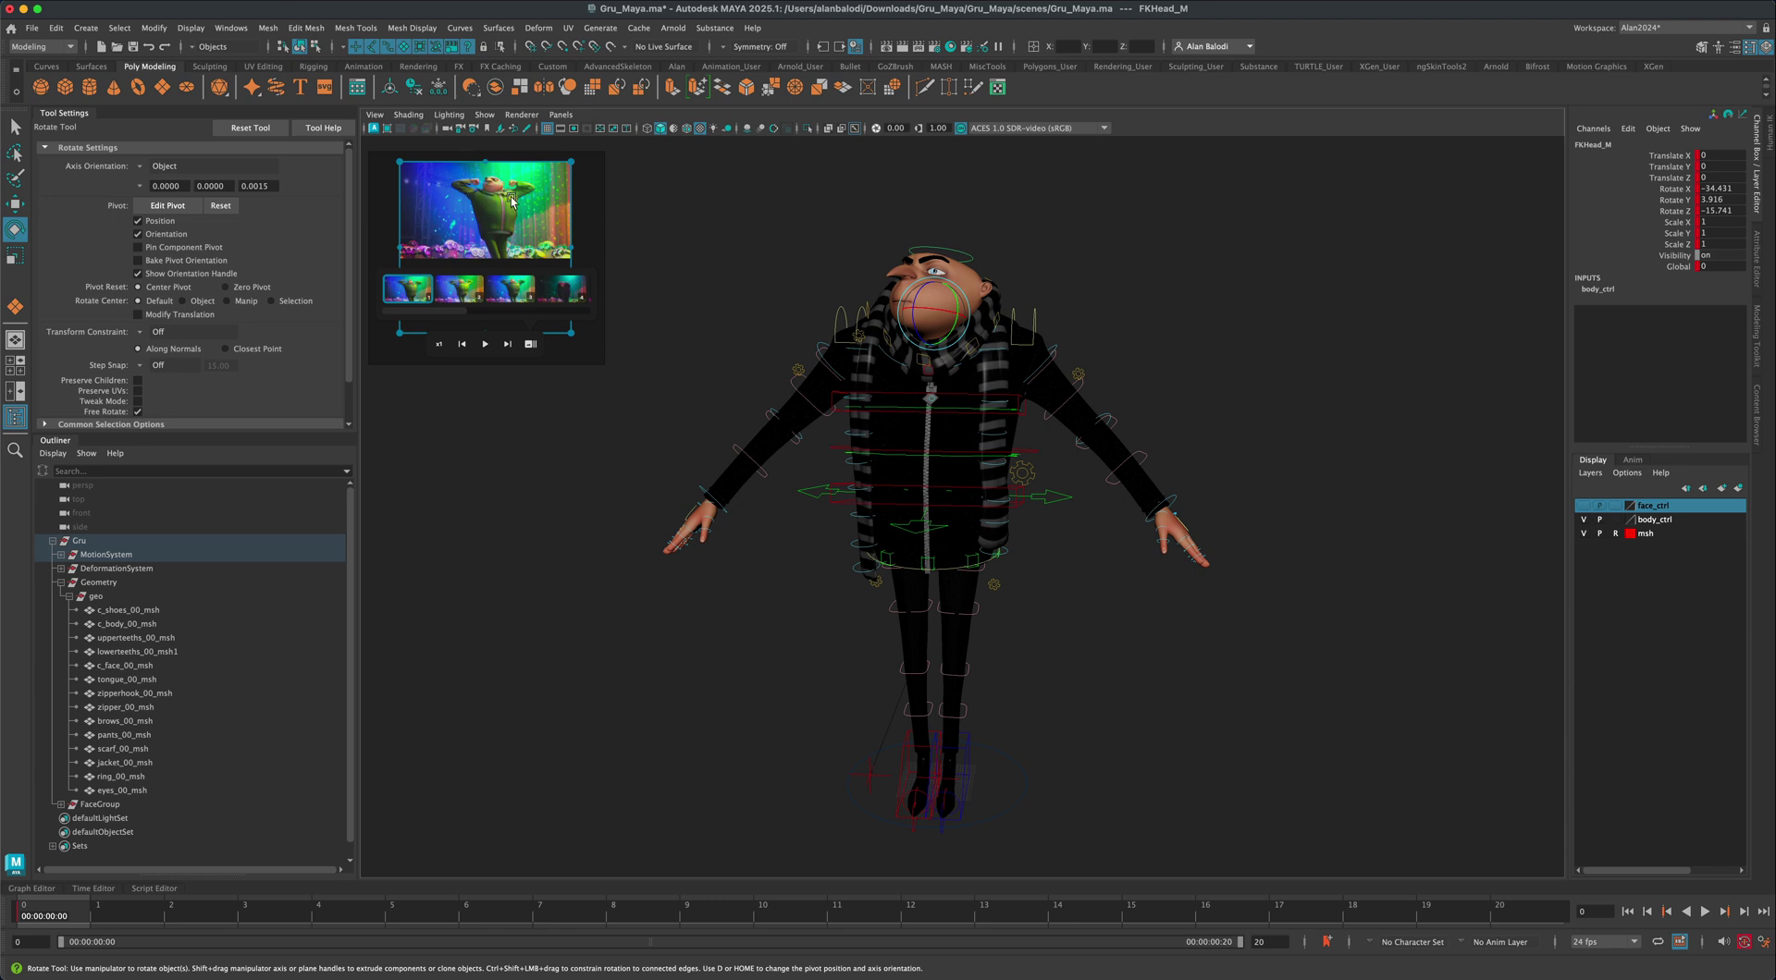
pyautogui.keyDown('alt'); pyautogui.moveTo(566, 400); pyautogui.dragTo(614, 488); pyautogui.keyUp('alt')
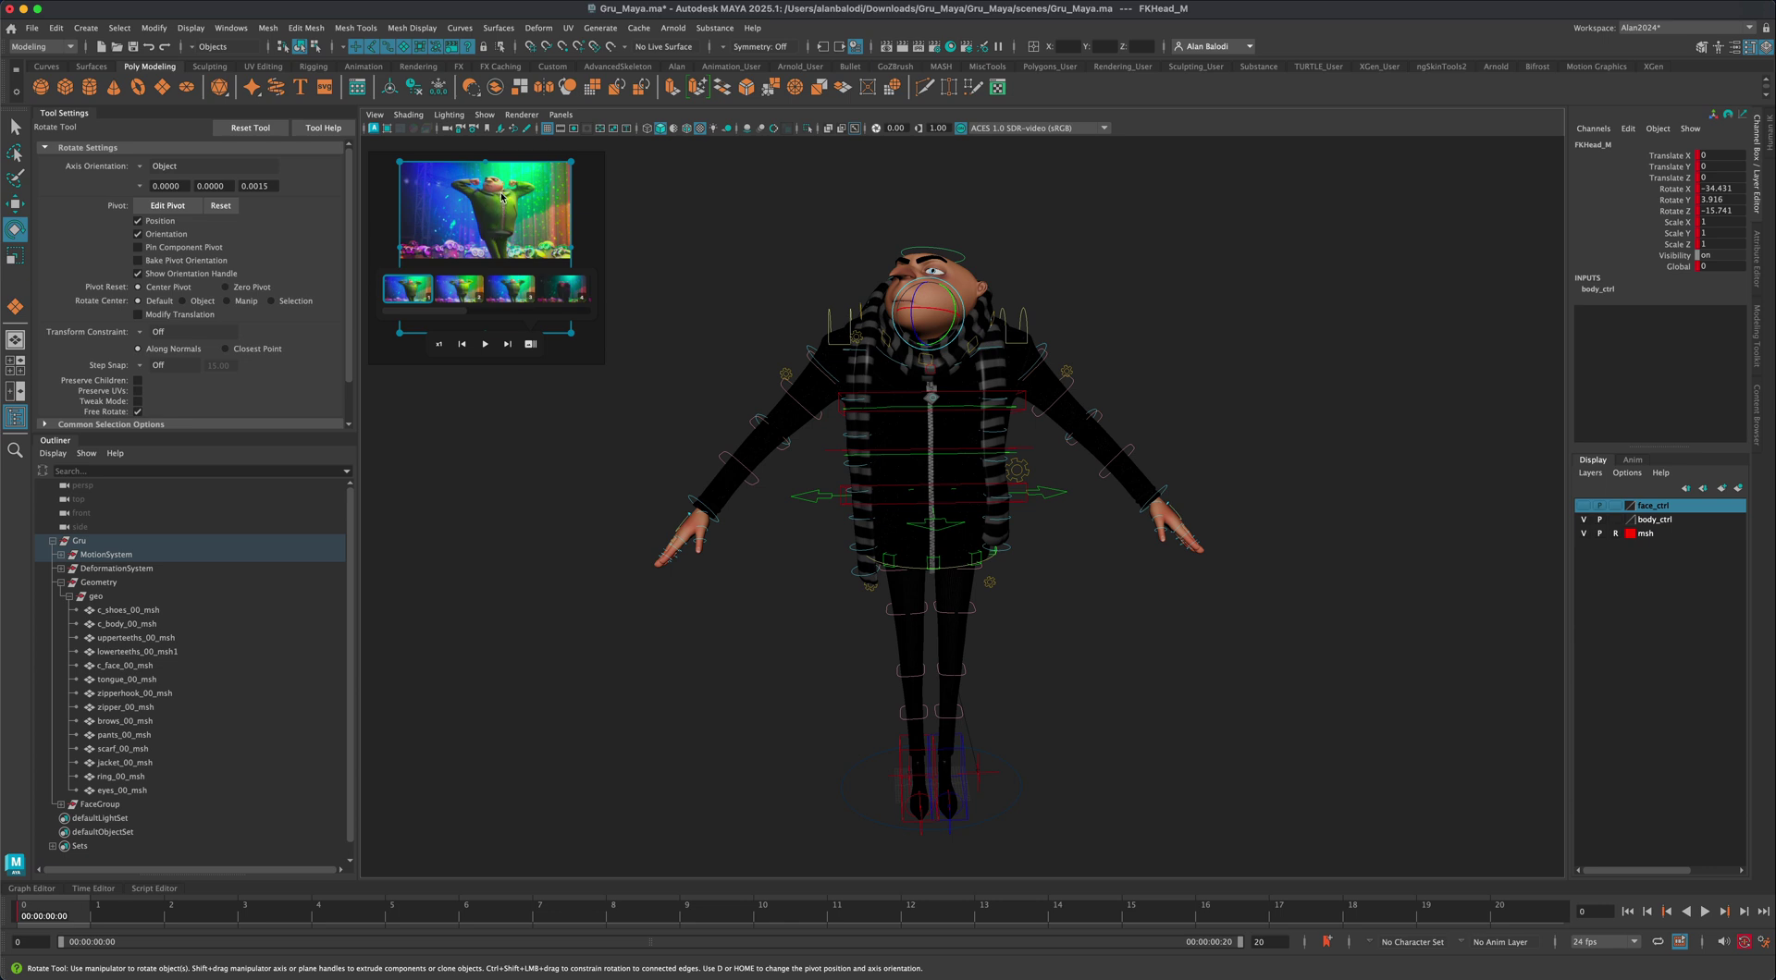
pyautogui.keyDown('alt'); pyautogui.moveTo(520, 492); pyautogui.dragTo(1002, 380); pyautogui.keyUp('alt')
# Rotate the upper spine control IKSpine3_M slightly and push it forward
pyautogui.click(1005, 396)
pyautogui.click(996, 396)
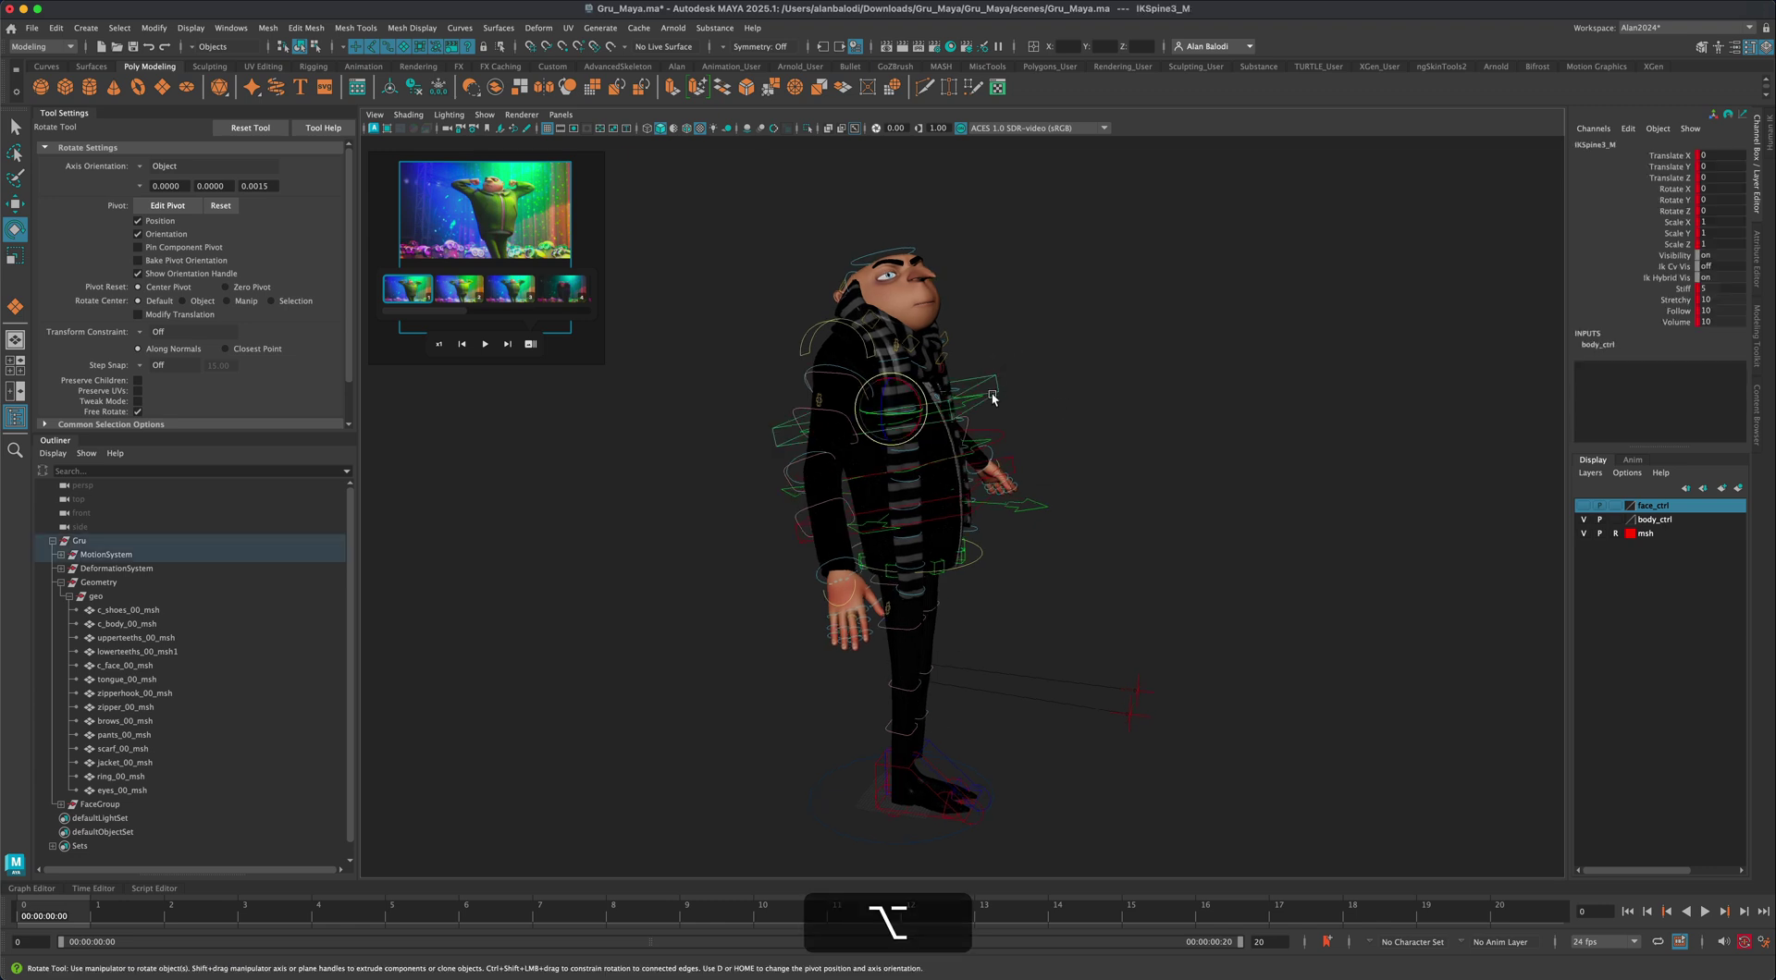
pyautogui.moveTo(898, 397); pyautogui.dragTo(909, 390)
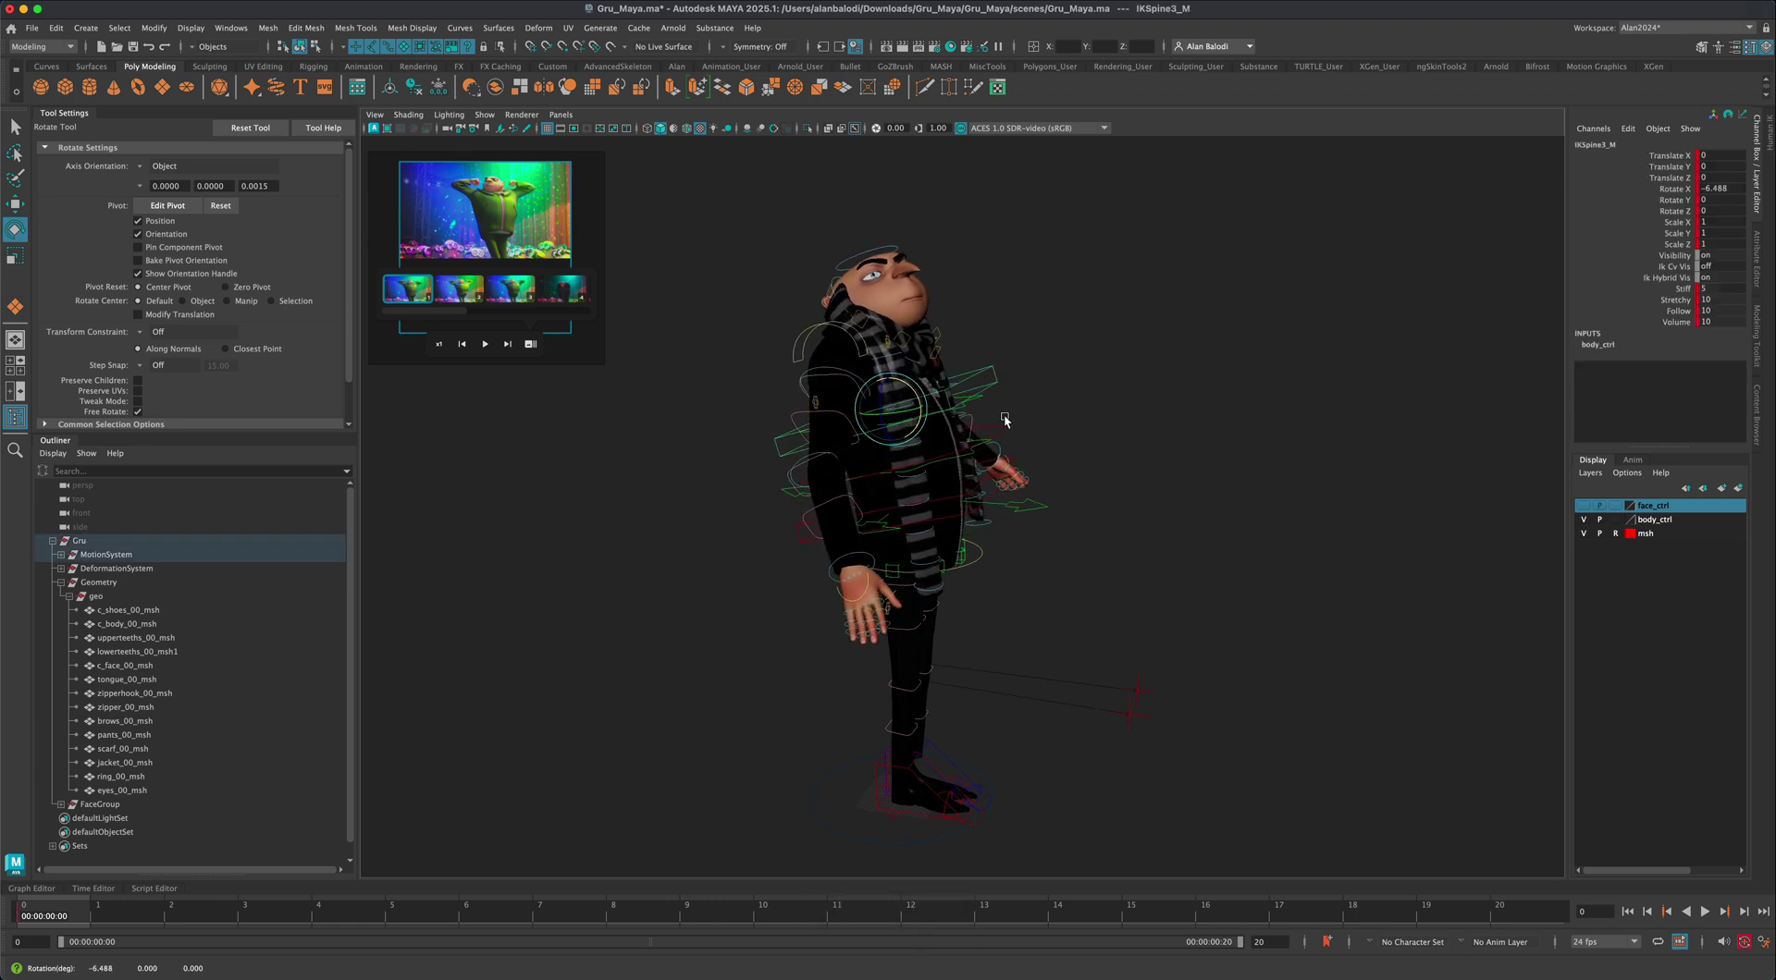
pyautogui.press('w')
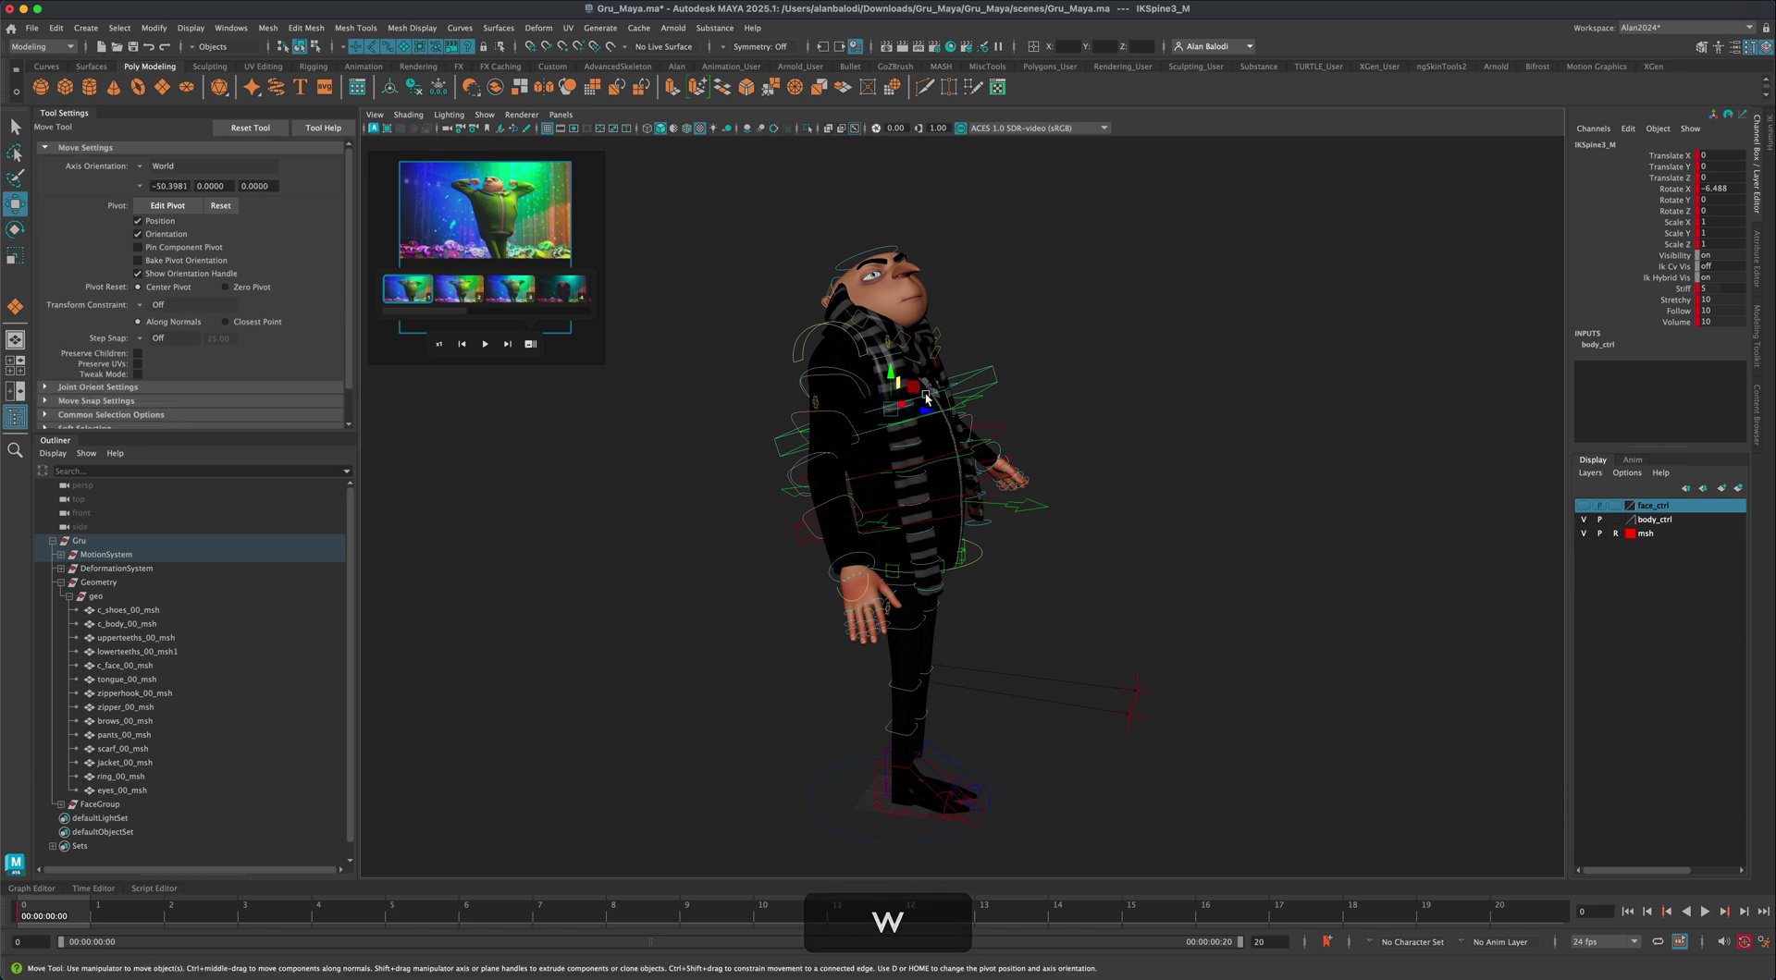
pyautogui.moveTo(926, 398); pyautogui.dragTo(934, 392)
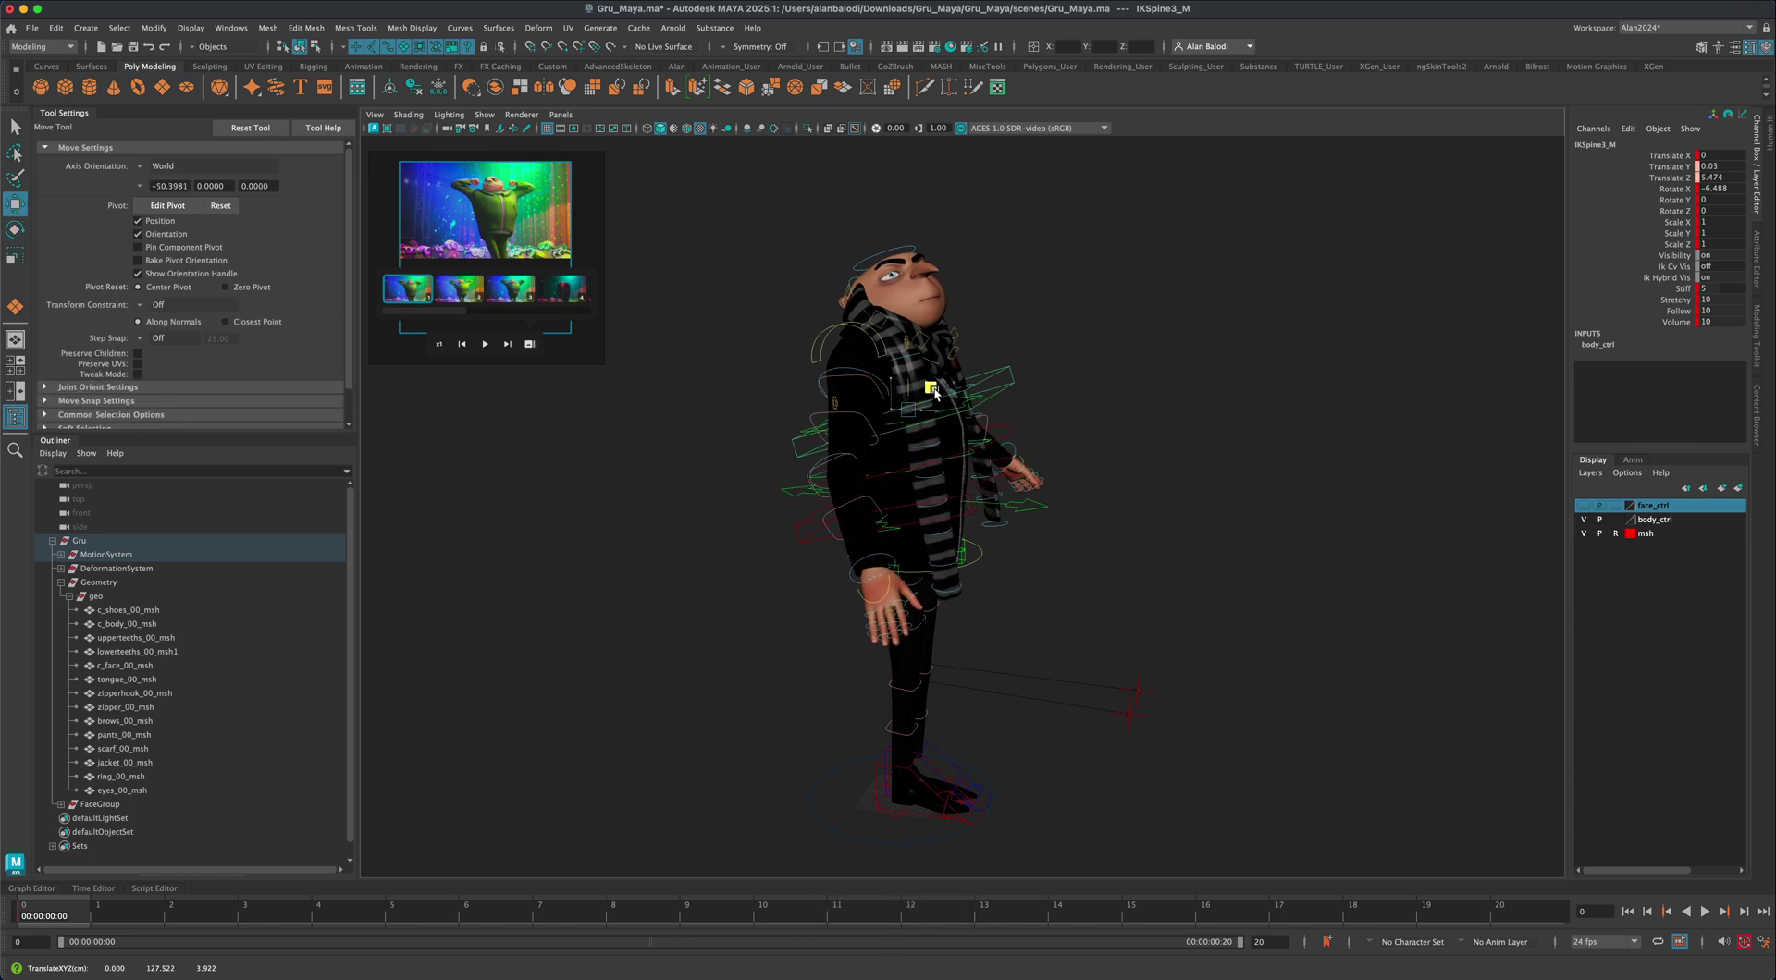
pyautogui.press('alt')
pyautogui.keyDown('alt'); pyautogui.moveTo(1060, 497); pyautogui.dragTo(923, 388); pyautogui.keyUp('alt')
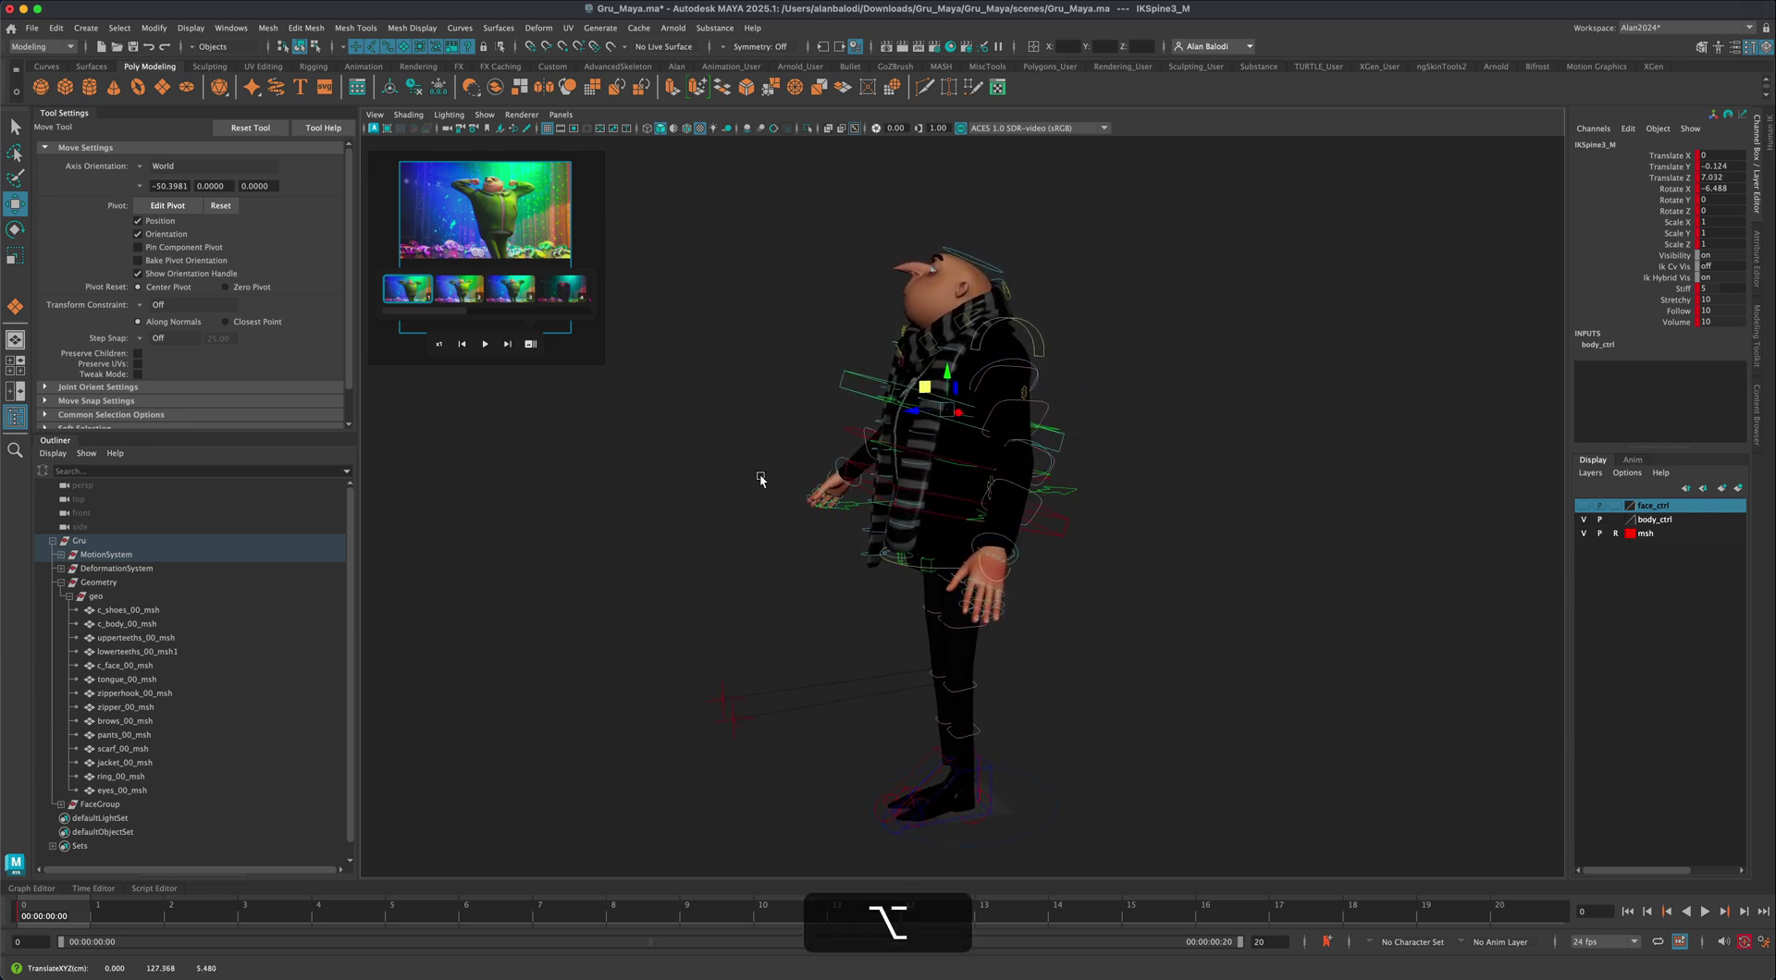
pyautogui.keyDown('alt'); pyautogui.moveTo(761, 480); pyautogui.dragTo(753, 480); pyautogui.keyUp('alt')
# Undo the last two spine pose changes and select IKSpine2_M instead
pyautogui.click(883, 399)
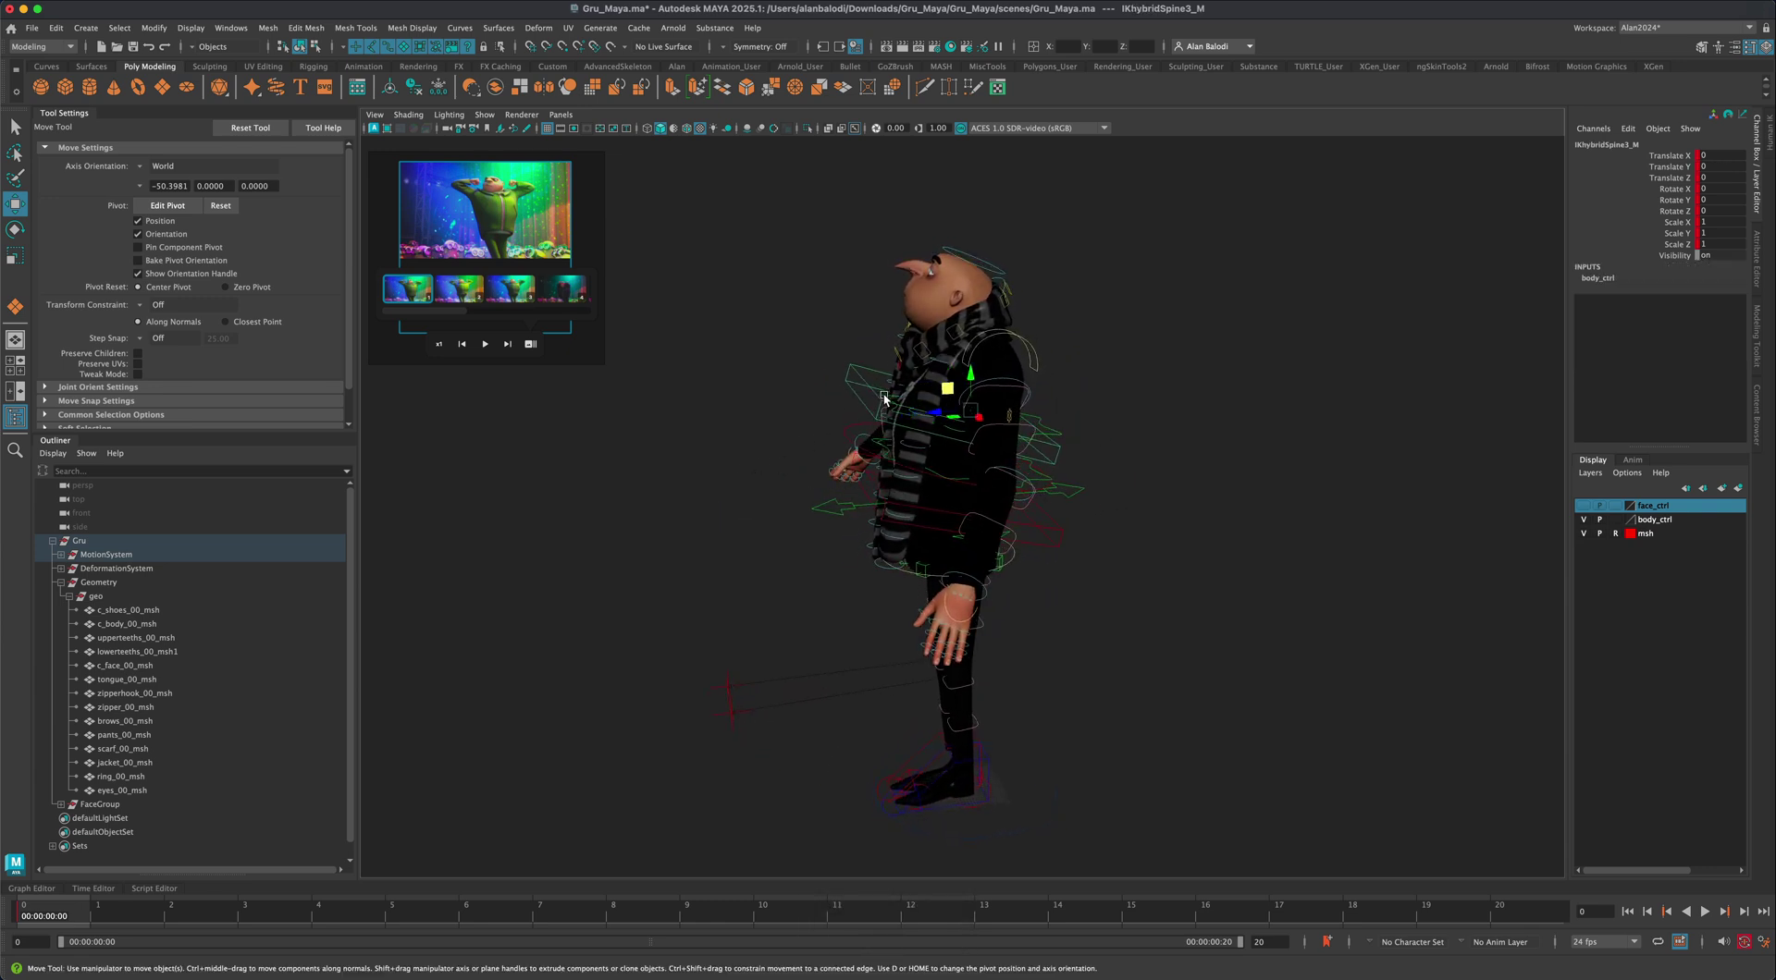
pyautogui.press('super+z')
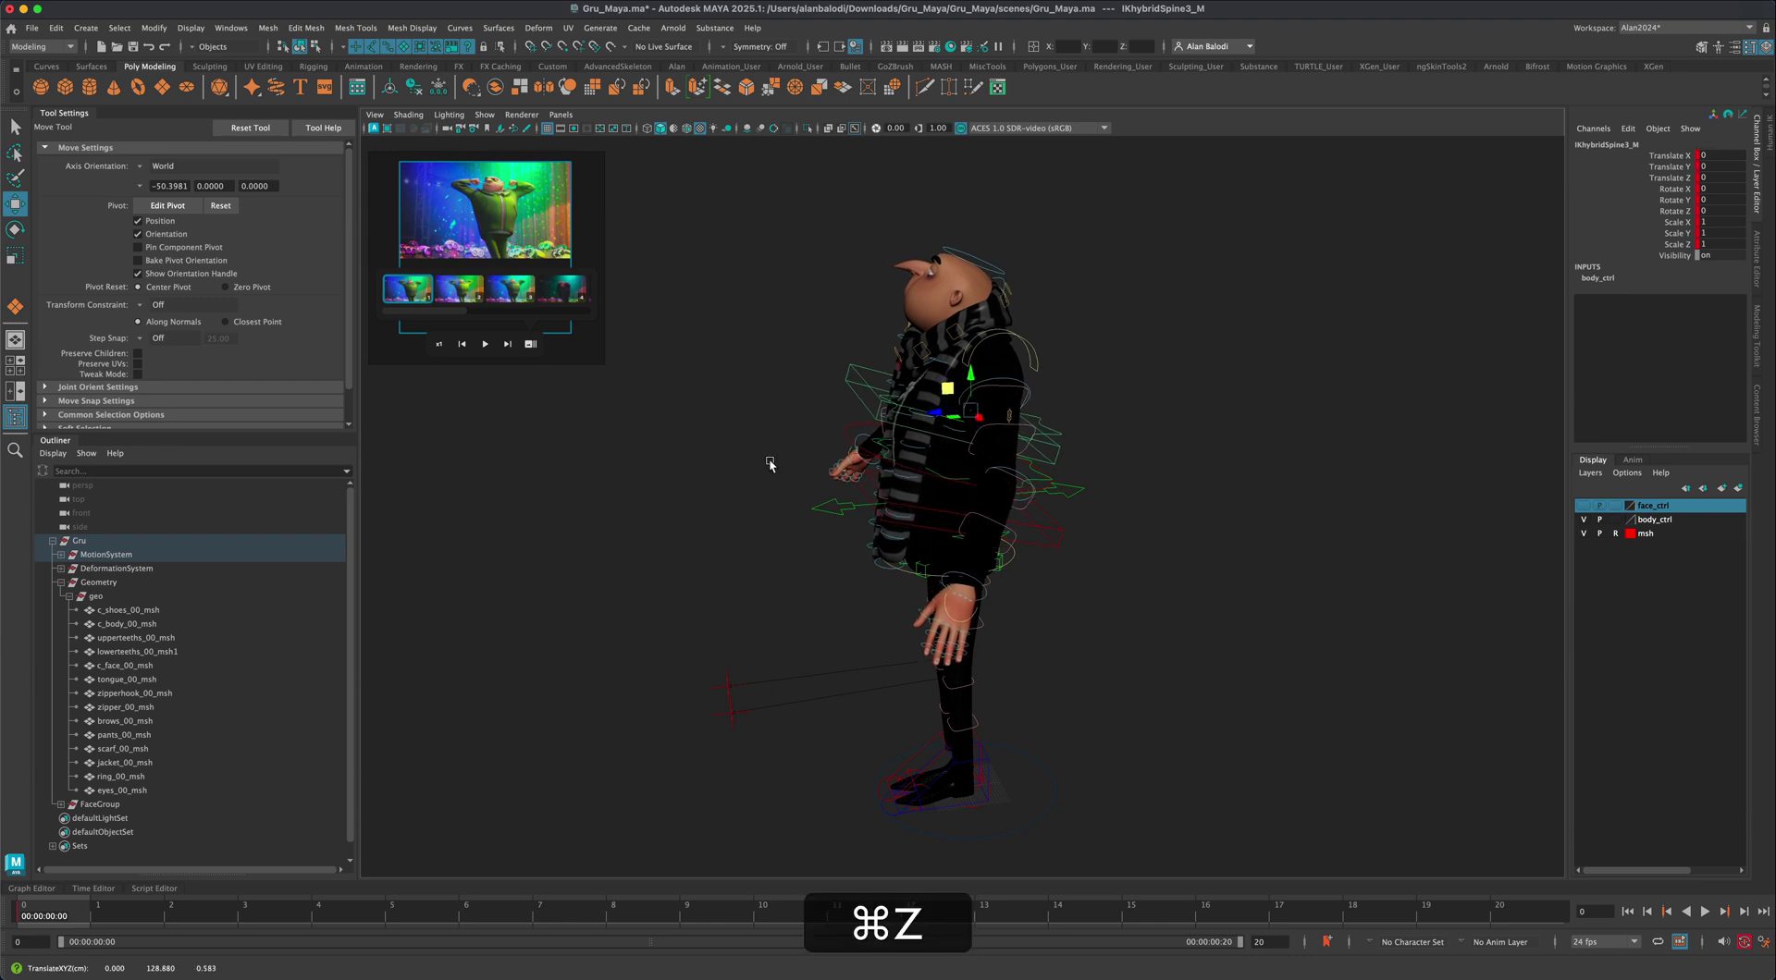
pyautogui.press('alt+super+z')
pyautogui.keyDown('alt'); pyautogui.moveTo(776, 468); pyautogui.dragTo(1140, 678); pyautogui.keyUp('alt')
pyautogui.click(977, 425)
pyautogui.moveTo(1140, 678)
pyautogui.keyDown('alt'); pyautogui.mouseDown(button='right')
pyautogui.moveTo(1162, 674)
pyautogui.moveTo(1162, 646)
pyautogui.moveTo(1150, 659)
pyautogui.mouseUp(button='right'); pyautogui.keyUp('alt')
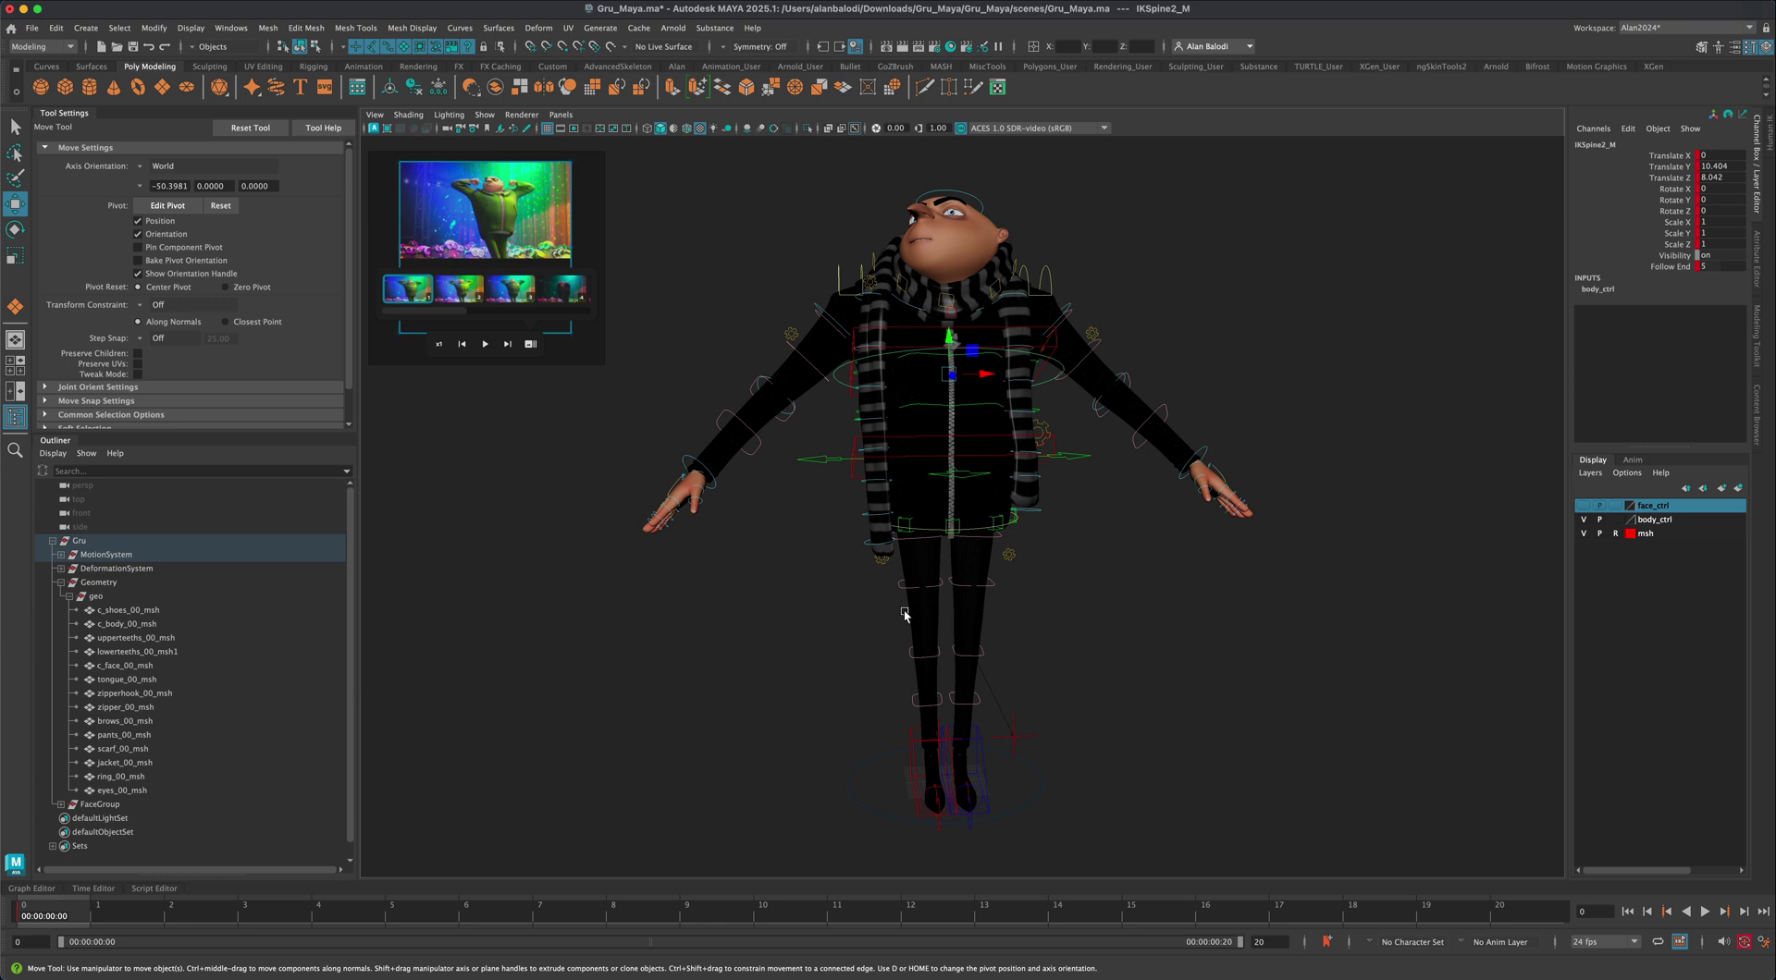
# Select the root control RootX_M, viewing Gru from the front
pyautogui.keyDown('alt'); pyautogui.moveTo(1127, 663); pyautogui.dragTo(881, 527); pyautogui.keyUp('alt')
pyautogui.click(881, 490)
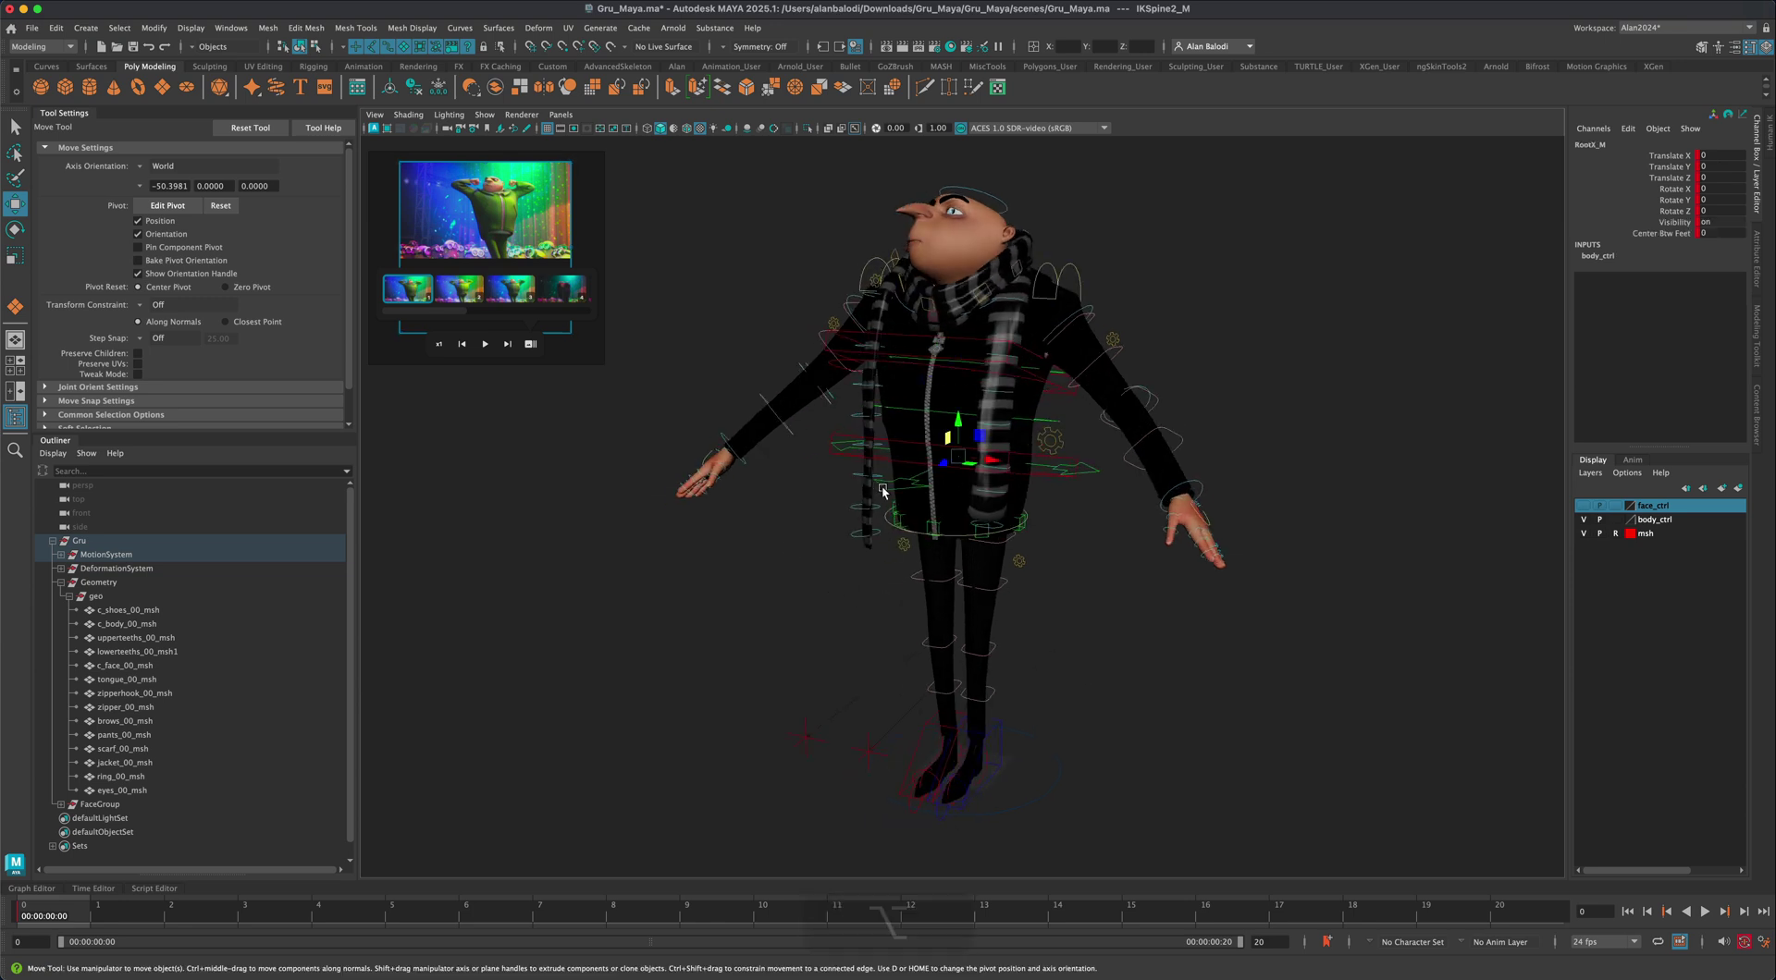
pyautogui.keyDown('alt'); pyautogui.moveTo(797, 587); pyautogui.dragTo(962, 447); pyautogui.keyUp('alt')
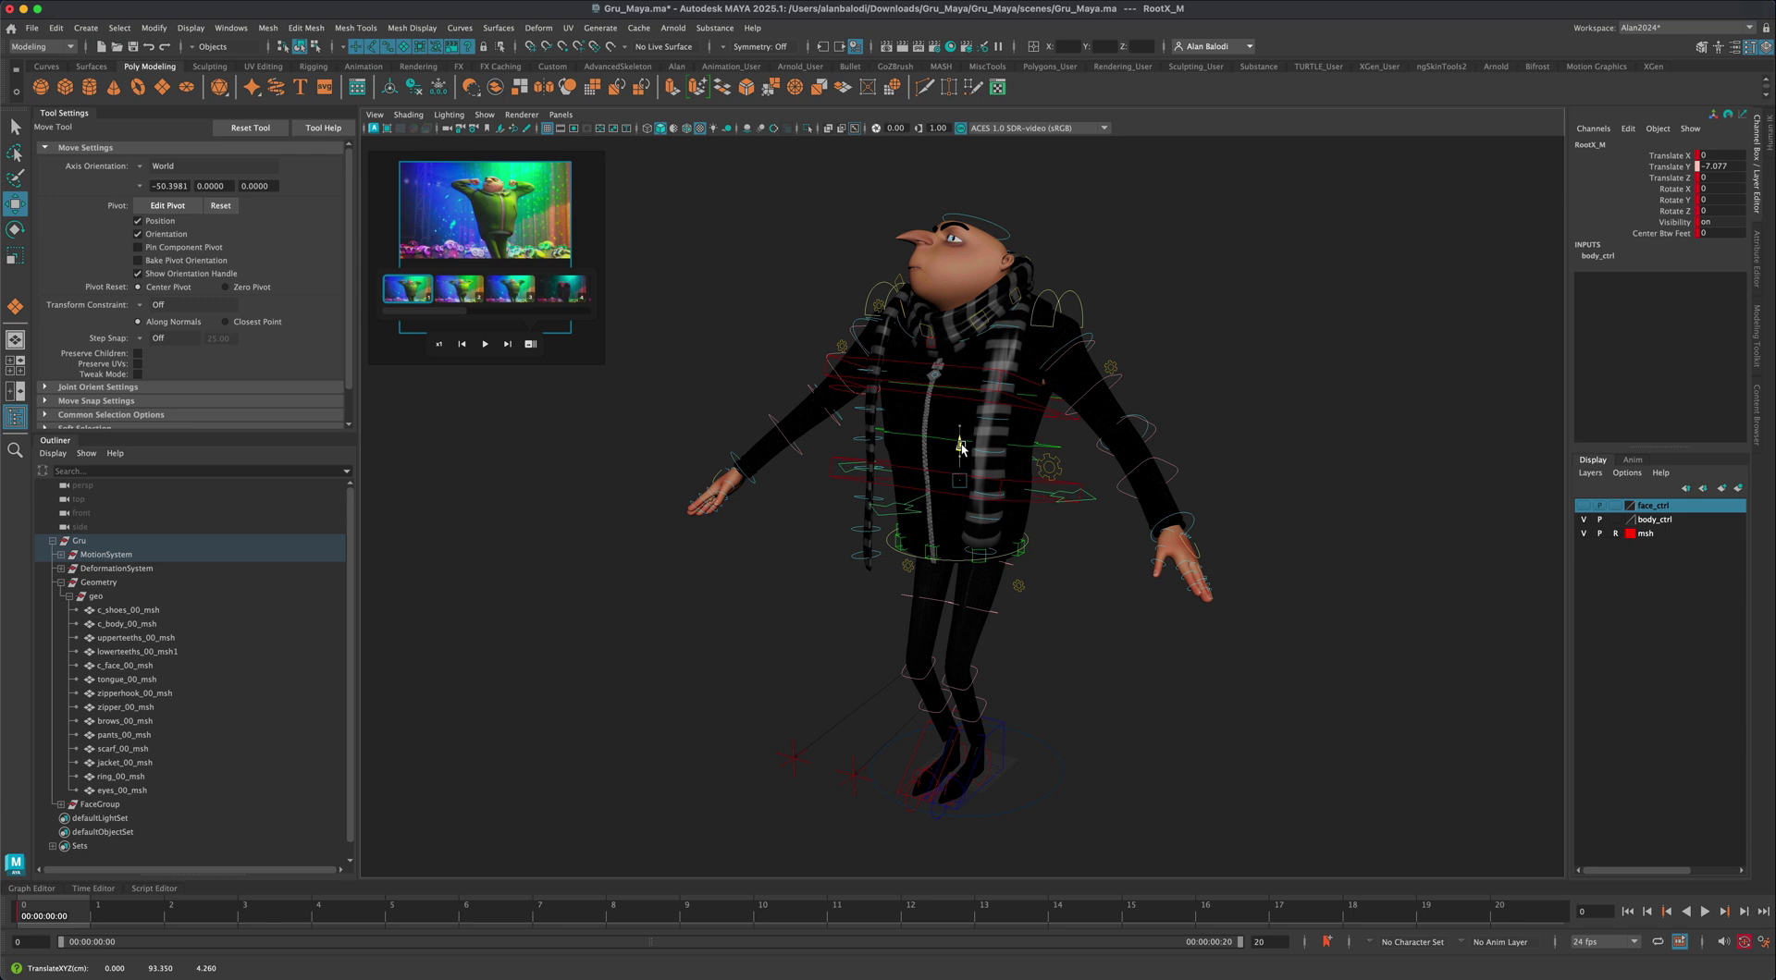
pyautogui.keyDown('alt'); pyautogui.moveTo(758, 634); pyautogui.dragTo(777, 647); pyautogui.keyUp('alt')
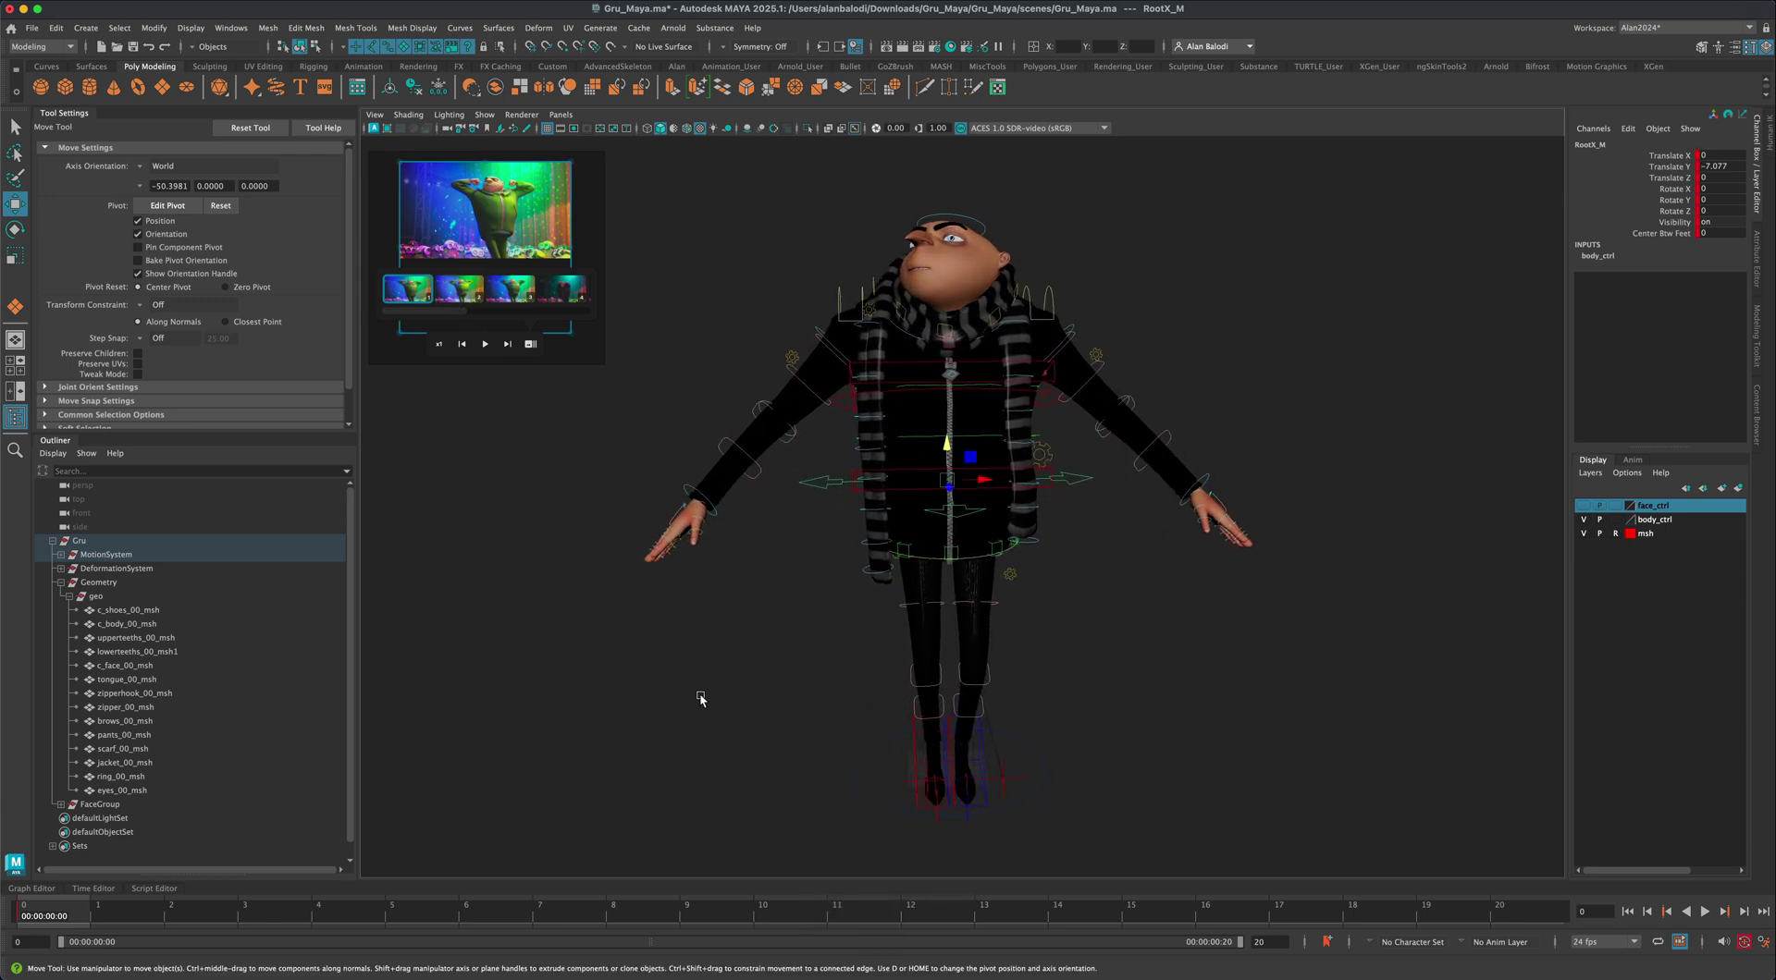
pyautogui.press('alt')
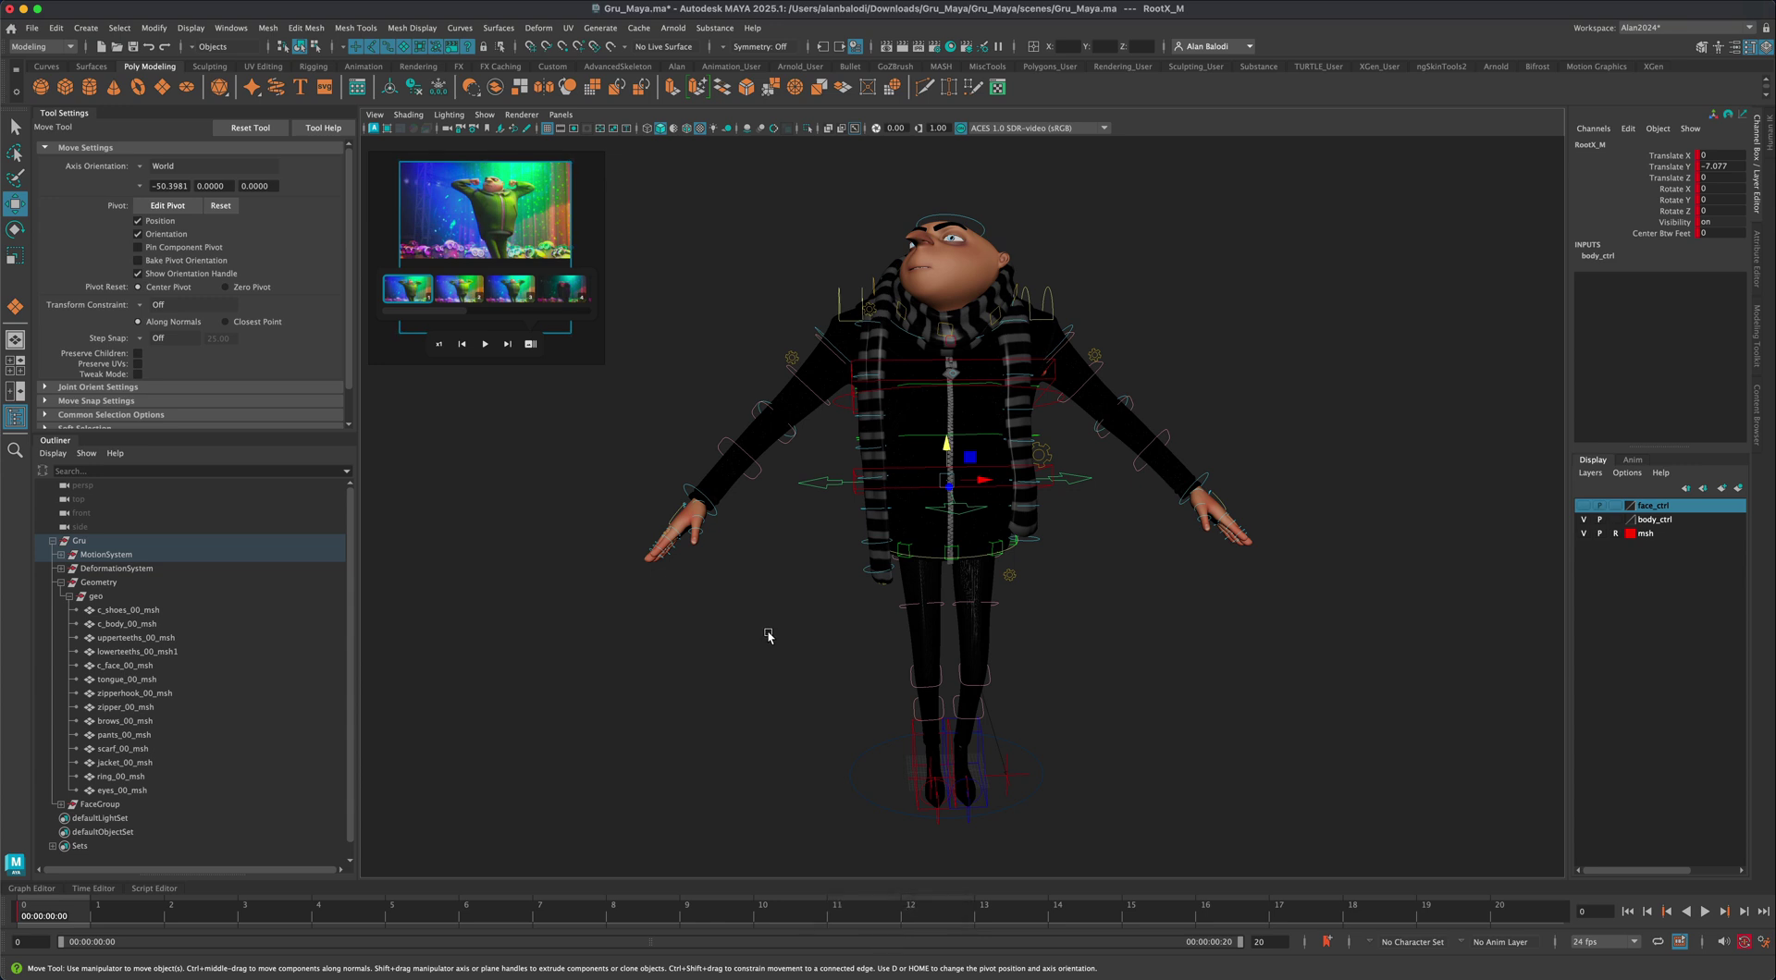
# Turn Gru's body slightly with RootX_M and angle both IK foot controls outward
pyautogui.press('e')
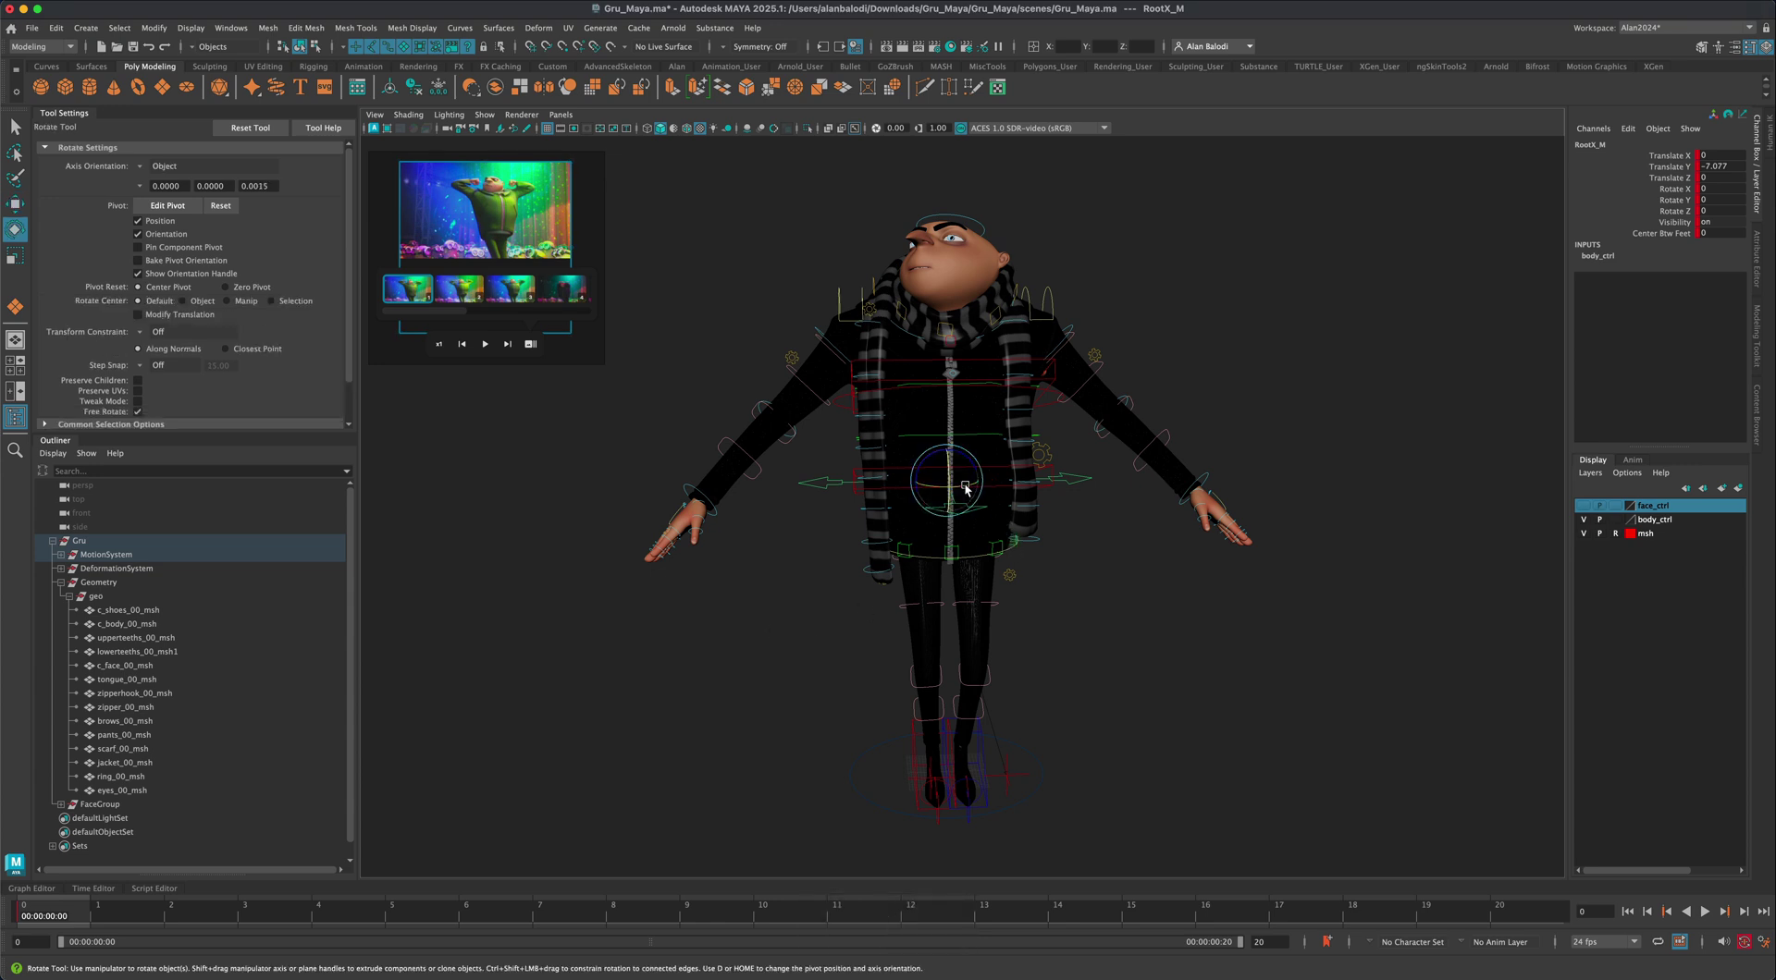
pyautogui.moveTo(960, 488); pyautogui.dragTo(968, 488)
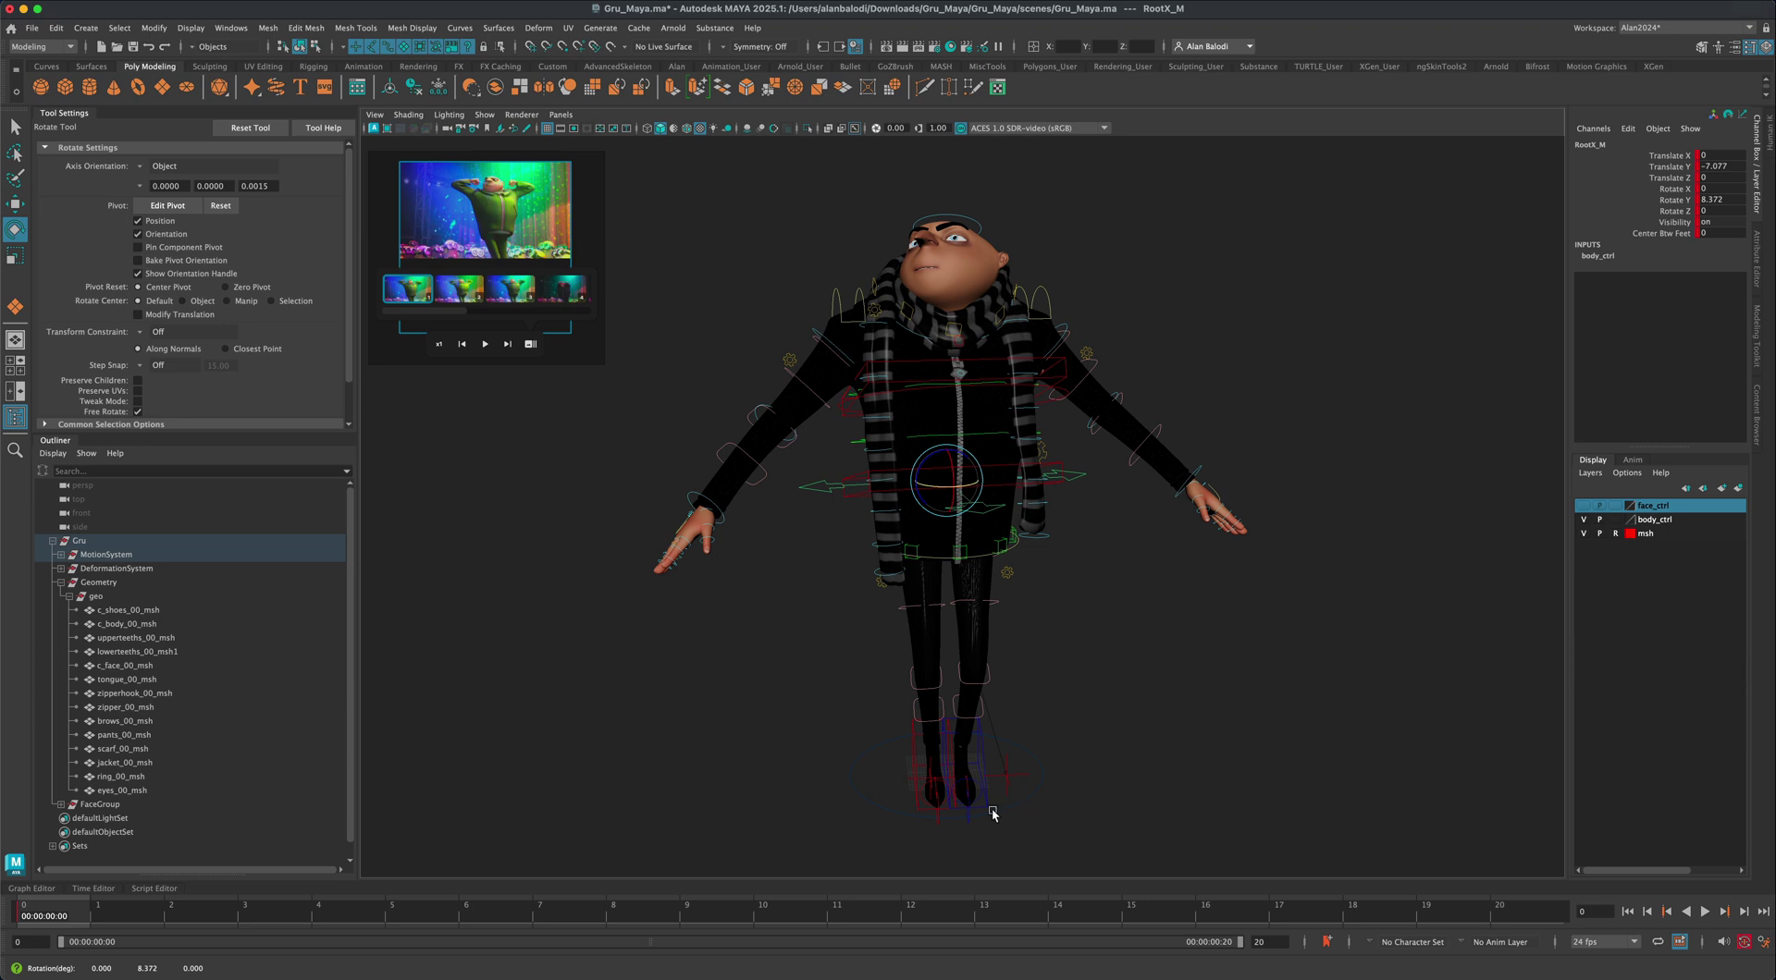
pyautogui.click(915, 746)
pyautogui.keyDown('shift'); pyautogui.click(983, 753); pyautogui.keyUp('shift')
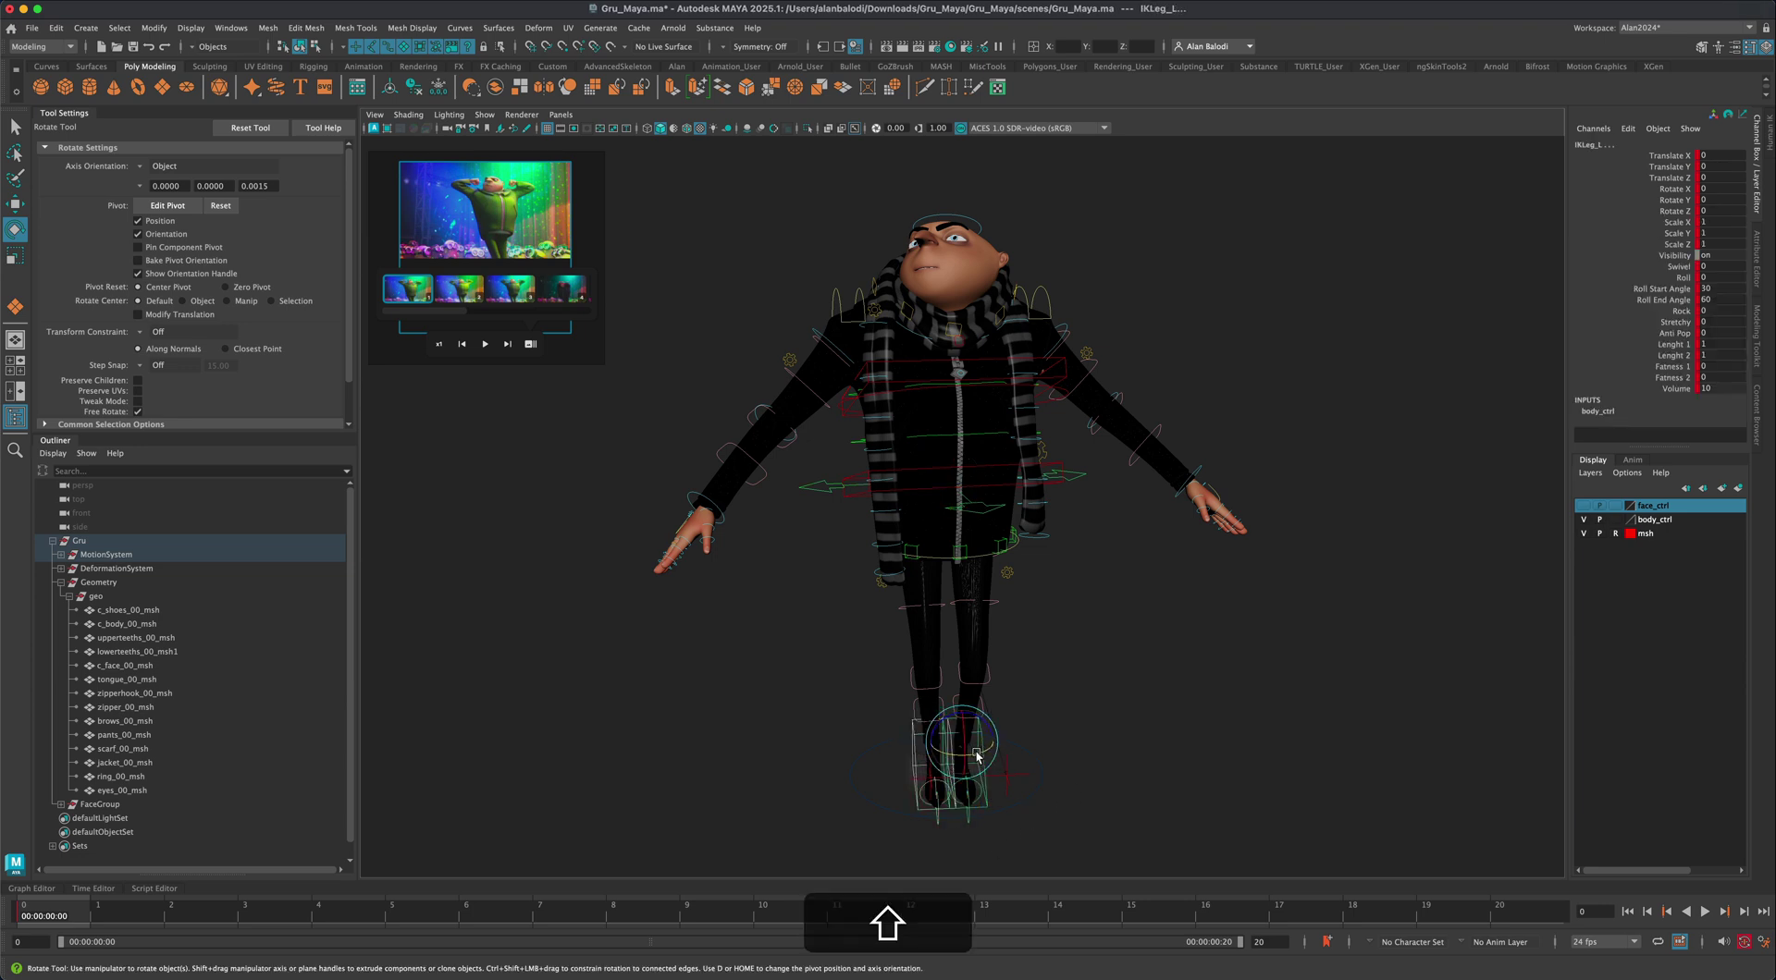
pyautogui.moveTo(977, 756); pyautogui.dragTo(984, 756)
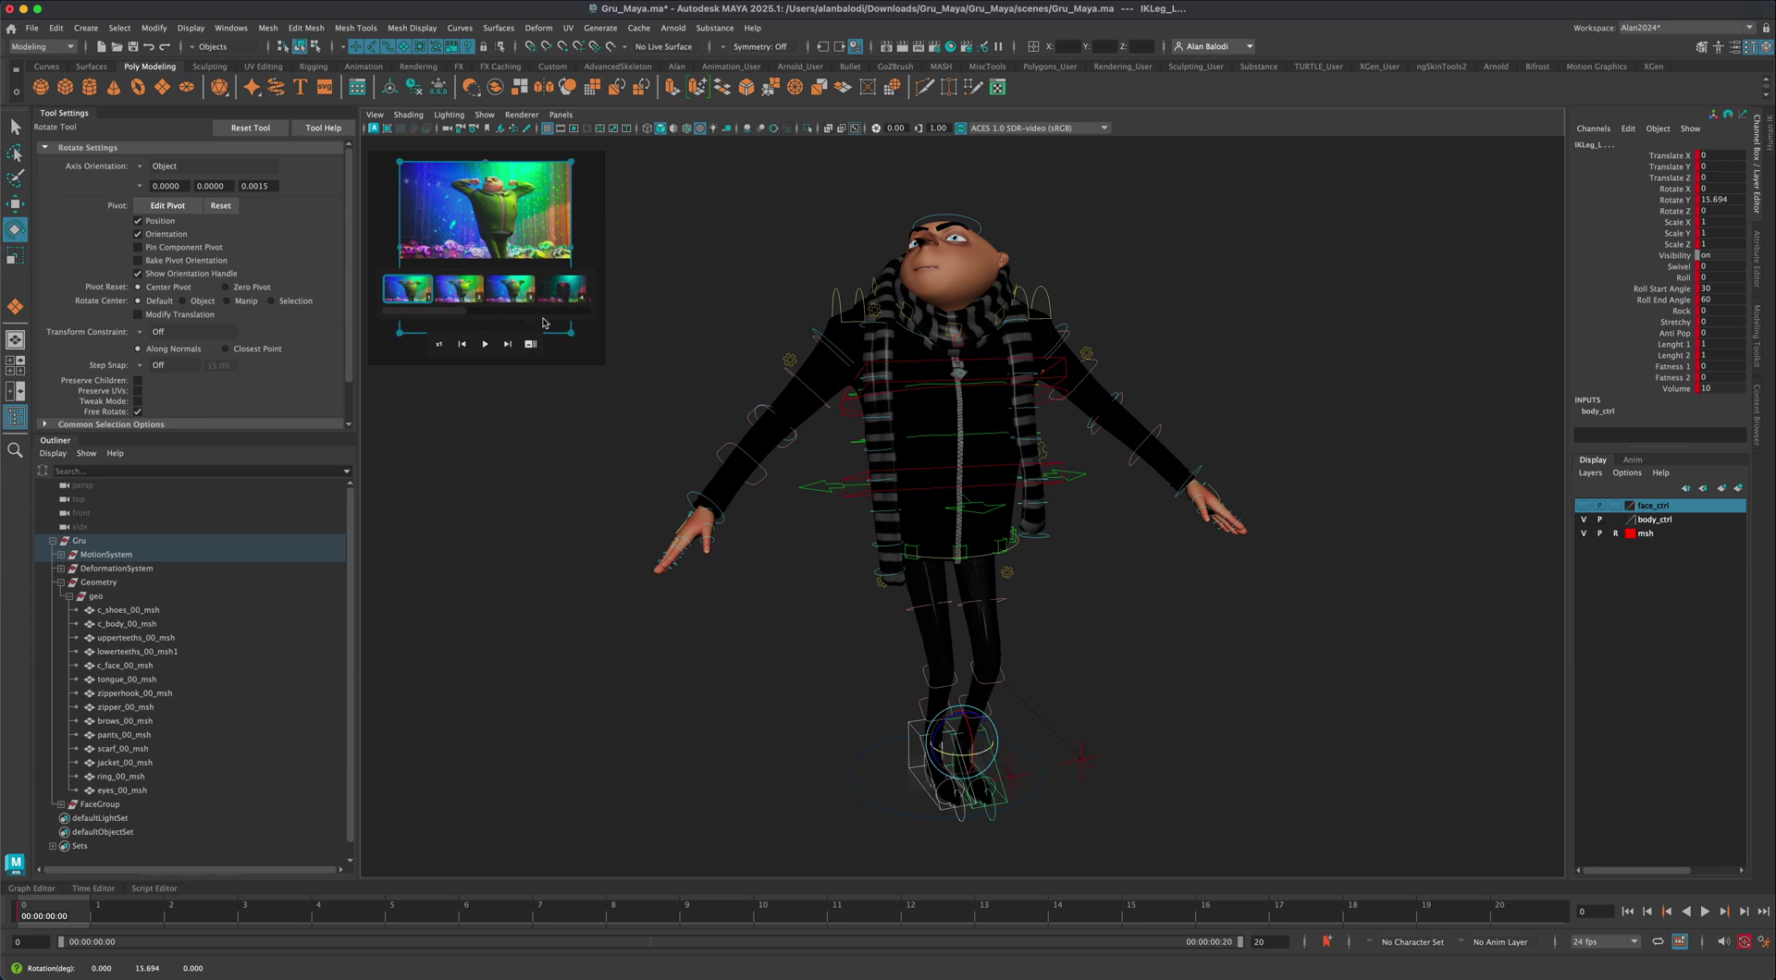
# Move PoleLeg_L to Translate X 5.269, Y -0.096, Z 1.477 to redirect the left knee
pyautogui.keyDown('alt'); pyautogui.moveTo(753, 725); pyautogui.dragTo(761, 718); pyautogui.keyUp('alt')
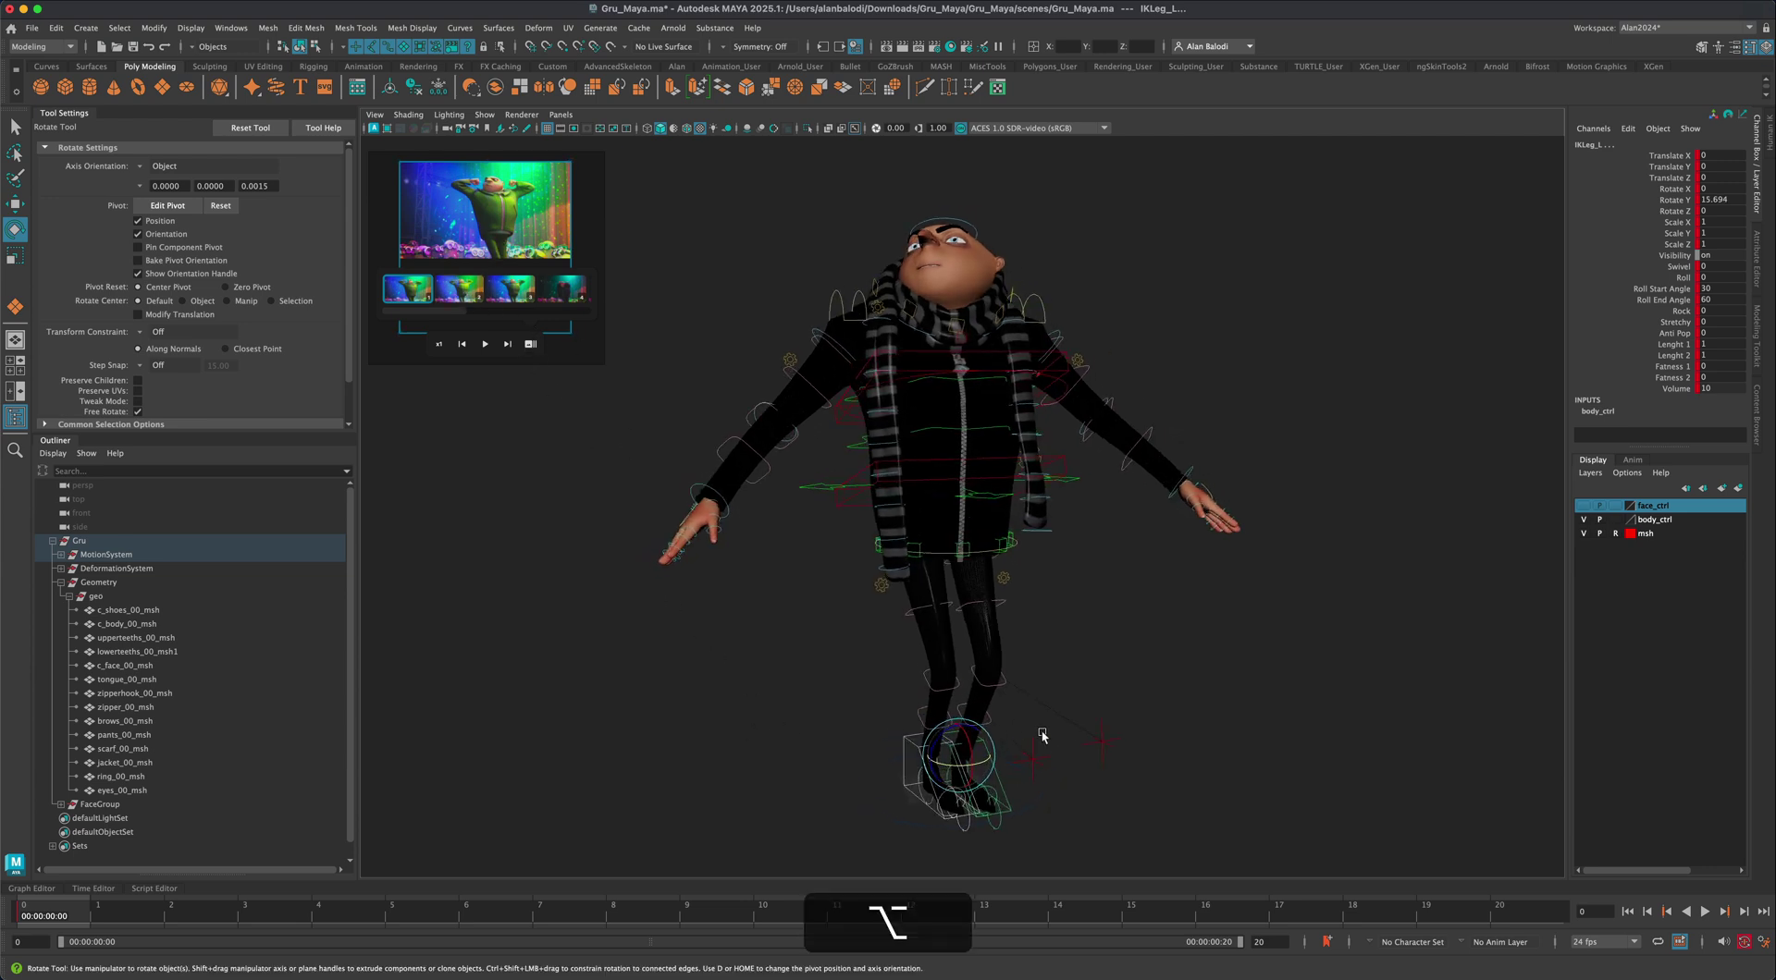
pyautogui.moveTo(1017, 723); pyautogui.dragTo(1147, 748)
pyautogui.press('w')
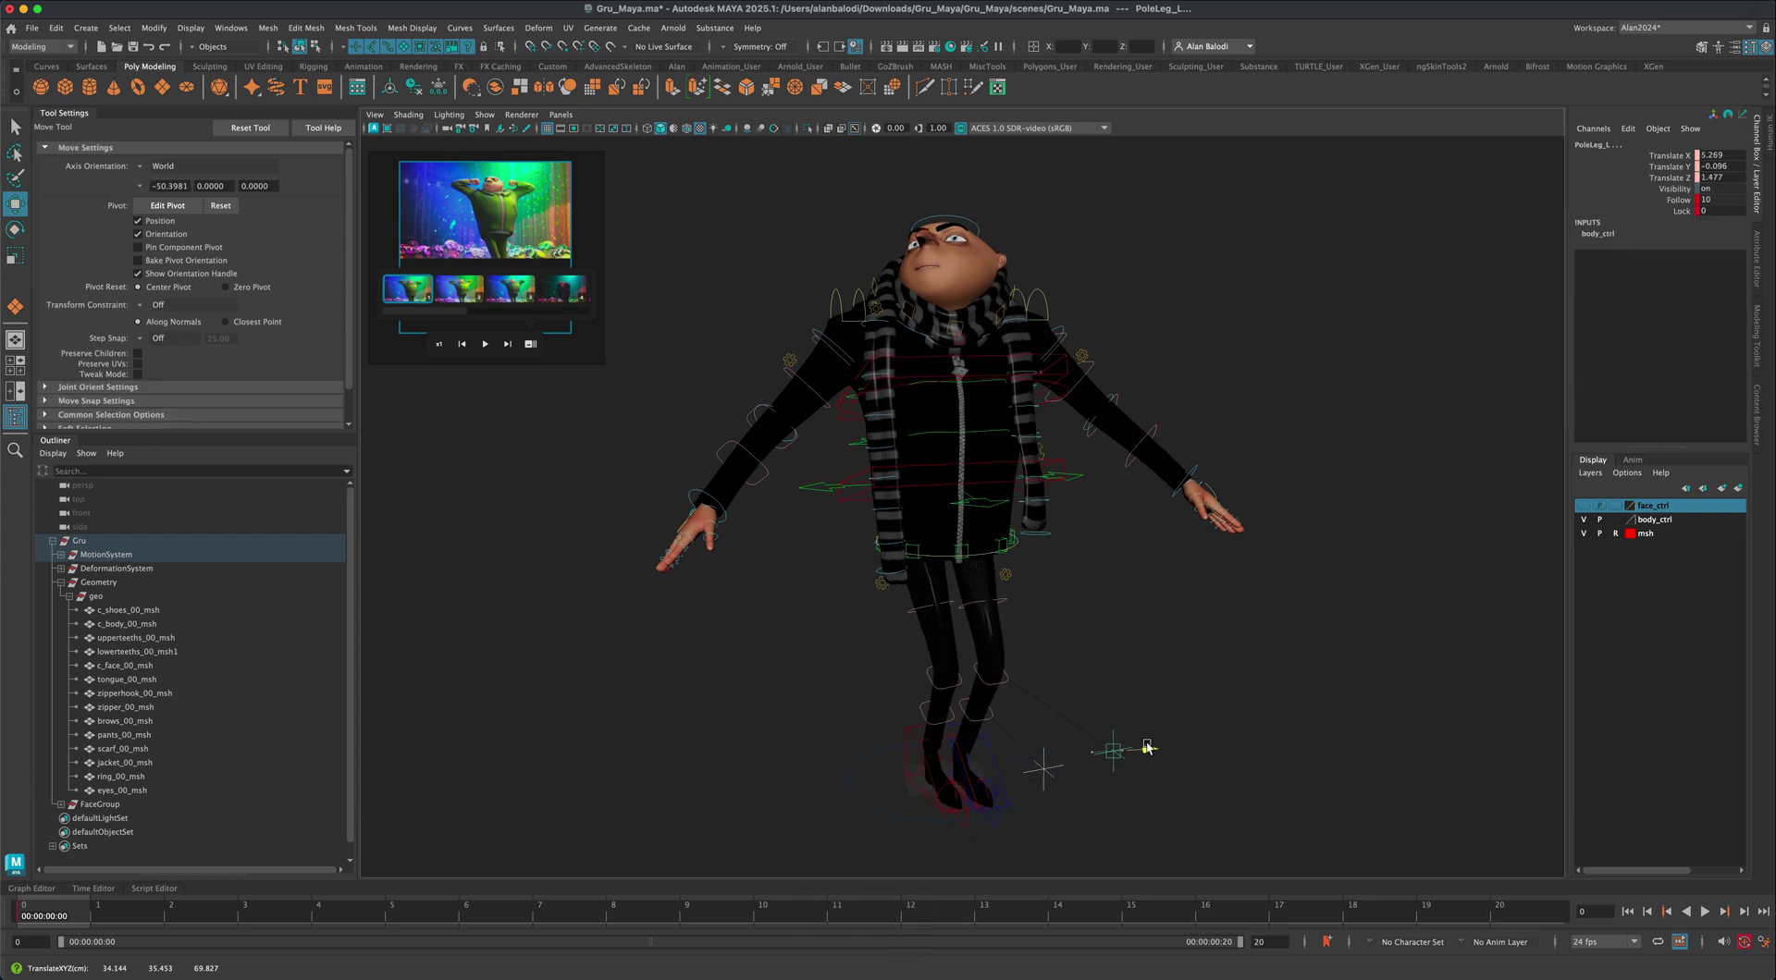
pyautogui.keyDown('alt'); pyautogui.moveTo(1236, 782); pyautogui.dragTo(1156, 782); pyautogui.keyUp('alt')
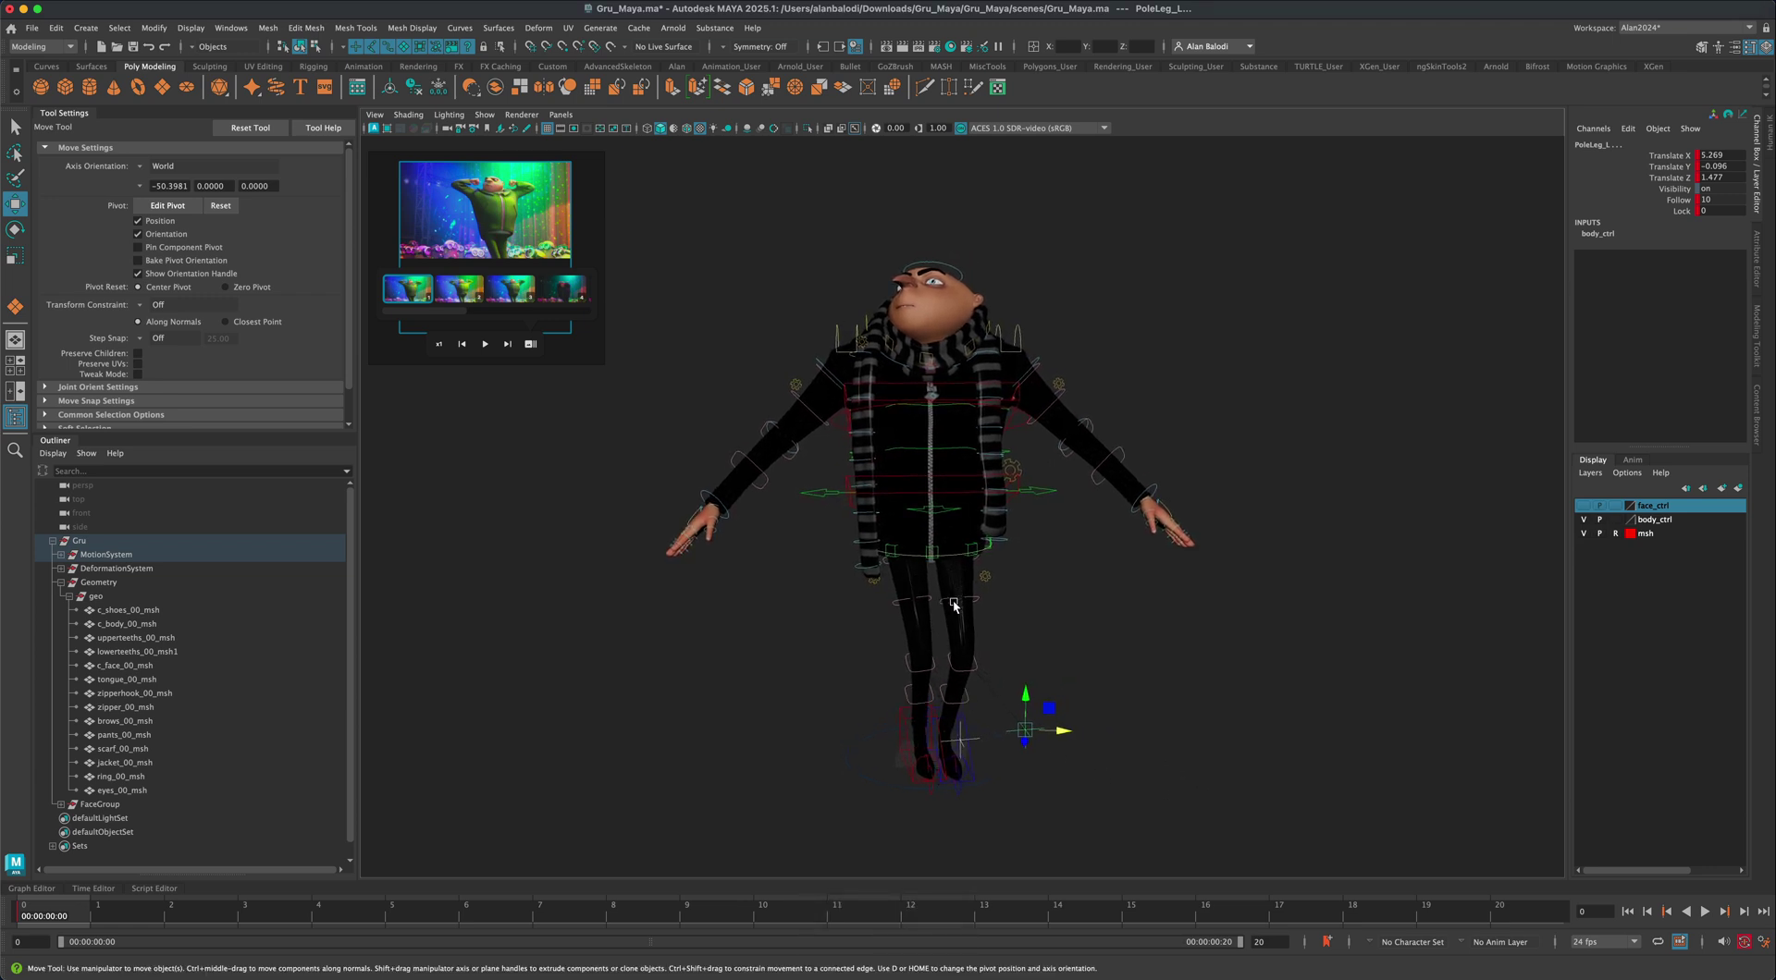
pyautogui.click(960, 276)
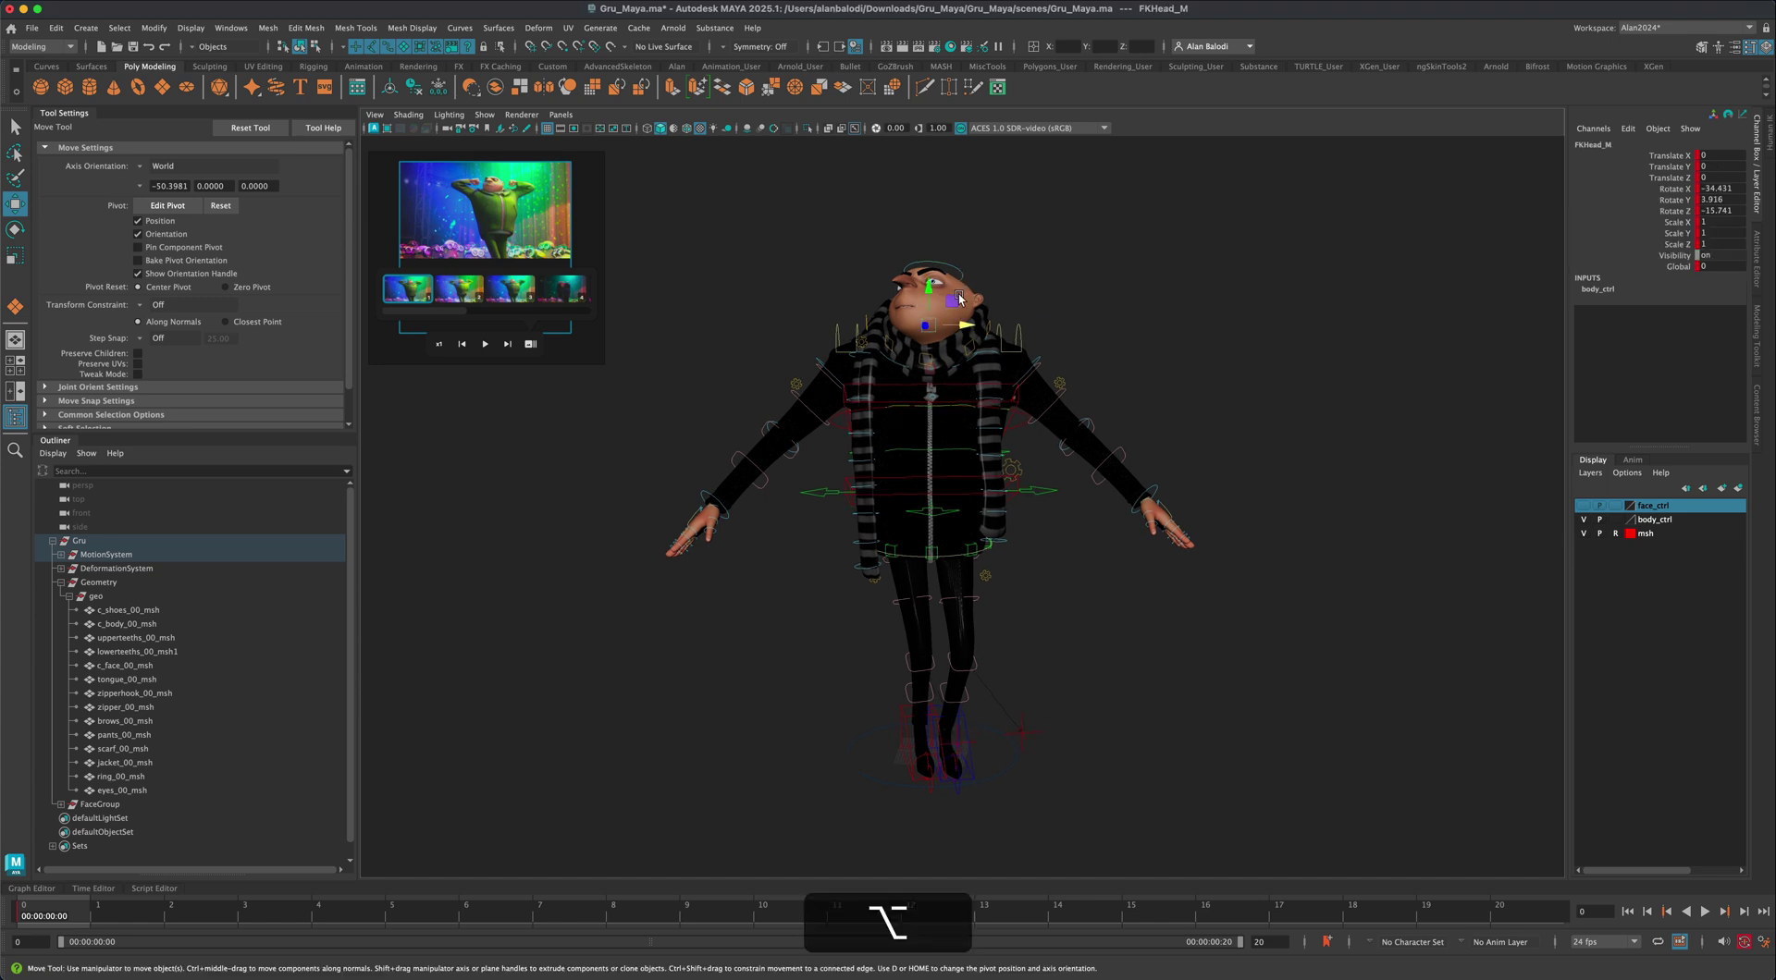
# Tilt Gru's head with FKHead_M and rotate the left shoulder blade FKScapula_L
pyautogui.press('e')
pyautogui.moveTo(932, 309); pyautogui.dragTo(815, 357)
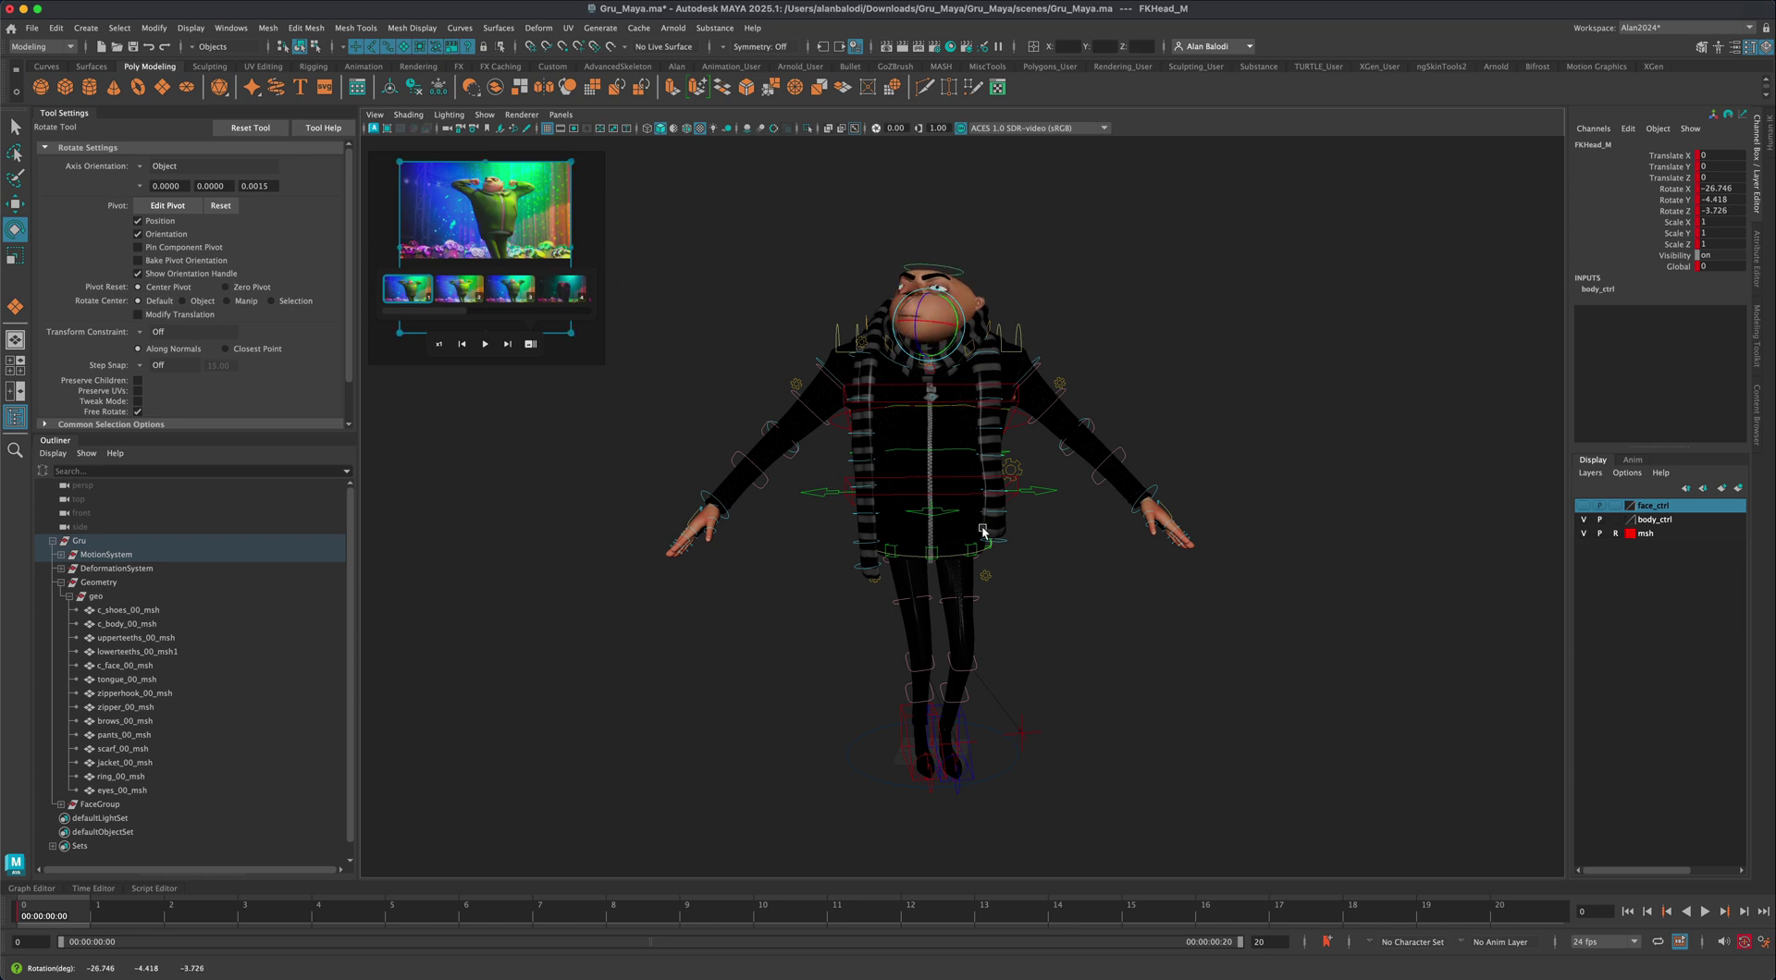
pyautogui.keyDown('alt'); pyautogui.moveTo(982, 530); pyautogui.dragTo(883, 426); pyautogui.keyUp('alt')
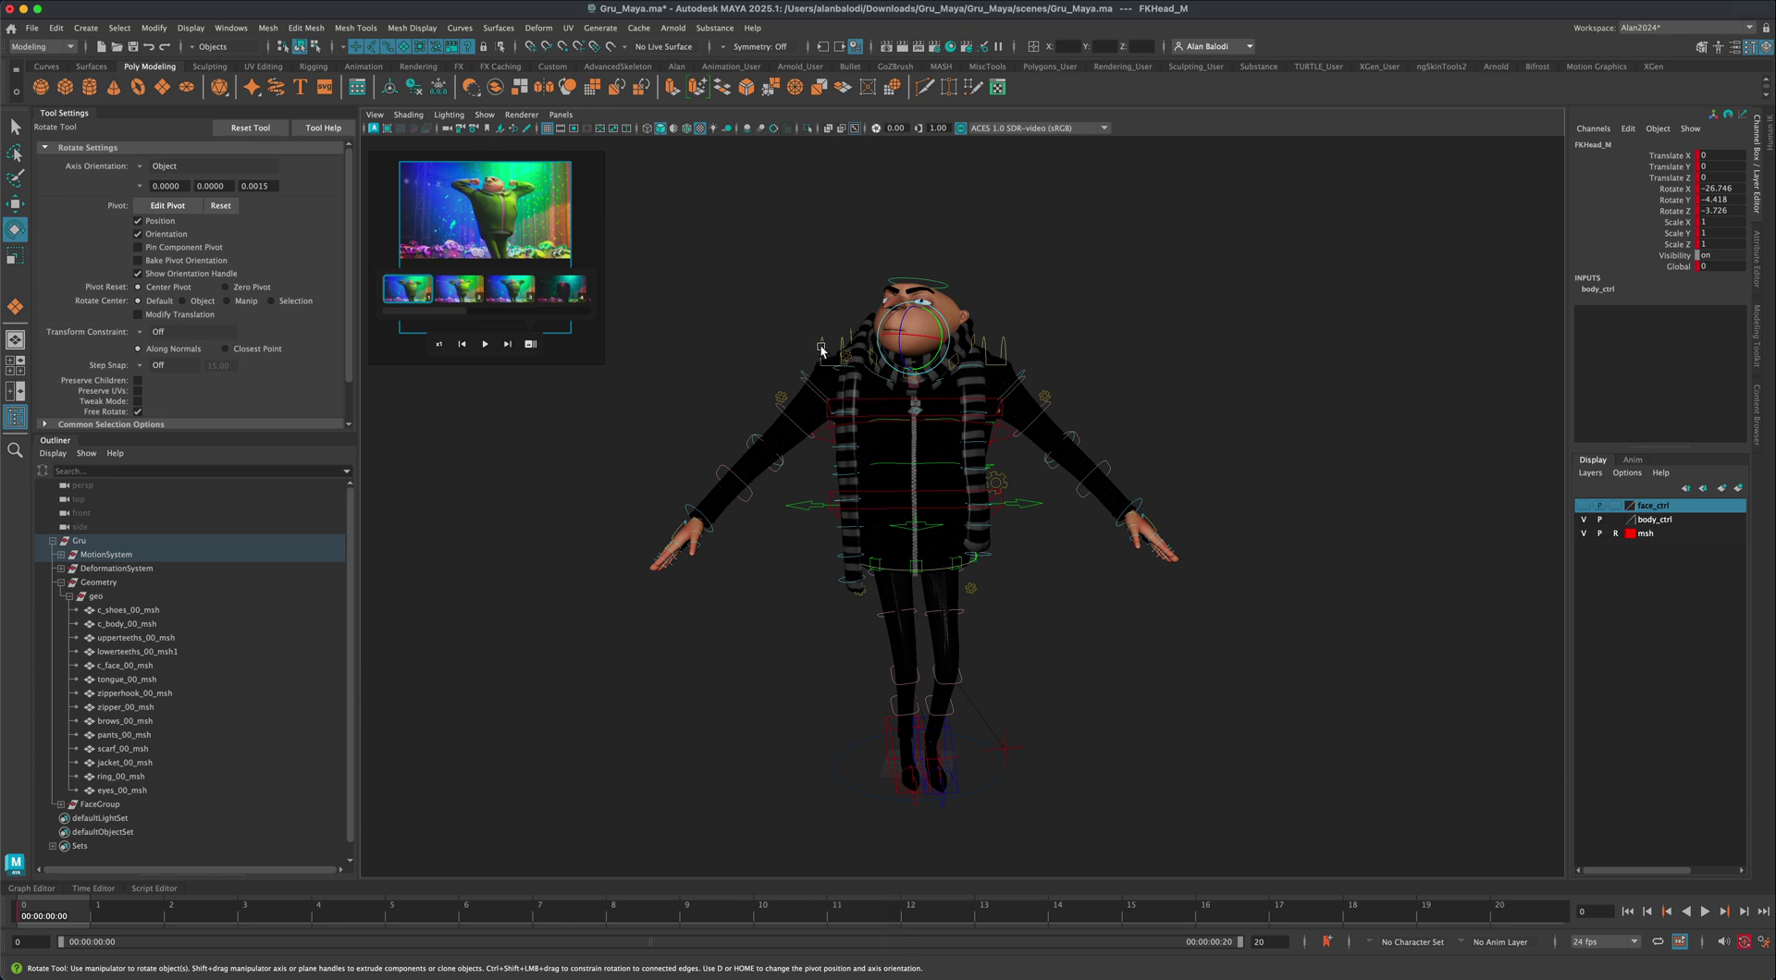
pyautogui.keyDown('shift'); pyautogui.click(921, 377); pyautogui.keyUp('shift')
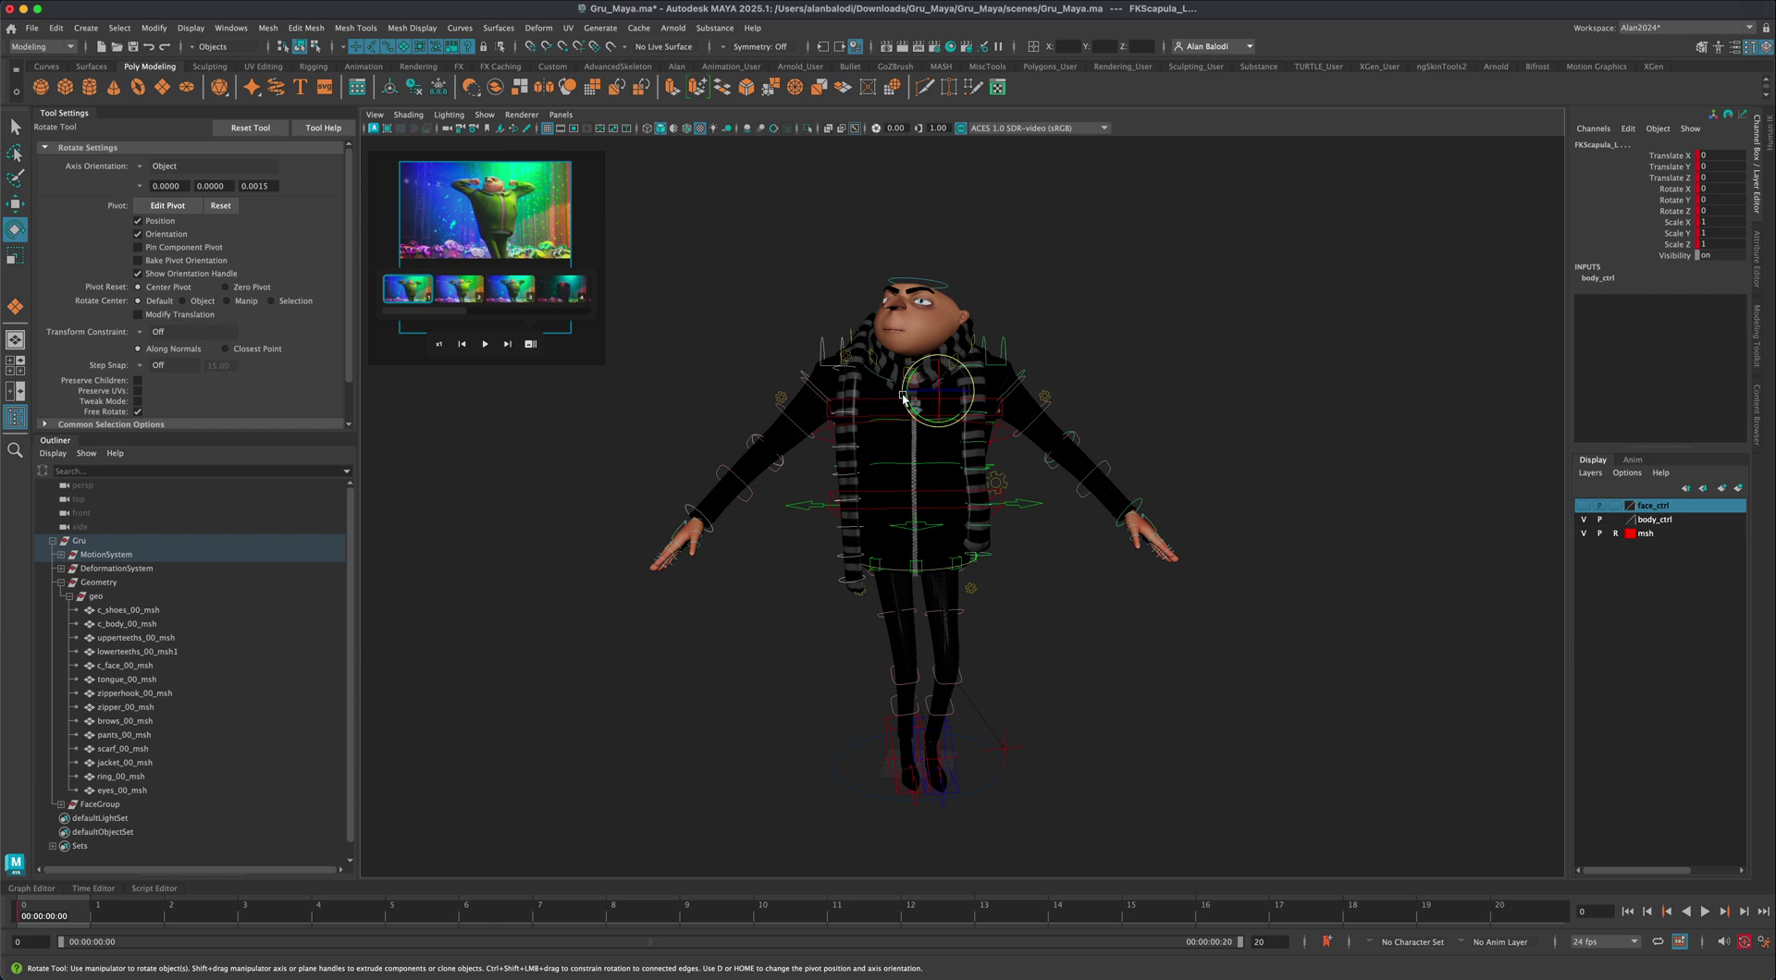
pyautogui.moveTo(906, 399); pyautogui.dragTo(911, 412)
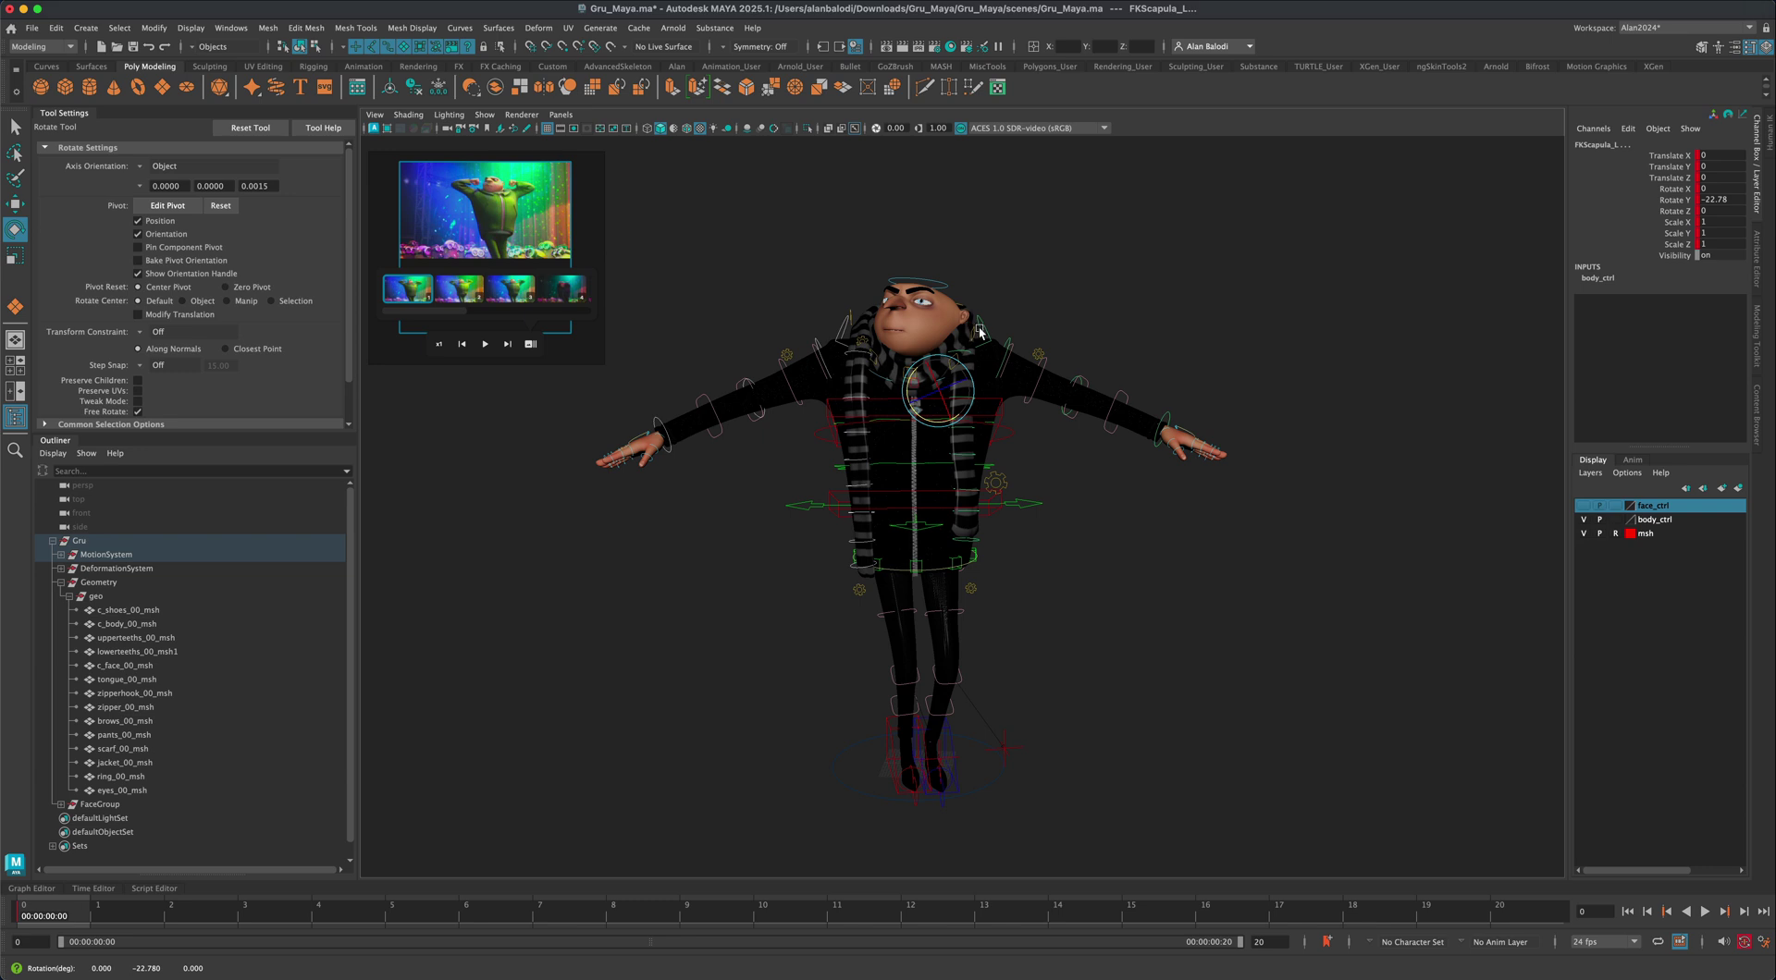
# Rotate FKShoulder_L and FKShoulder_R overhead, FKShoulder_R at X 98.915, Y 25.367, Z 47.285
pyautogui.click(1008, 341)
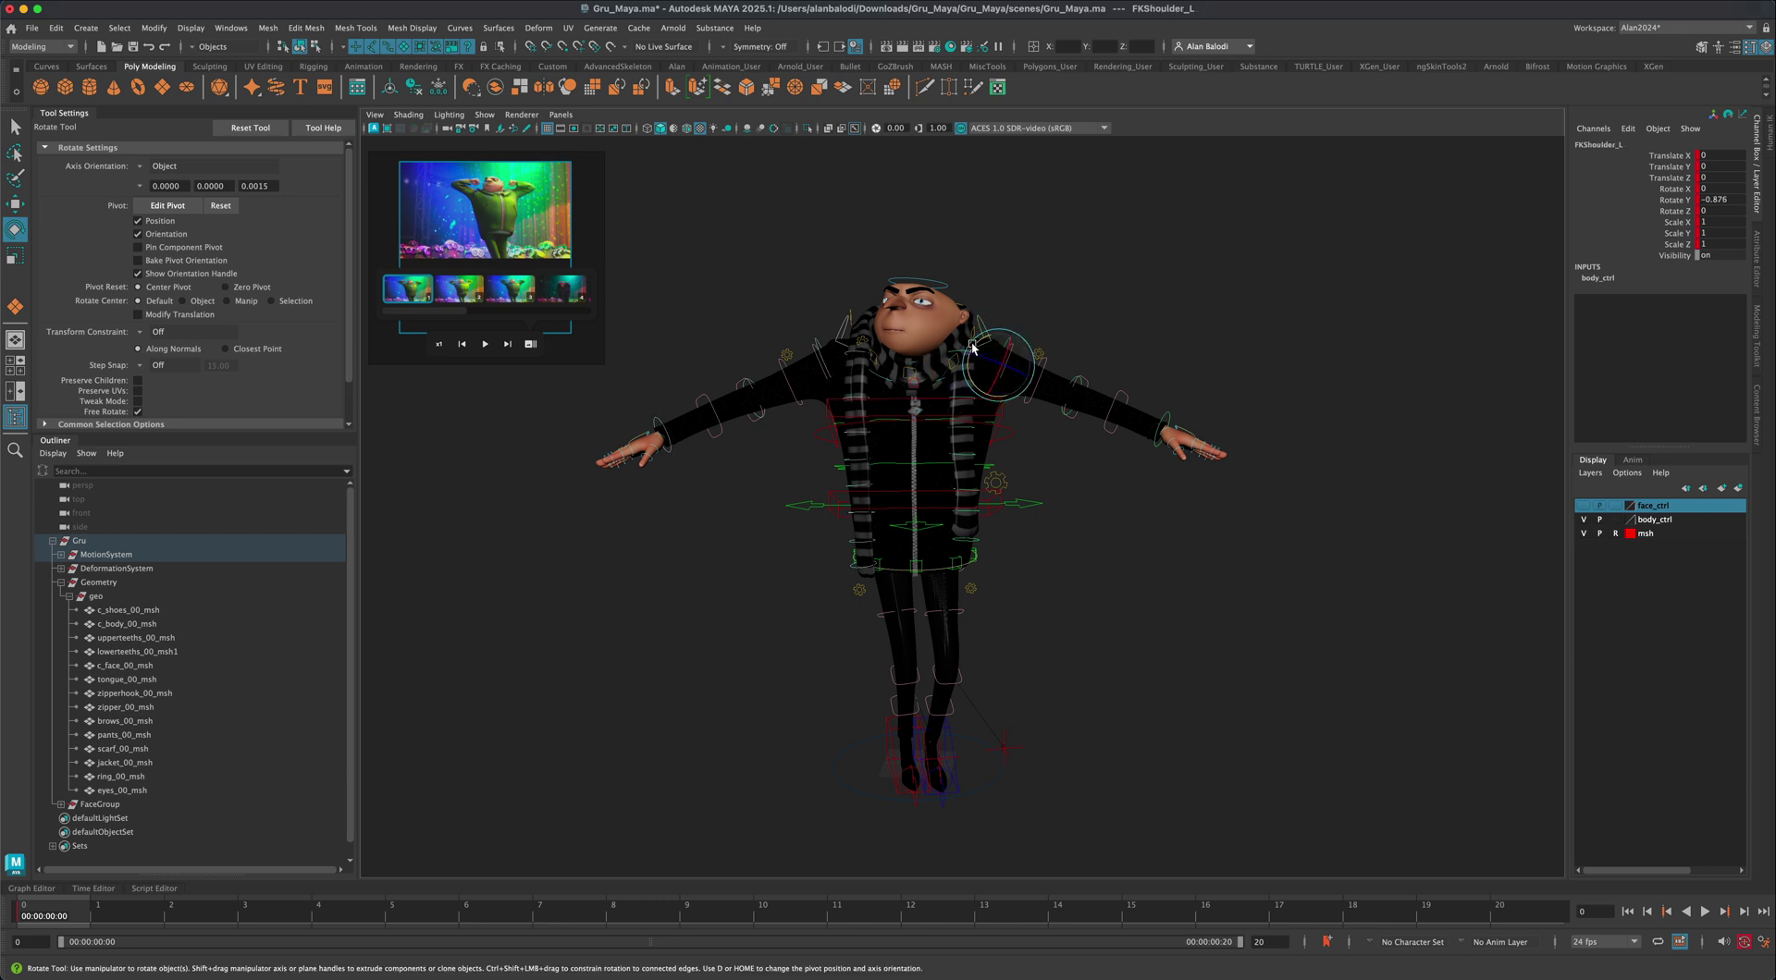
pyautogui.keyDown('shift'); pyautogui.click(868, 341); pyautogui.keyUp('shift')
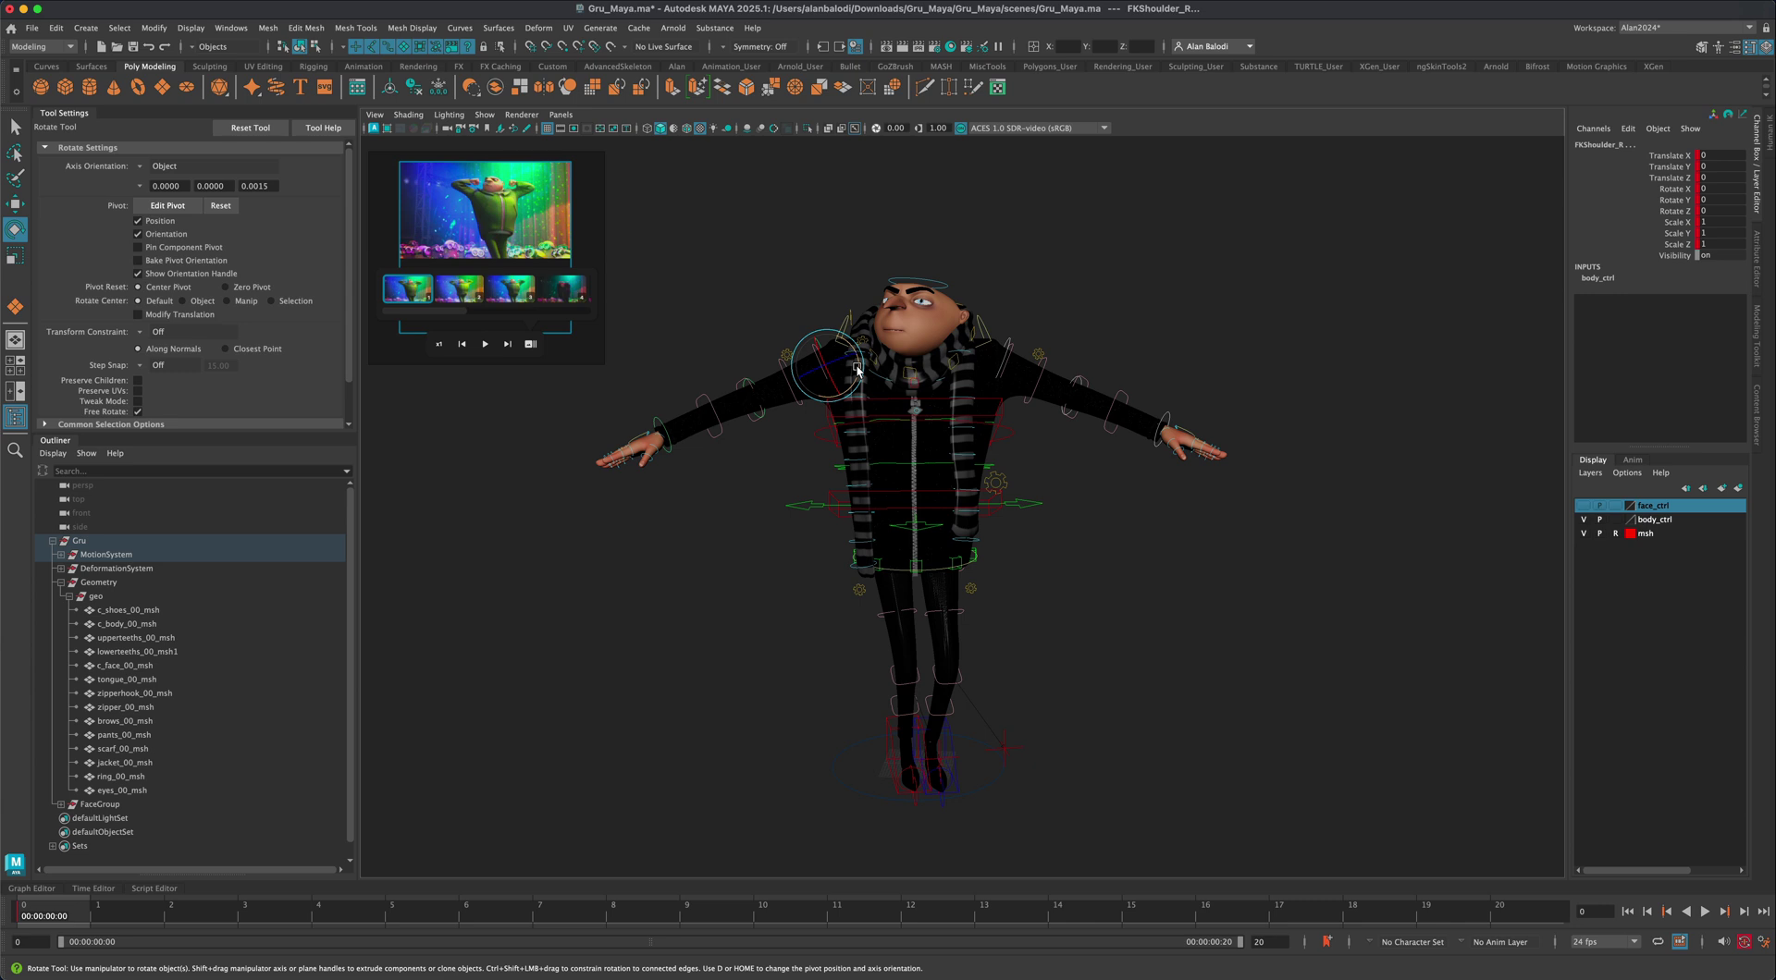
pyautogui.moveTo(858, 370)
pyautogui.mouseDown()
pyautogui.moveTo(851, 401)
pyautogui.moveTo(824, 371)
pyautogui.moveTo(850, 345)
pyautogui.mouseUp()
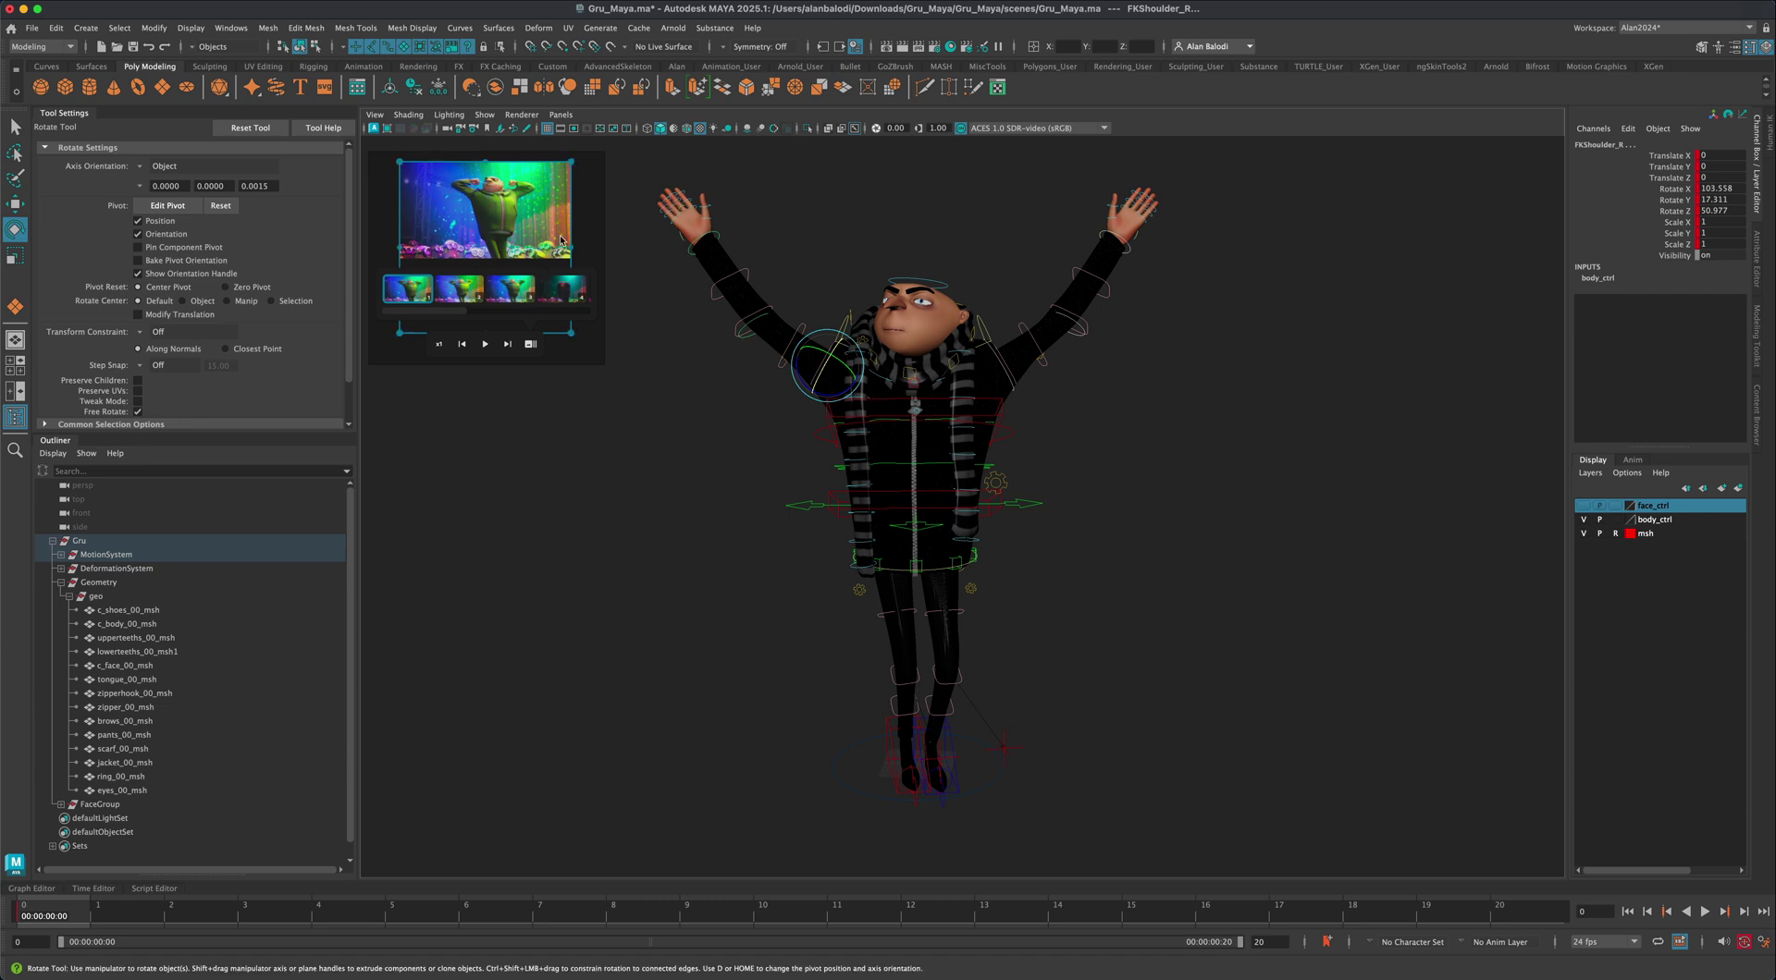
pyautogui.moveTo(848, 378); pyautogui.dragTo(831, 370)
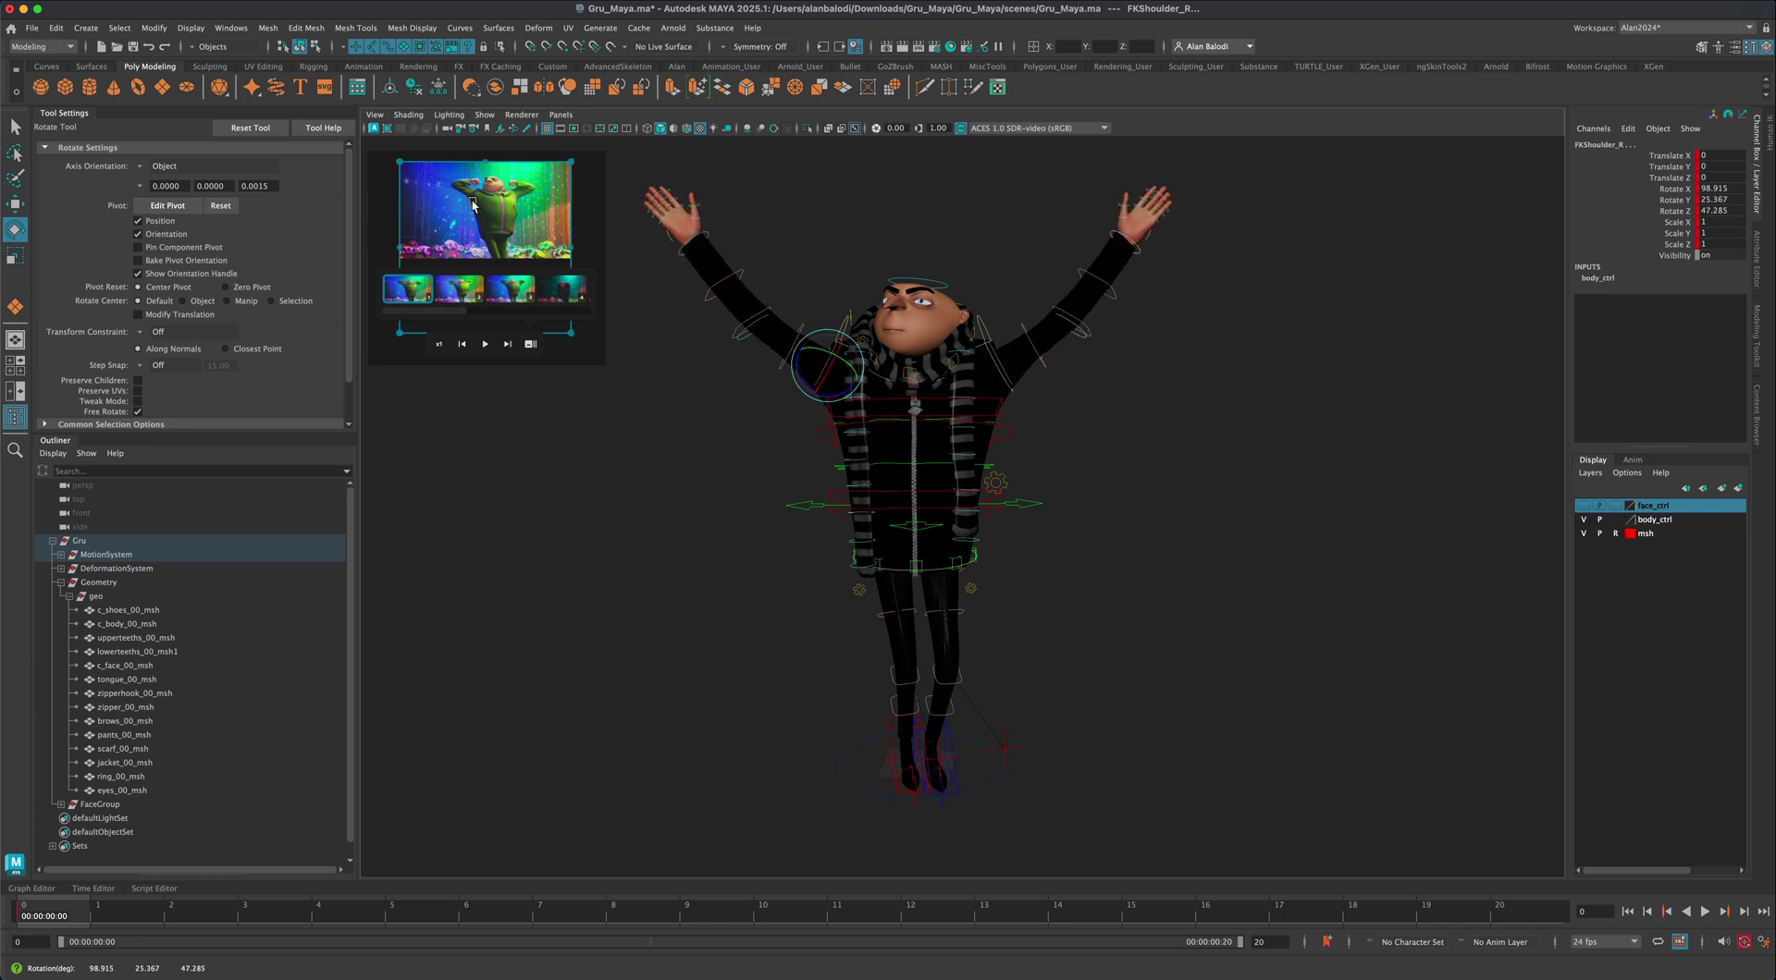
pyautogui.click(743, 333)
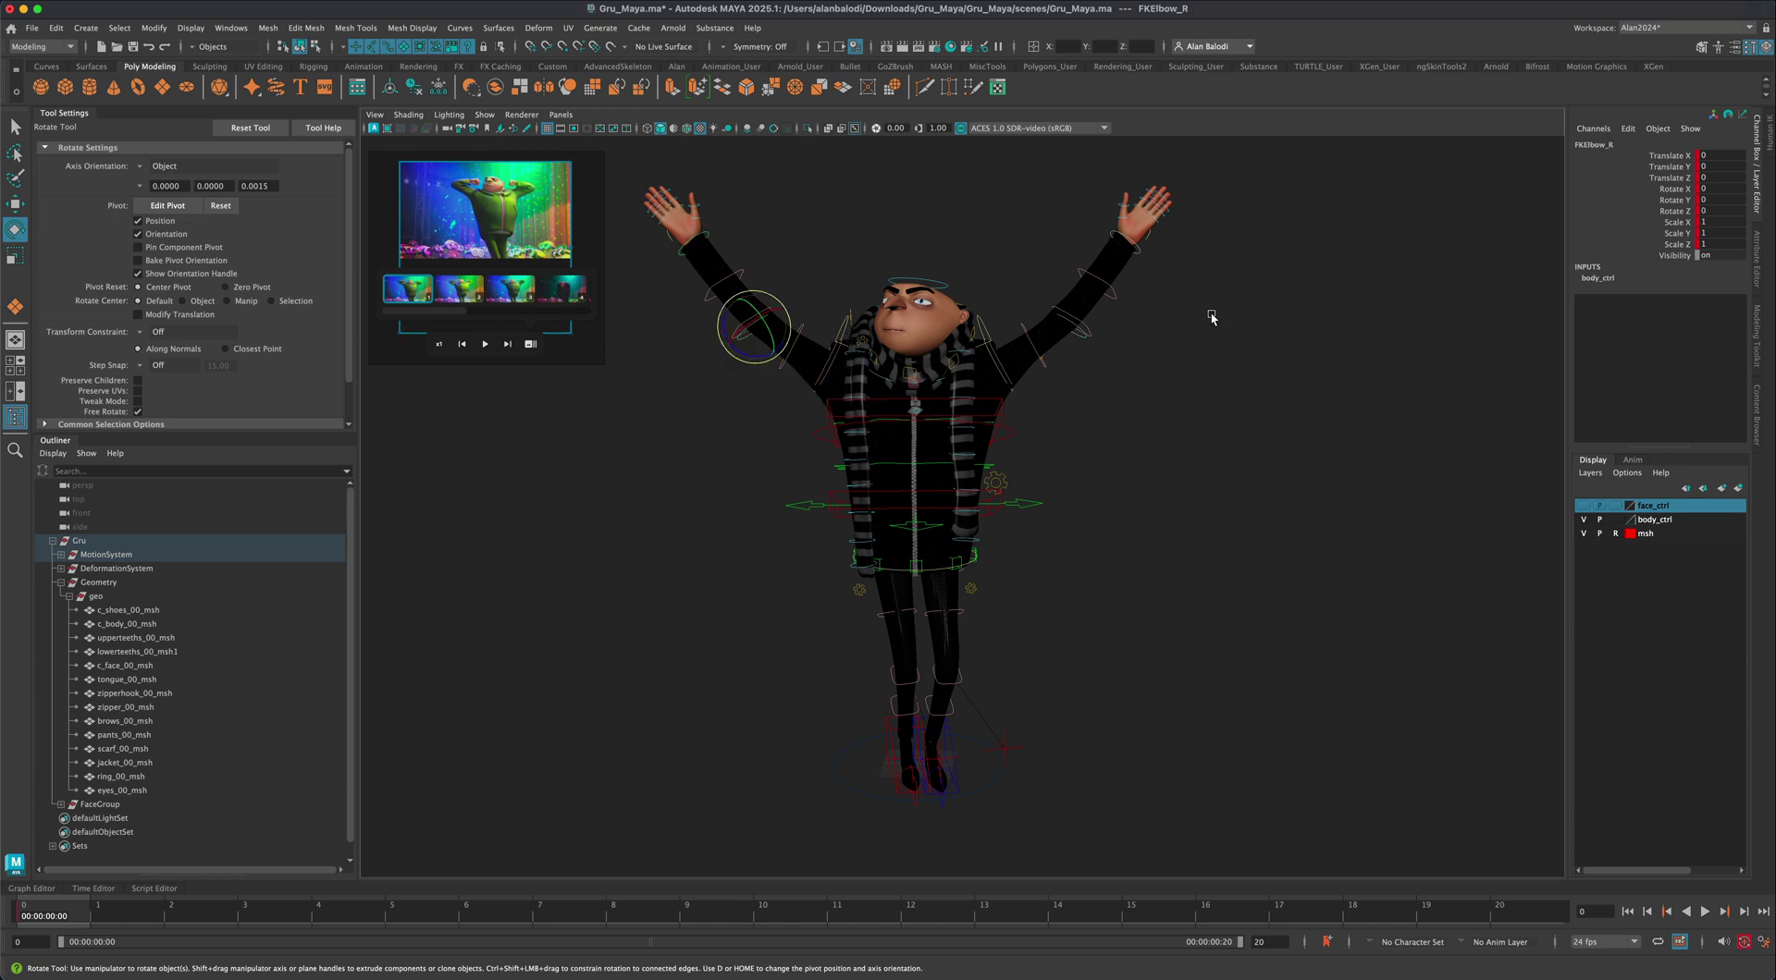
# Bend both elbows to bring Gru's hands toward his shoulders
pyautogui.keyDown('shift'); pyautogui.click(1084, 340); pyautogui.keyUp('shift')
pyautogui.moveTo(1059, 328); pyautogui.dragTo(1041, 342)
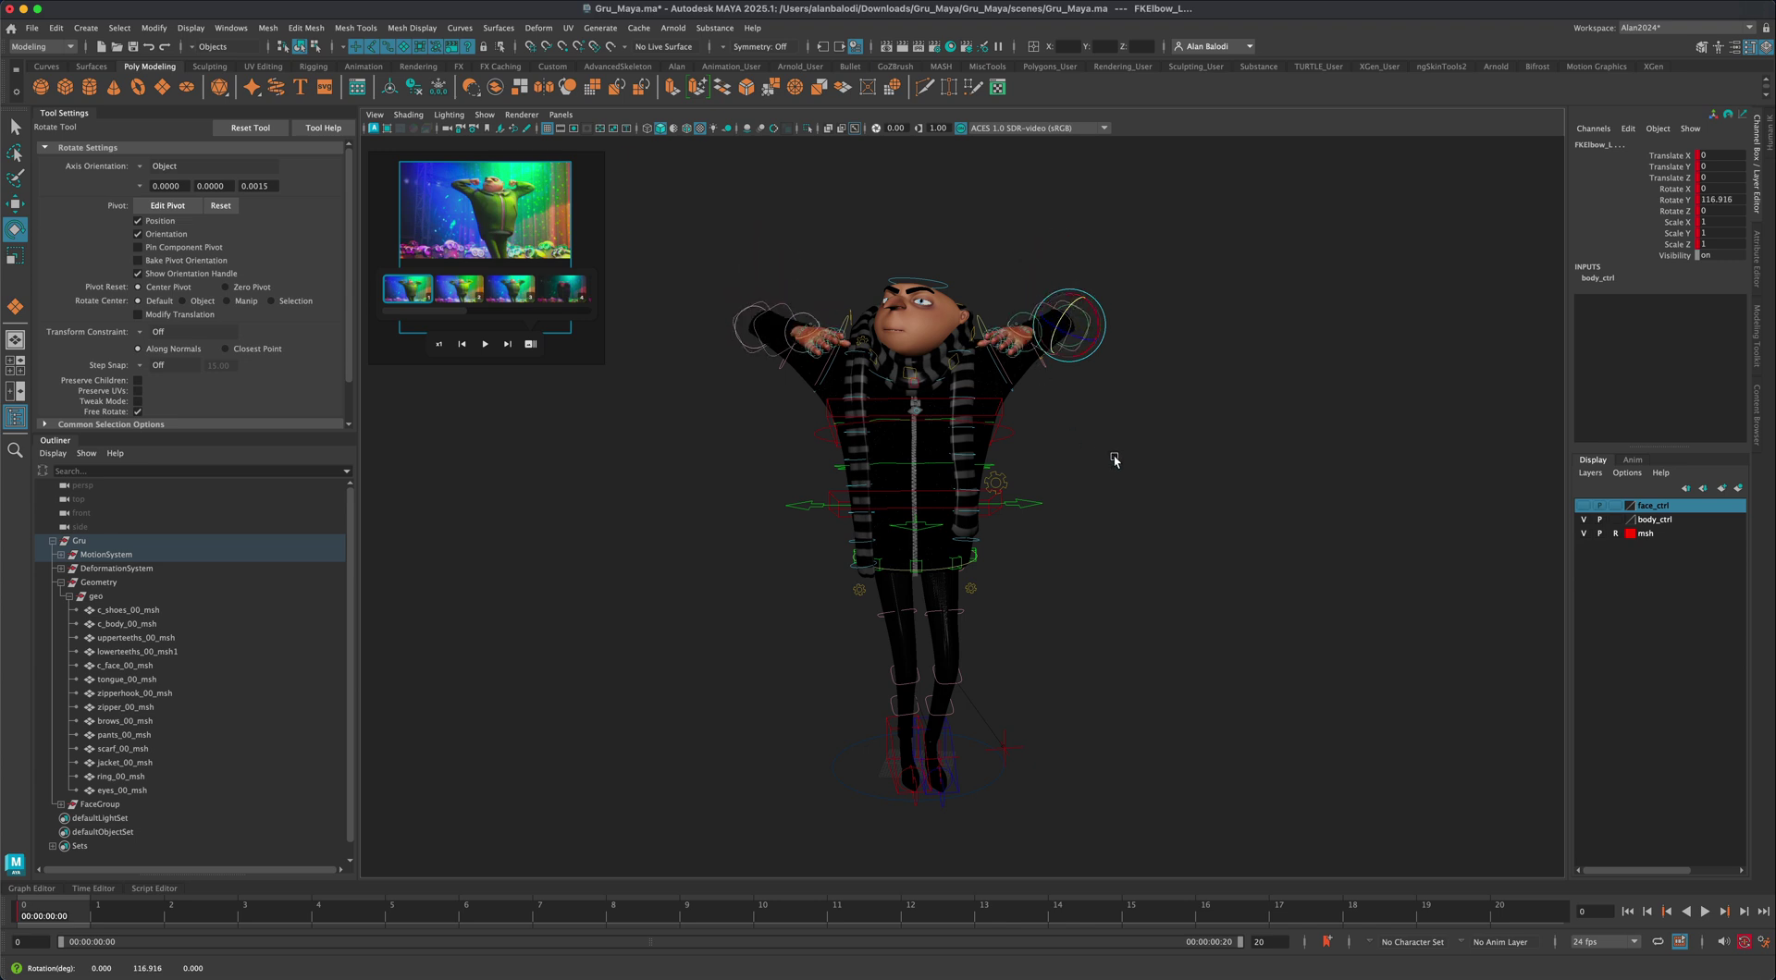
pyautogui.press('alt')
# Rotate both FKShoulder controls further to lift the hands above Gru's head
pyautogui.click(824, 379)
pyautogui.keyDown('alt'); pyautogui.moveTo(1074, 413); pyautogui.dragTo(1110, 463); pyautogui.keyUp('alt')
pyautogui.click(1073, 370)
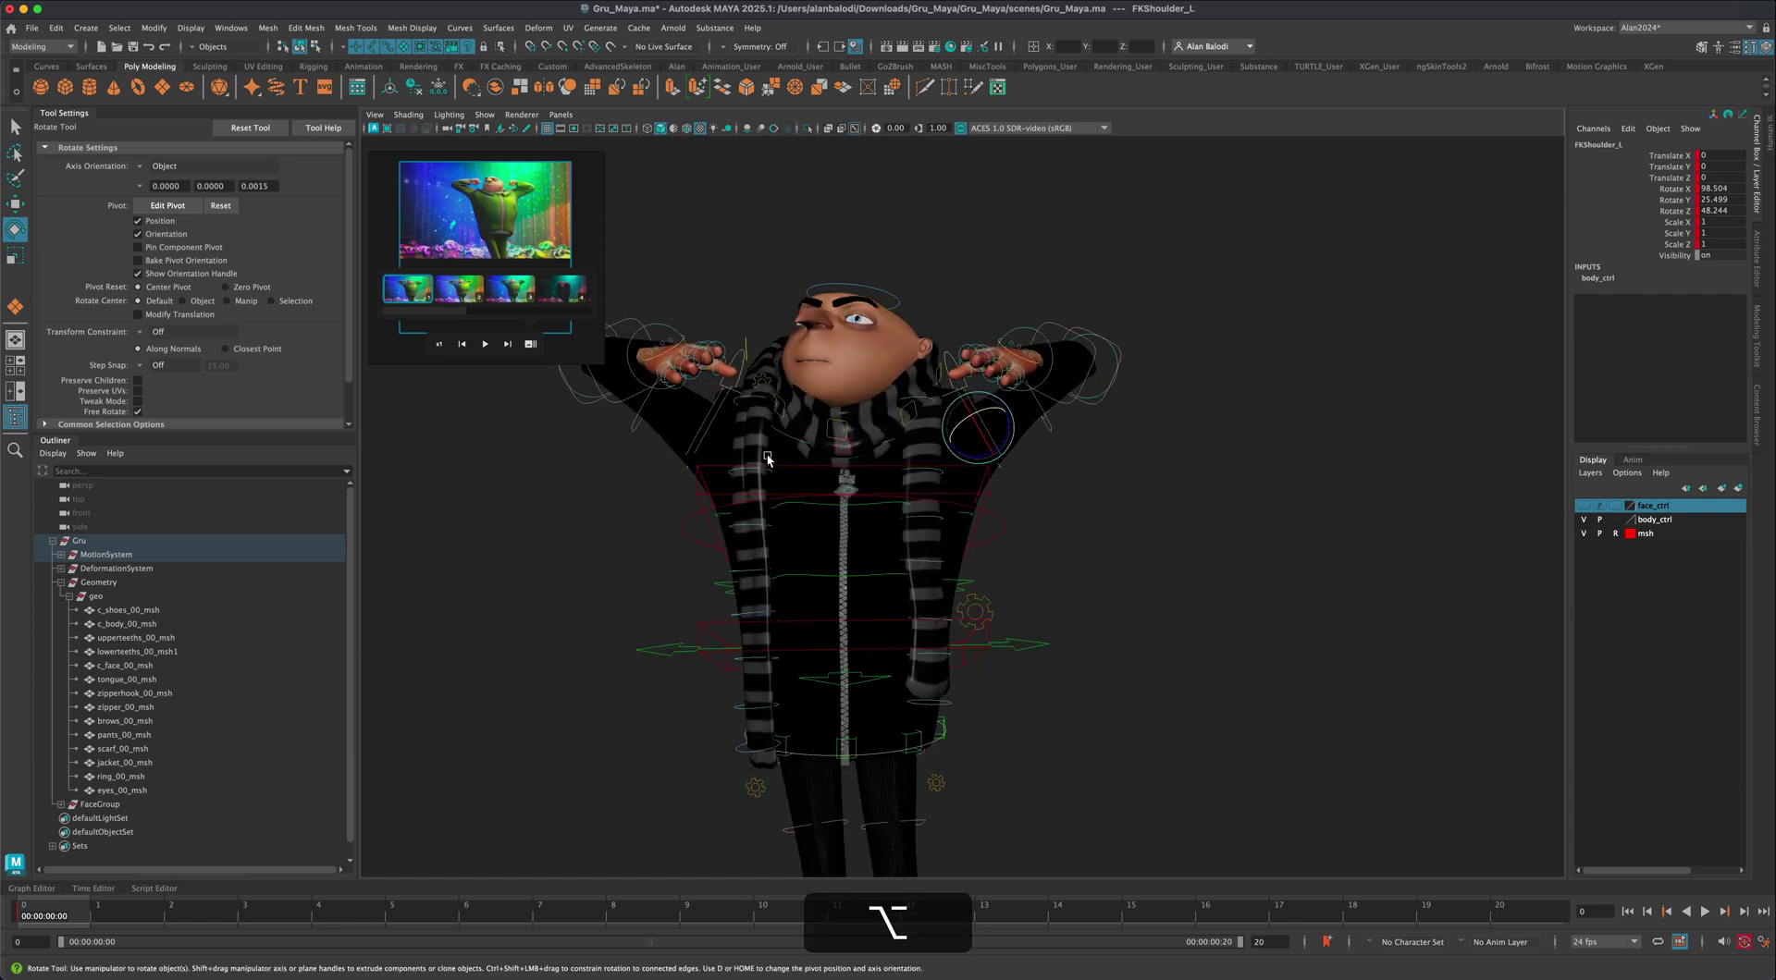
pyautogui.keyDown('shift'); pyautogui.click(712, 424); pyautogui.keyUp('shift')
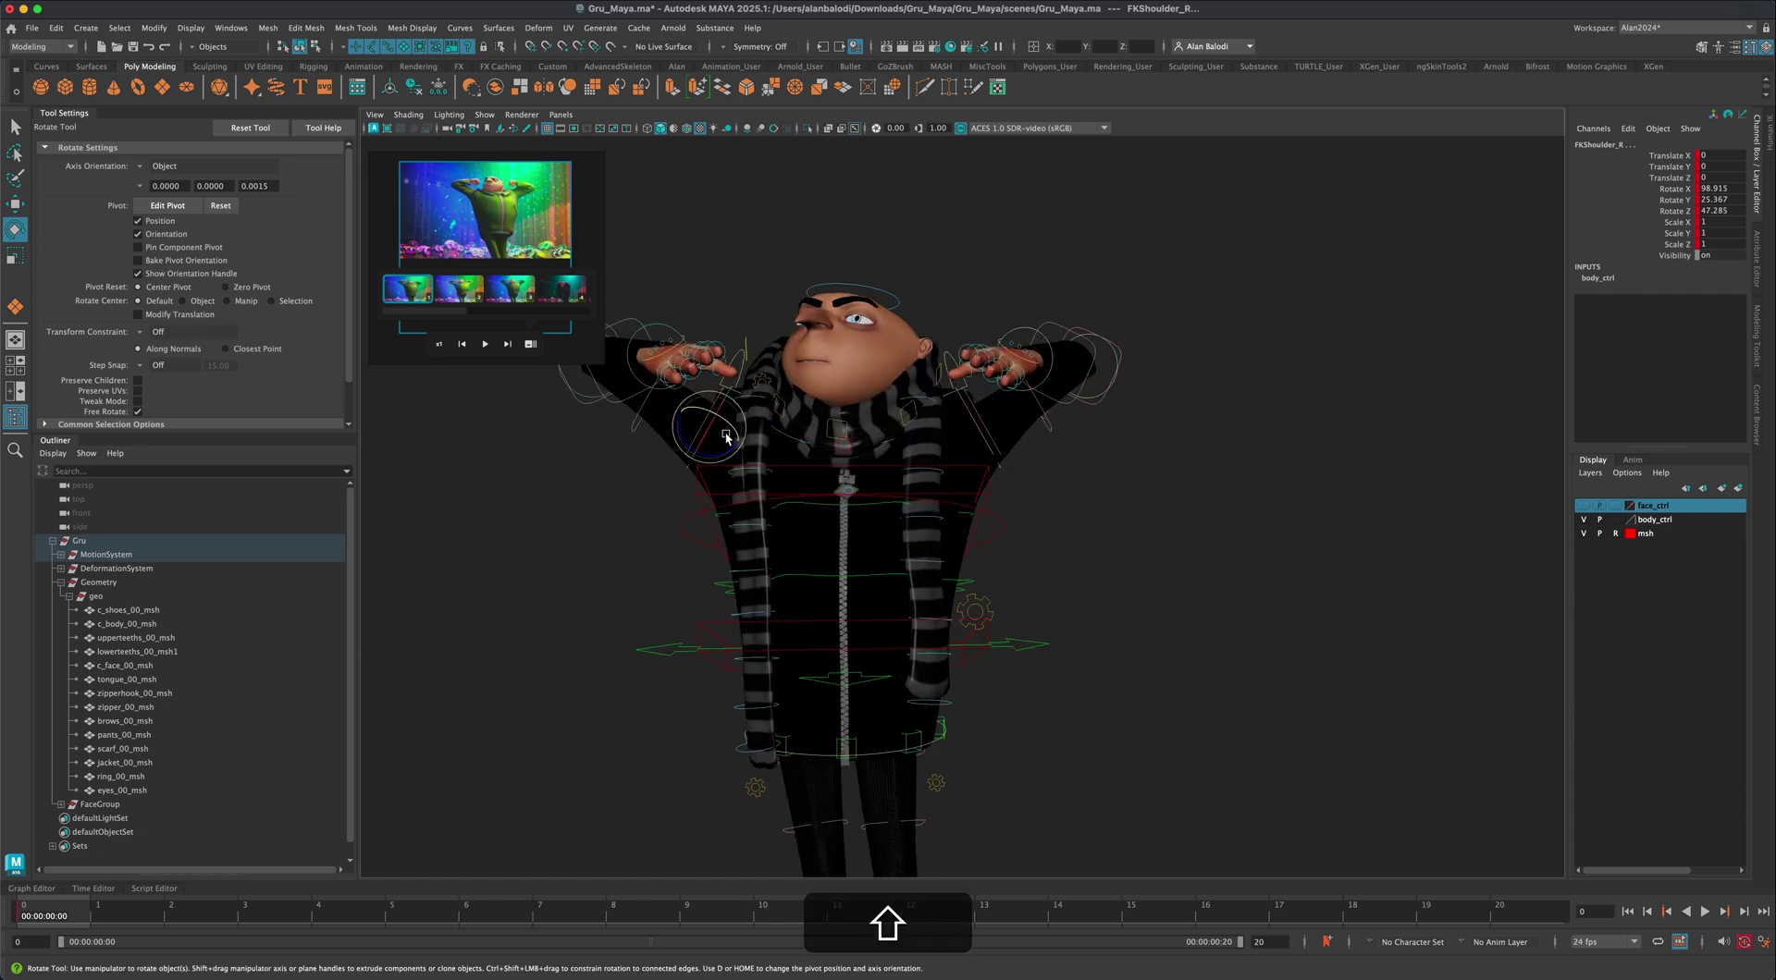
pyautogui.keyDown('alt'); pyautogui.moveTo(711, 424); pyautogui.dragTo(1024, 532); pyautogui.keyUp('alt')
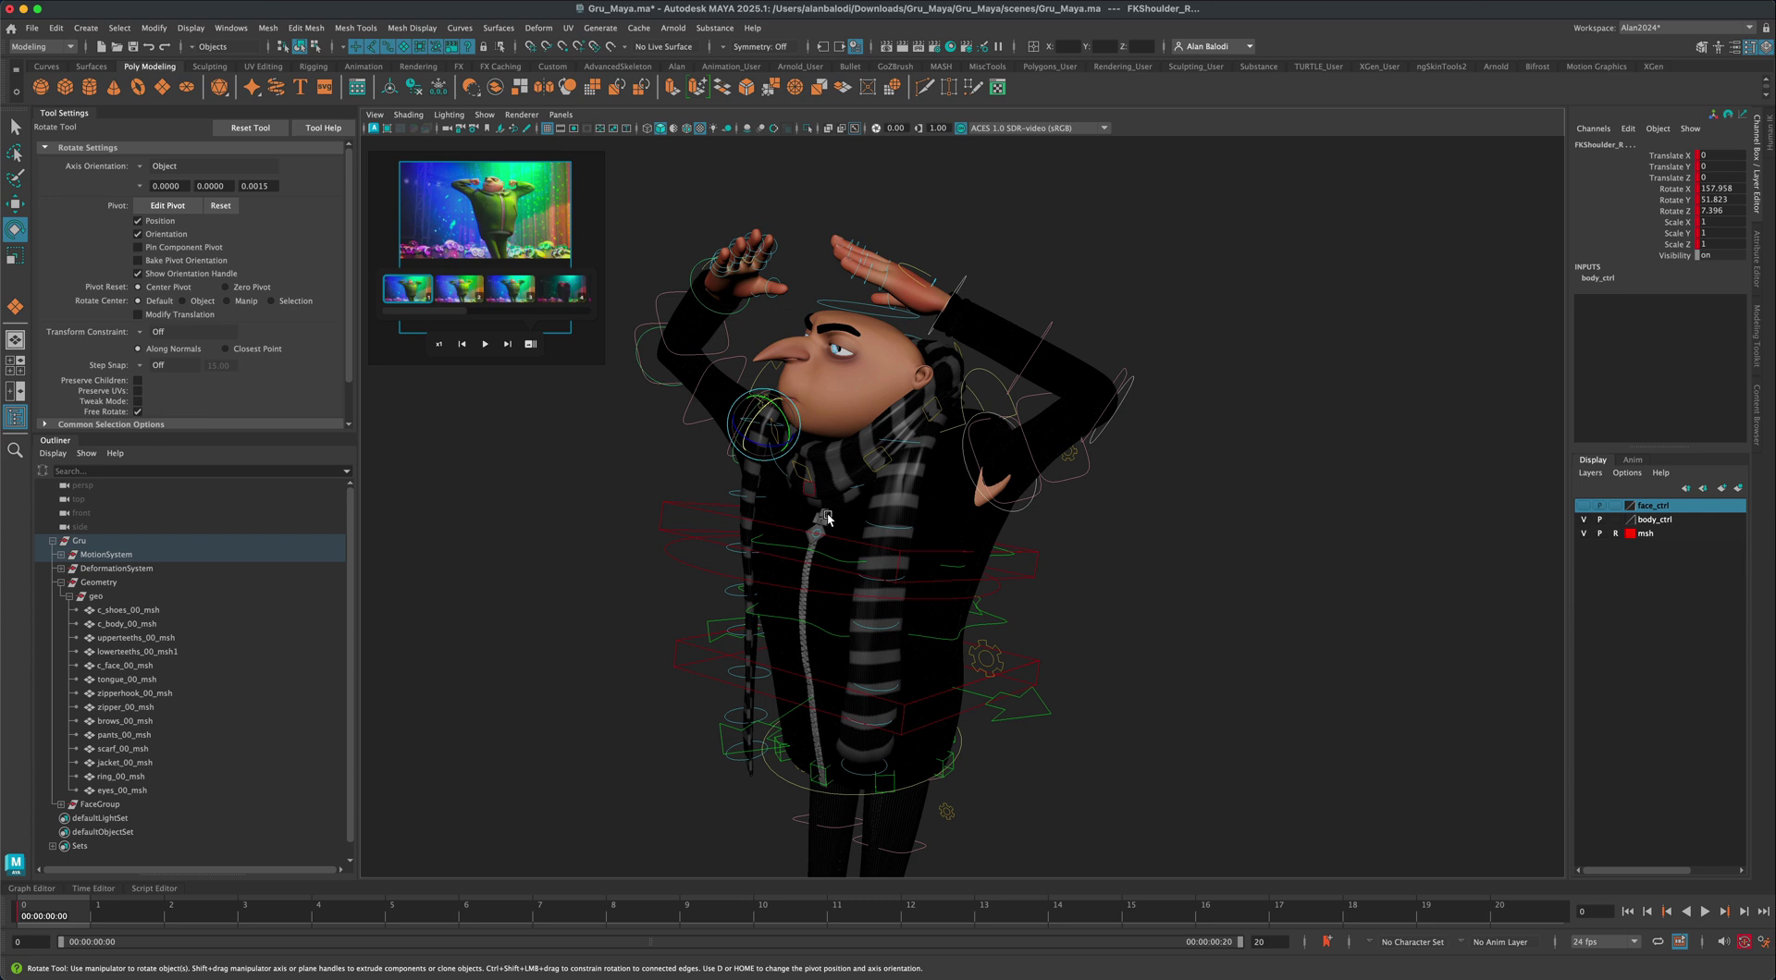
# Shift the shoulder control up and back, then select a hand's finger controls for rotating
pyautogui.press('w')
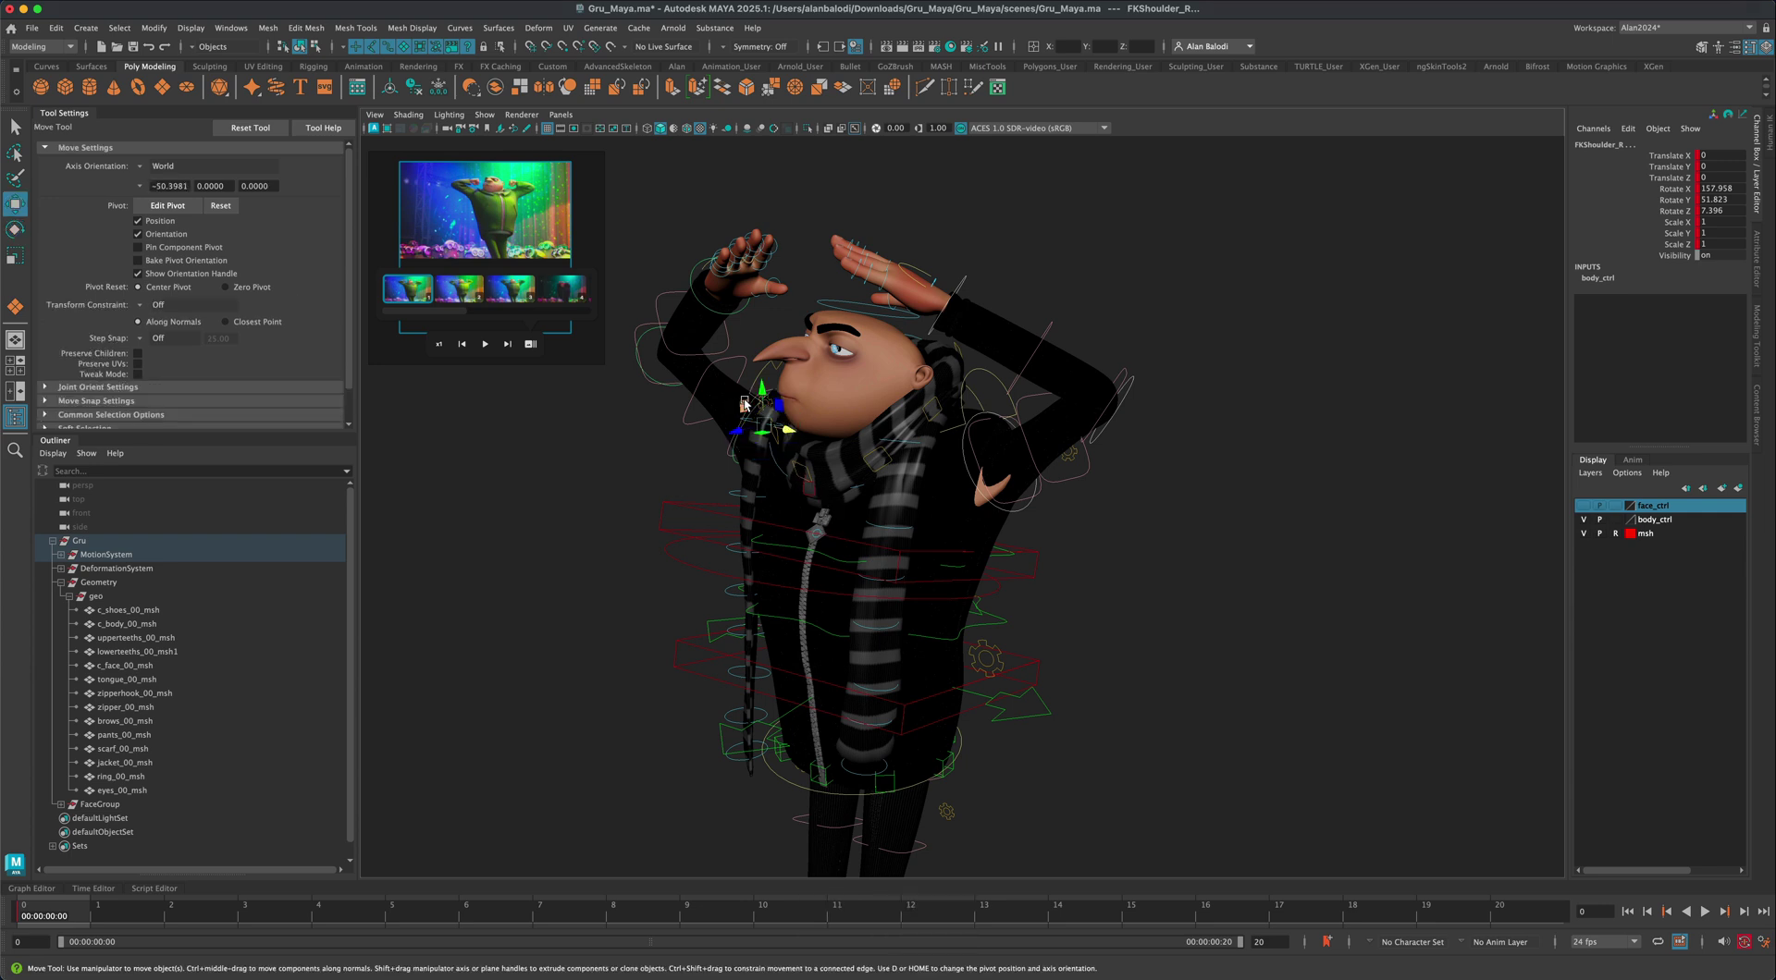
pyautogui.moveTo(730, 414); pyautogui.dragTo(726, 420, button='middle')
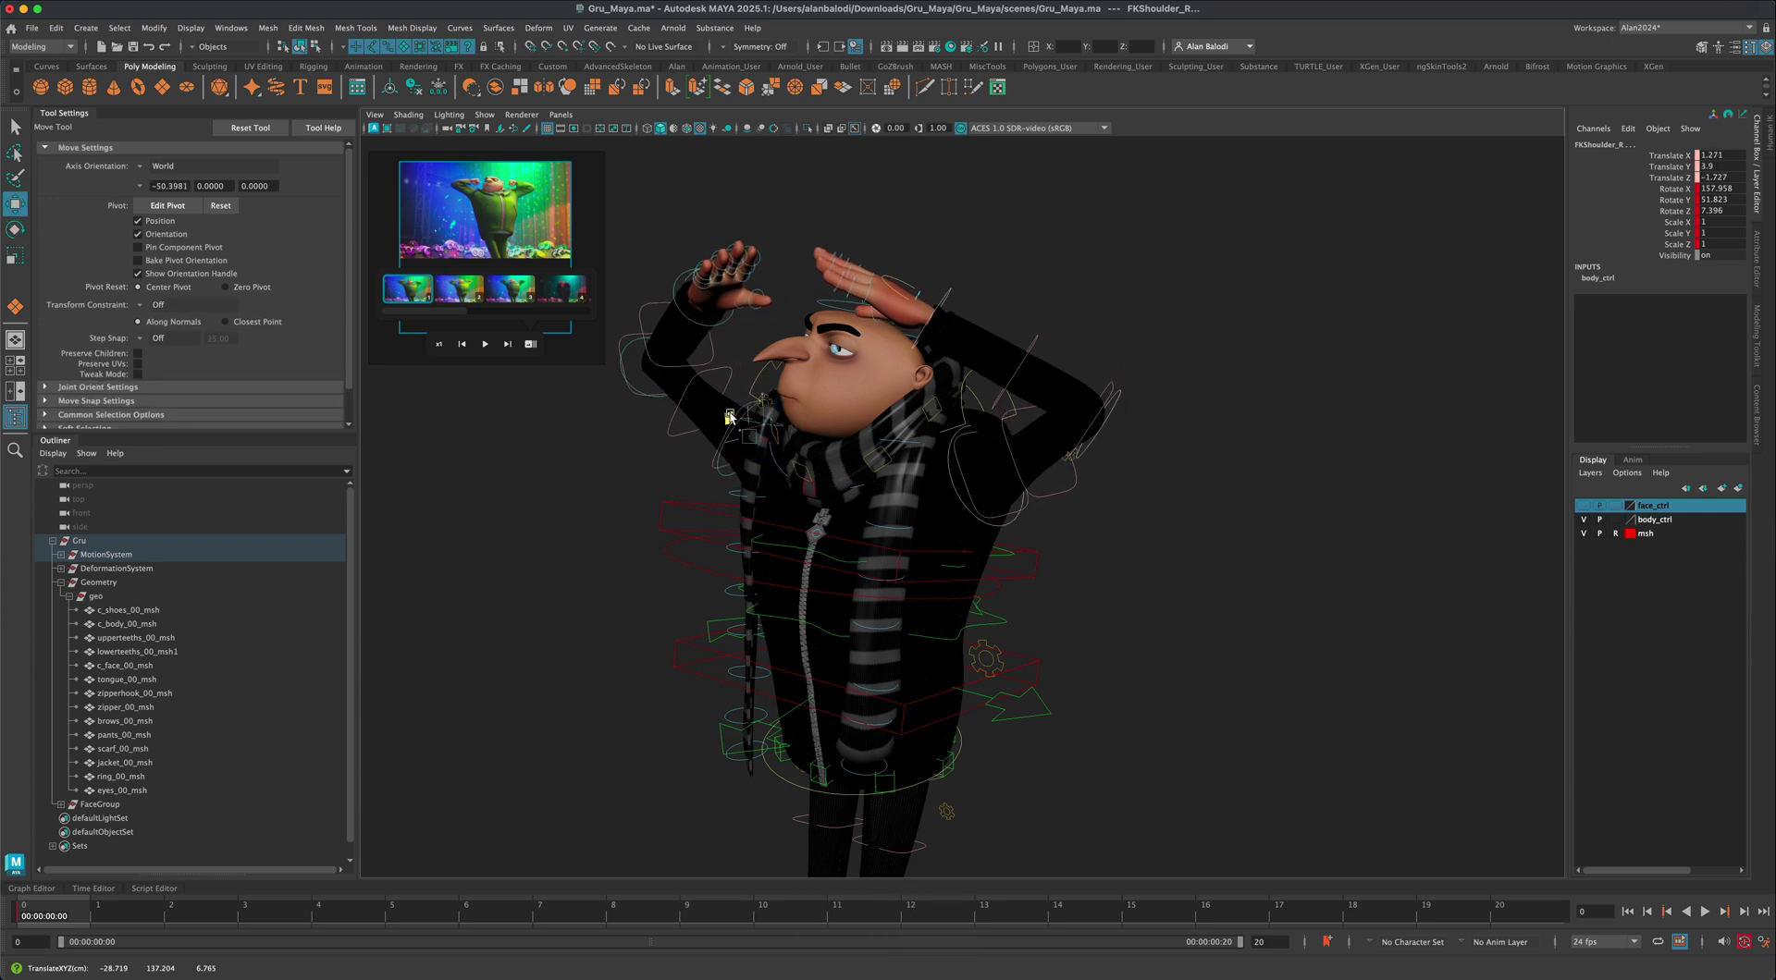
pyautogui.keyDown('alt'); pyautogui.moveTo(1181, 634); pyautogui.dragTo(1220, 646); pyautogui.keyUp('alt')
pyautogui.keyDown('alt'); pyautogui.moveTo(1220, 646); pyautogui.dragTo(1168, 520, button='right'); pyautogui.keyUp('alt')
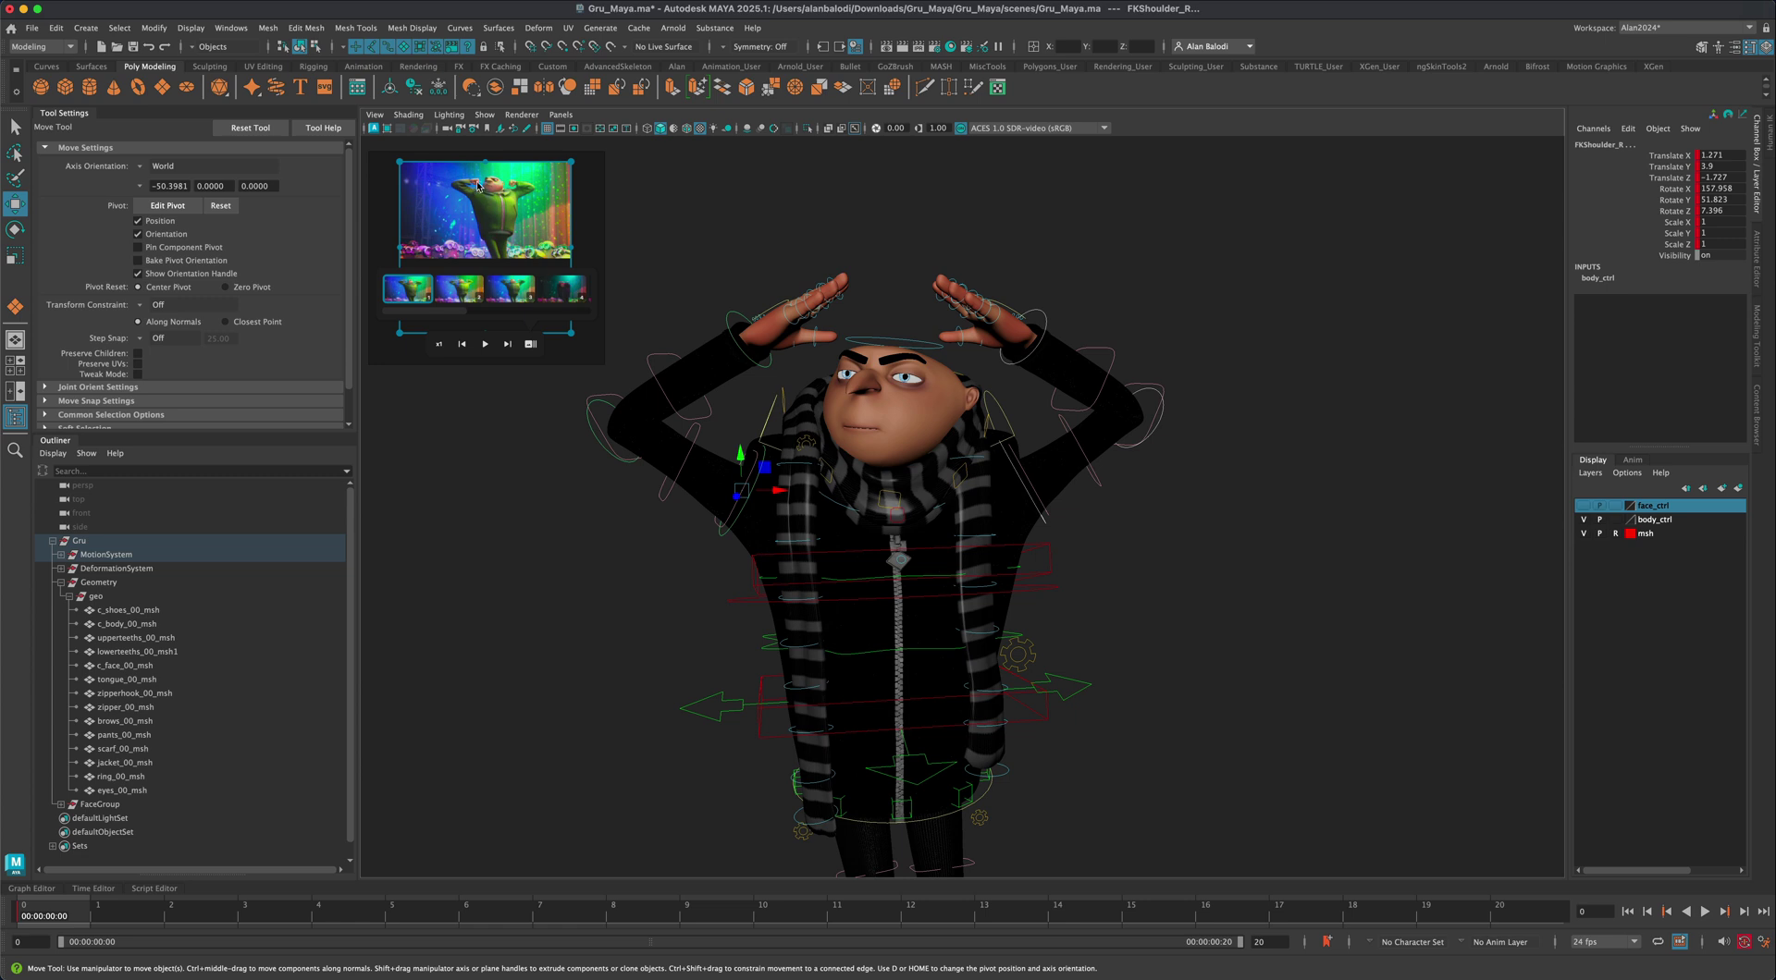
pyautogui.keyDown('alt'); pyautogui.moveTo(824, 238); pyautogui.dragTo(913, 284); pyautogui.keyUp('alt')
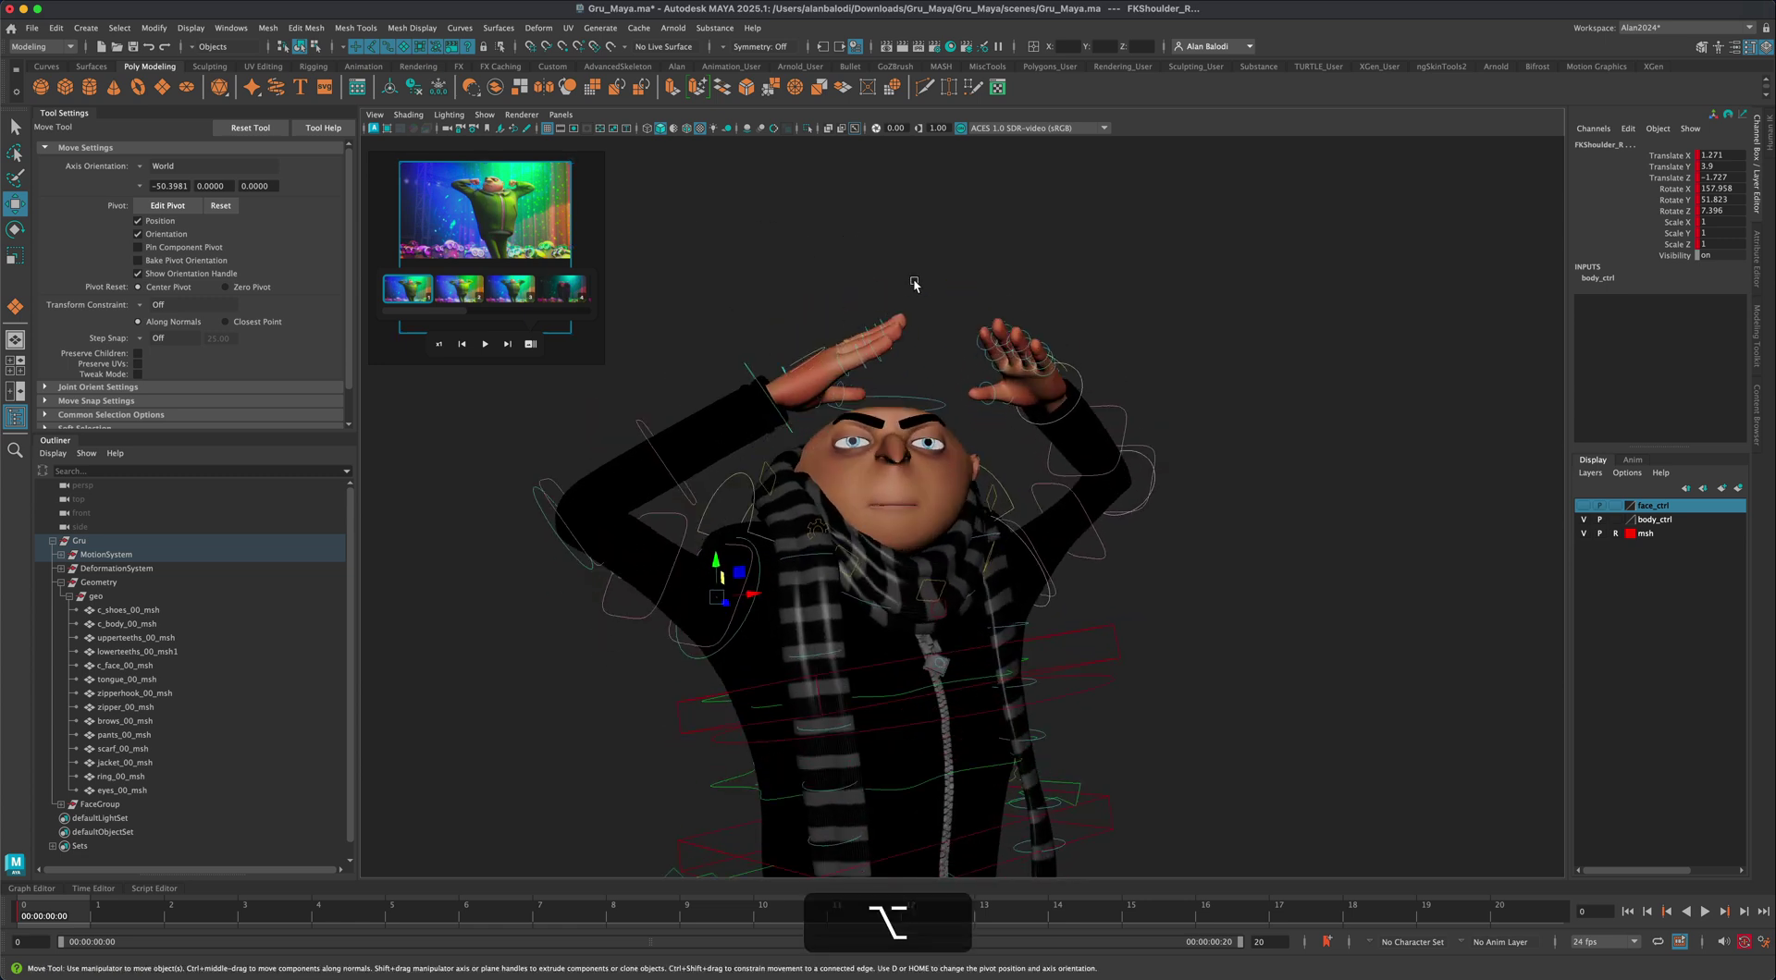
pyautogui.moveTo(870, 372); pyautogui.dragTo(885, 296)
pyautogui.press('e')
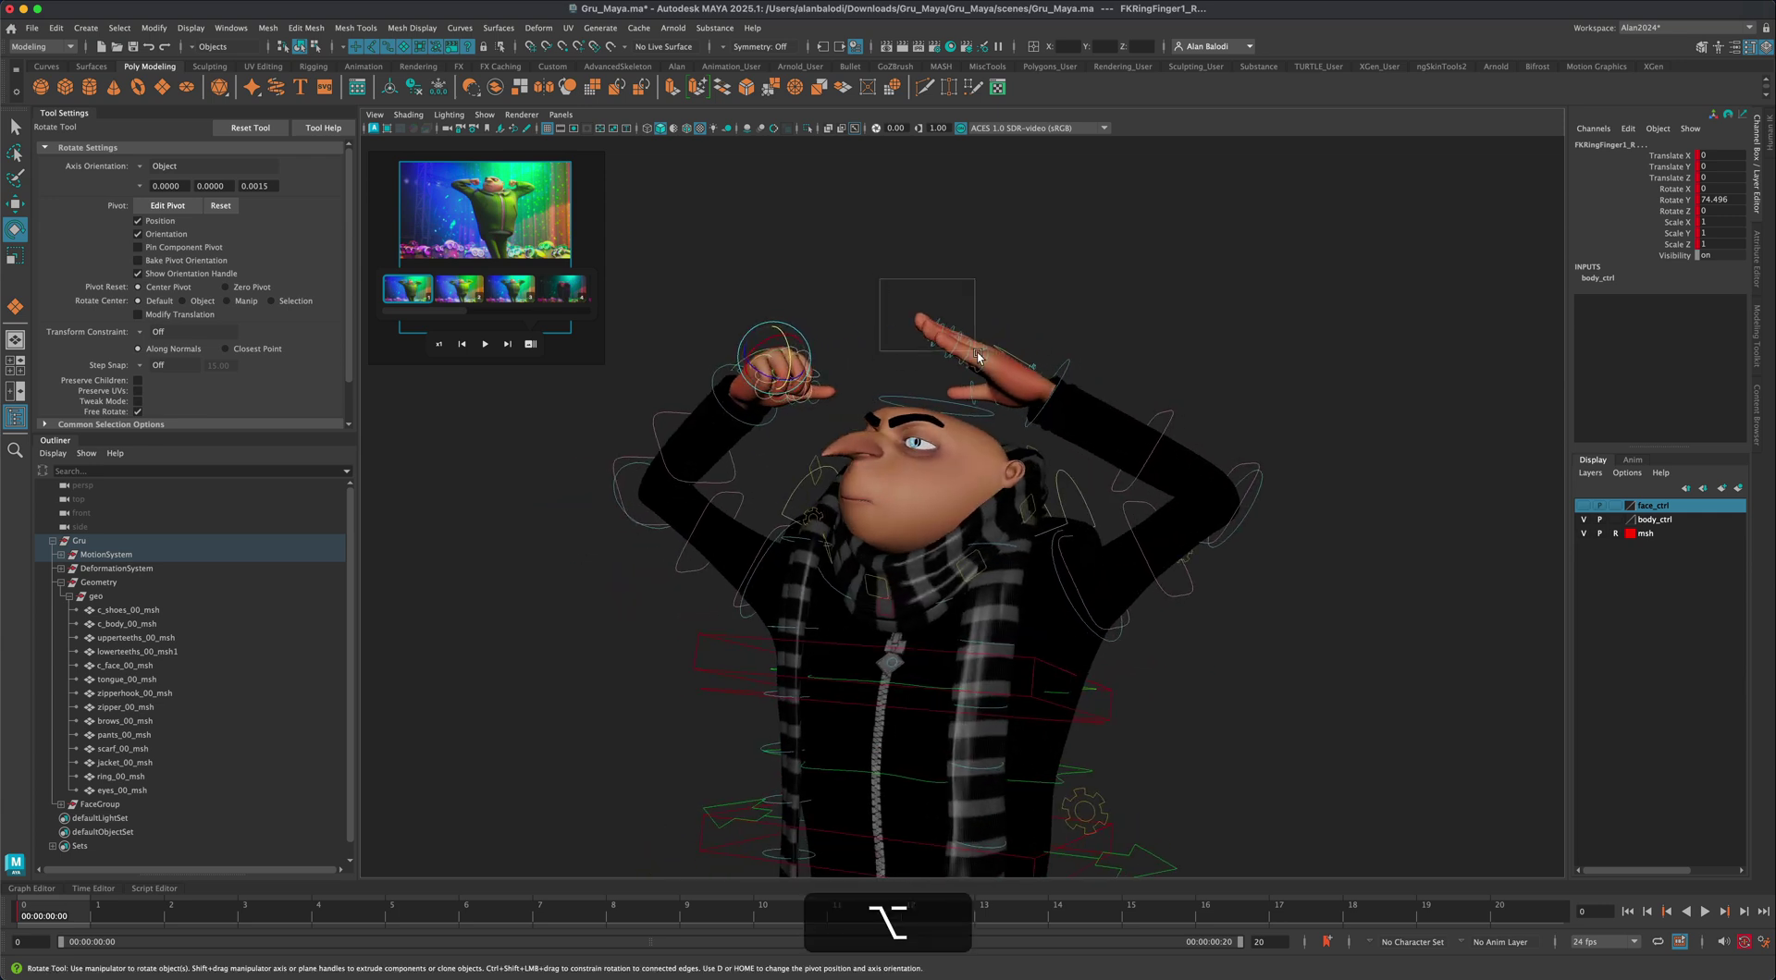
# Curl the right thumb into the fist, FKThumbFinger3_R at Rotate Y 69.555
pyautogui.moveTo(988, 363); pyautogui.dragTo(920, 436)
pyautogui.click(817, 429)
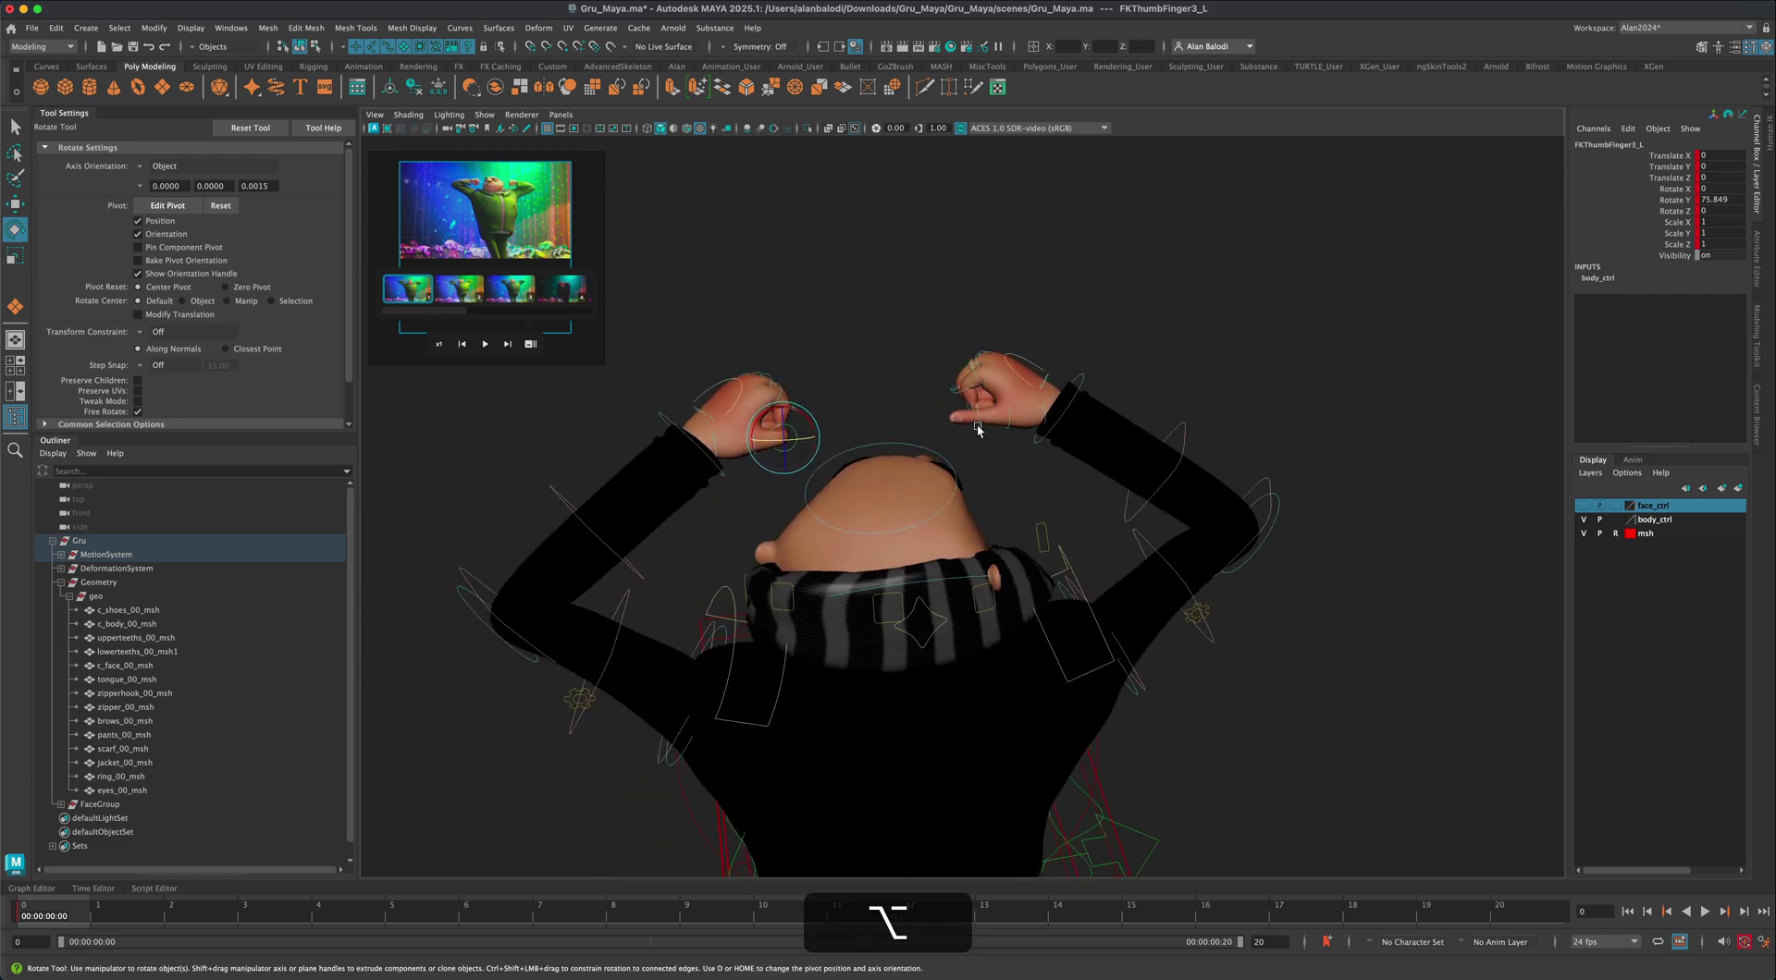
pyautogui.click(979, 424)
pyautogui.click(981, 430)
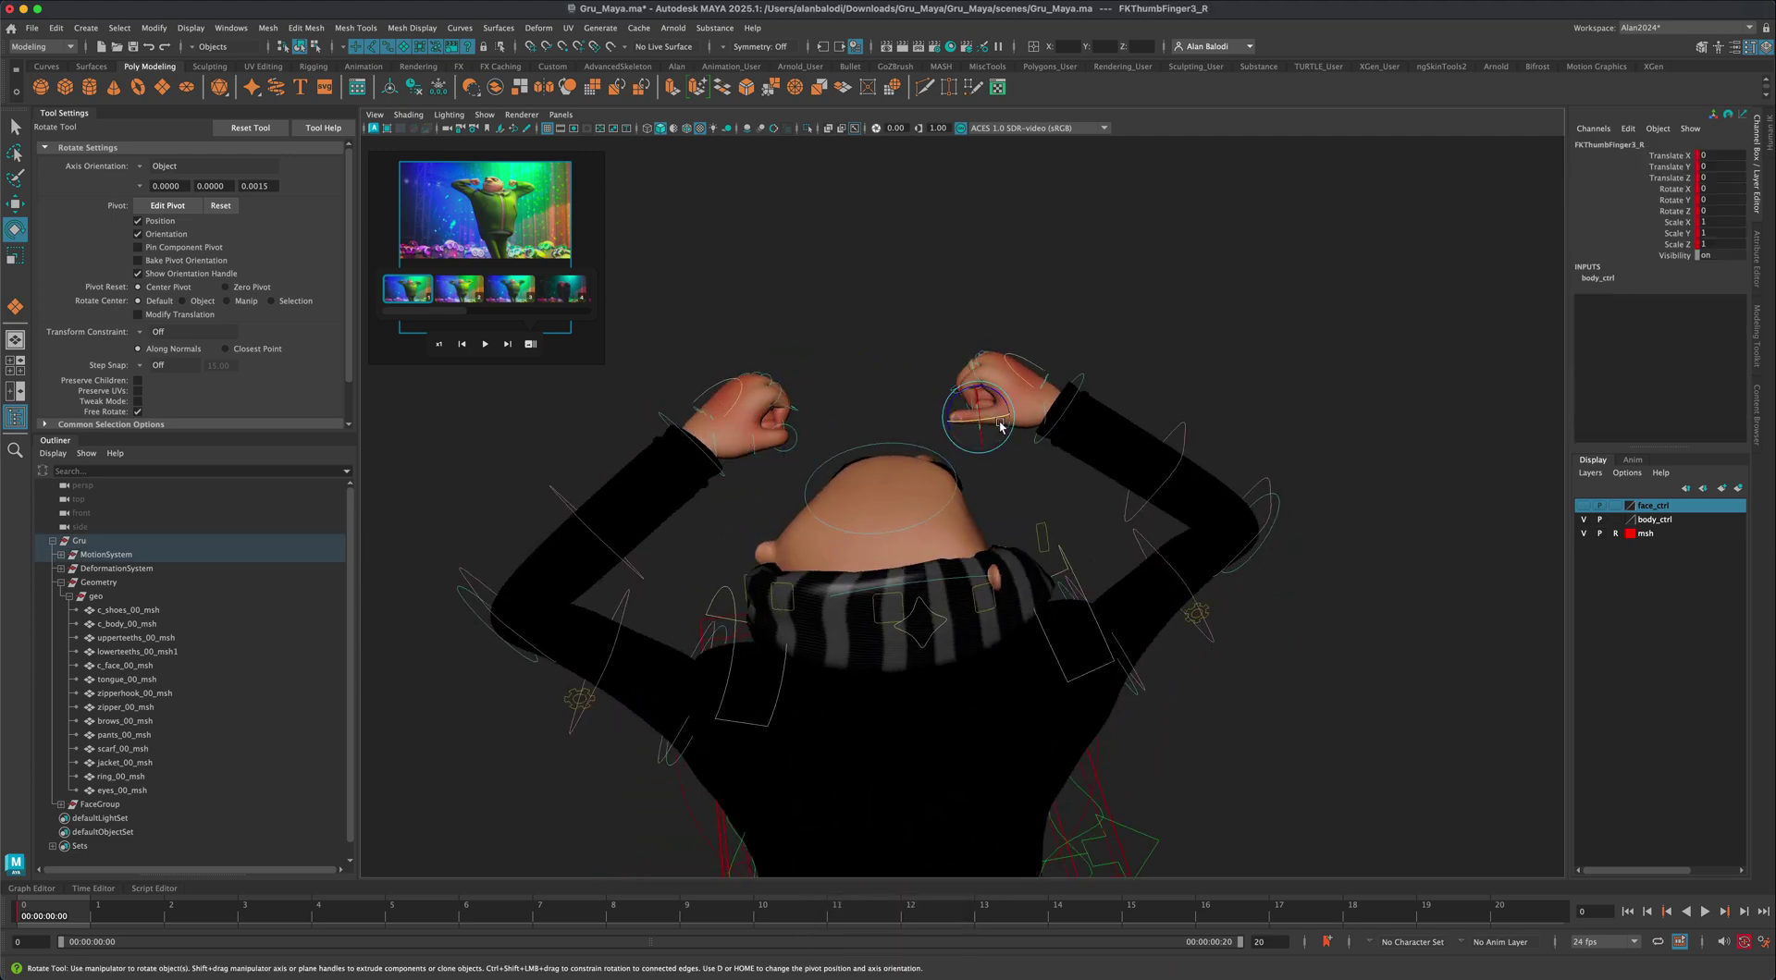
pyautogui.moveTo(986, 425); pyautogui.dragTo(953, 488)
# Undo an accidental rotation and select both FKShoulder_R and FKShoulder_L
pyautogui.keyDown('alt'); pyautogui.moveTo(1202, 629); pyautogui.dragTo(1182, 564, button='right'); pyautogui.keyUp('alt')
pyautogui.keyDown('alt'); pyautogui.moveTo(764, 502); pyautogui.dragTo(769, 464); pyautogui.keyUp('alt')
pyautogui.click(787, 464)
pyautogui.press('super+z')
pyautogui.press('super+z')
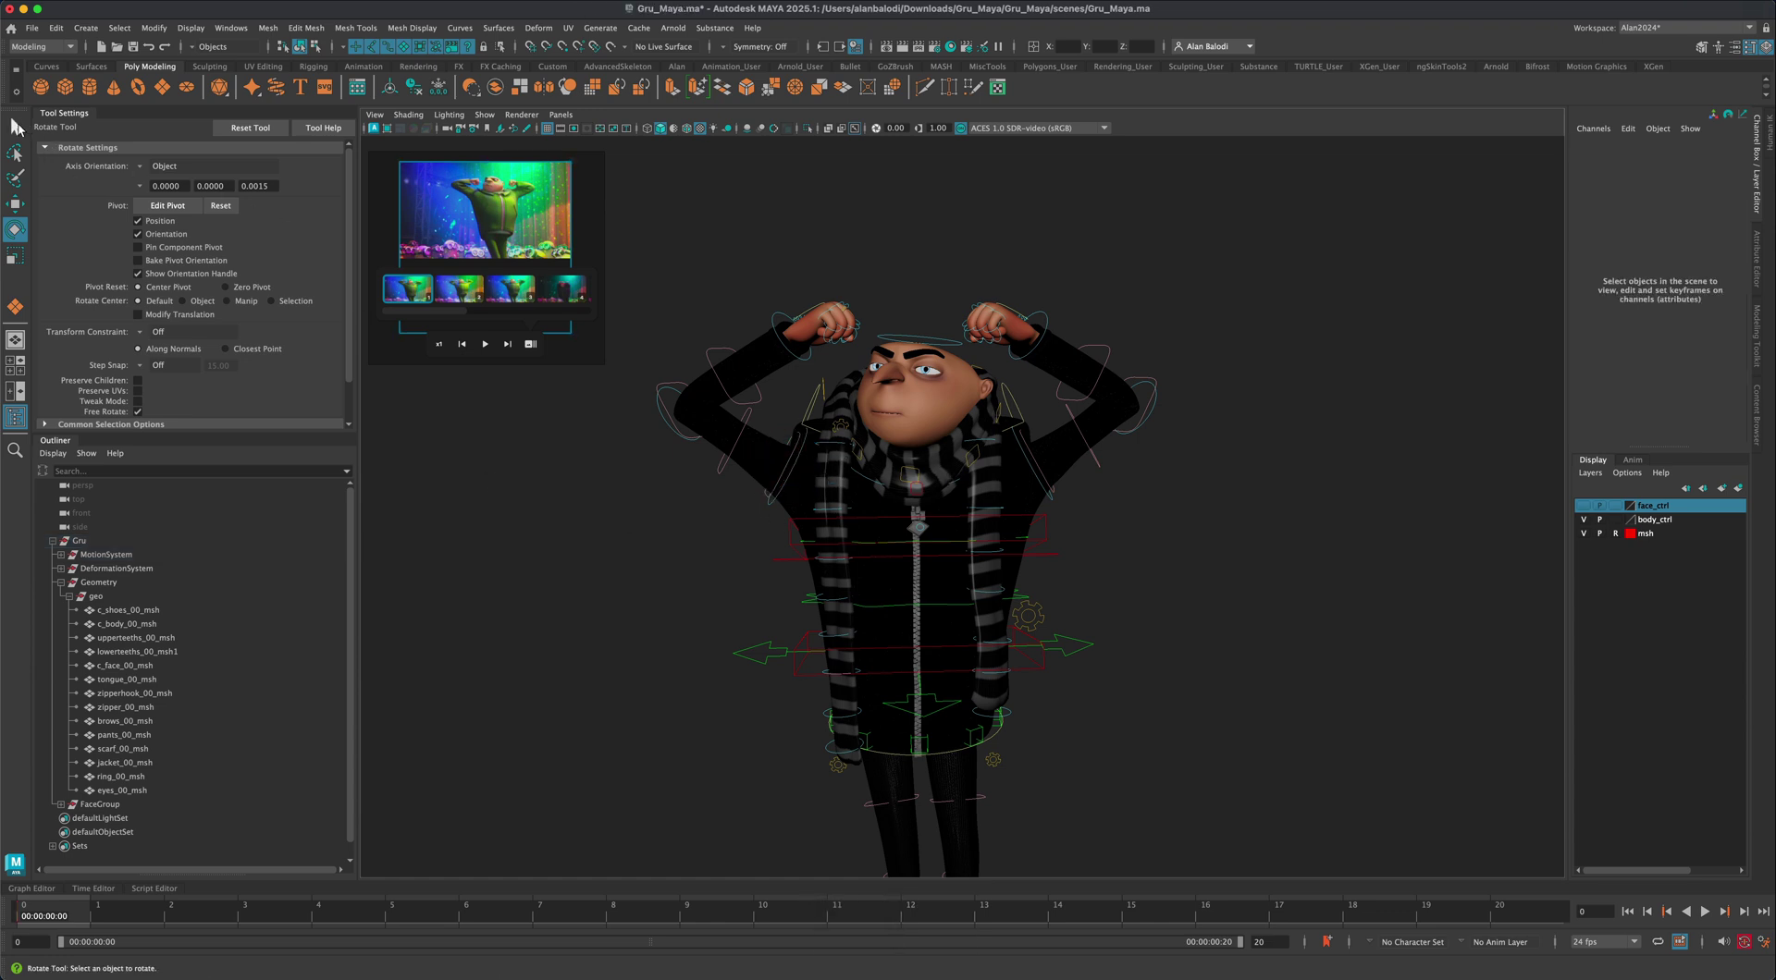
pyautogui.click(787, 477)
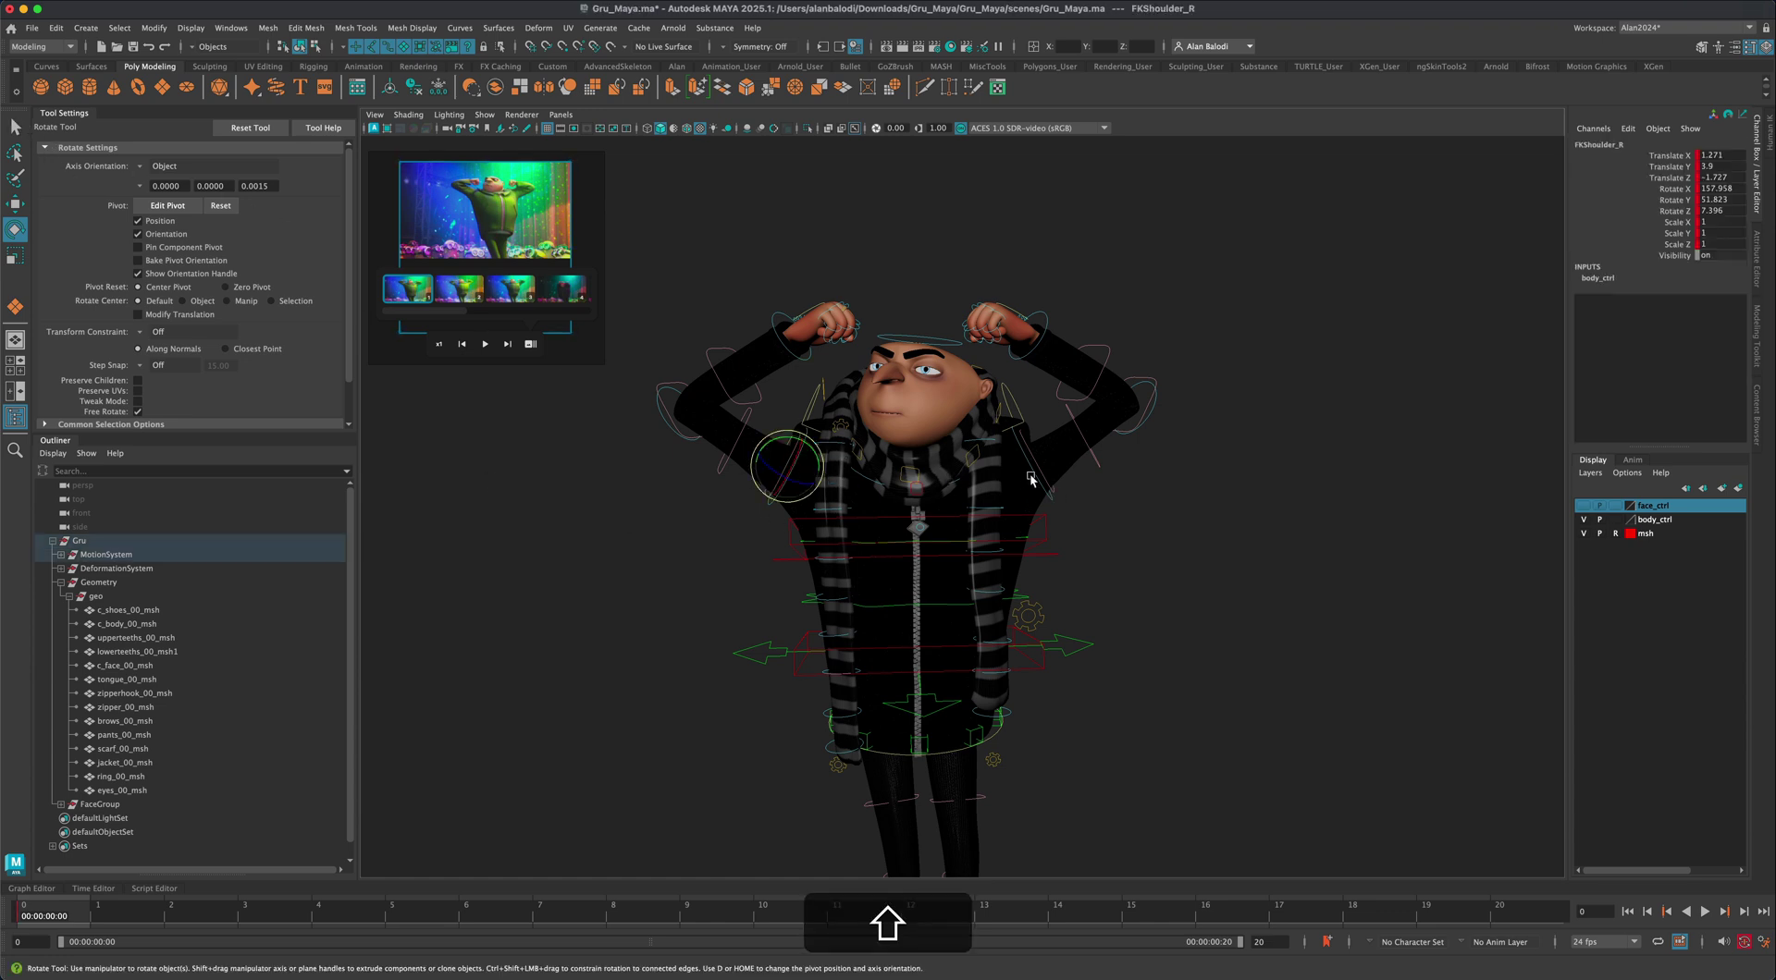
pyautogui.keyDown('shift'); pyautogui.click(1034, 475); pyautogui.keyUp('shift')
# Move the selected shoulders to reposition the raised arms
pyautogui.hotkey('shift', 'w')
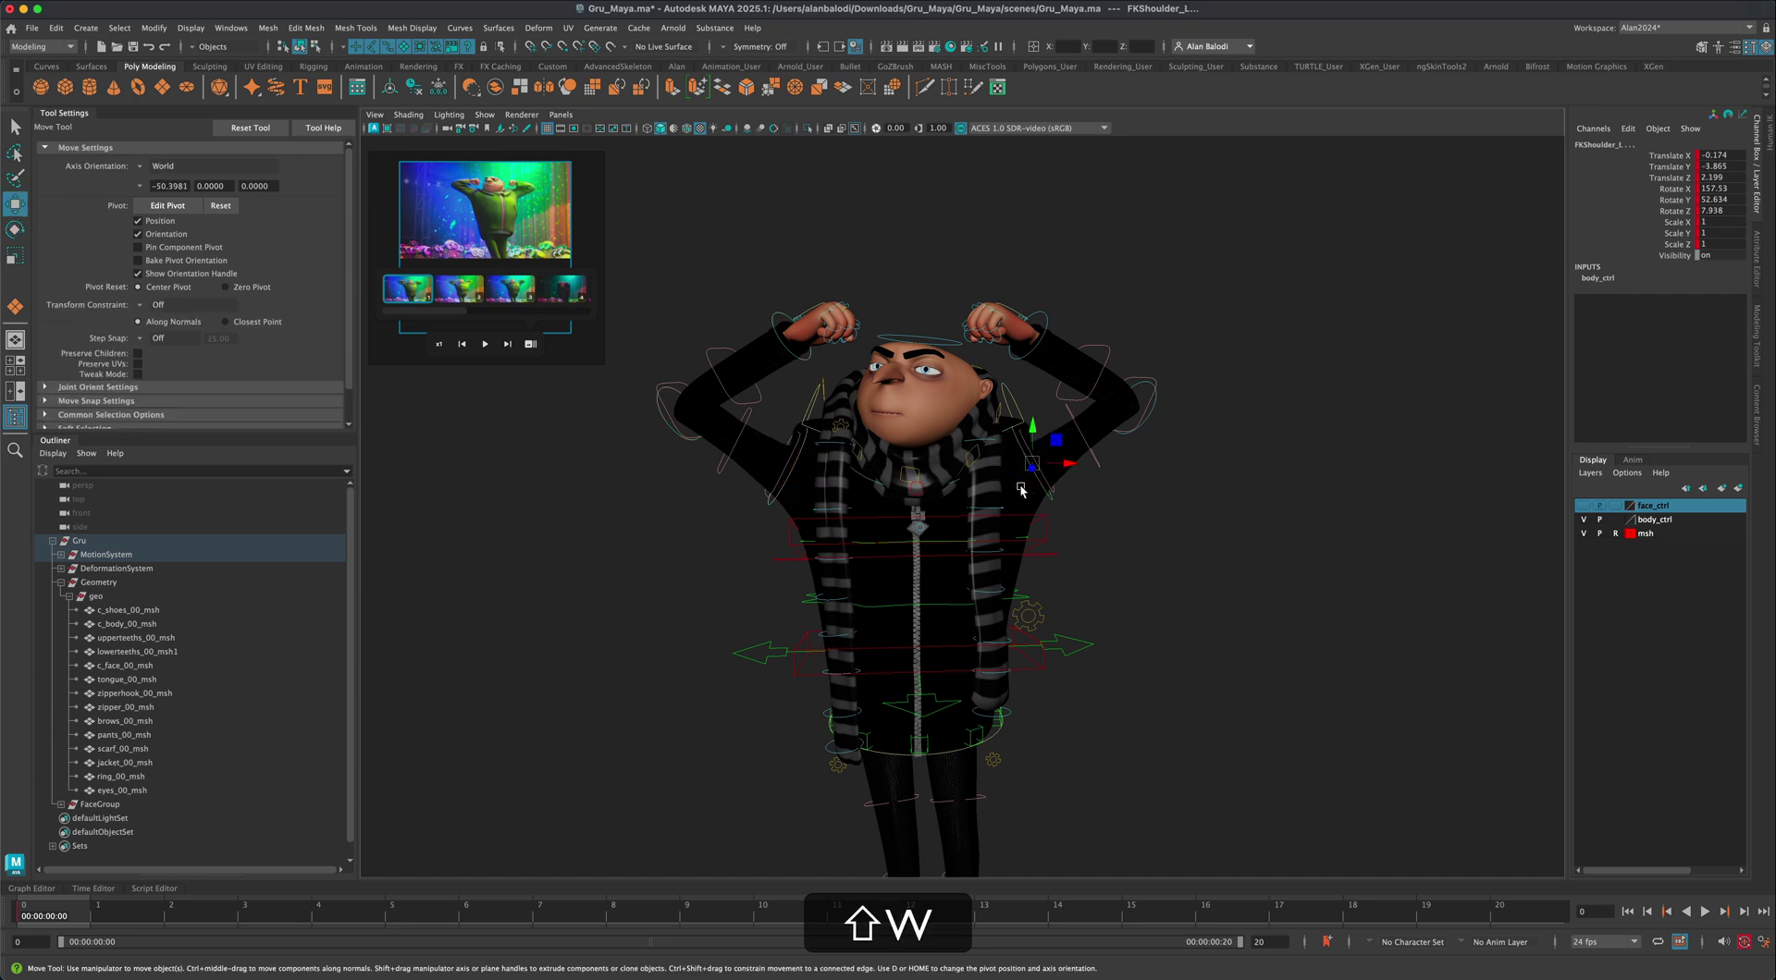
pyautogui.moveTo(1033, 443)
pyautogui.mouseDown()
pyautogui.moveTo(1039, 408)
pyautogui.moveTo(1036, 427)
pyautogui.mouseUp()
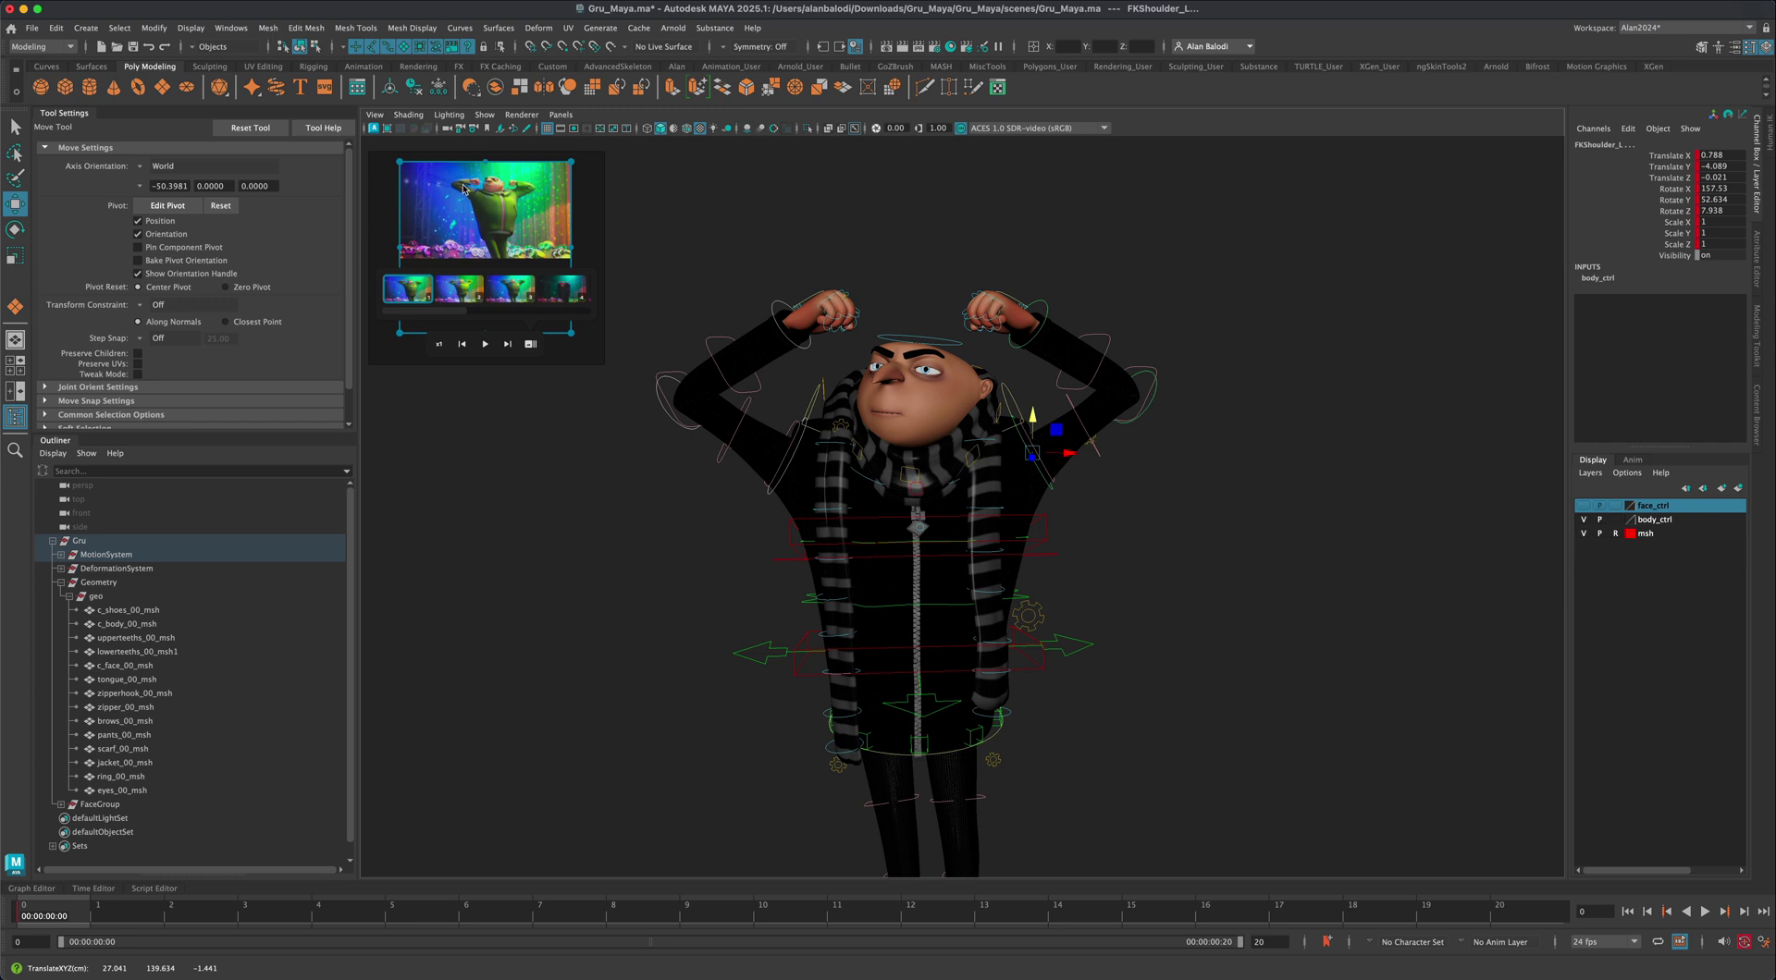
pyautogui.click(652, 417)
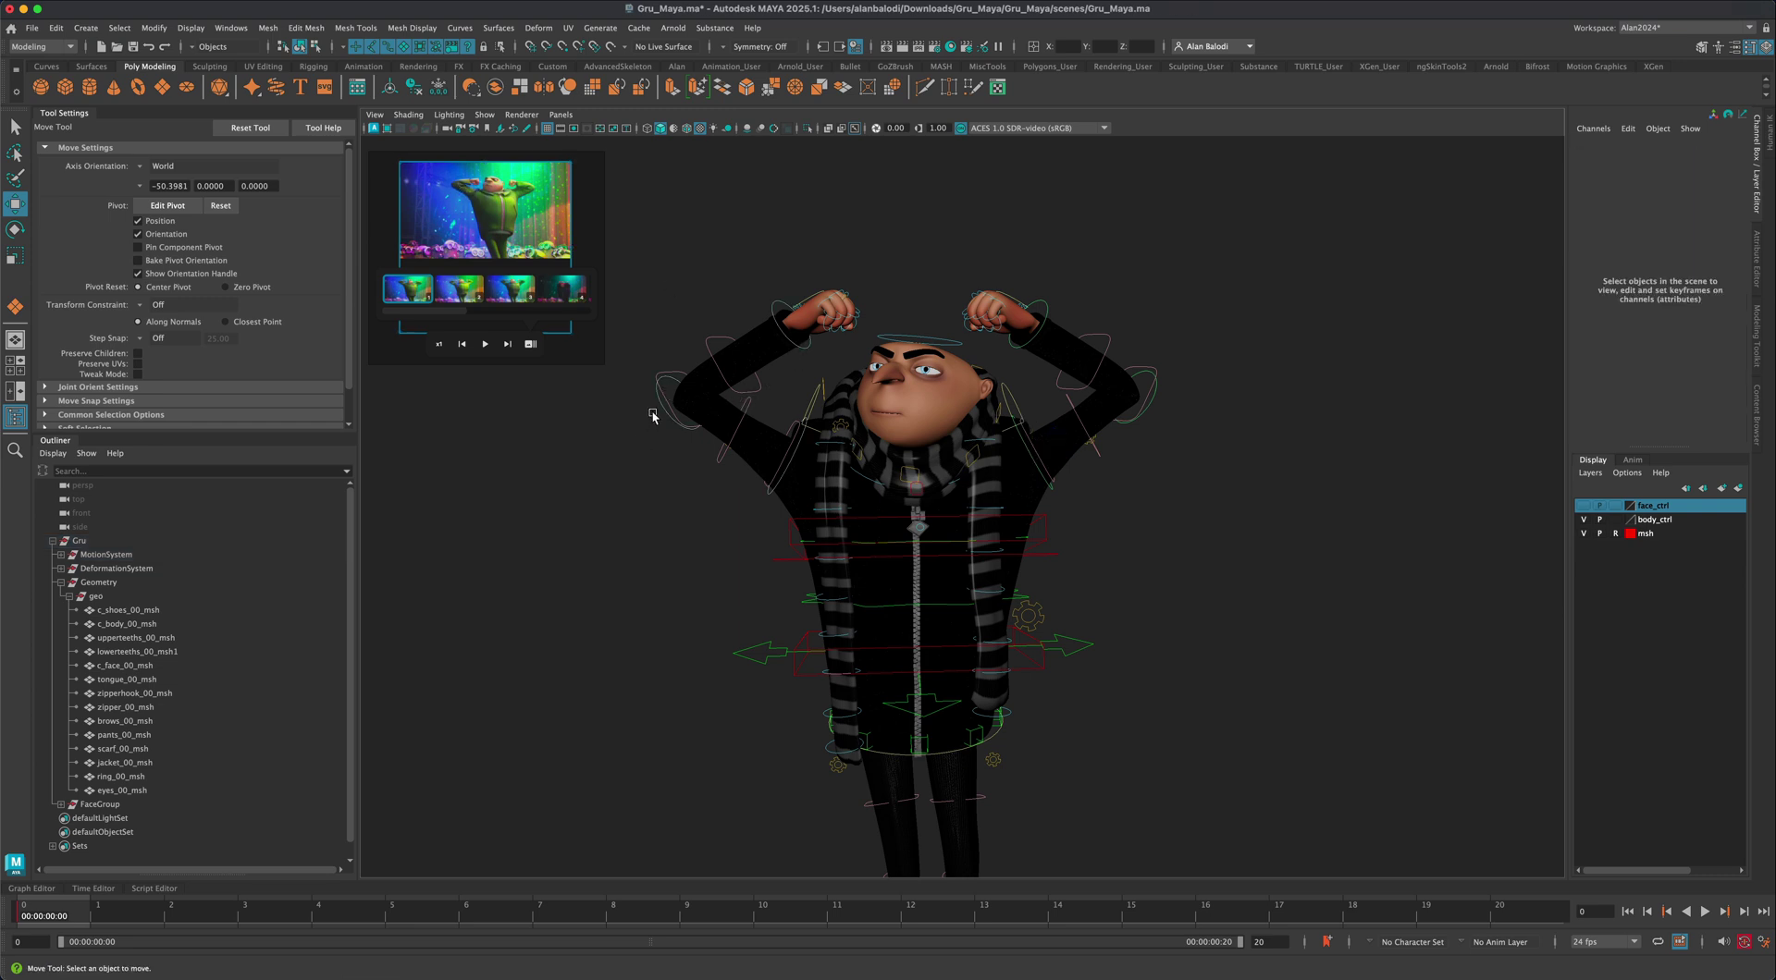
# Bend both elbows to Rotate Y 127.095 so the fists rest against Gru's forehead
pyautogui.click(660, 404)
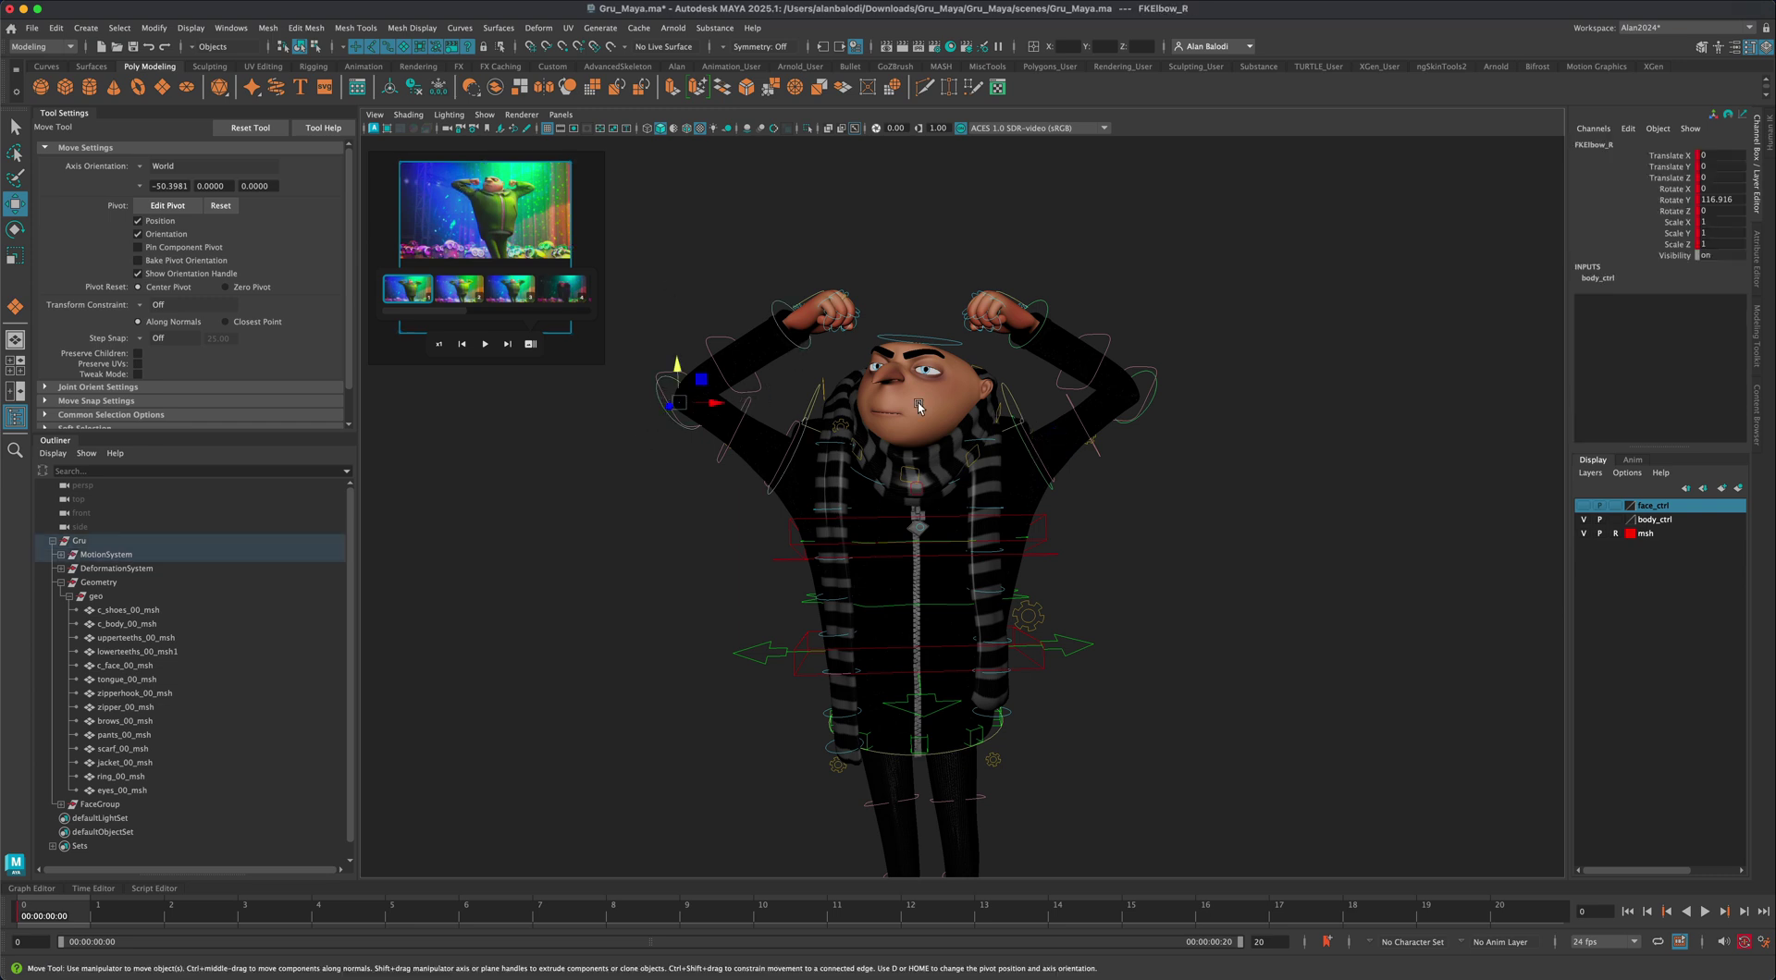
pyautogui.click(1153, 398)
pyautogui.press('e')
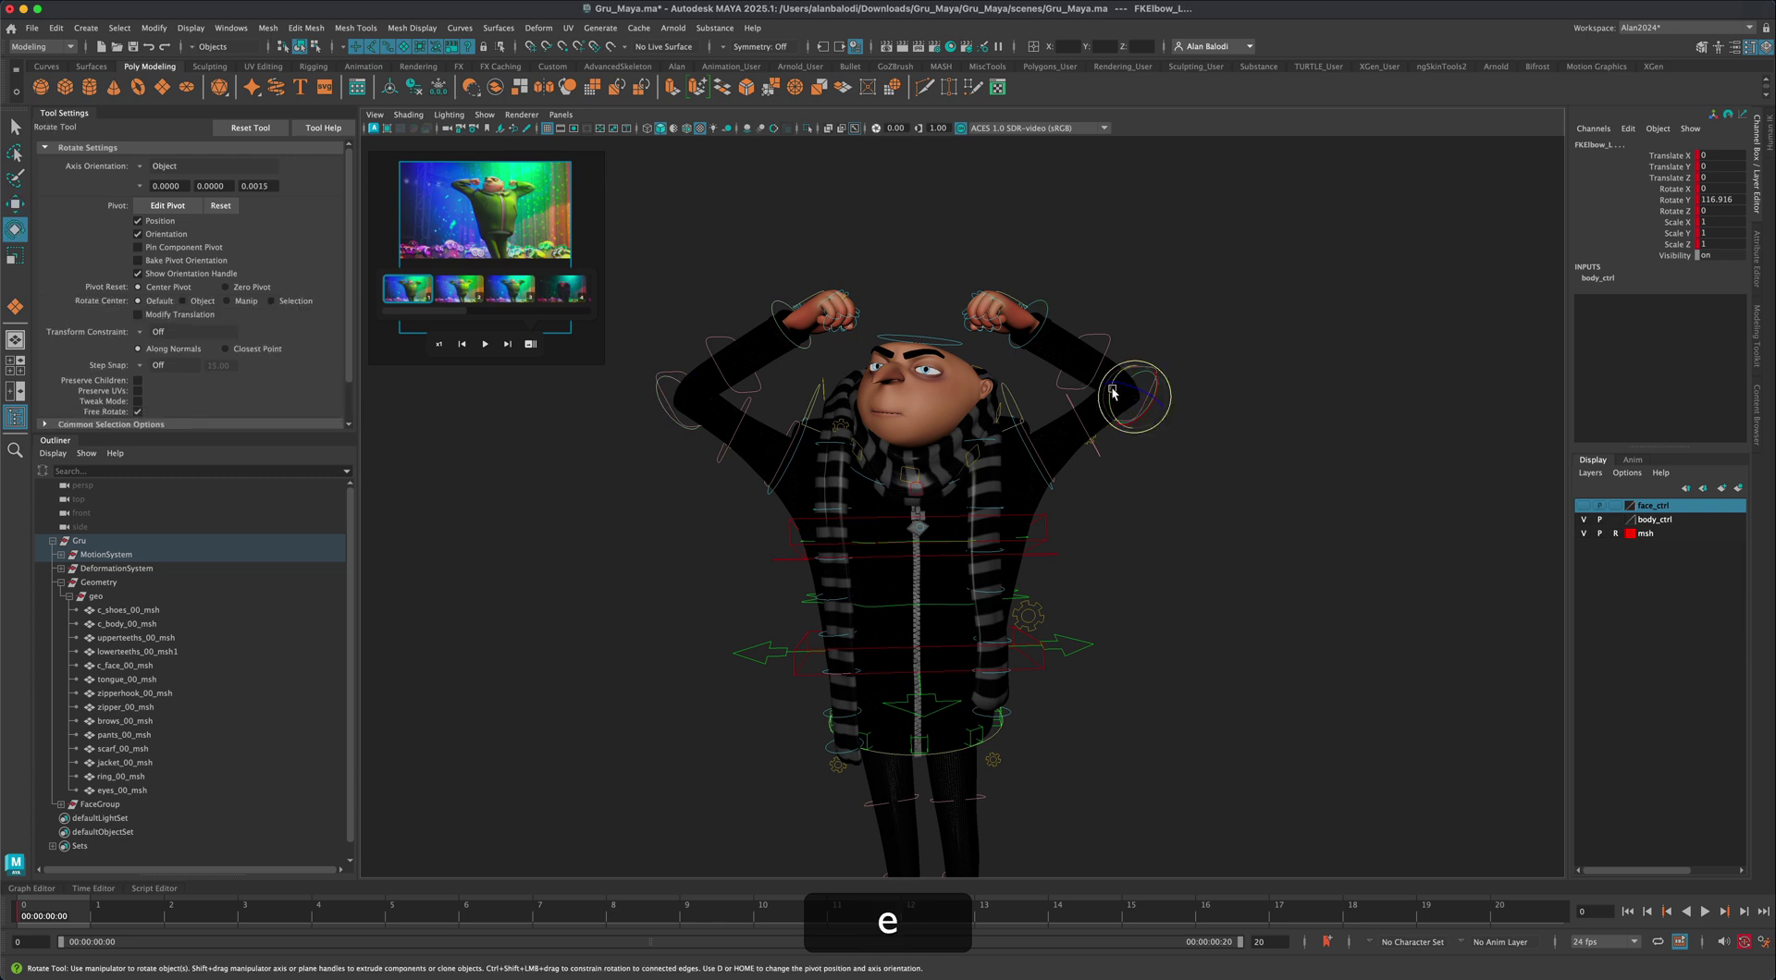
pyautogui.moveTo(1112, 393); pyautogui.dragTo(1112, 398)
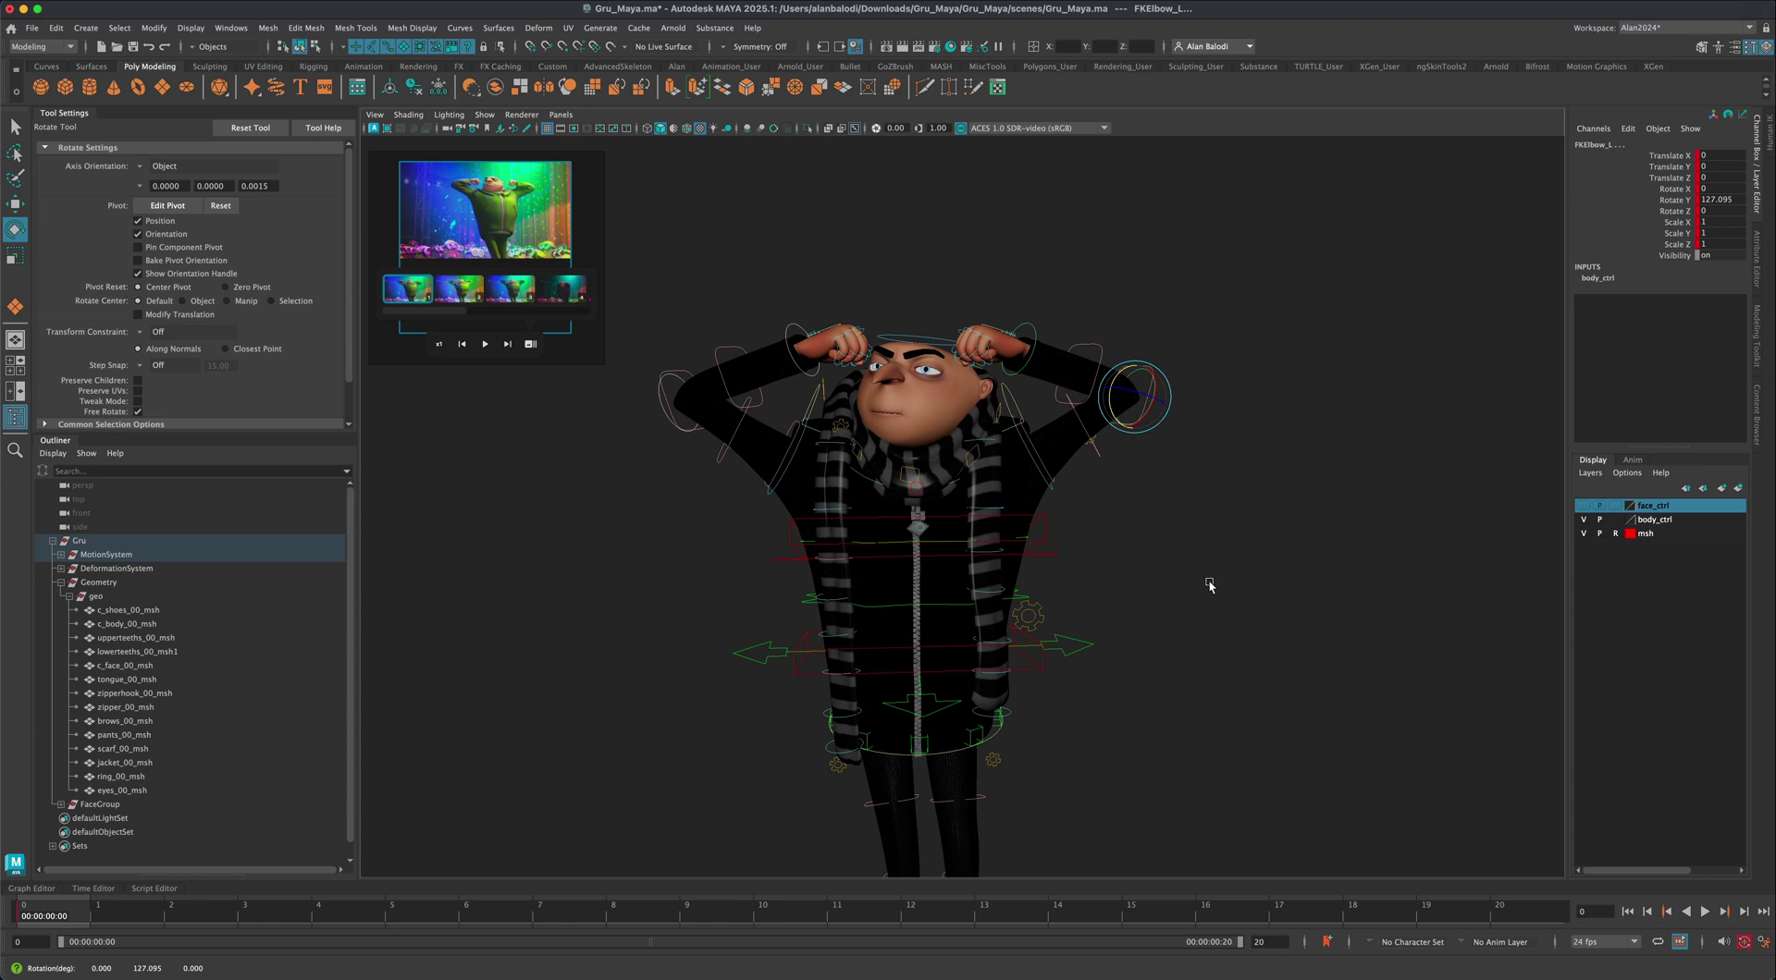
pyautogui.scroll(-5, 1209, 585)
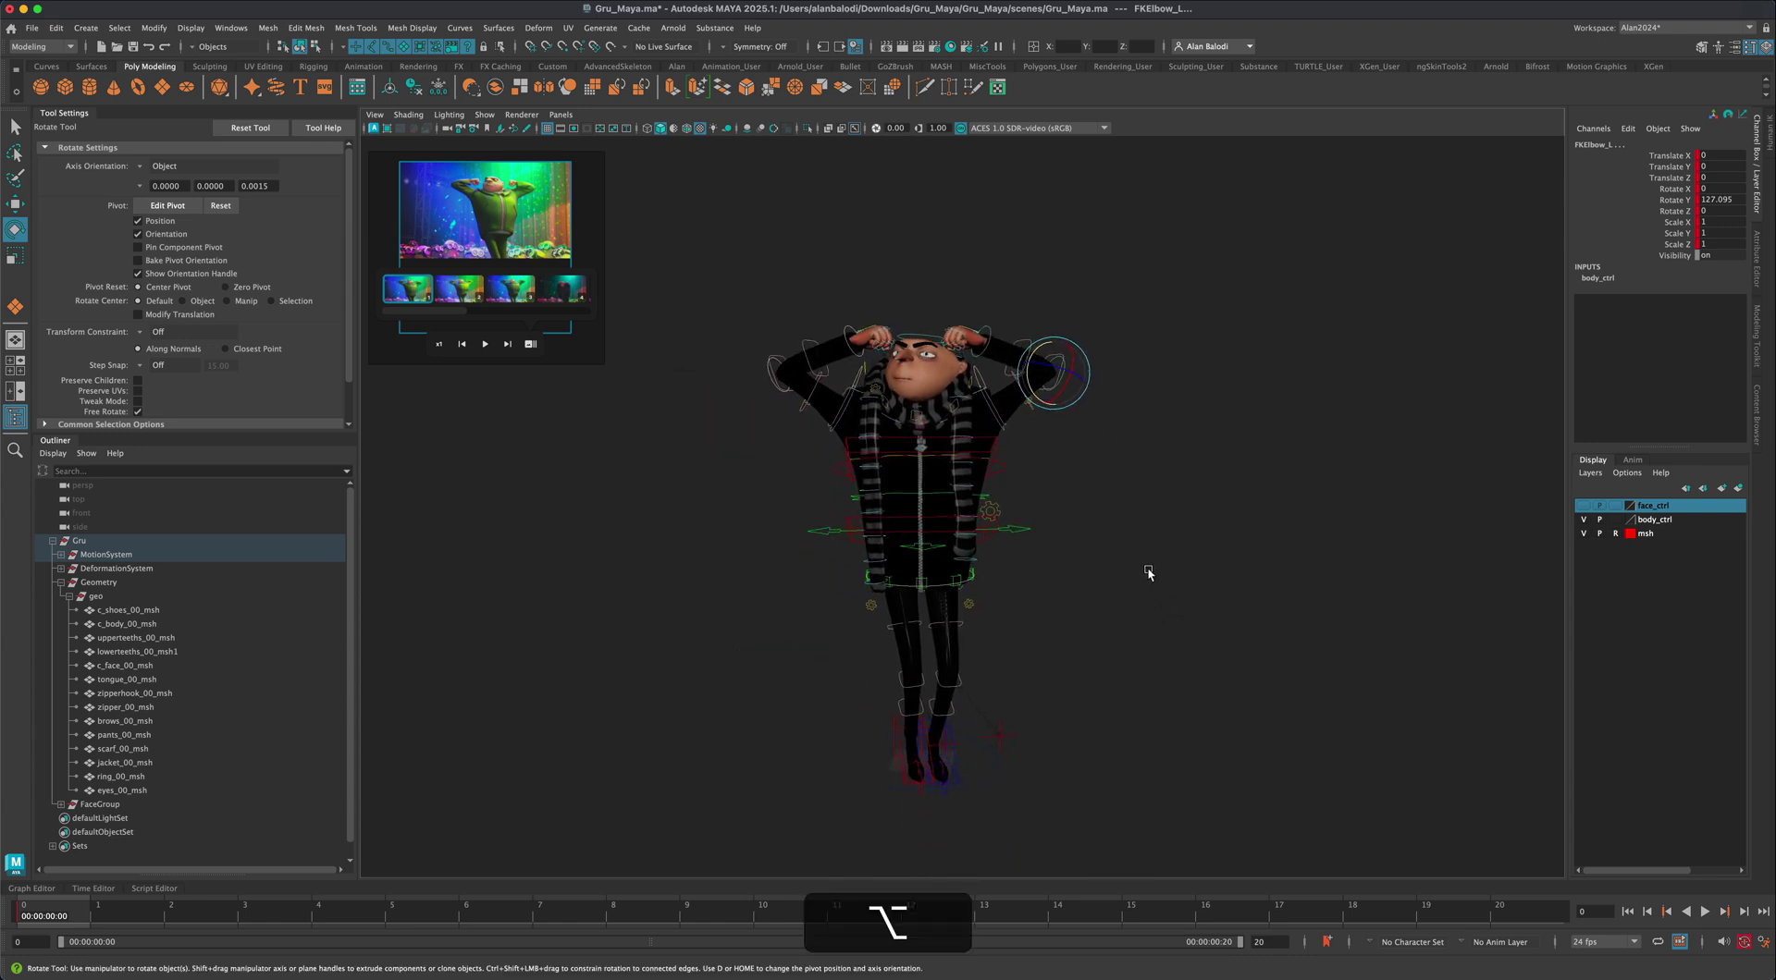
pyautogui.keyDown('alt'); pyautogui.moveTo(1148, 573); pyautogui.dragTo(1146, 567); pyautogui.keyUp('alt')
pyautogui.click(15, 126)
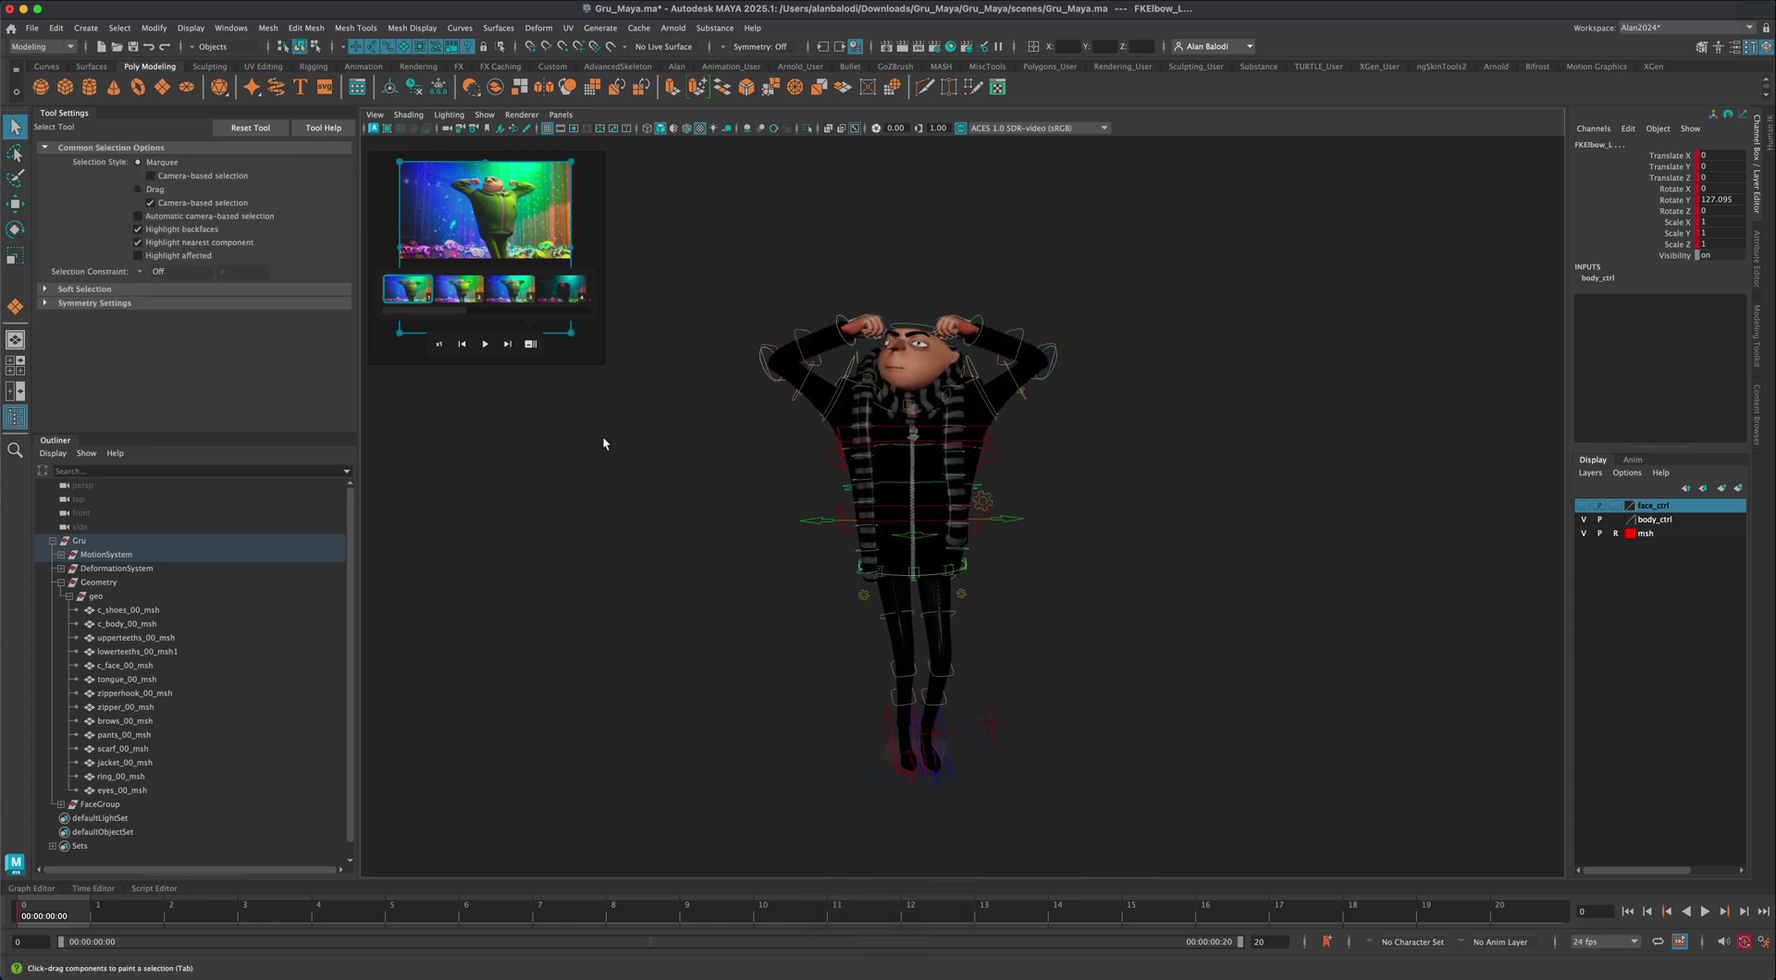
# Select all of Gru's rig controls and copy their keys from the timeline
pyautogui.click(666, 360)
pyautogui.moveTo(702, 261); pyautogui.dragTo(892, 842)
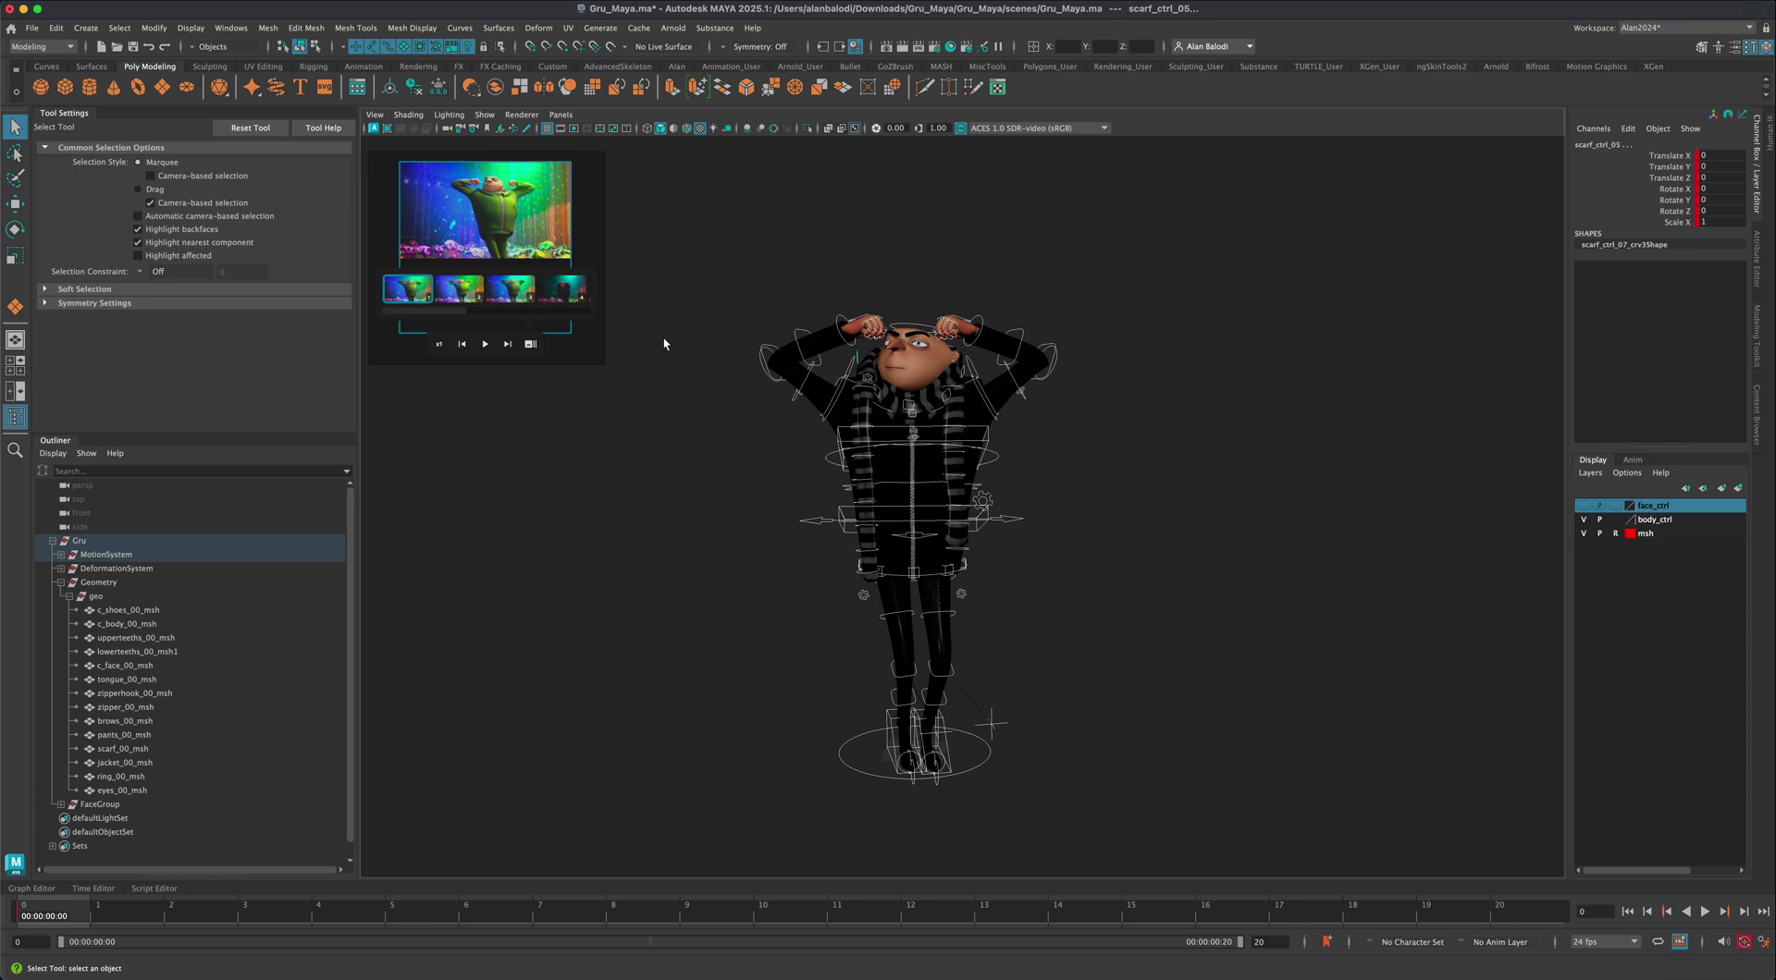
pyautogui.moveTo(915, 487); pyautogui.dragTo(749, 818)
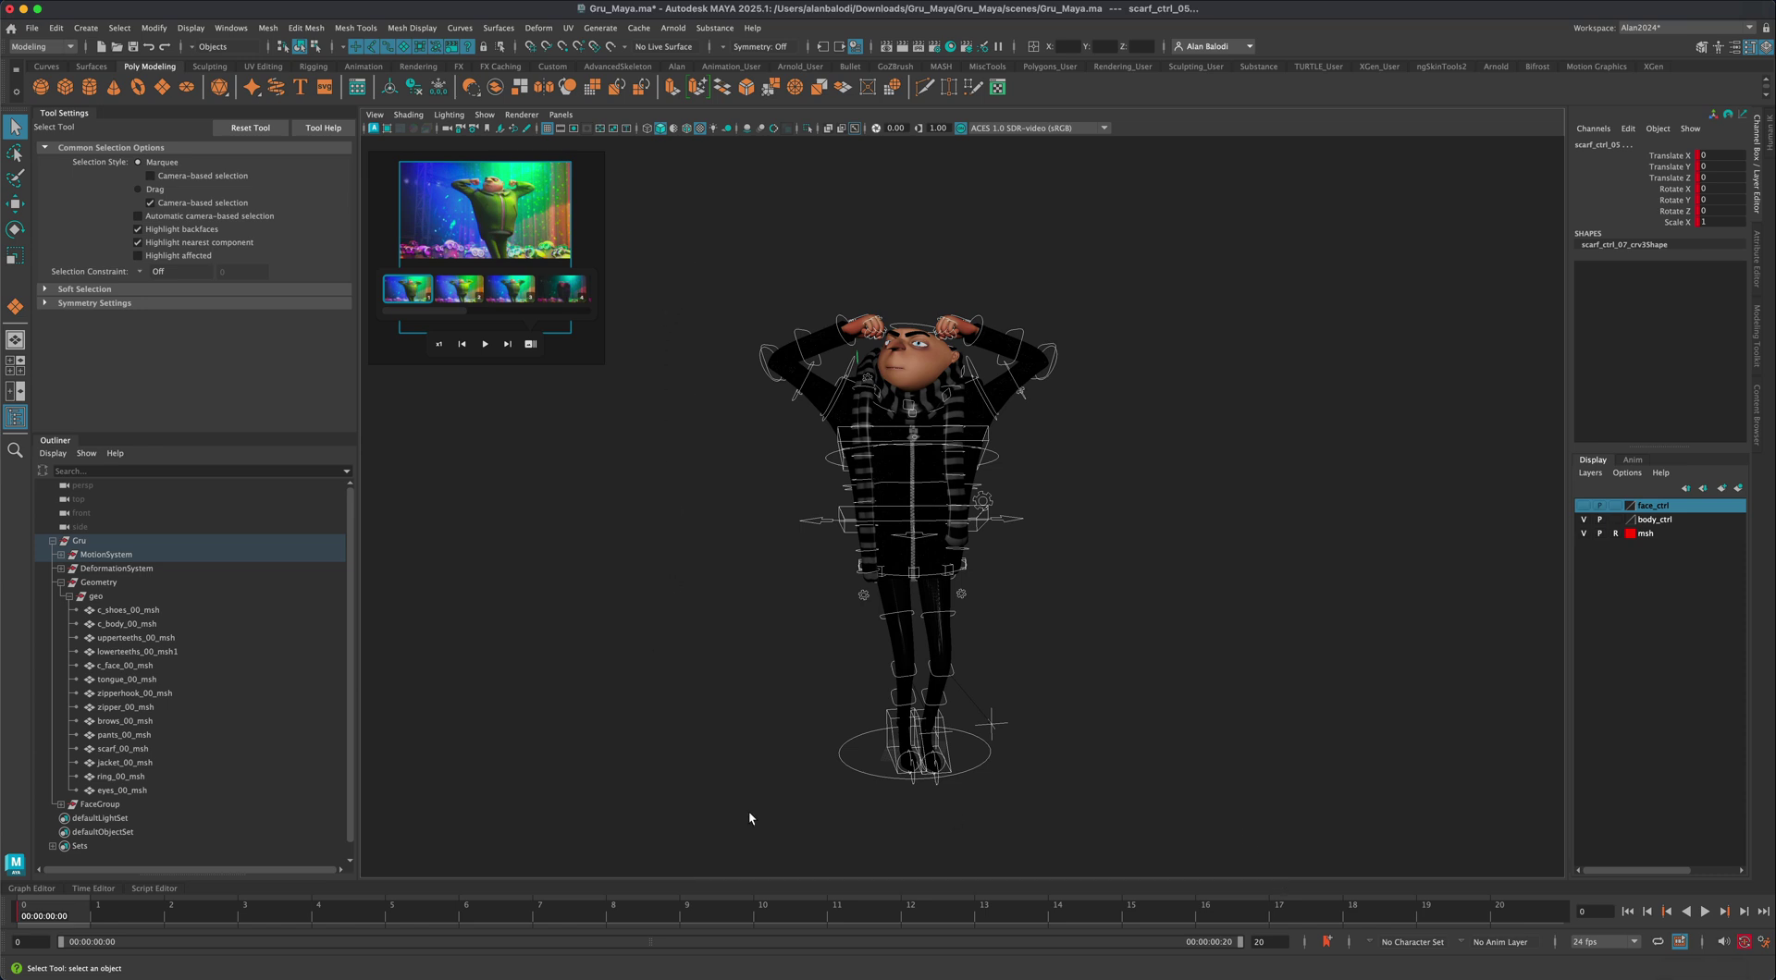
pyautogui.rightClick(57, 913)
pyautogui.click(102, 650)
# Paste the copied pose keys at frame 20
pyautogui.click(1517, 913)
pyautogui.rightClick(1517, 913)
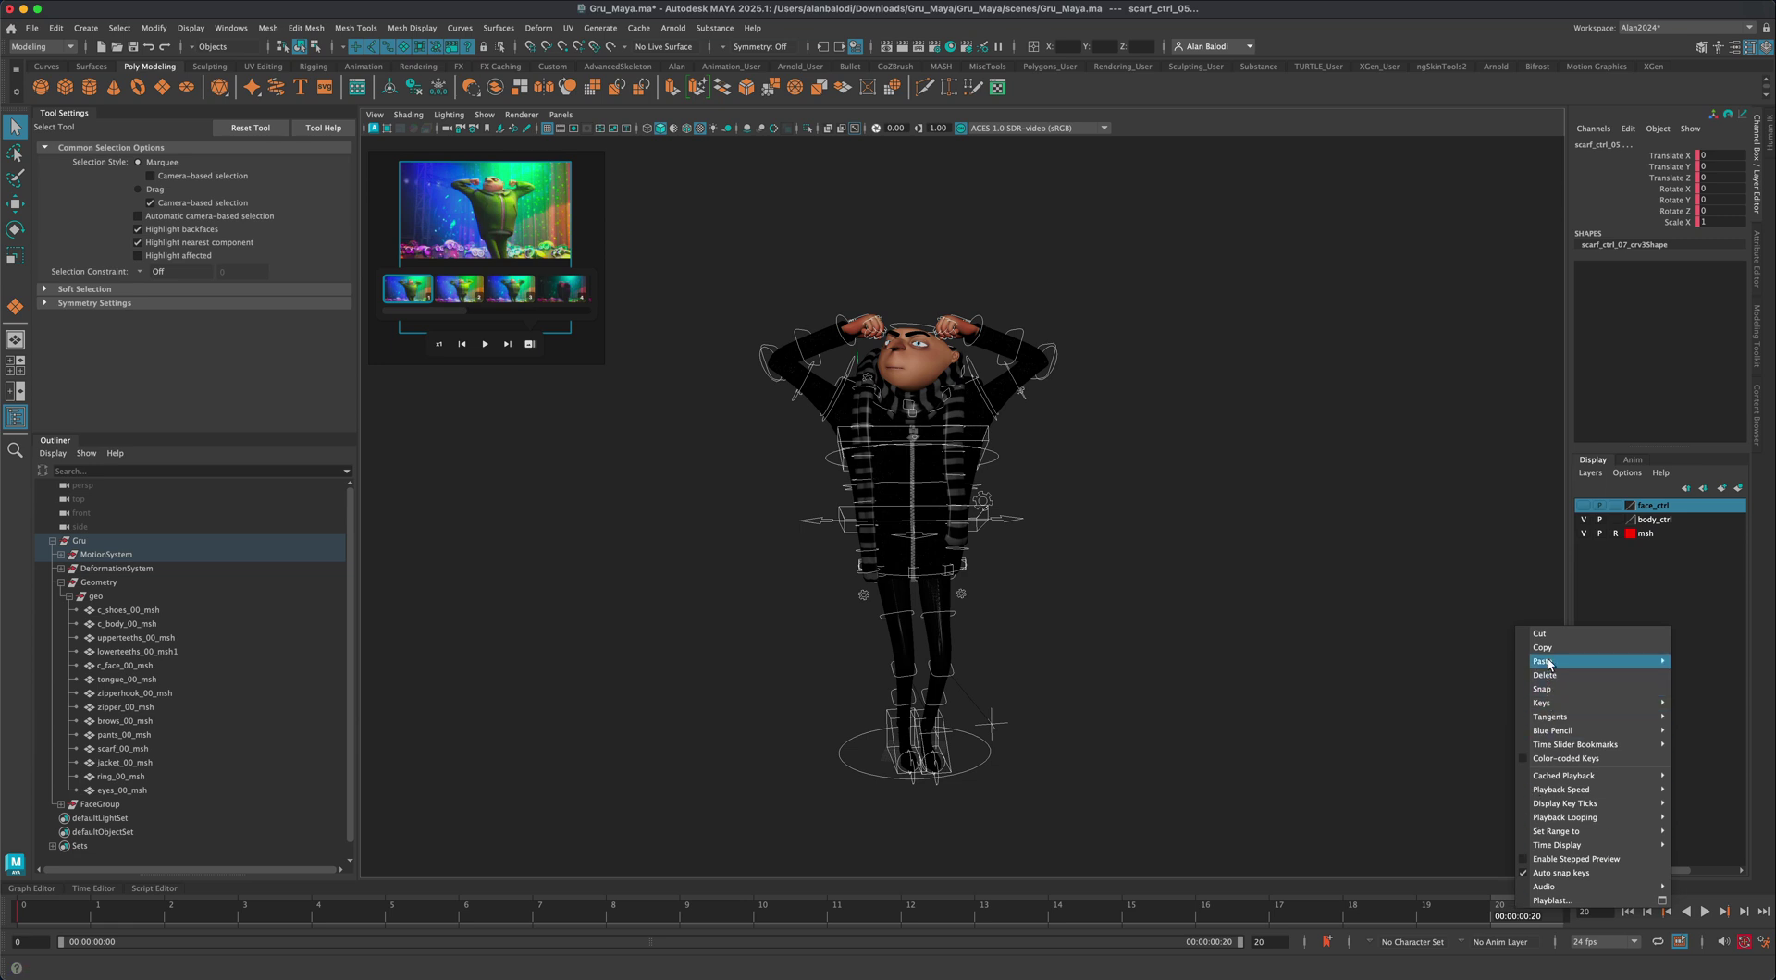
pyautogui.moveTo(1573, 661)
pyautogui.click(1475, 662)
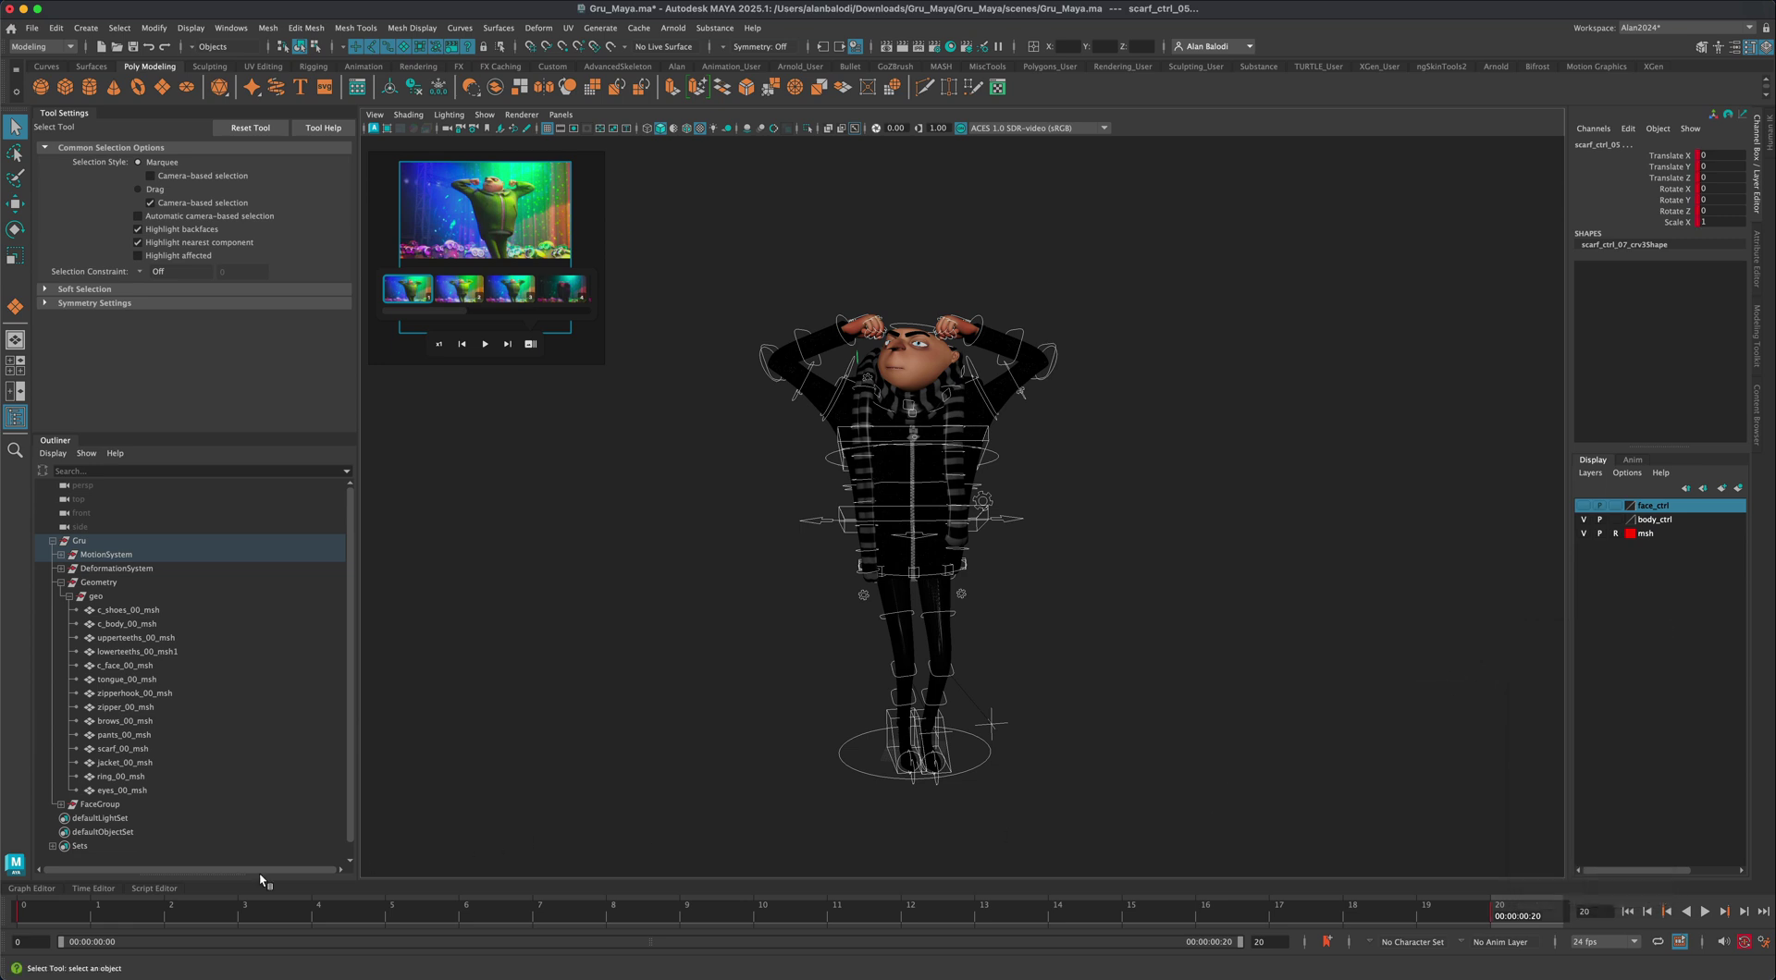
# Play back the 0–20 frame animation from frame 0, then stop it
pyautogui.click(34, 913)
pyautogui.click(1503, 911)
pyautogui.click(1705, 912)
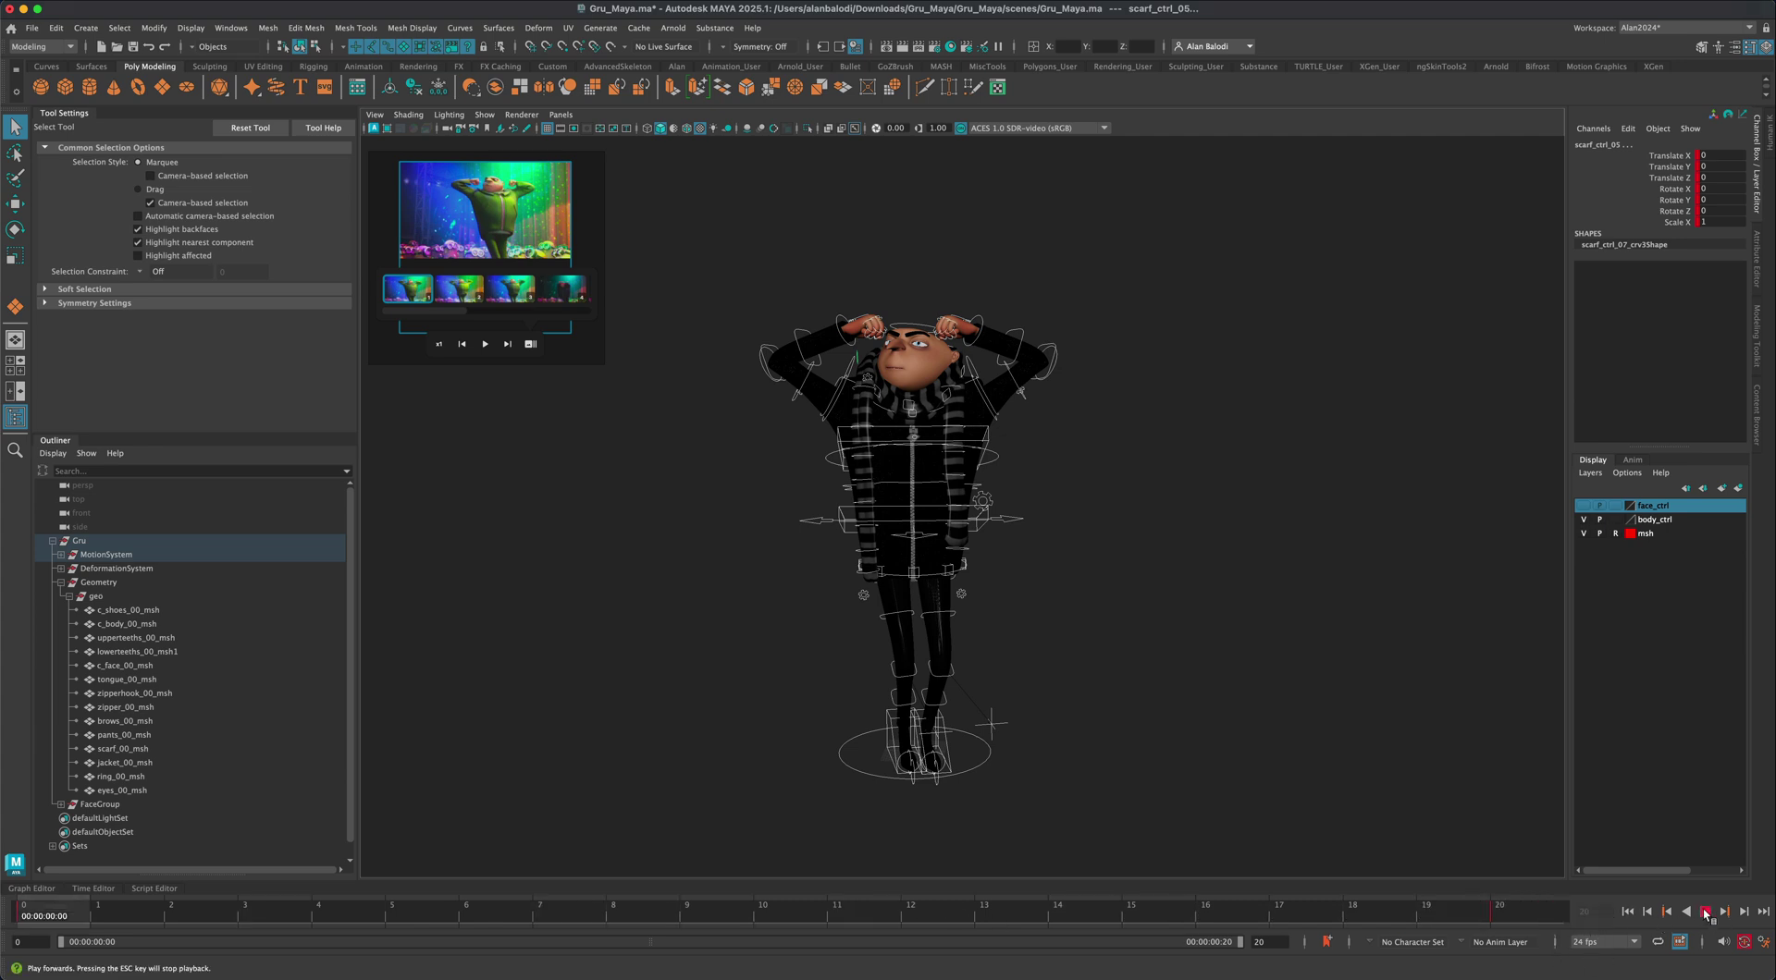
pyautogui.press('Escape')
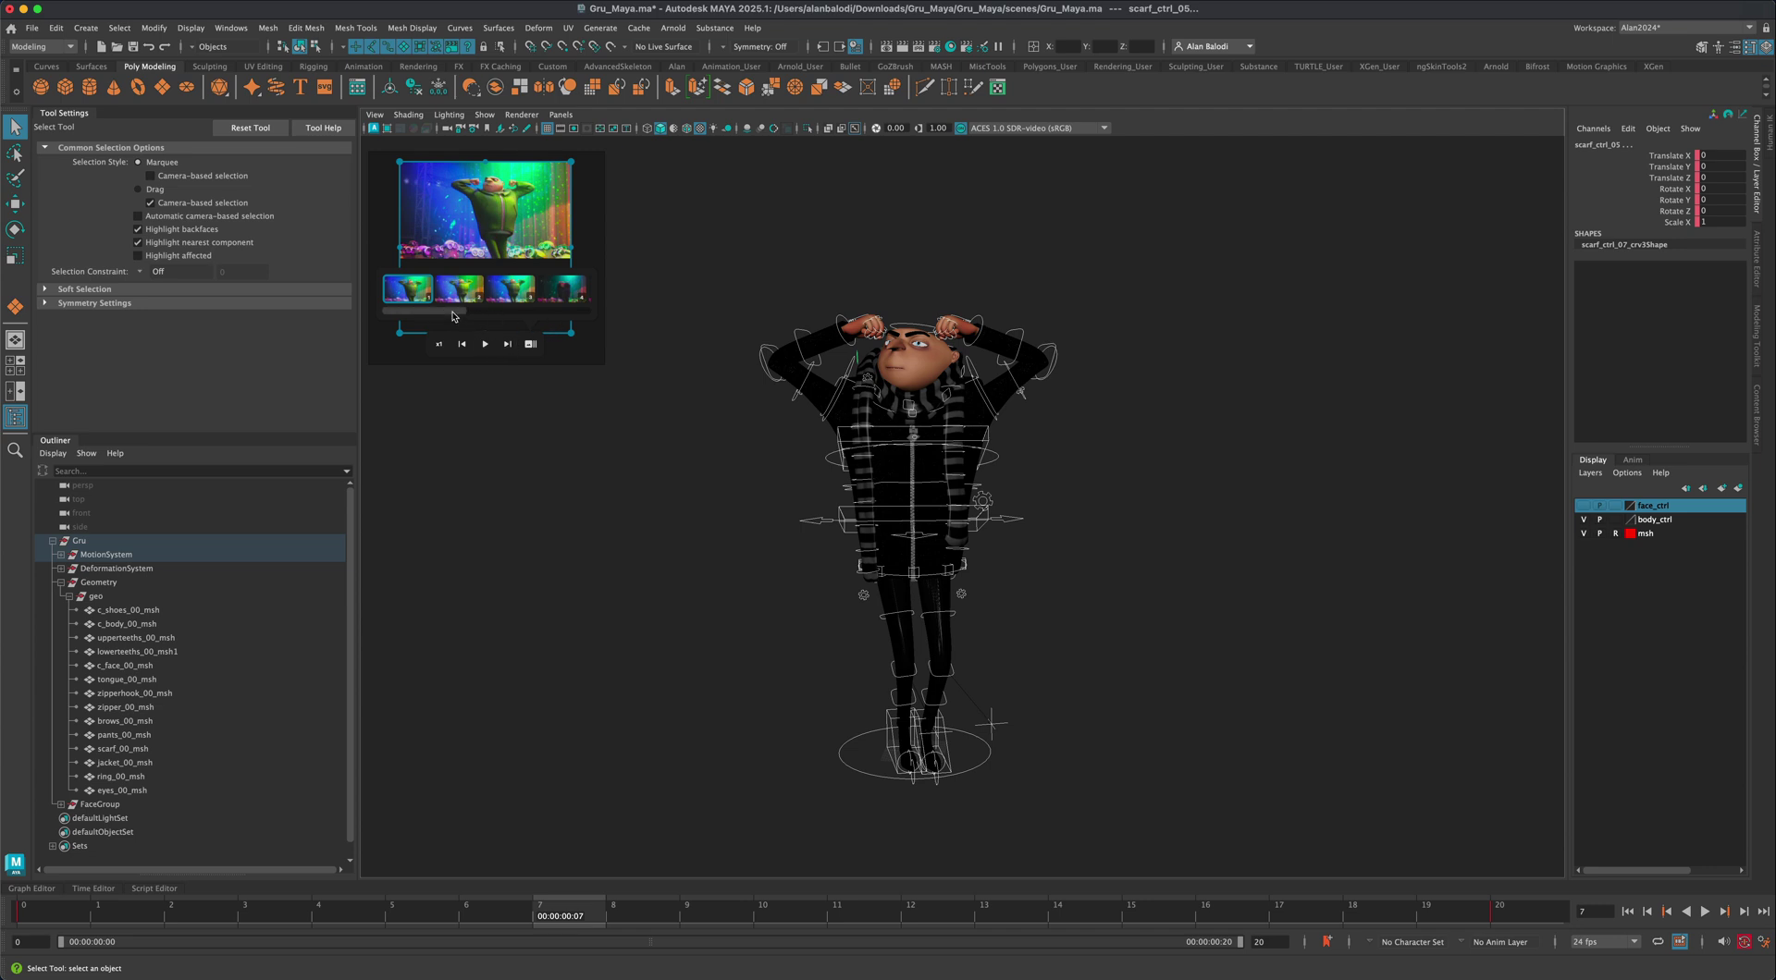
# Compare the reference video's first four clips, ending on the third clip
pyautogui.click(422, 298)
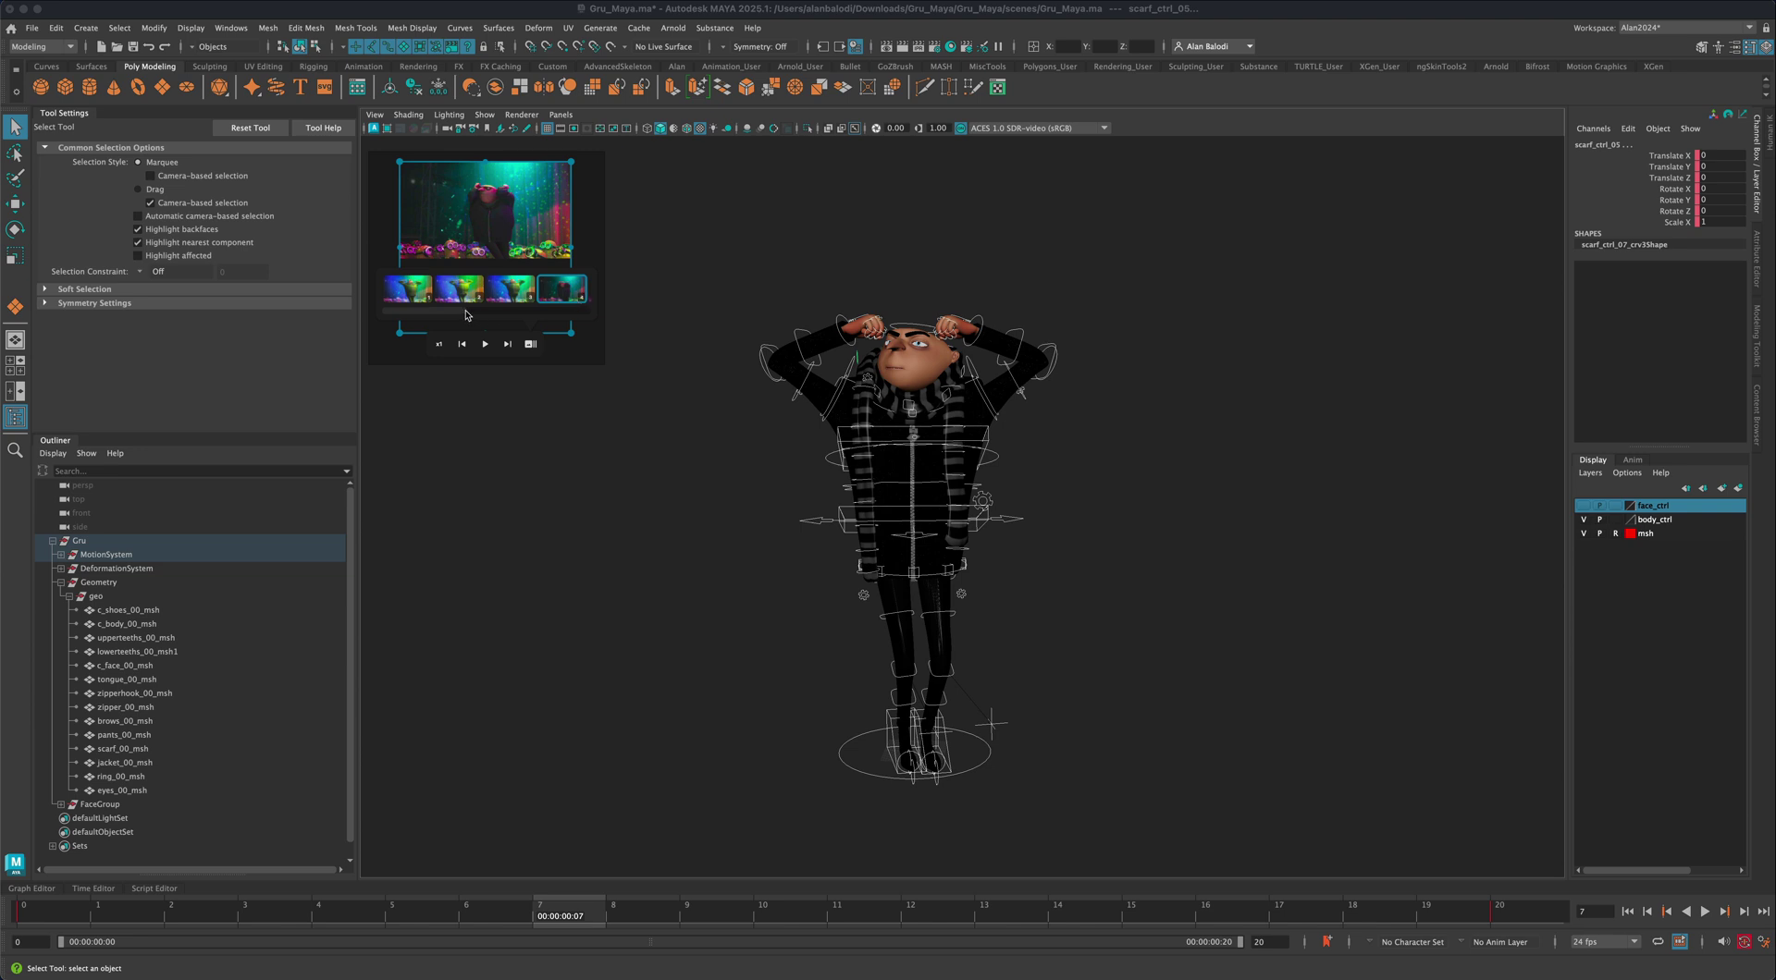
pyautogui.hscroll(3, 467, 313)
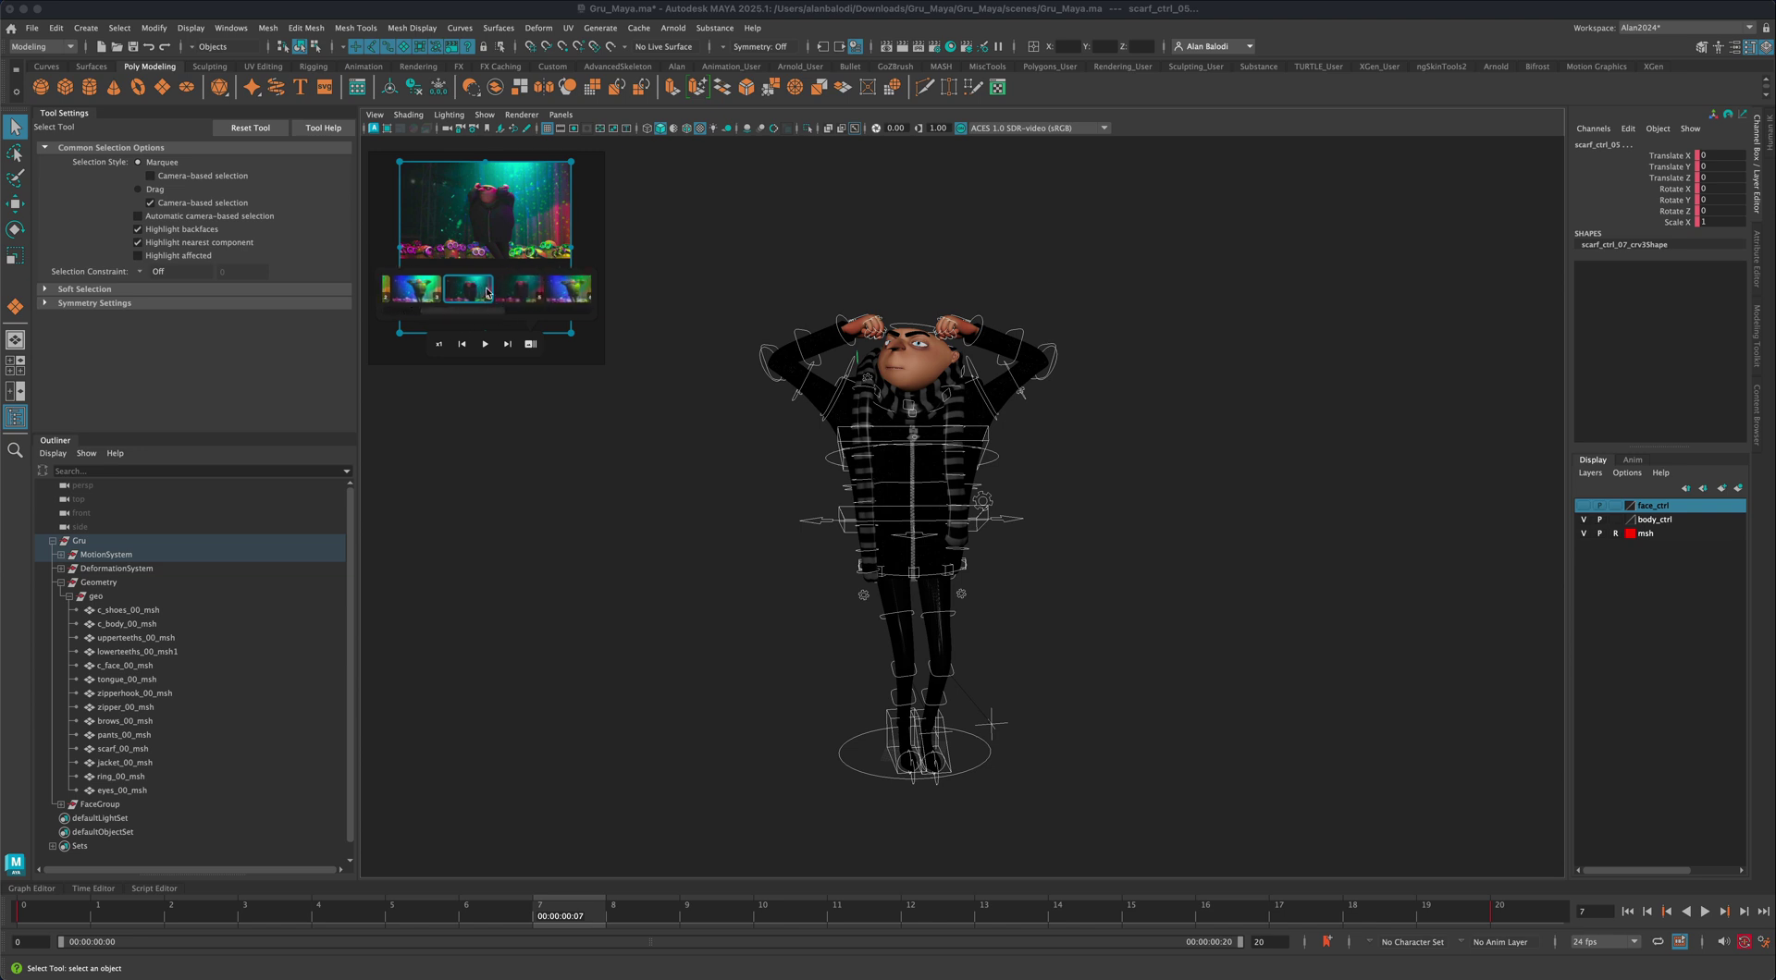
pyautogui.click(431, 296)
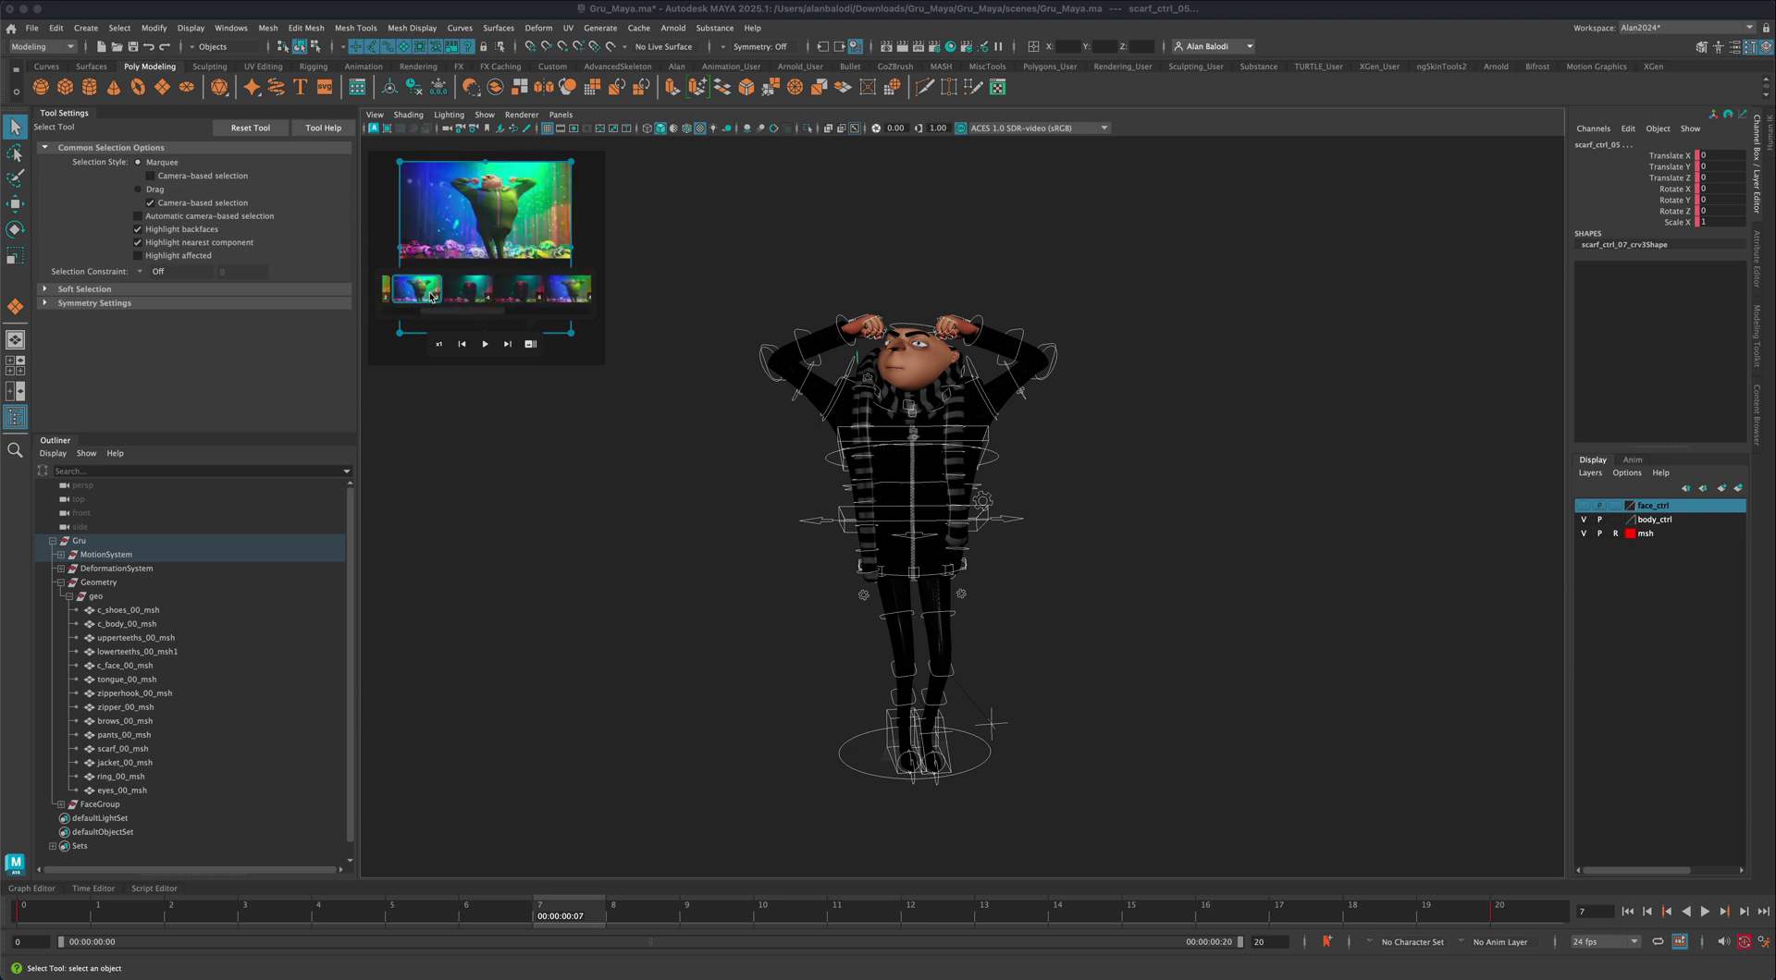
pyautogui.click(474, 297)
pyautogui.click(434, 298)
pyautogui.click(467, 298)
pyautogui.click(435, 298)
pyautogui.click(461, 301)
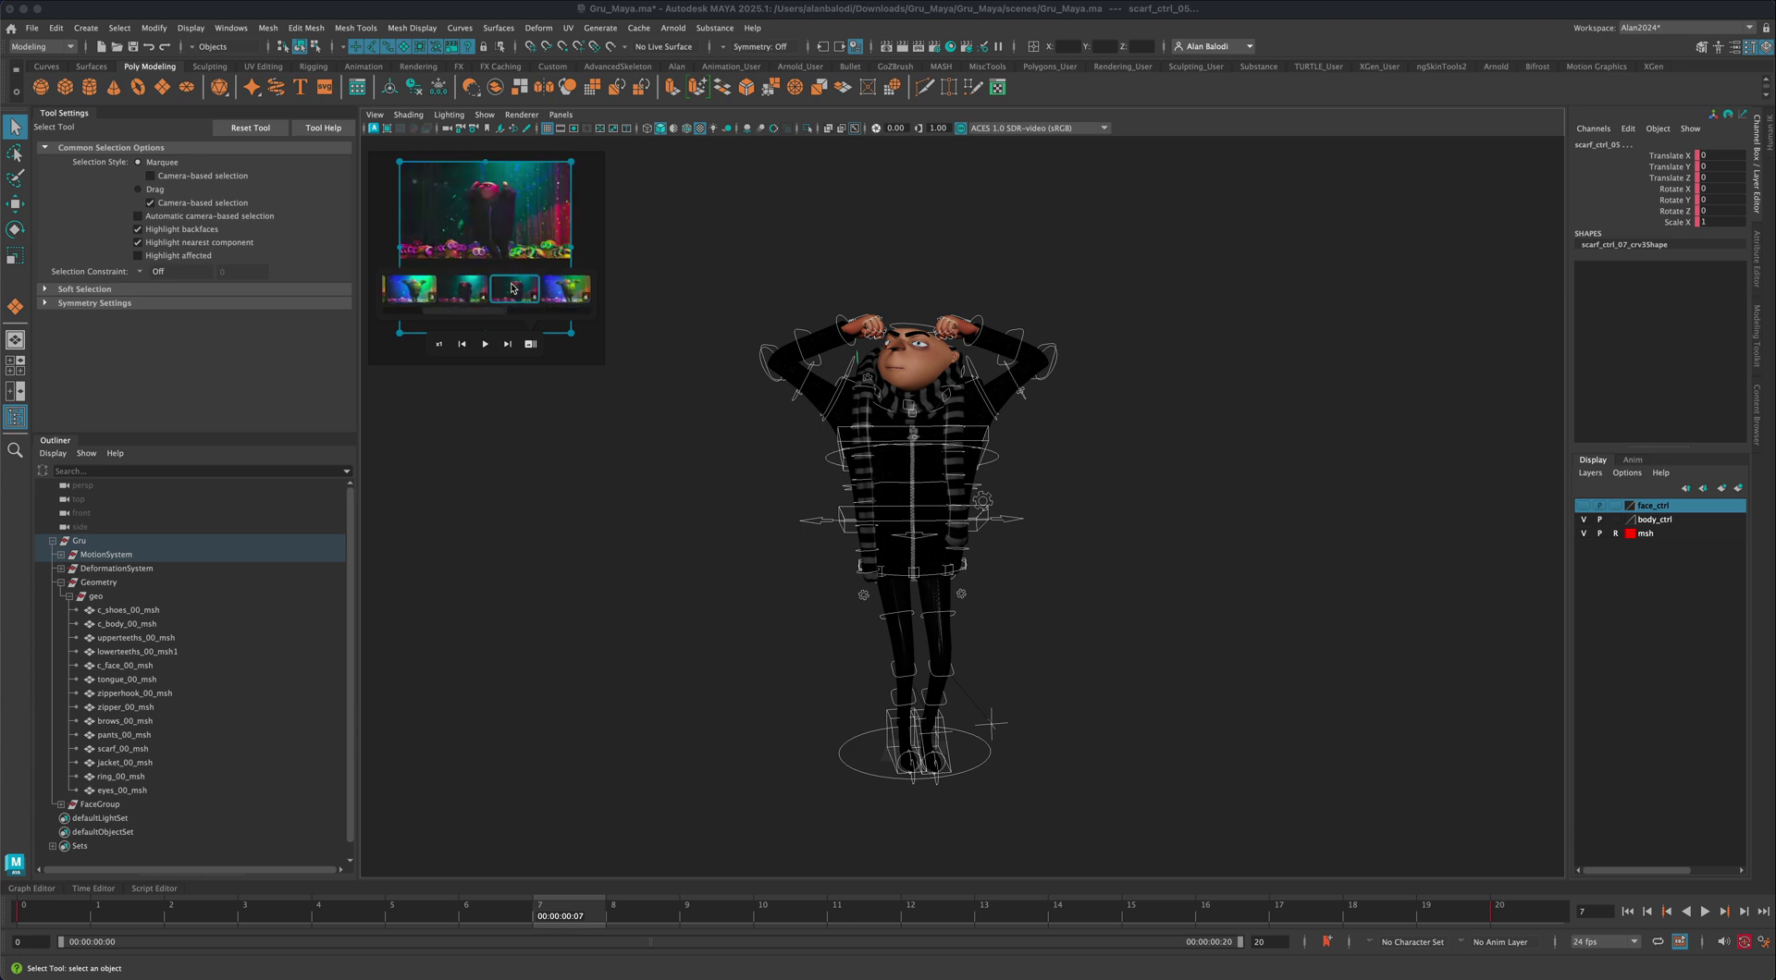
pyautogui.click(560, 289)
pyautogui.click(525, 287)
pyautogui.click(472, 290)
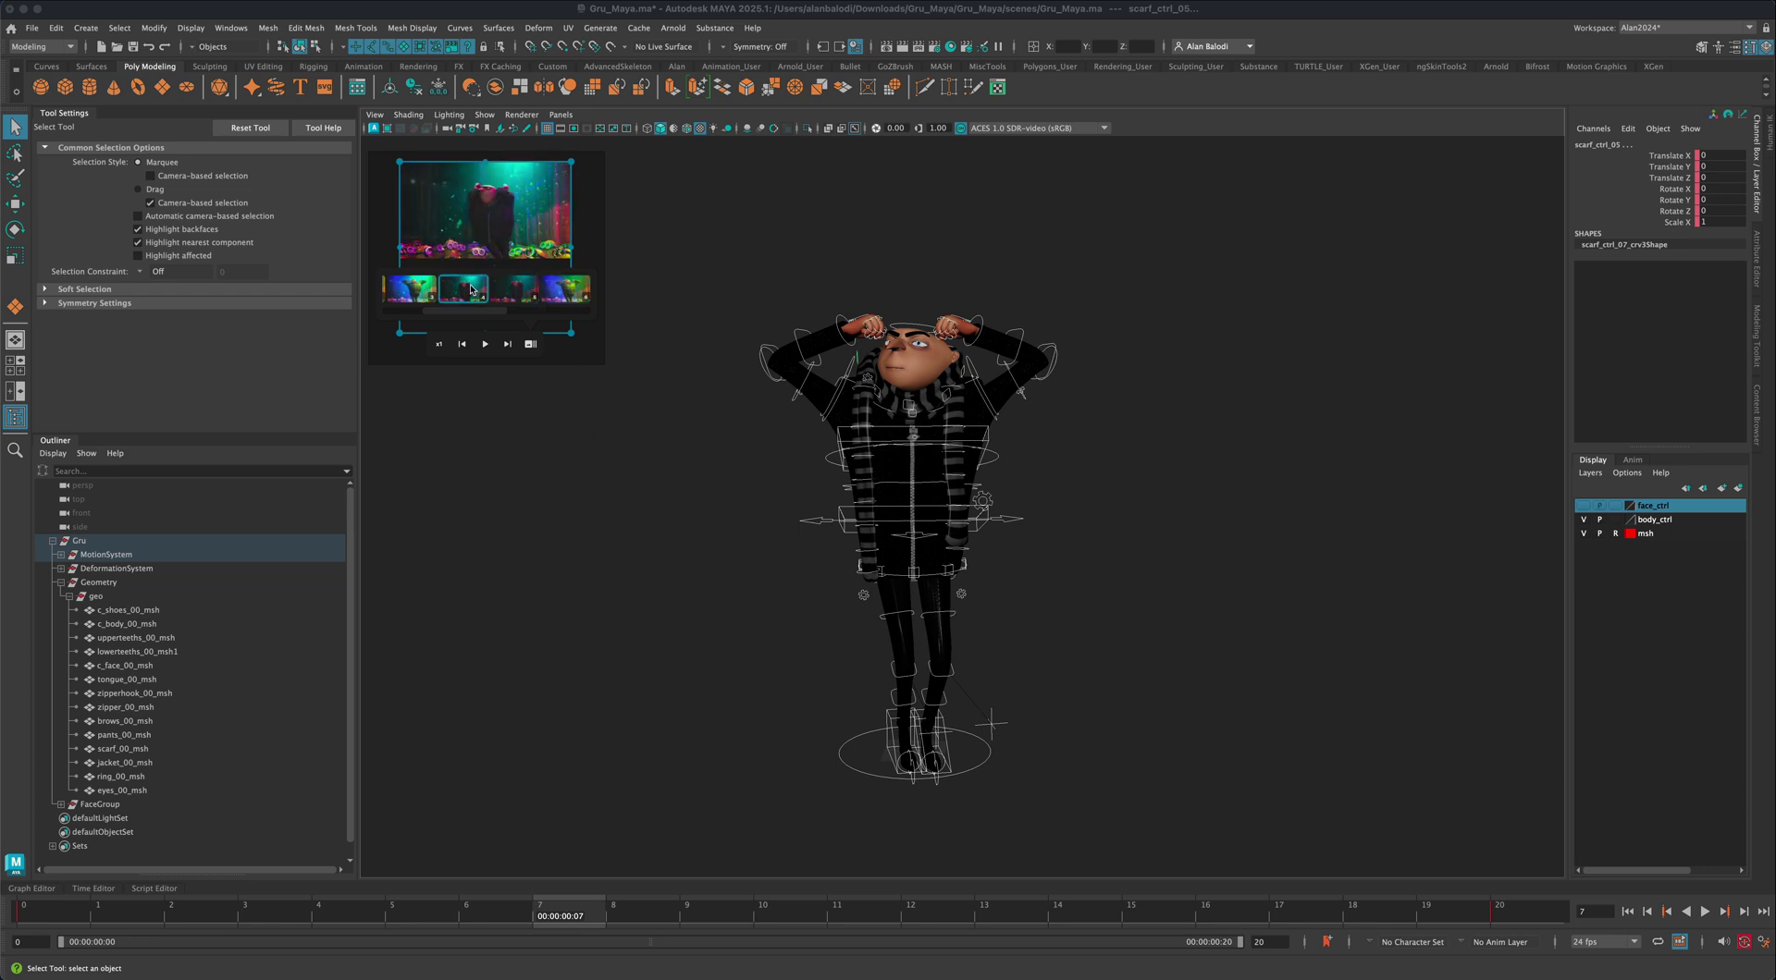
pyautogui.click(511, 294)
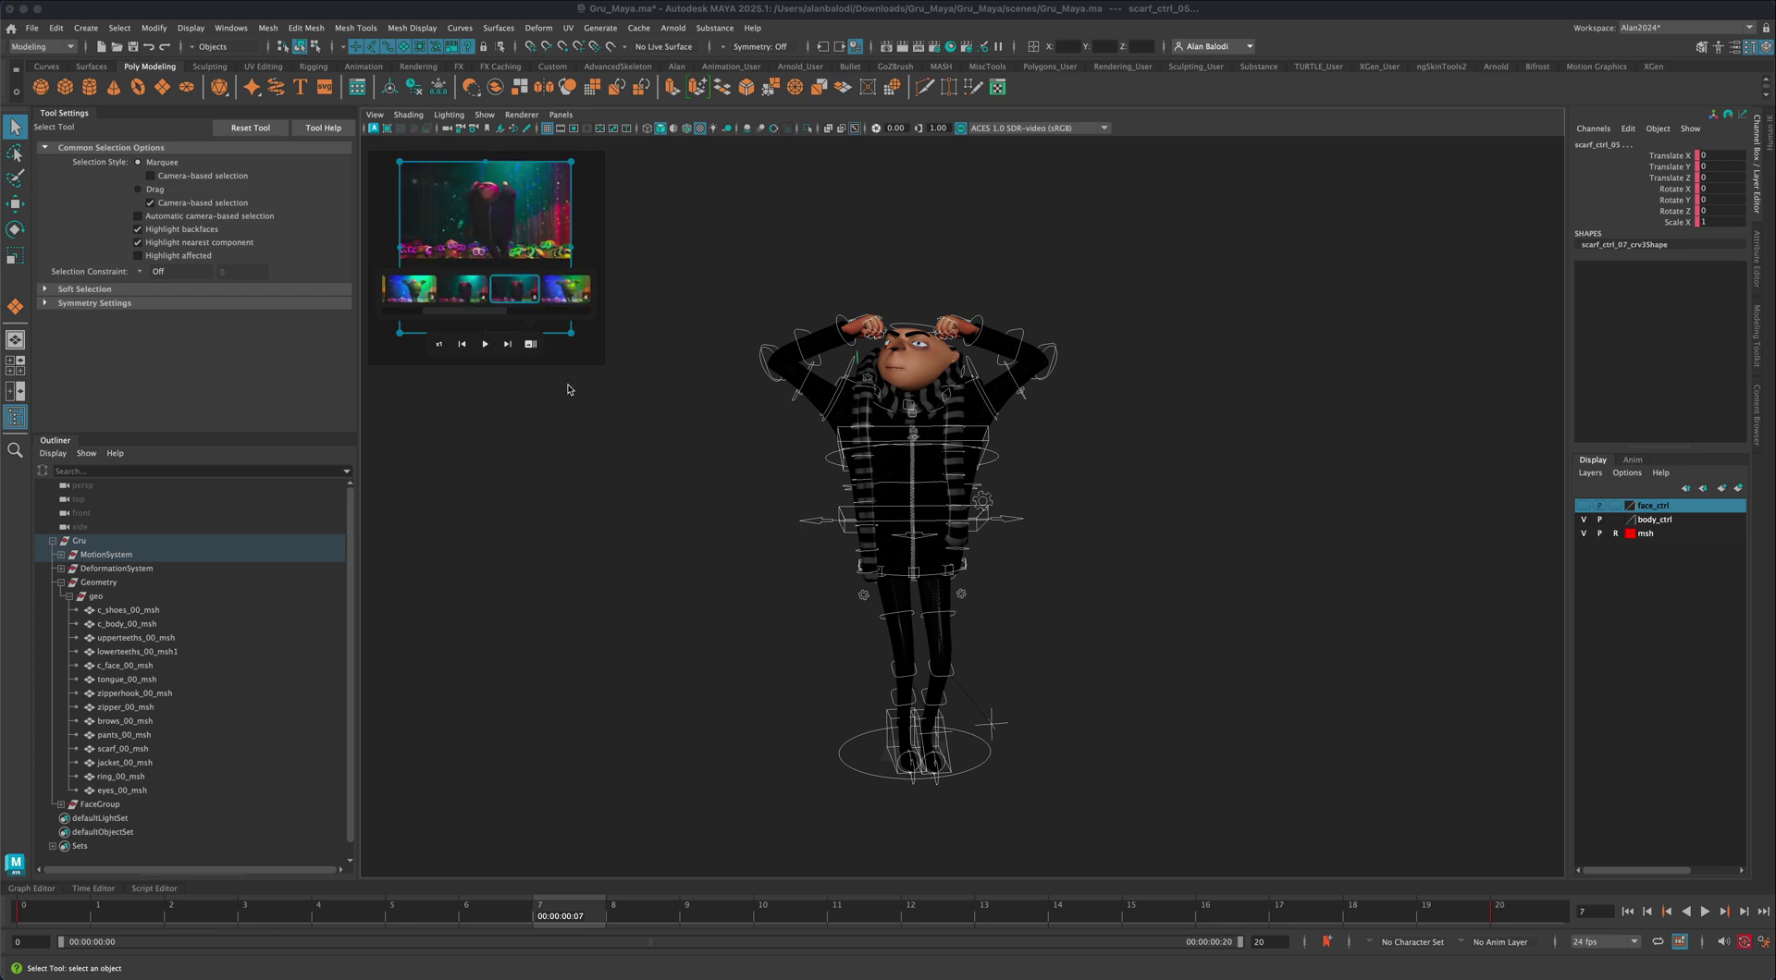
# Select all of Gru's rig controls and move the time slider to frame 10
pyautogui.click(1134, 642)
pyautogui.keyDown('alt'); pyautogui.moveTo(1130, 647); pyautogui.dragTo(983, 733); pyautogui.keyUp('alt')
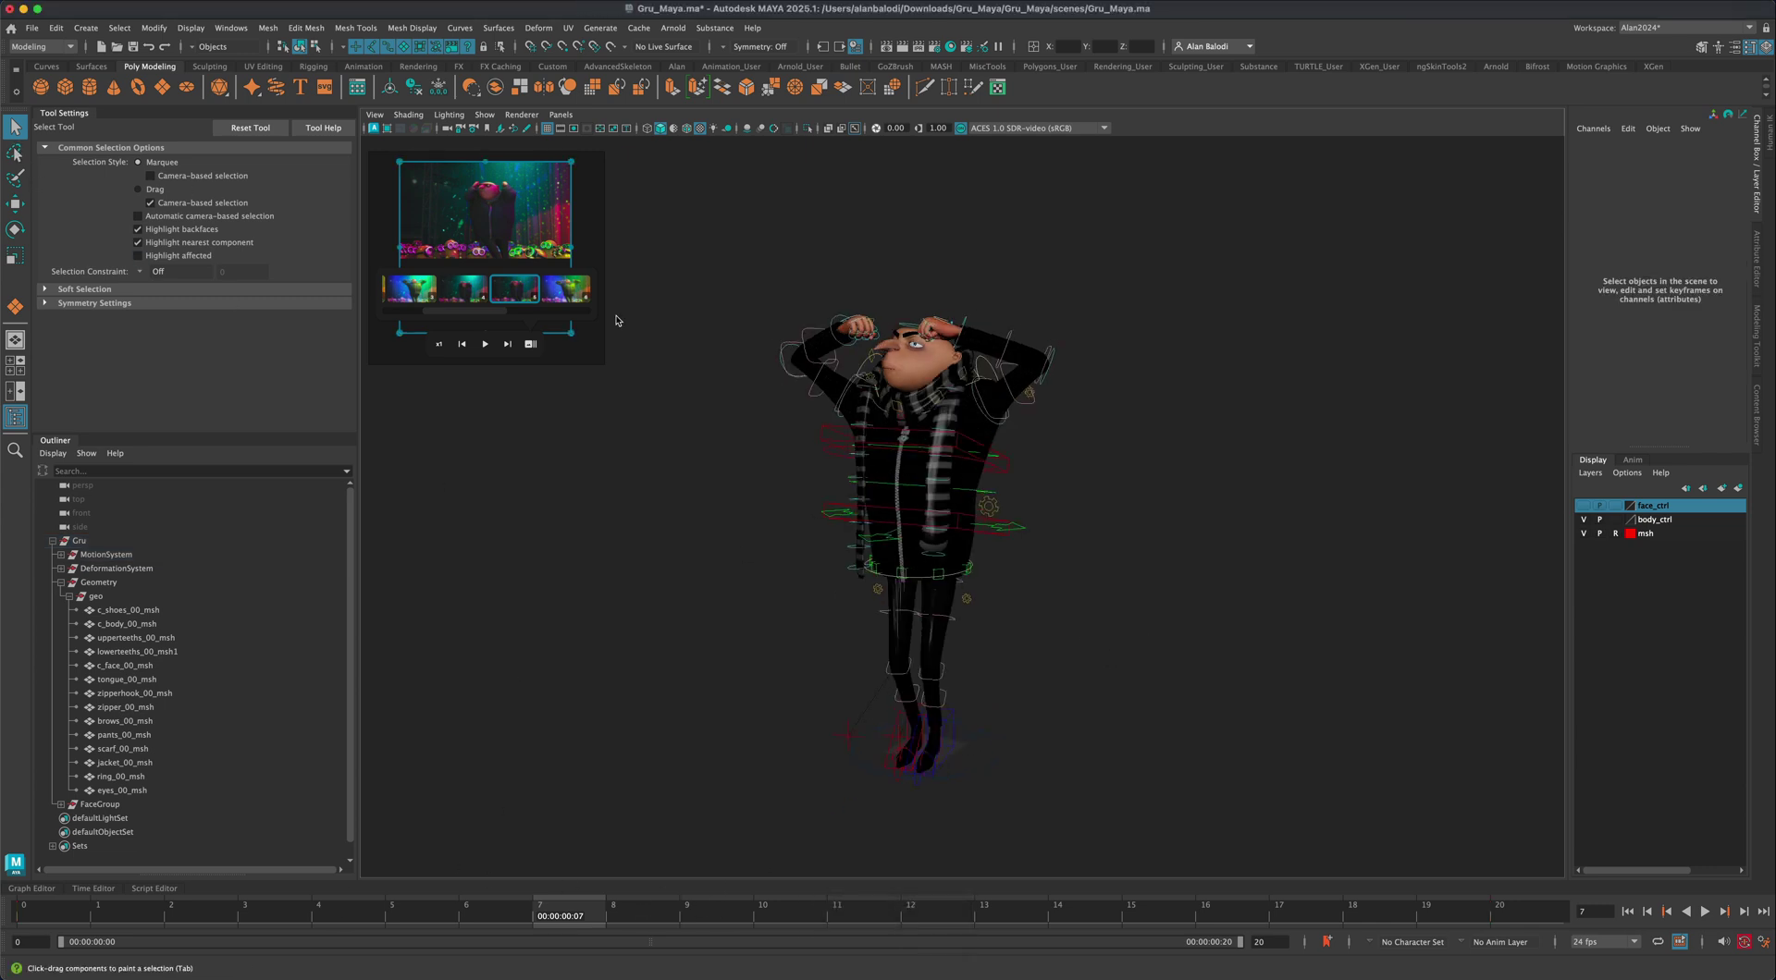
pyautogui.moveTo(683, 244); pyautogui.dragTo(1156, 793)
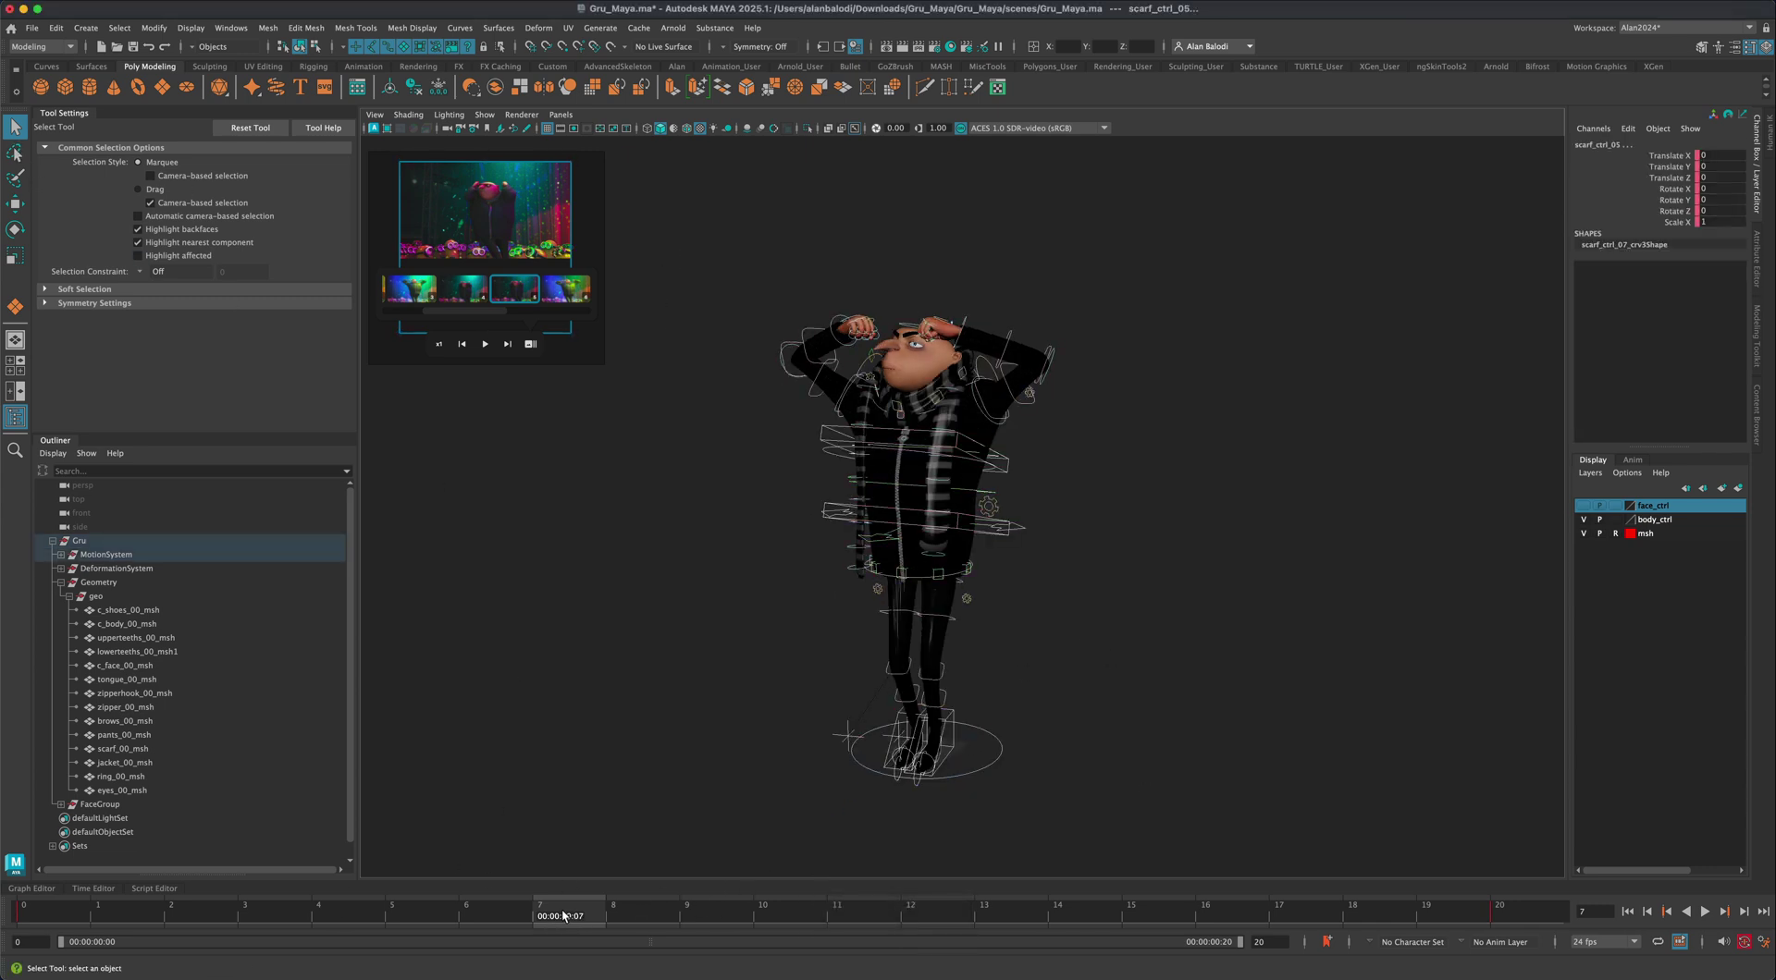
pyautogui.moveTo(563, 916); pyautogui.dragTo(769, 923)
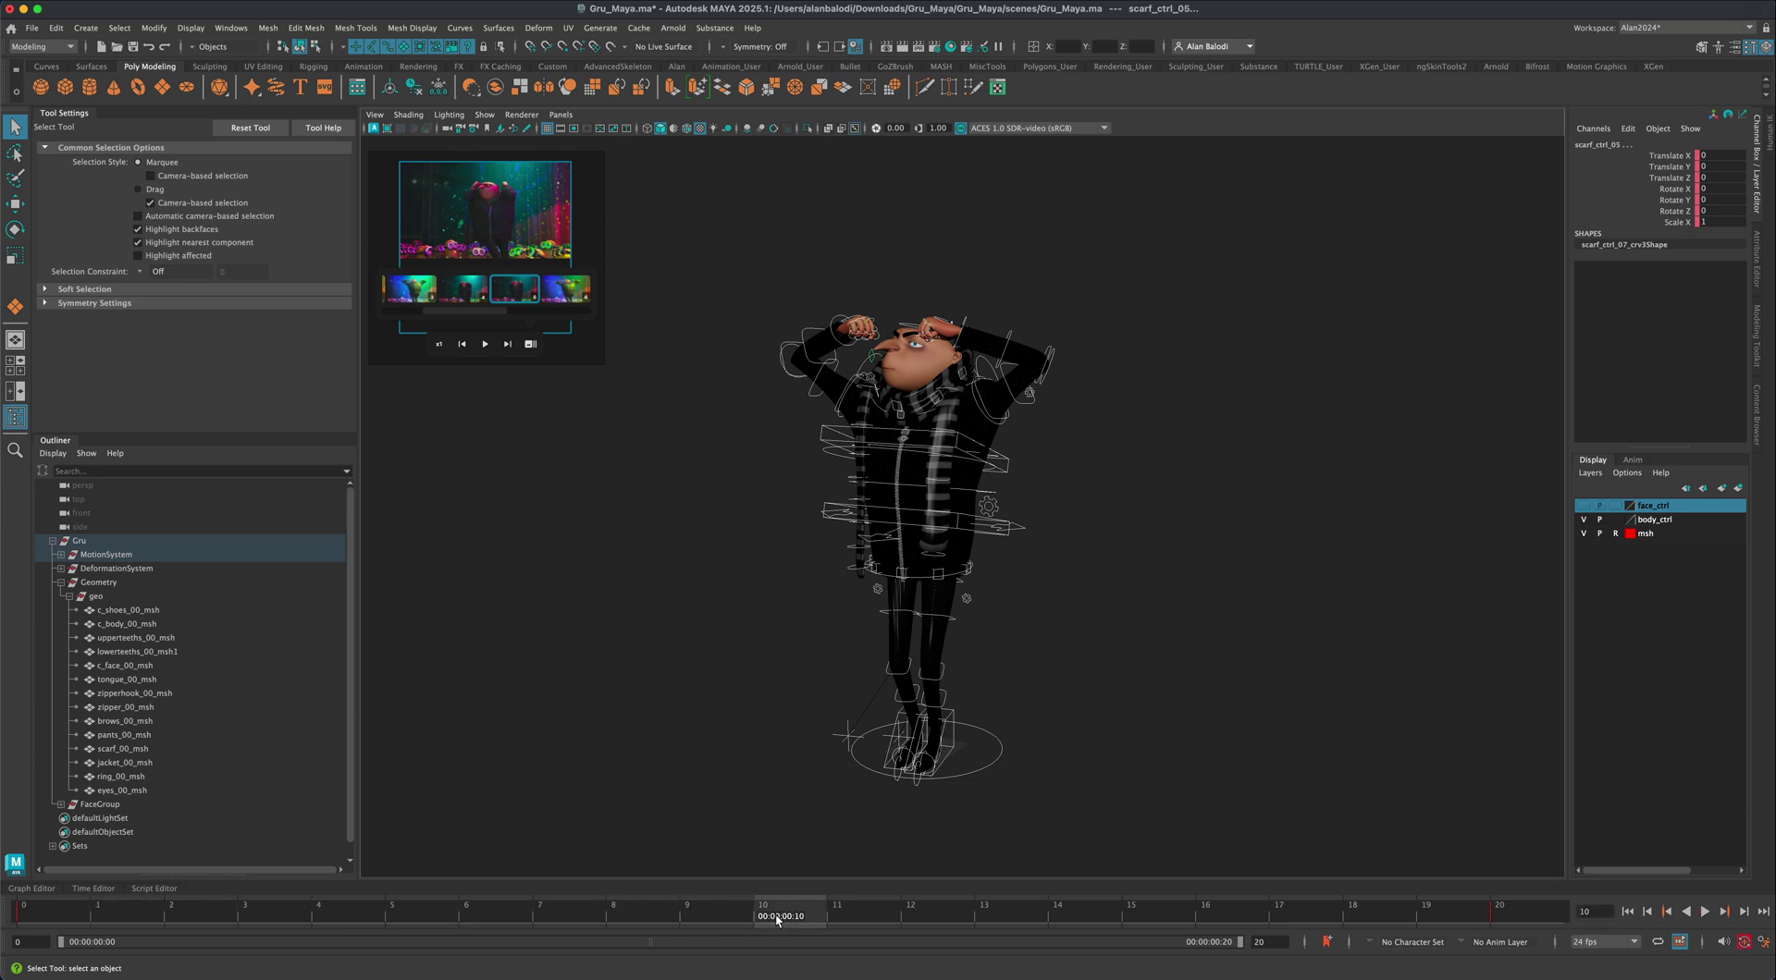
# Key the controls at frame 10 and lower RootX_M to Translate Y -26.73 for a deeper crouch
pyautogui.press('s')
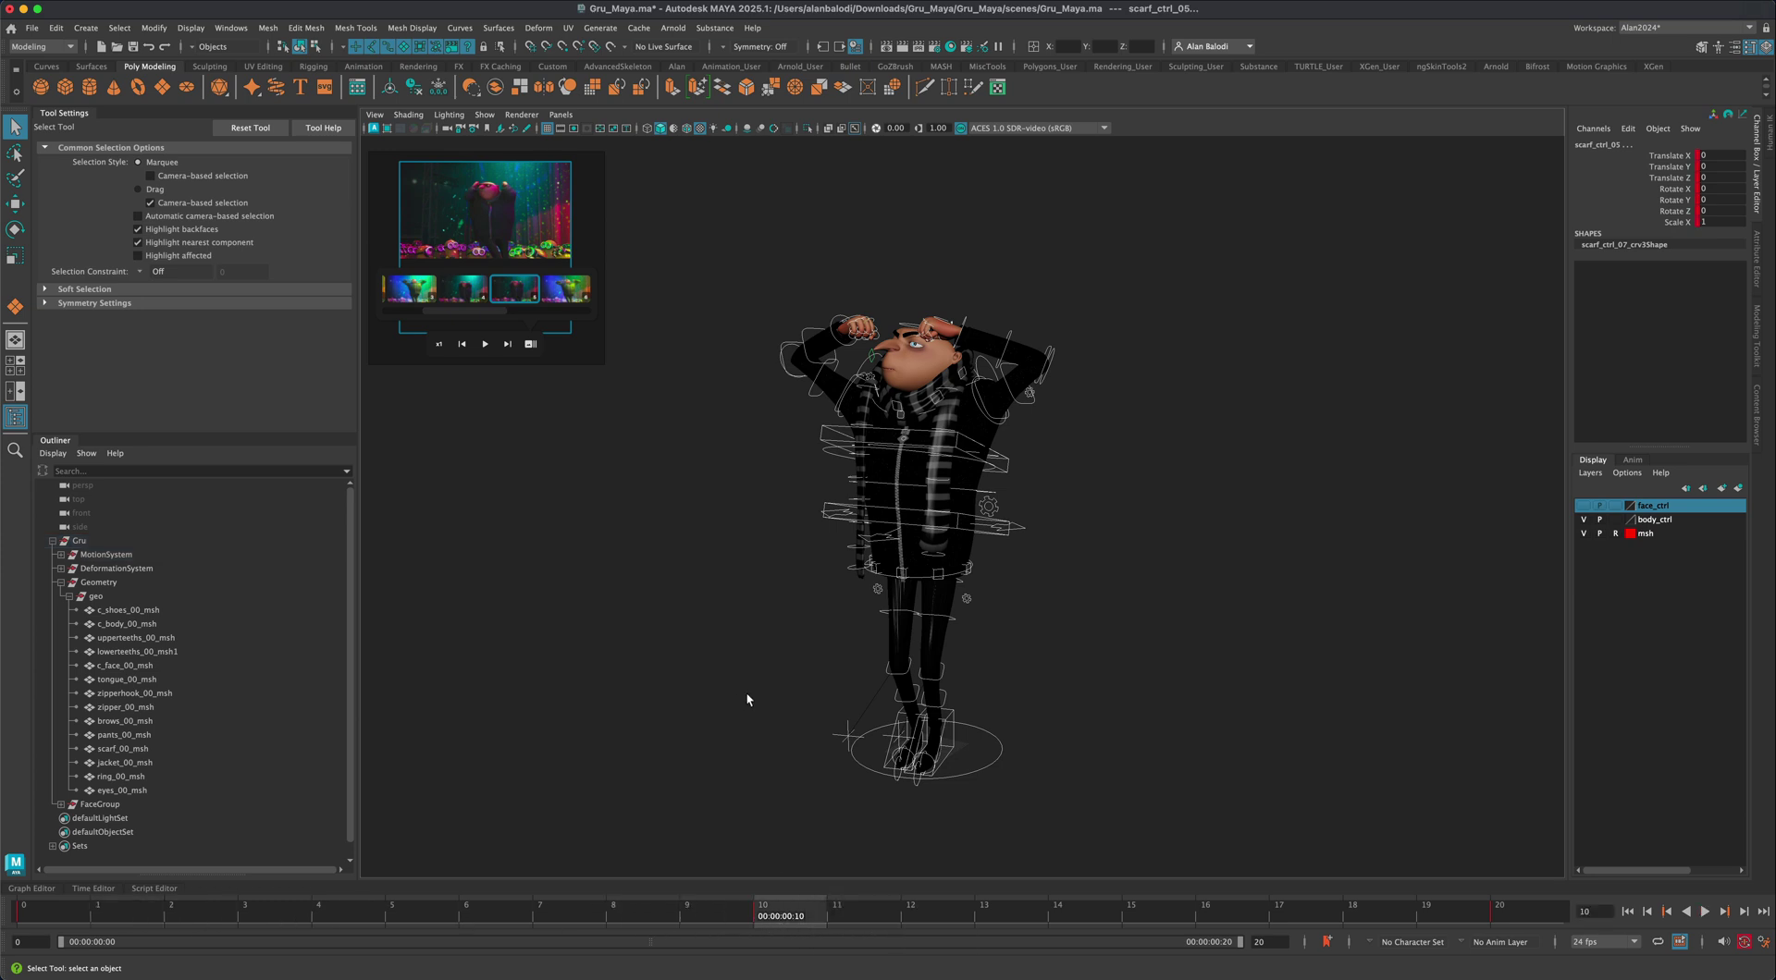
pyautogui.click(745, 692)
pyautogui.keyDown('alt'); pyautogui.moveTo(756, 785); pyautogui.dragTo(734, 784); pyautogui.keyUp('alt')
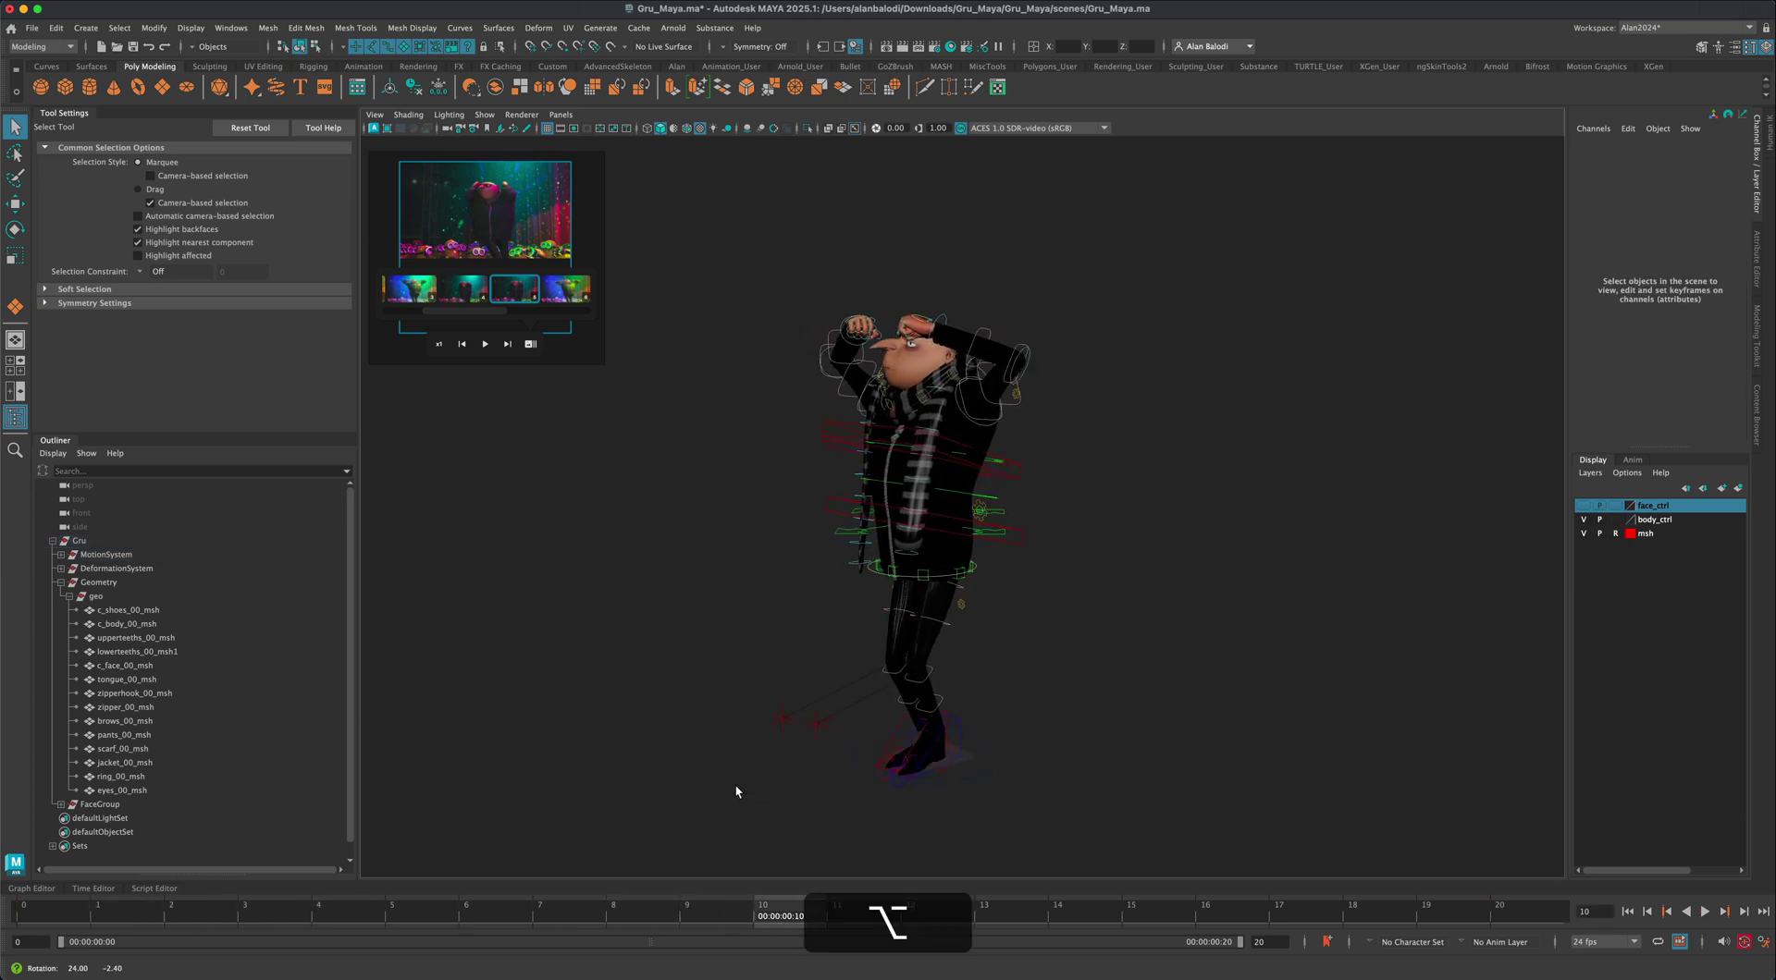
pyautogui.click(836, 534)
pyautogui.keyDown('alt'); pyautogui.moveTo(756, 616); pyautogui.dragTo(751, 619); pyautogui.keyUp('alt')
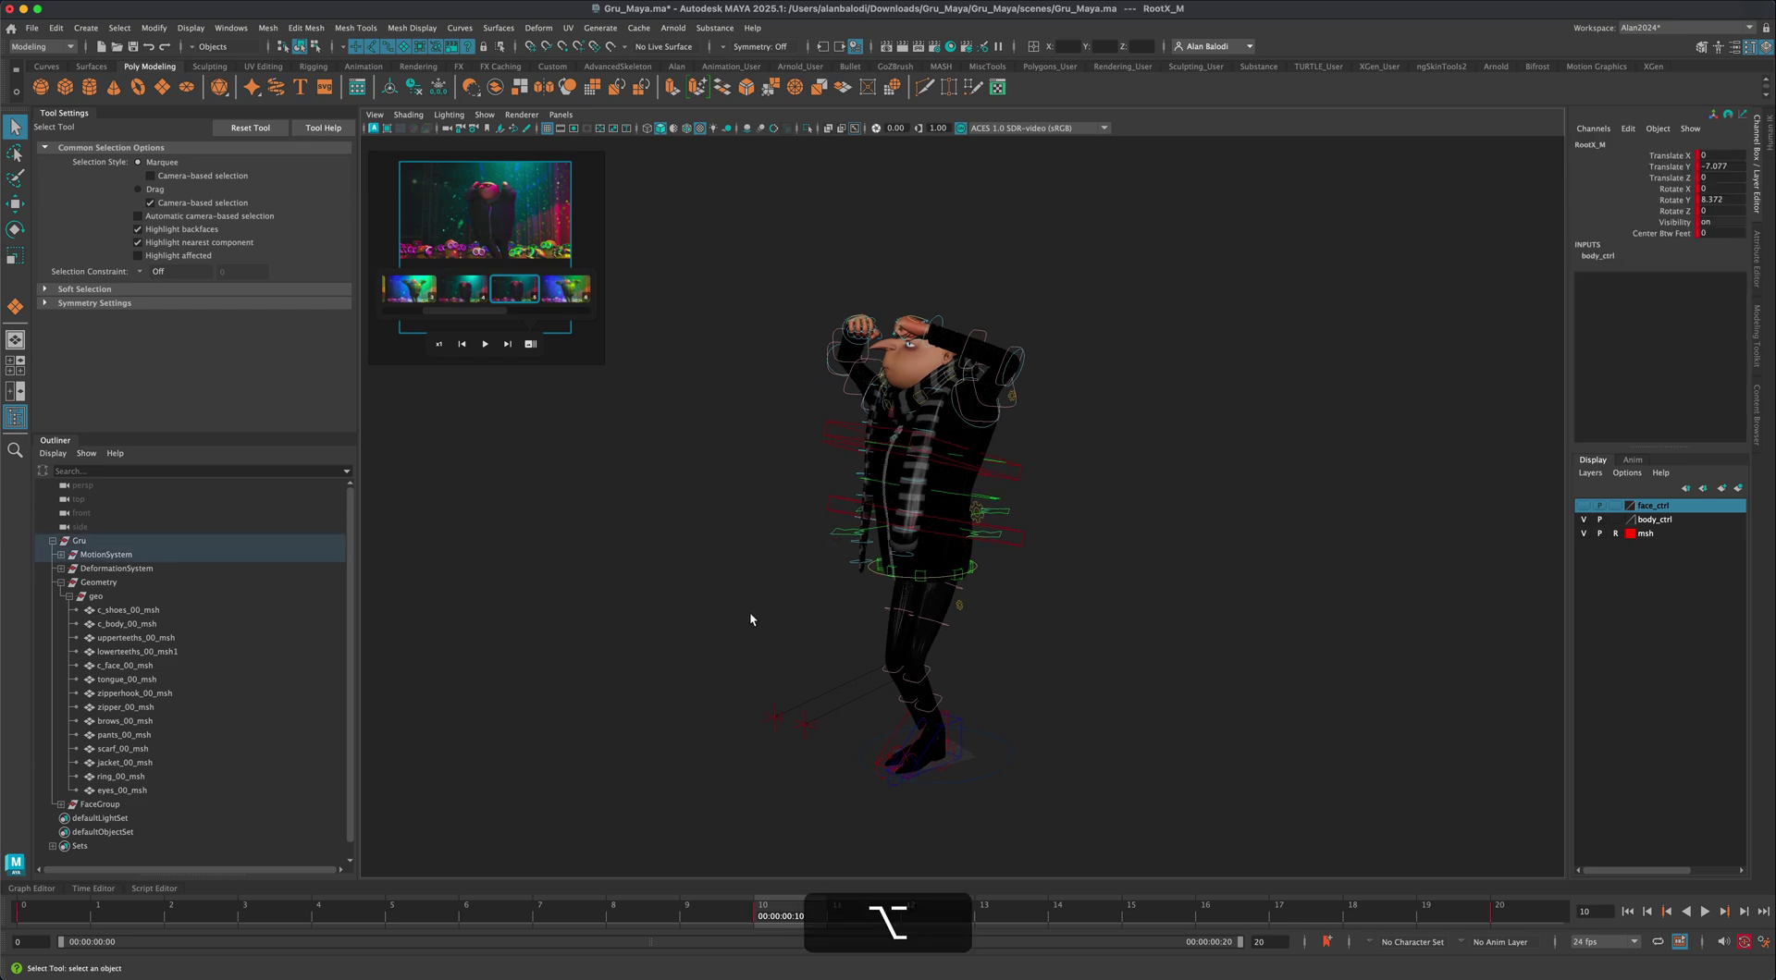
pyautogui.press('w')
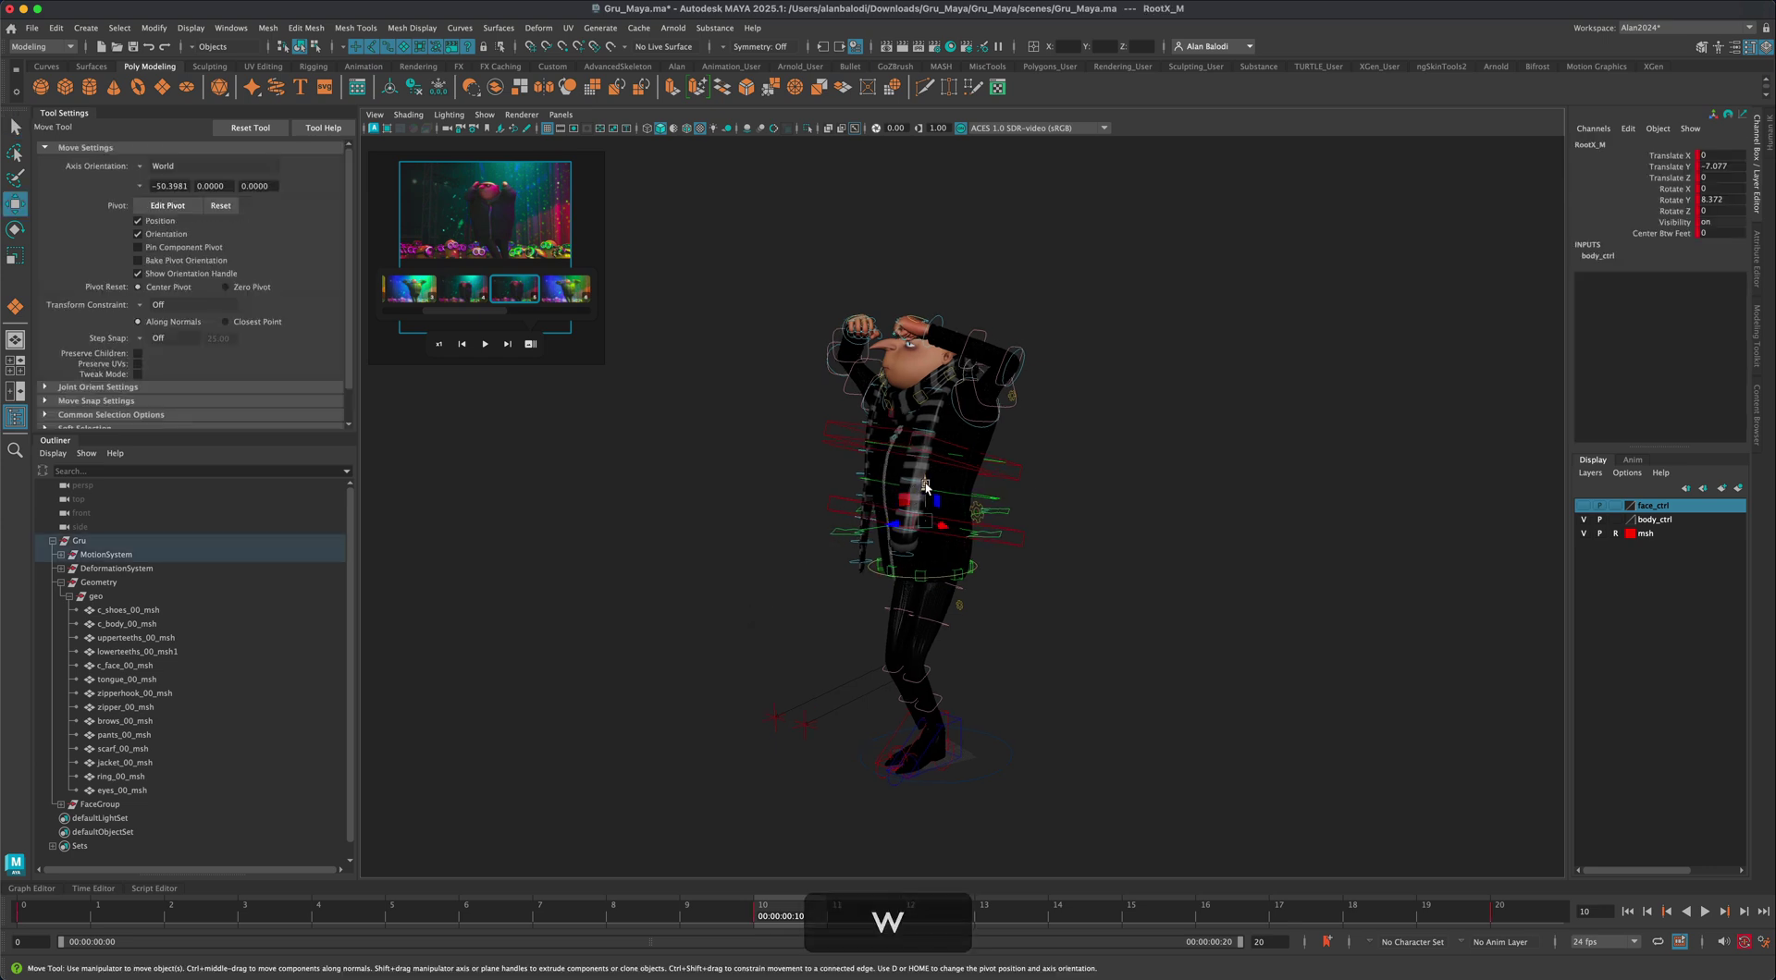
pyautogui.moveTo(925, 487); pyautogui.dragTo(921, 536)
pyautogui.moveTo(733, 586)
pyautogui.keyDown('alt'); pyautogui.mouseDown()
pyautogui.moveTo(780, 583)
pyautogui.moveTo(749, 584)
pyautogui.moveTo(753, 607)
pyautogui.mouseUp(); pyautogui.keyUp('alt')
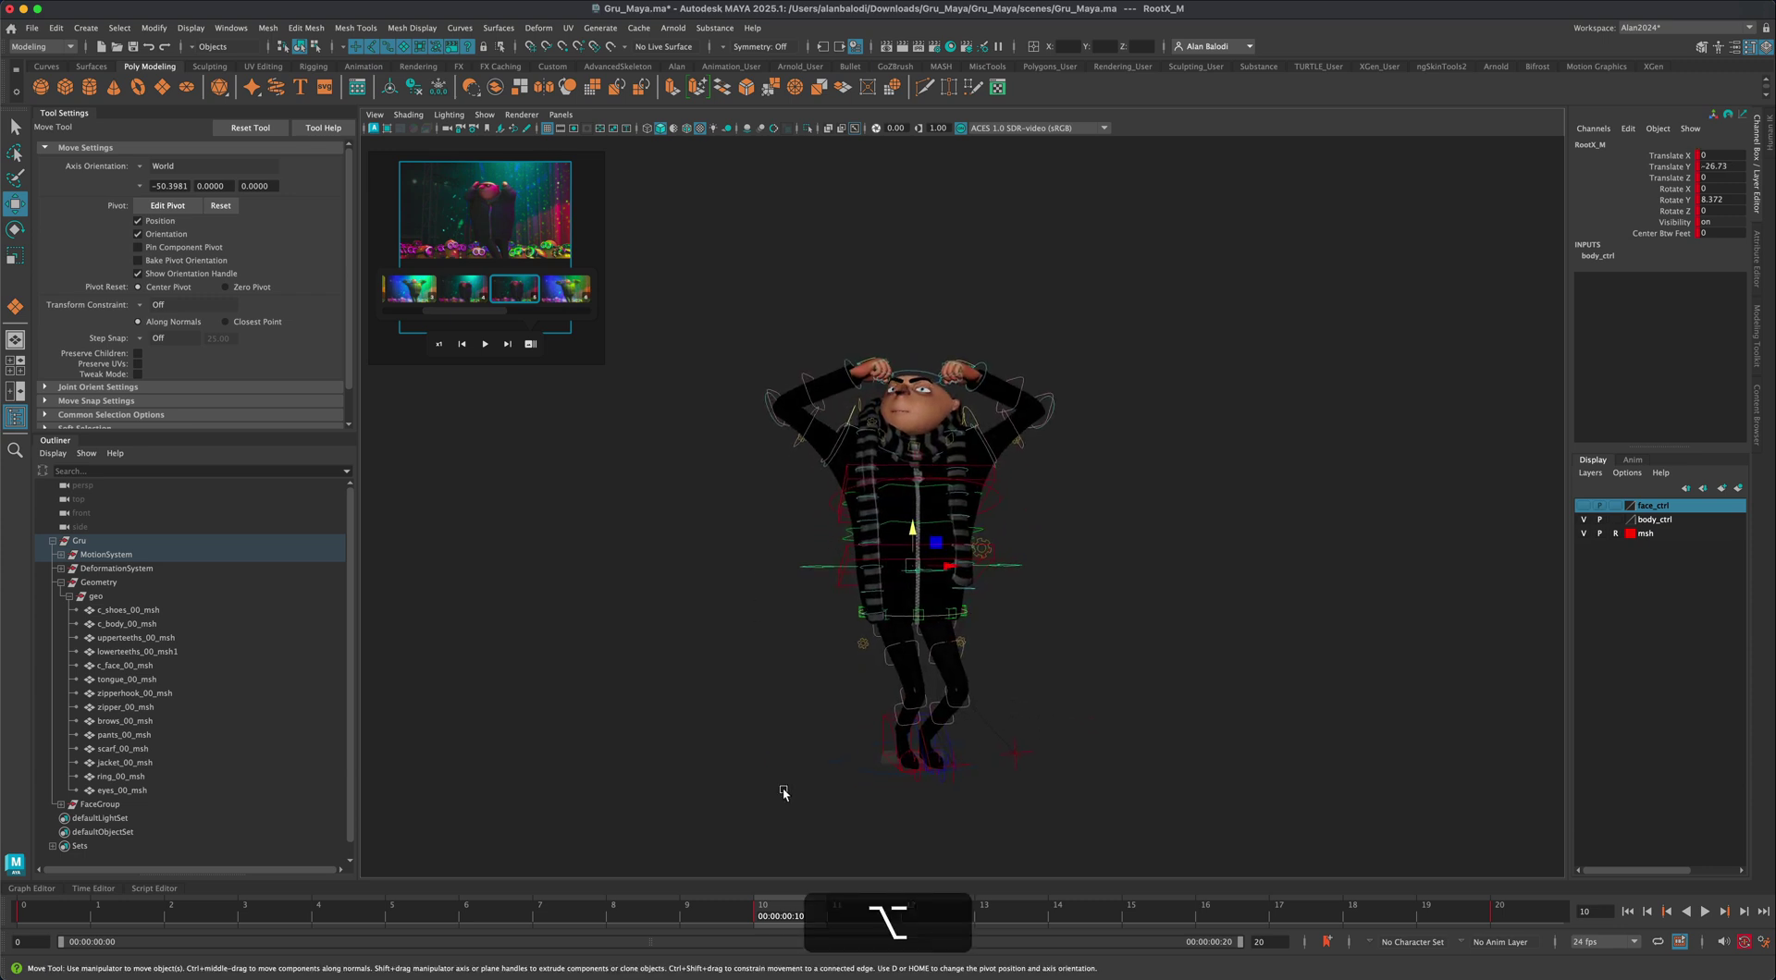
# Play the crouch animation alongside the reference video, then stop on frame 10 and deselect
pyautogui.click(1706, 912)
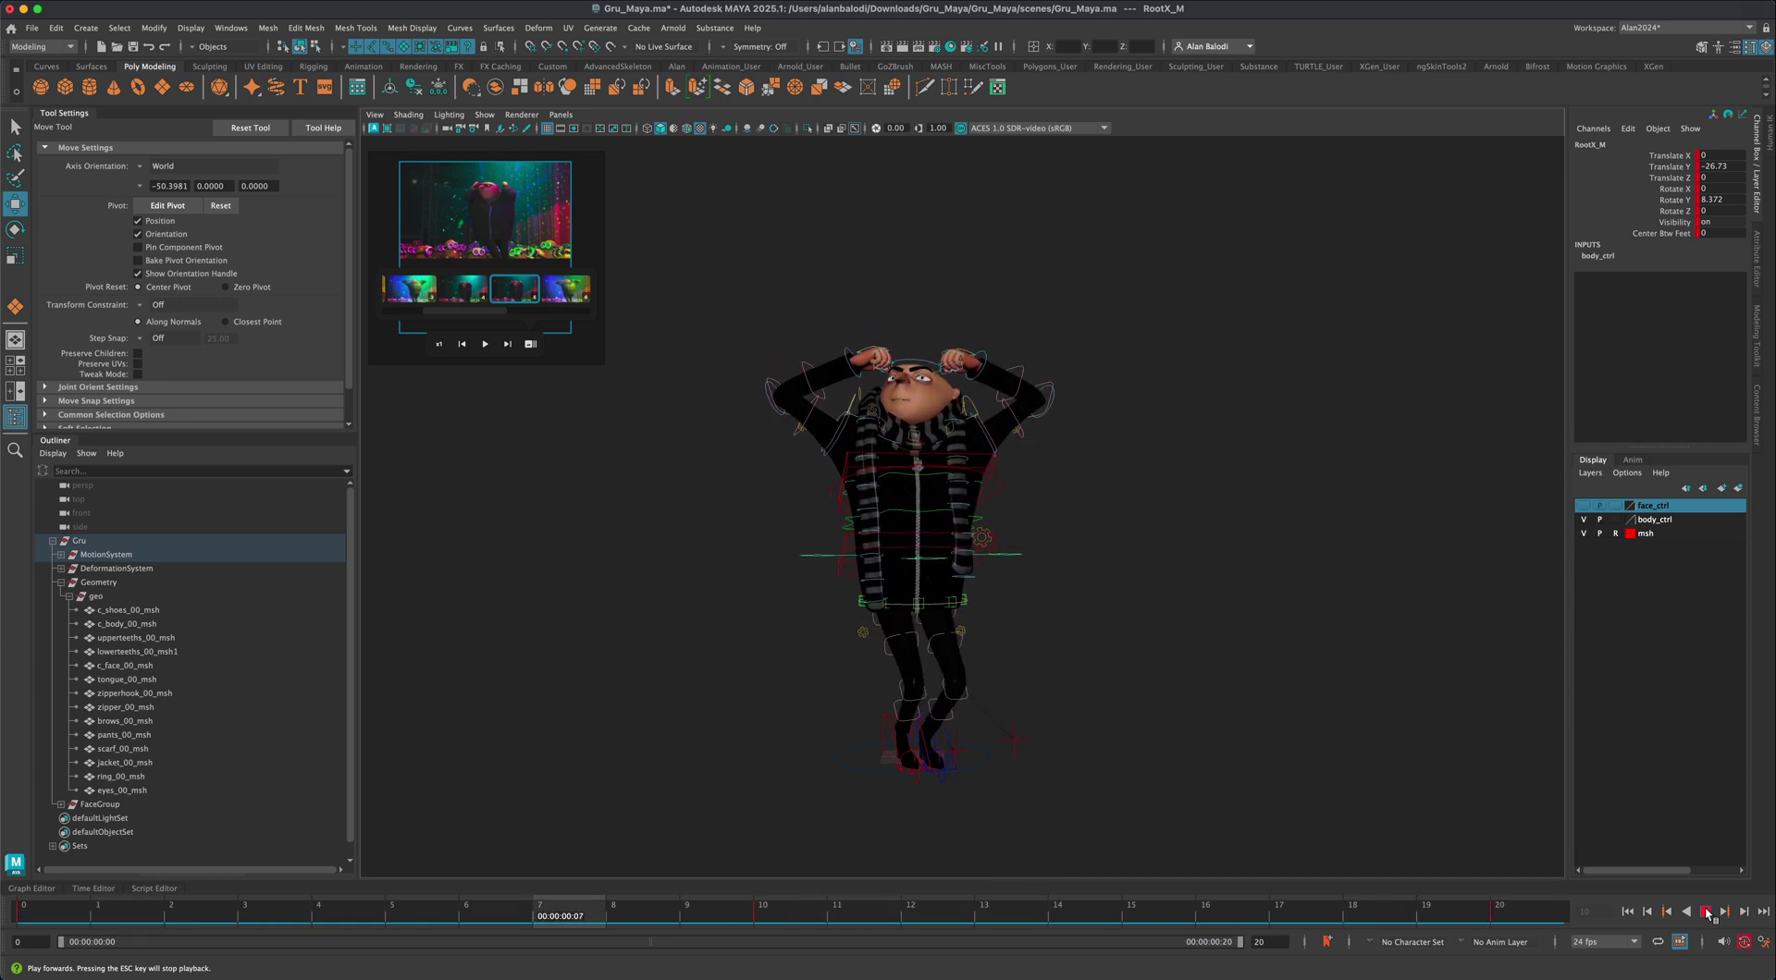
pyautogui.click(483, 344)
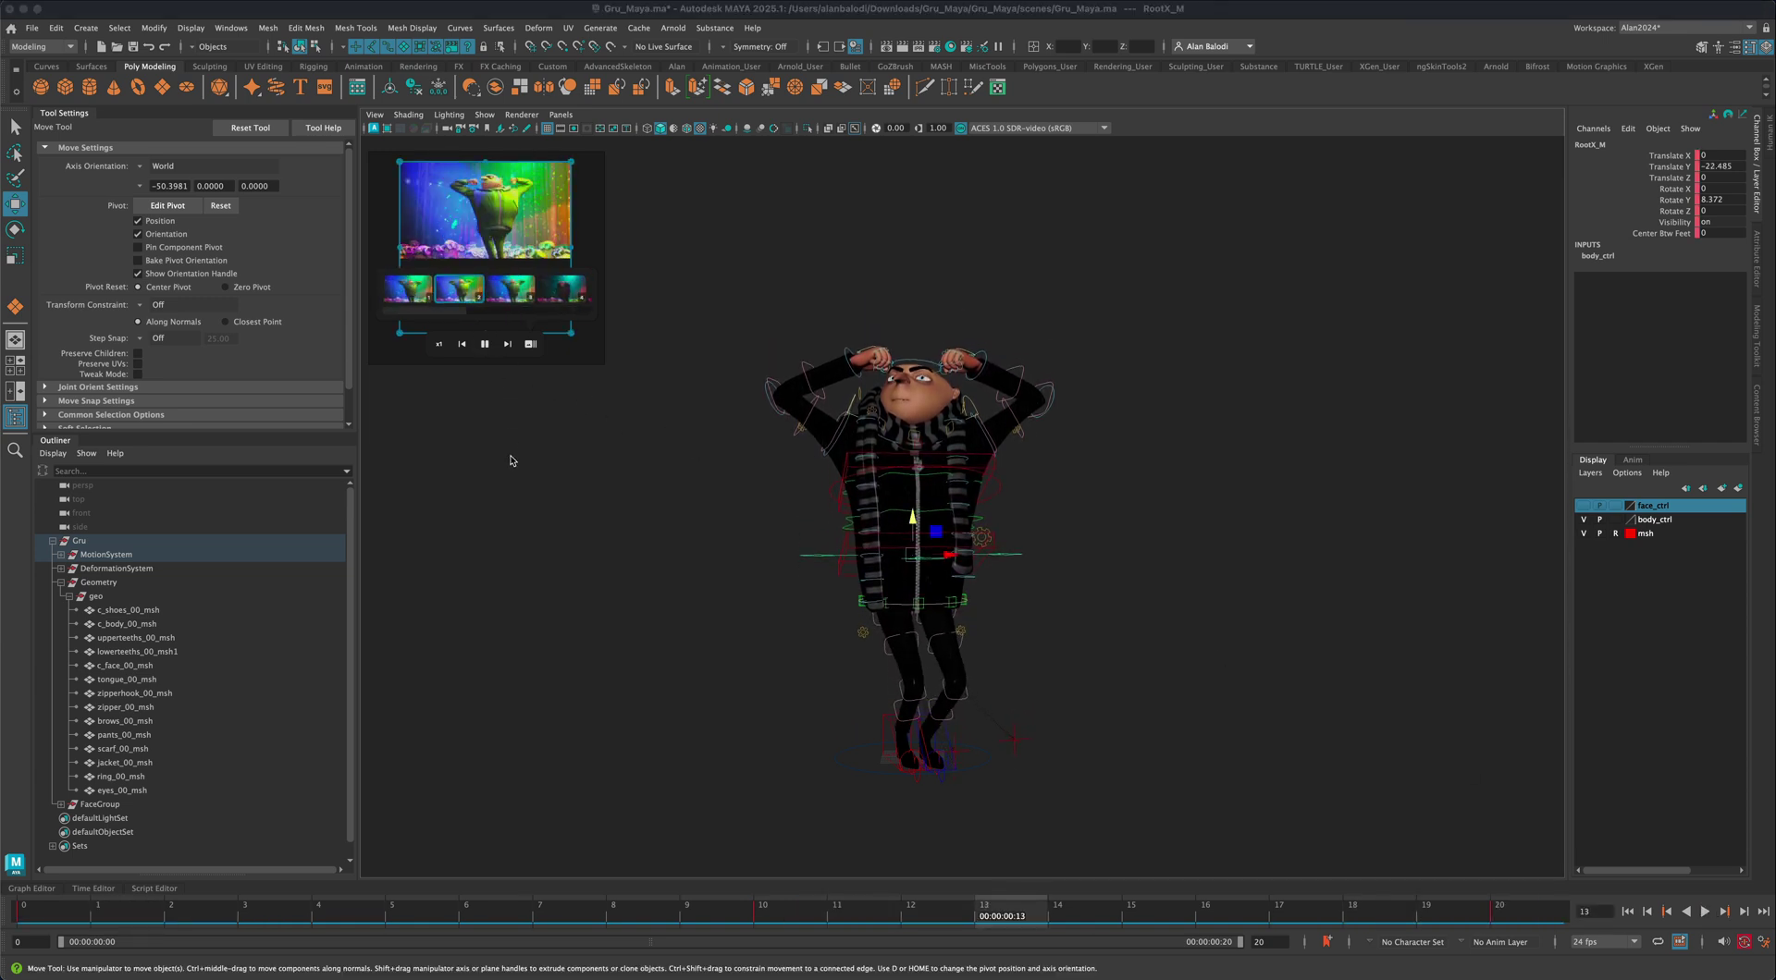
pyautogui.click(1704, 912)
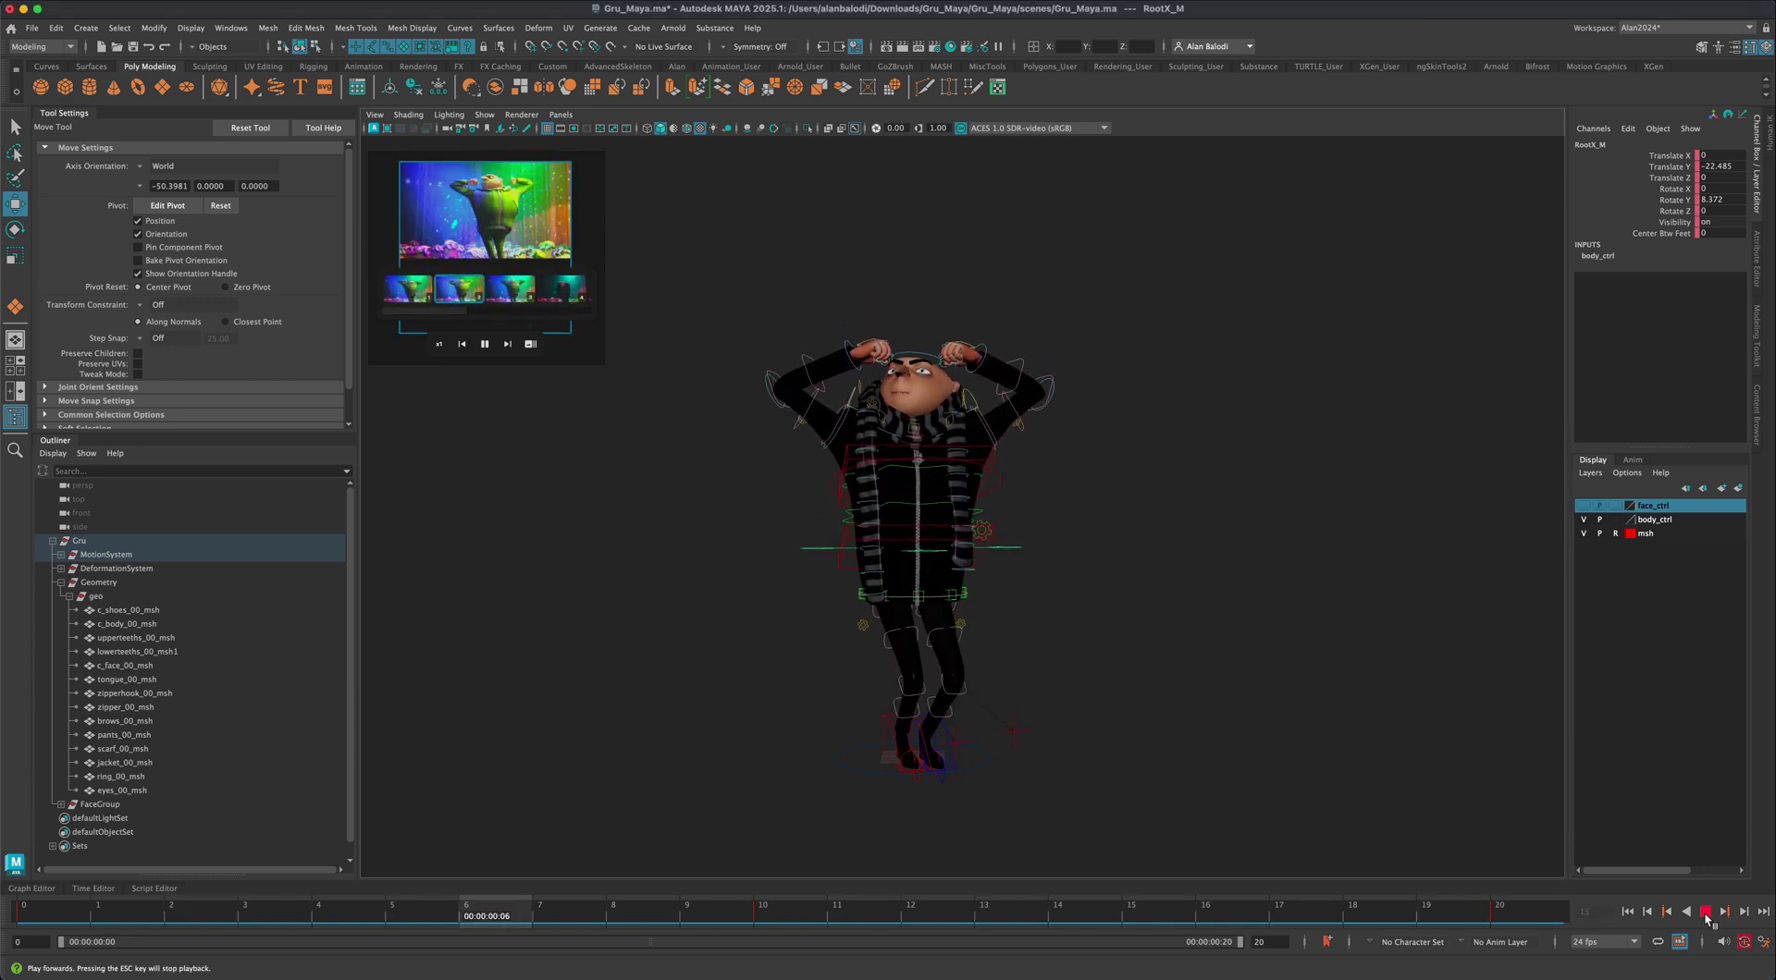
pyautogui.click(1705, 912)
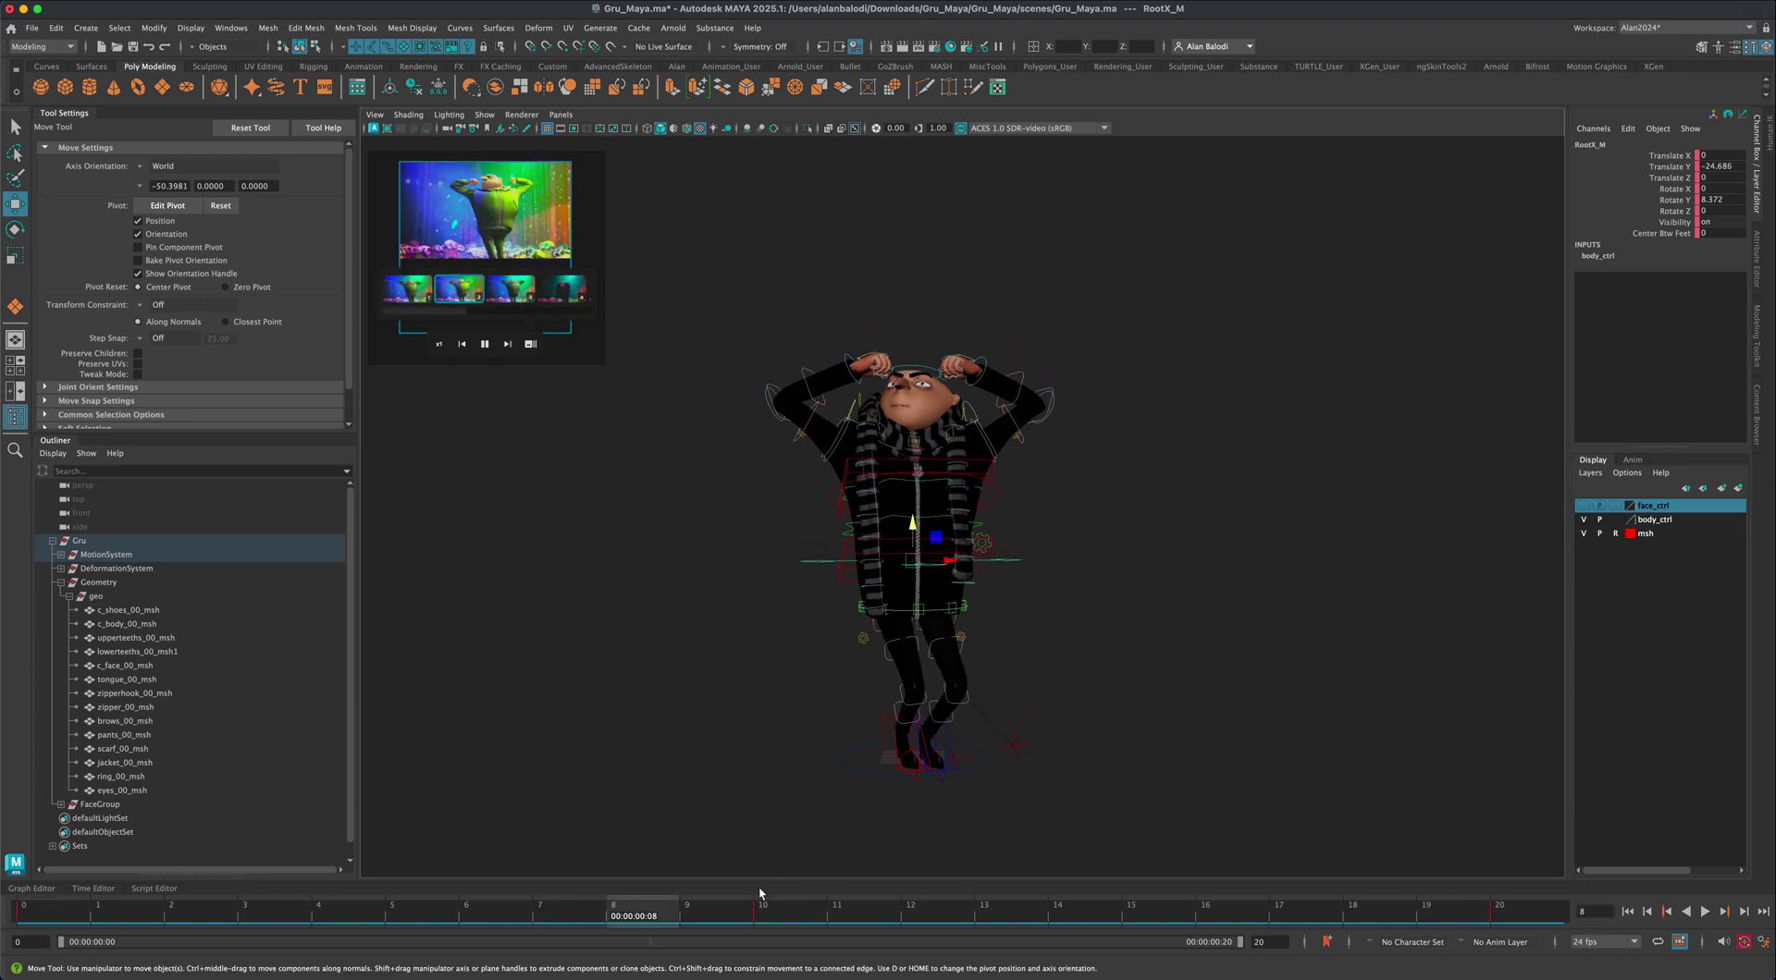
pyautogui.click(762, 911)
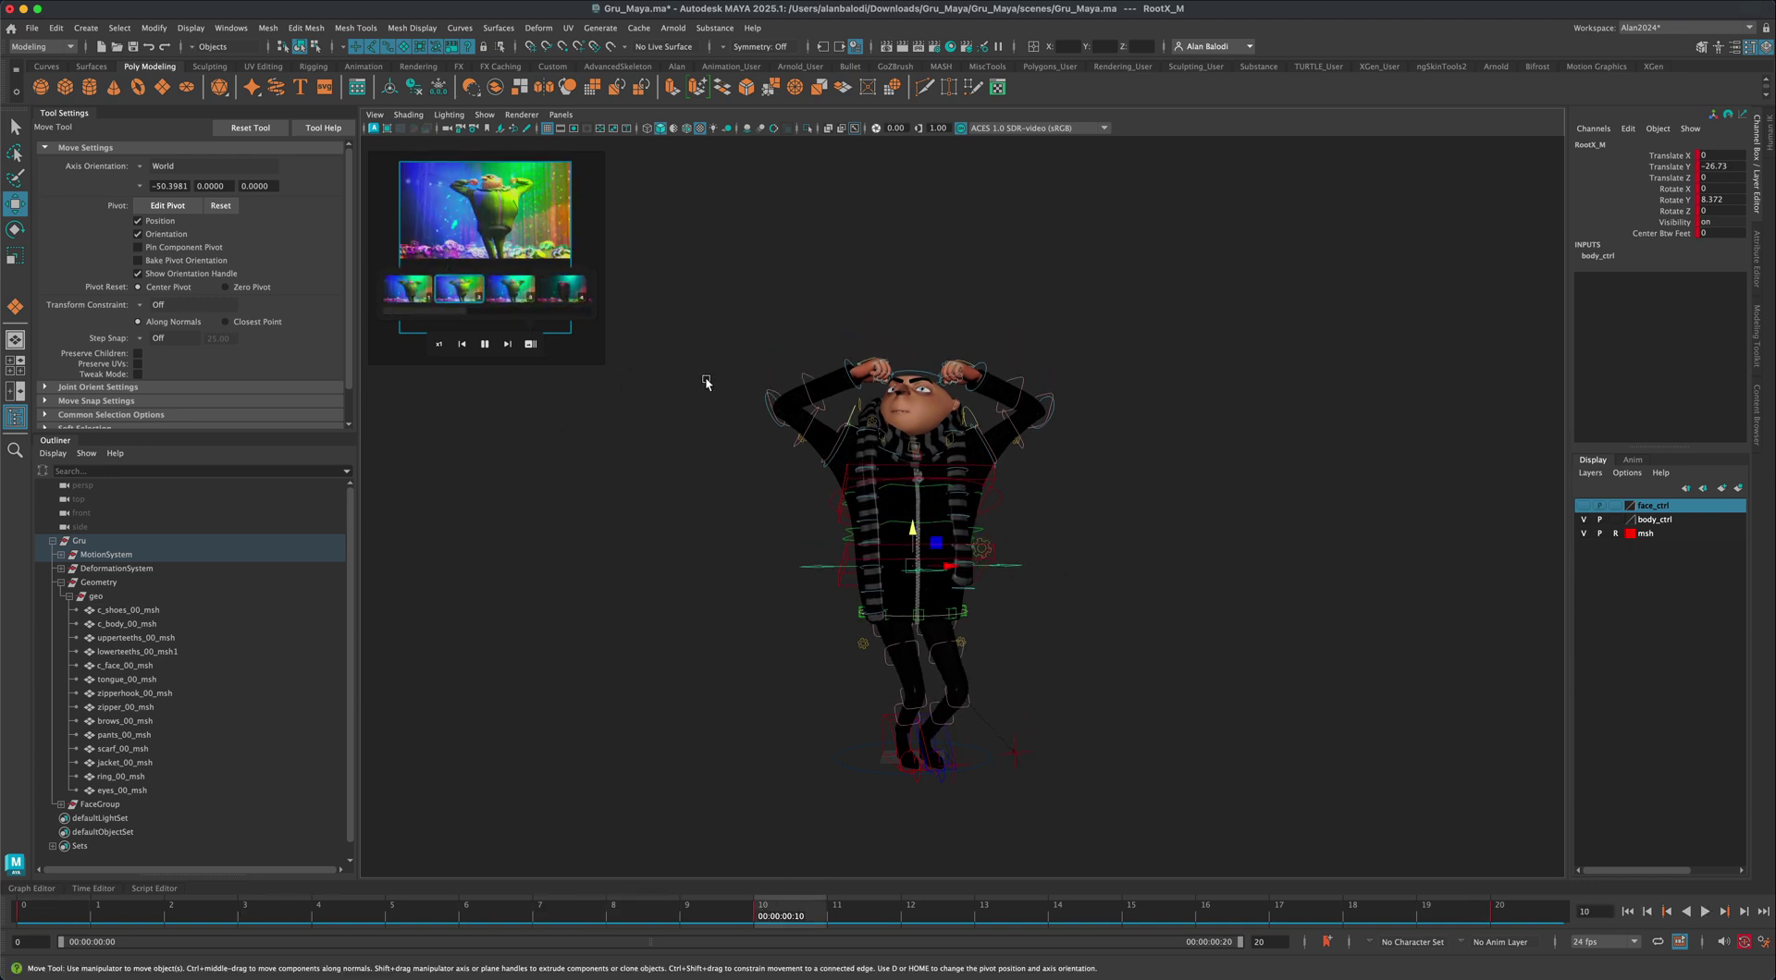
pyautogui.moveTo(493, 210)
pyautogui.click(1051, 506)
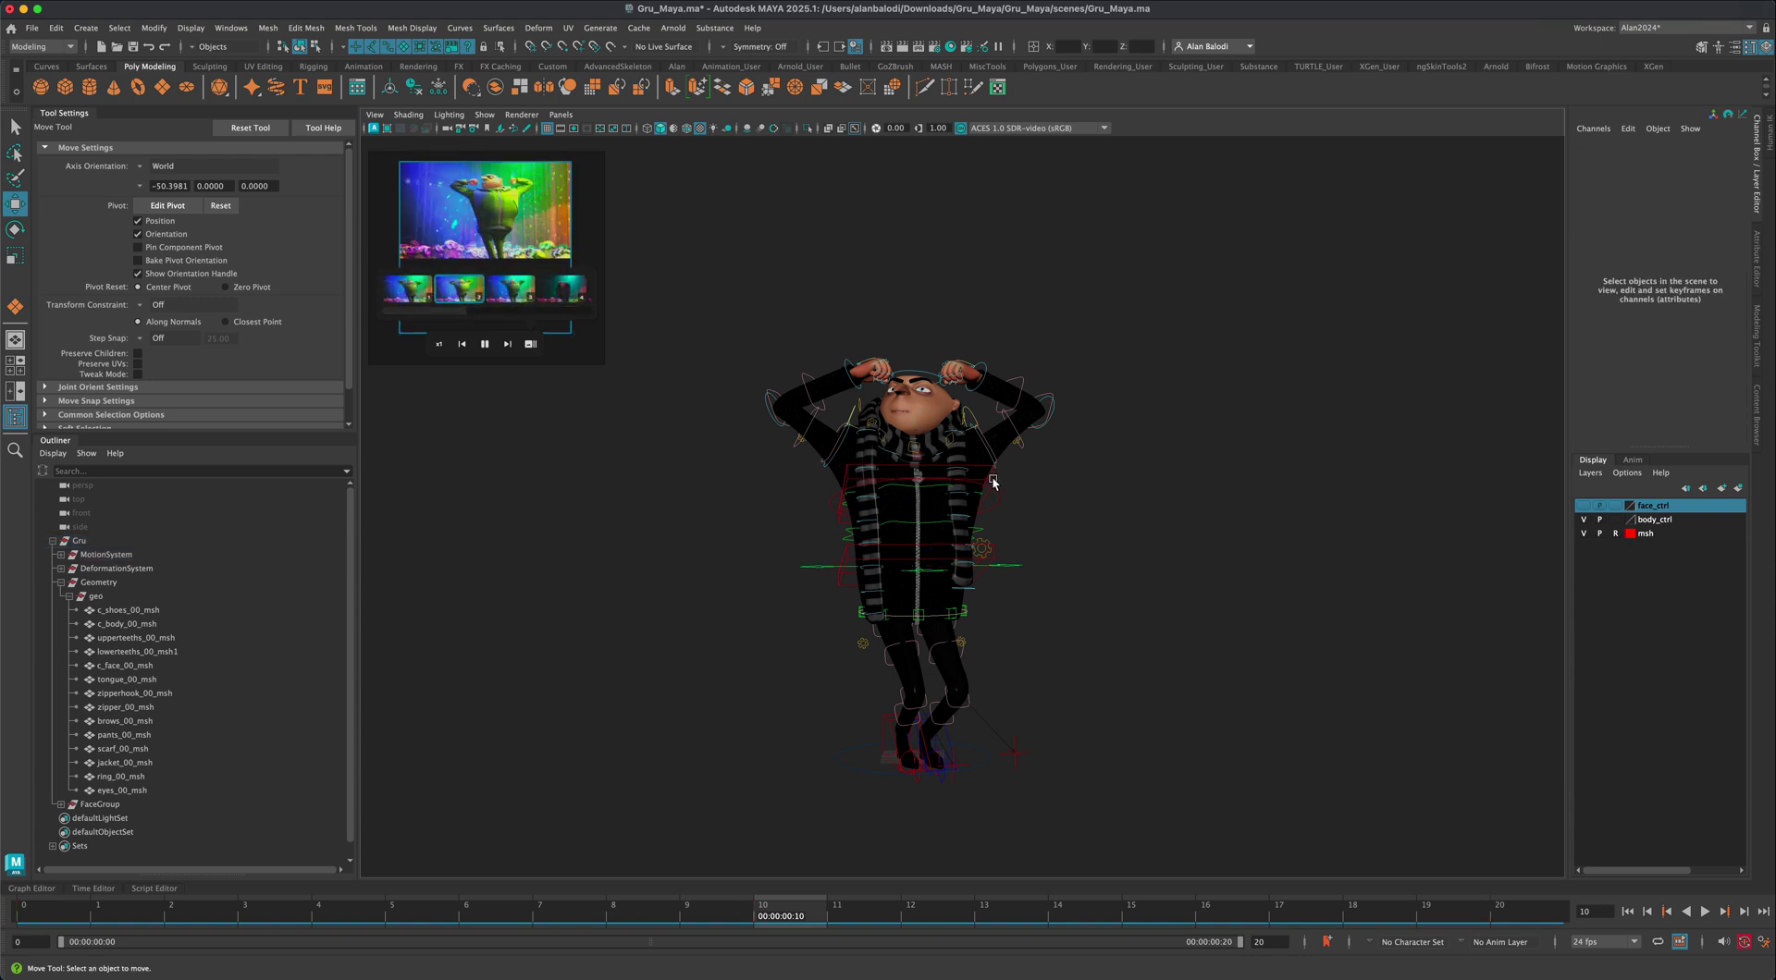
# Rotate the IKSpine3_M chest control to lean Gru's upper body forward
pyautogui.click(915, 499)
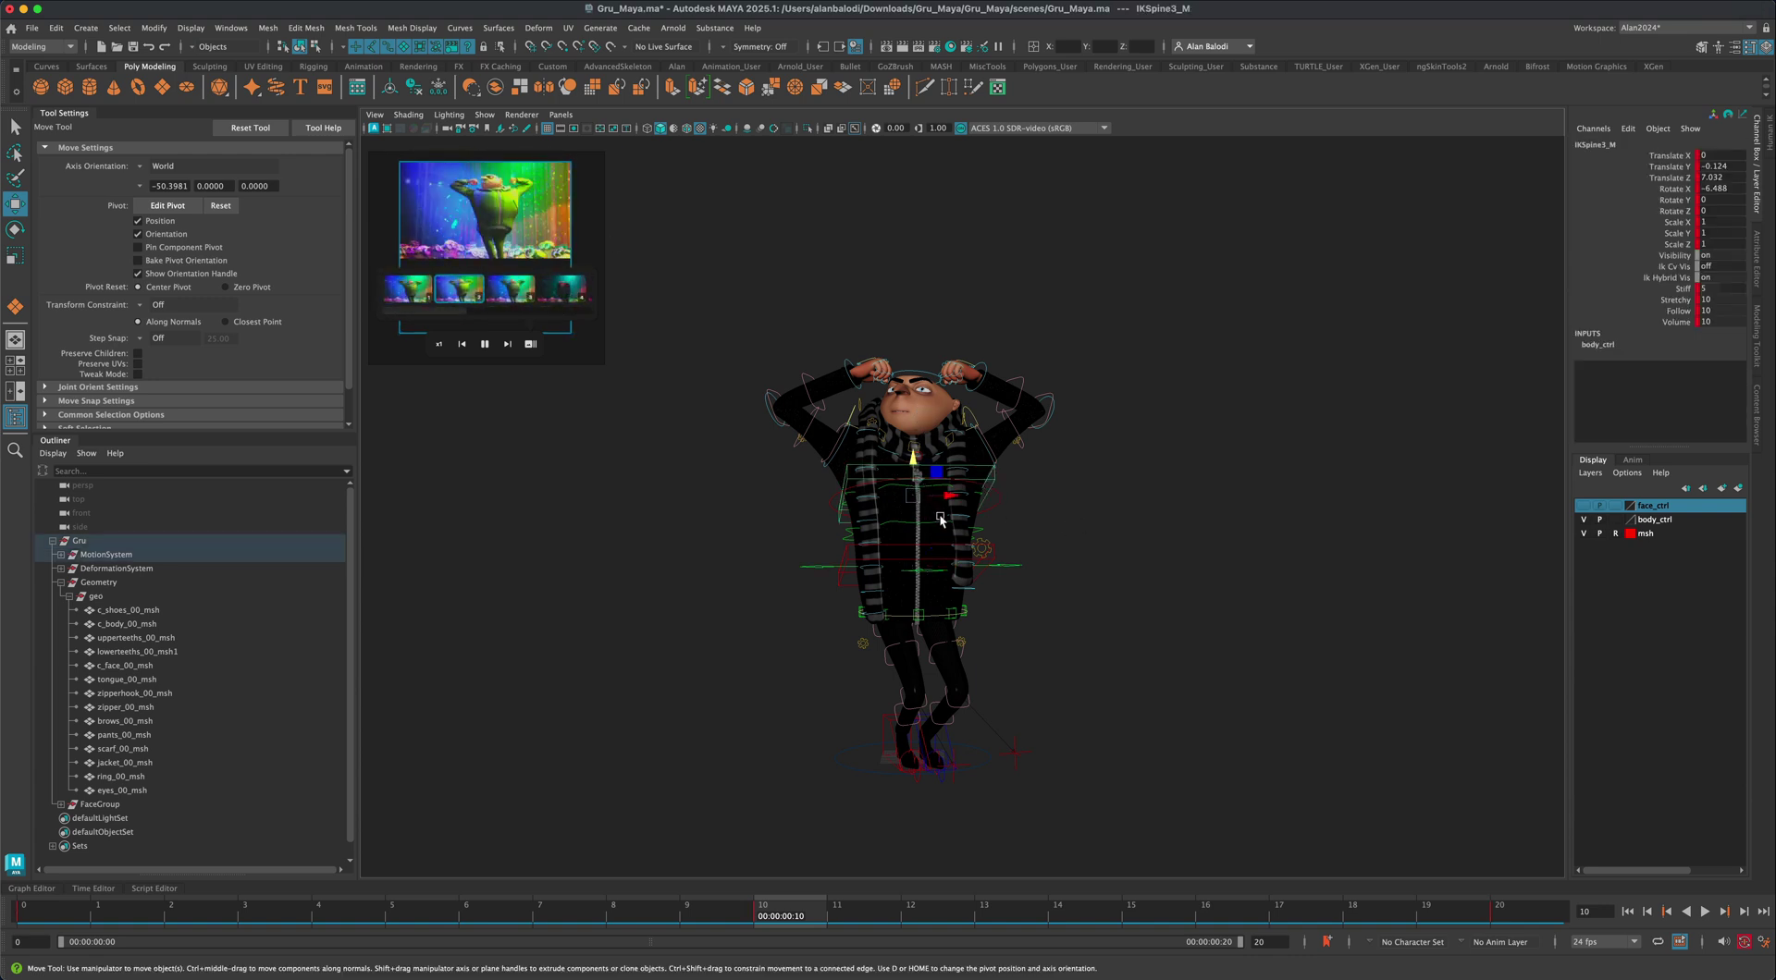
pyautogui.press('e')
pyautogui.moveTo(925, 506); pyautogui.dragTo(961, 505)
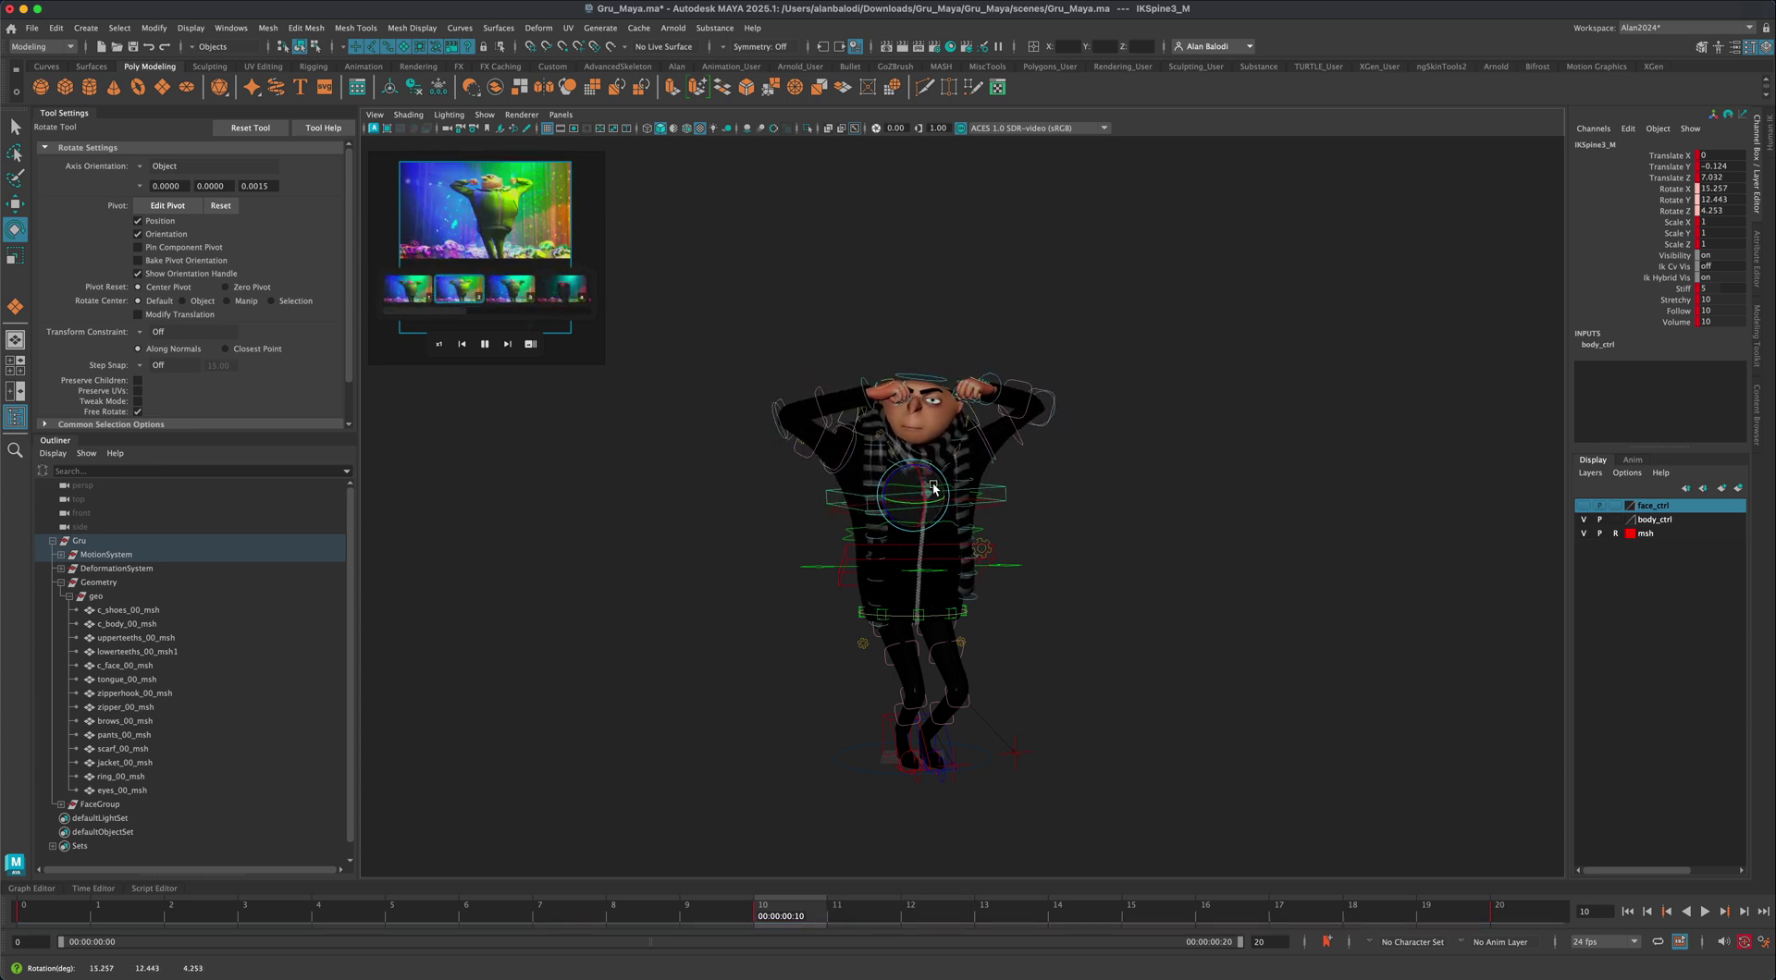
pyautogui.click(1001, 505)
# Rotate IKSpine2_M to X 12.88 and move it down and back to Z -5.544
pyautogui.click(999, 503)
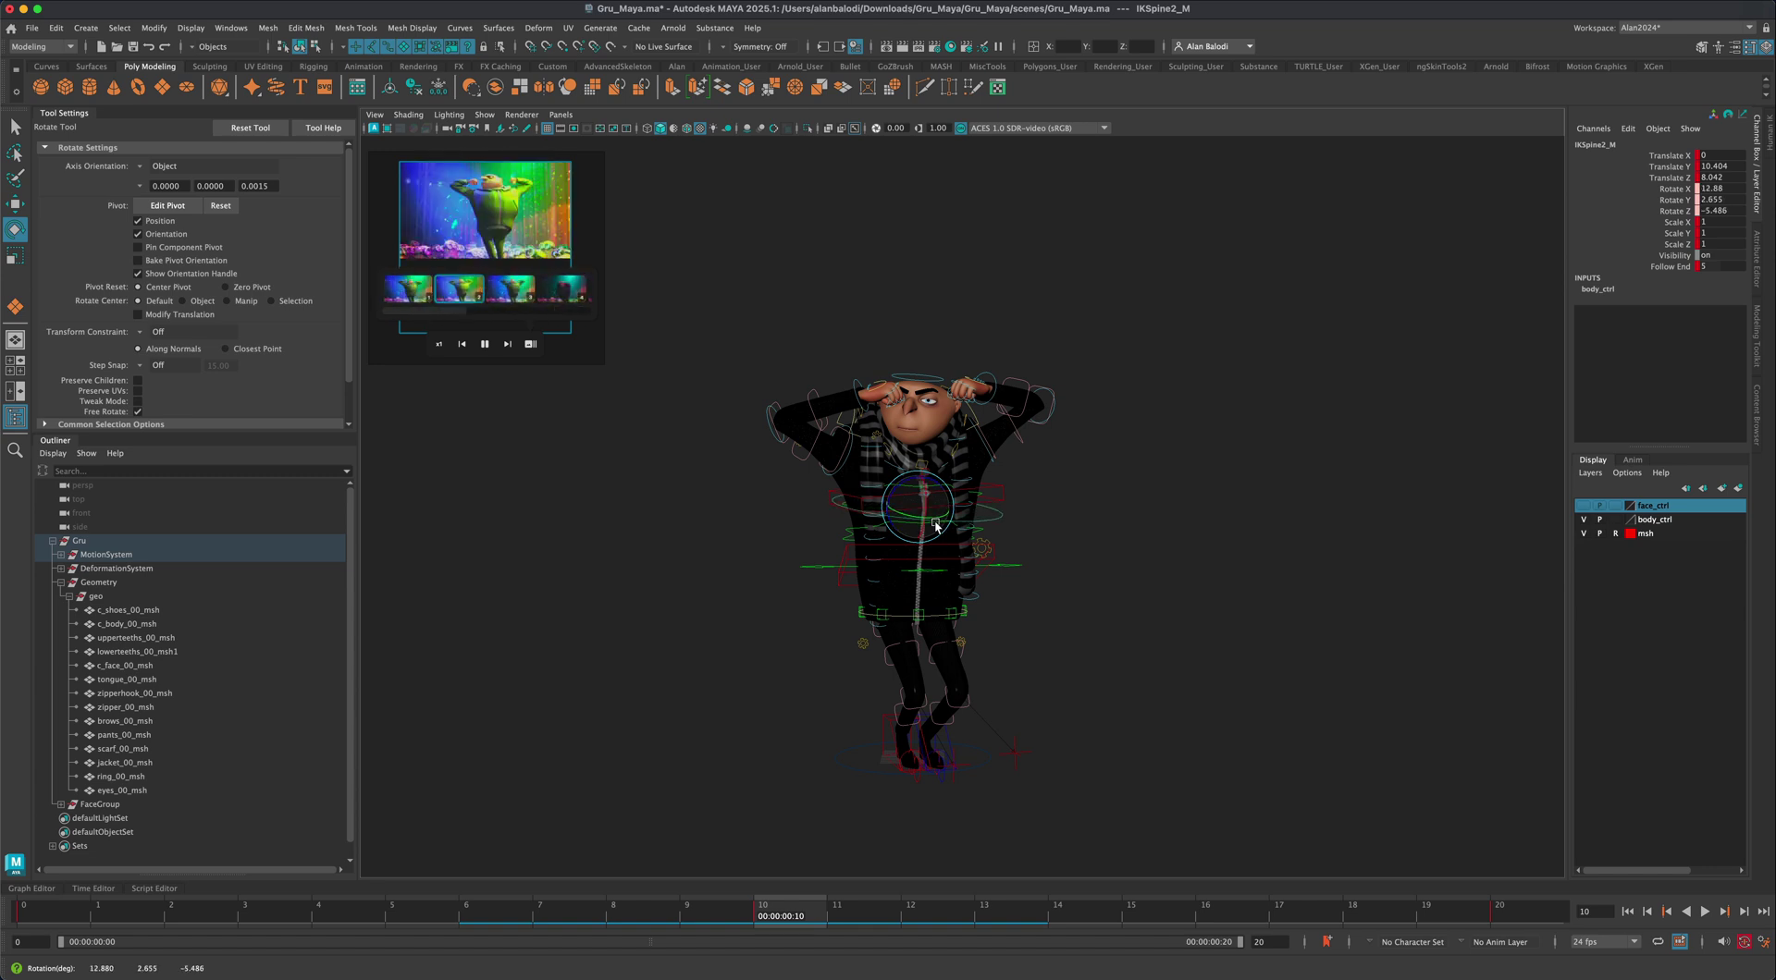
pyautogui.moveTo(937, 523); pyautogui.dragTo(1121, 543)
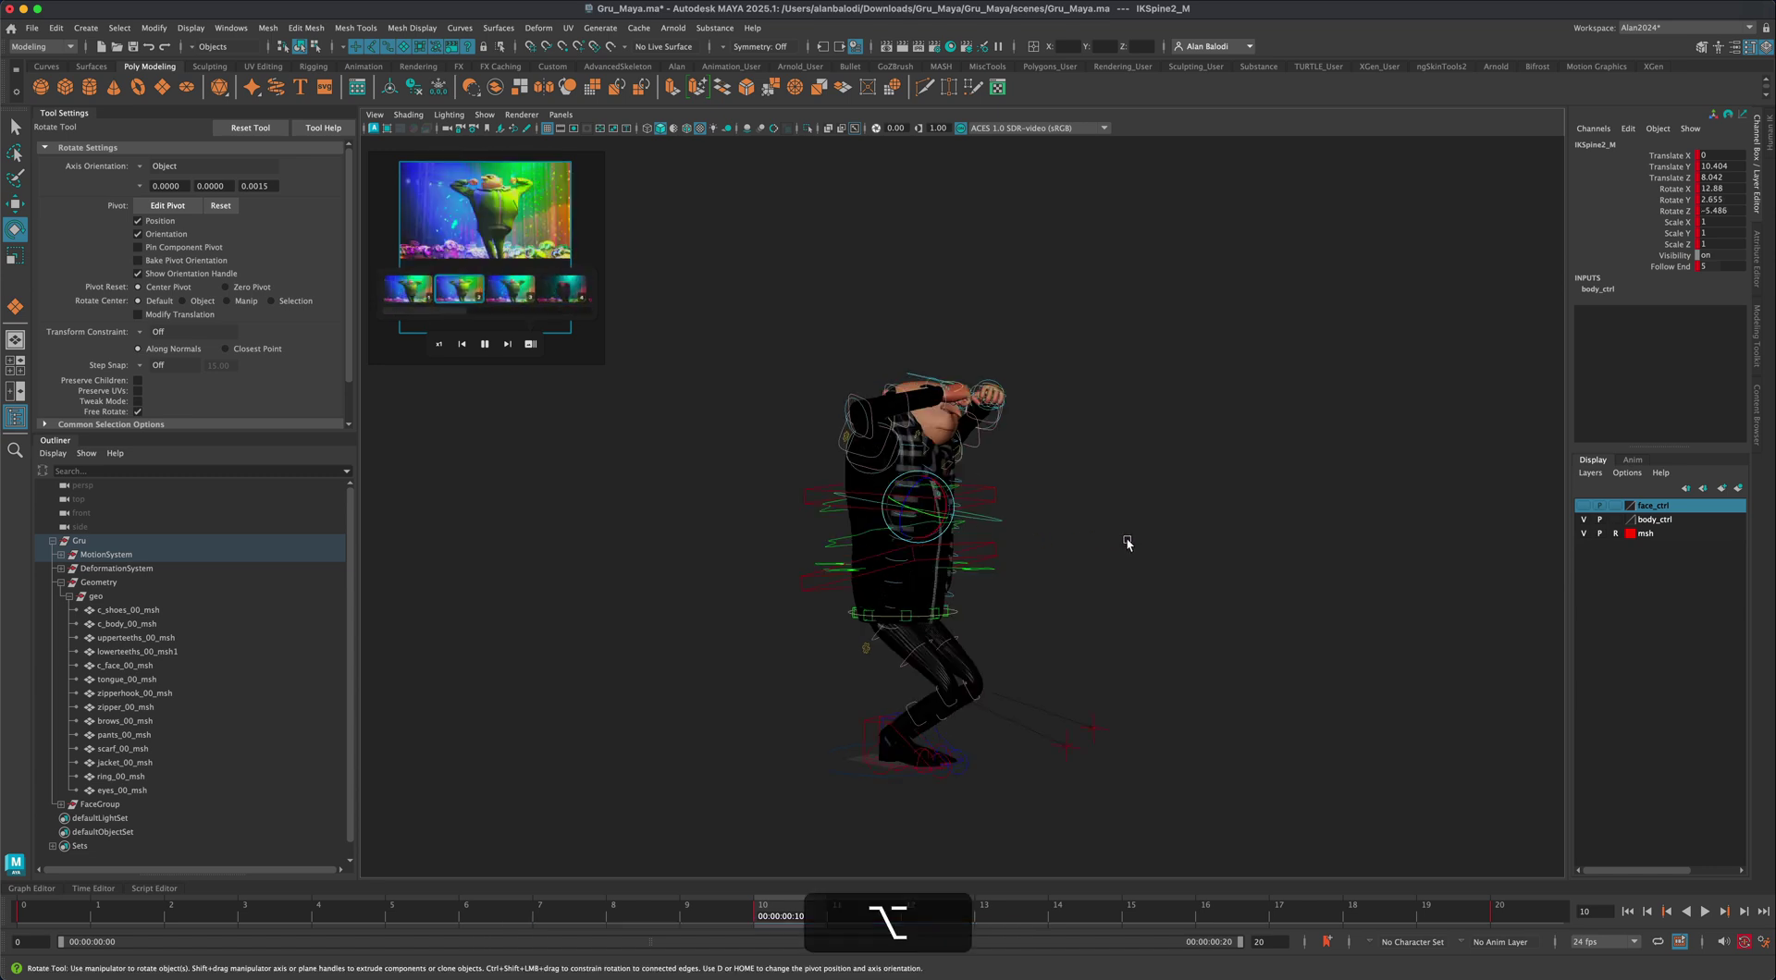
pyautogui.press('w')
pyautogui.moveTo(963, 525); pyautogui.dragTo(912, 491)
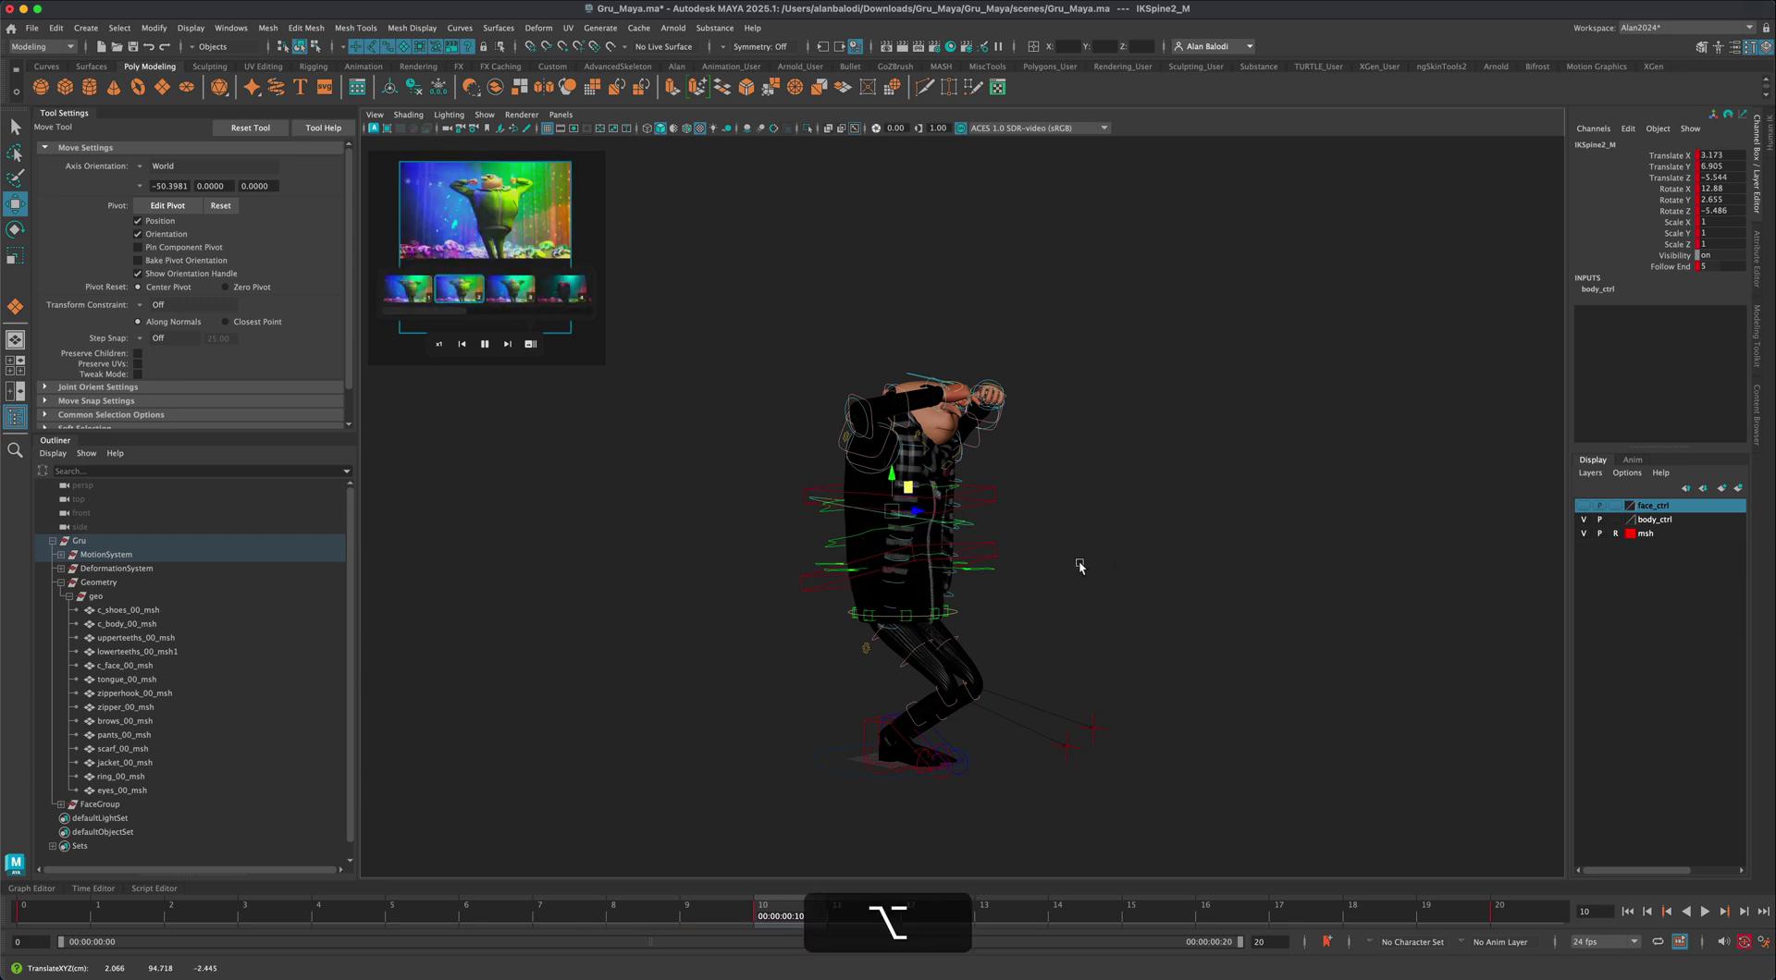
pyautogui.moveTo(1078, 563)
pyautogui.keyDown('alt'); pyautogui.mouseDown()
pyautogui.moveTo(1051, 566)
pyautogui.moveTo(1078, 574)
pyautogui.mouseUp(); pyautogui.keyUp('alt')
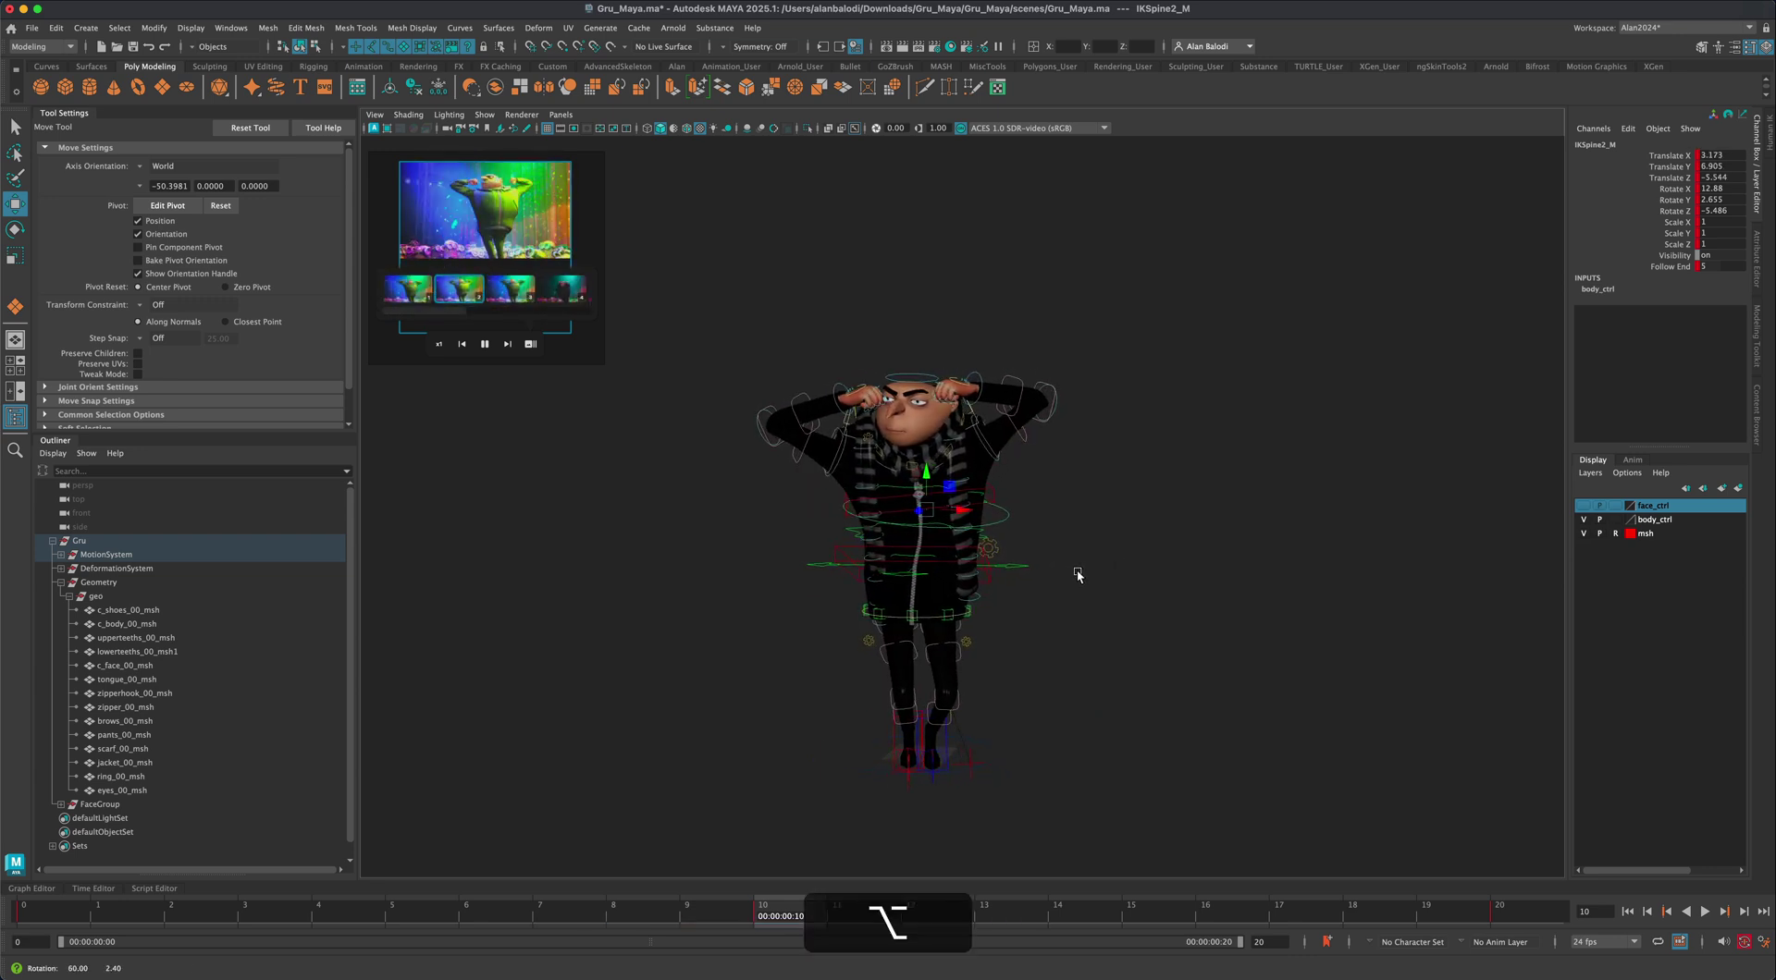
# Rotate both FKShoulder controls up so the fists sit overhead (right: X 136.105, Y 22.761, Z -109.412)
pyautogui.click(992, 461)
pyautogui.press('shift')
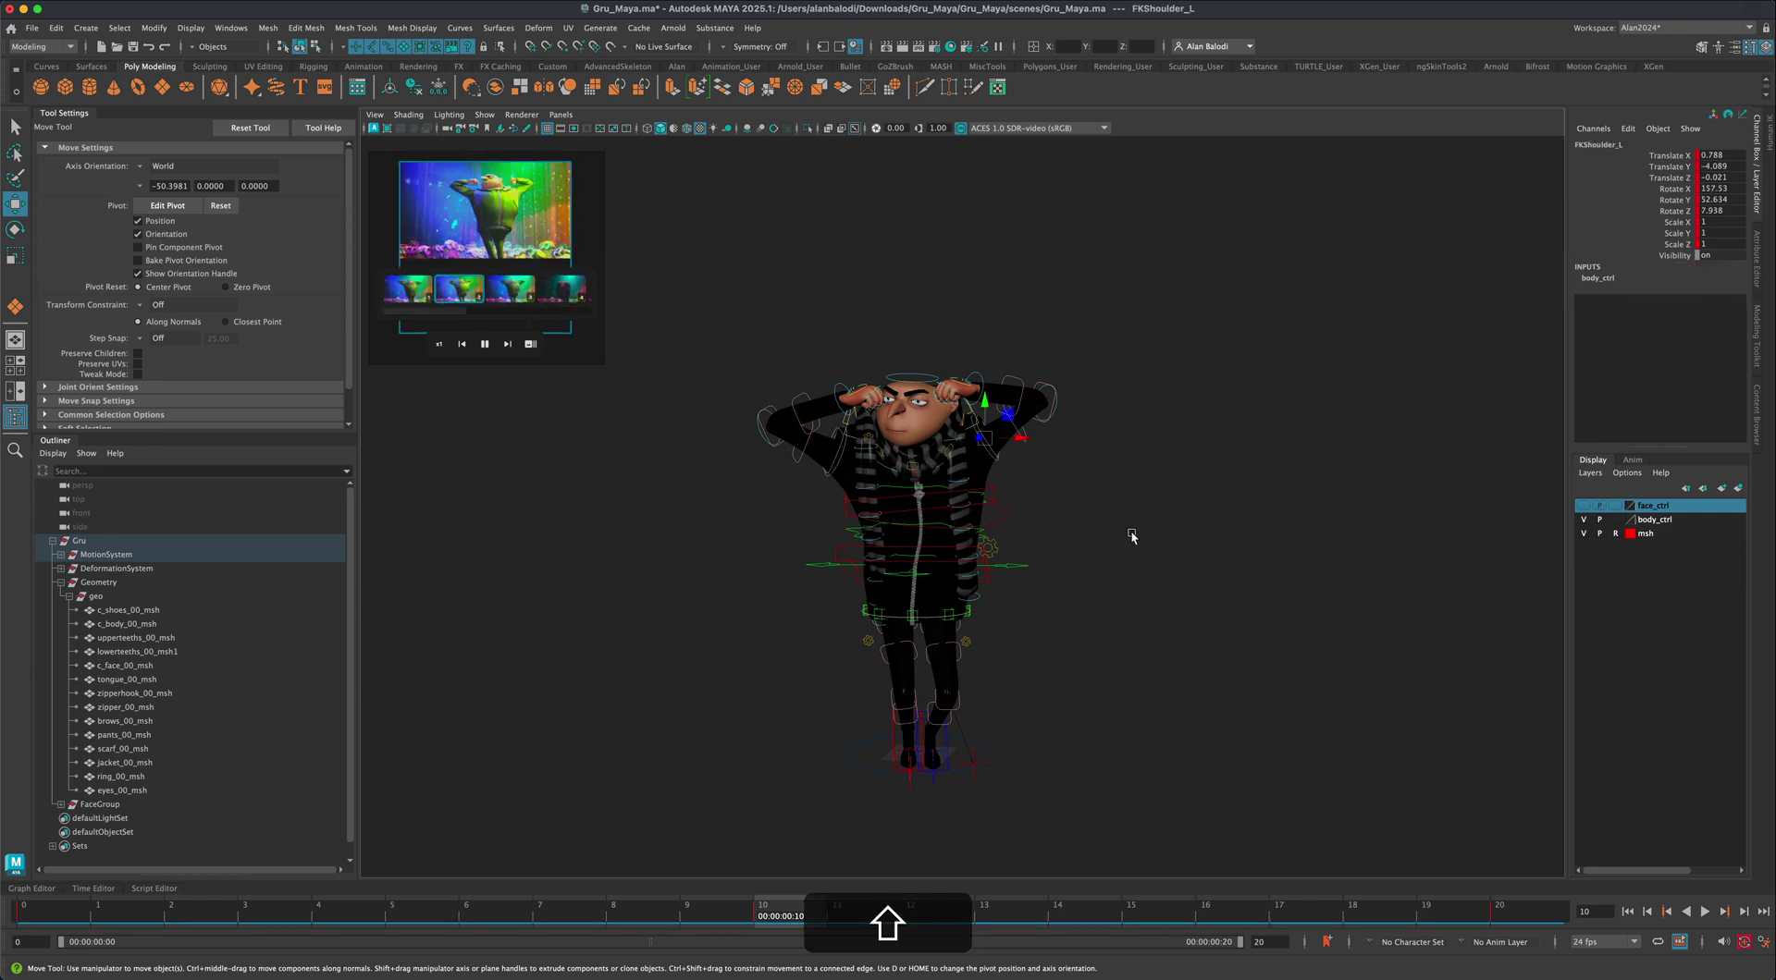
pyautogui.scroll(5, 1169, 574)
pyautogui.press('alt')
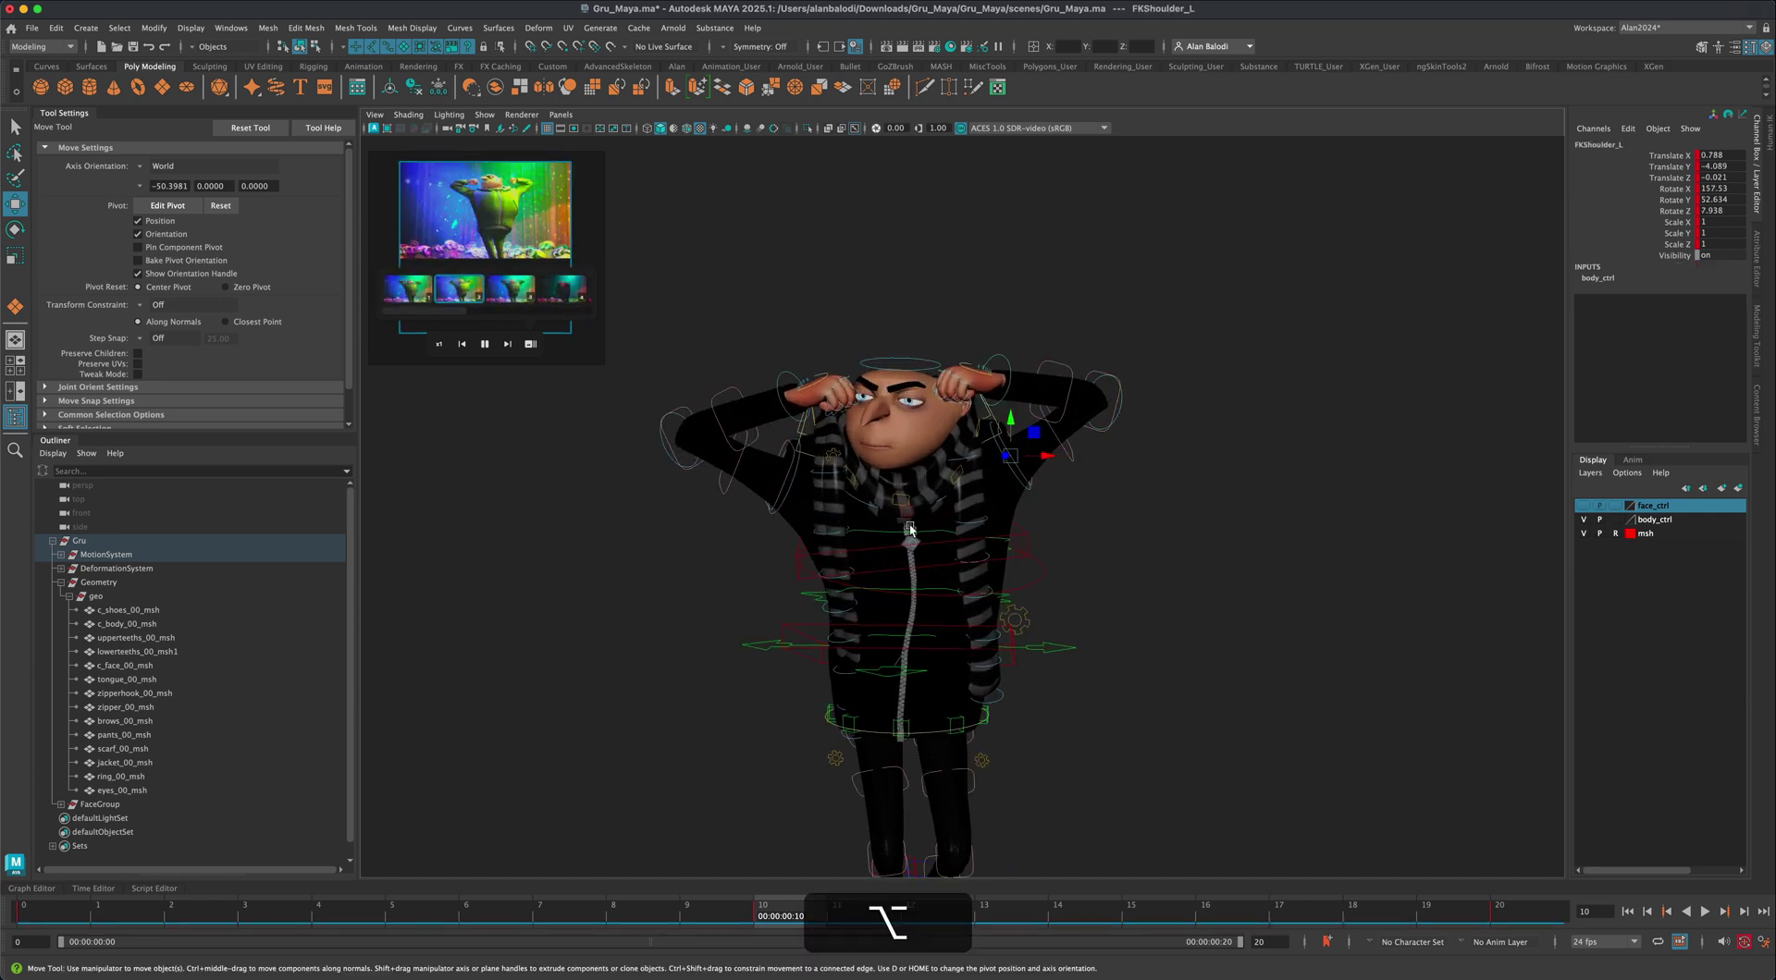
pyautogui.keyDown('shift'); pyautogui.click(792, 483); pyautogui.keyUp('shift')
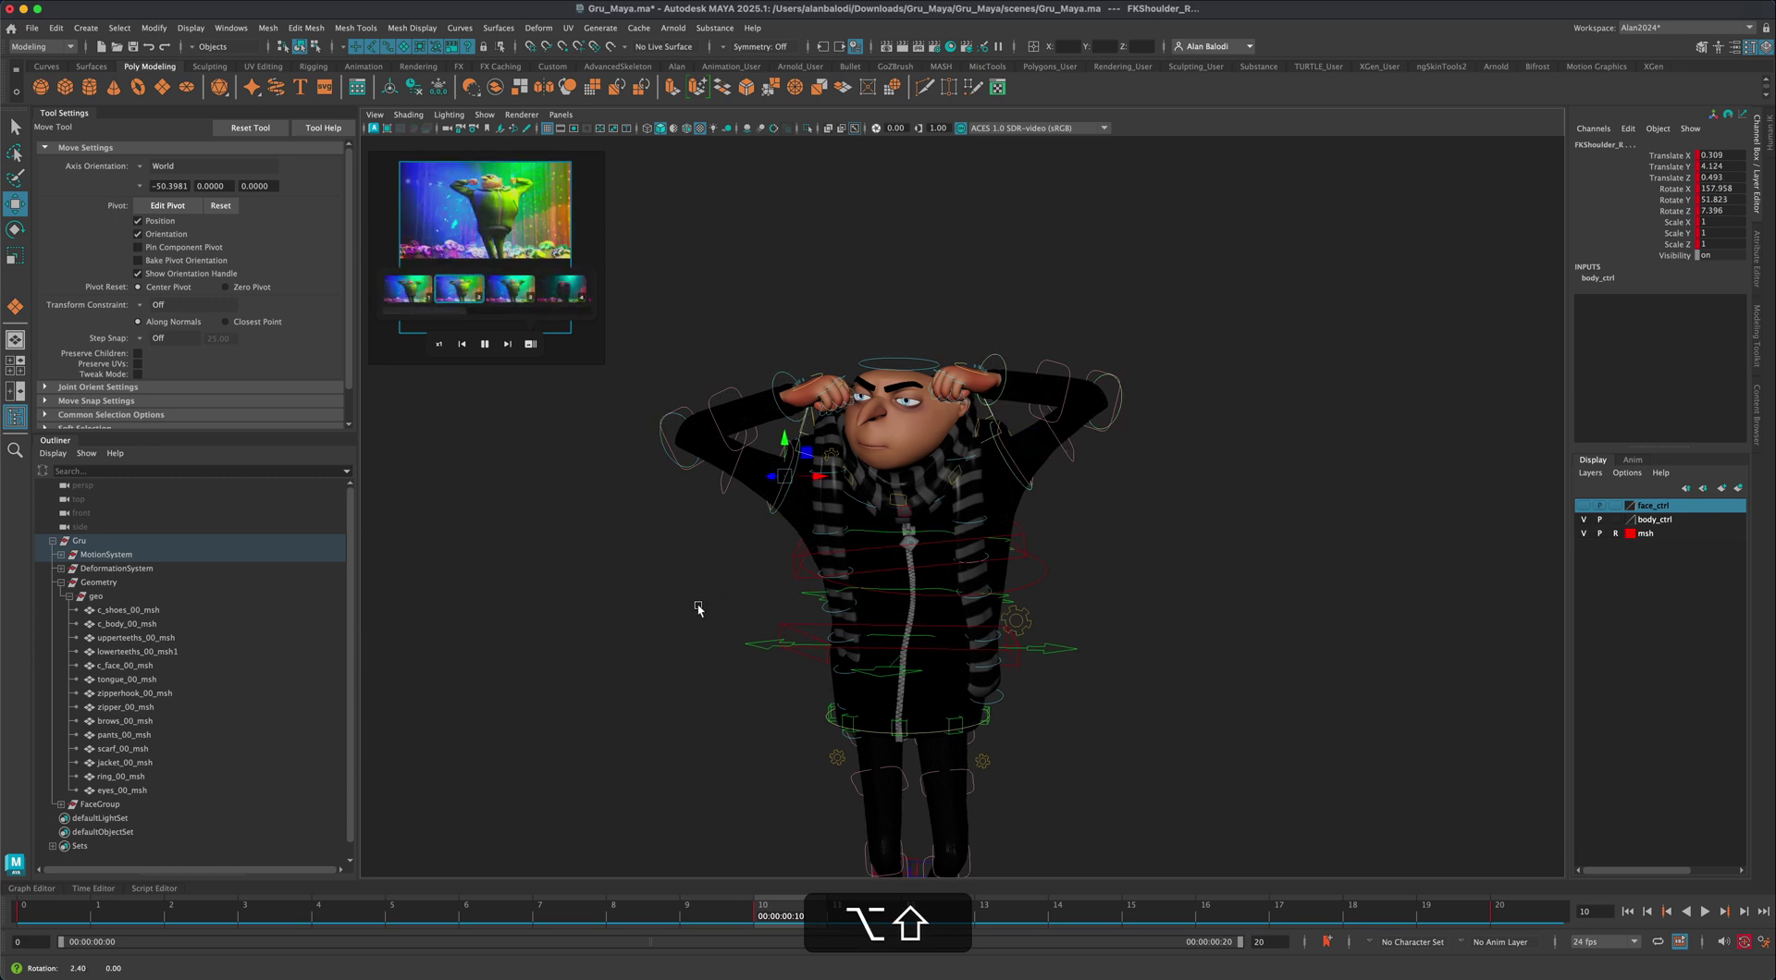
pyautogui.press('e')
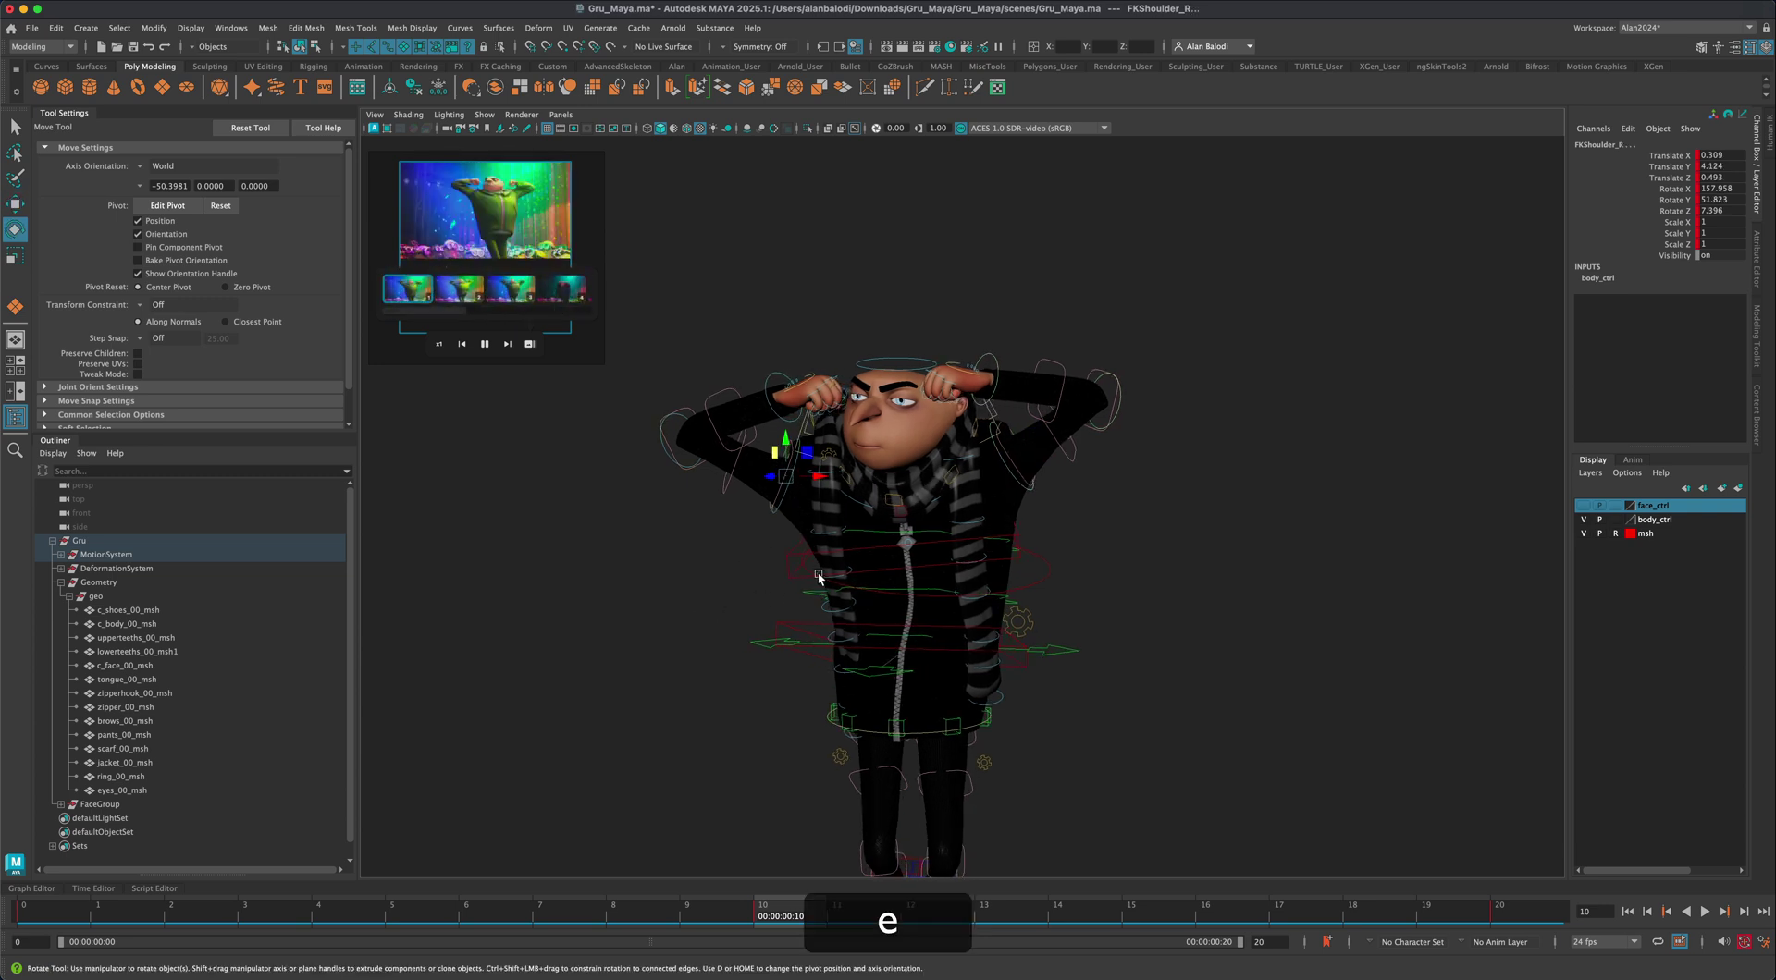
pyautogui.moveTo(790, 504)
pyautogui.mouseDown()
pyautogui.moveTo(824, 487)
pyautogui.moveTo(800, 479)
pyautogui.mouseUp()
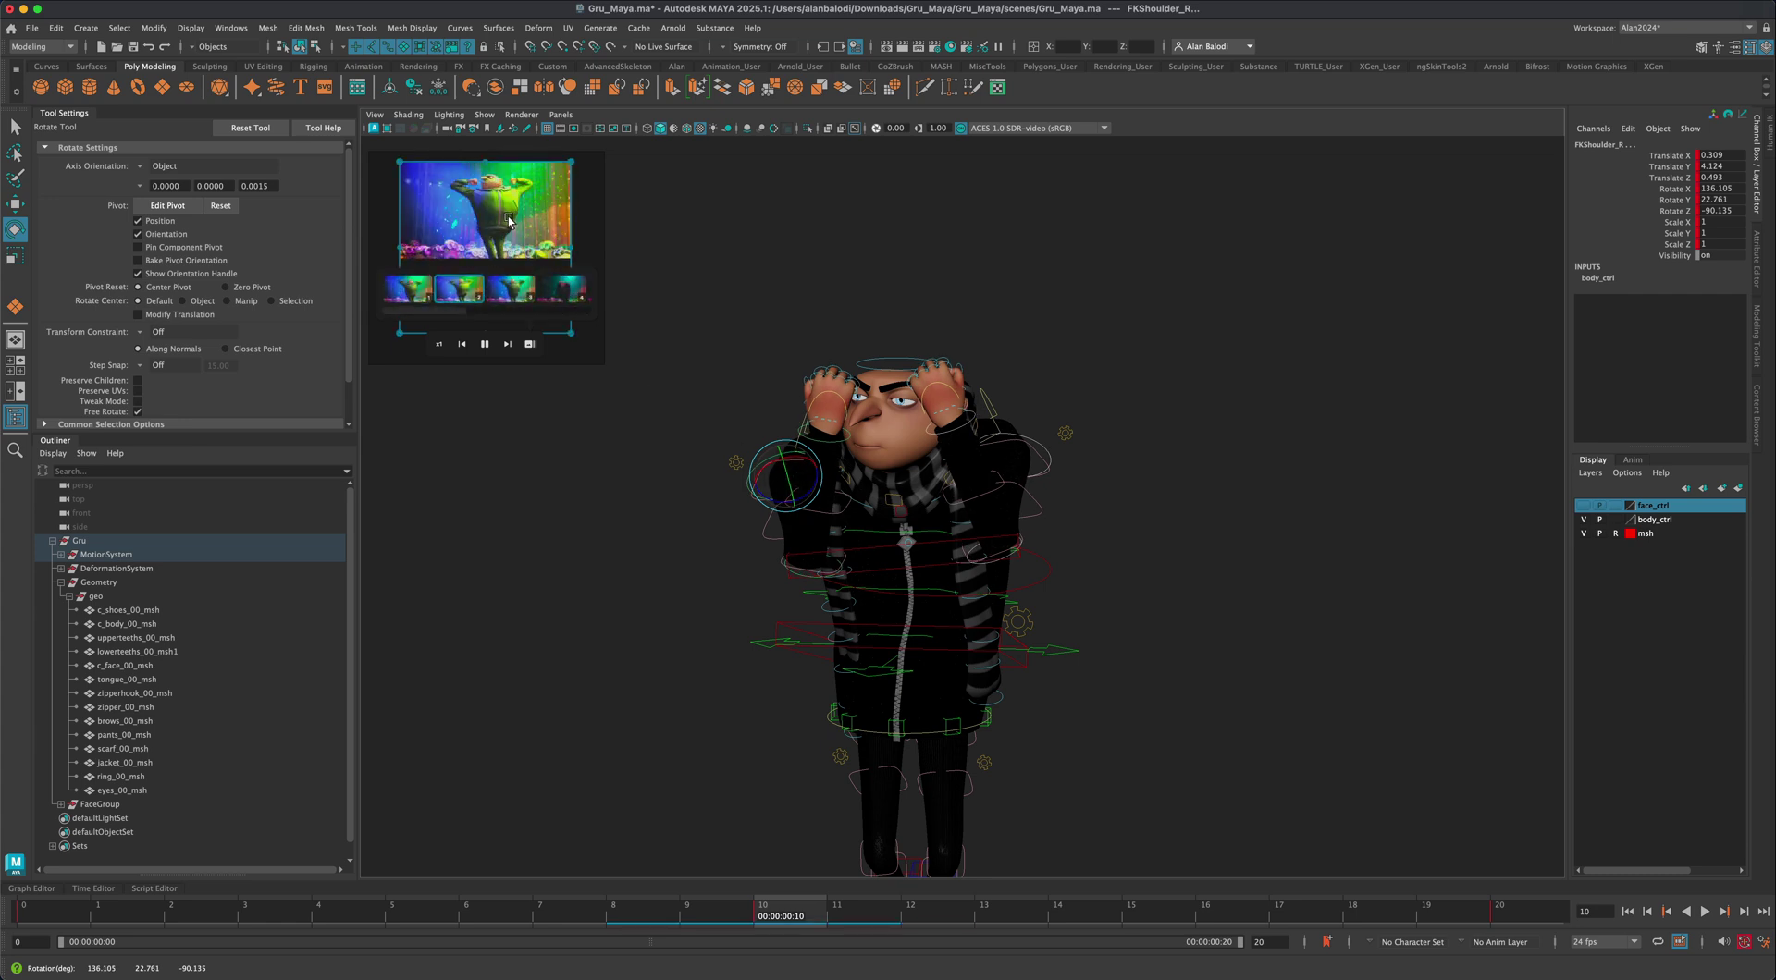
pyautogui.moveTo(802, 505); pyautogui.dragTo(810, 502)
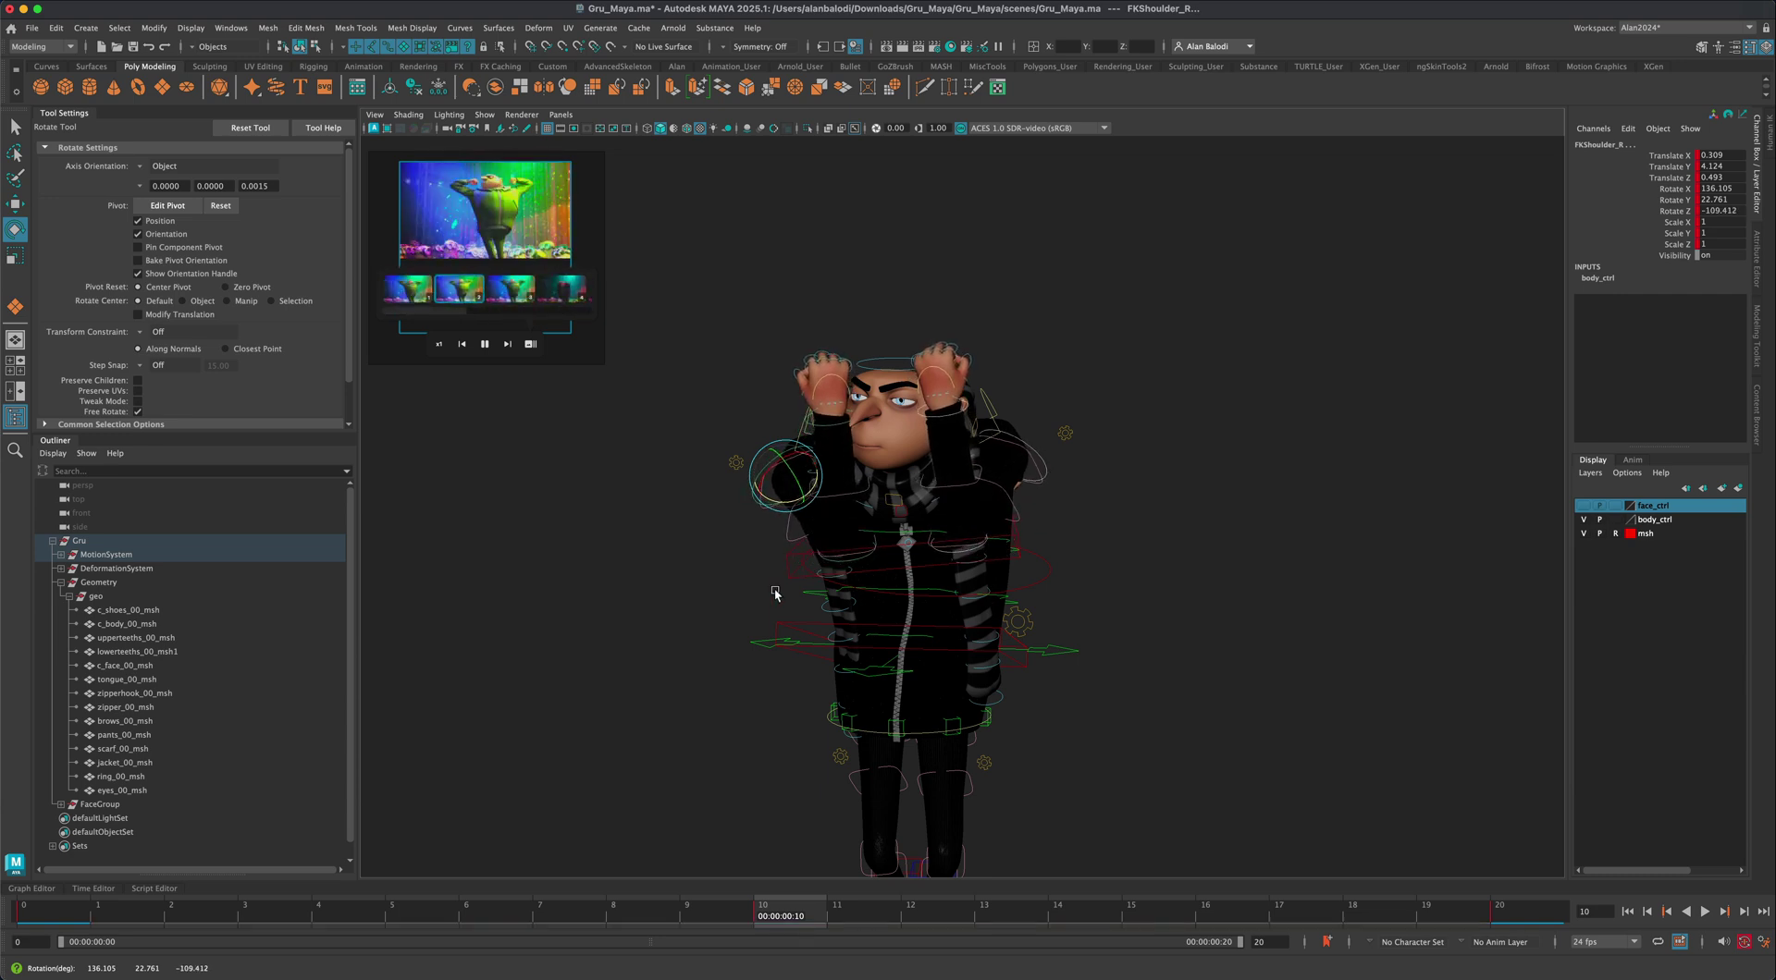
# Play the animation from frame 3 to review the raised-arm pose, then return to frame 10
pyautogui.moveTo(740, 911); pyautogui.dragTo(277, 911)
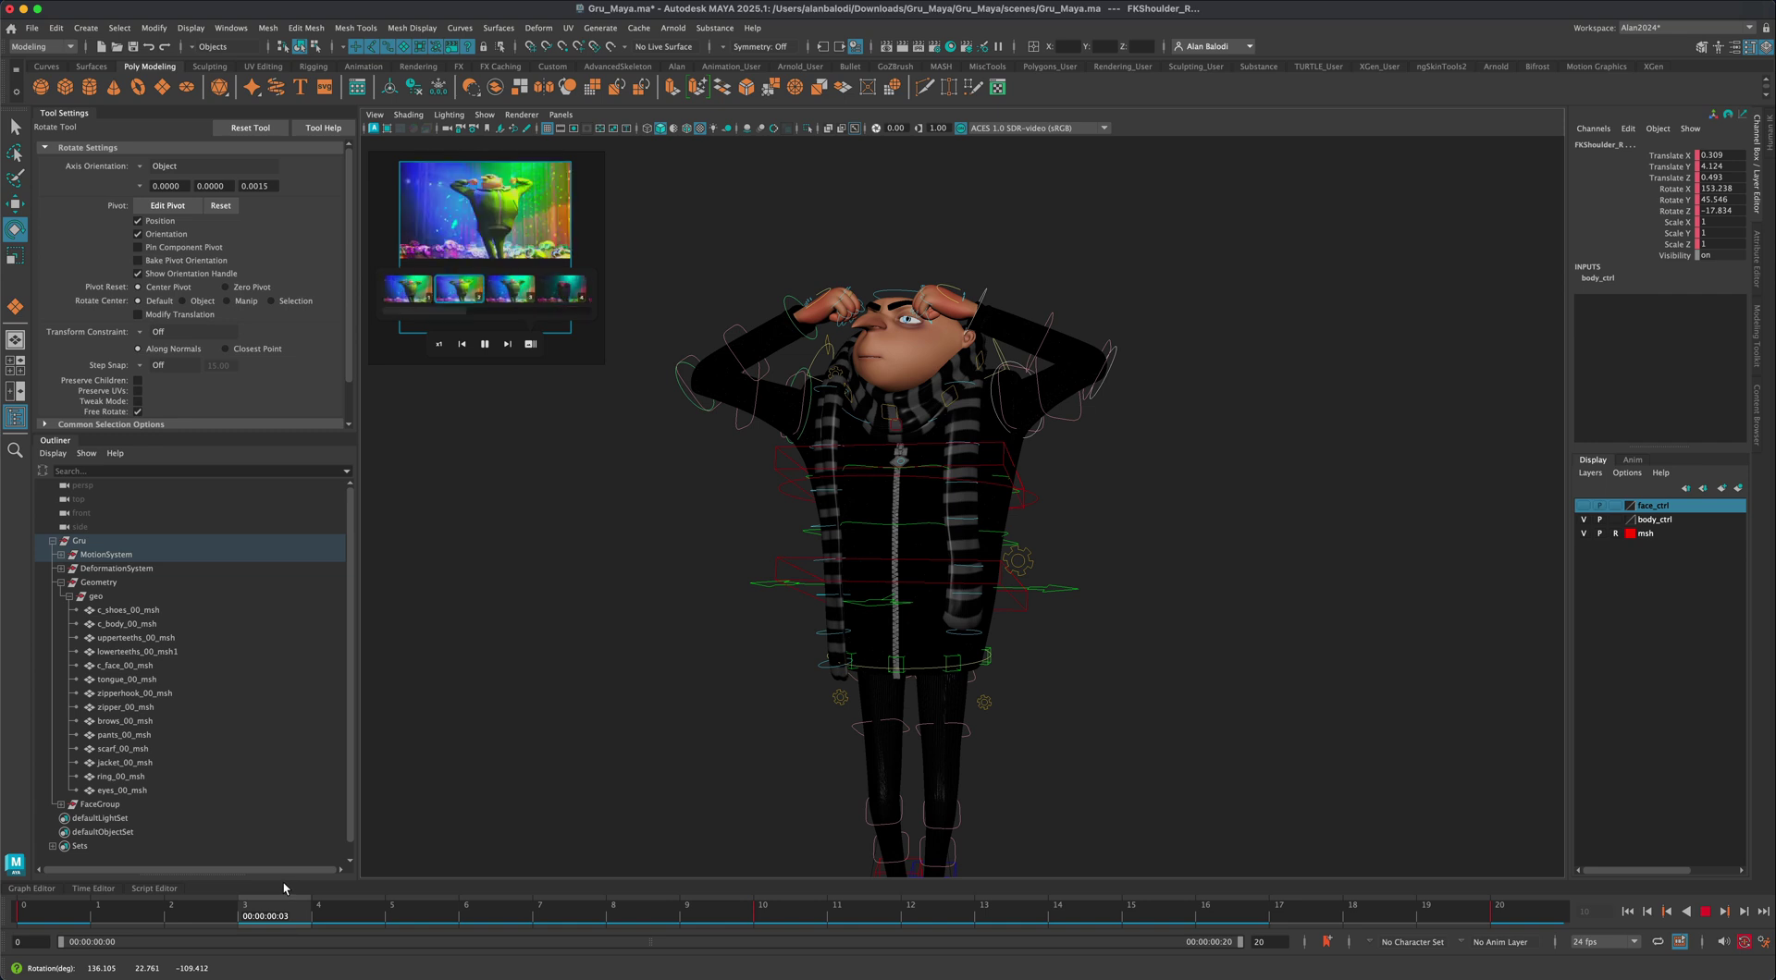
pyautogui.keyDown('alt'); pyautogui.scroll(-5, 1275, 740); pyautogui.keyUp('alt')
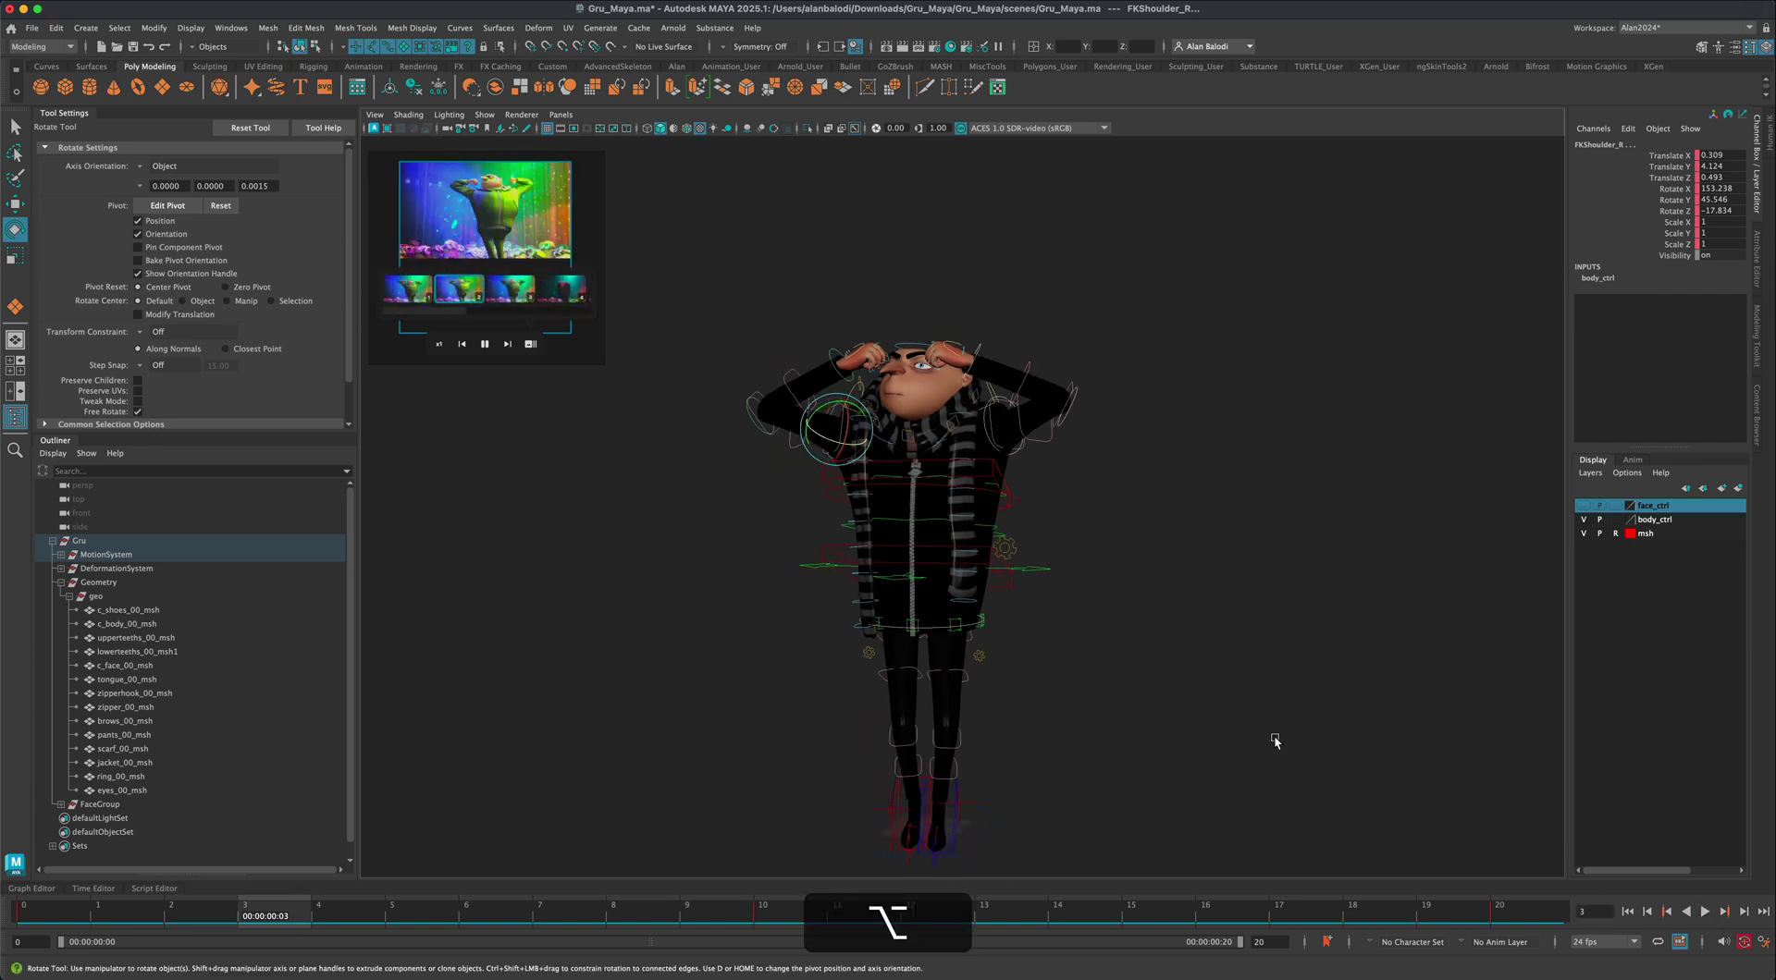
pyautogui.click(1704, 912)
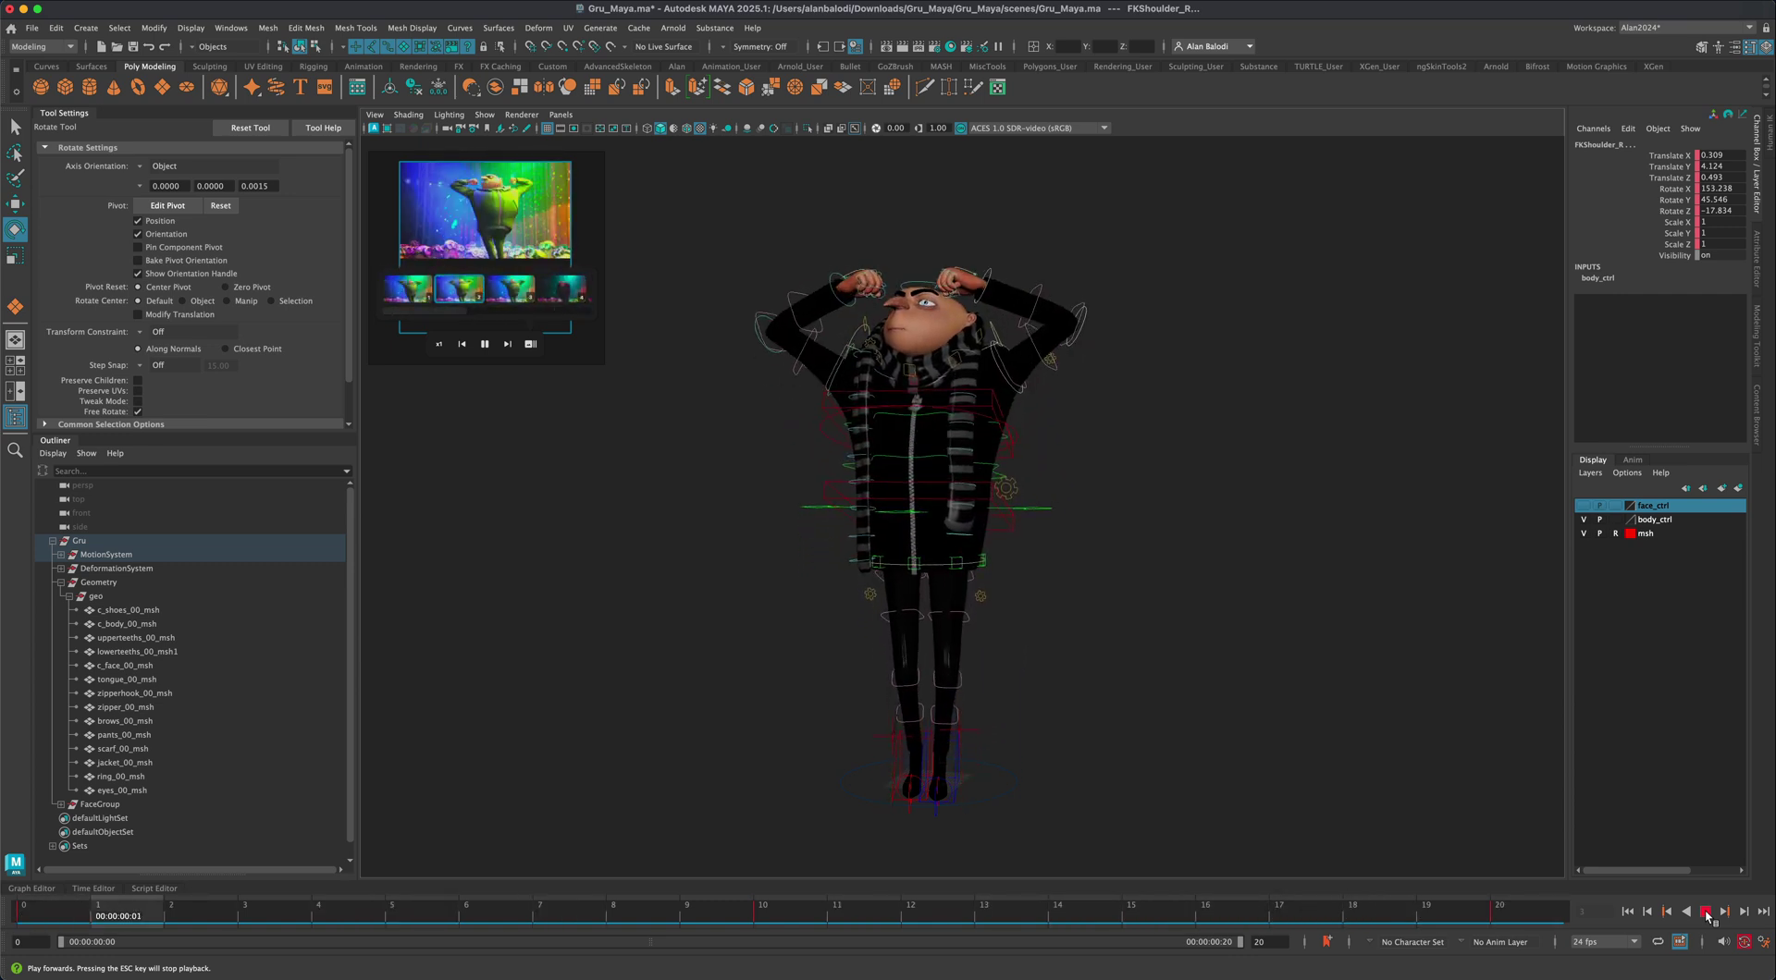
pyautogui.click(1705, 912)
pyautogui.keyDown('alt'); pyautogui.moveTo(925, 795); pyautogui.dragTo(841, 767); pyautogui.keyUp('alt')
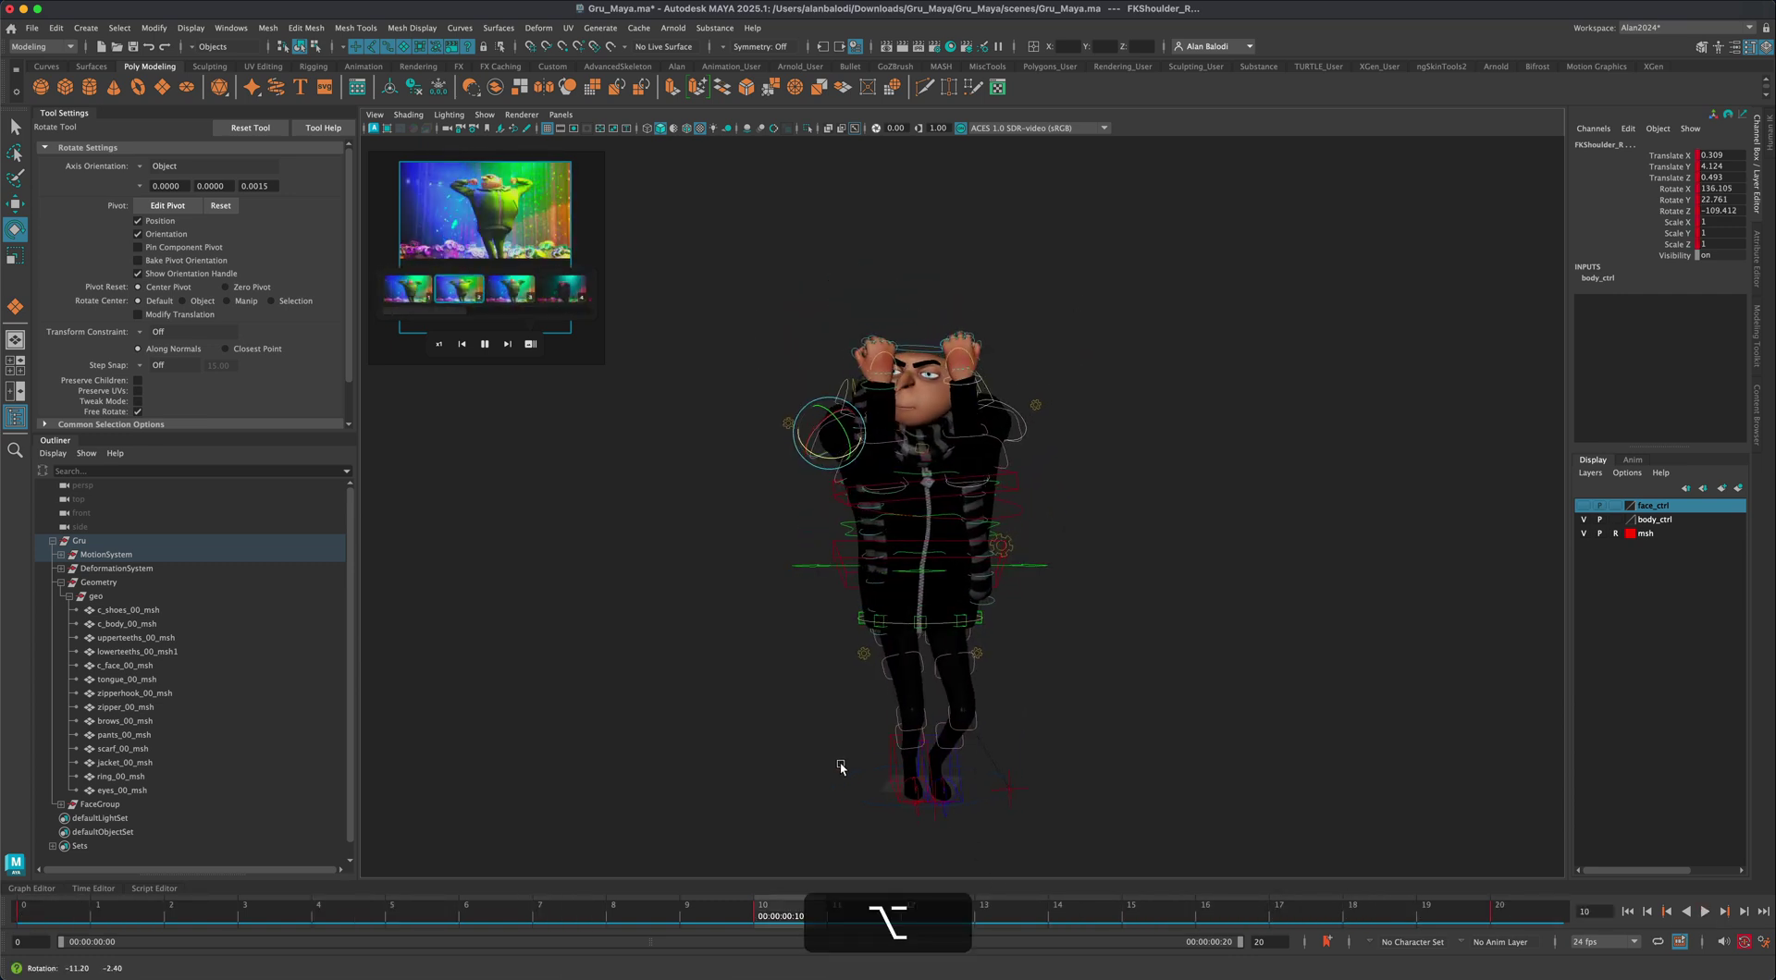
pyautogui.click(1704, 912)
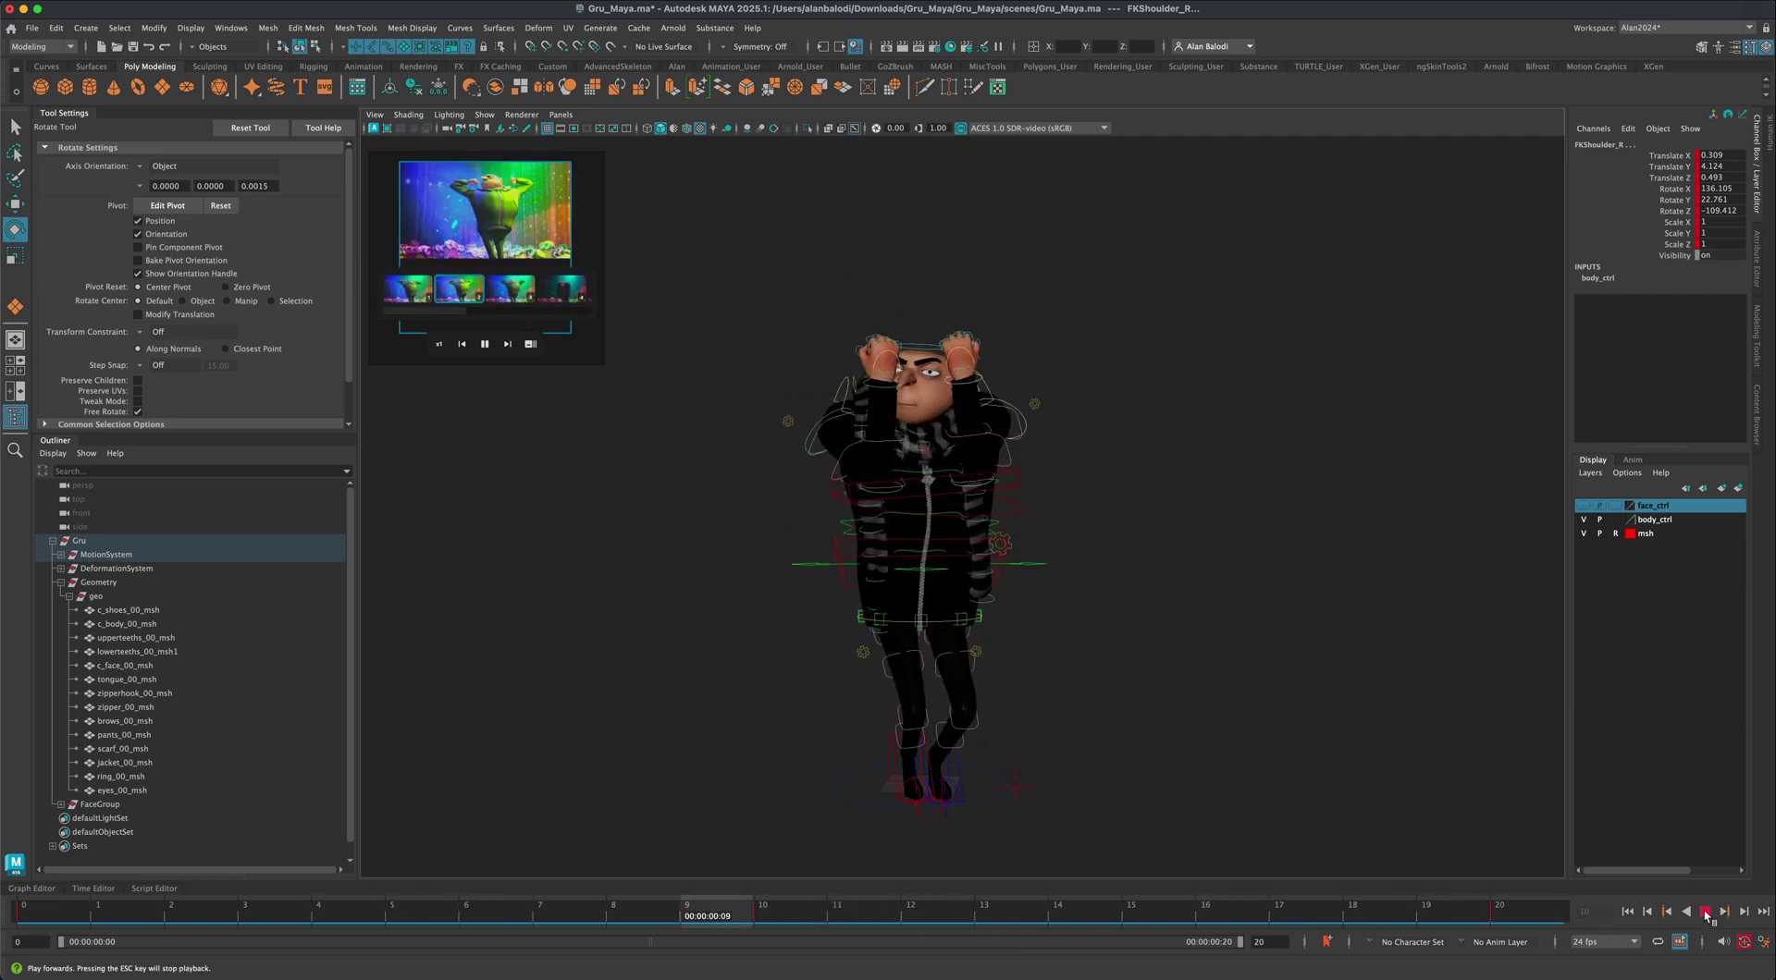
pyautogui.click(1666, 912)
pyautogui.click(765, 910)
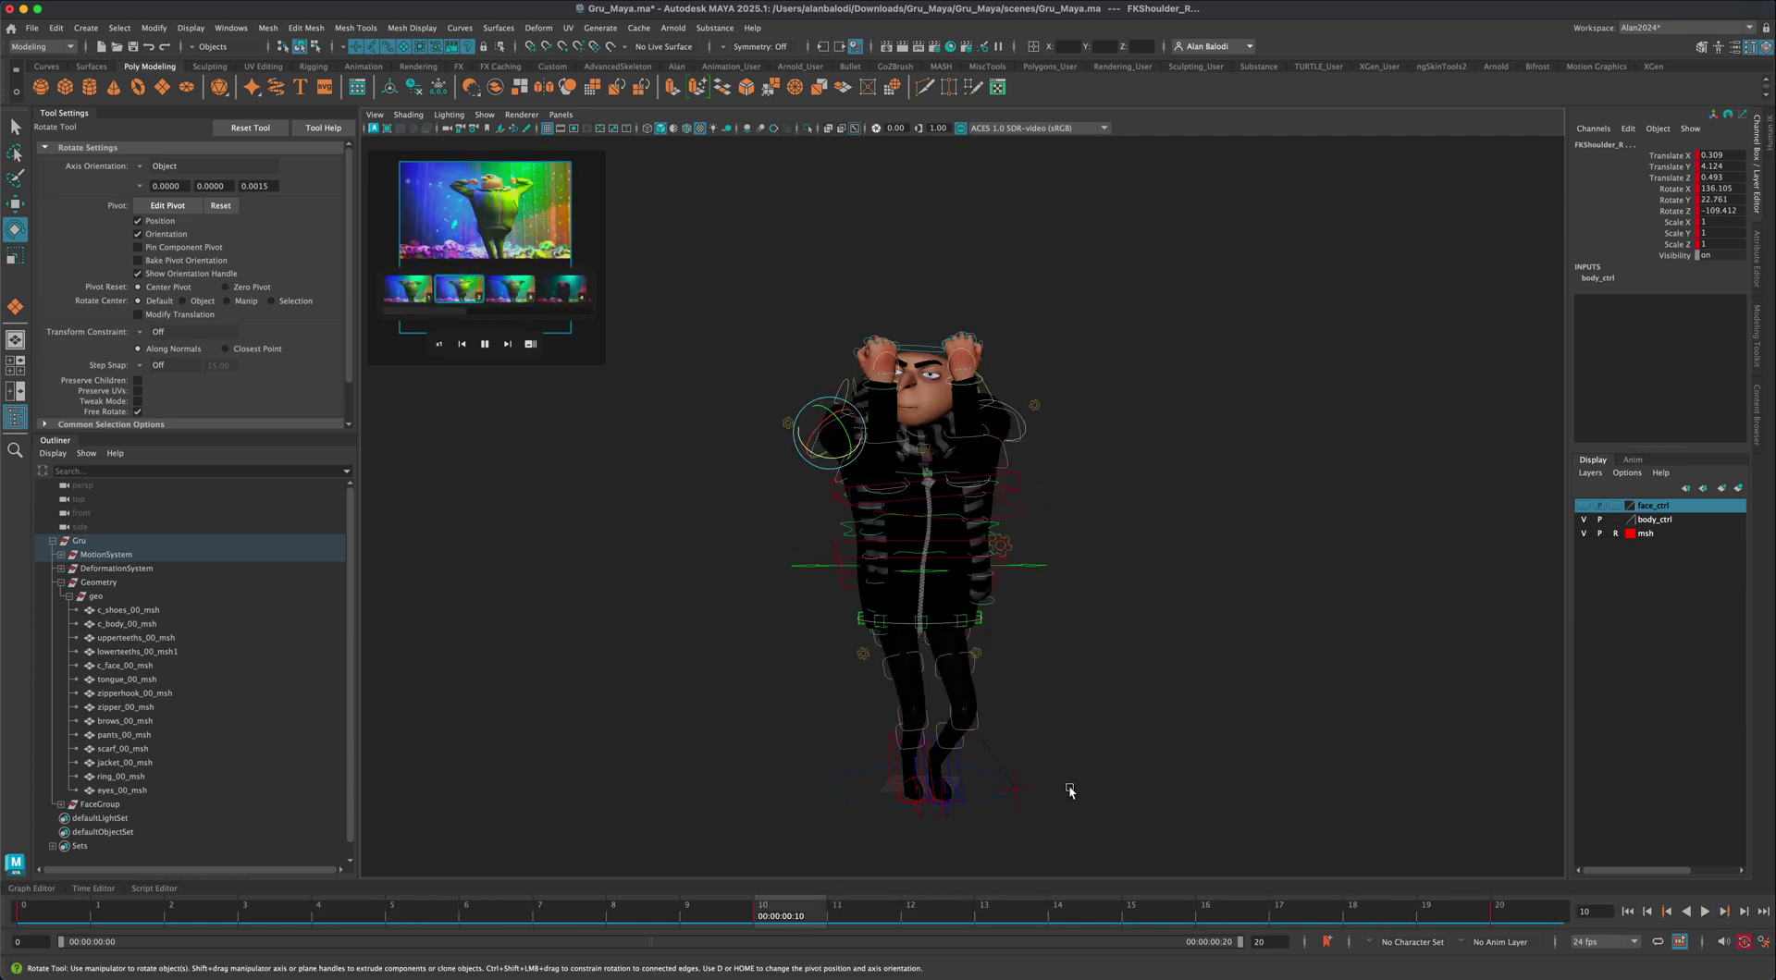
pyautogui.click(19, 127)
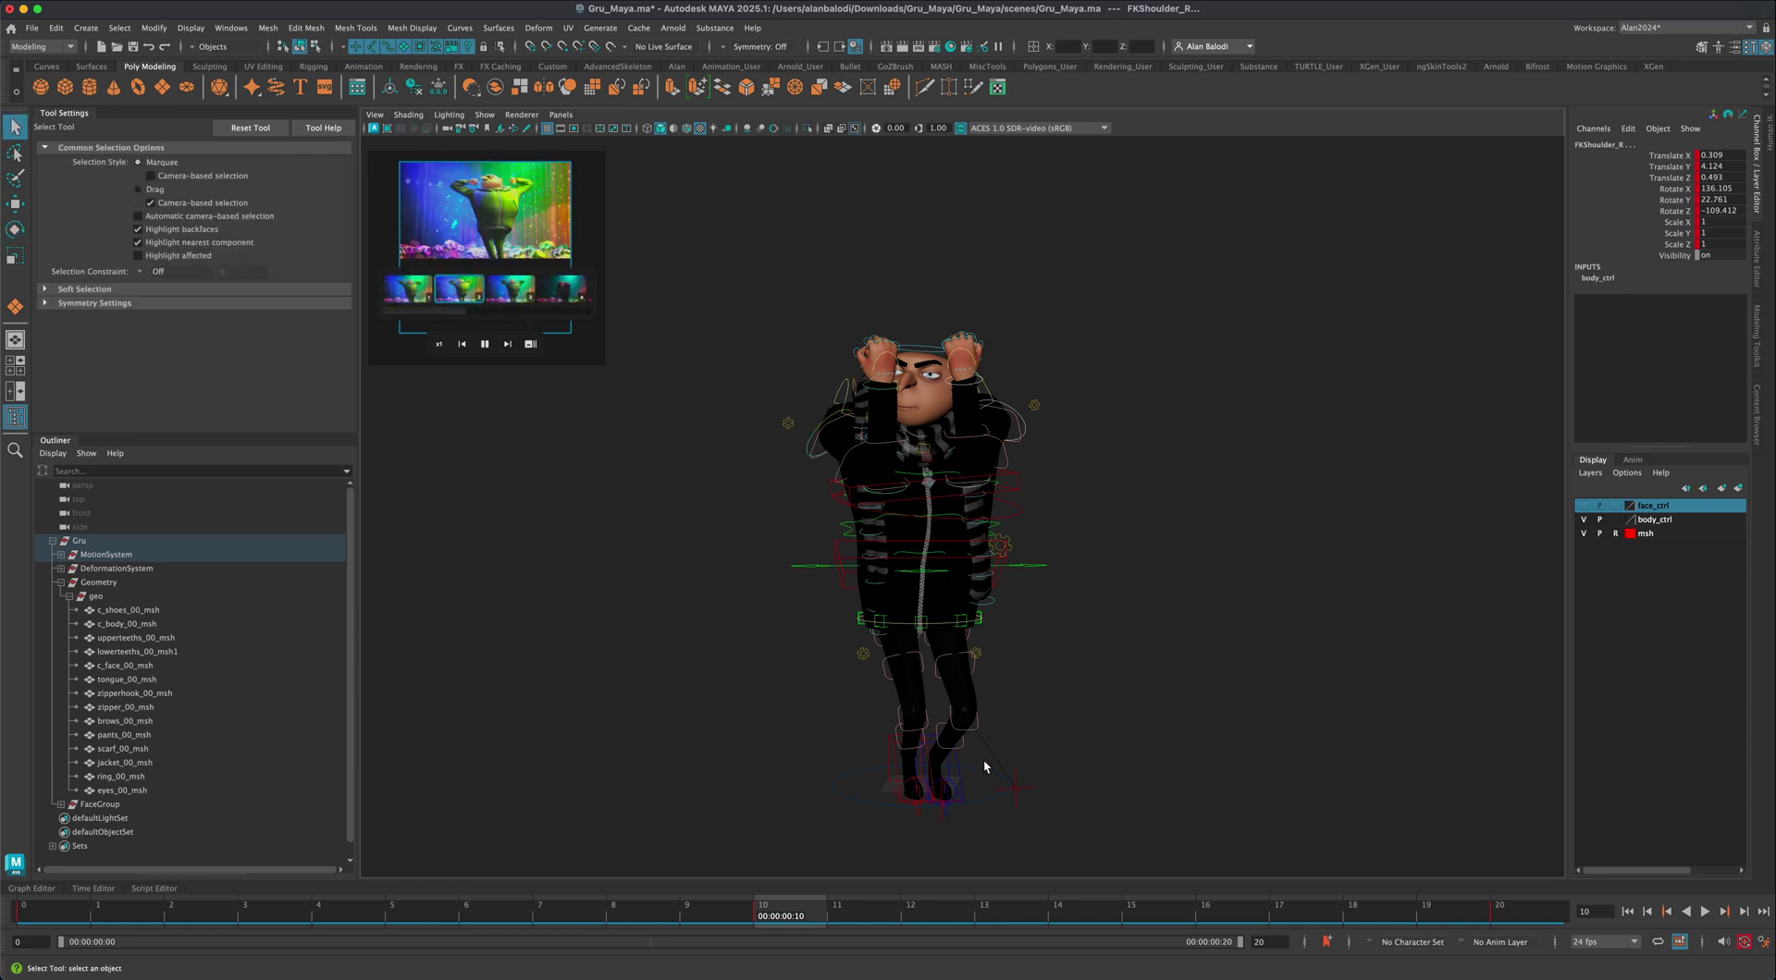
# Move the PoleLeg_R and PoleLeg_L knee controls outward, with PoleLeg_L at X 34.188, Y -1.095, Z -0.16
pyautogui.keyDown('alt'); pyautogui.moveTo(984, 759); pyautogui.dragTo(1124, 795); pyautogui.keyUp('alt')
pyautogui.click(1008, 786)
pyautogui.keyDown('shift'); pyautogui.click(1070, 773); pyautogui.keyUp('shift')
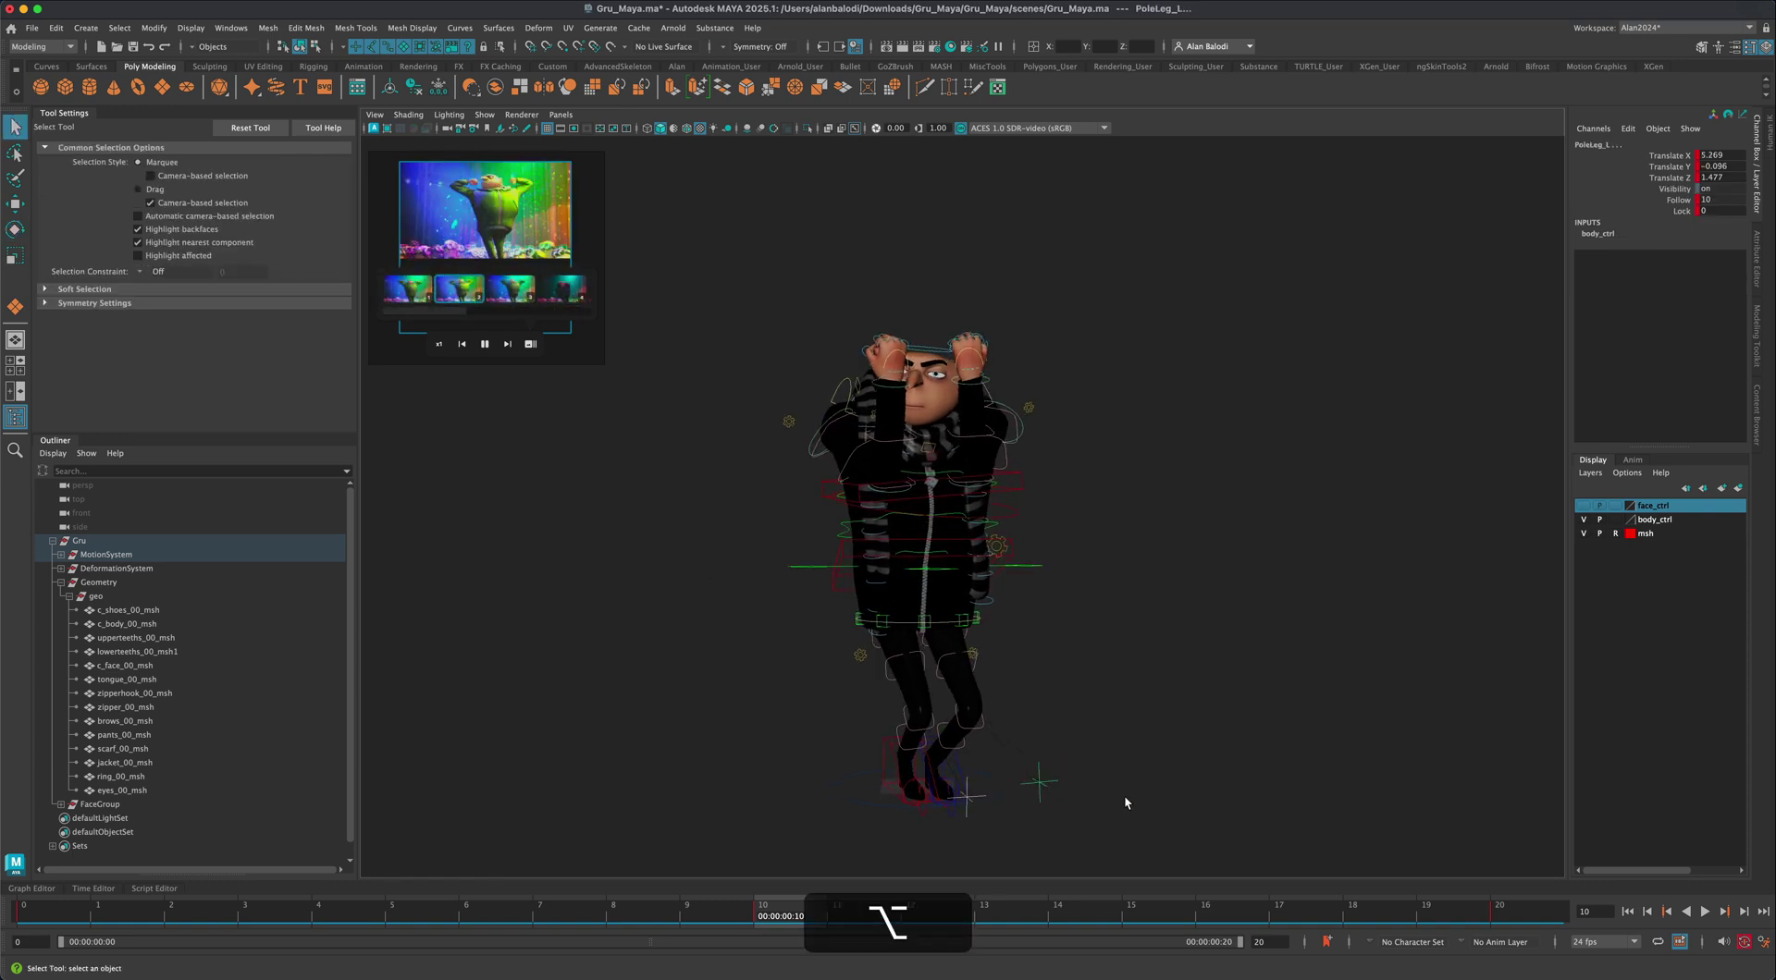
pyautogui.press('w')
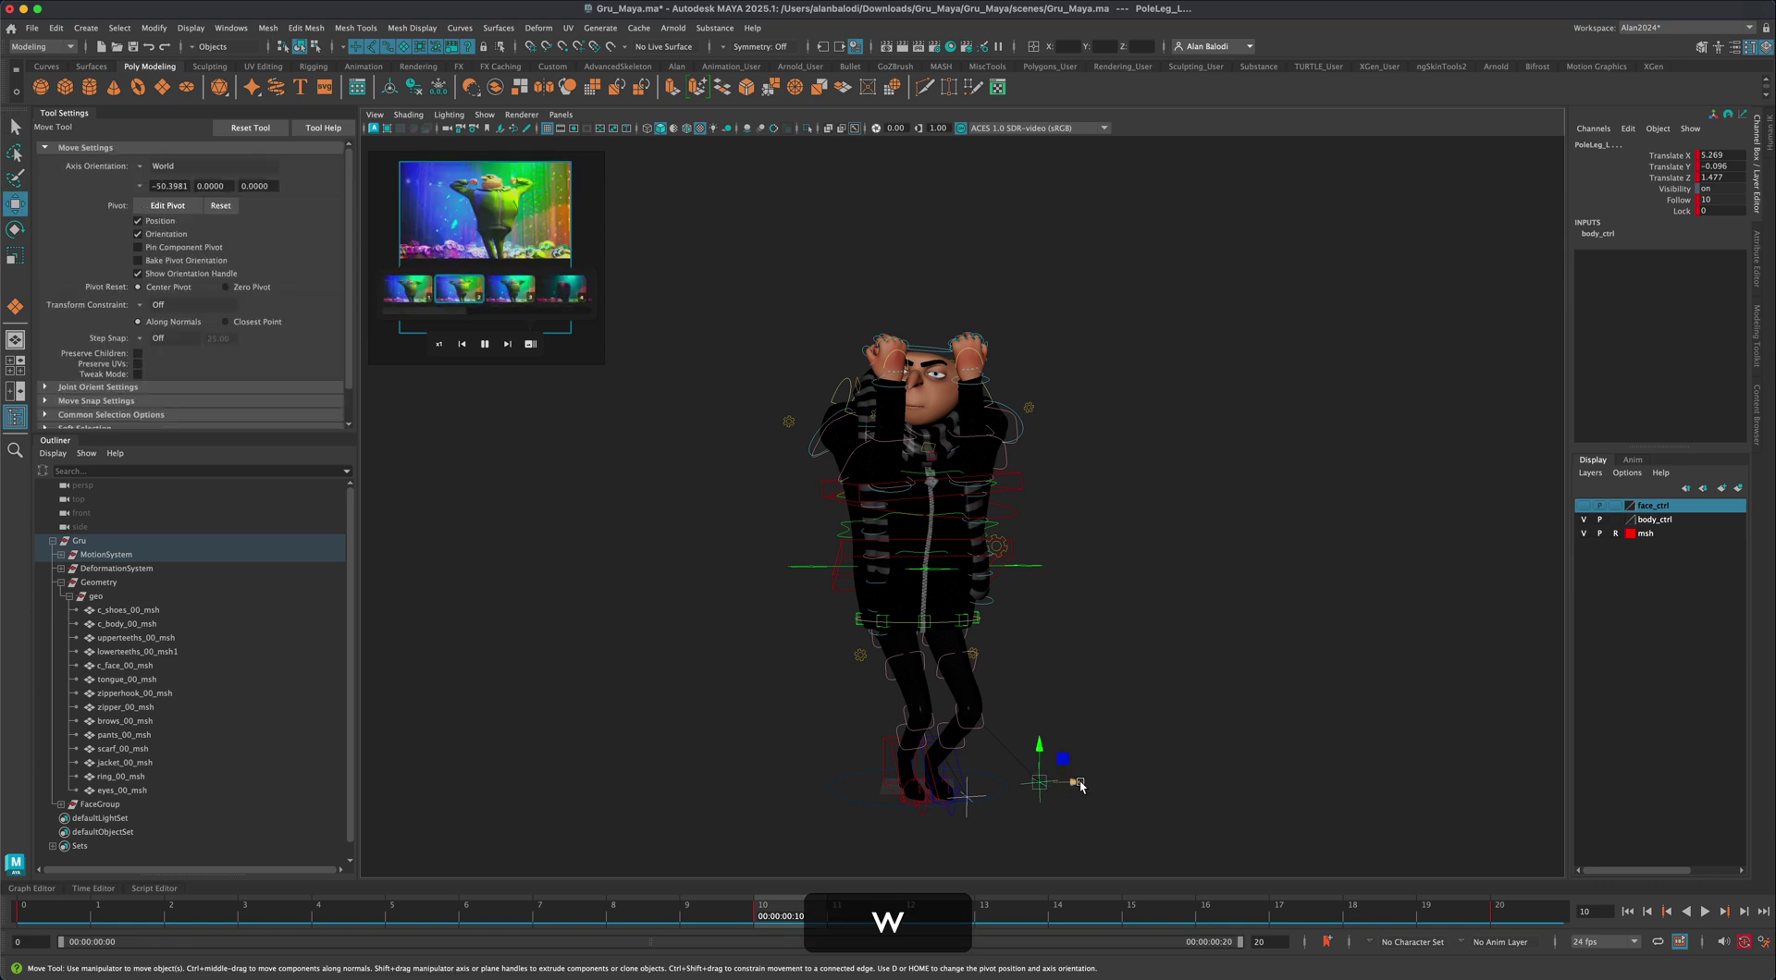
pyautogui.keyDown('alt'); pyautogui.moveTo(1072, 788); pyautogui.dragTo(1086, 825); pyautogui.keyUp('alt')
pyautogui.moveTo(1033, 838); pyautogui.dragTo(1179, 777)
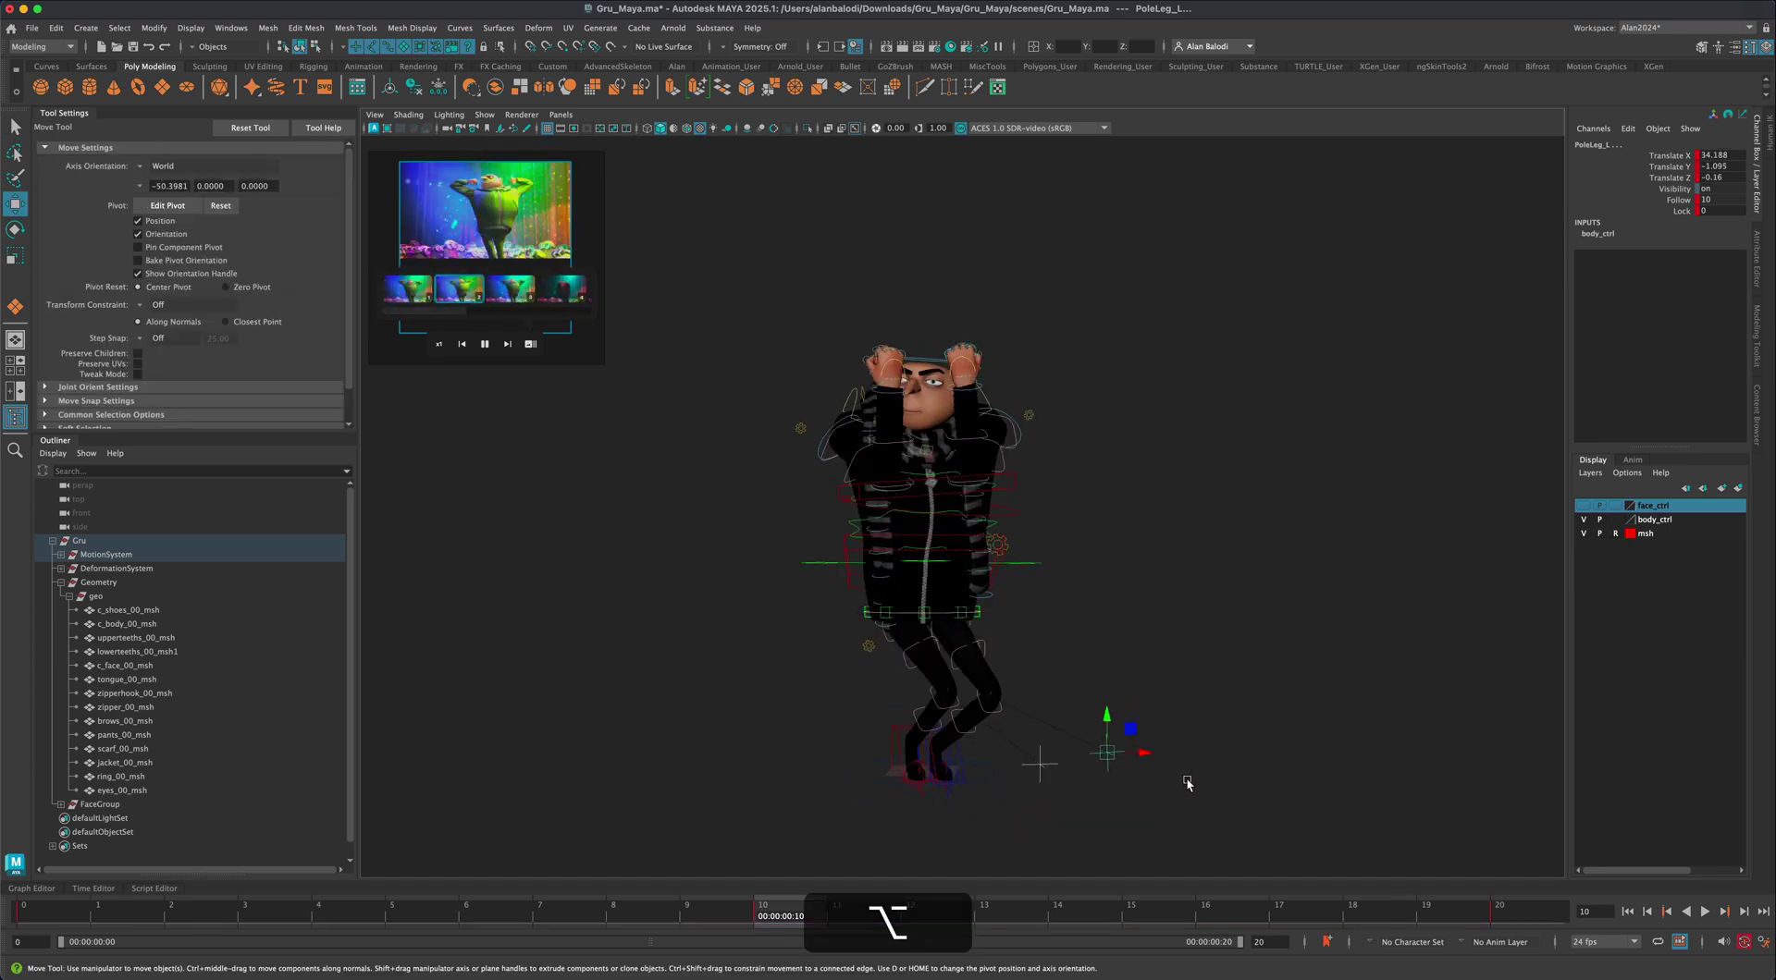
# Compare frames 0 and 10 from the side, then select the FKrscarf03_R scarf control
pyautogui.click(1627, 912)
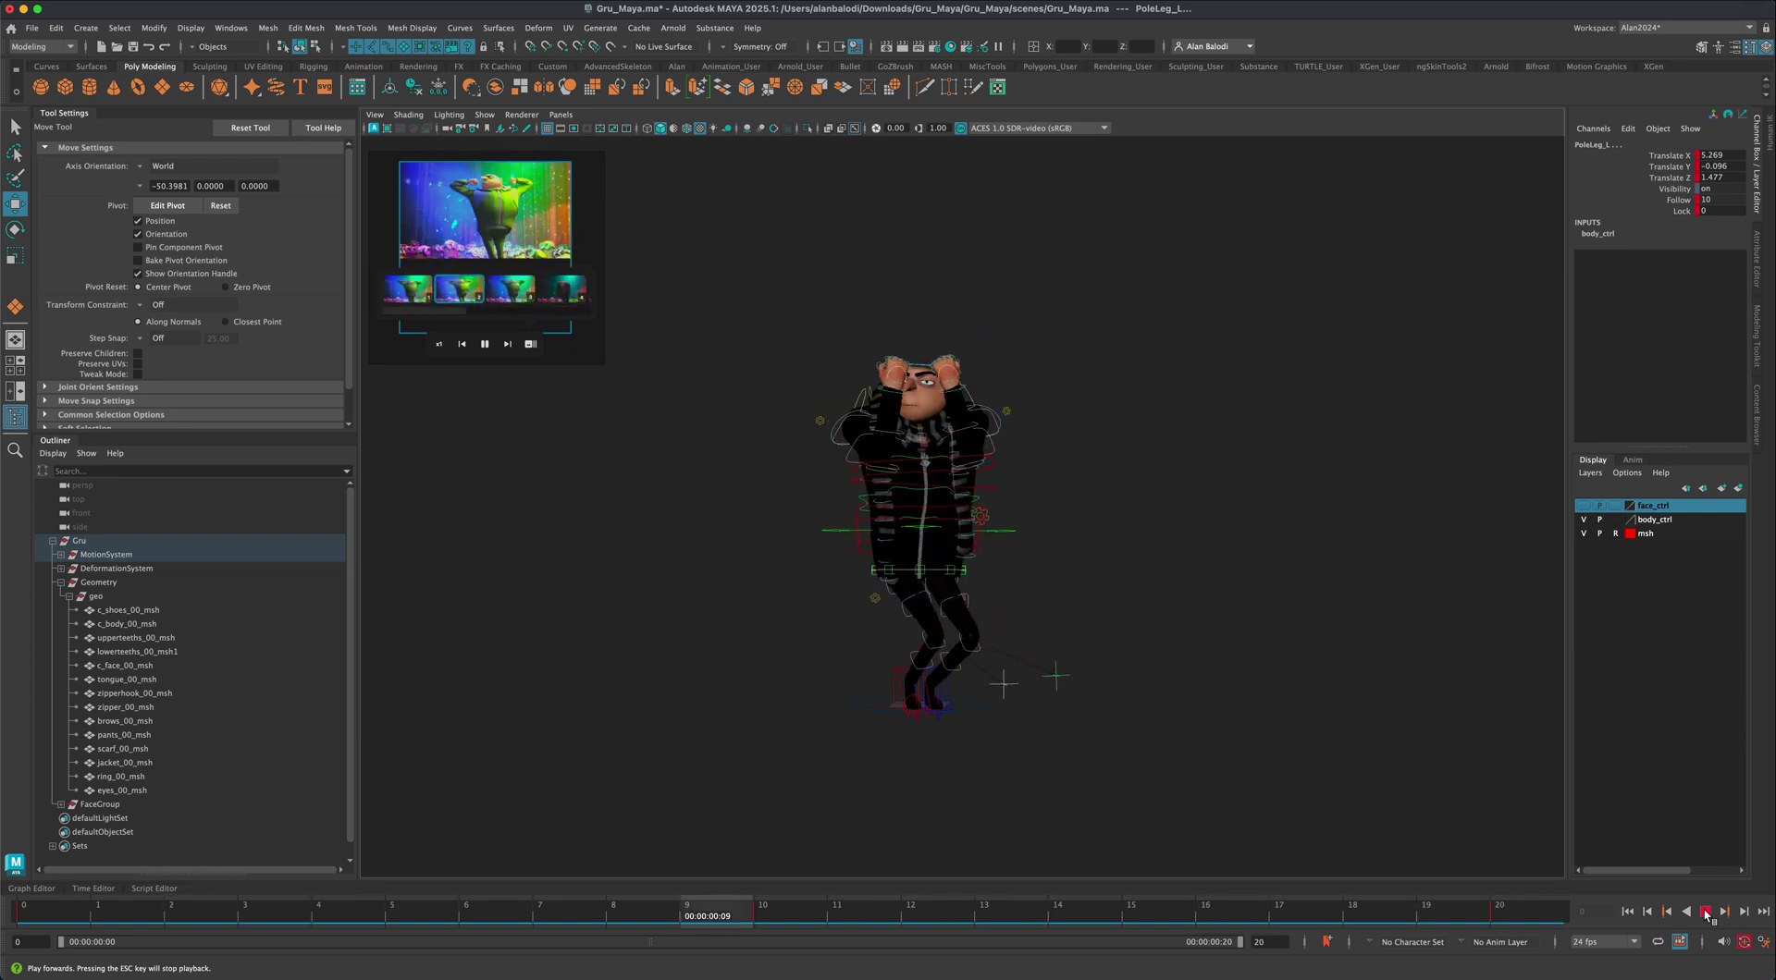
pyautogui.click(753, 923)
pyautogui.keyDown('alt'); pyautogui.moveTo(733, 814); pyautogui.dragTo(713, 802); pyautogui.keyUp('alt')
pyautogui.keyDown('alt'); pyautogui.moveTo(718, 663); pyautogui.dragTo(751, 660); pyautogui.keyUp('alt')
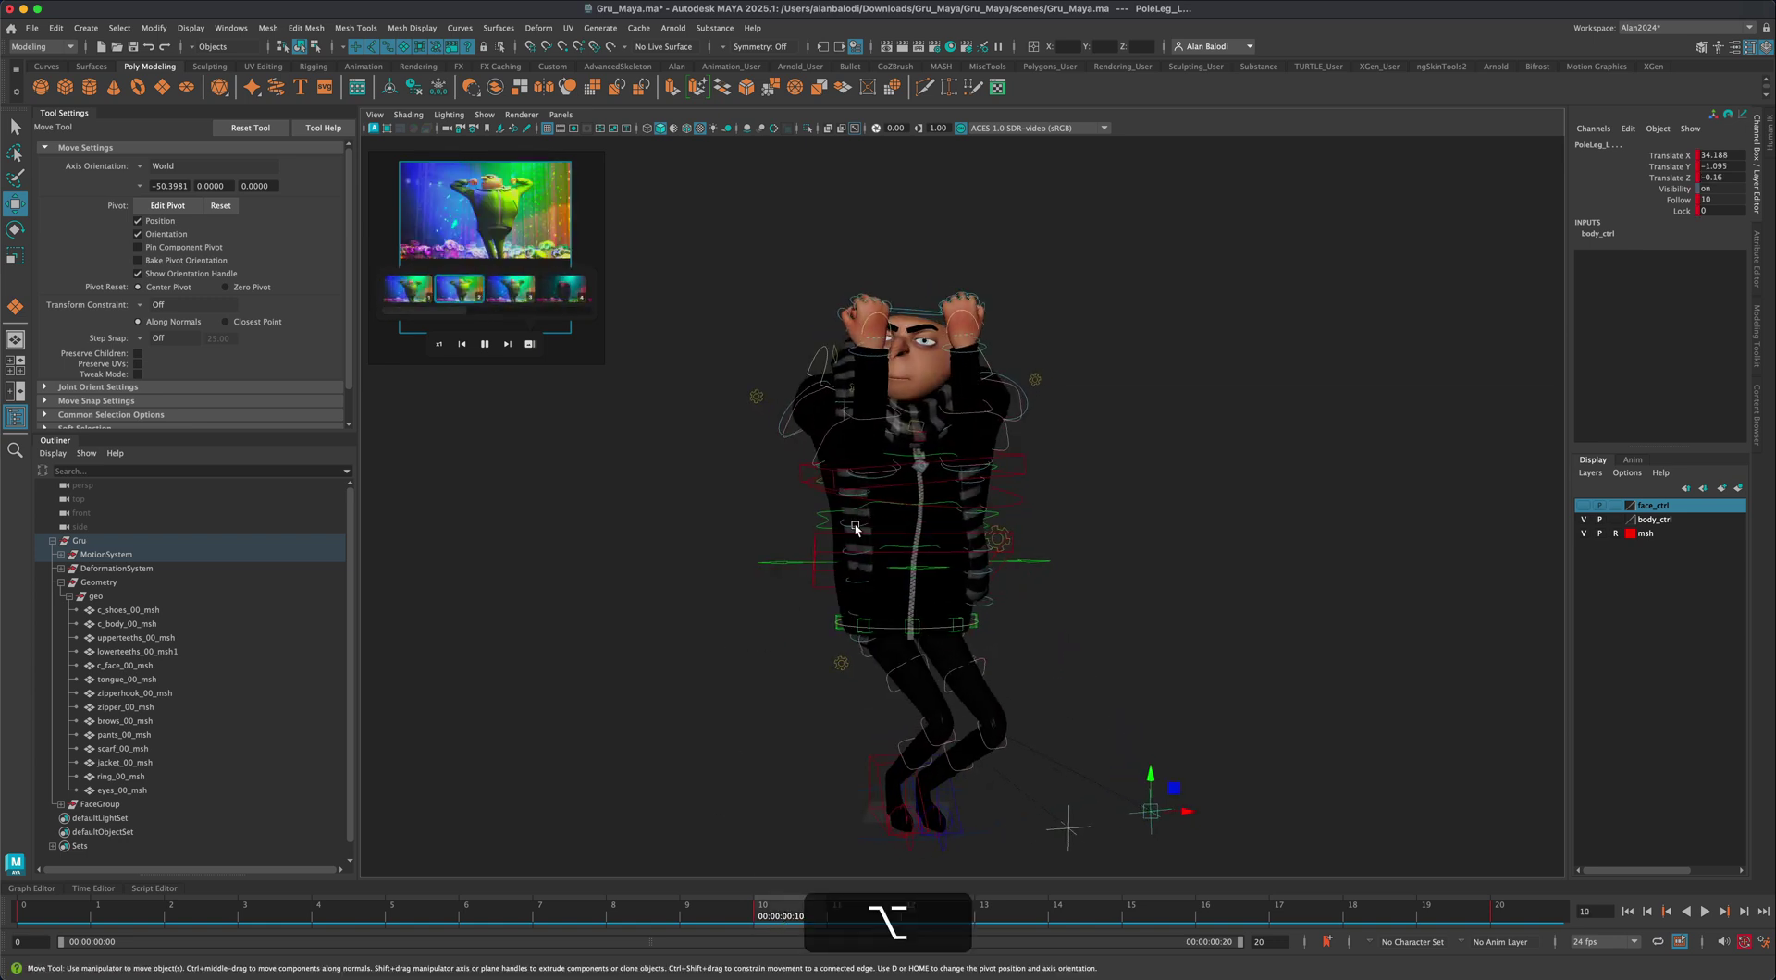
pyautogui.keyDown('alt'); pyautogui.moveTo(852, 528); pyautogui.dragTo(697, 549); pyautogui.keyUp('alt')
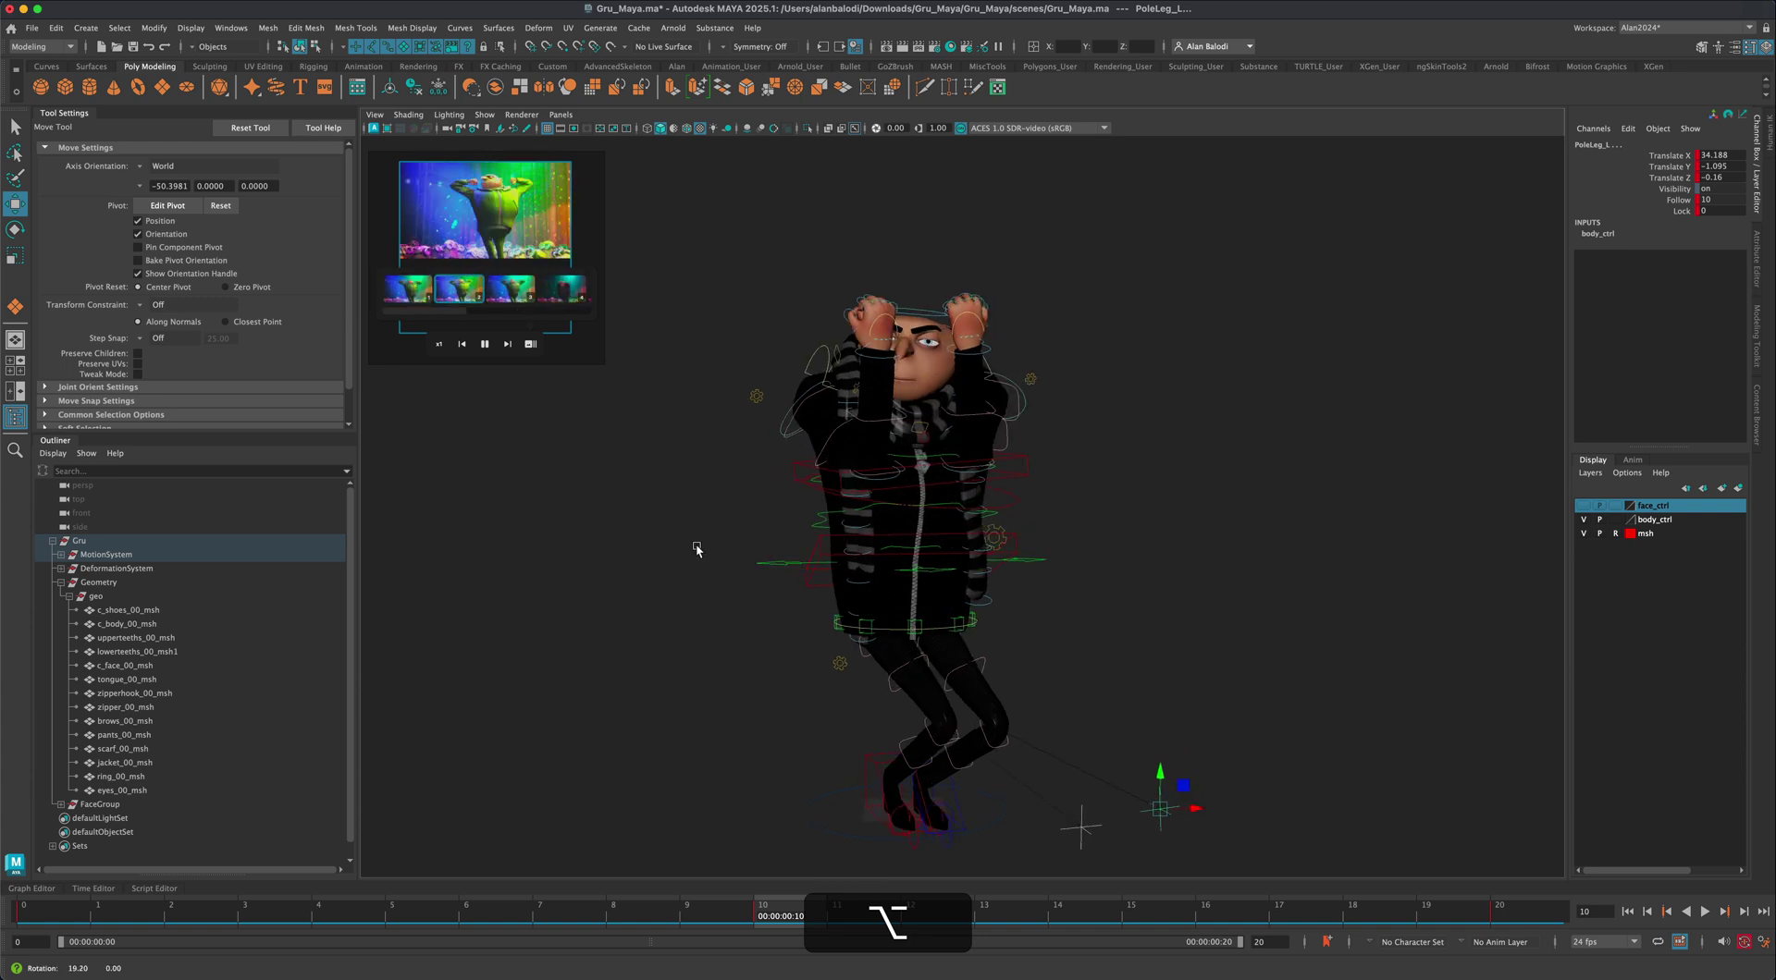
pyautogui.press('q')
pyautogui.click(861, 500)
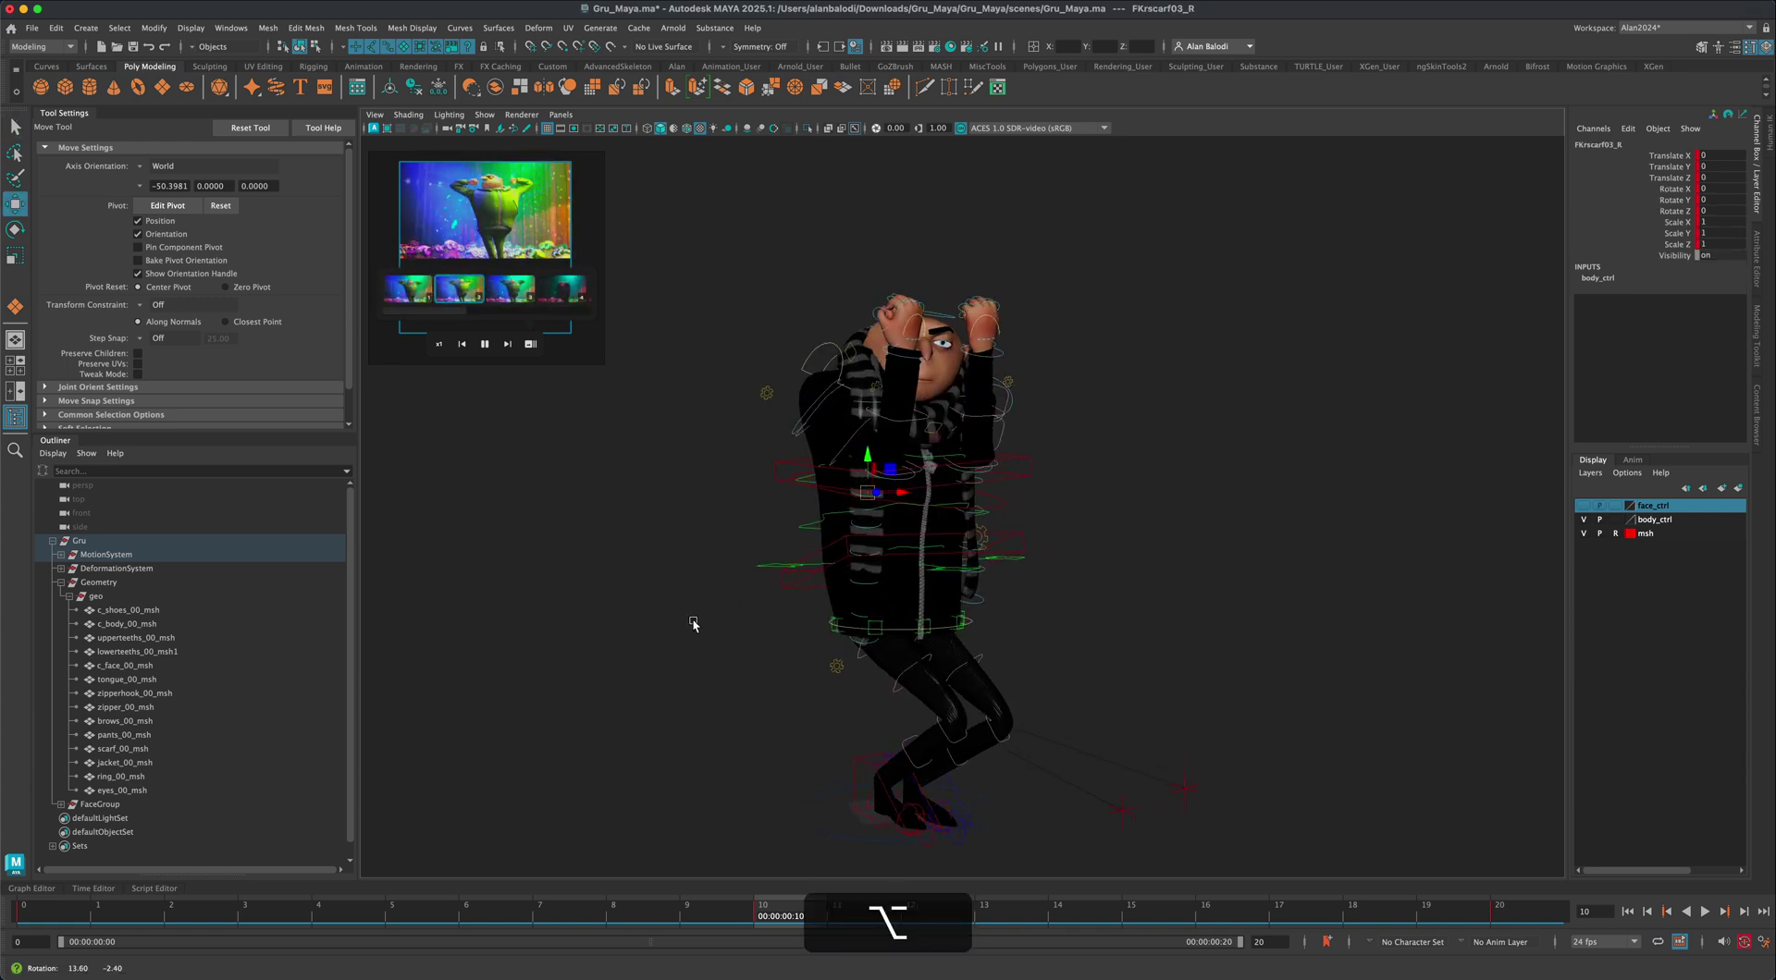
# Rotate the right and left scarf ends outward, leaving FKscarfD6_L at Rotate X 18.867, Y -23.766, Z 16.585
pyautogui.press('w')
pyautogui.press('e')
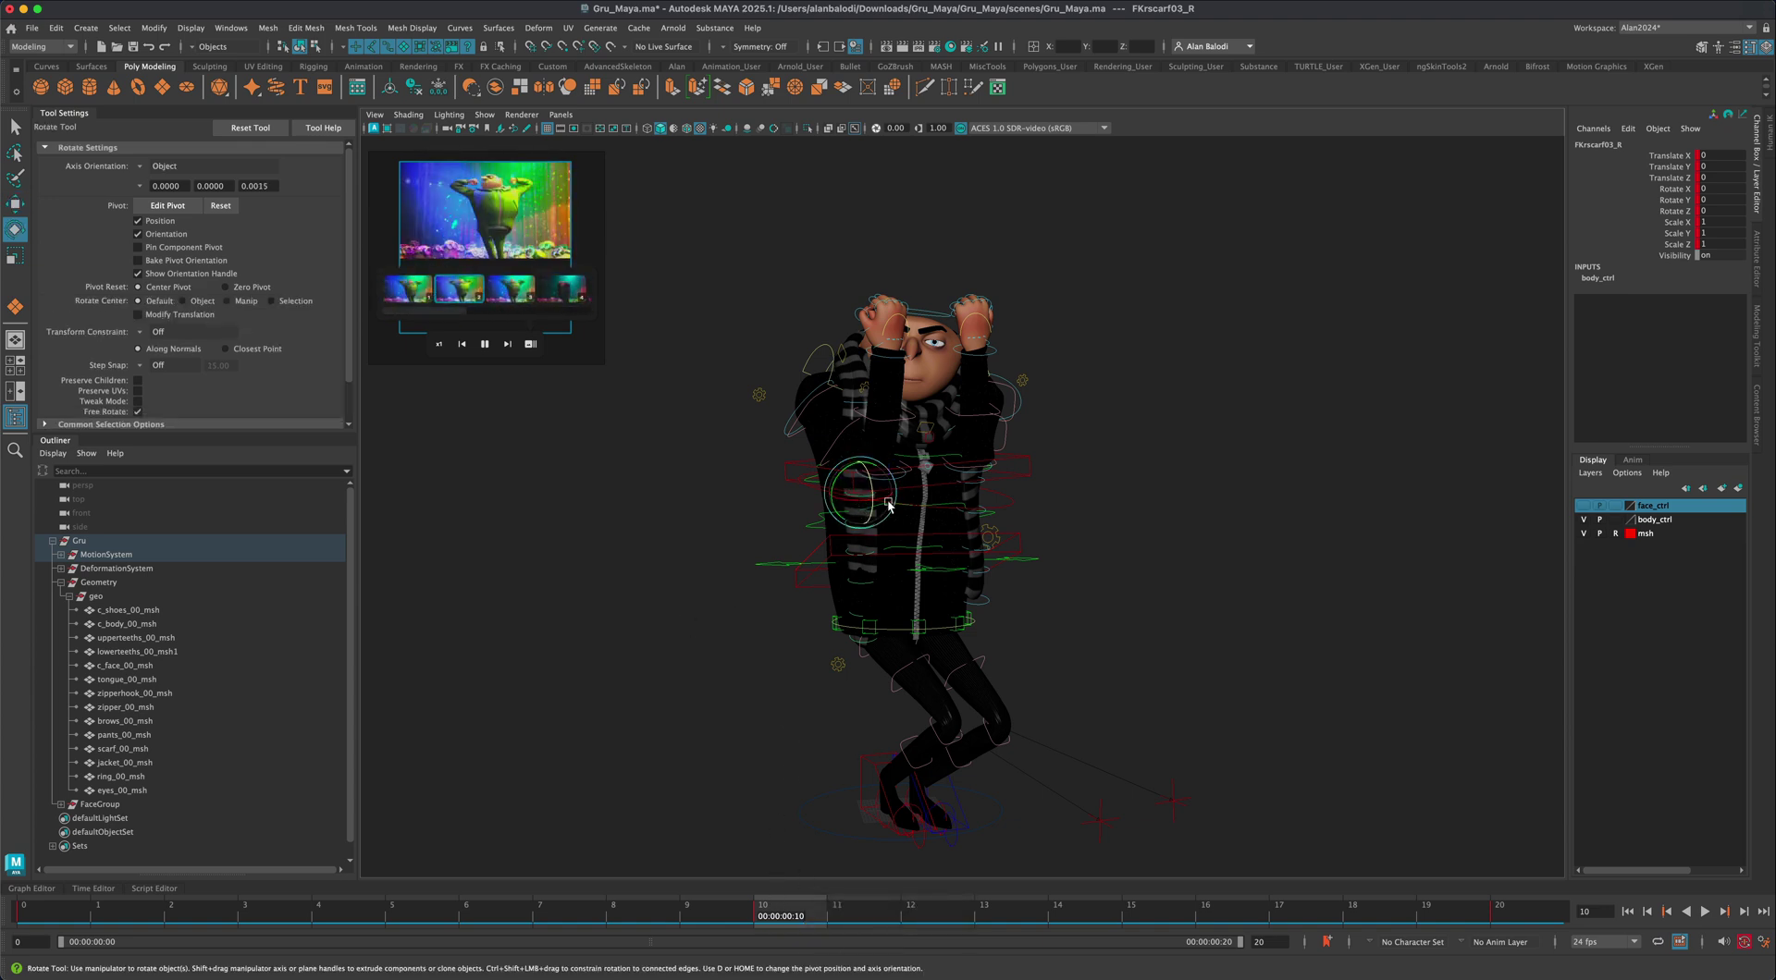
pyautogui.moveTo(852, 509); pyautogui.dragTo(711, 399)
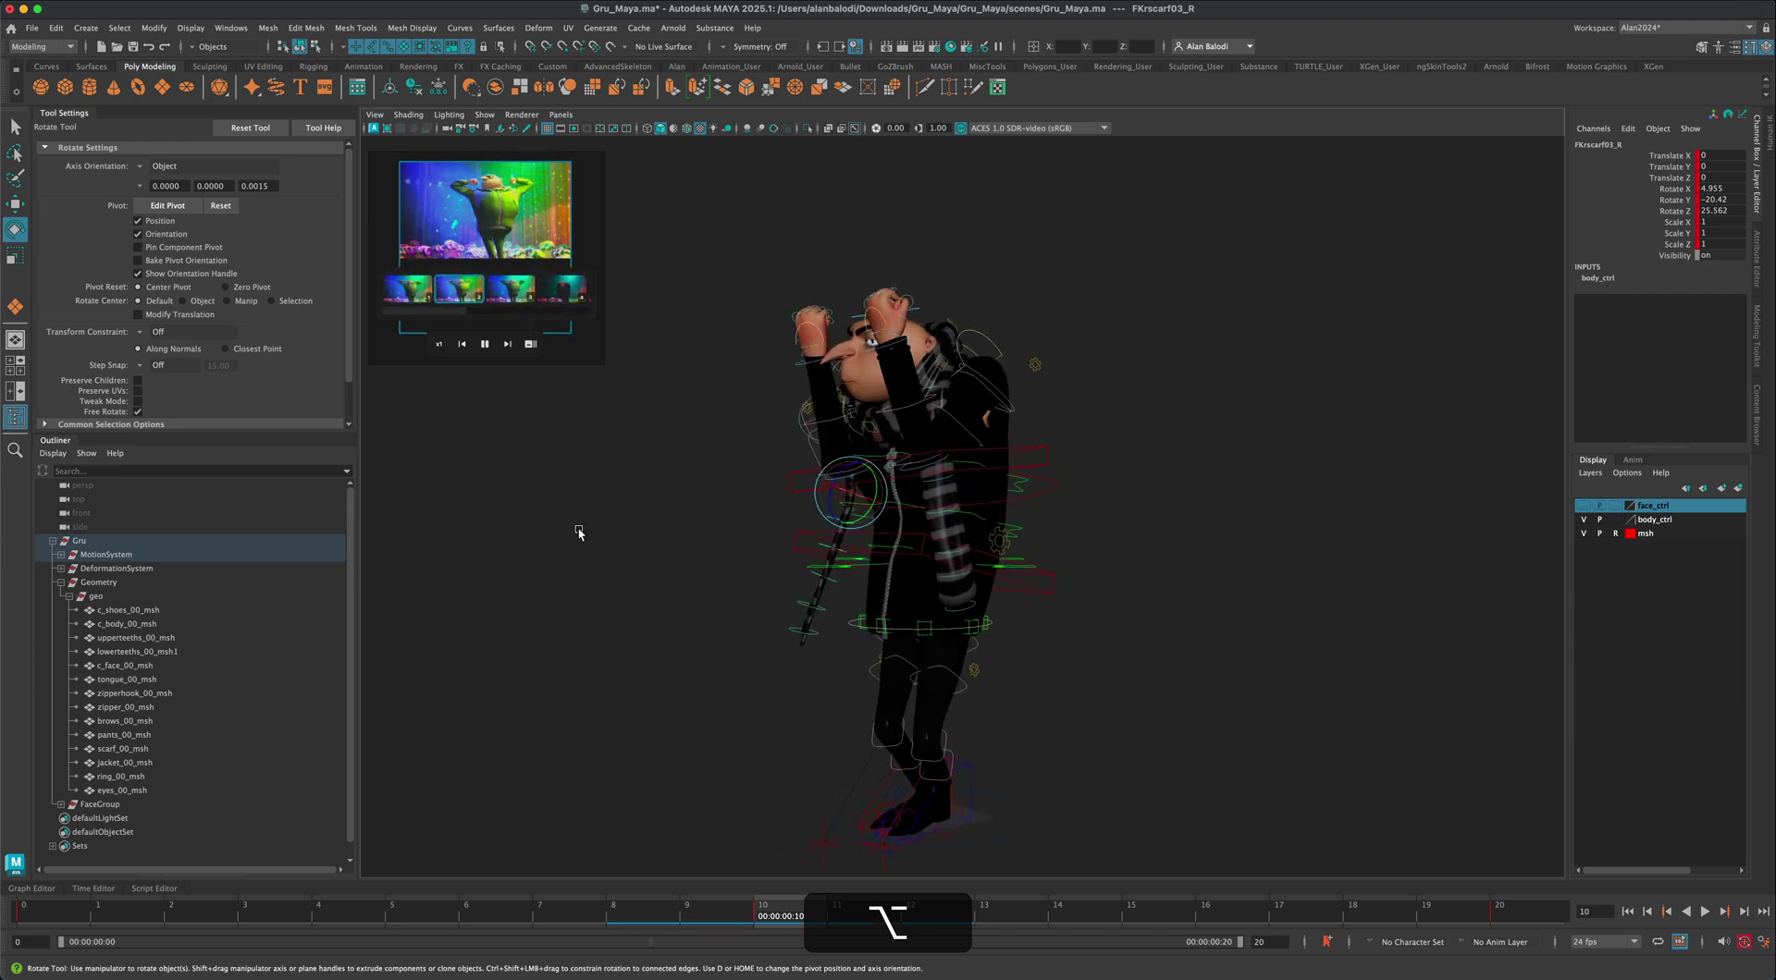
pyautogui.click(934, 511)
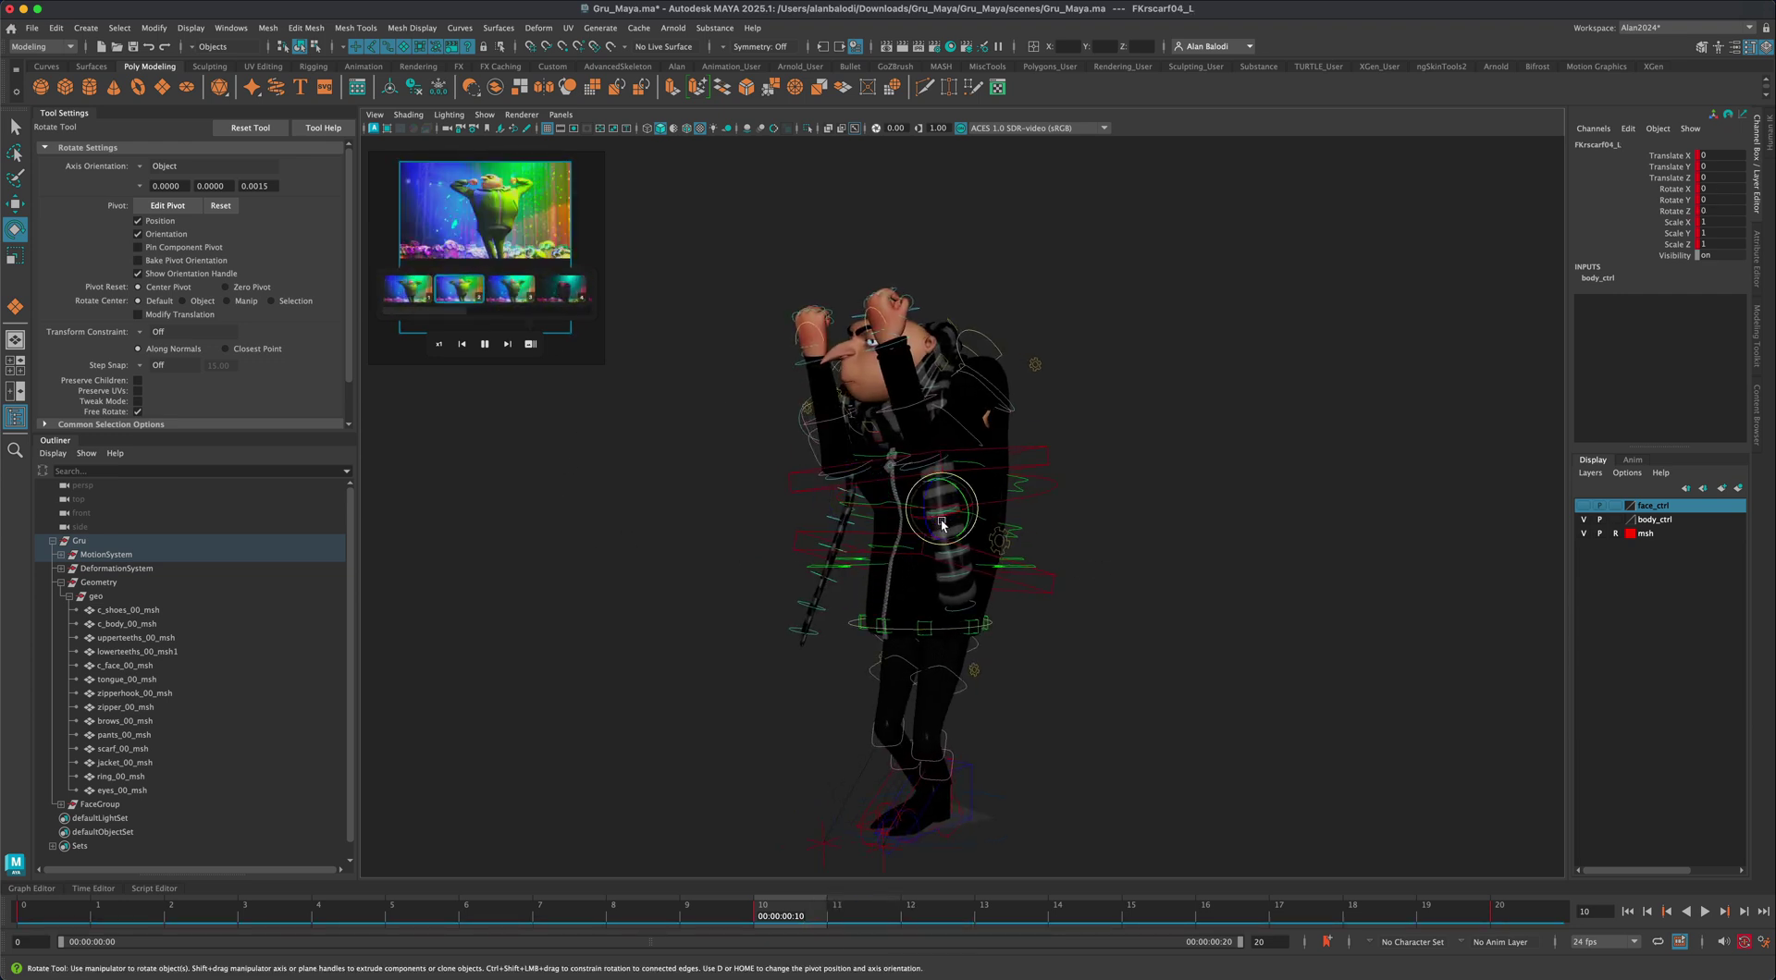
pyautogui.moveTo(935, 507); pyautogui.dragTo(941, 496)
pyautogui.keyDown('alt'); pyautogui.moveTo(1177, 574); pyautogui.dragTo(1193, 574); pyautogui.keyUp('alt')
pyautogui.moveTo(969, 515); pyautogui.dragTo(981, 524)
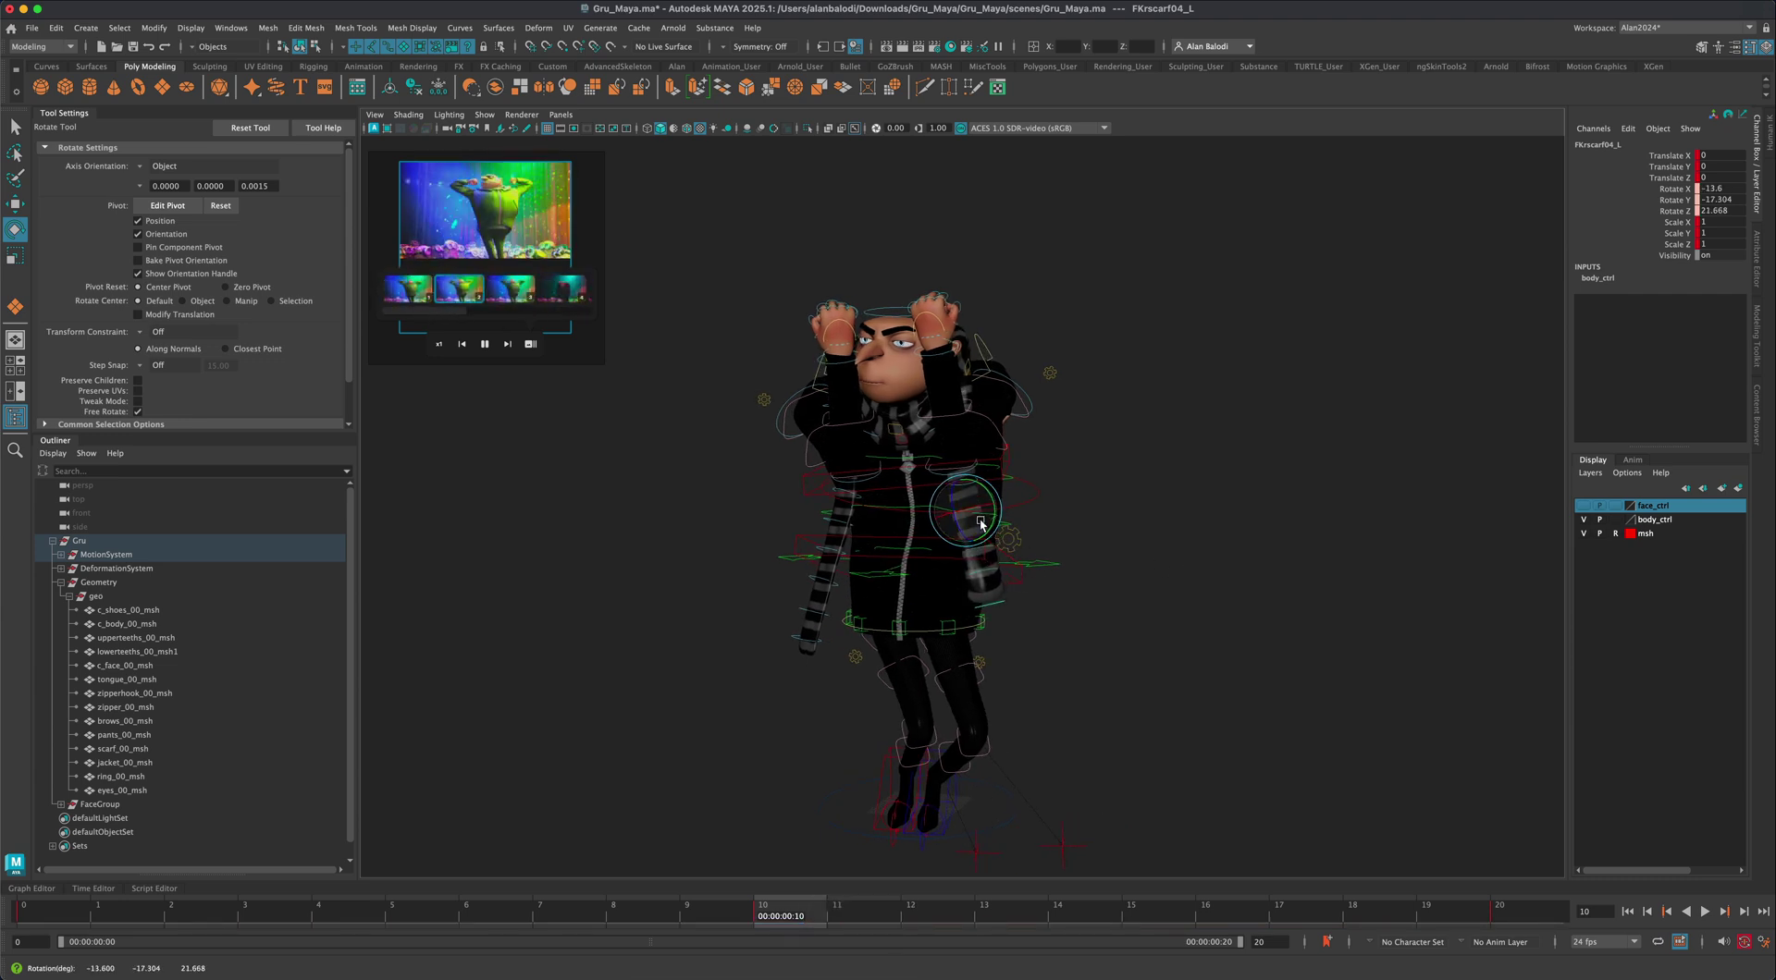
pyautogui.keyDown('alt'); pyautogui.moveTo(1239, 758); pyautogui.dragTo(1219, 736); pyautogui.keyUp('alt')
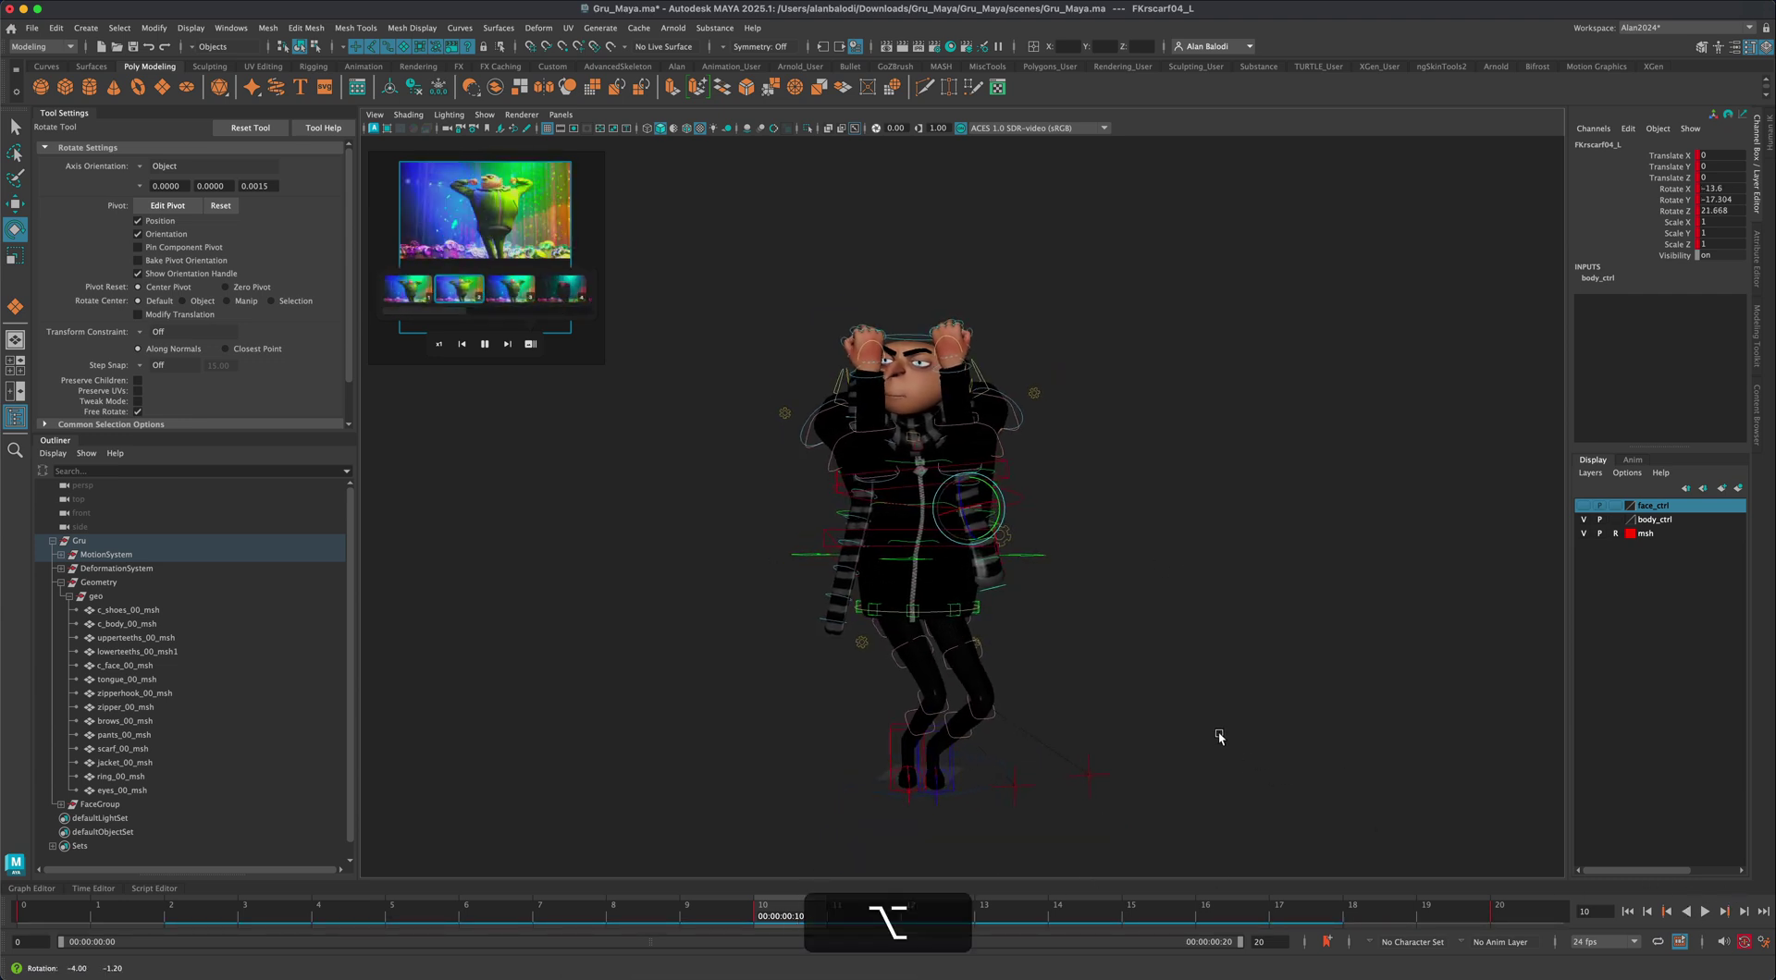
# Play the animation to check the scarf swing, inspecting a few other scarf controls, then replay the loop
pyautogui.click(1704, 913)
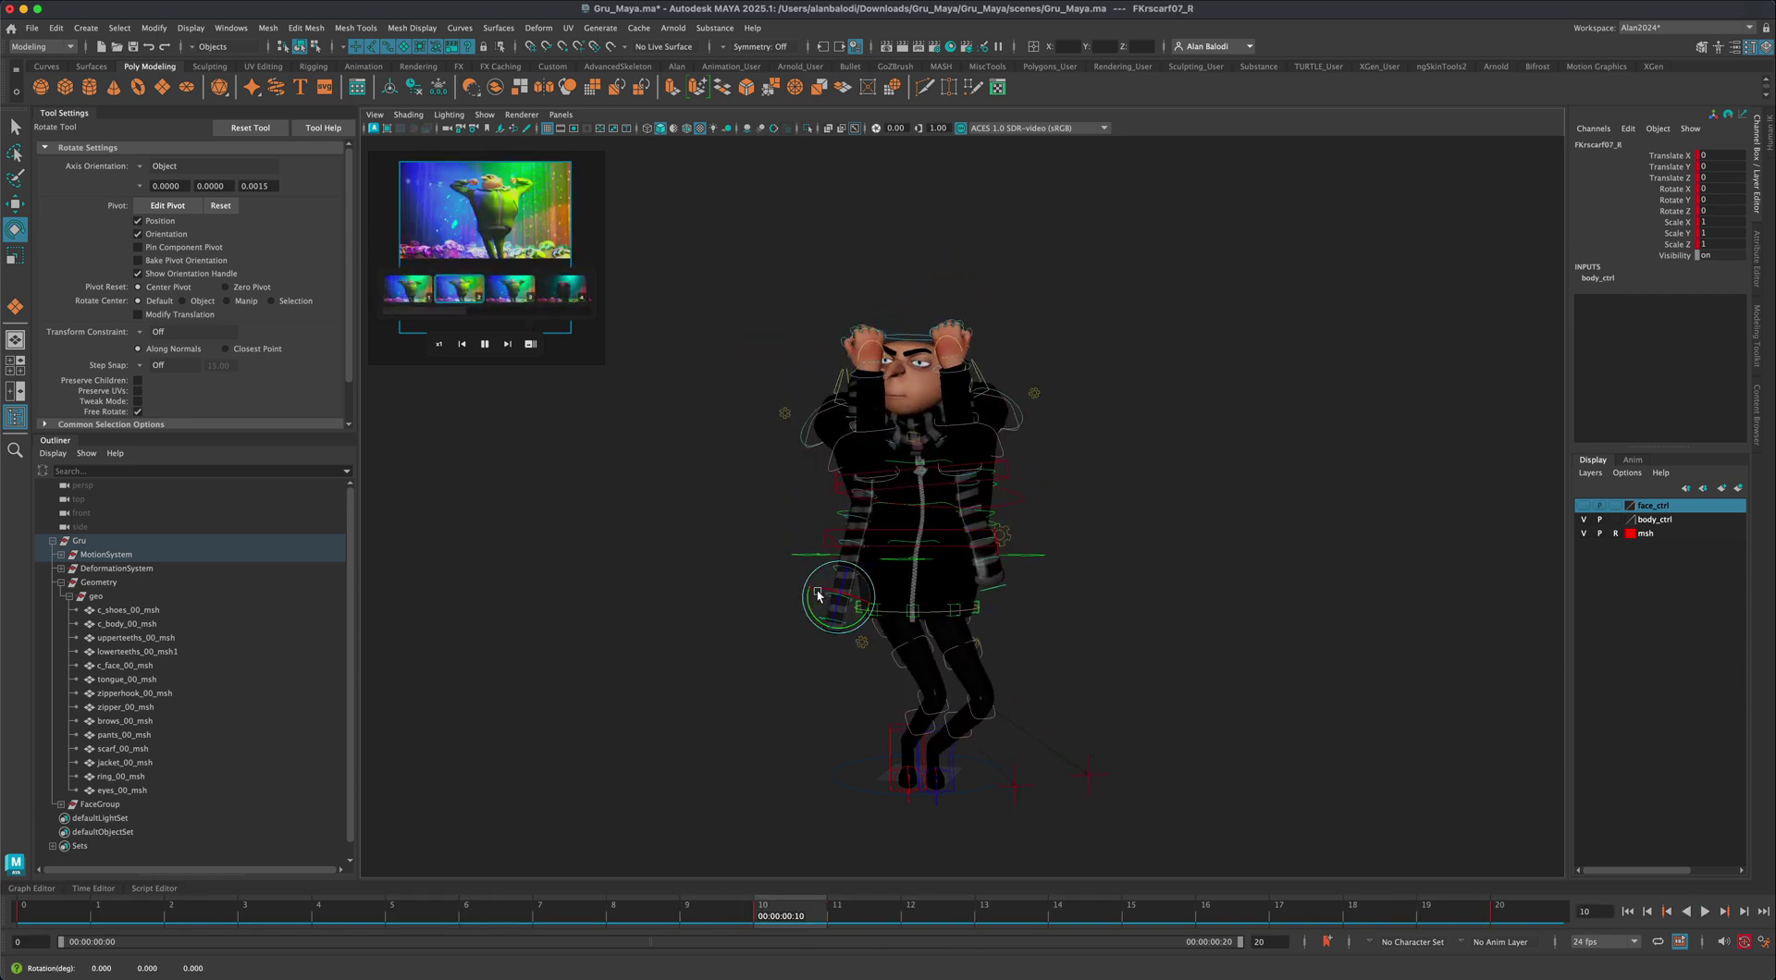
pyautogui.click(994, 592)
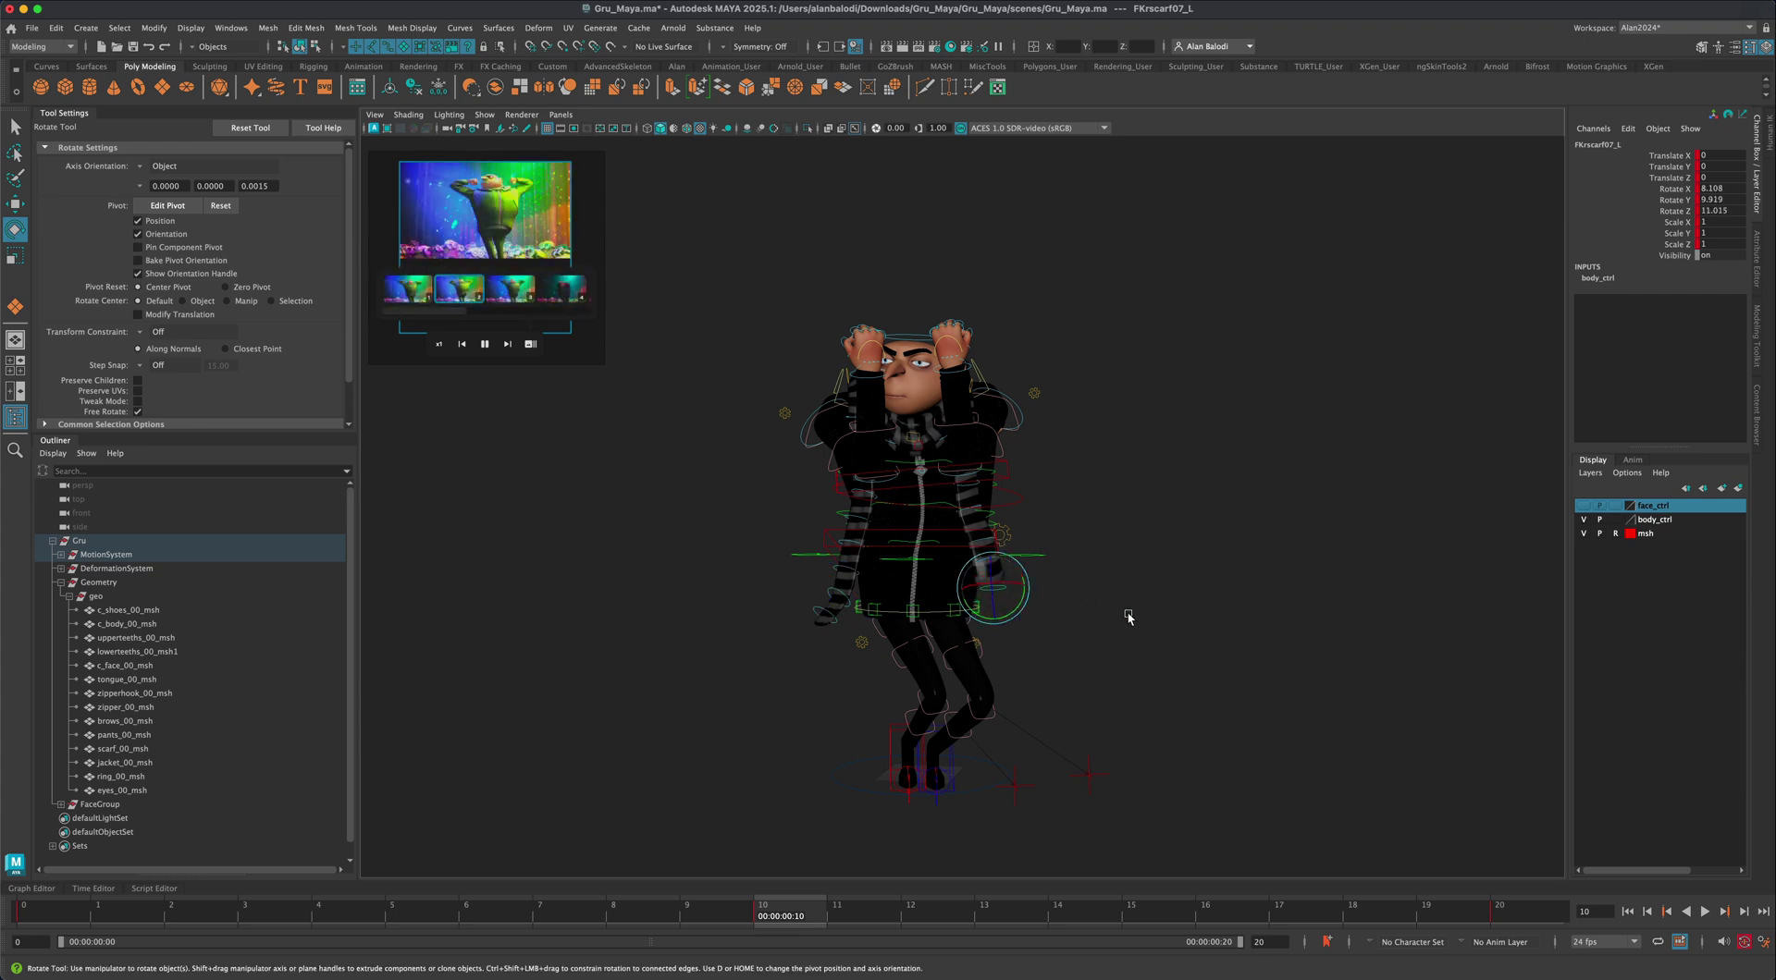
pyautogui.click(1128, 616)
pyautogui.click(994, 572)
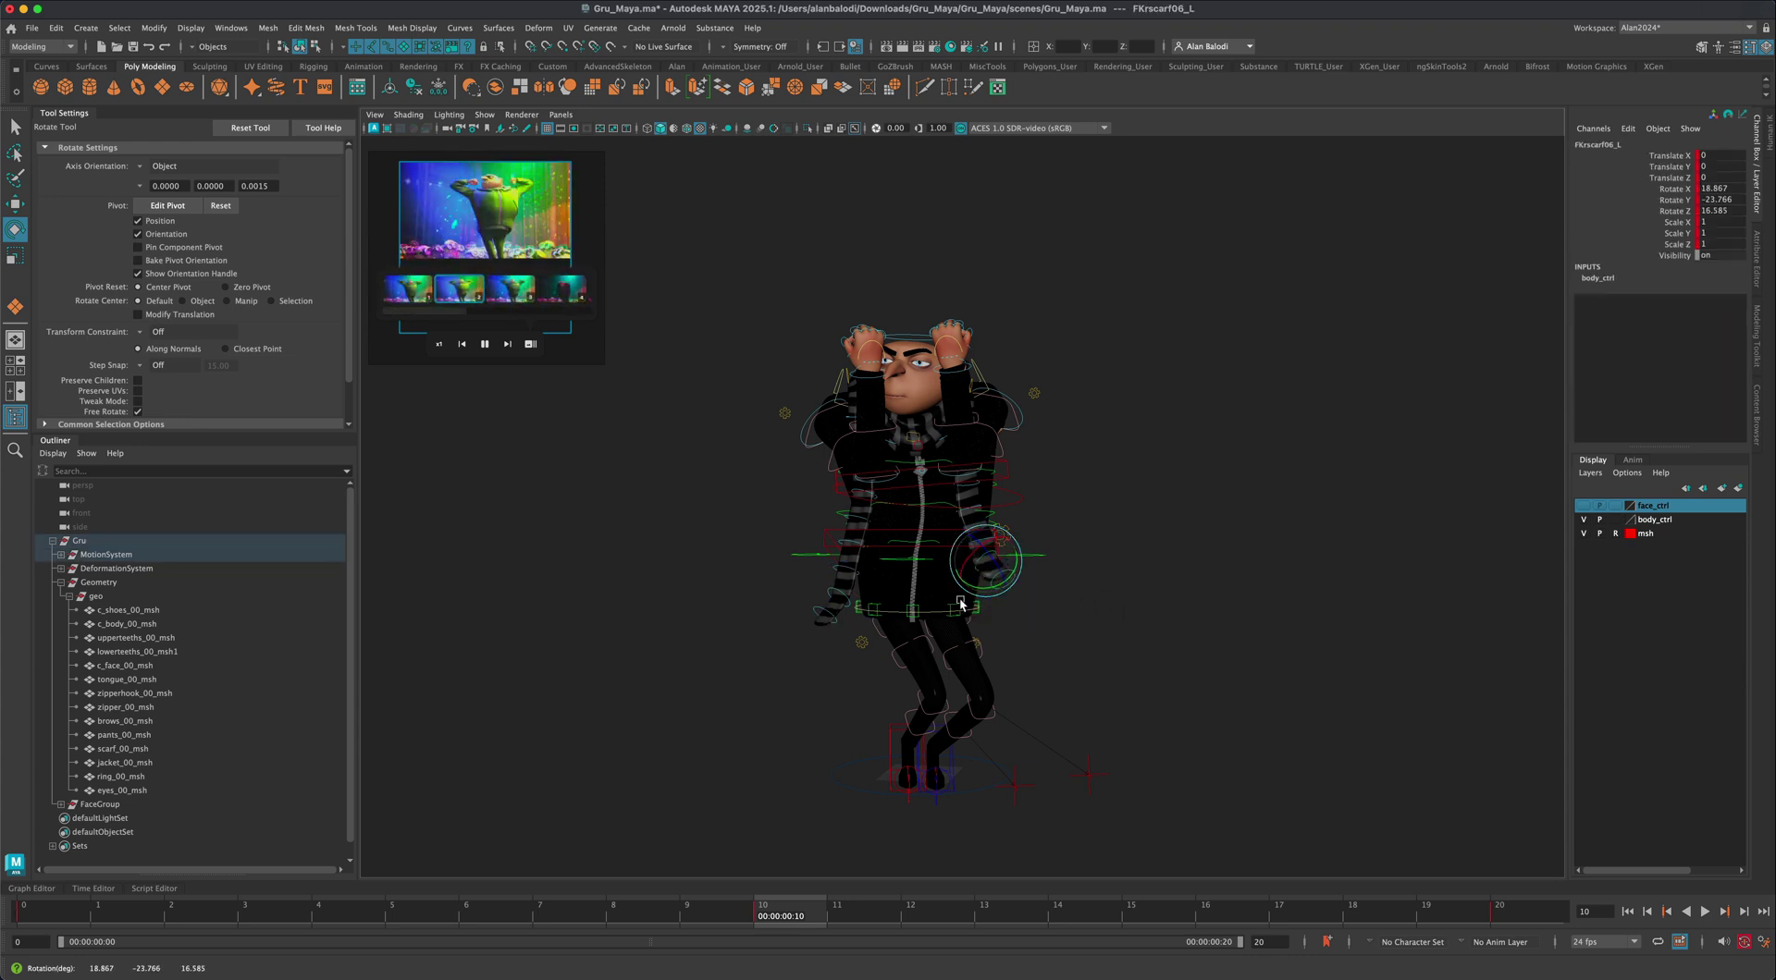
pyautogui.click(840, 588)
pyautogui.click(838, 579)
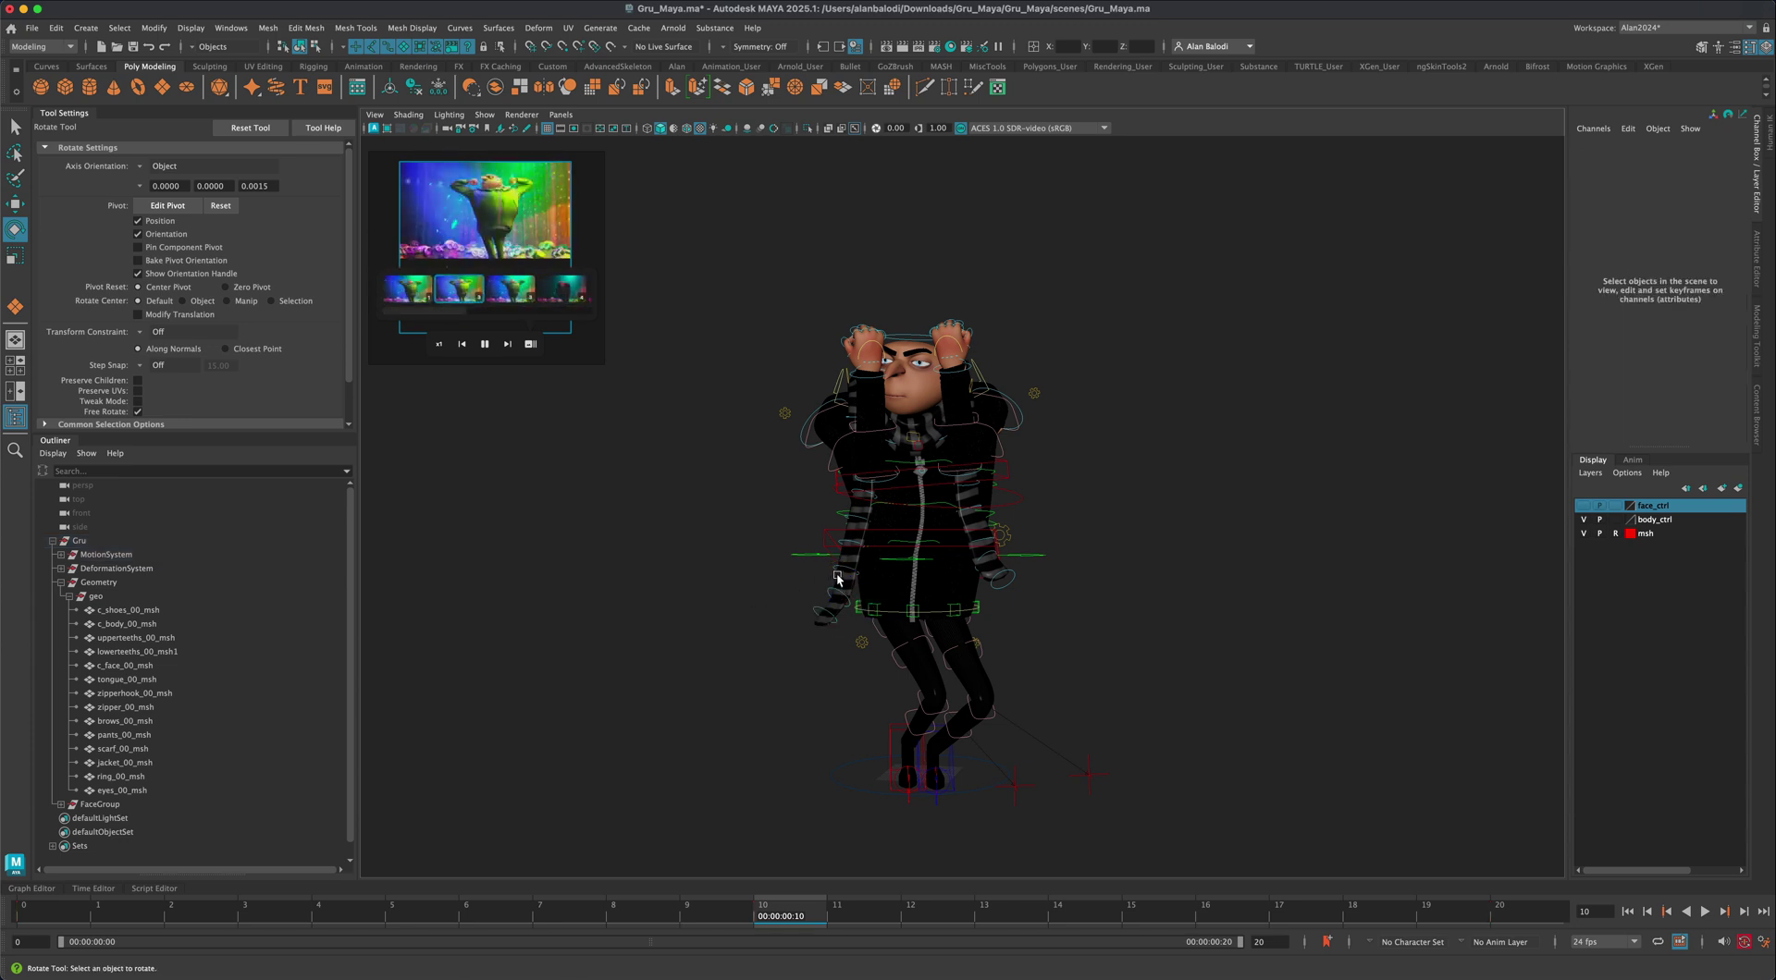
pyautogui.click(840, 568)
pyautogui.click(1420, 811)
pyautogui.click(1707, 914)
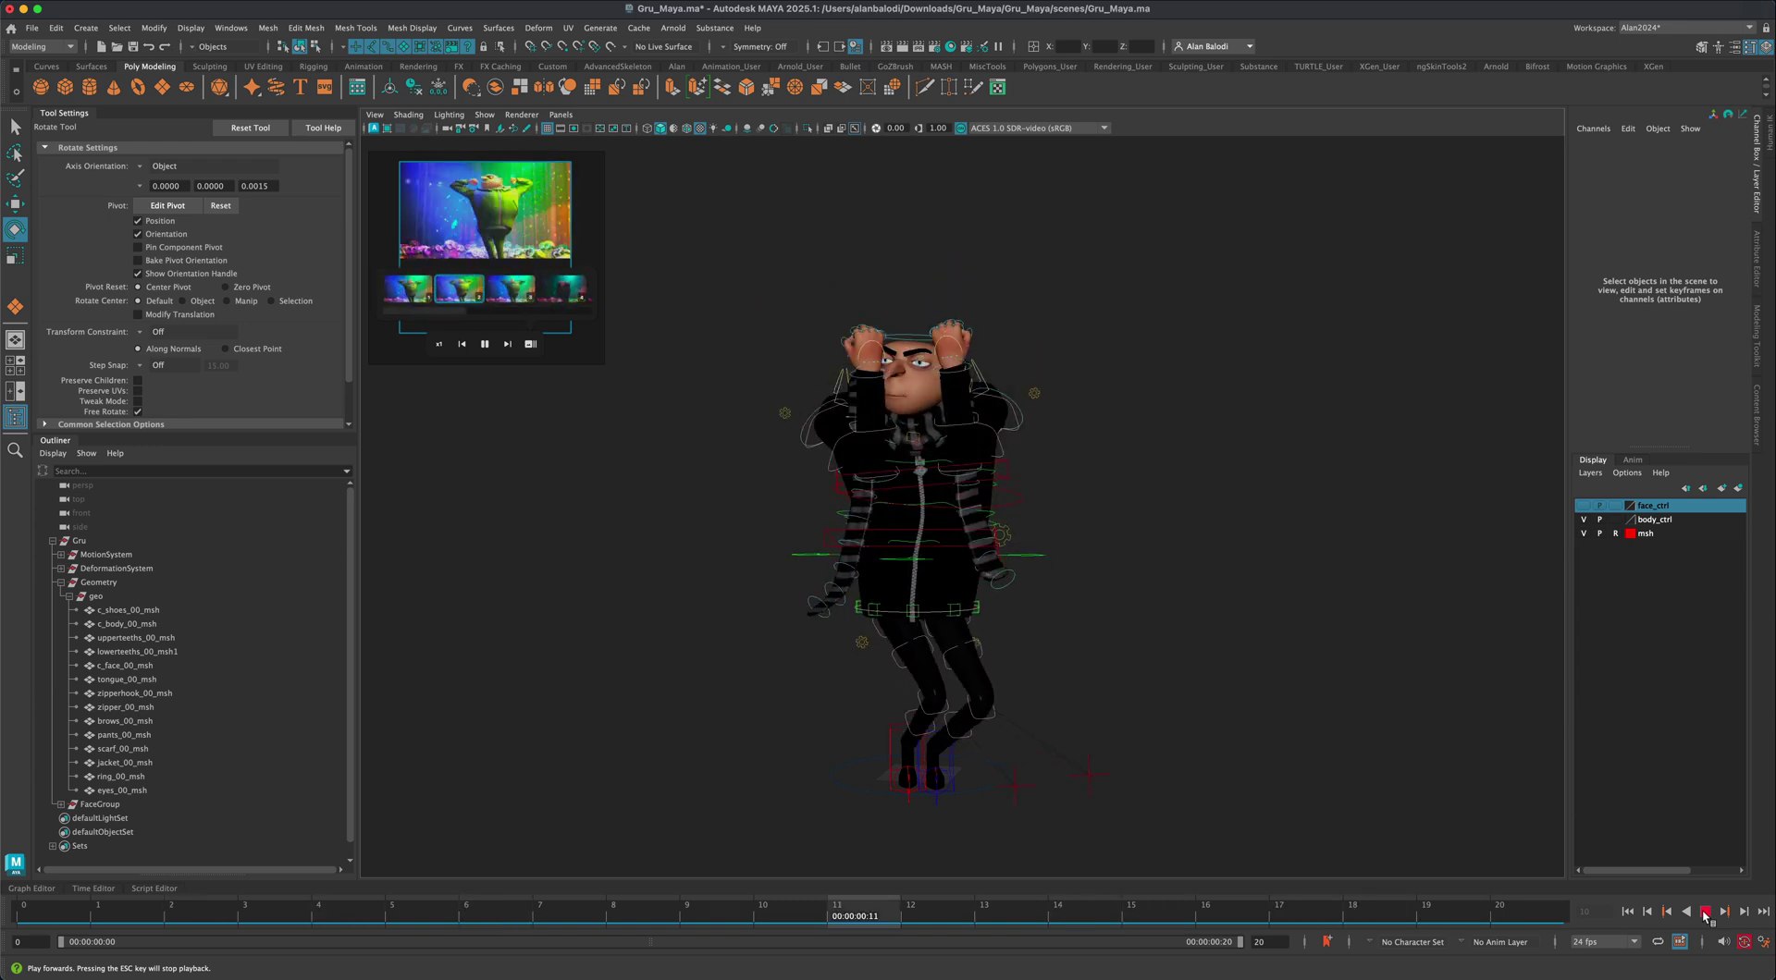
# Select all rig controls and move their keys from frame 10 to 7 and from 20 to 14
pyautogui.press('Escape')
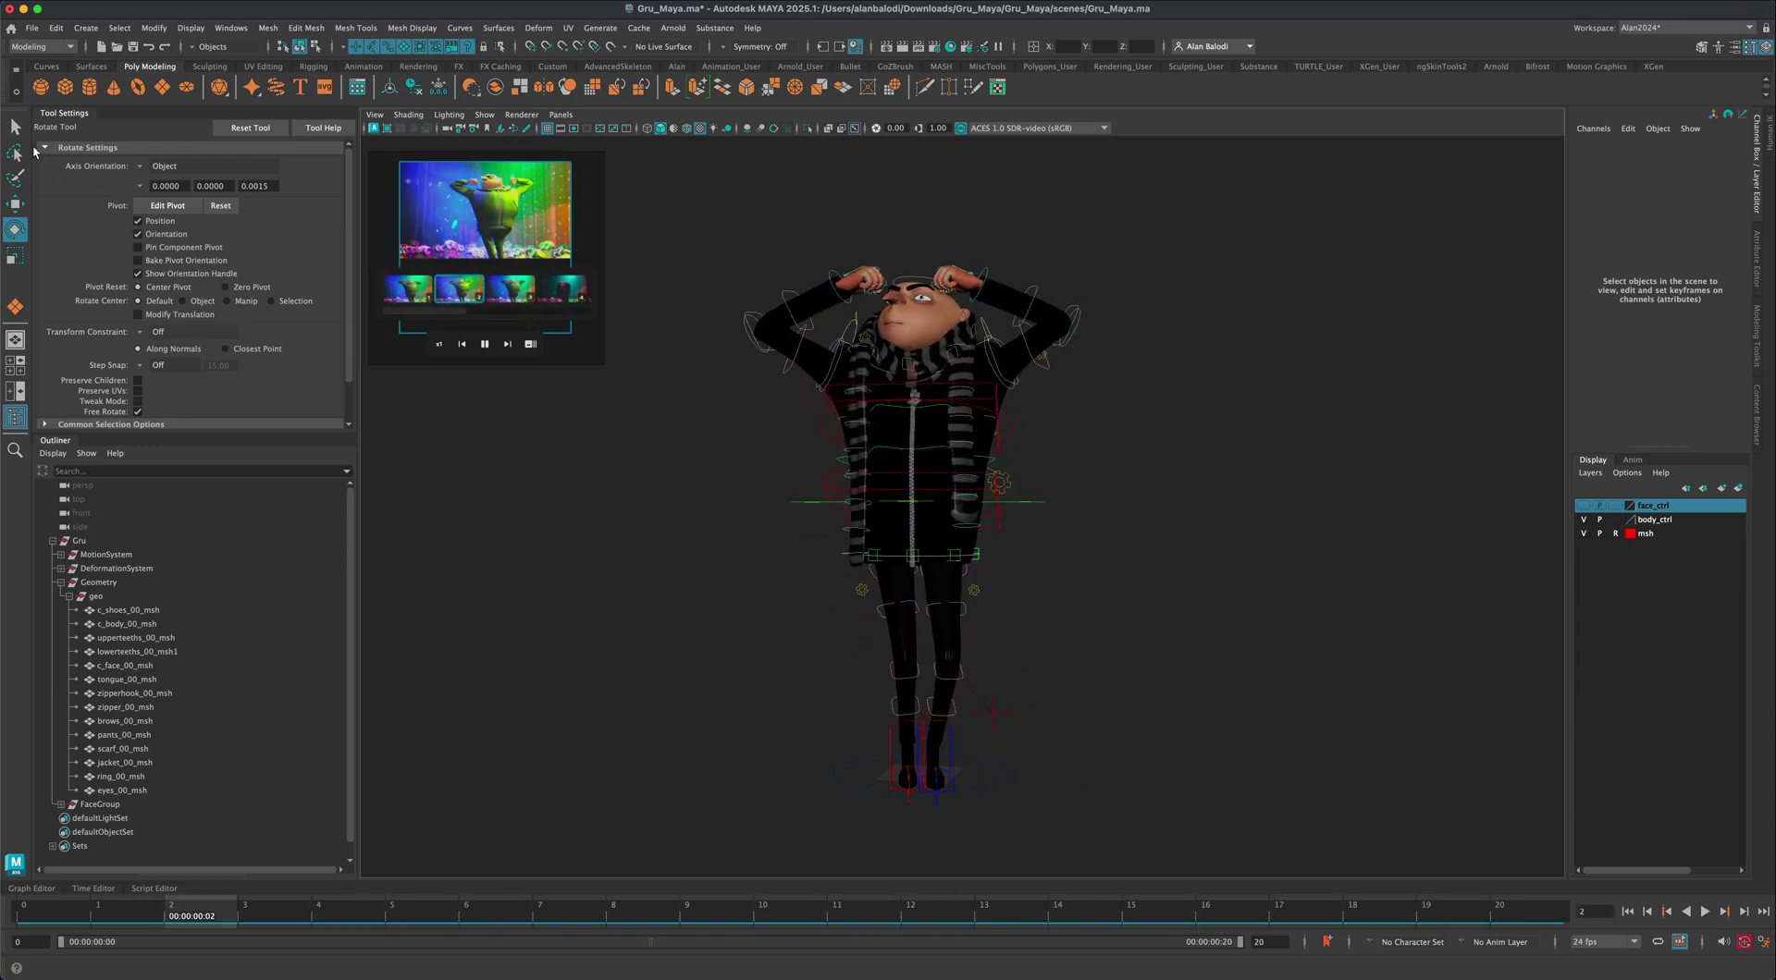
pyautogui.click(16, 129)
pyautogui.moveTo(1273, 826); pyautogui.dragTo(1275, 825)
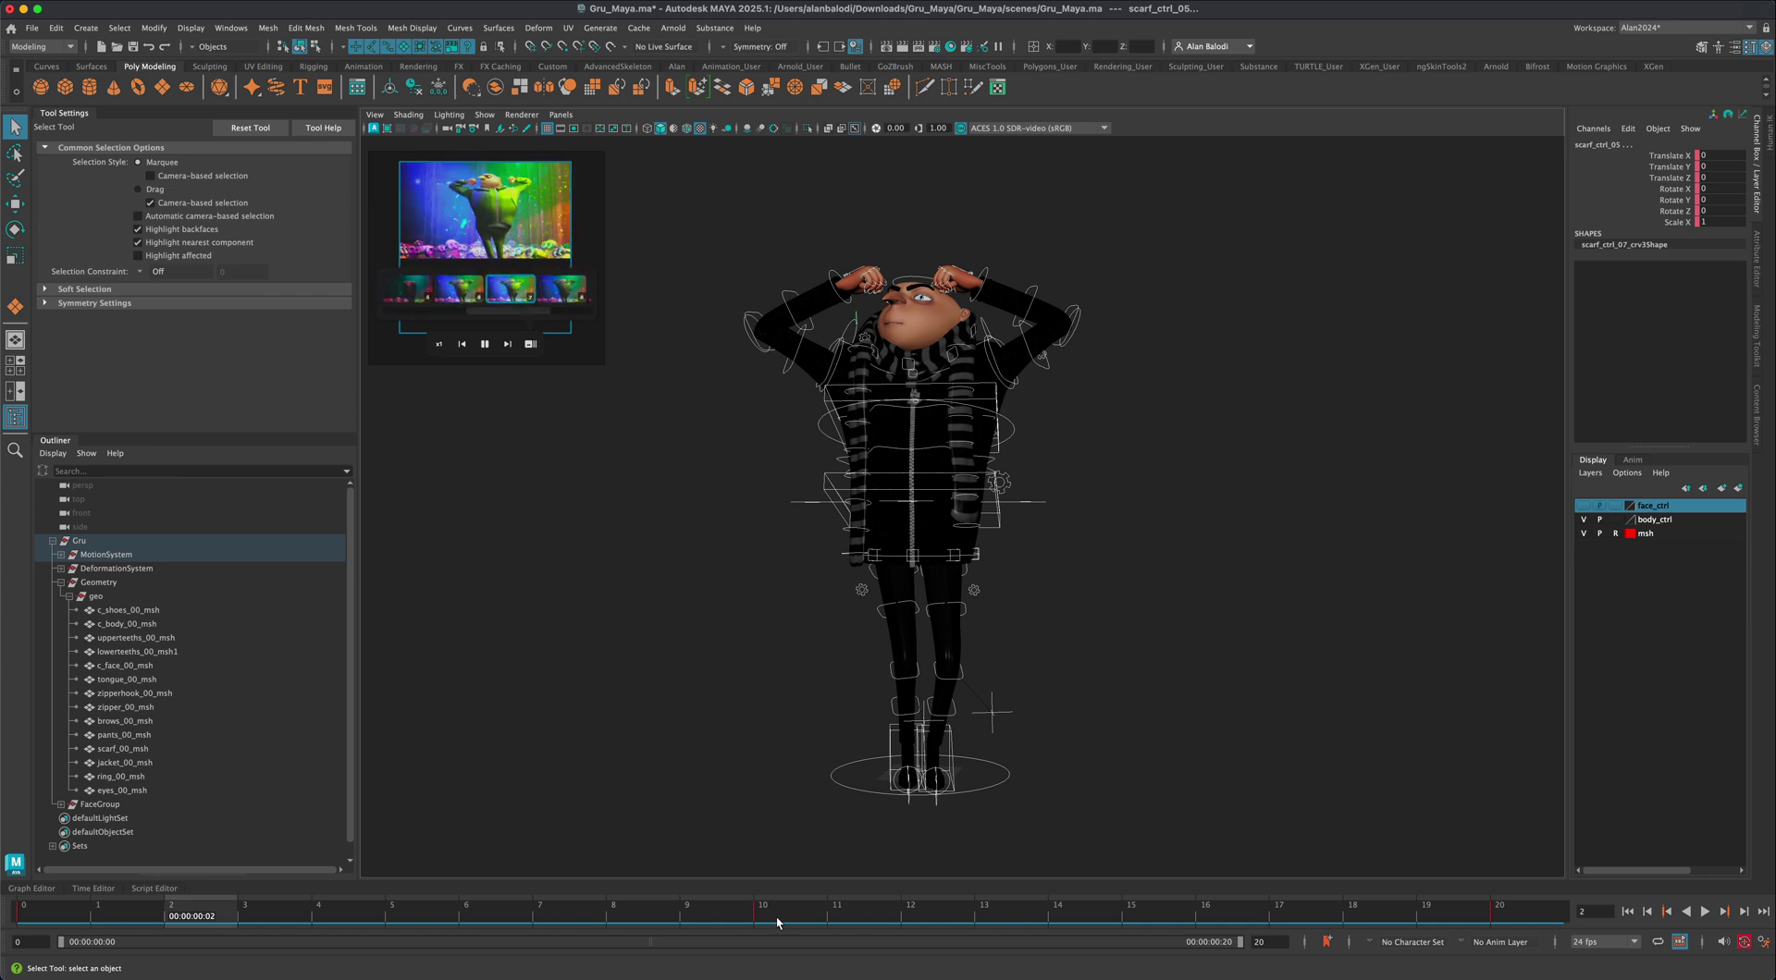
pyautogui.click(773, 912)
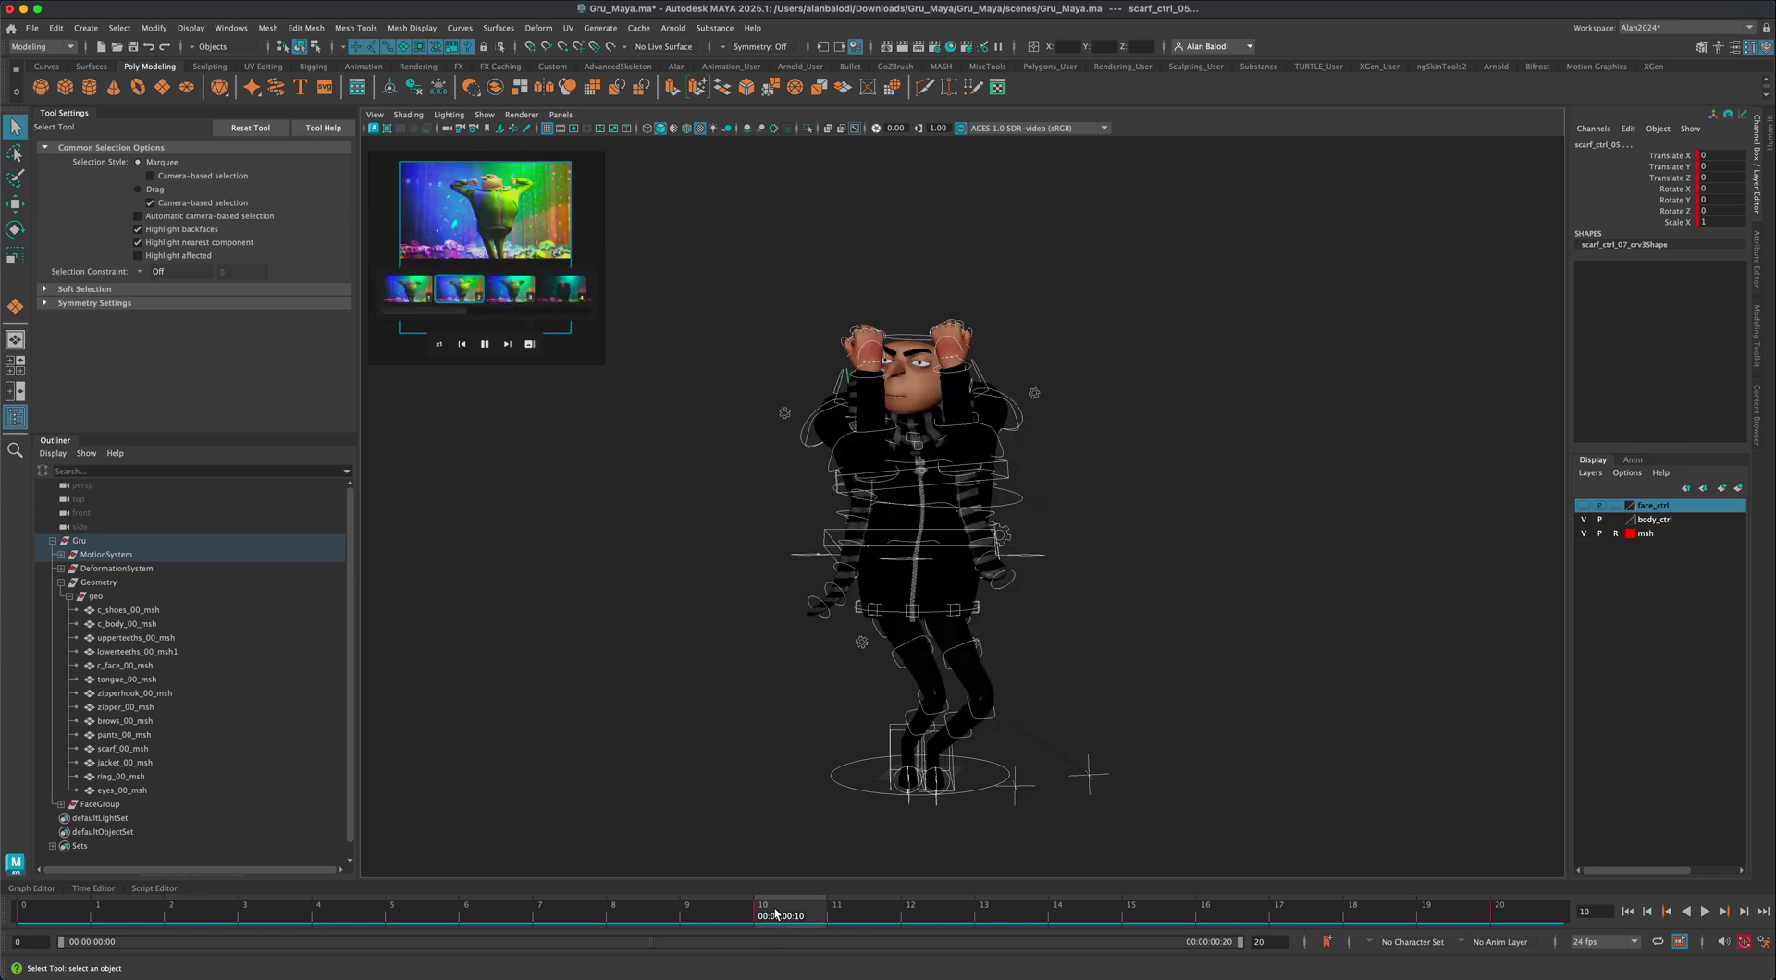
pyautogui.press('shift')
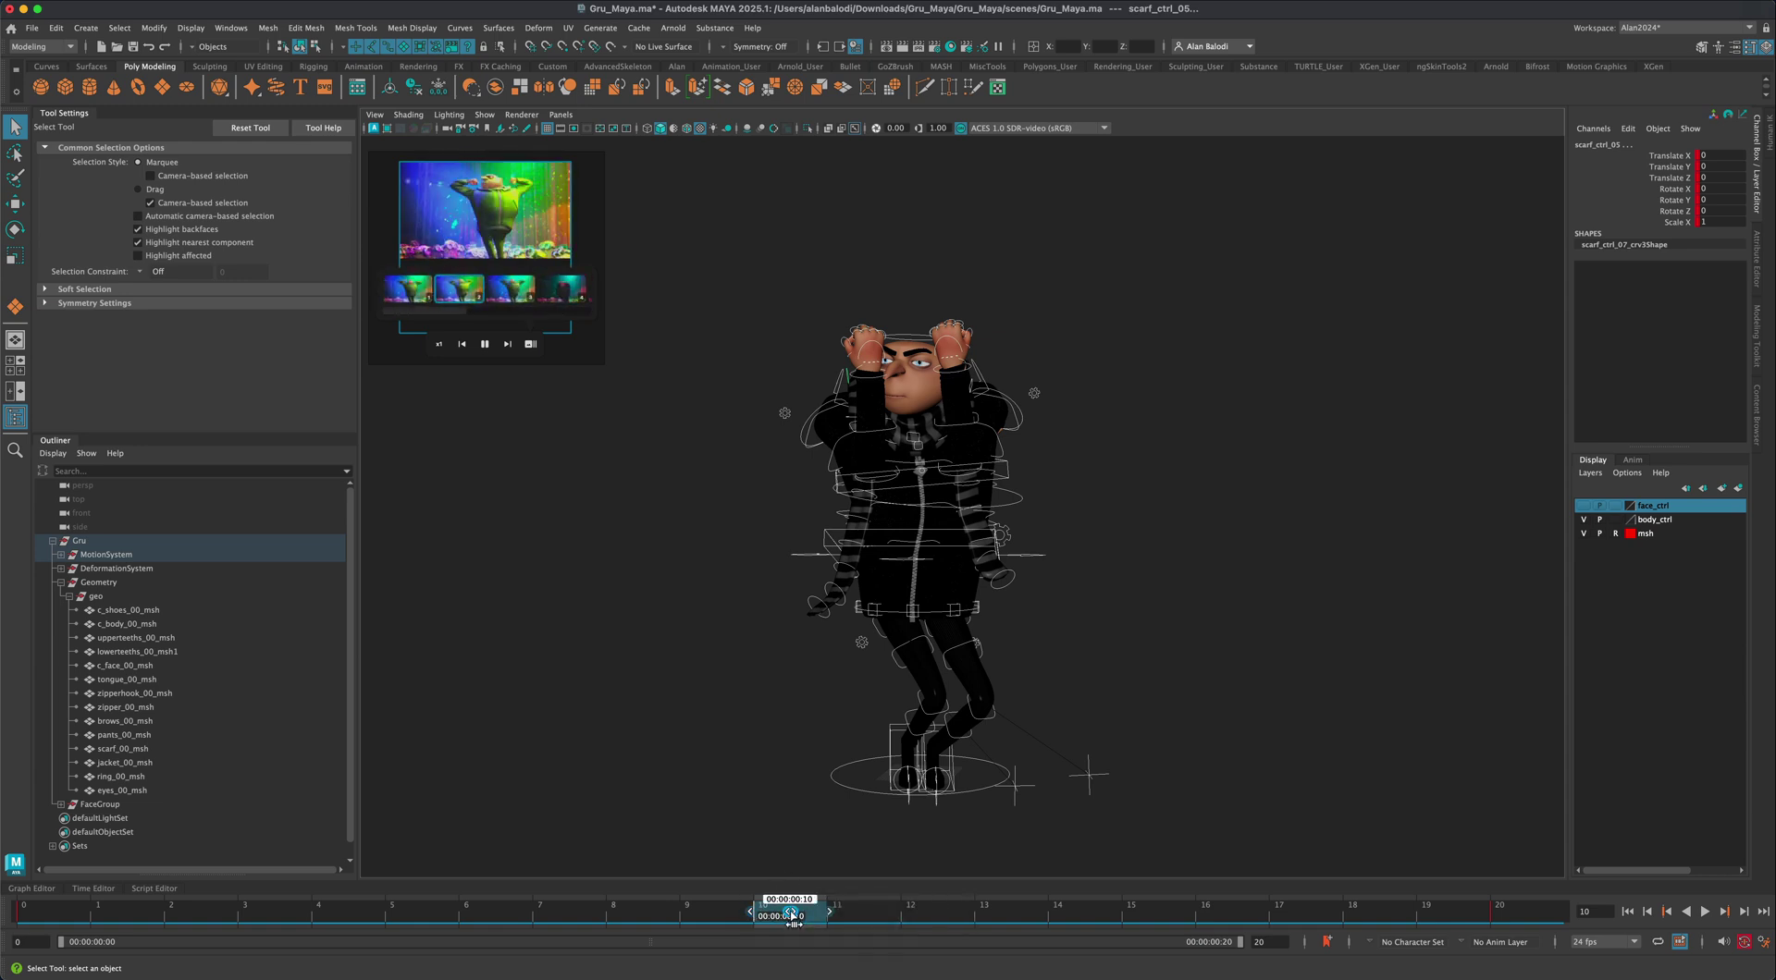
pyautogui.moveTo(723, 918); pyautogui.dragTo(659, 921)
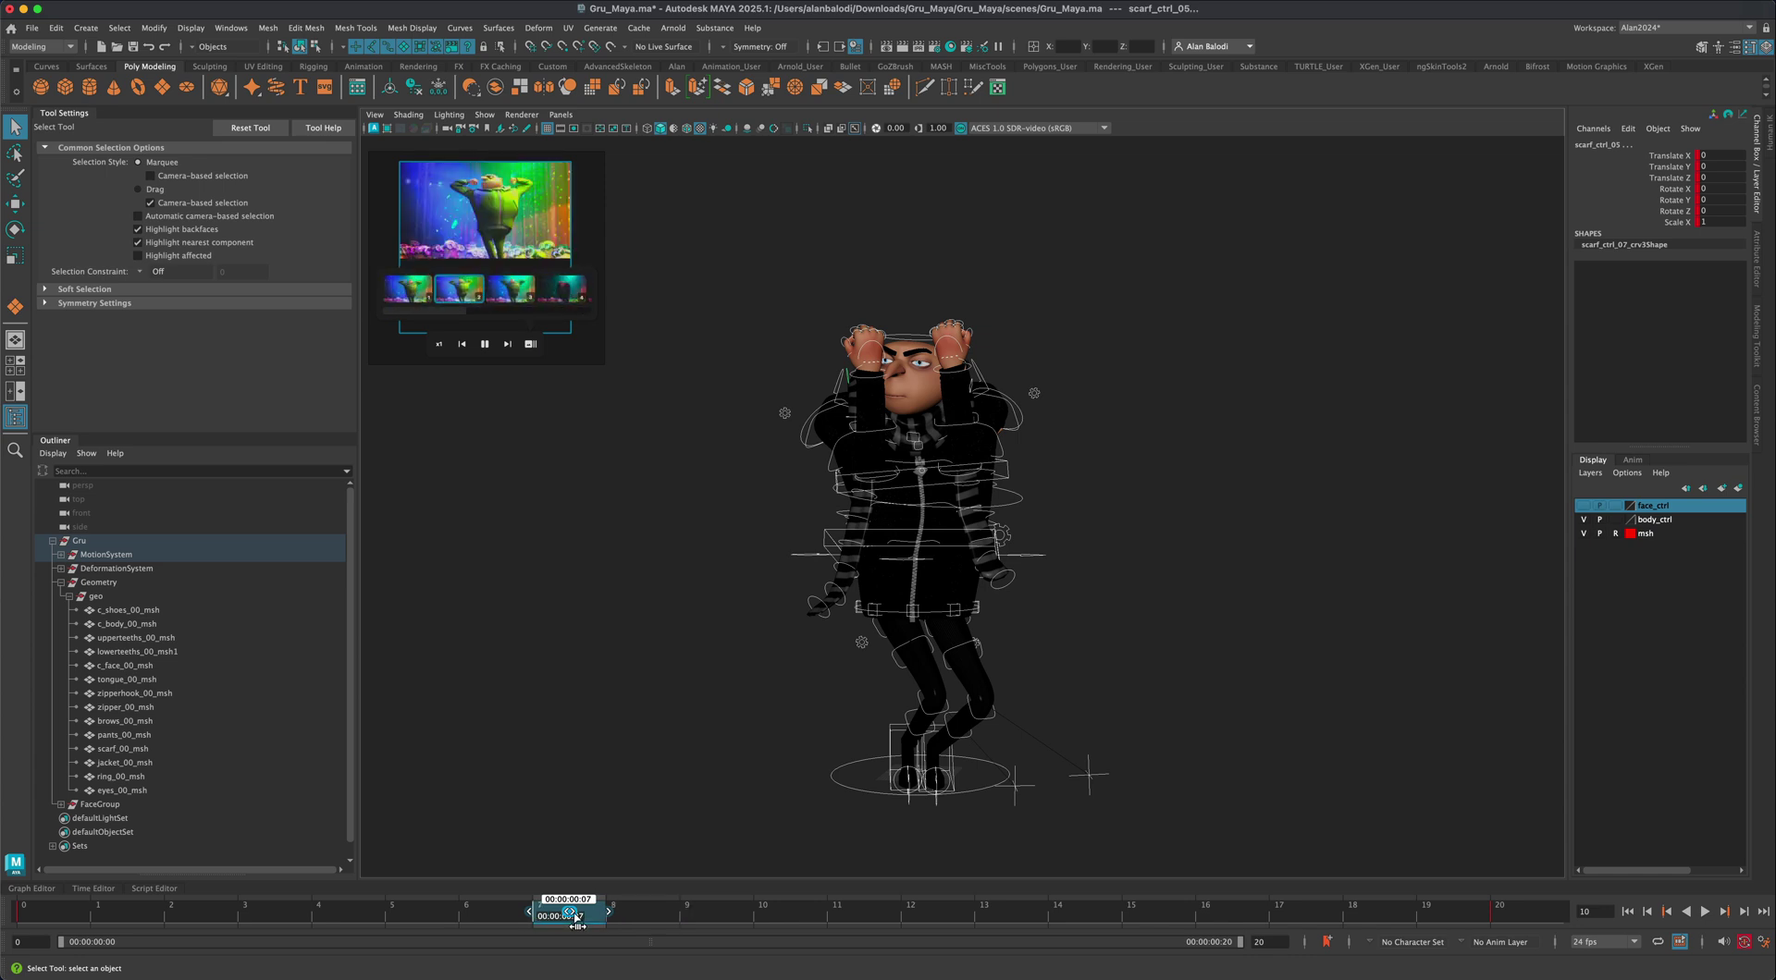
pyautogui.keyDown('shift'); pyautogui.click(1524, 912); pyautogui.keyUp('shift')
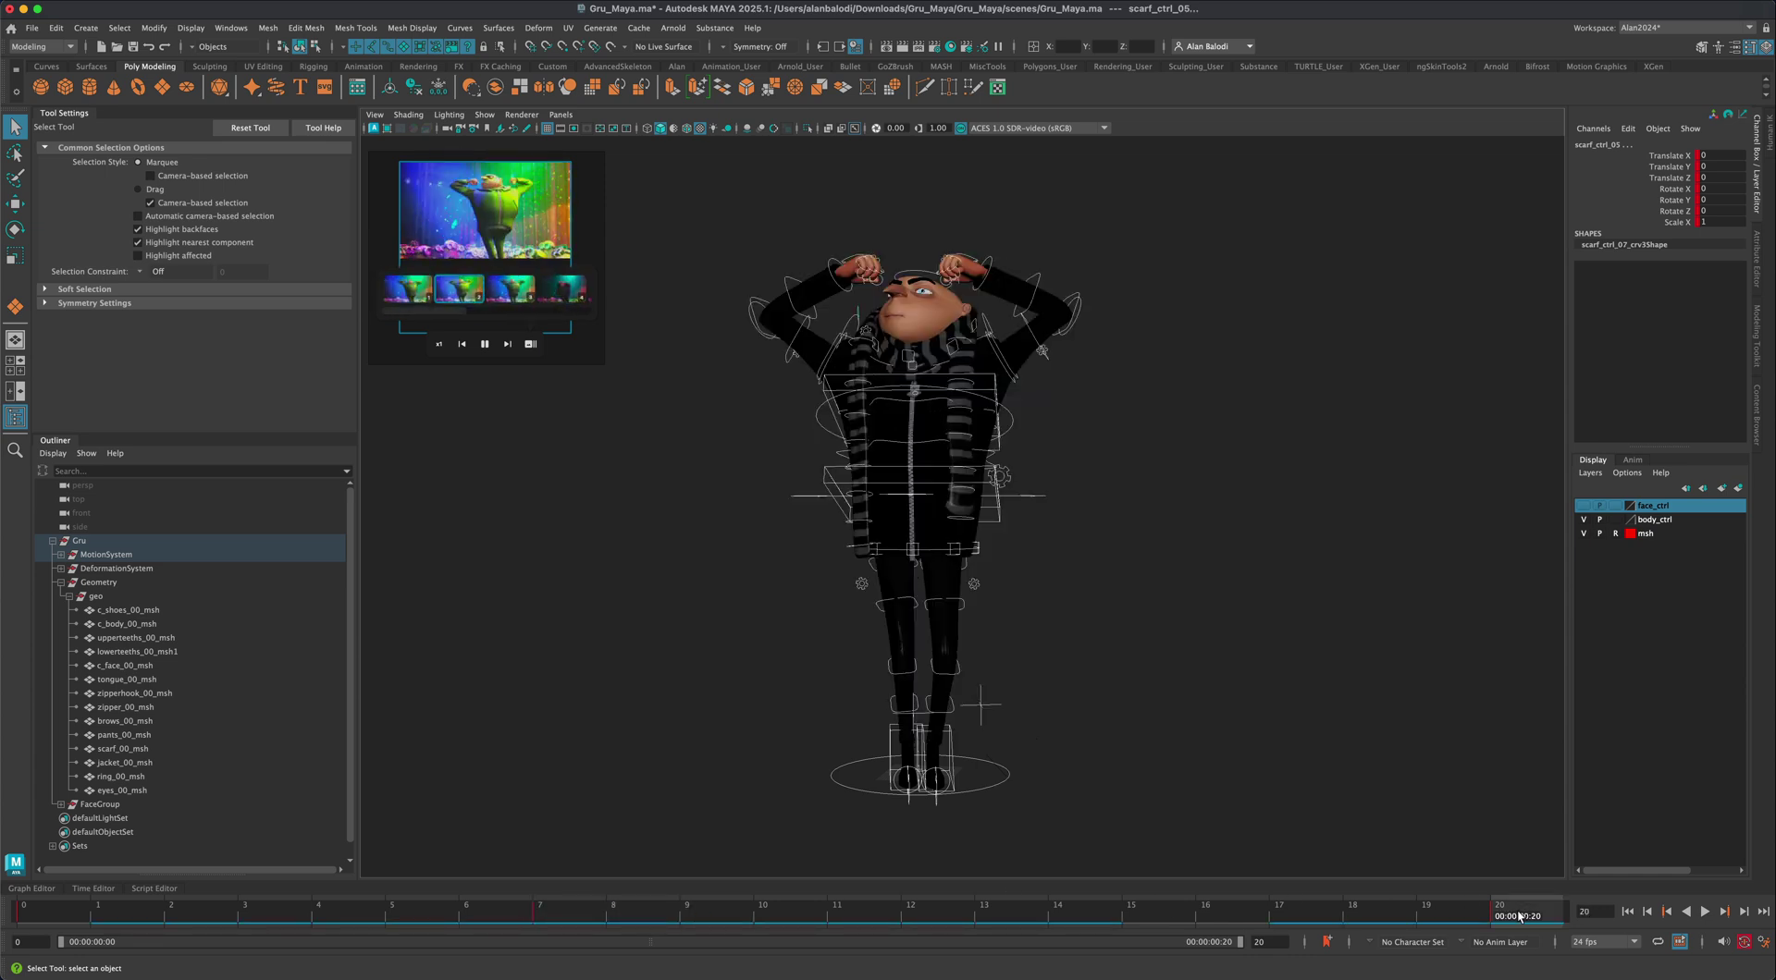
pyautogui.moveTo(1527, 914); pyautogui.dragTo(1289, 921)
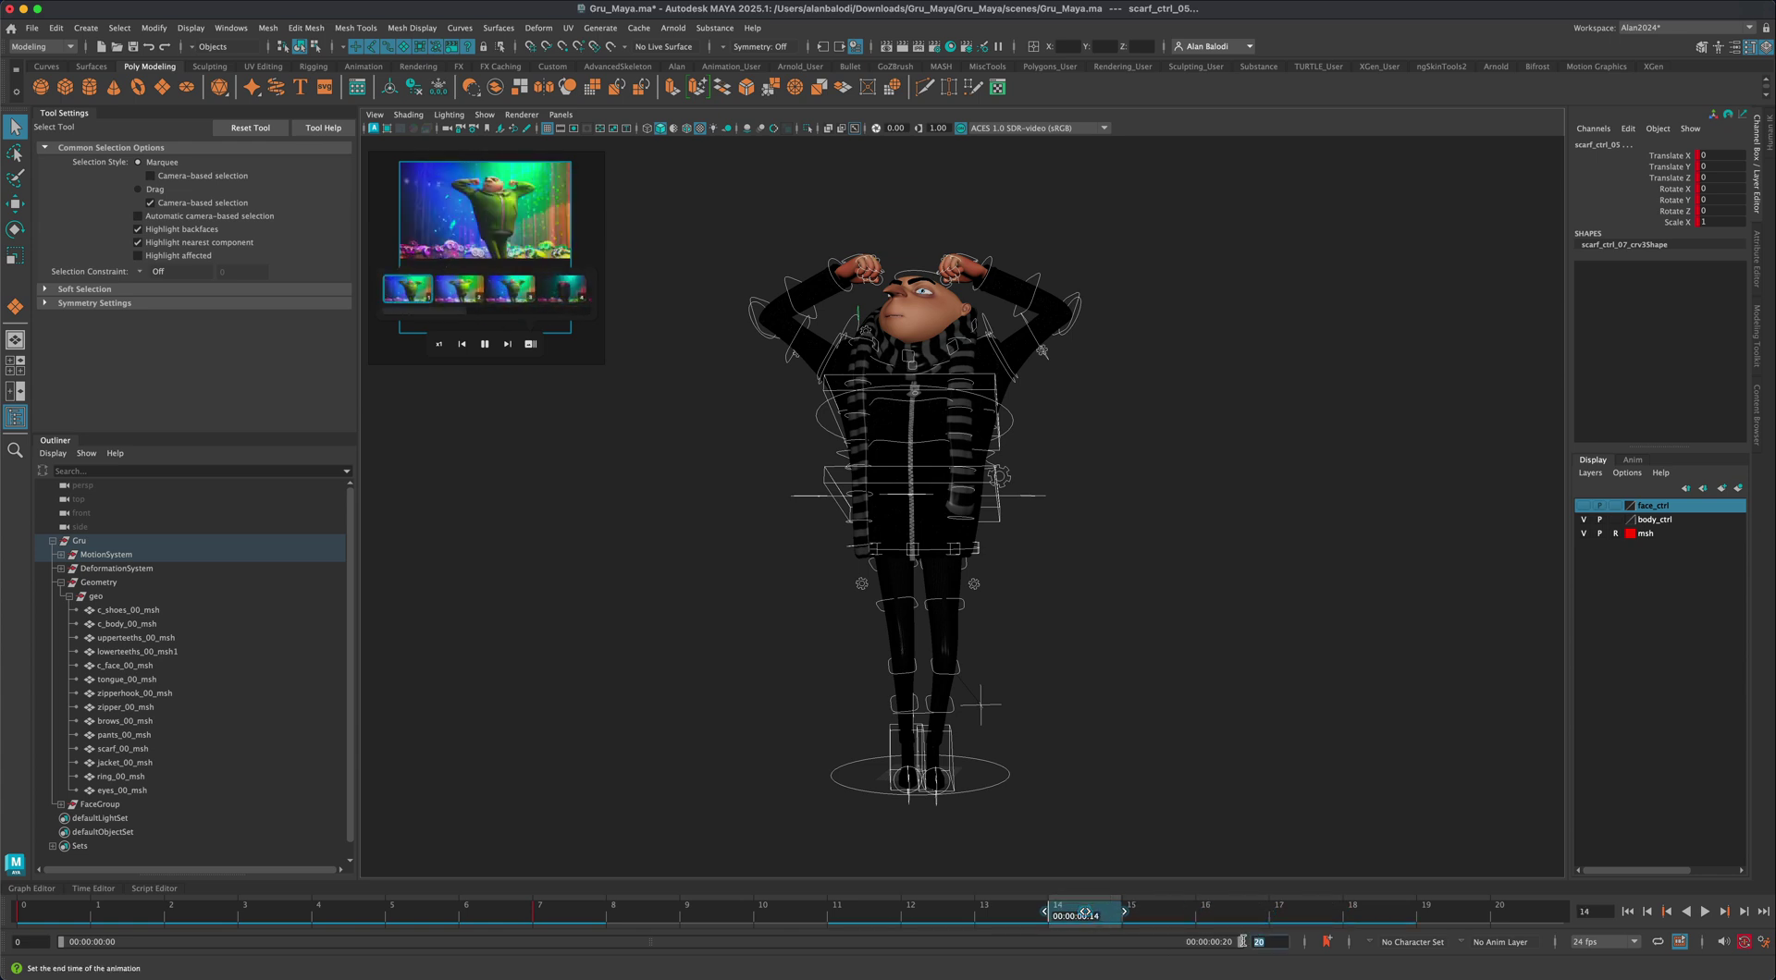
# Set the playback end time to 14 and play the shortened loop
pyautogui.write('14')
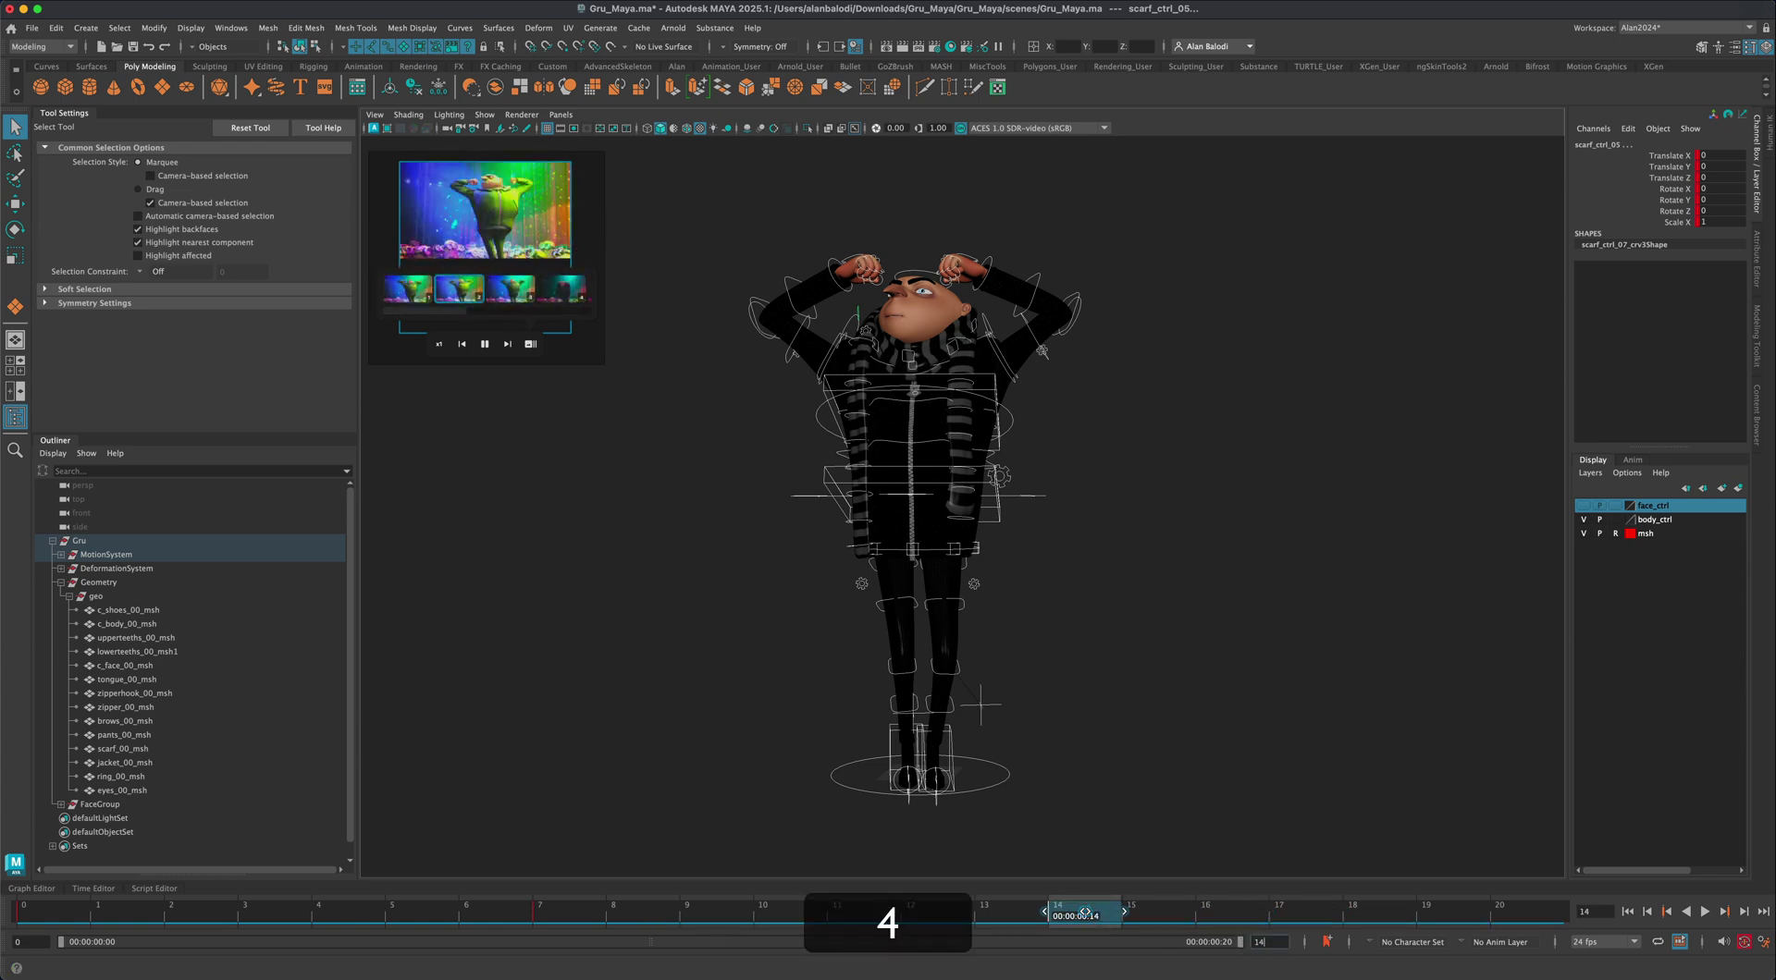
pyautogui.click(1161, 614)
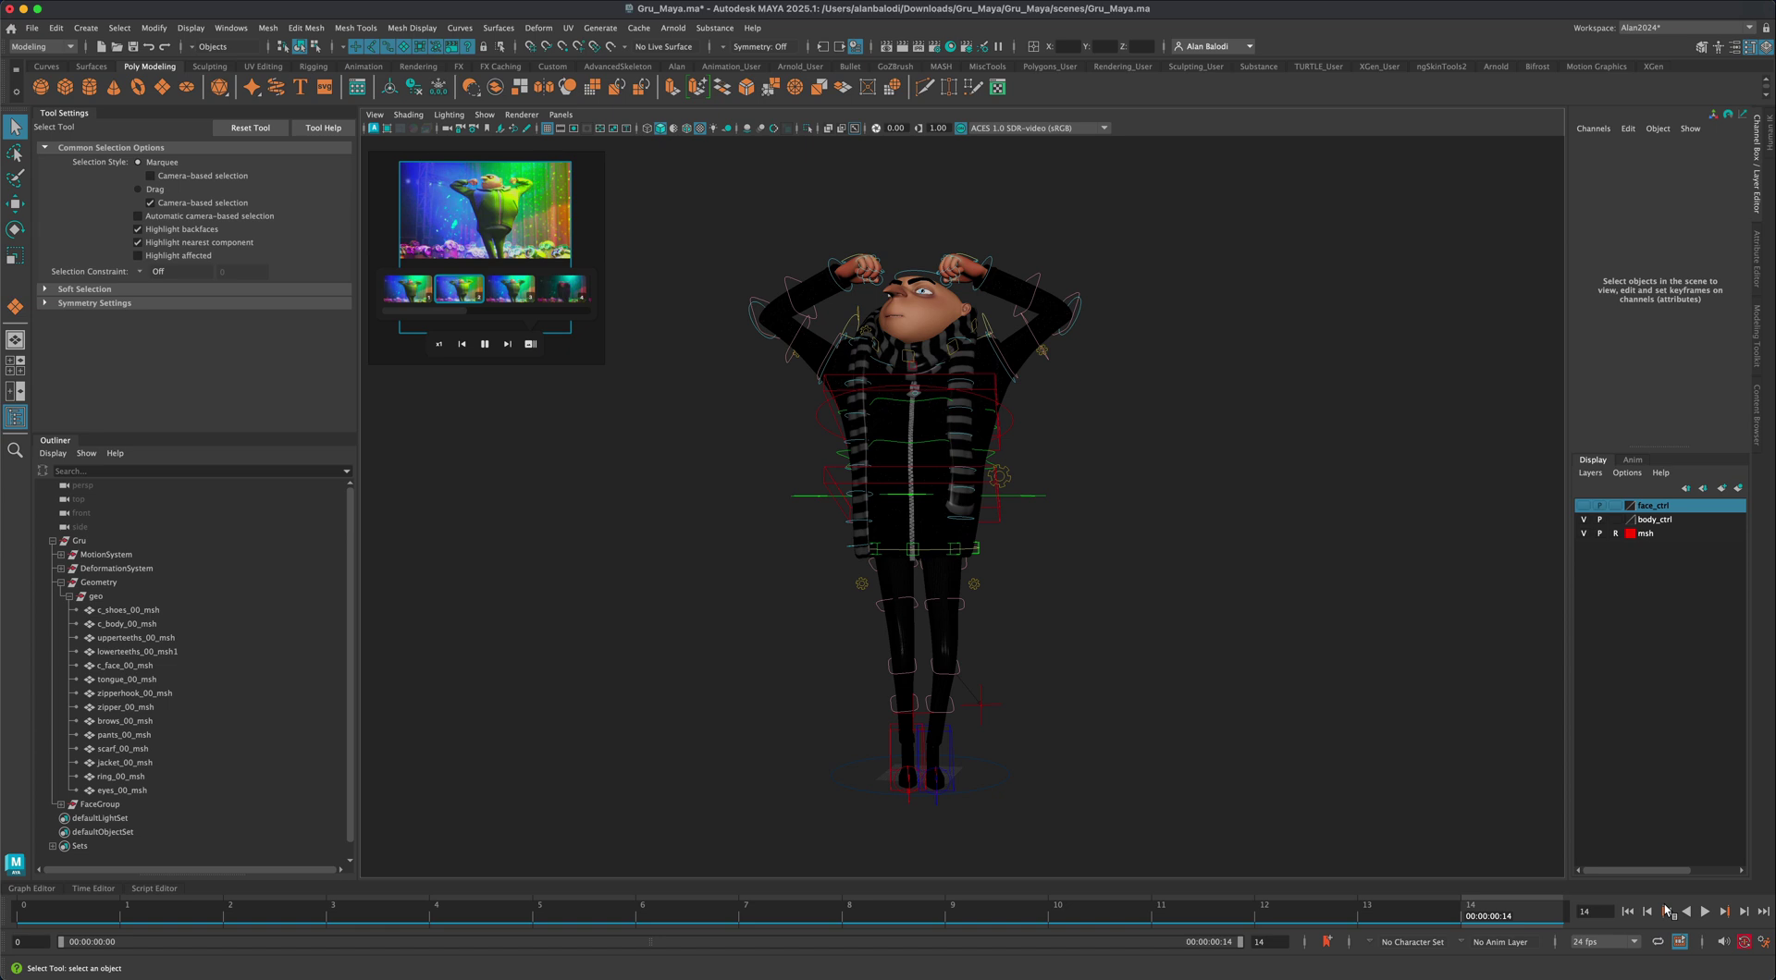
pyautogui.click(1706, 912)
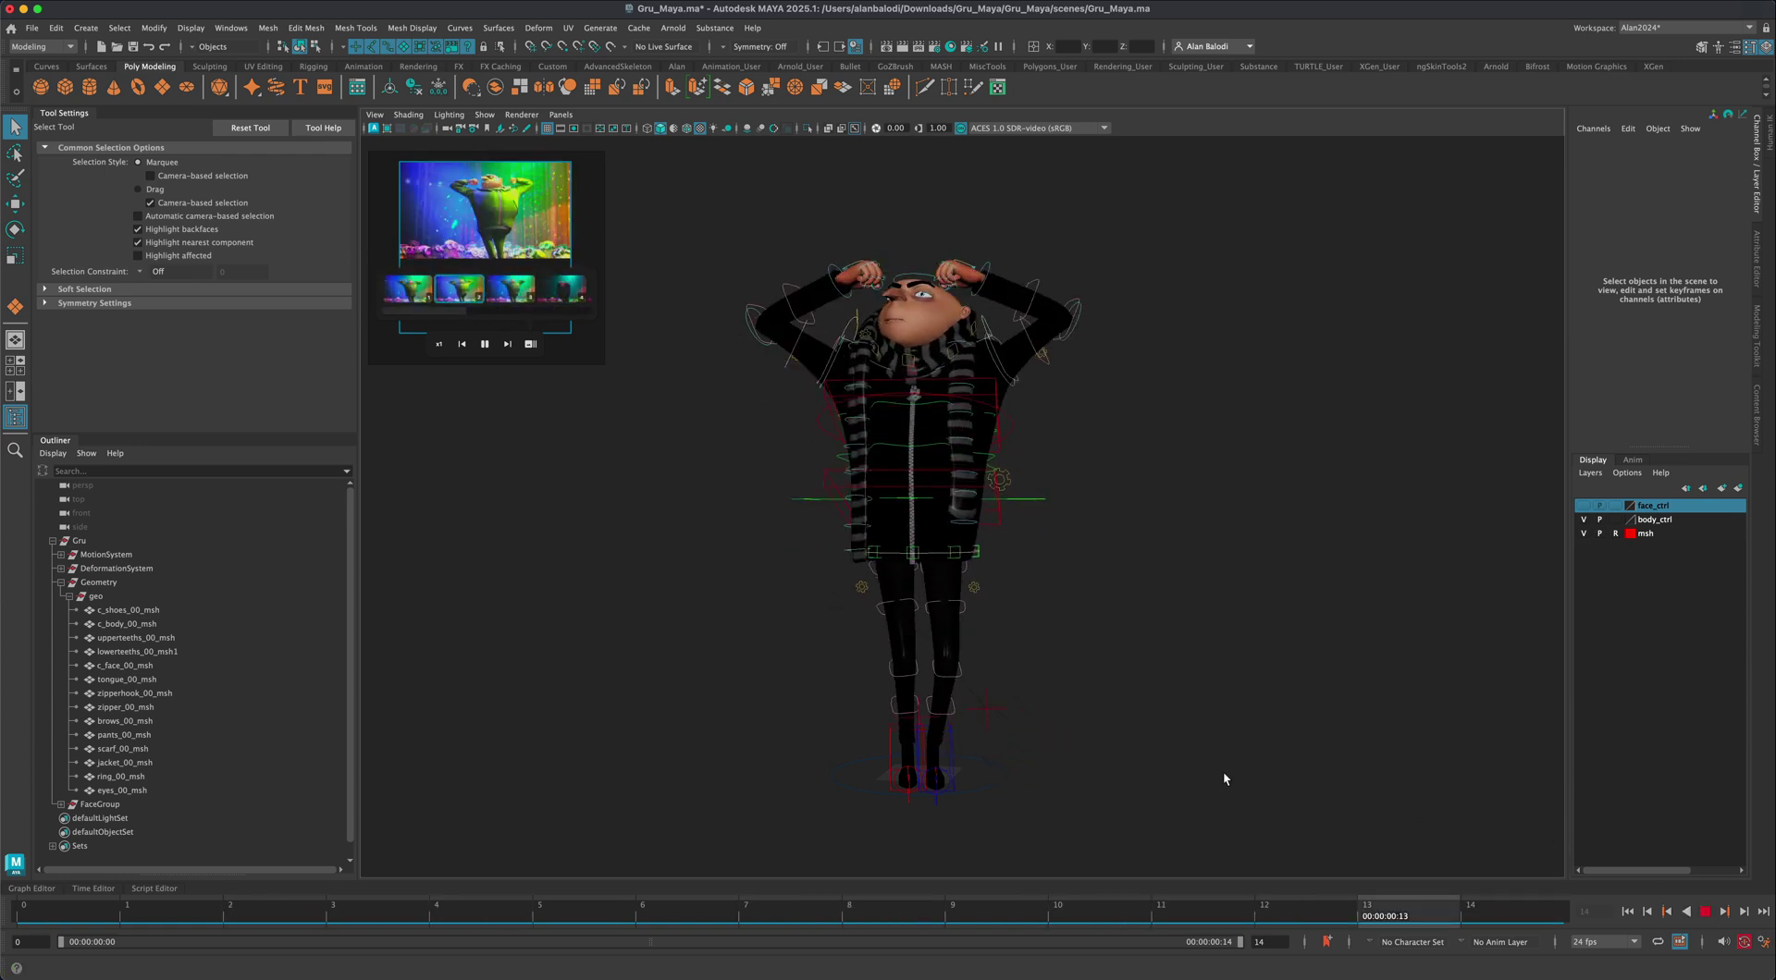
pyautogui.keyDown('alt'); pyautogui.moveTo(1223, 771); pyautogui.dragTo(929, 777); pyautogui.keyUp('alt')
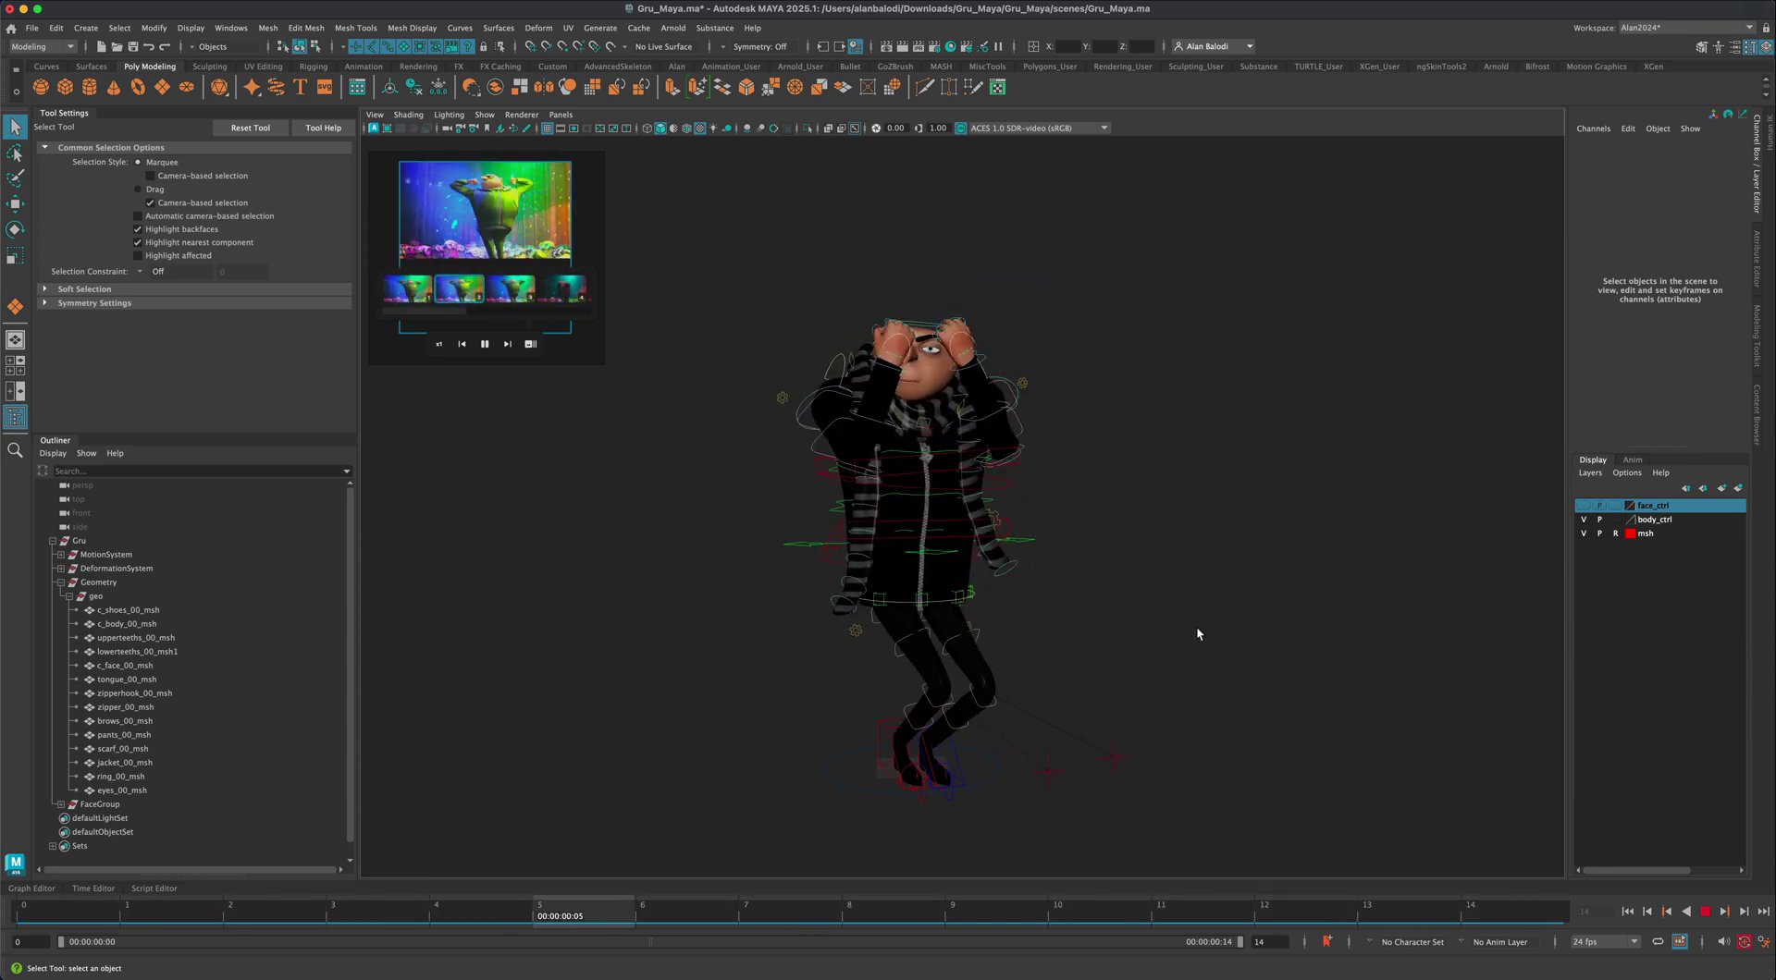
pyautogui.keyDown('alt'); pyautogui.moveTo(1293, 713); pyautogui.dragTo(1290, 708); pyautogui.keyUp('alt')
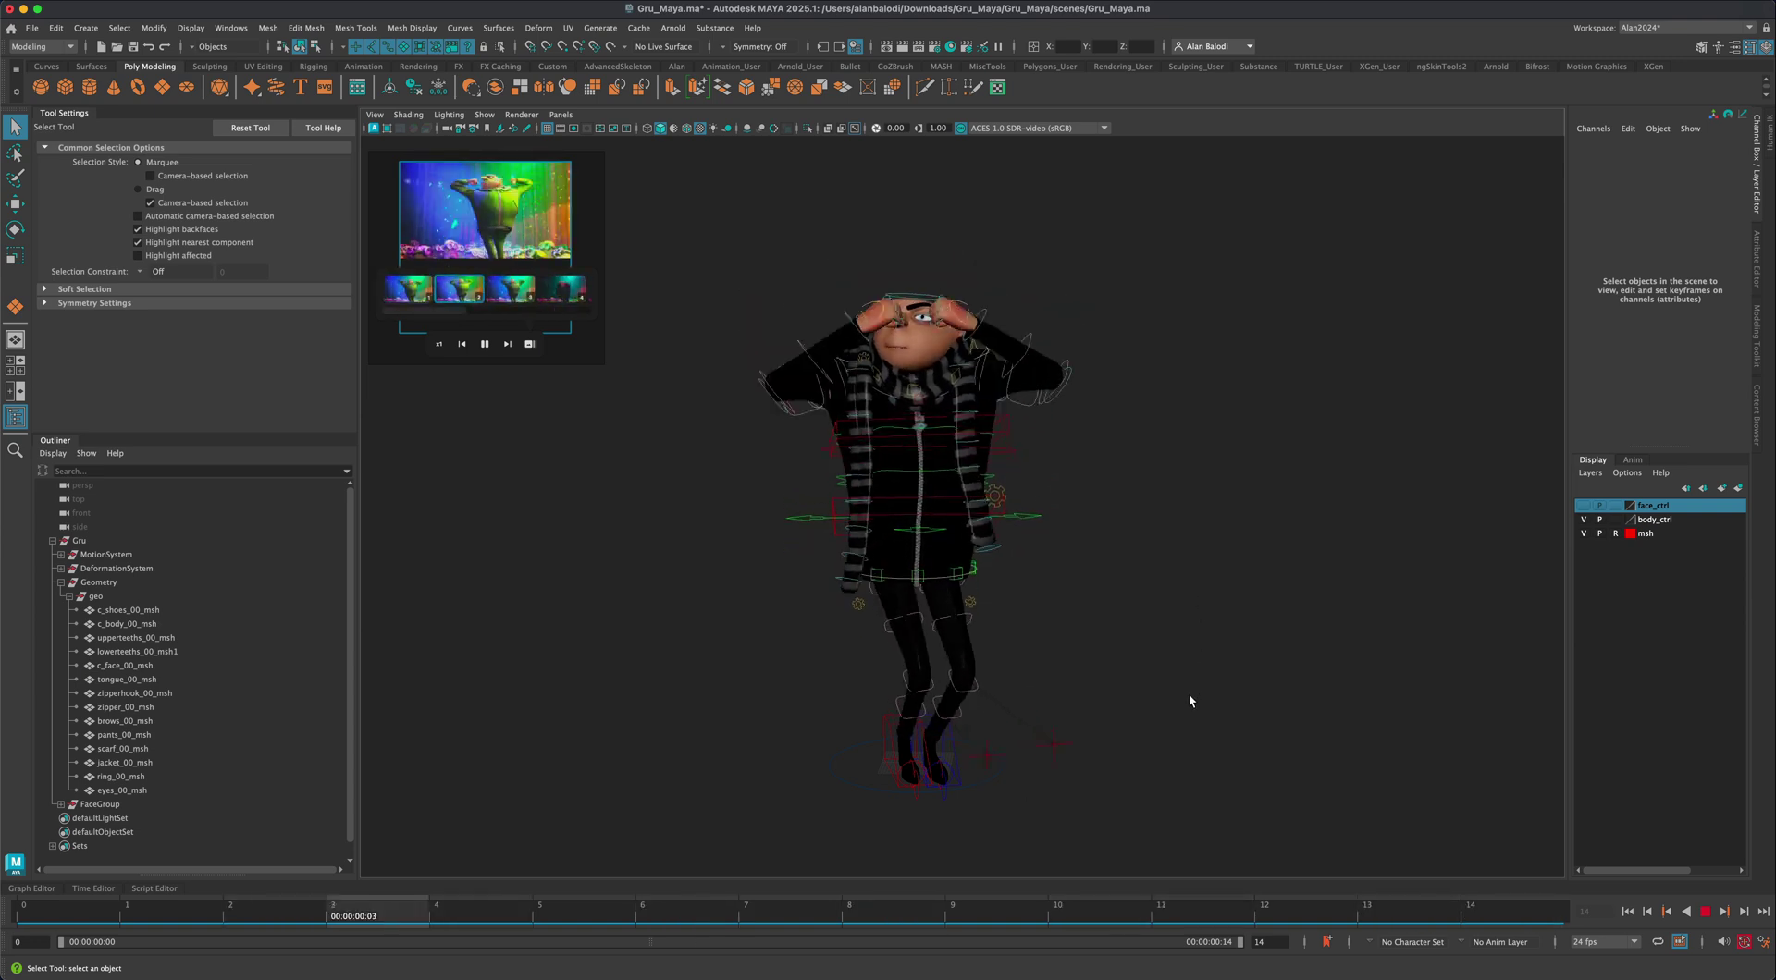
pyautogui.keyDown('alt'); pyautogui.scroll(-3, 1235, 664); pyautogui.keyUp('alt')
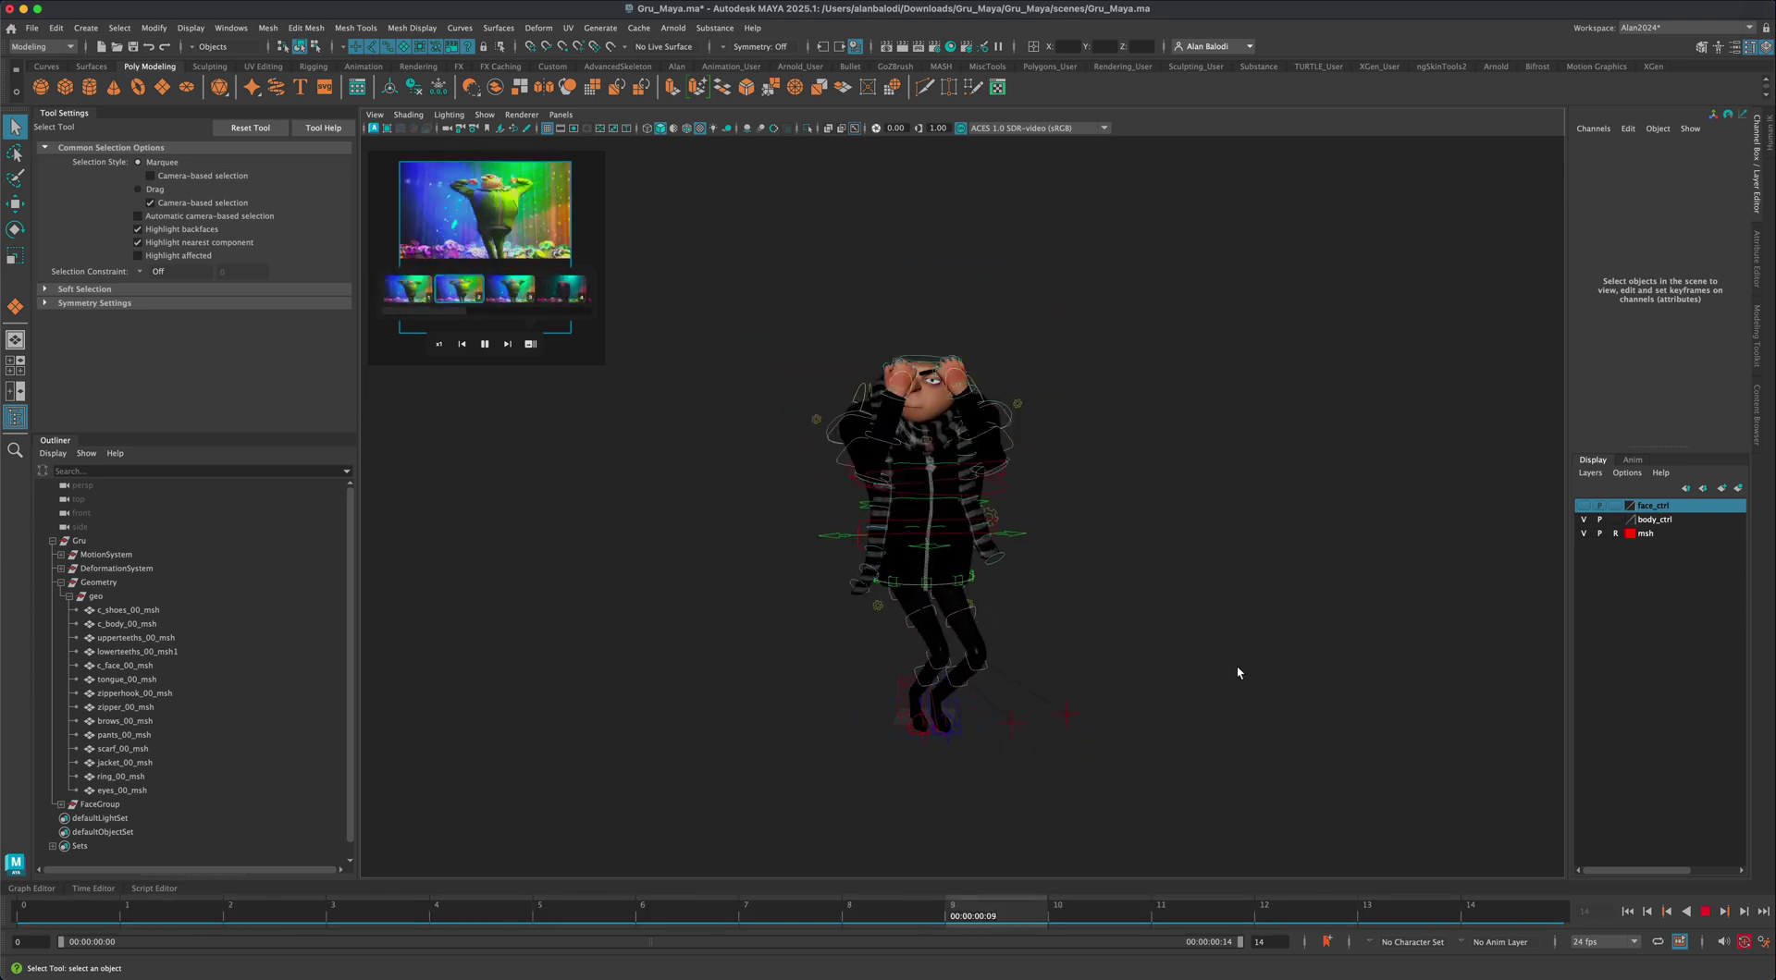
pyautogui.keyDown('alt'); pyautogui.moveTo(1222, 657); pyautogui.dragTo(897, 657); pyautogui.keyUp('alt')
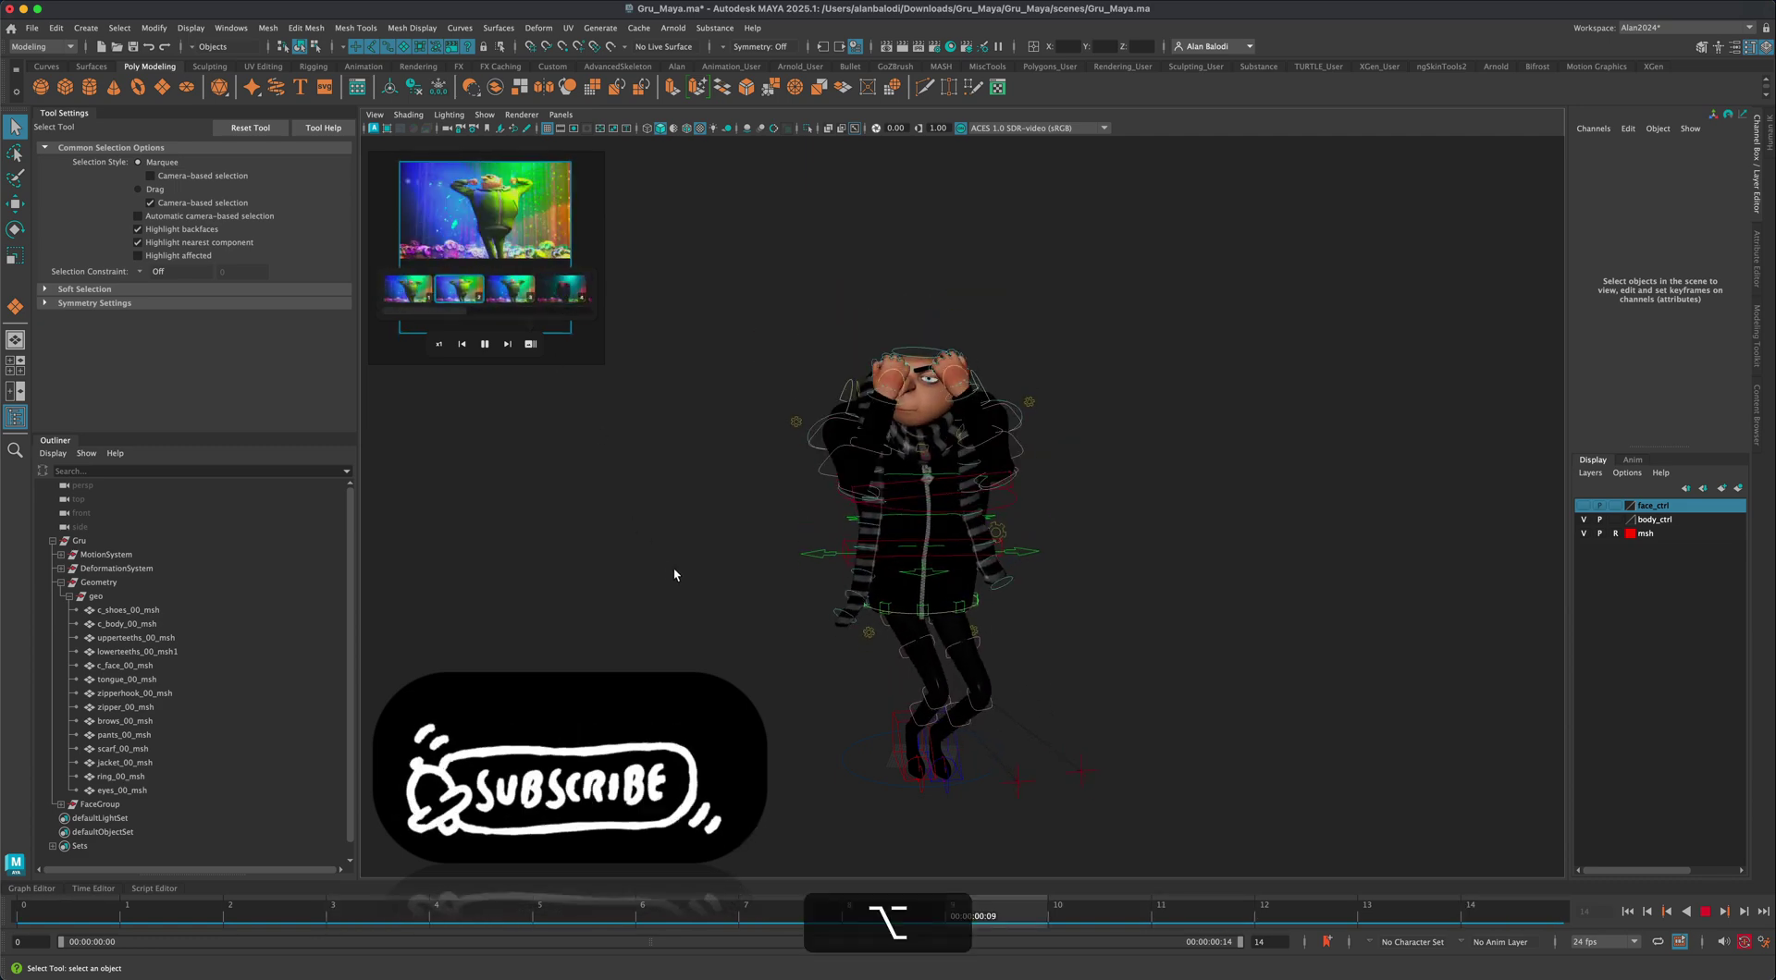
pyautogui.keyDown('alt'); pyautogui.moveTo(674, 577); pyautogui.dragTo(993, 573); pyautogui.keyUp('alt')
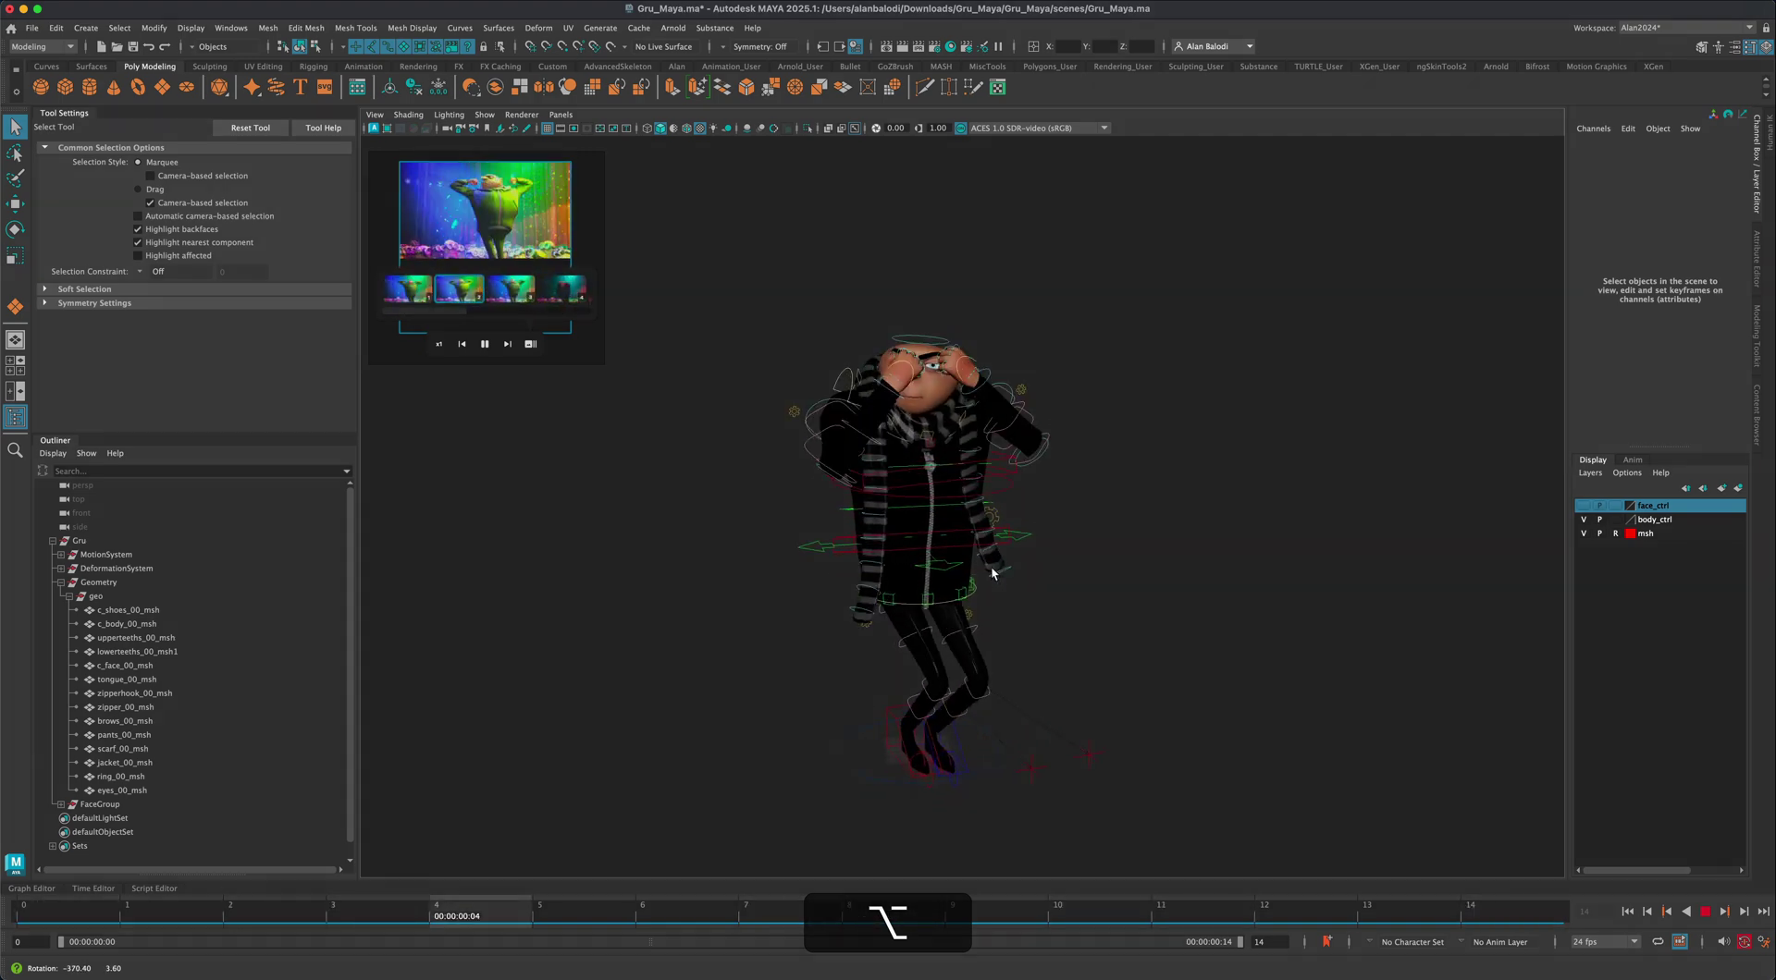